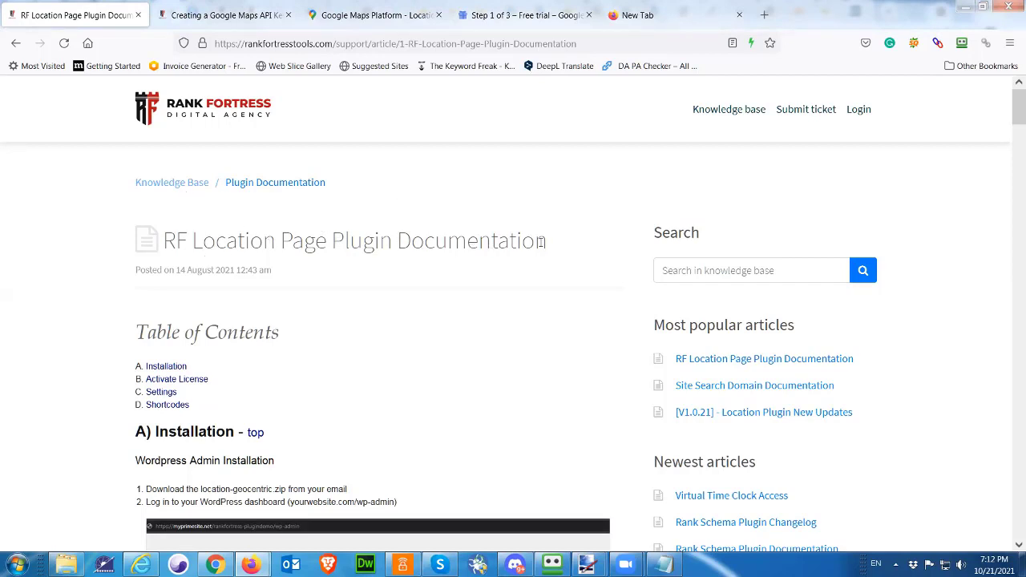
- Scroll to the bottom of the current Knowledge Base page
{"action": "scroll", "coordinate": [493, 318], "scroll_direction": "down", "scroll_amount": 1}
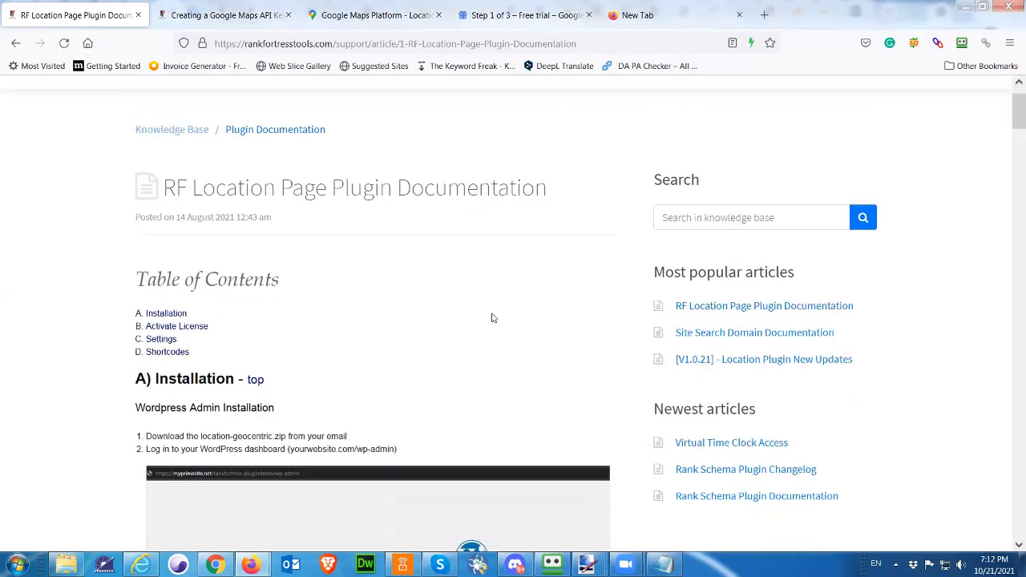
{"action": "scroll", "coordinate": [493, 319], "scroll_direction": "down", "scroll_amount": 10}
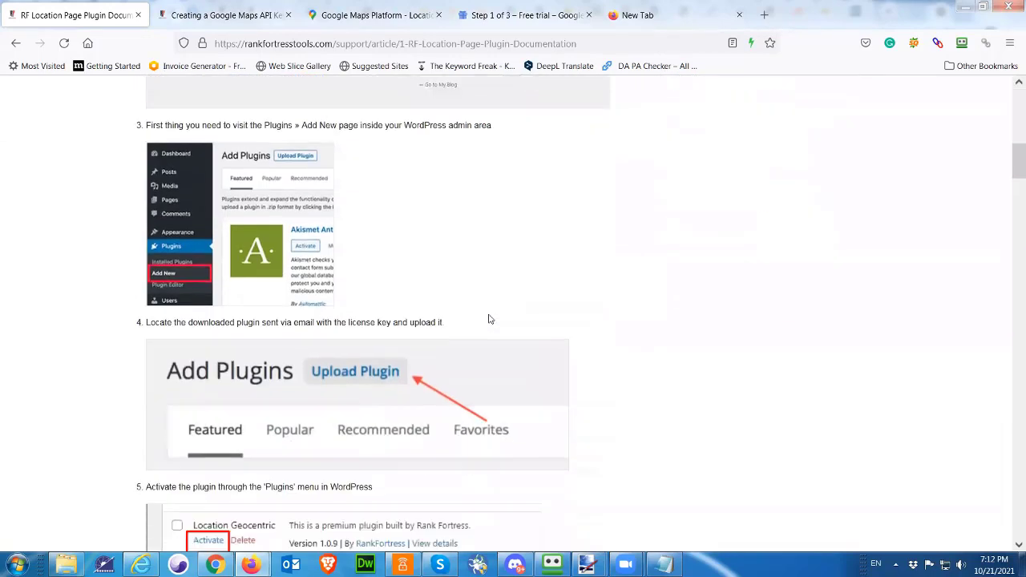
{"action": "scroll", "coordinate": [490, 319], "scroll_direction": "down", "scroll_amount": 12}
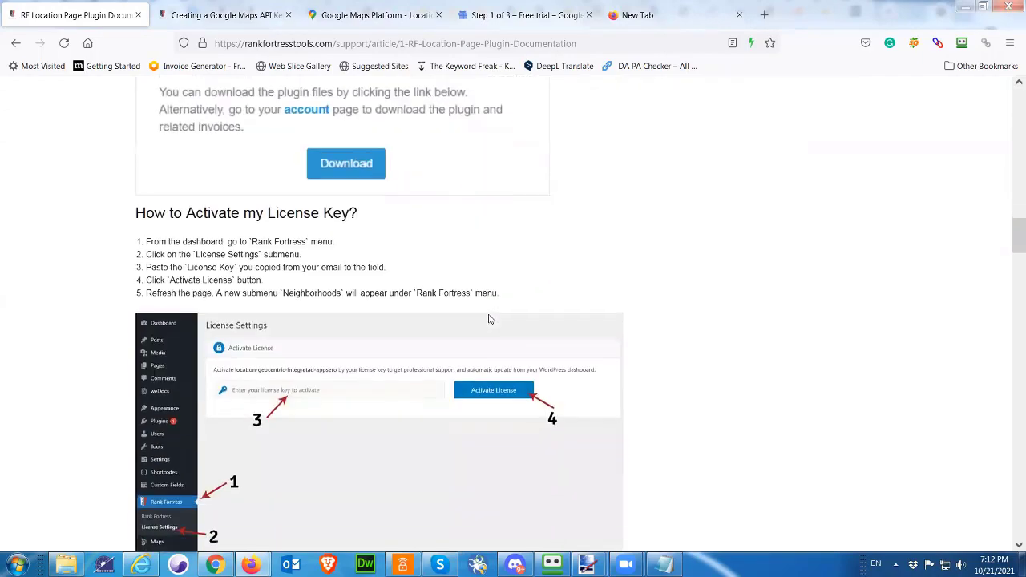
{"action": "scroll", "coordinate": [490, 319], "scroll_direction": "down", "scroll_amount": 10}
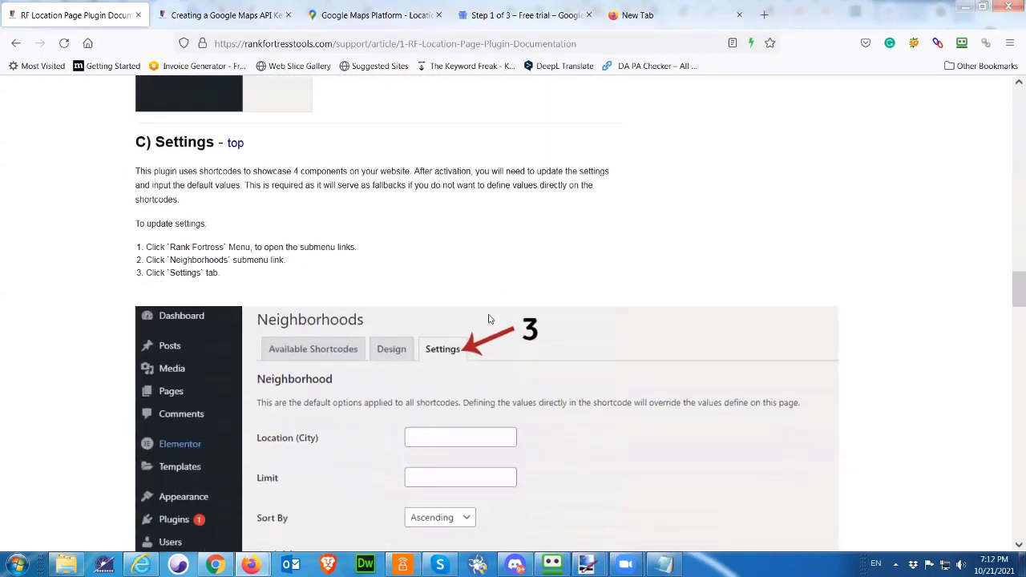
{"action": "scroll", "coordinate": [490, 319], "scroll_direction": "down", "scroll_amount": 11}
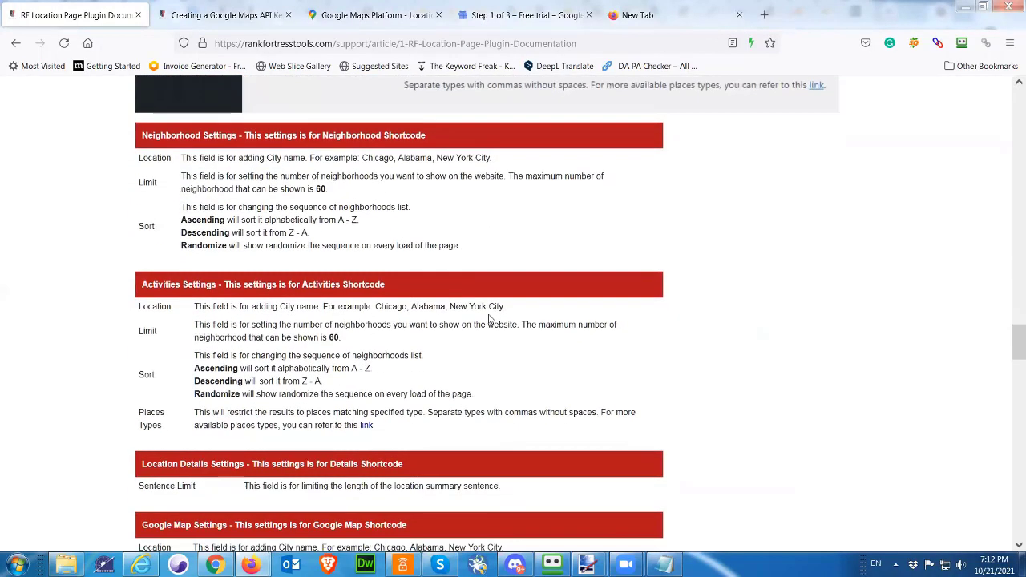
{"action": "scroll", "coordinate": [490, 319], "scroll_direction": "down", "scroll_amount": 7}
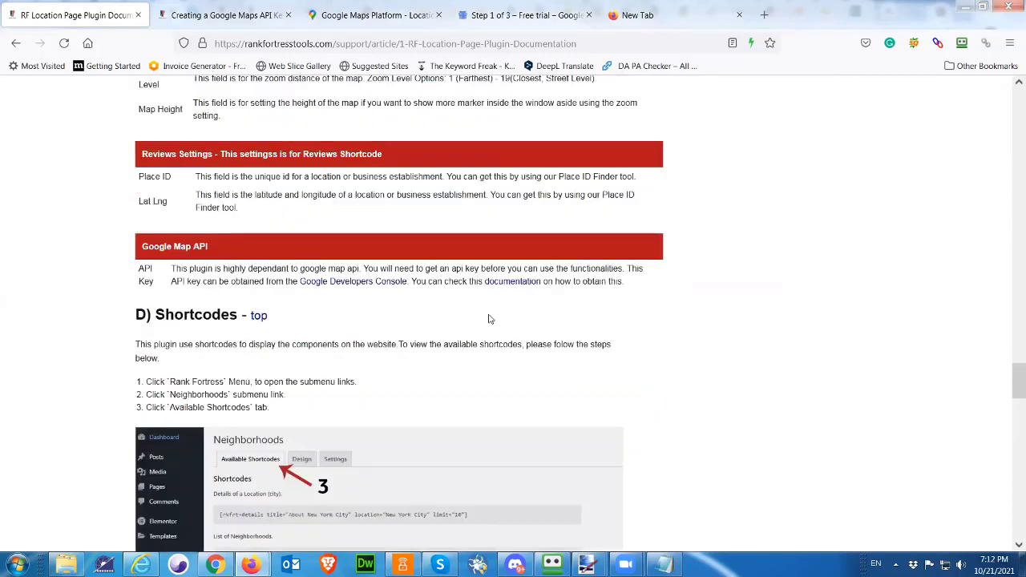
{"action": "scroll", "coordinate": [490, 319], "scroll_direction": "down", "scroll_amount": 6}
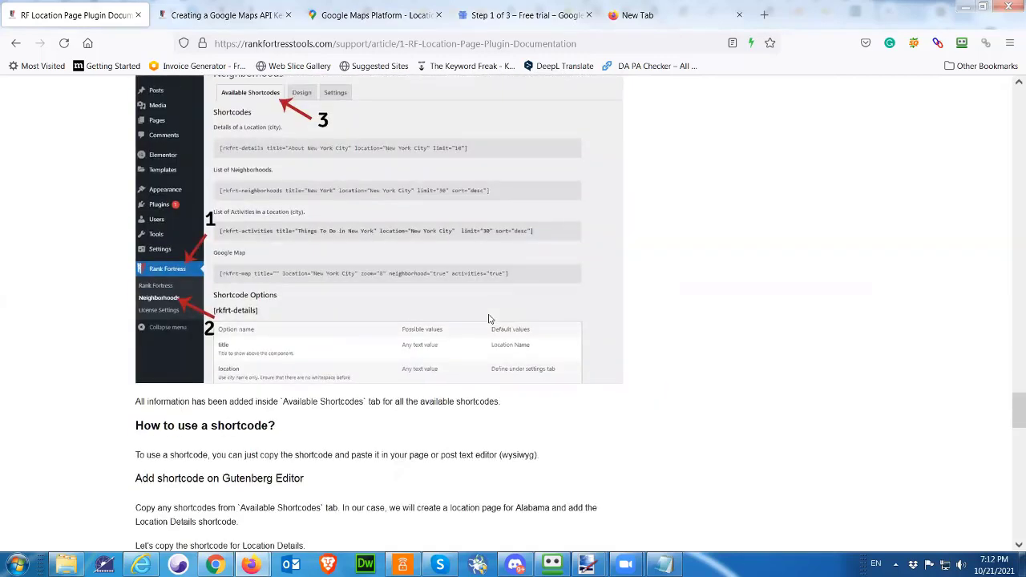
{"action": "scroll", "coordinate": [489, 319], "scroll_direction": "down", "scroll_amount": 6}
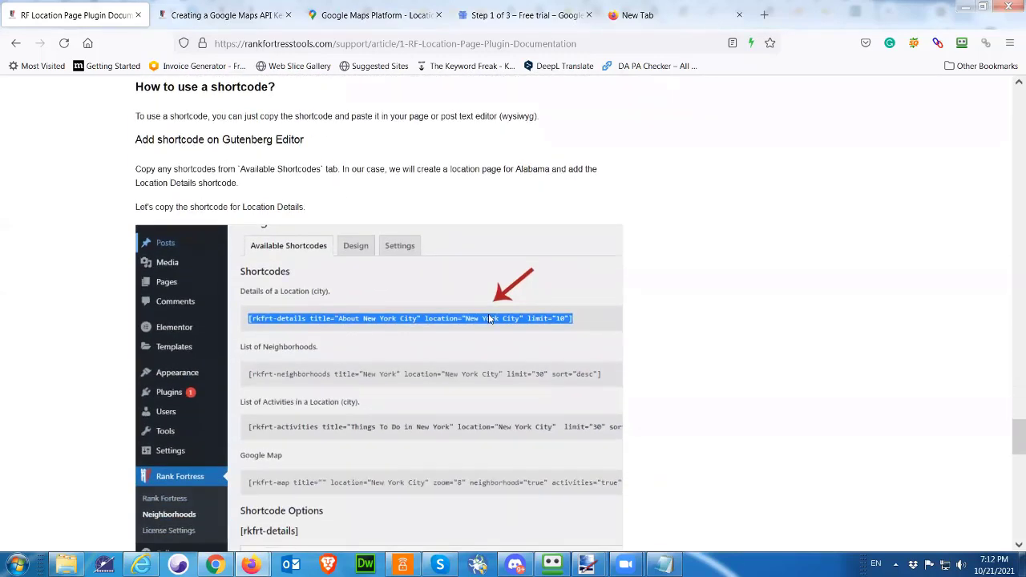
{"action": "scroll", "coordinate": [490, 319], "scroll_direction": "down", "scroll_amount": 4}
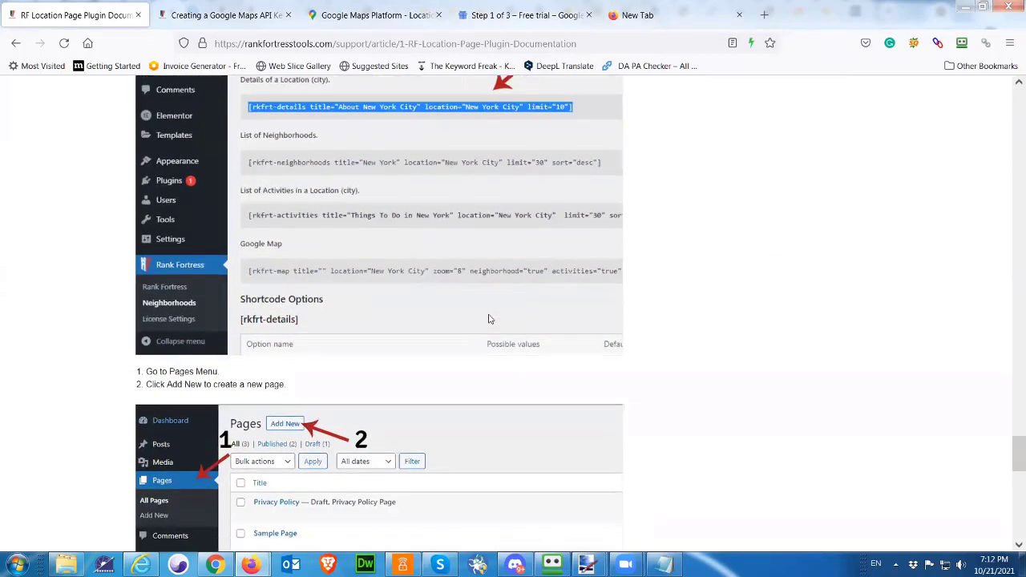
{"action": "scroll", "coordinate": [490, 319], "scroll_direction": "down", "scroll_amount": 3}
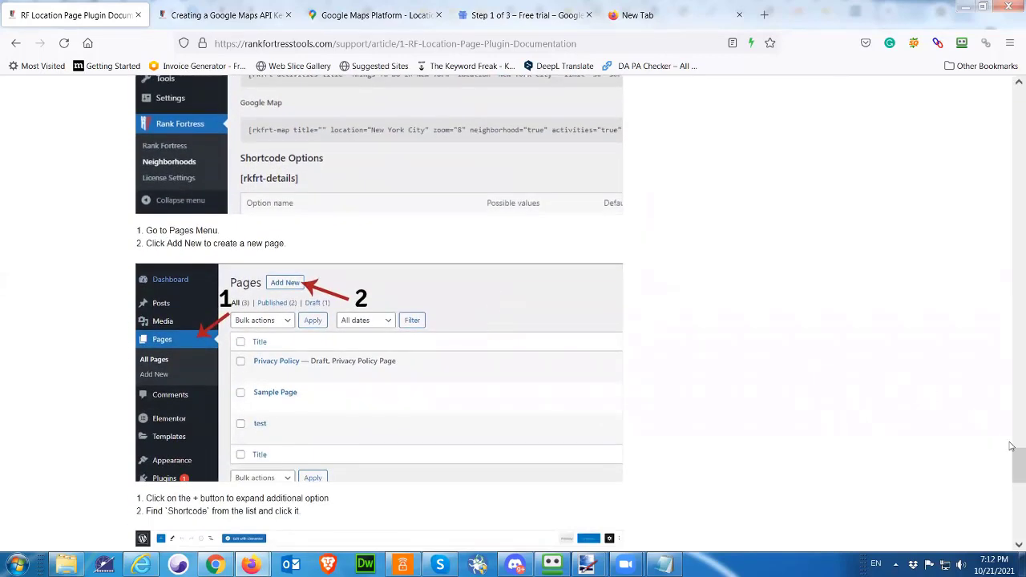
{"action": "left_click_drag", "start_coordinate": [1011, 470], "coordinate": [985, 99]}
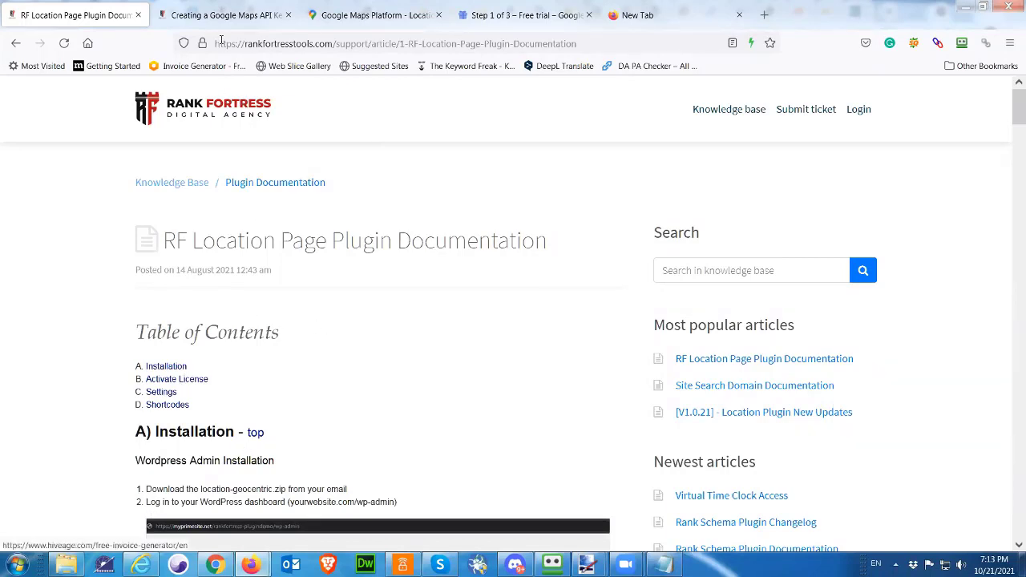
- Switch to the 'Creating a Google Maps API Key' article and read its steps
{"action": "left_click", "coordinate": [228, 16]}
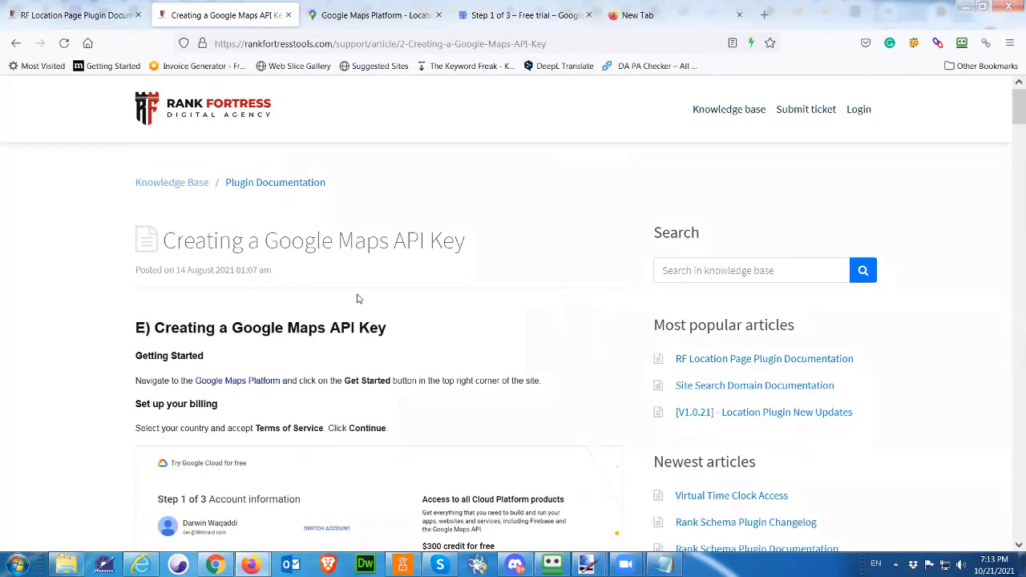
{"action": "left_click_drag", "start_coordinate": [471, 243], "coordinate": [160, 243]}
{"action": "left_click", "coordinate": [478, 245]}
{"action": "scroll", "coordinate": [380, 323], "scroll_direction": "down", "scroll_amount": 3}
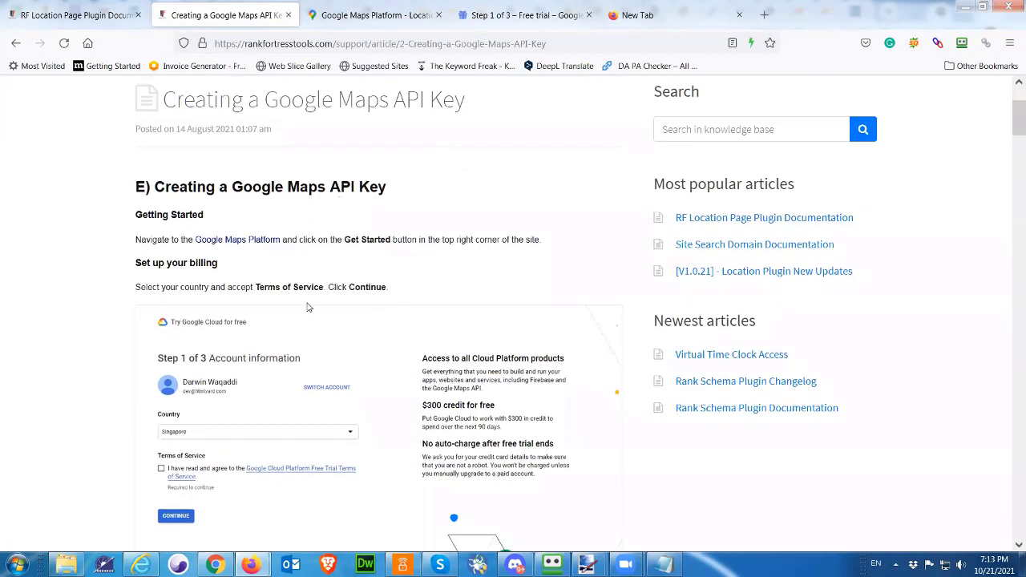
{"action": "scroll", "coordinate": [430, 204], "scroll_direction": "up", "scroll_amount": 2}
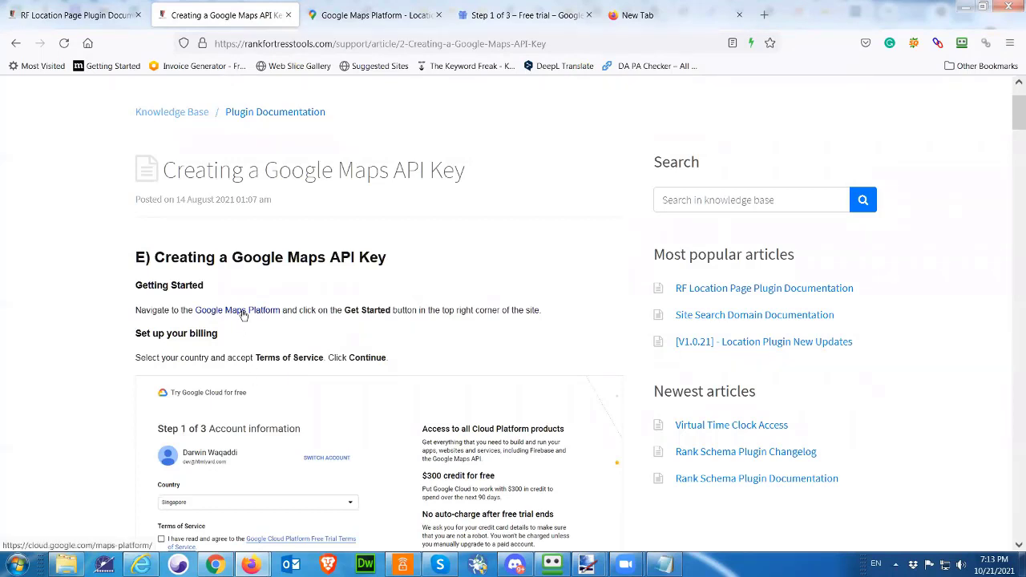
- Follow the article's Google Maps Platform link and view the welcome page
{"action": "left_click", "coordinate": [243, 315]}
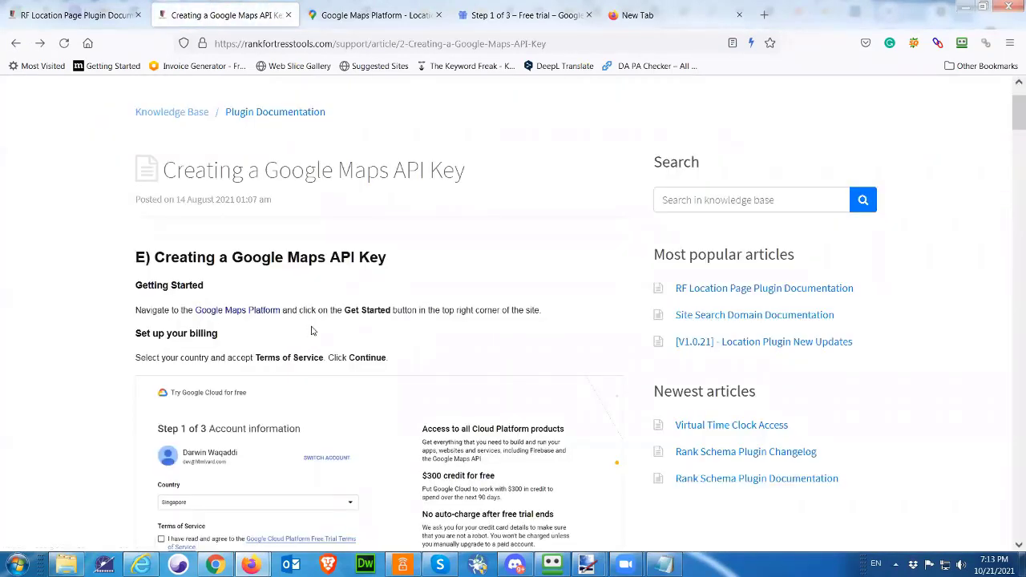
{"action": "scroll", "coordinate": [311, 334], "scroll_direction": "down", "scroll_amount": 1}
{"action": "scroll", "coordinate": [312, 334], "scroll_direction": "down", "scroll_amount": 1}
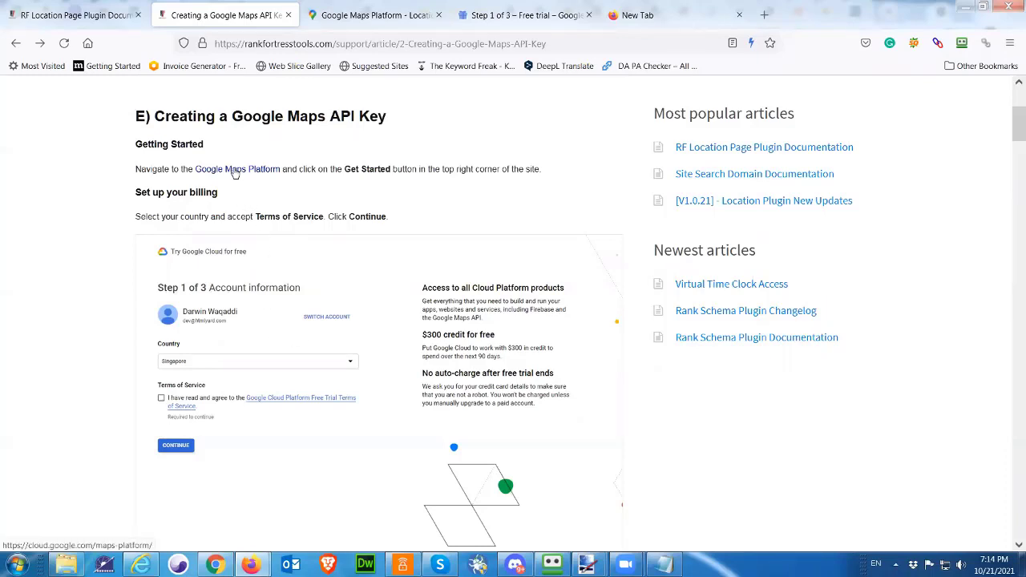
{"action": "left_click", "coordinate": [374, 16]}
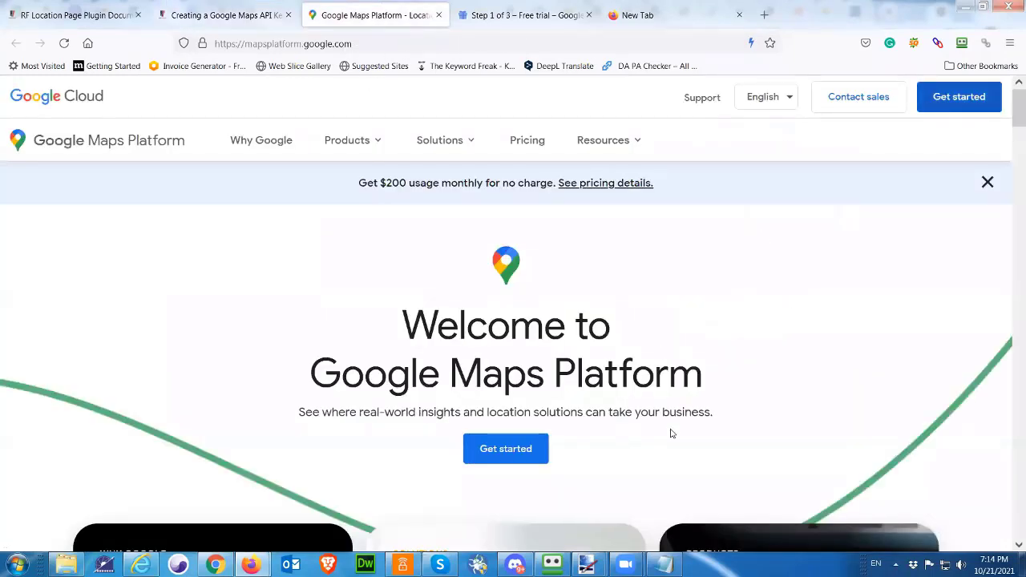
- Check the article, then start the Google Cloud free trial from Google Maps Platform's Get started
{"action": "left_click", "coordinate": [252, 16]}
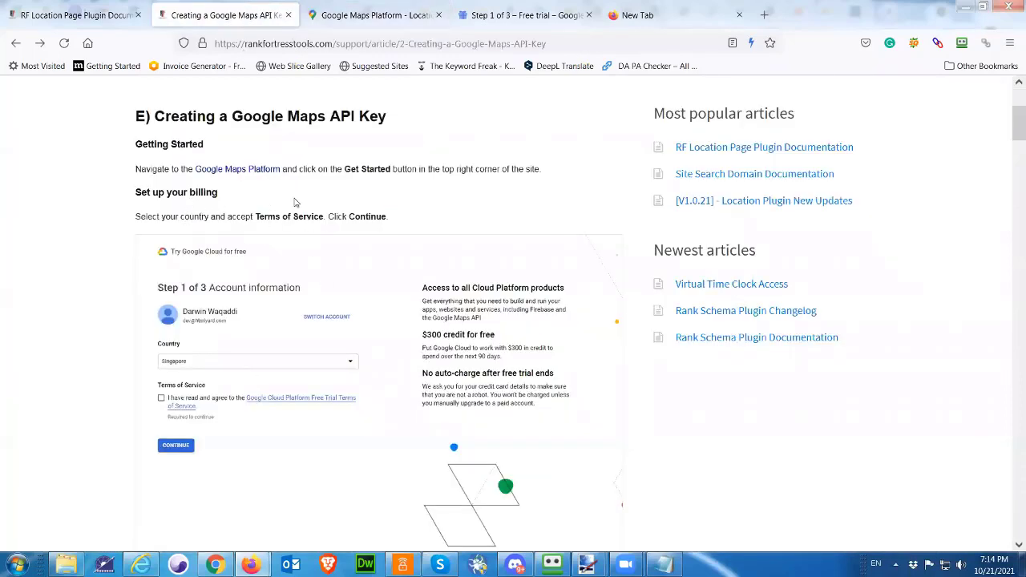
{"action": "left_click", "coordinate": [381, 26]}
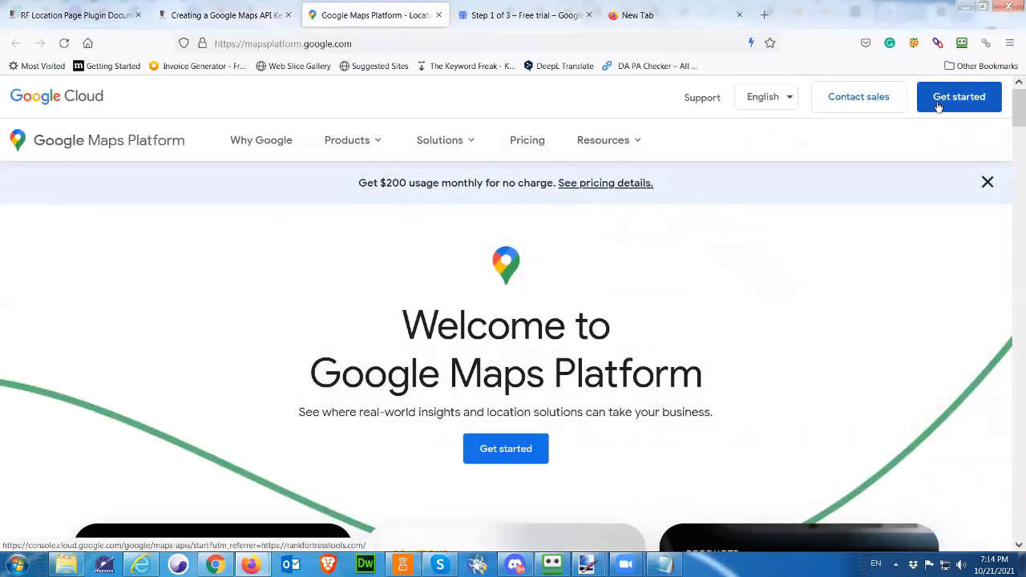
{"action": "left_click", "coordinate": [510, 18]}
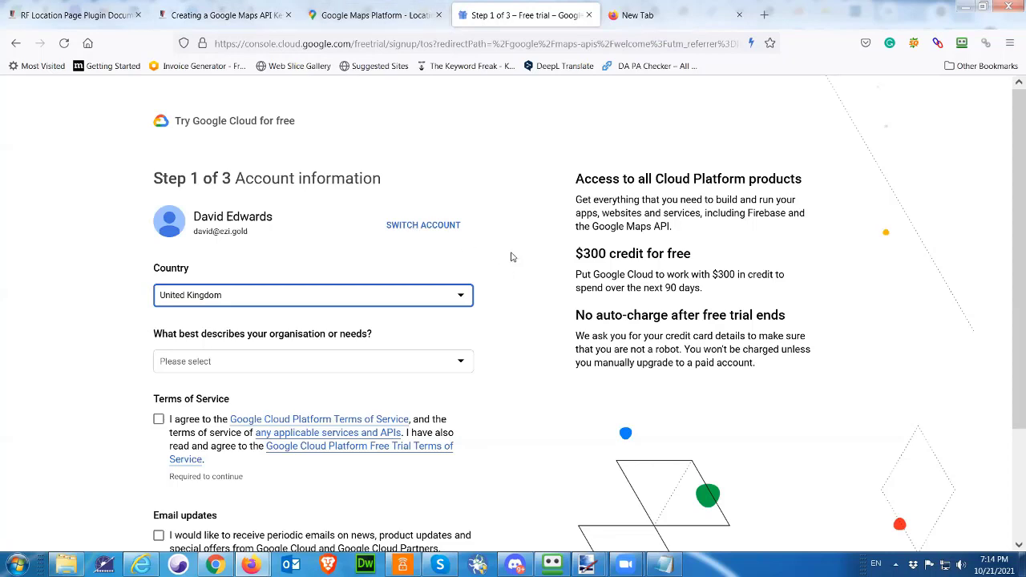
- Select Small company as the organisation type, accept the Terms of Service, and continue
{"action": "scroll", "coordinate": [511, 255], "scroll_direction": "down", "scroll_amount": 3}
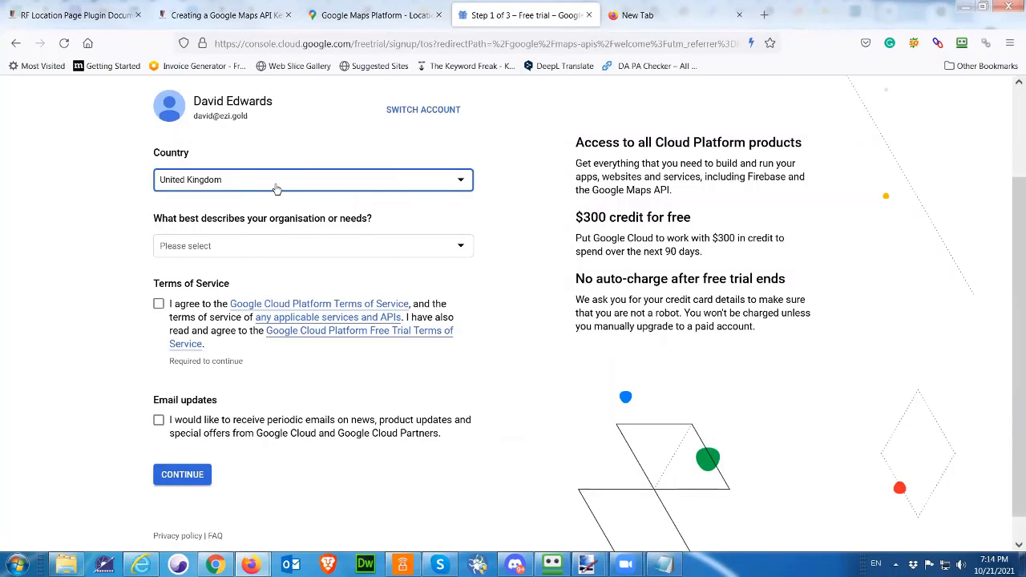
{"action": "left_click", "coordinate": [462, 249]}
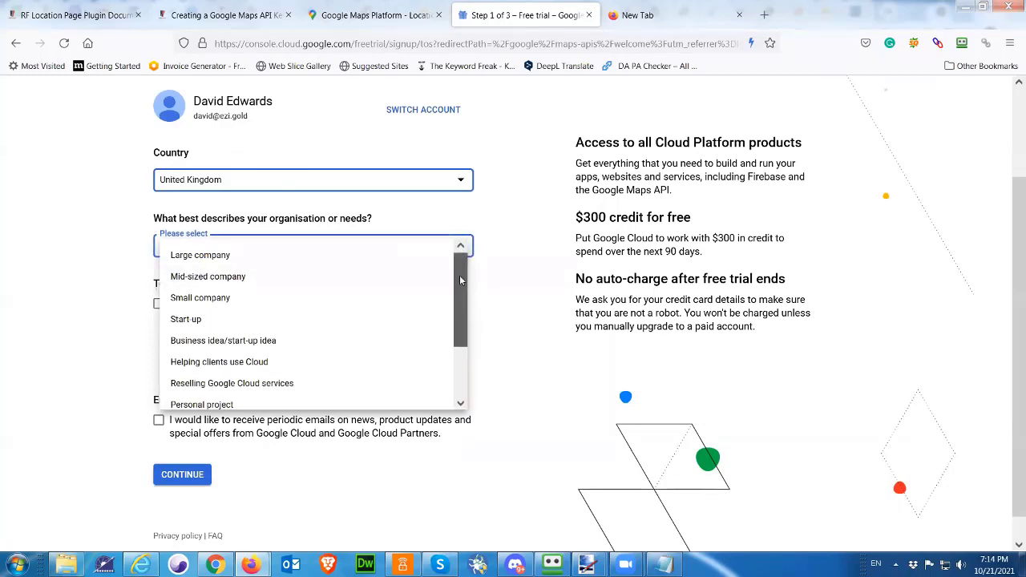
{"action": "left_click_drag", "start_coordinate": [459, 275], "coordinate": [459, 291]}
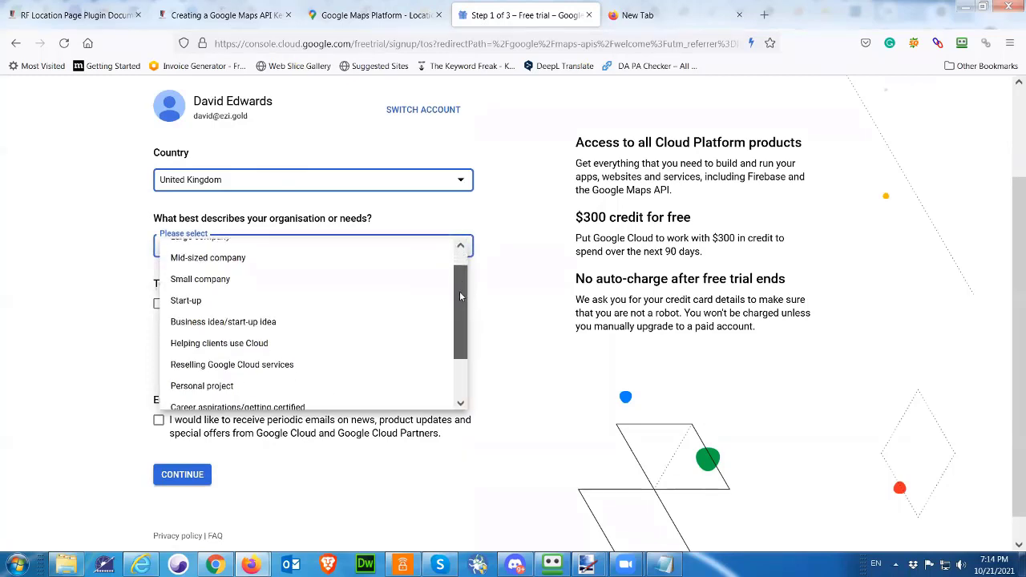
{"action": "left_click", "coordinate": [203, 271]}
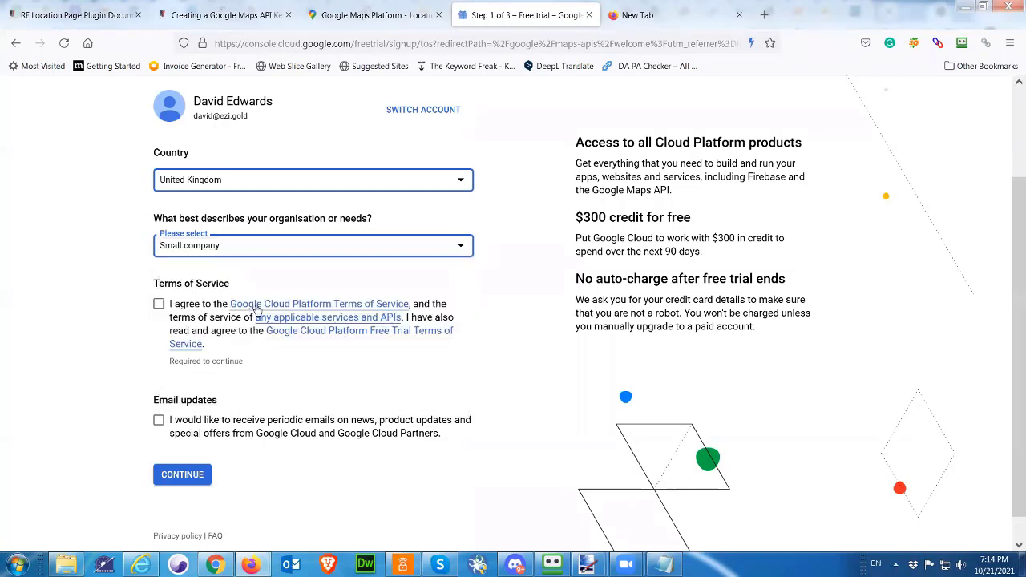
{"action": "left_click", "coordinate": [158, 306]}
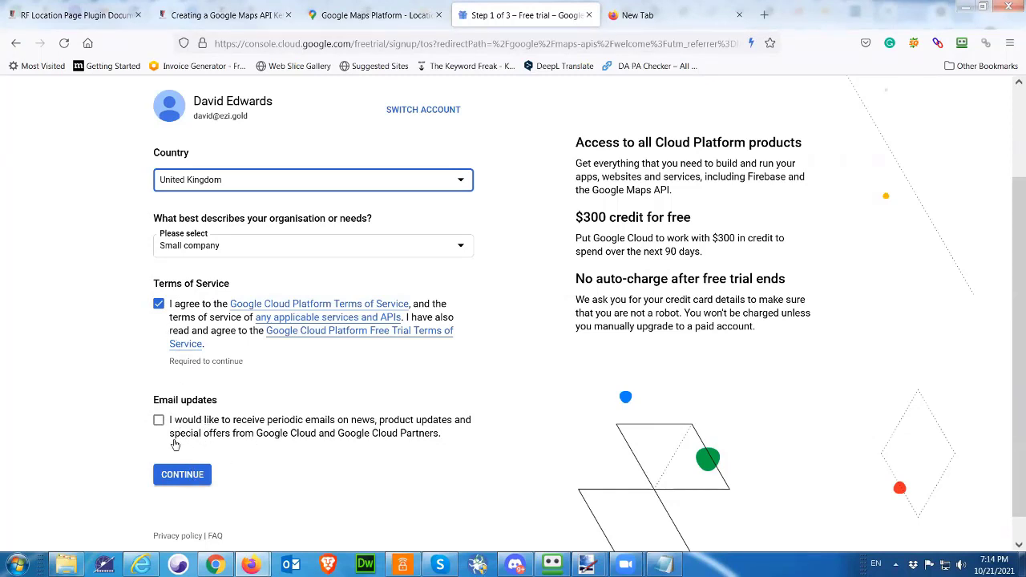
{"action": "left_click", "coordinate": [196, 477]}
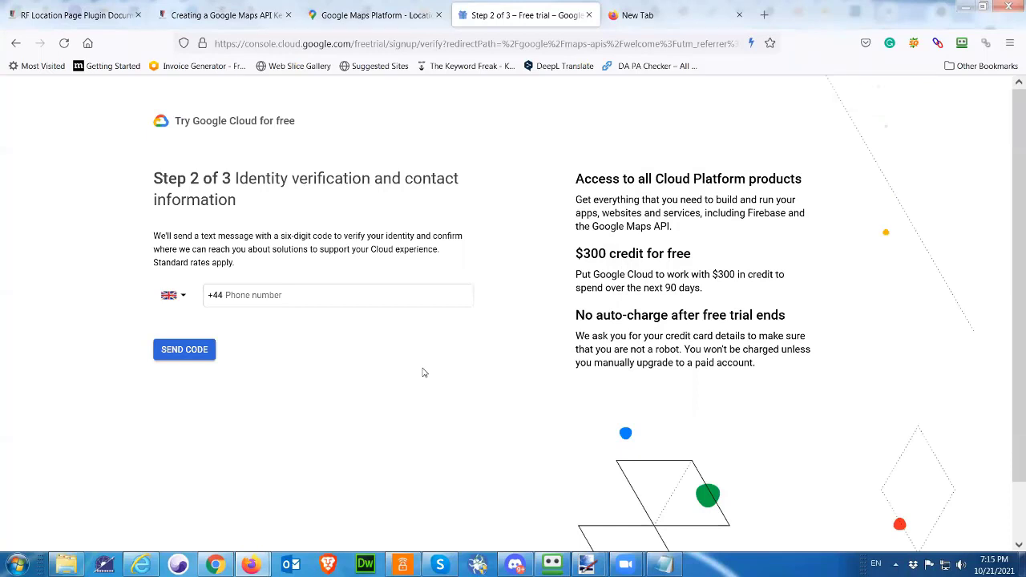
- Enter the mobile phone number after the +44 prefix
{"action": "left_click", "coordinate": [237, 294]}
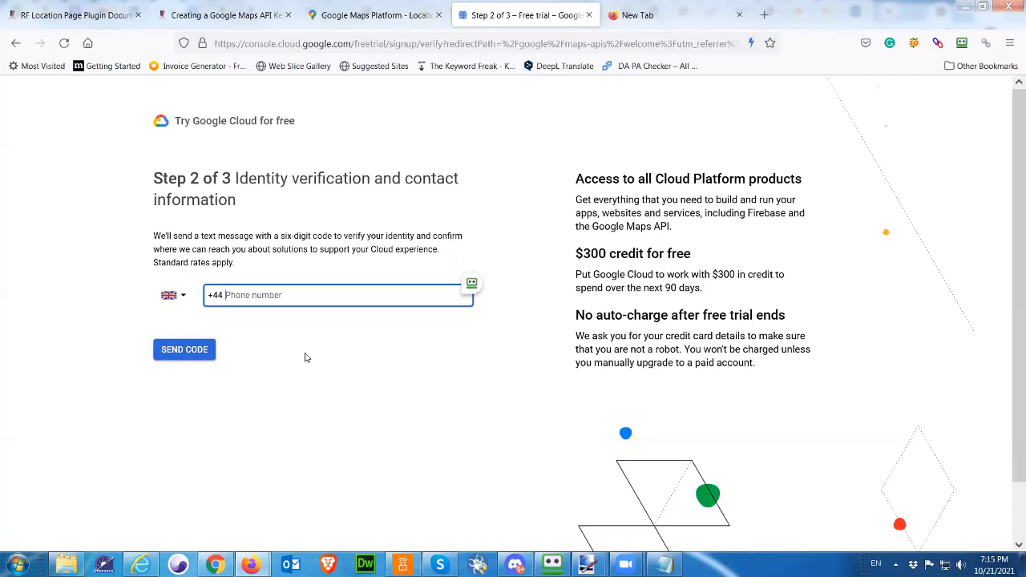
- Send the verification code to the phone, enter the six-digit code, and verify it
{"action": "left_click", "coordinate": [196, 356]}
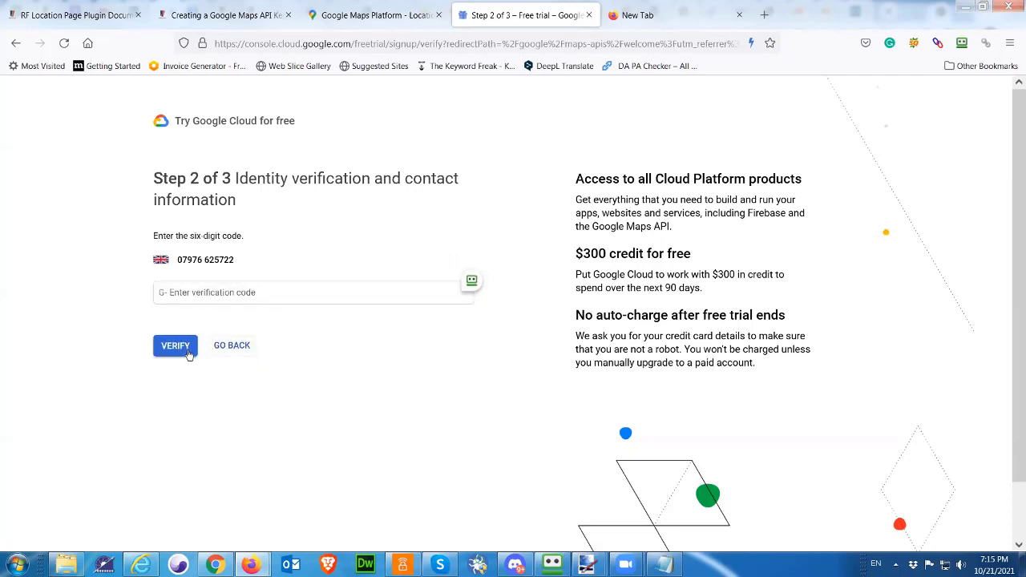
{"action": "left_click", "coordinate": [189, 293]}
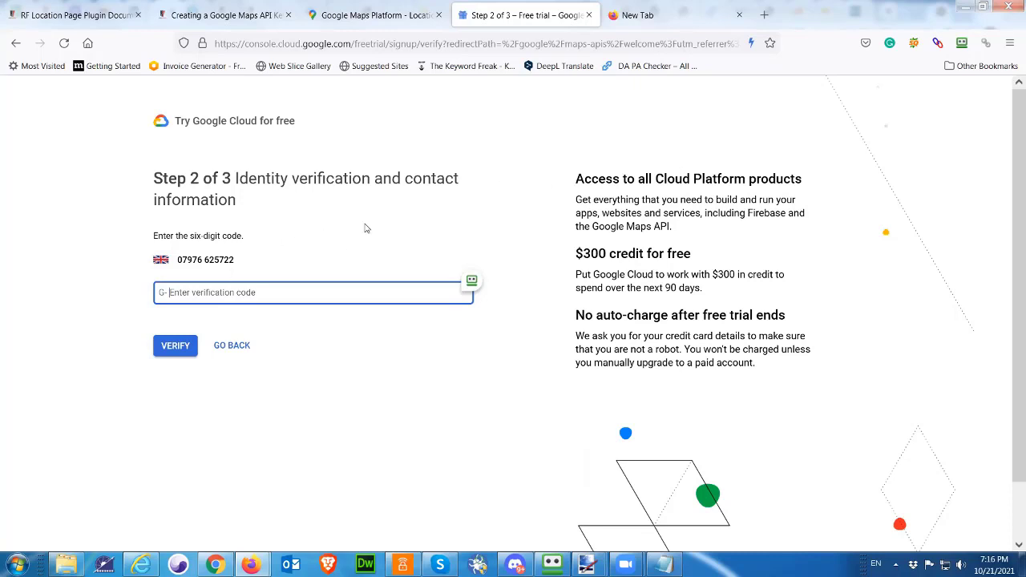
{"action": "left_click", "coordinate": [471, 281]}
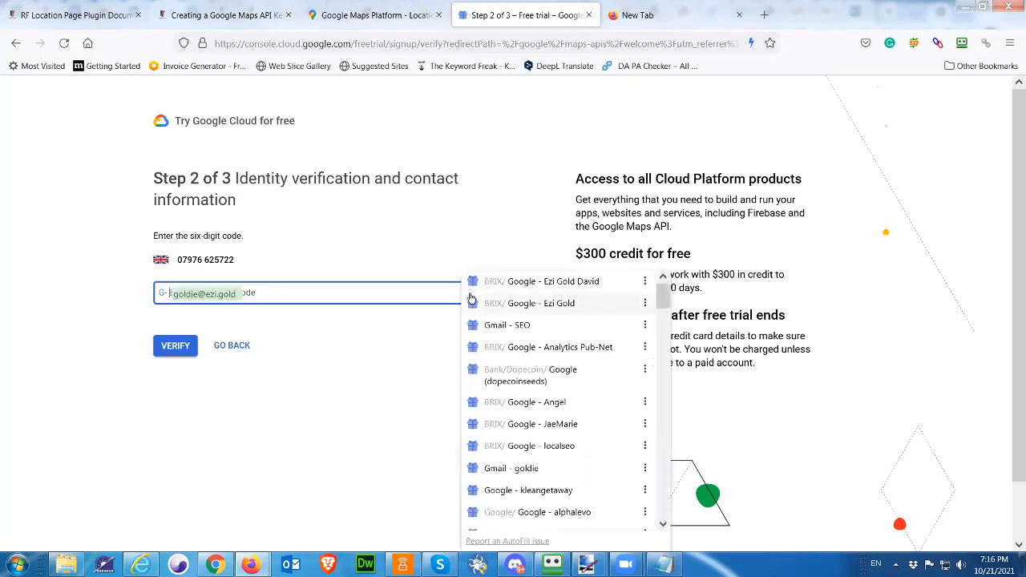
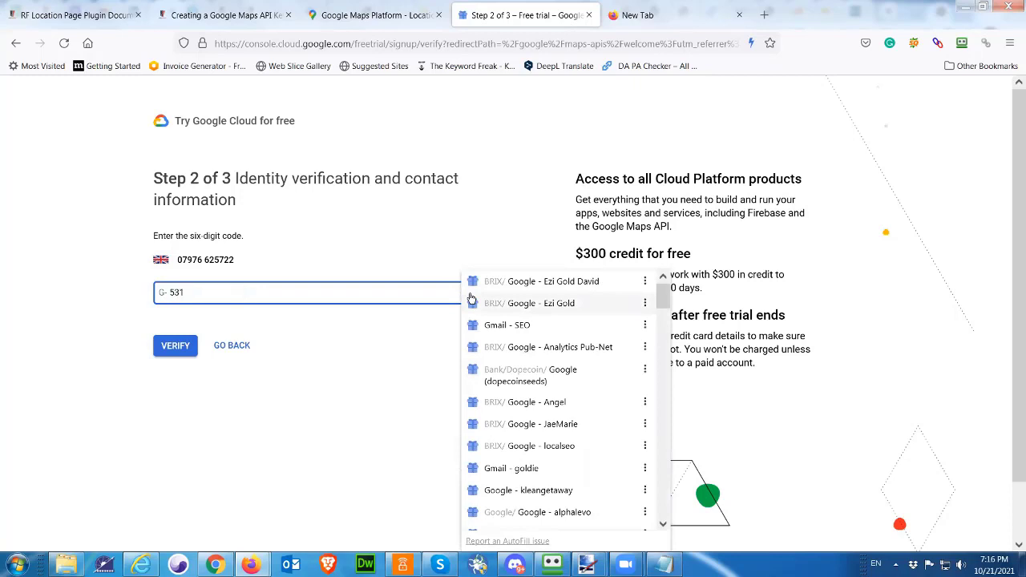
{"action": "left_click", "coordinate": [175, 350]}
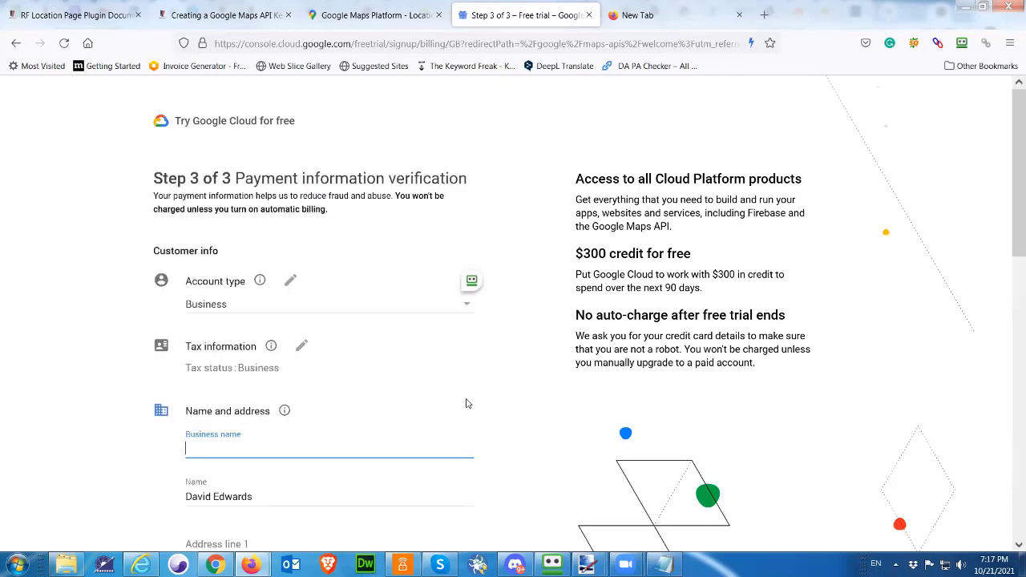
- Expand the card payment details and set the account type to Individual
{"action": "scroll", "coordinate": [480, 403], "scroll_direction": "down", "scroll_amount": 5}
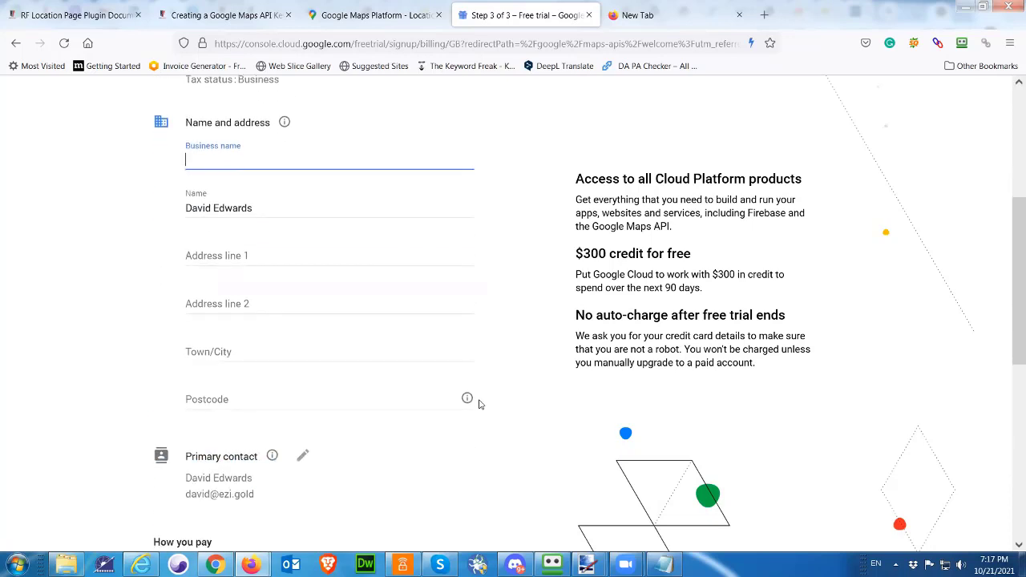
{"action": "scroll", "coordinate": [480, 404], "scroll_direction": "down", "scroll_amount": 3}
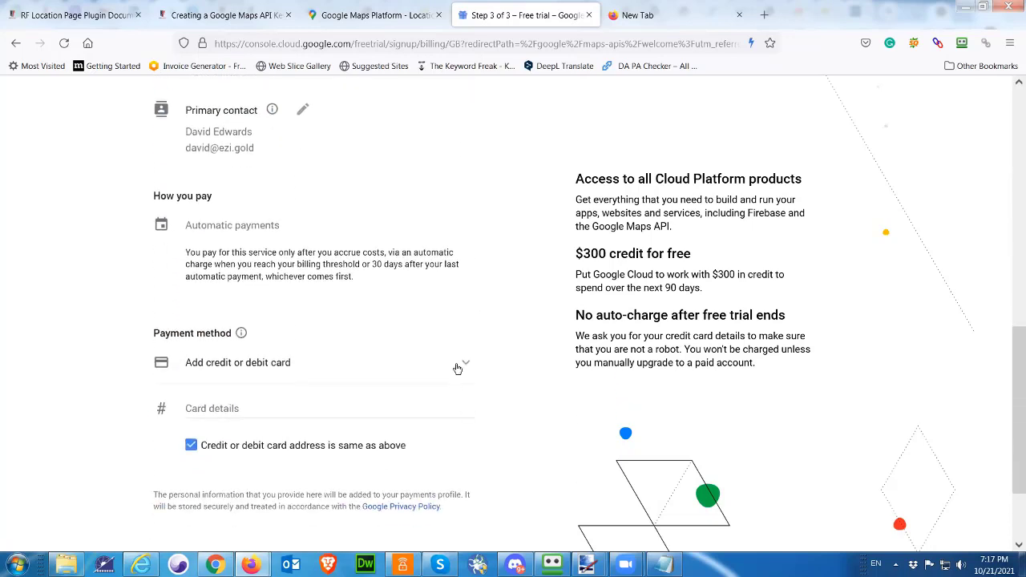
{"action": "left_click", "coordinate": [466, 366]}
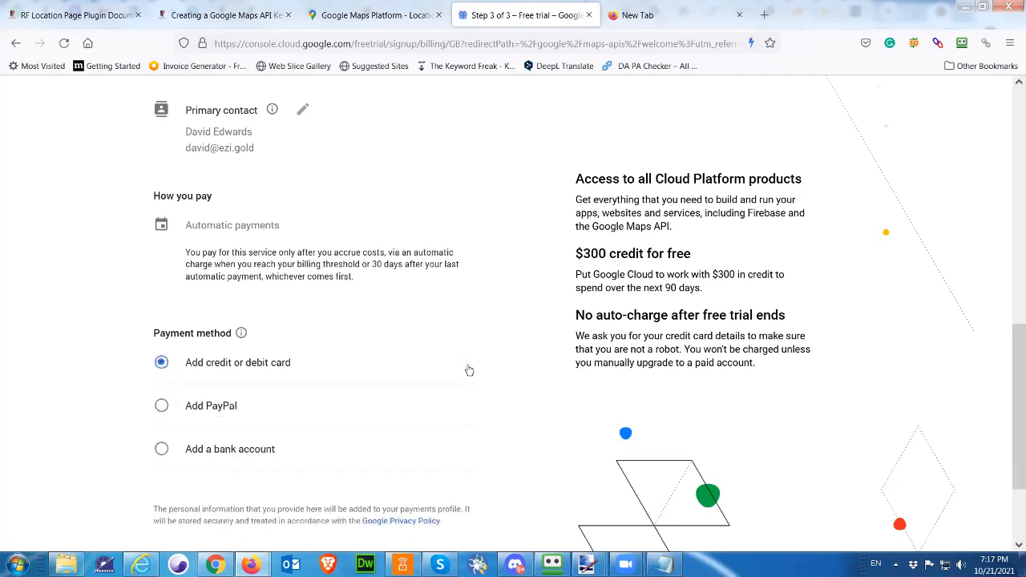
{"action": "scroll", "coordinate": [347, 370], "scroll_direction": "down", "scroll_amount": 2}
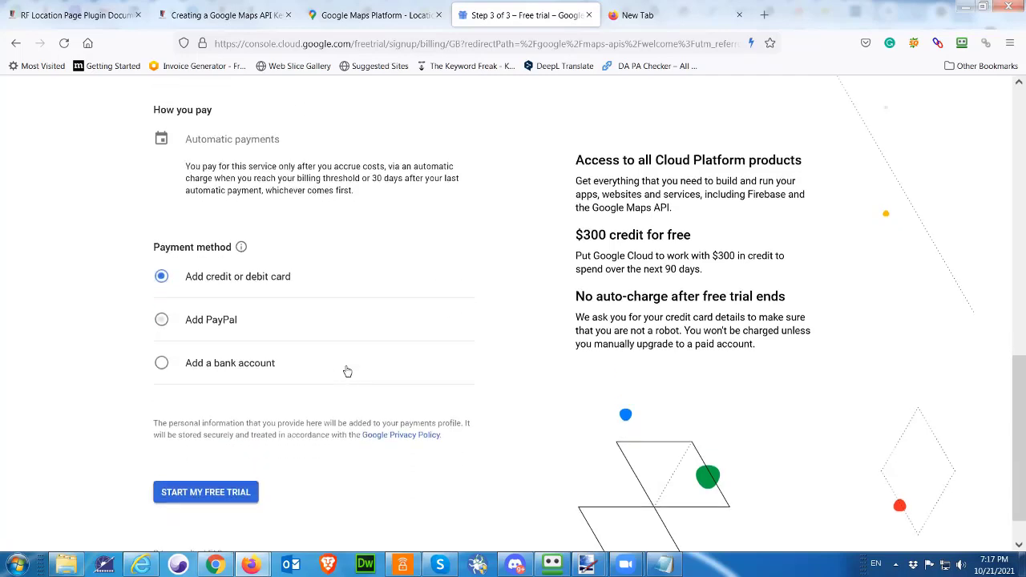
{"action": "scroll", "coordinate": [345, 367], "scroll_direction": "up", "scroll_amount": 5}
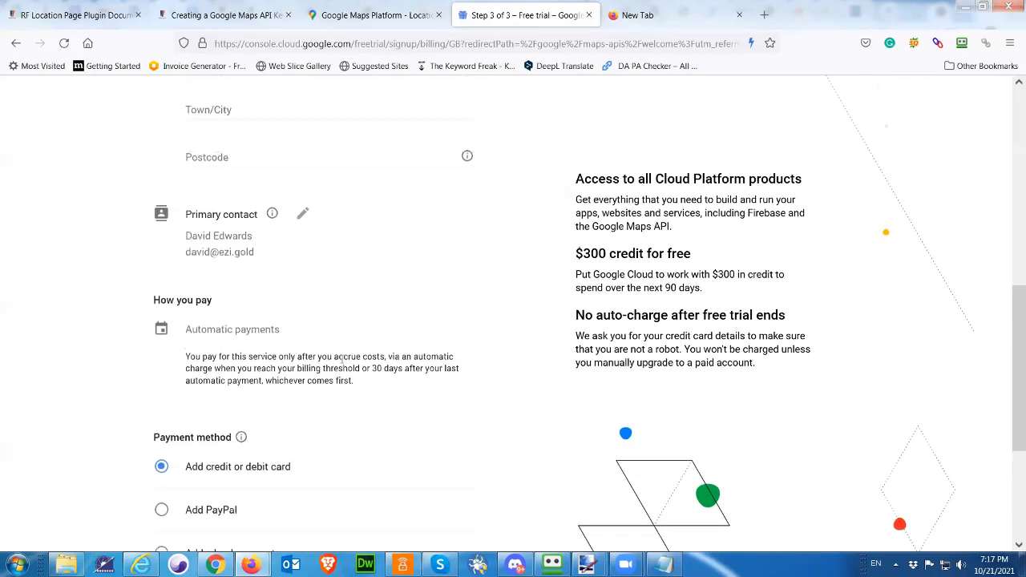
{"action": "scroll", "coordinate": [341, 364], "scroll_direction": "up", "scroll_amount": 4}
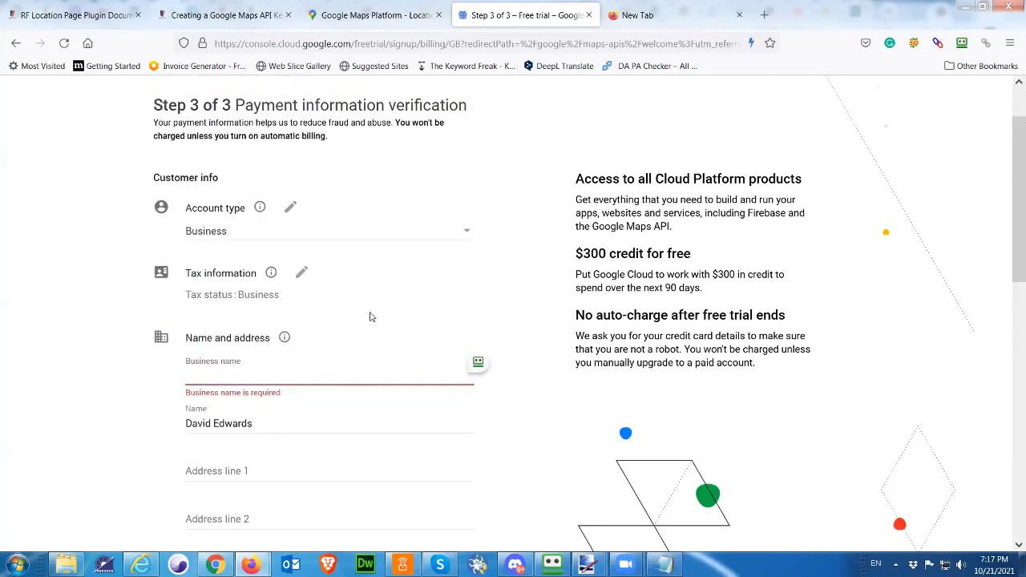
{"action": "left_click", "coordinate": [467, 231]}
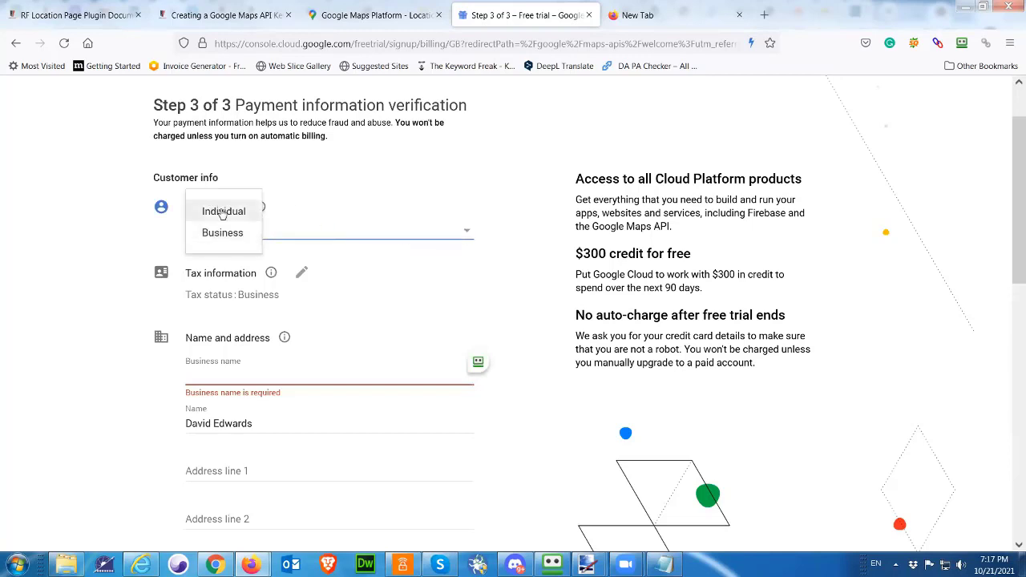
{"action": "left_click", "coordinate": [221, 210]}
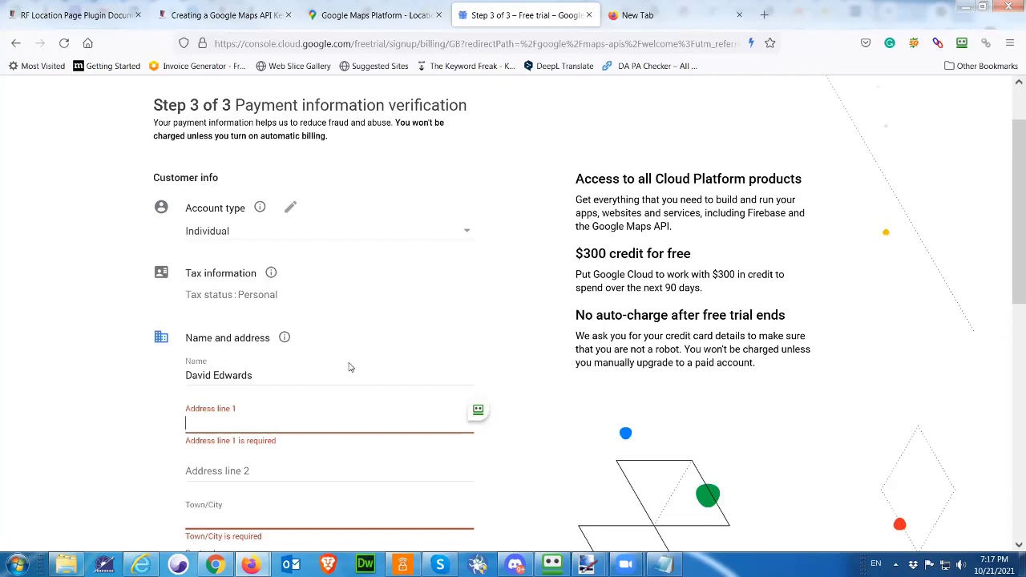
- Highlight the $300 free credit heading and its 90-day validity
{"action": "scroll", "coordinate": [383, 335], "scroll_direction": "down", "scroll_amount": 3}
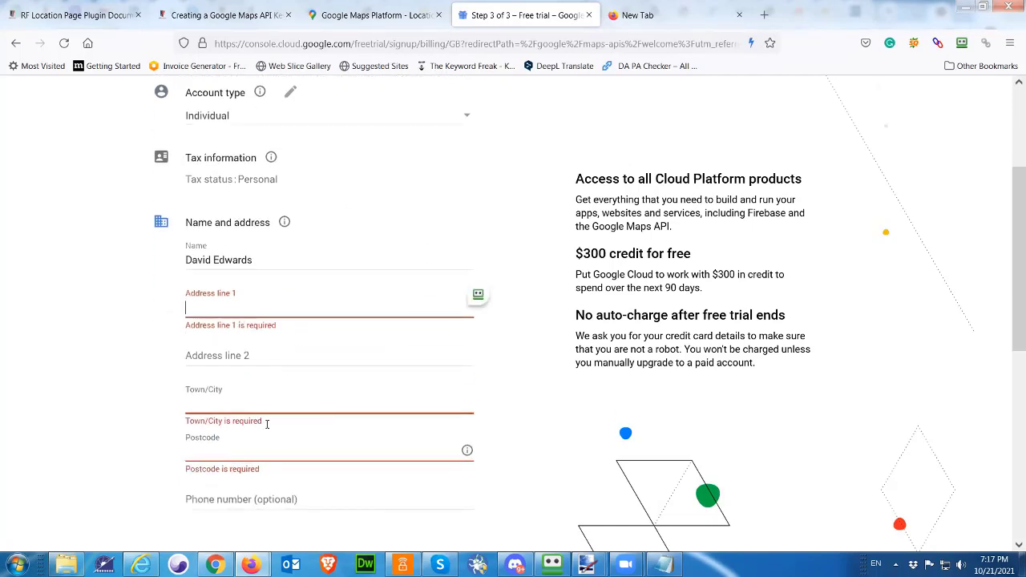
{"action": "scroll", "coordinate": [325, 455], "scroll_direction": "down", "scroll_amount": 3}
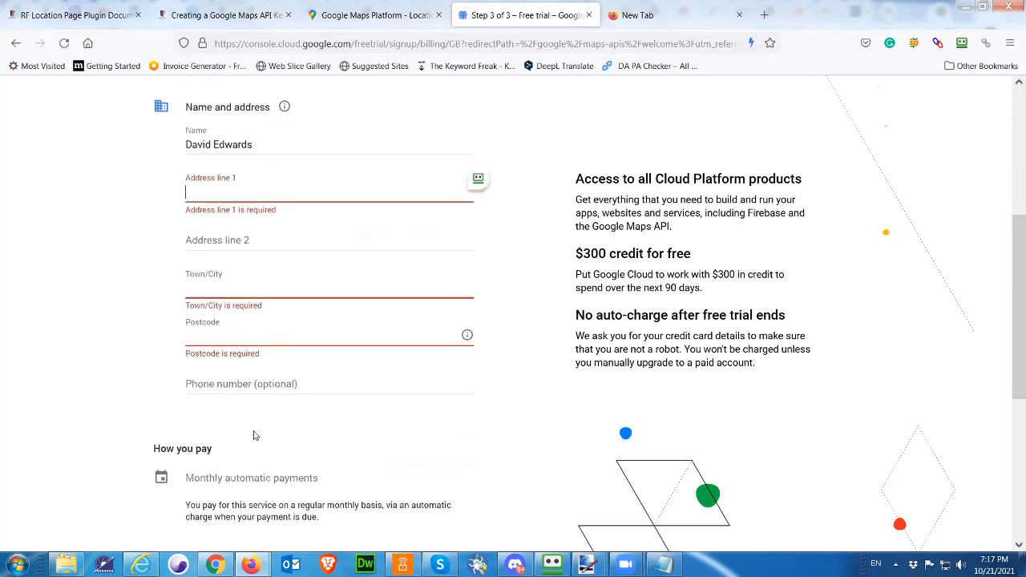
{"action": "scroll", "coordinate": [255, 435], "scroll_direction": "down", "scroll_amount": 3}
{"action": "scroll", "coordinate": [255, 436], "scroll_direction": "down", "scroll_amount": 2}
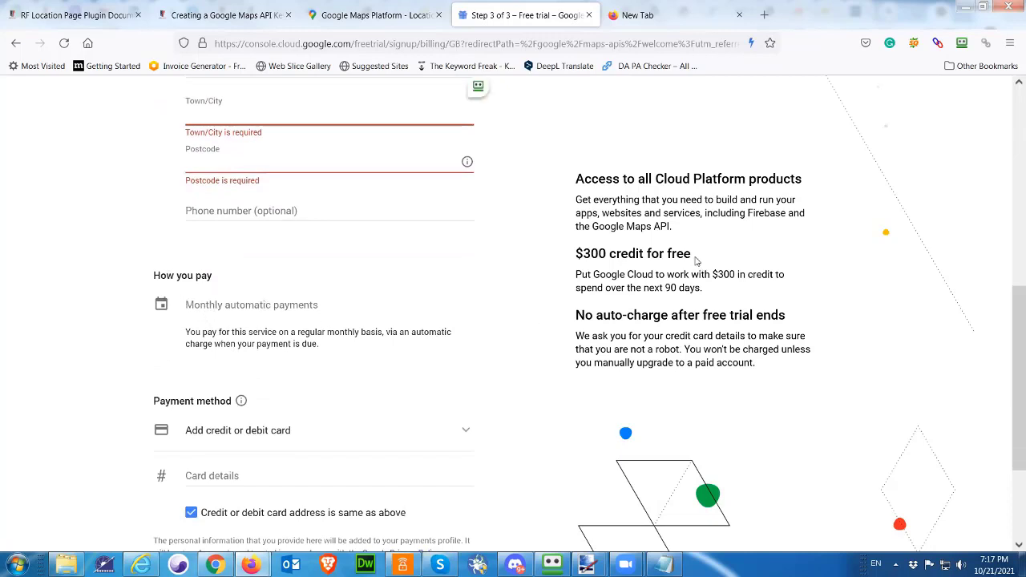
{"action": "left_click_drag", "start_coordinate": [693, 253], "coordinate": [574, 253]}
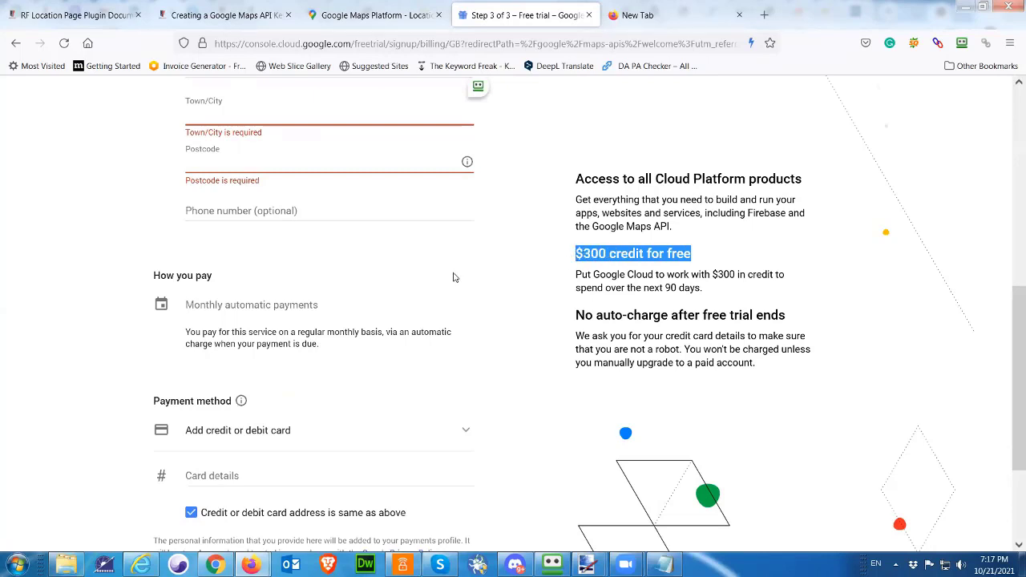
{"action": "left_click", "coordinate": [700, 289]}
{"action": "left_click_drag", "start_coordinate": [700, 289], "coordinate": [663, 288]}
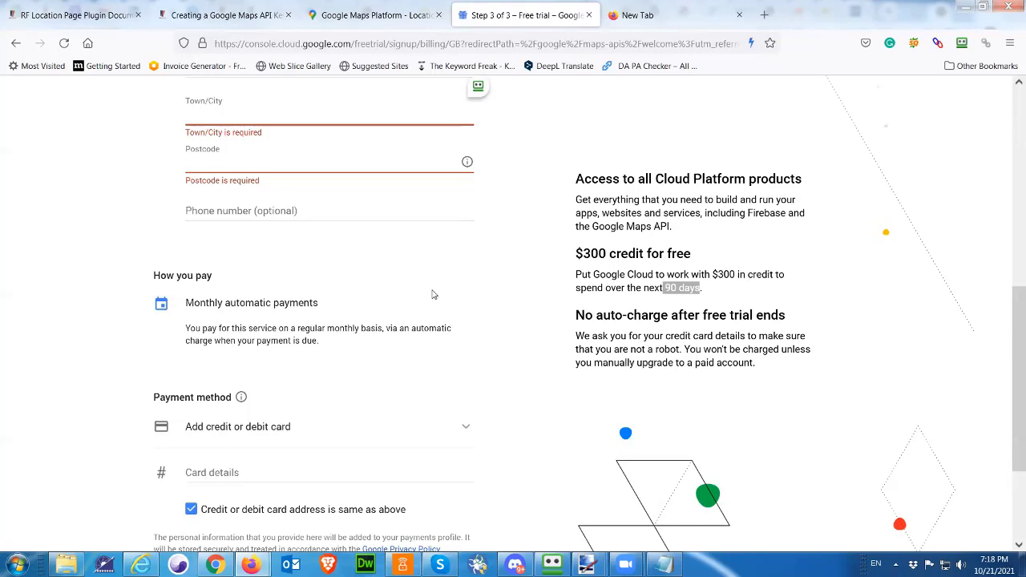
{"action": "scroll", "coordinate": [369, 388], "scroll_direction": "down", "scroll_amount": 3}
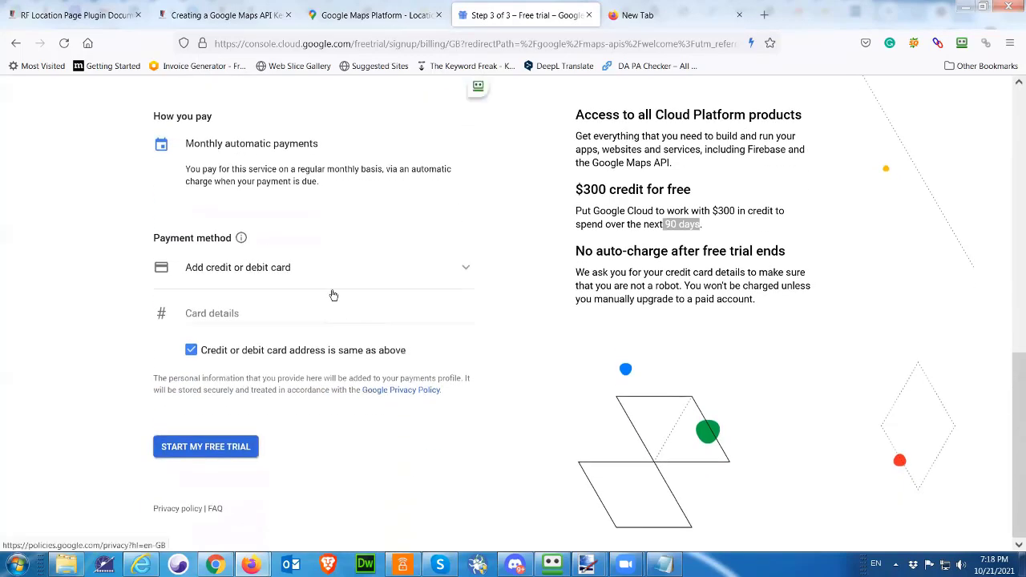
- Choose card payment, attempt START MY FREE TRIAL, and begin the Card number field
{"action": "left_click", "coordinate": [470, 269]}
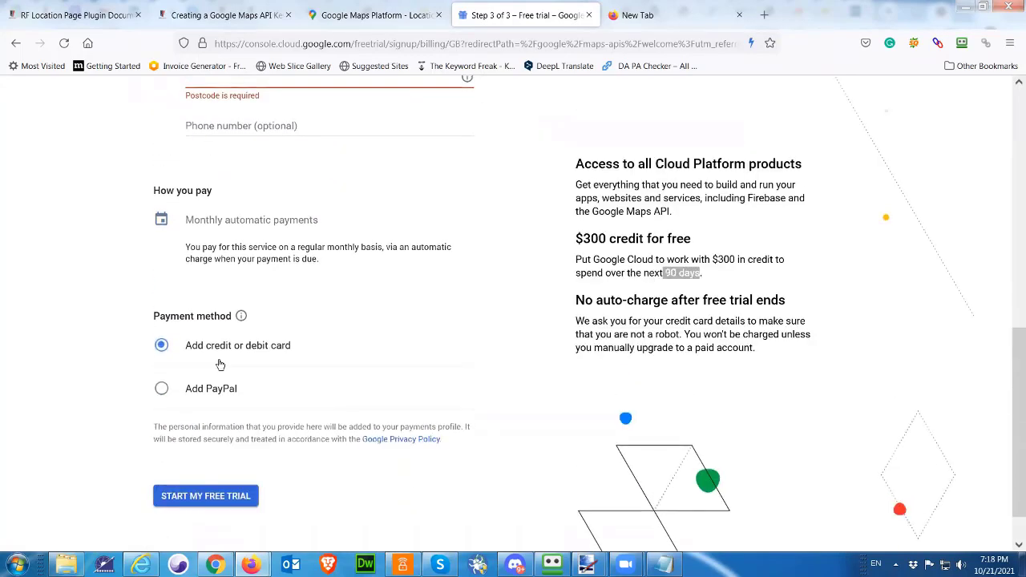
{"action": "left_click", "coordinate": [227, 499]}
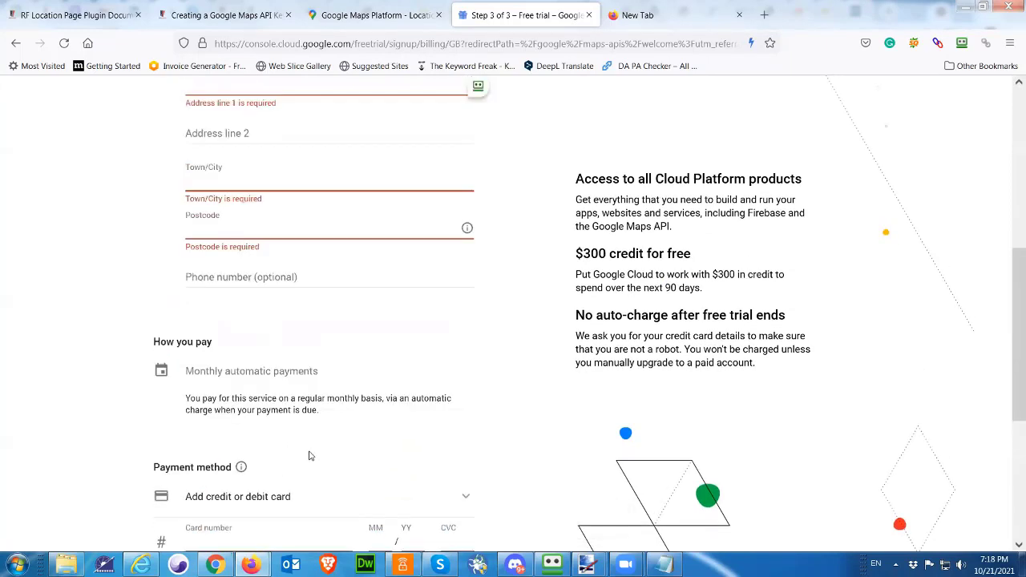
{"action": "scroll", "coordinate": [310, 457], "scroll_direction": "down", "scroll_amount": 4}
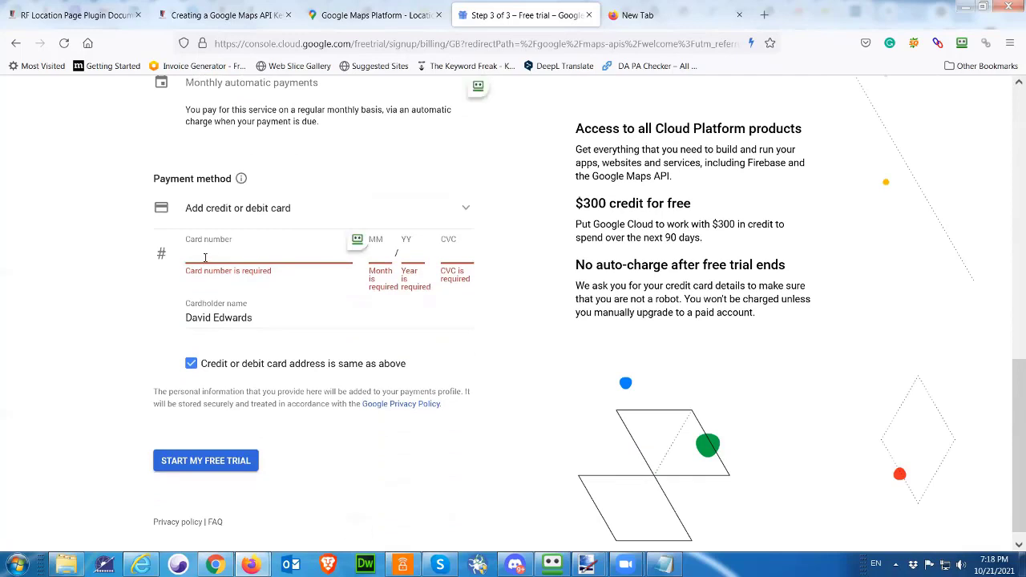
{"action": "left_click", "coordinate": [205, 257]}
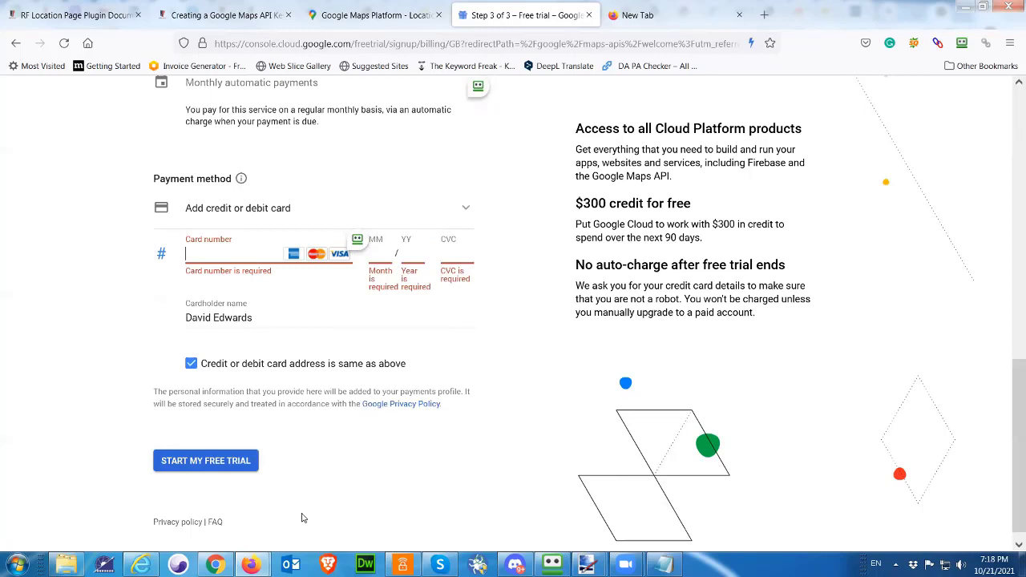
- Switch to the other Firefox window and return to the Maps APIs and Services tab
{"action": "mouse_move", "coordinate": [250, 566]}
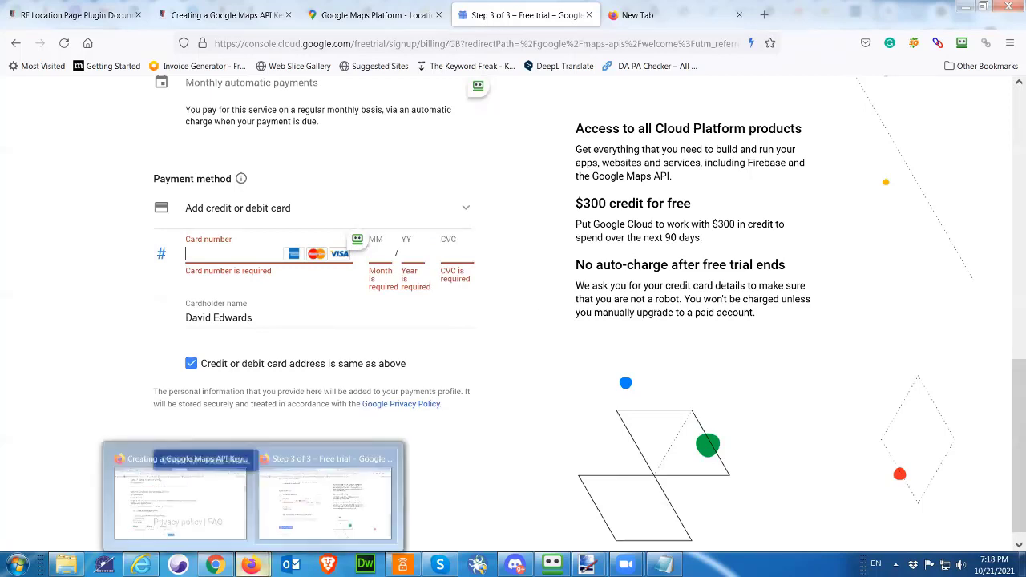
{"action": "left_click", "coordinate": [208, 511]}
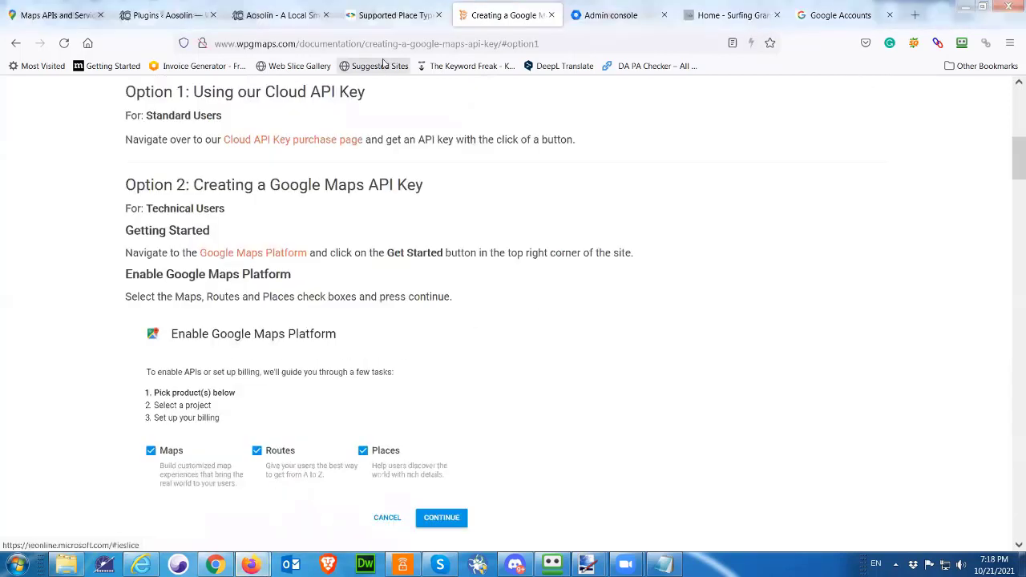
{"action": "left_click", "coordinate": [609, 16]}
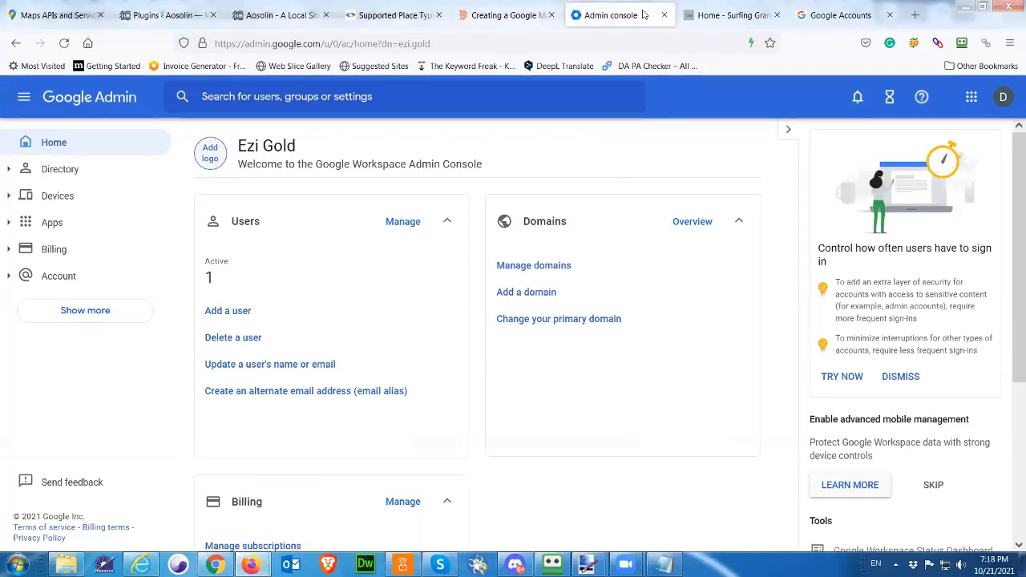
{"action": "left_click", "coordinate": [834, 20]}
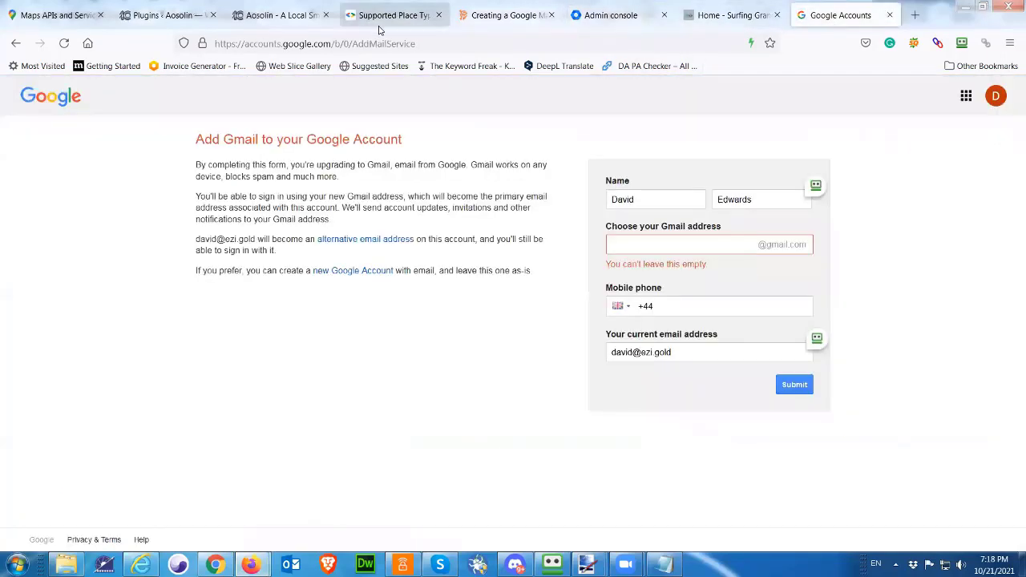
{"action": "left_click", "coordinate": [74, 19]}
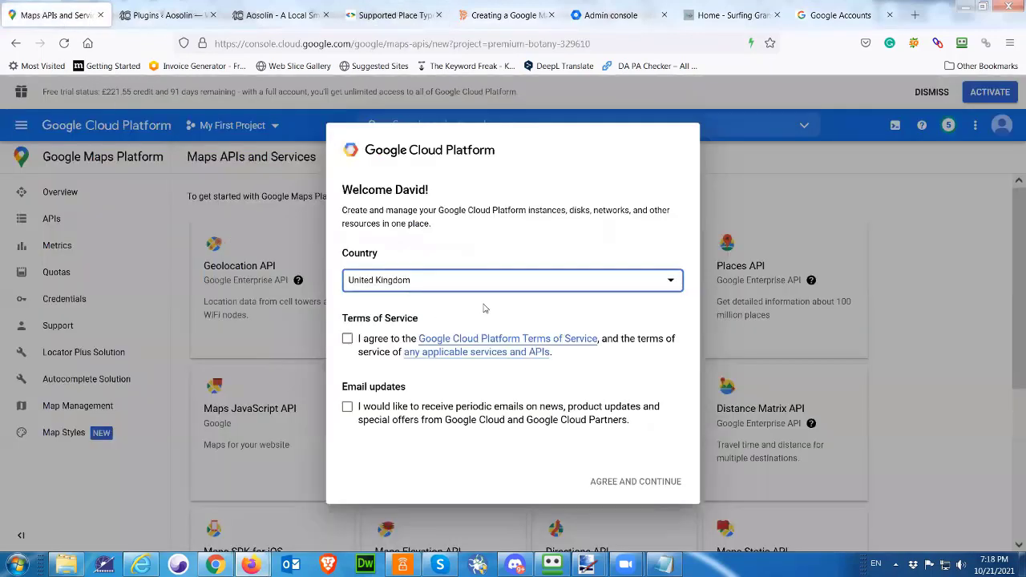
- Accept the Google Cloud Platform terms in the welcome dialog and open the Maps Platform overview
{"action": "left_click", "coordinate": [348, 340]}
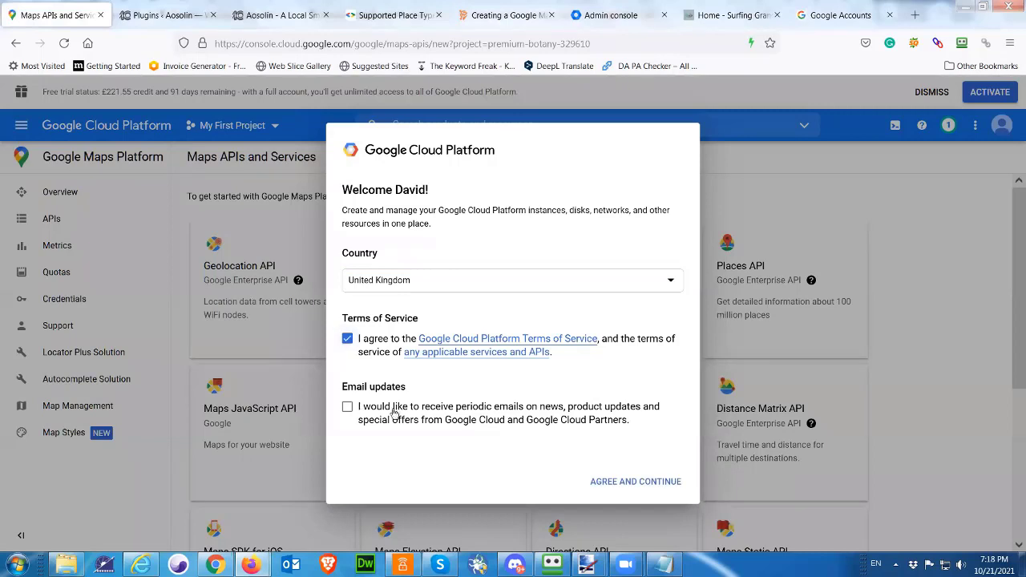
{"action": "left_click", "coordinate": [614, 482]}
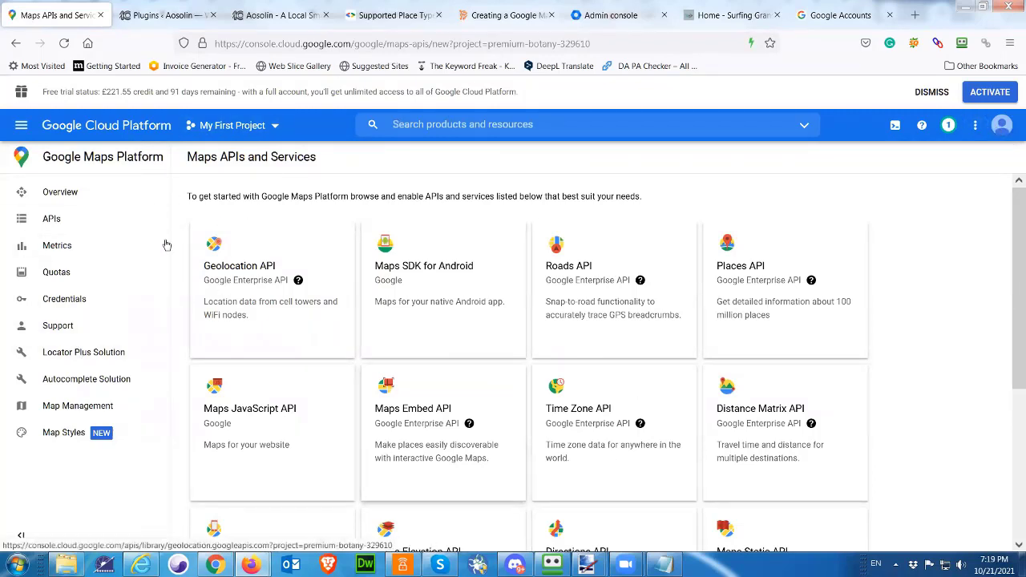
{"action": "left_click", "coordinate": [70, 191]}
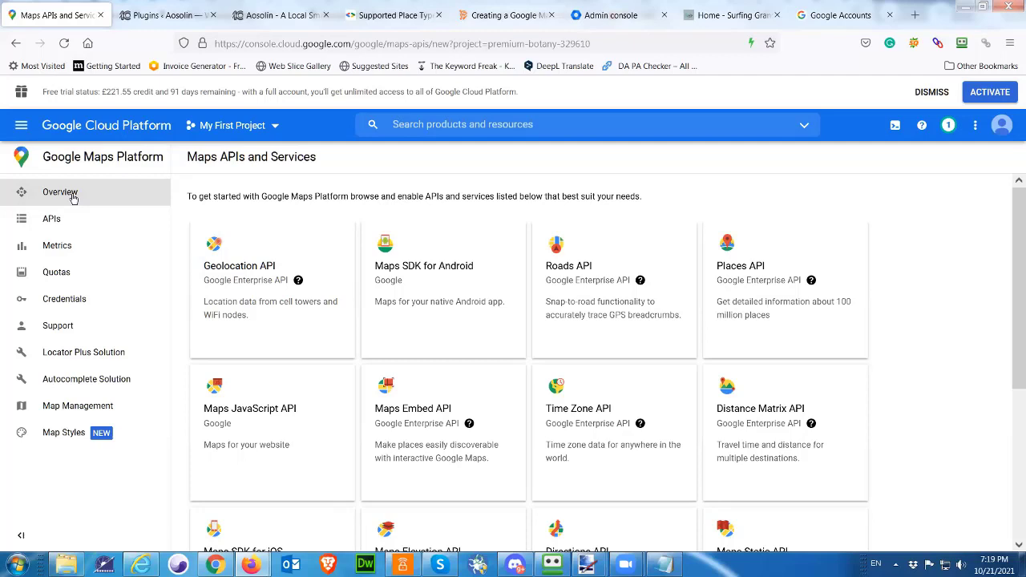
{"action": "left_click", "coordinate": [50, 222]}
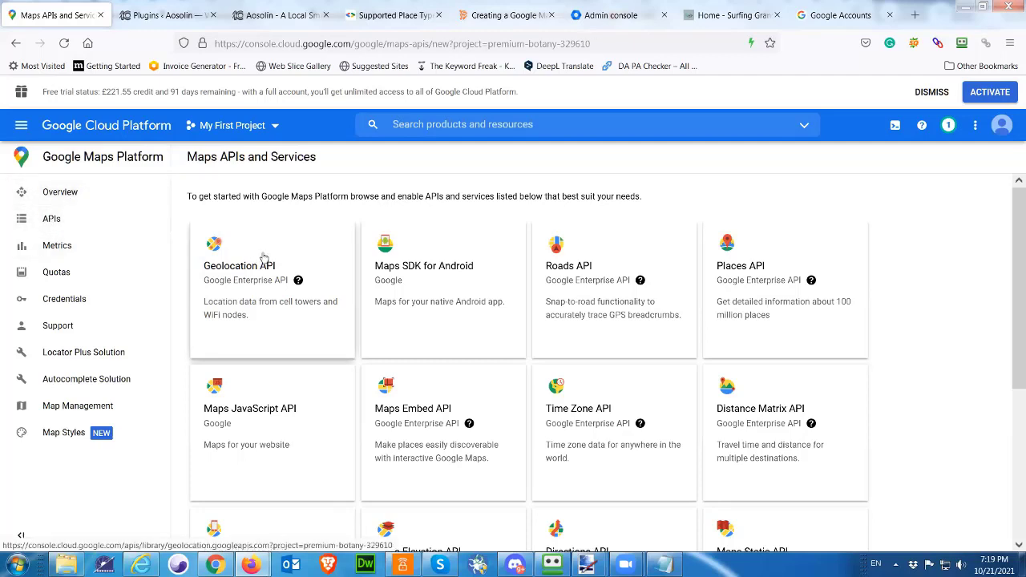
- Open and cancel the project selector, browse the API cards, then return to the free-trial window
{"action": "left_click", "coordinate": [274, 126]}
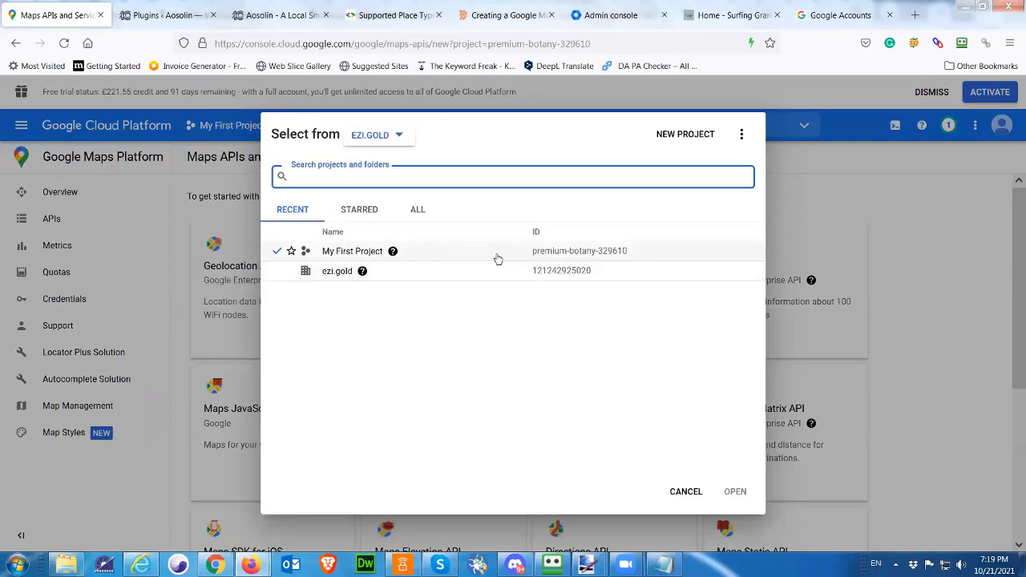
{"action": "left_click", "coordinate": [937, 355]}
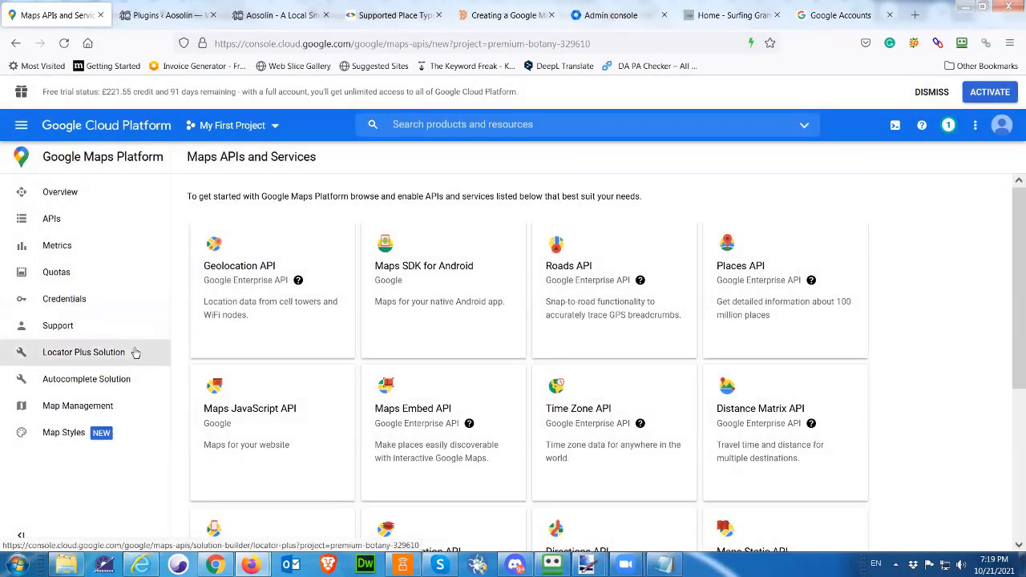
{"action": "scroll", "coordinate": [657, 385], "scroll_direction": "down", "scroll_amount": 3}
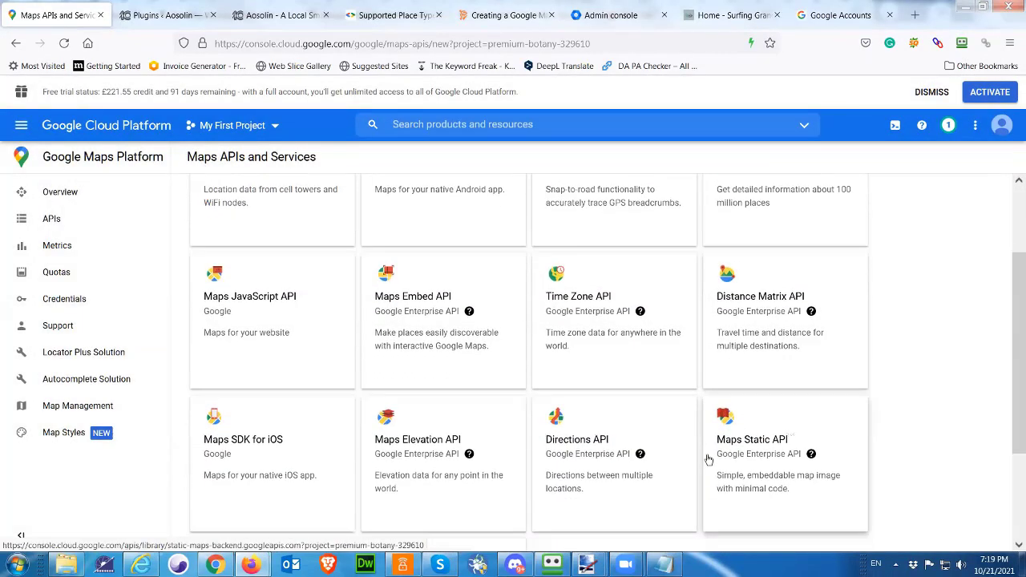
{"action": "scroll", "coordinate": [545, 424], "scroll_direction": "down", "scroll_amount": 1}
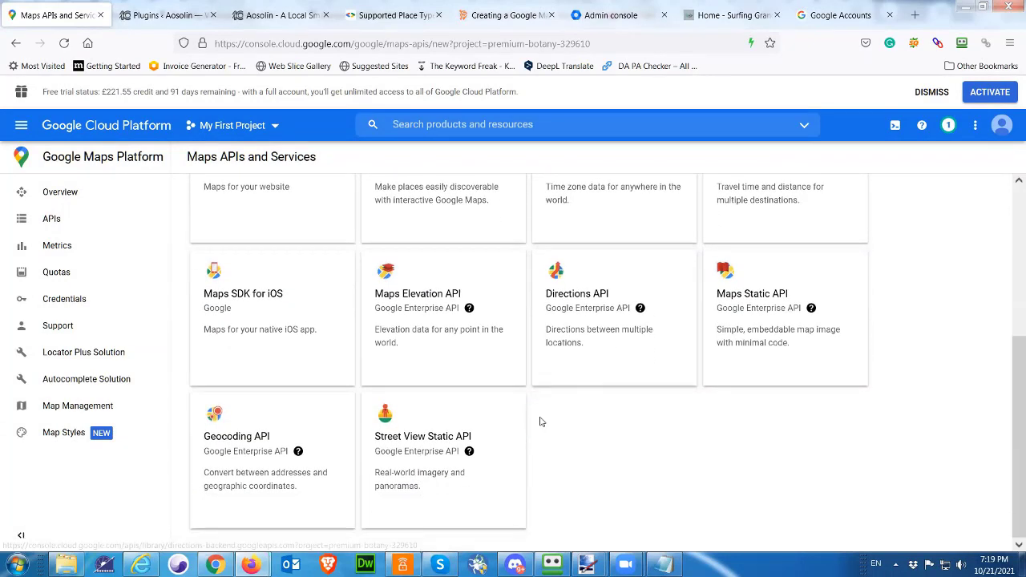
{"action": "scroll", "coordinate": [541, 421], "scroll_direction": "up", "scroll_amount": 4}
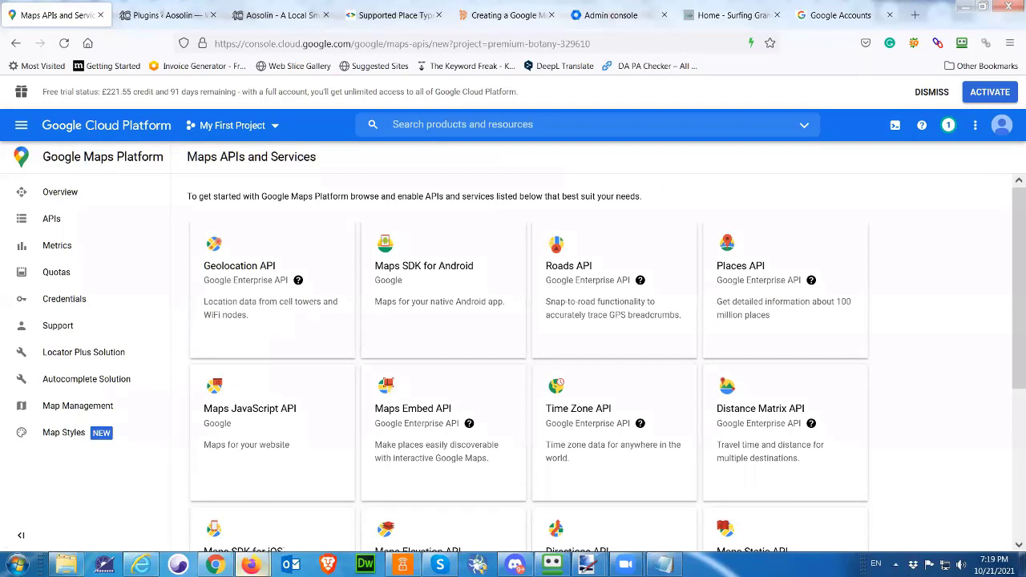
{"action": "mouse_move", "coordinate": [251, 568]}
{"action": "left_click", "coordinate": [324, 481]}
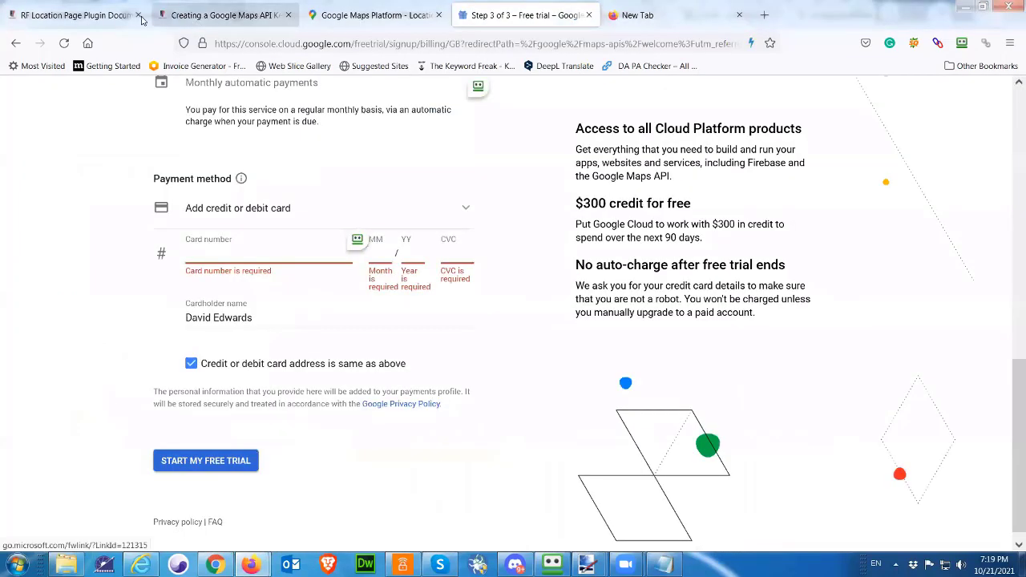
- Scroll through the RF Location Page plugin documentation
{"action": "left_click", "coordinate": [103, 16]}
{"action": "scroll", "coordinate": [368, 337], "scroll_direction": "down", "scroll_amount": 5}
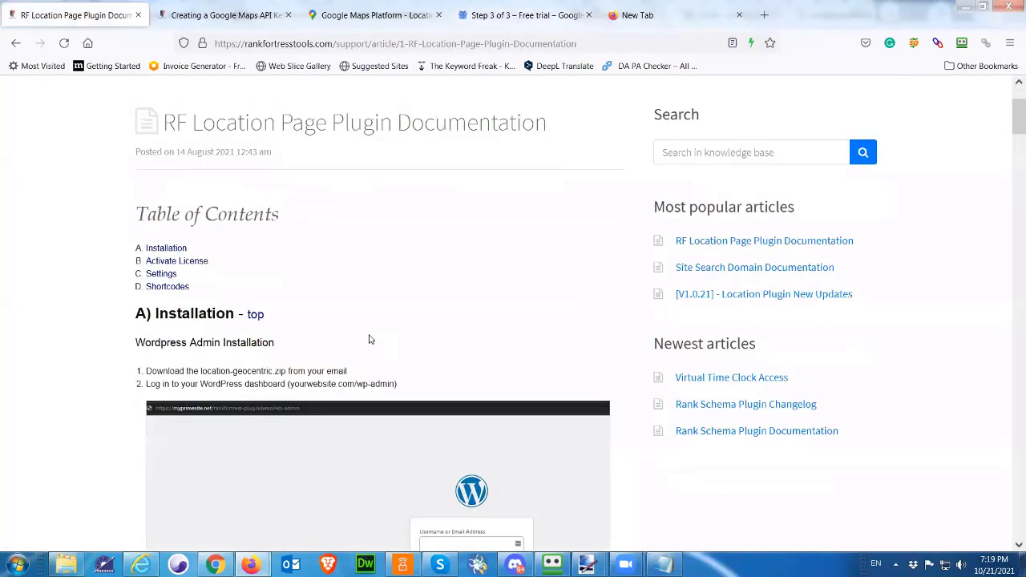
{"action": "scroll", "coordinate": [369, 340], "scroll_direction": "down", "scroll_amount": 15}
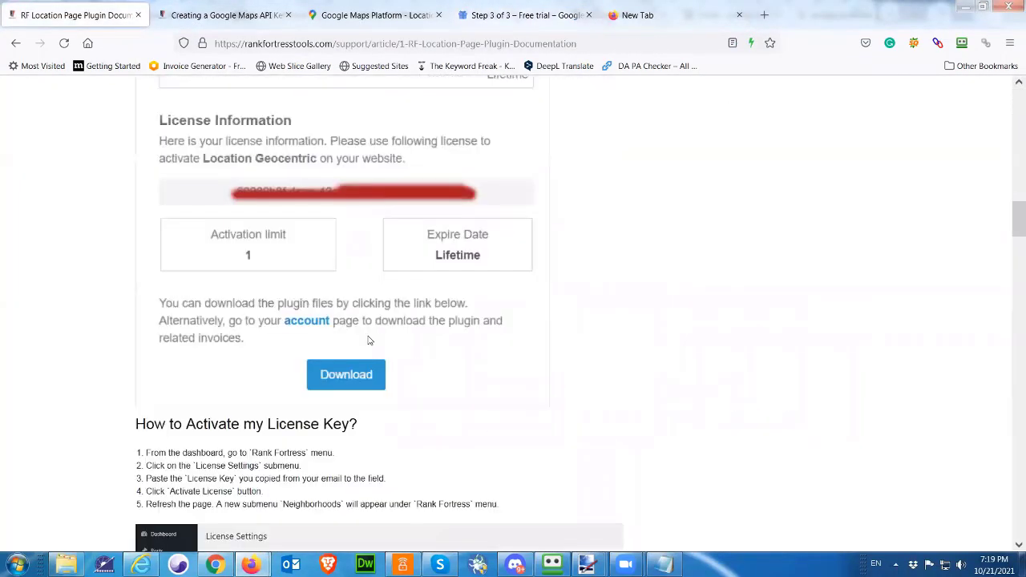
{"action": "scroll", "coordinate": [369, 339], "scroll_direction": "down", "scroll_amount": 10}
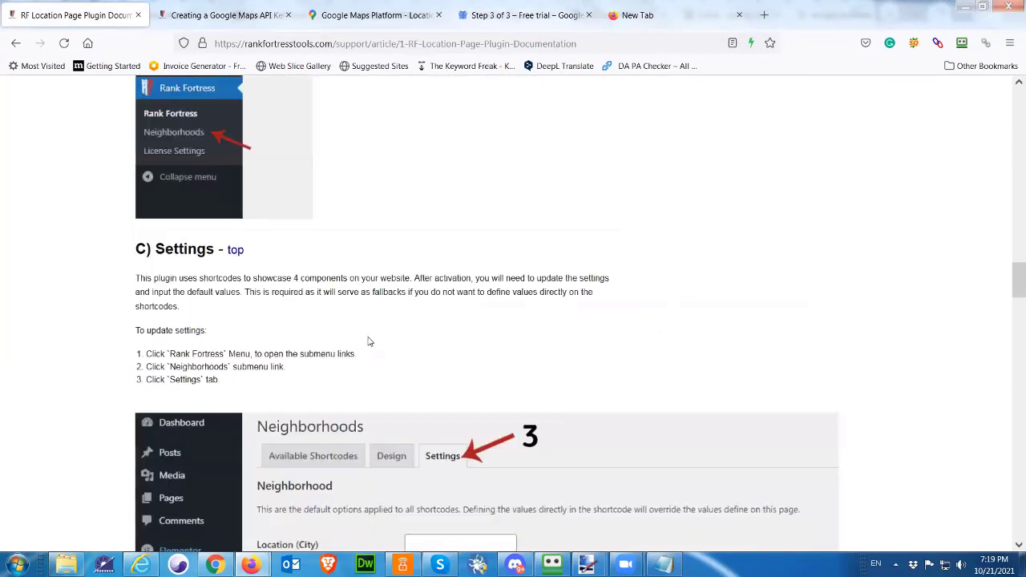
{"action": "scroll", "coordinate": [369, 342], "scroll_direction": "down", "scroll_amount": 3}
{"action": "scroll", "coordinate": [369, 341], "scroll_direction": "down", "scroll_amount": 5}
{"action": "scroll", "coordinate": [370, 337], "scroll_direction": "down", "scroll_amount": 5}
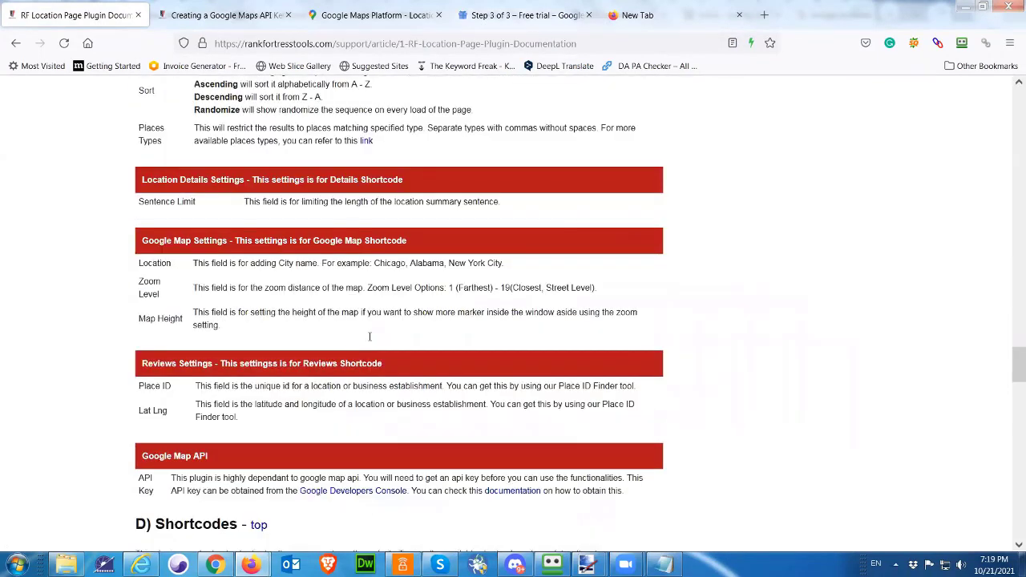
{"action": "scroll", "coordinate": [369, 338], "scroll_direction": "down", "scroll_amount": 10}
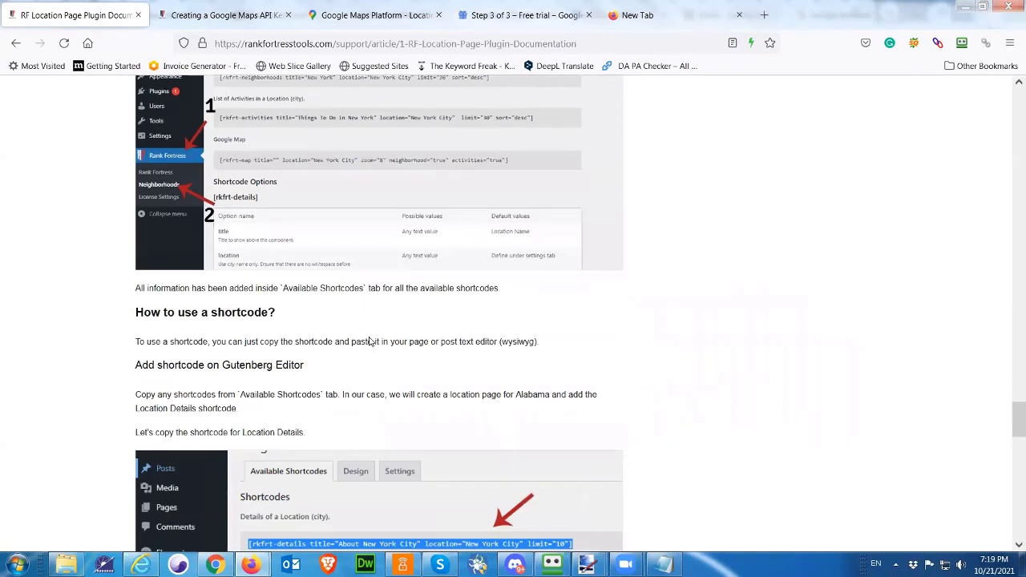
{"action": "scroll", "coordinate": [369, 341], "scroll_direction": "down", "scroll_amount": 10}
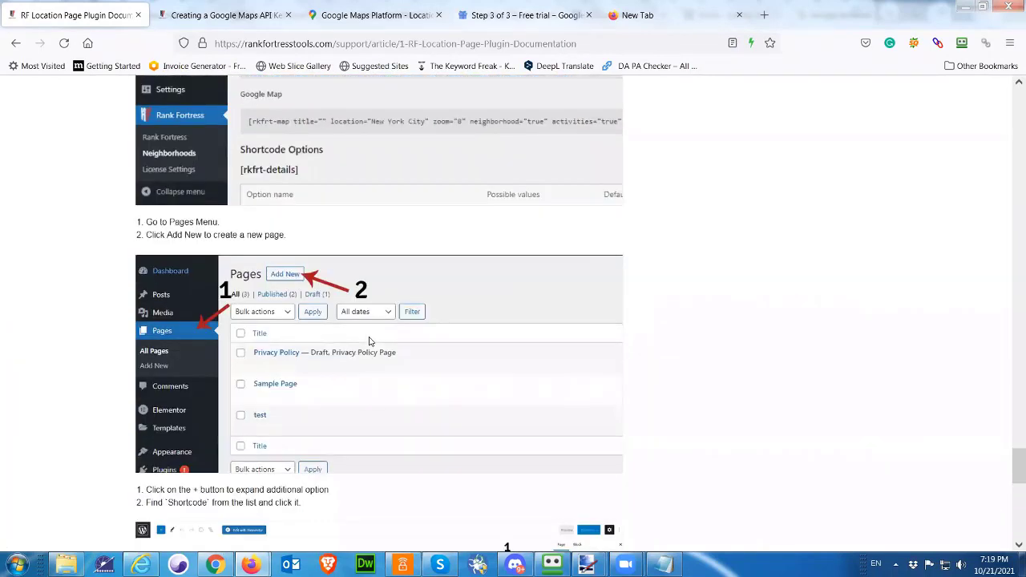
{"action": "scroll", "coordinate": [369, 341], "scroll_direction": "down", "scroll_amount": 10}
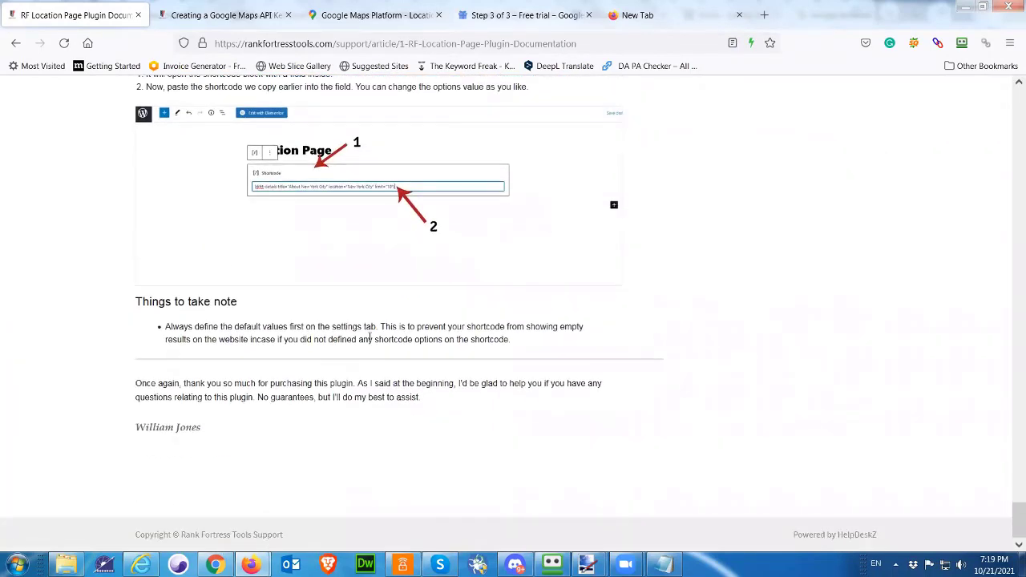
{"action": "left_click_drag", "start_coordinate": [1012, 535], "coordinate": [1011, 72]}
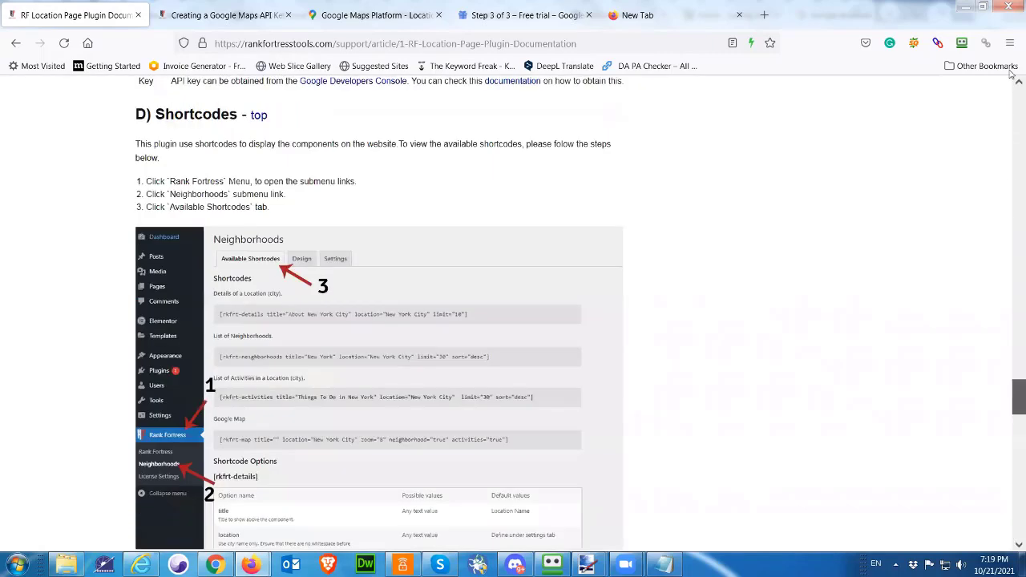
- Select the five required Maps APIs in the API-key article, then return to the free-trial form
{"action": "left_click", "coordinate": [270, 24]}
{"action": "left_click_drag", "start_coordinate": [1012, 128], "coordinate": [1012, 469]}
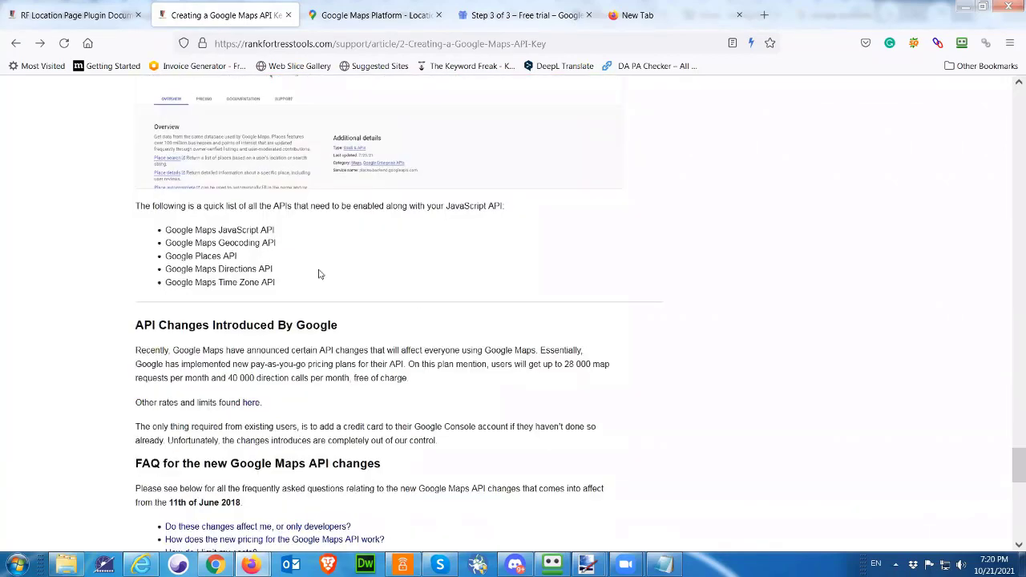
{"action": "left_click_drag", "start_coordinate": [279, 289], "coordinate": [165, 230]}
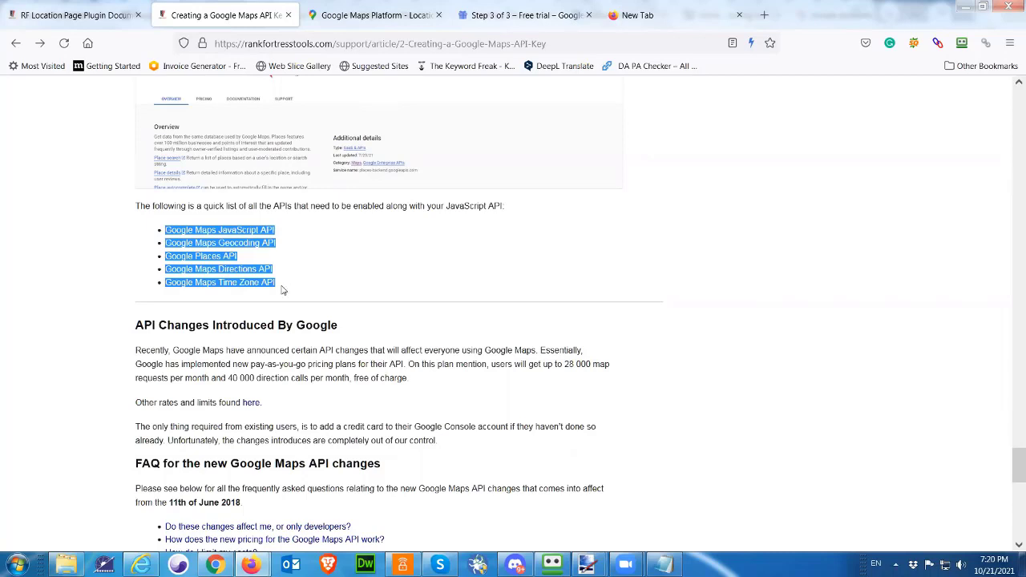
{"action": "left_click", "coordinate": [383, 17]}
{"action": "left_click", "coordinate": [505, 20]}
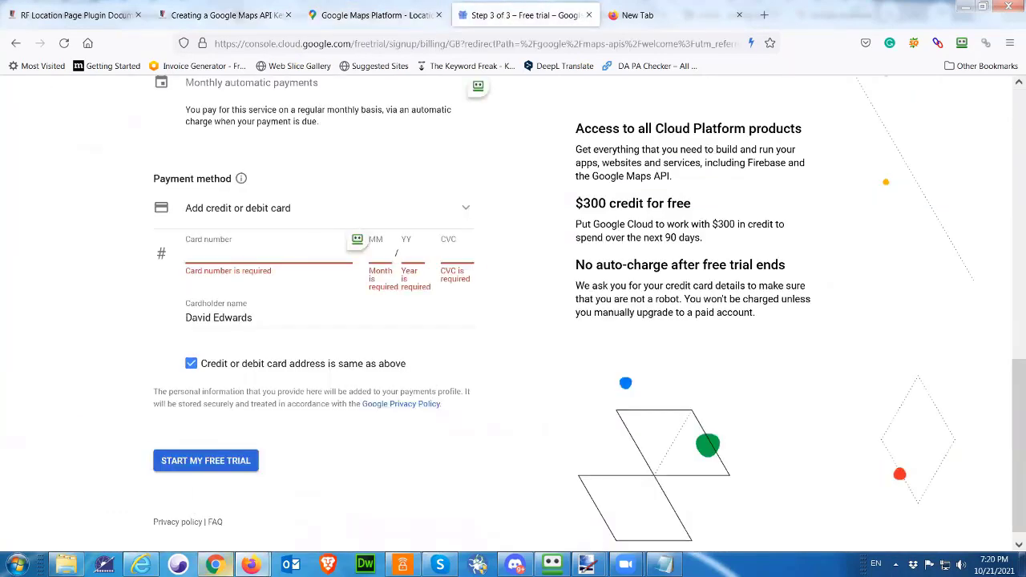
- Switch to the Maps APIs and Services window and open the Geolocation API details
{"action": "left_click", "coordinate": [231, 521]}
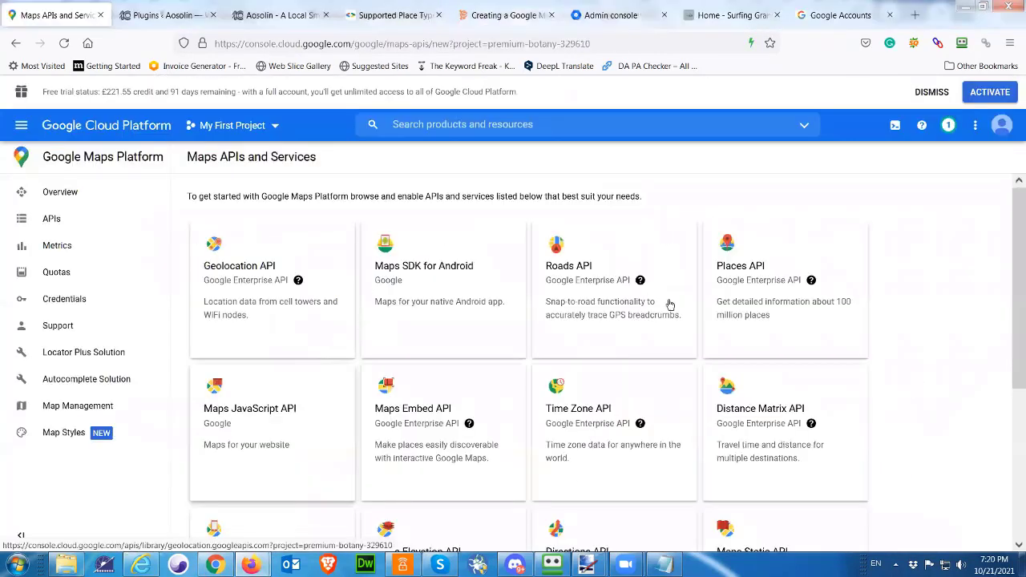
{"action": "left_click_drag", "start_coordinate": [1008, 259], "coordinate": [1010, 287]}
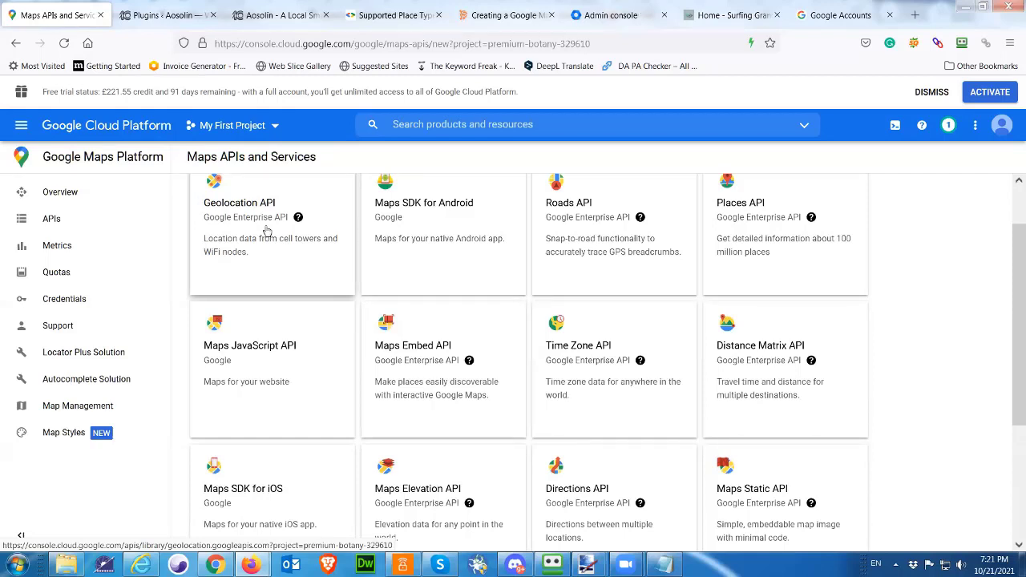
{"action": "scroll", "coordinate": [264, 296], "scroll_direction": "up", "scroll_amount": 1}
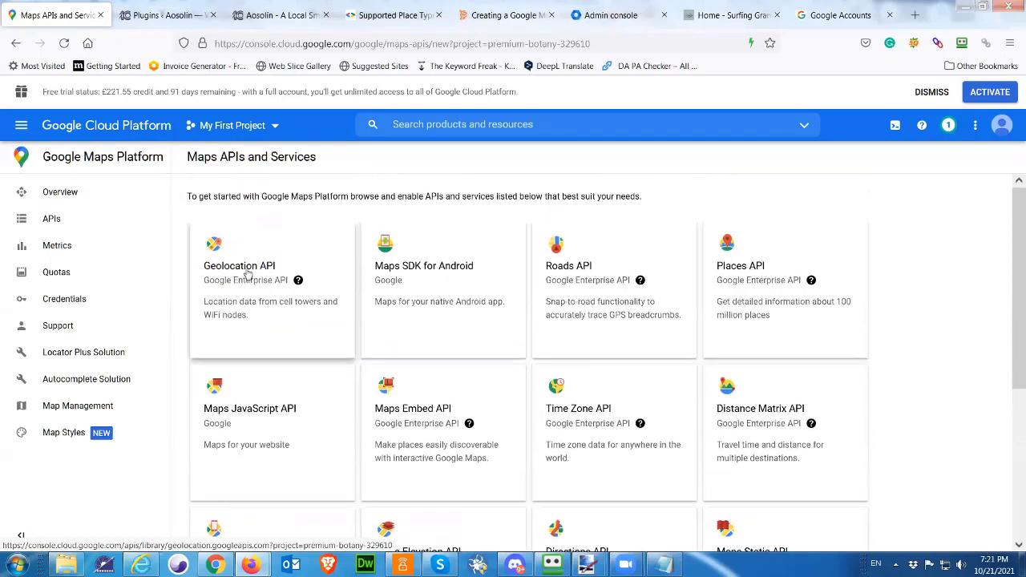
{"action": "left_click", "coordinate": [247, 275]}
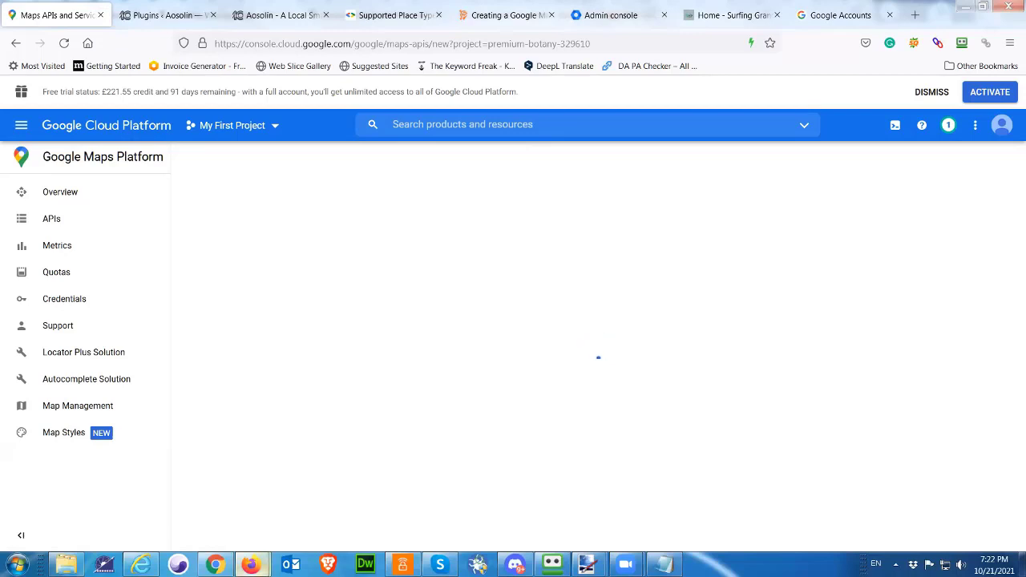
- Close the Maps APIs and Services tab and show the Chrome APIs & Services dashboard
{"action": "mouse_move", "coordinate": [250, 565]}
{"action": "left_click", "coordinate": [325, 491]}
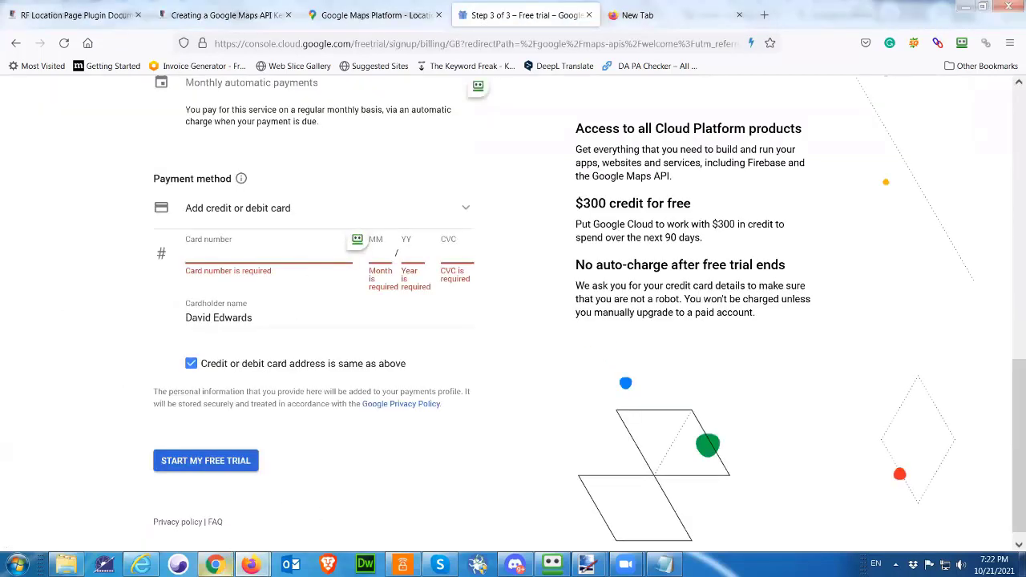
{"action": "mouse_move", "coordinate": [215, 565]}
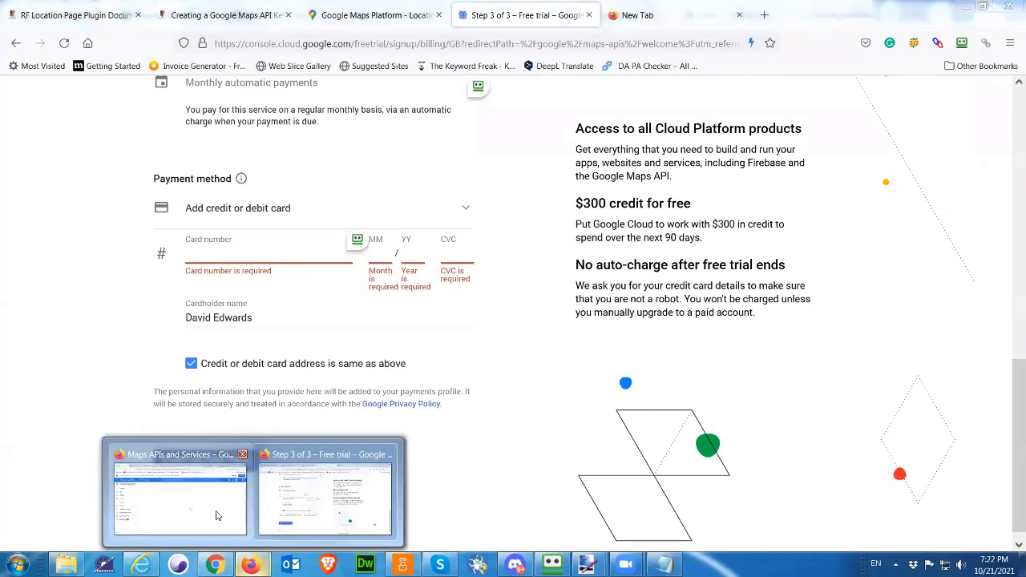
{"action": "left_click", "coordinate": [201, 491]}
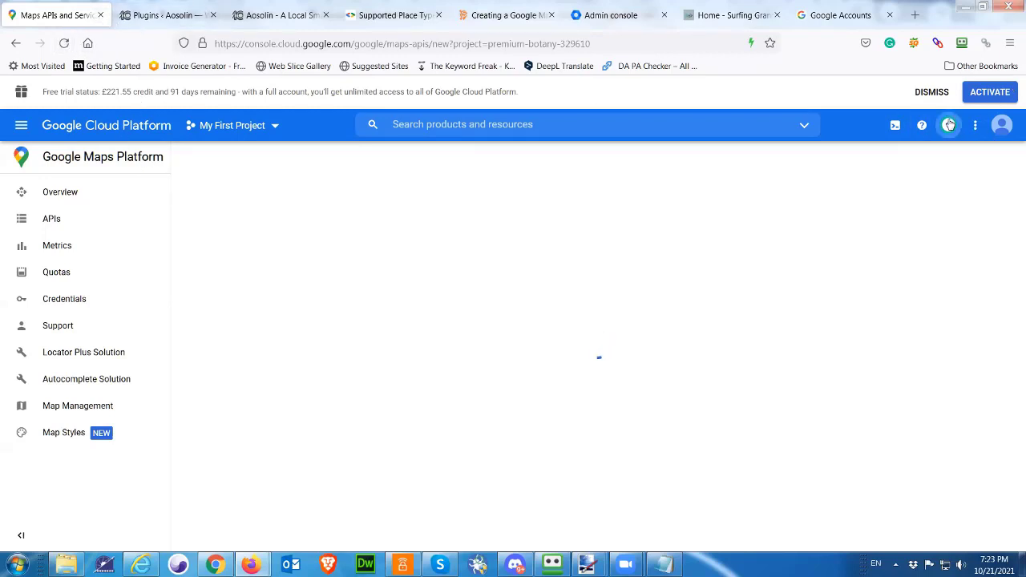
{"action": "left_click", "coordinate": [101, 15]}
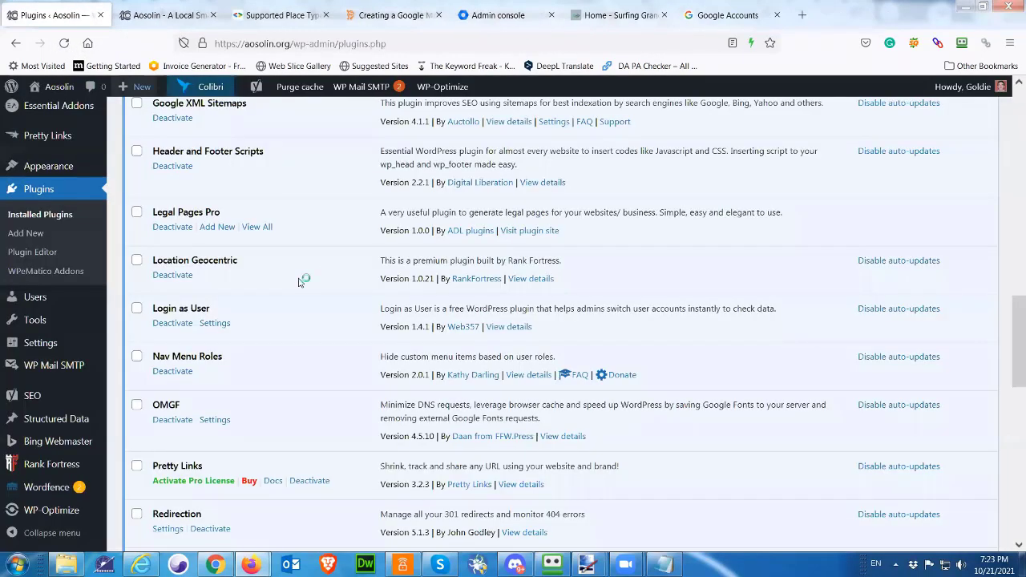
{"action": "left_click", "coordinate": [215, 564]}
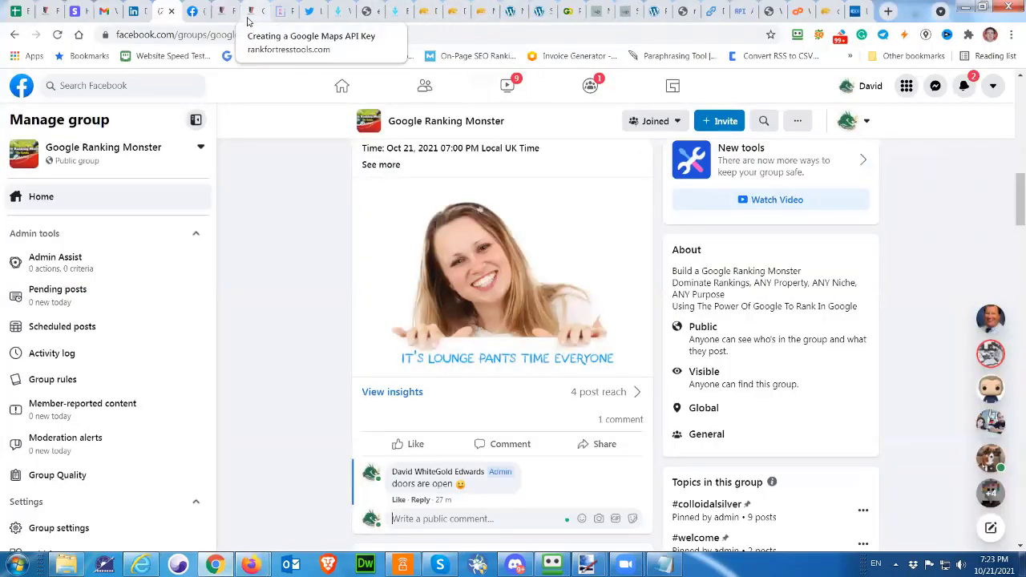
{"action": "left_click", "coordinate": [742, 13]}
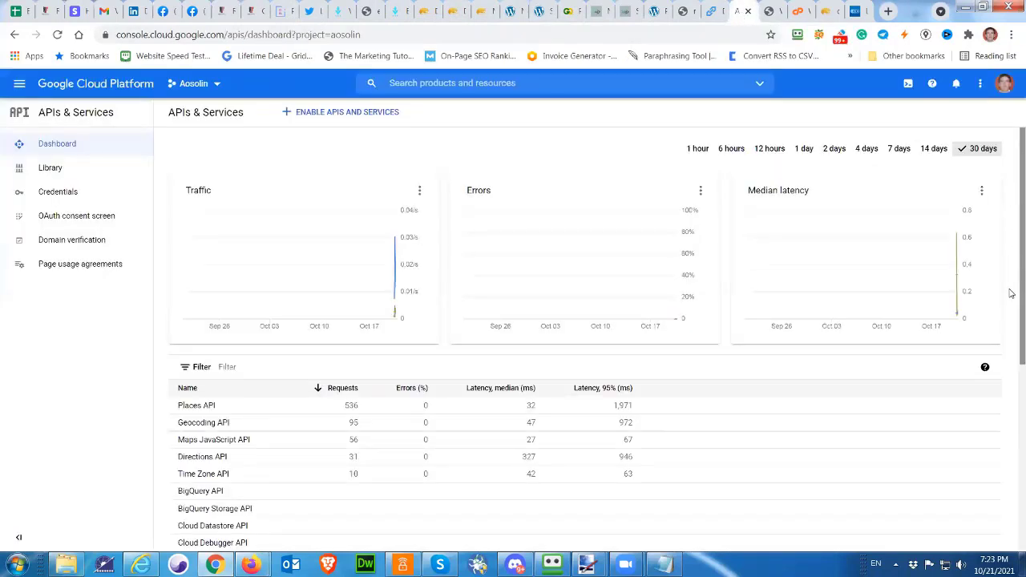
{"action": "left_click", "coordinate": [62, 171]}
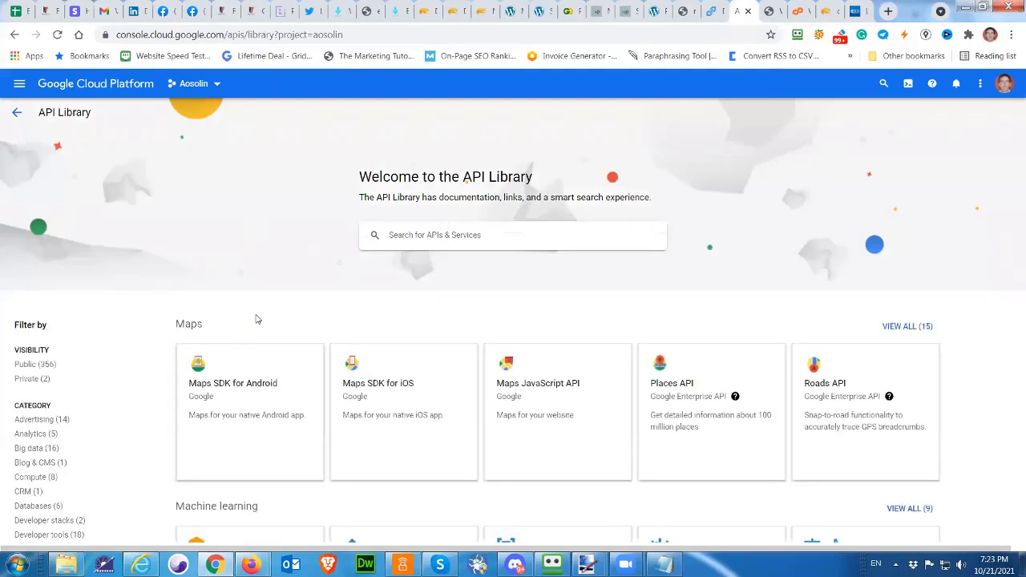
{"action": "scroll", "coordinate": [258, 329], "scroll_direction": "down", "scroll_amount": 2}
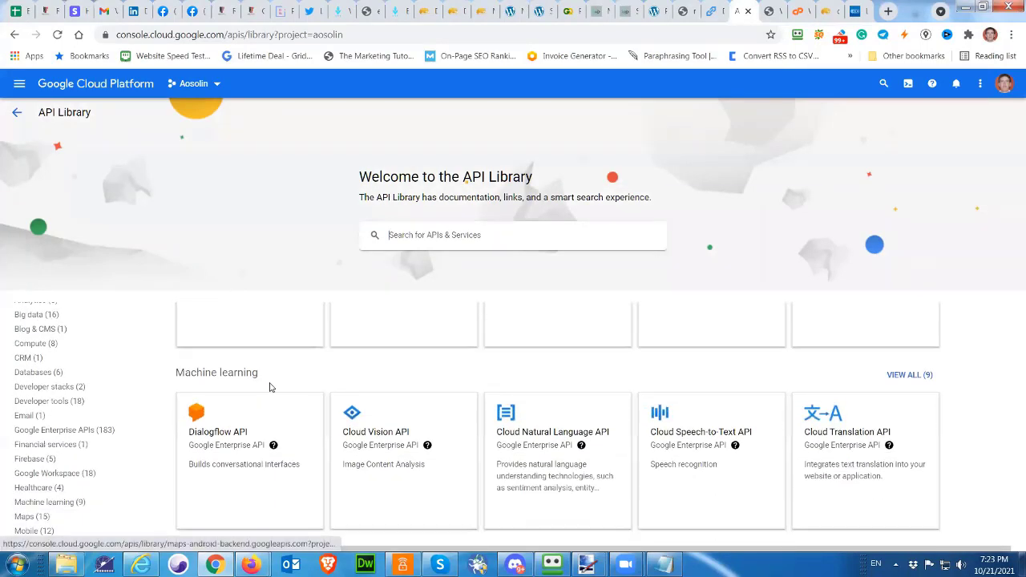
{"action": "scroll", "coordinate": [266, 384], "scroll_direction": "up", "scroll_amount": 1}
{"action": "scroll", "coordinate": [264, 377], "scroll_direction": "up", "scroll_amount": 1}
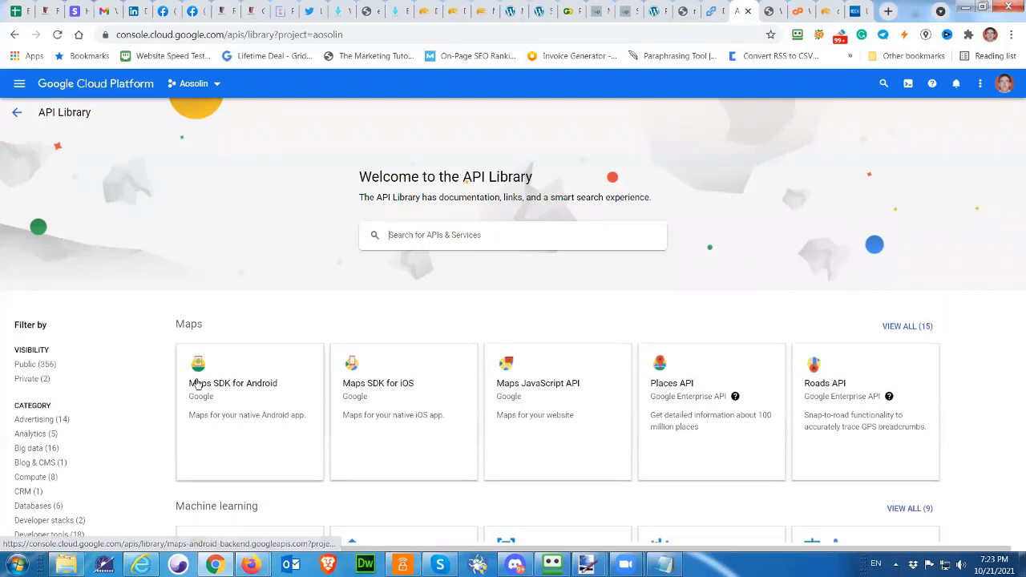
{"action": "left_click", "coordinate": [907, 329]}
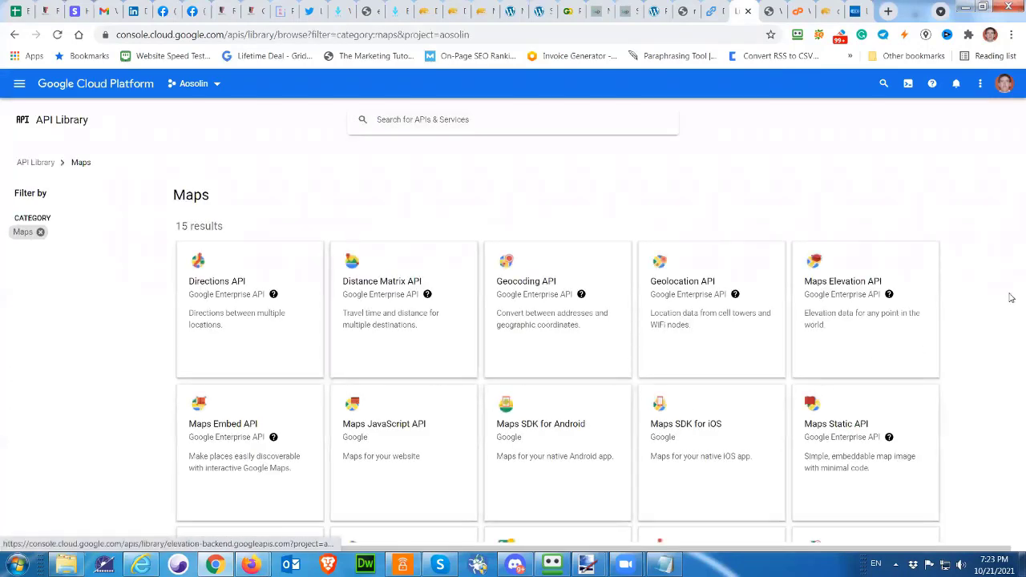
{"action": "scroll", "coordinate": [957, 287], "scroll_direction": "down", "scroll_amount": 2}
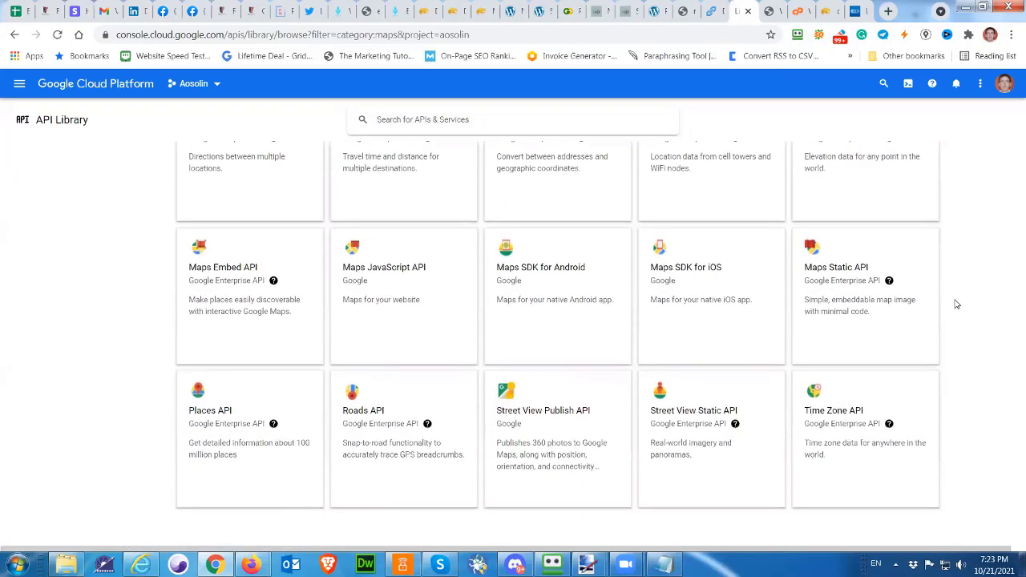
{"action": "scroll", "coordinate": [956, 304], "scroll_direction": "up", "scroll_amount": 1}
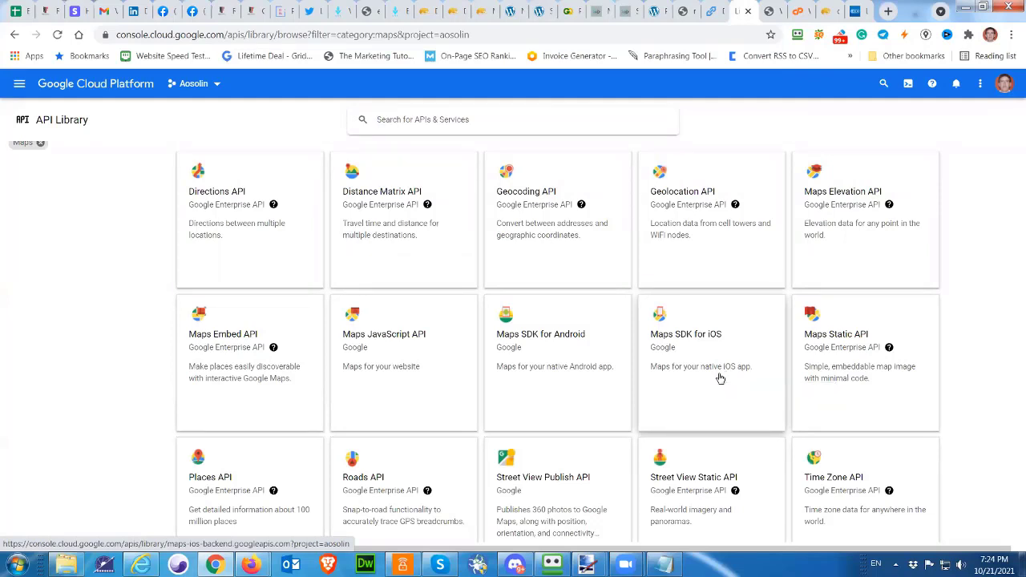
{"action": "left_click", "coordinate": [365, 346]}
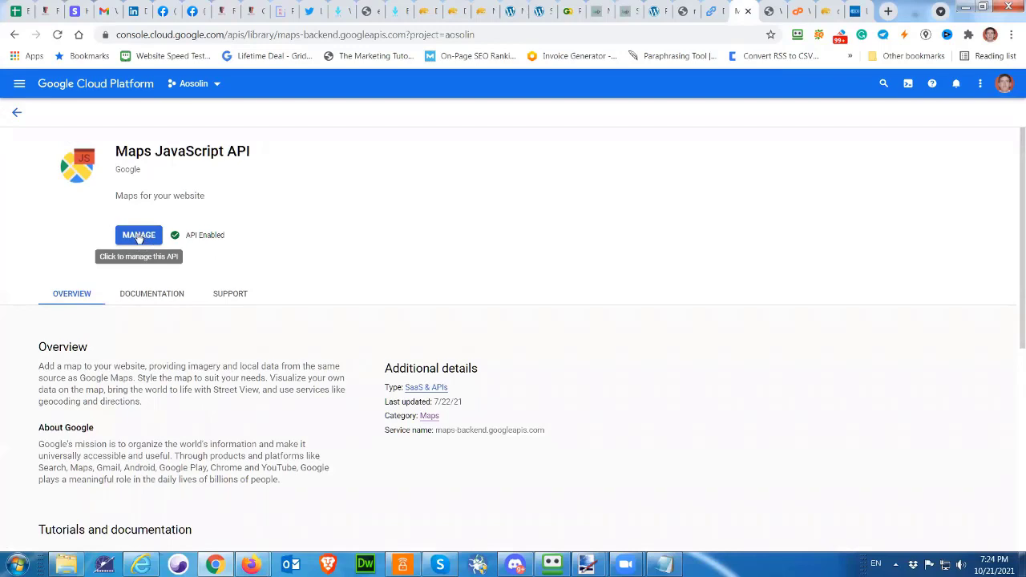
{"action": "left_click", "coordinate": [18, 114]}
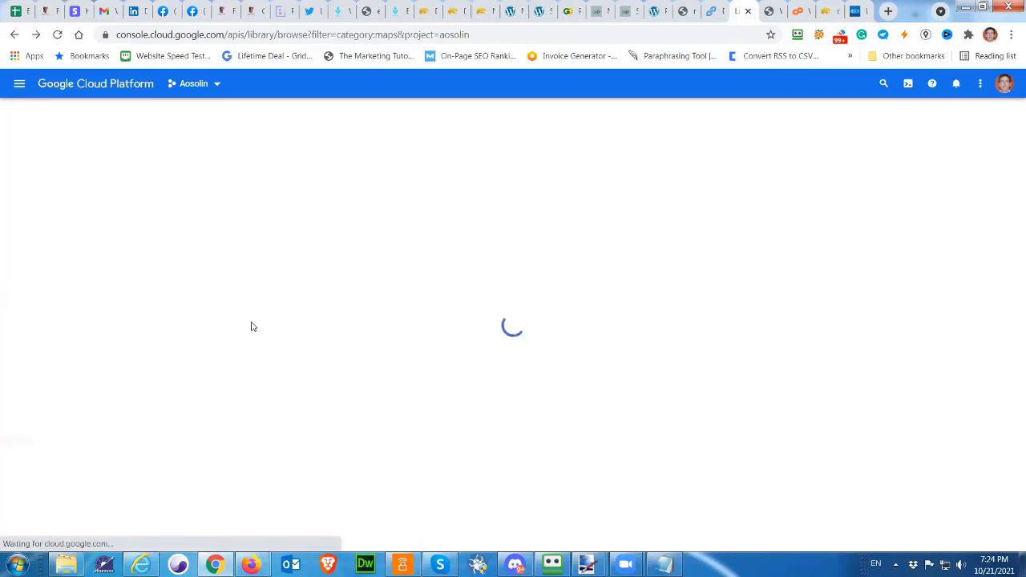
{"action": "scroll", "coordinate": [585, 425], "scroll_direction": "down", "scroll_amount": 1}
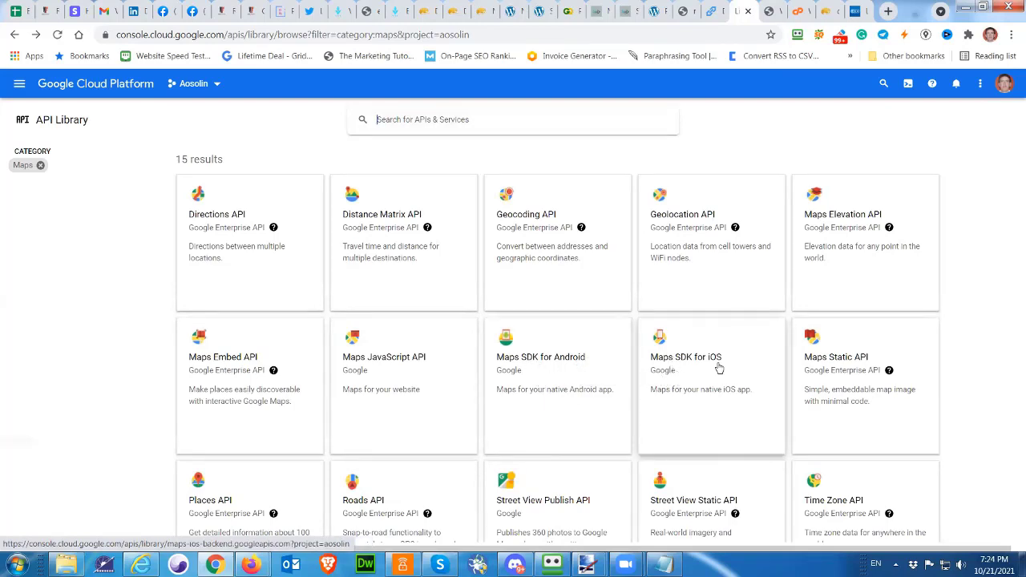
{"action": "scroll", "coordinate": [962, 385], "scroll_direction": "down", "scroll_amount": 1}
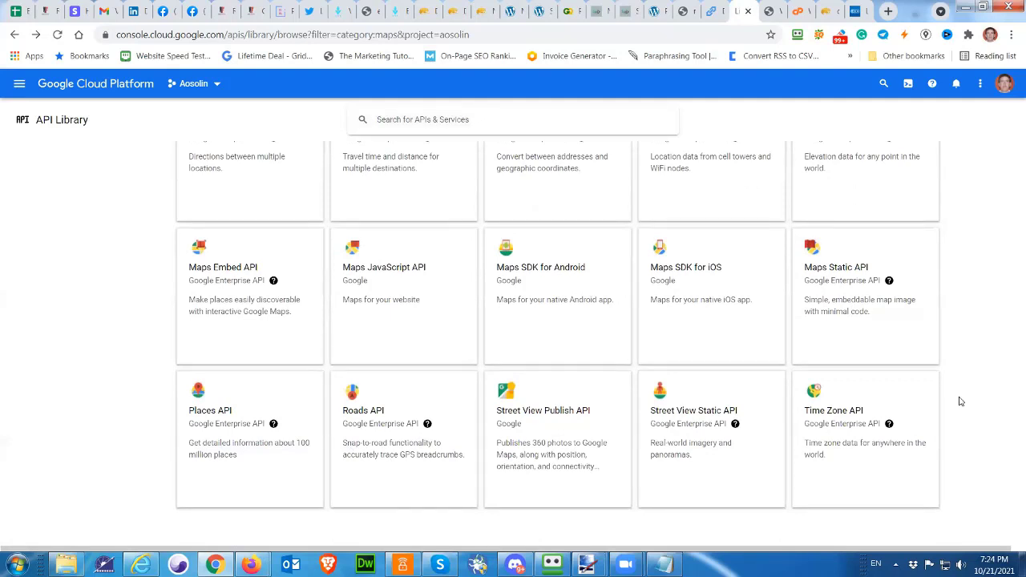
{"action": "scroll", "coordinate": [960, 400], "scroll_direction": "up", "scroll_amount": 2}
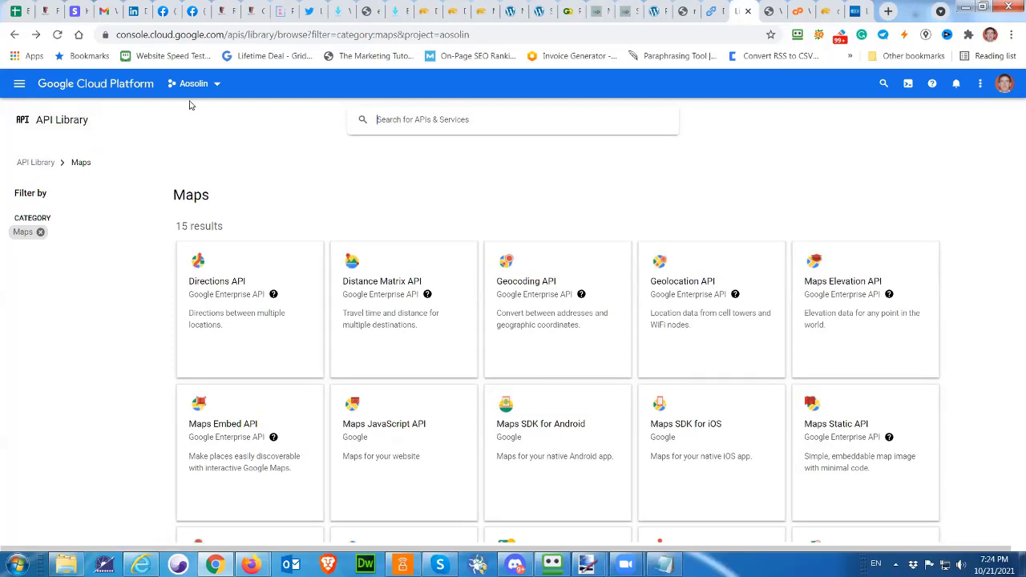
{"action": "left_click", "coordinate": [54, 125]}
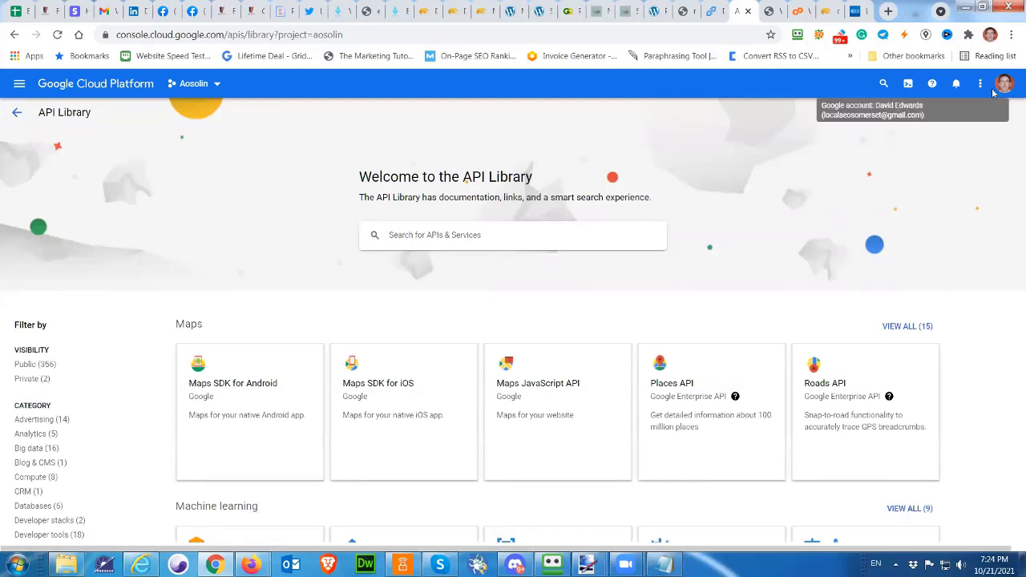
- Go to the project home, then open Billing for My Billing Account 1 (£0.01 month-to-date)
{"action": "left_click", "coordinate": [83, 86]}
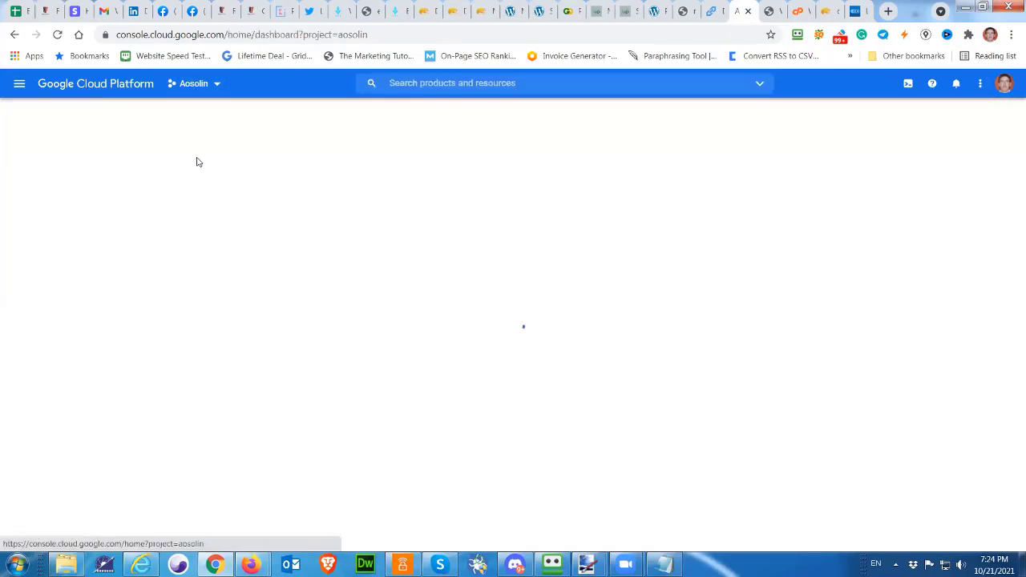
{"action": "mouse_move", "coordinate": [213, 317]}
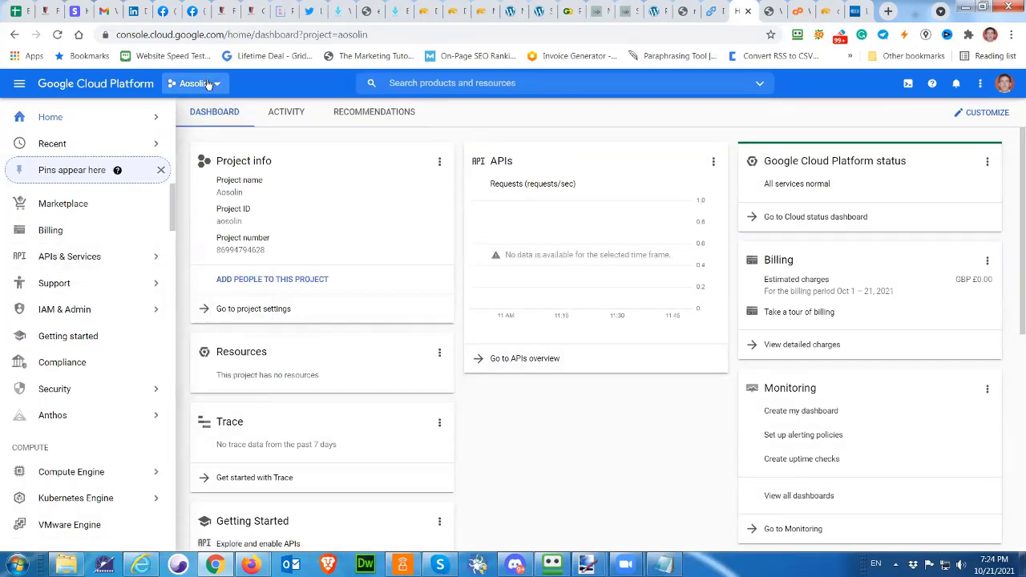
{"action": "left_click", "coordinate": [54, 232]}
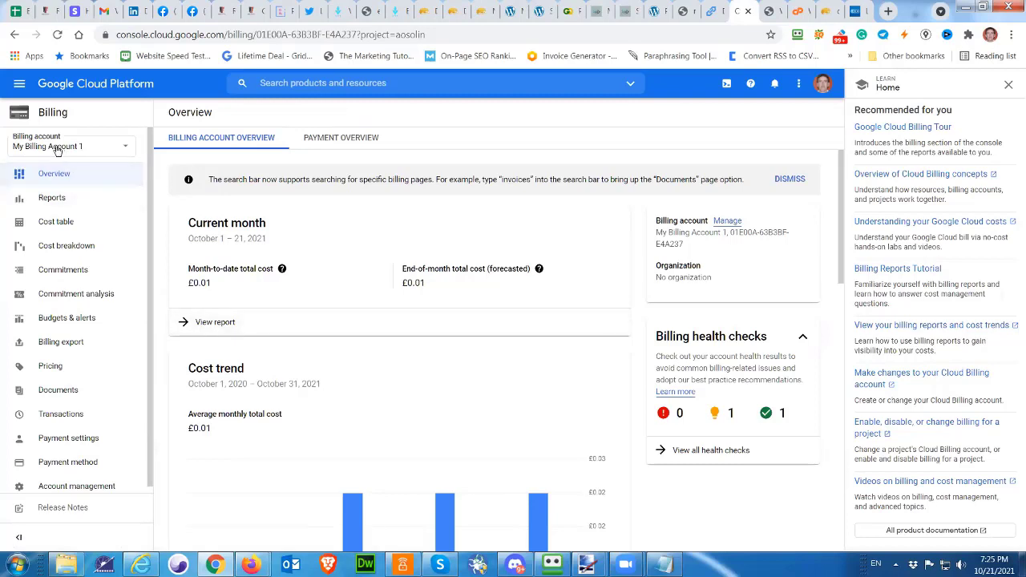
- Return from Billing to the Aosolin project's Home dashboard via the Google Cloud Platform logo
{"action": "left_click", "coordinate": [15, 35]}
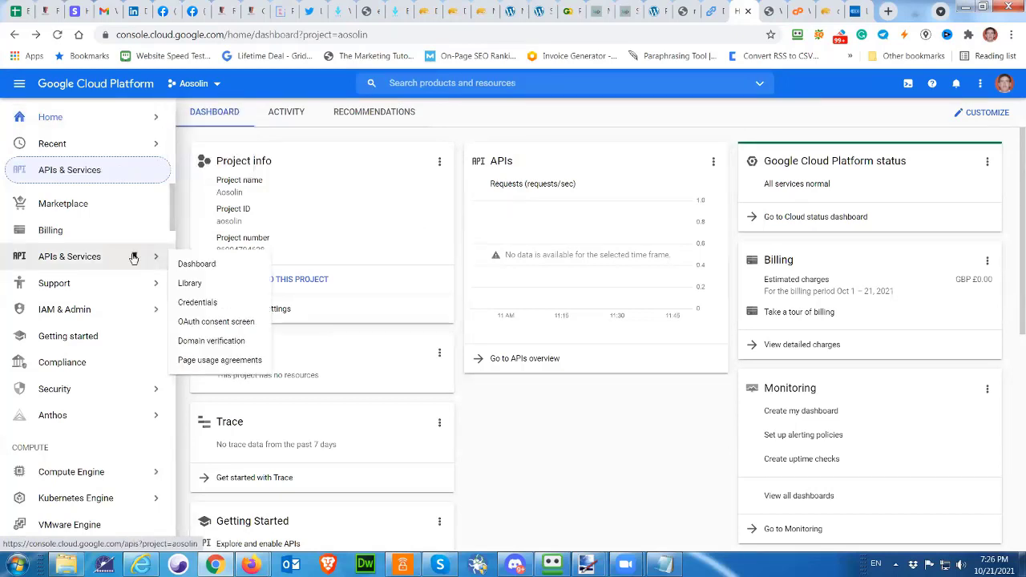
- Open APIs & Services and review the API table: Places API 707 requests, Geocoding API 128
{"action": "mouse_move", "coordinate": [70, 270]}
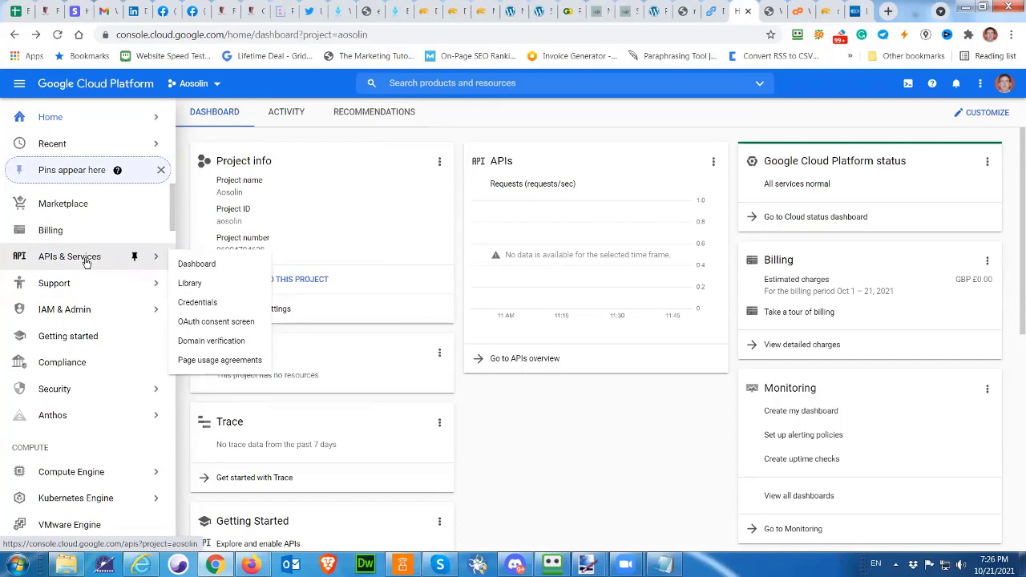
{"action": "left_click", "coordinate": [85, 258]}
{"action": "mouse_move", "coordinate": [138, 292]}
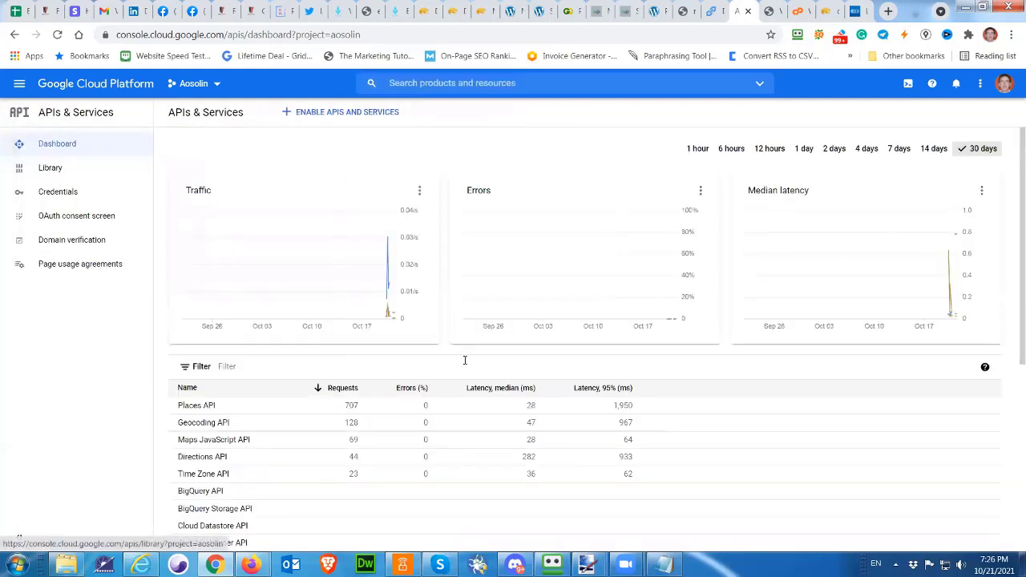
{"action": "scroll", "coordinate": [465, 348], "scroll_direction": "down", "scroll_amount": 2}
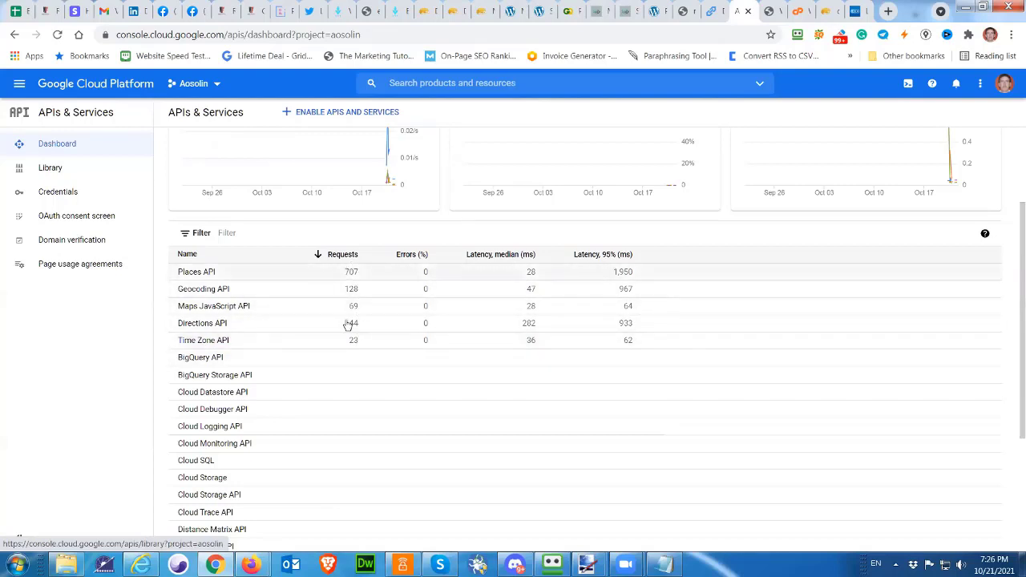
{"action": "scroll", "coordinate": [288, 362], "scroll_direction": "down", "scroll_amount": 3}
{"action": "scroll", "coordinate": [287, 329], "scroll_direction": "down", "scroll_amount": 2}
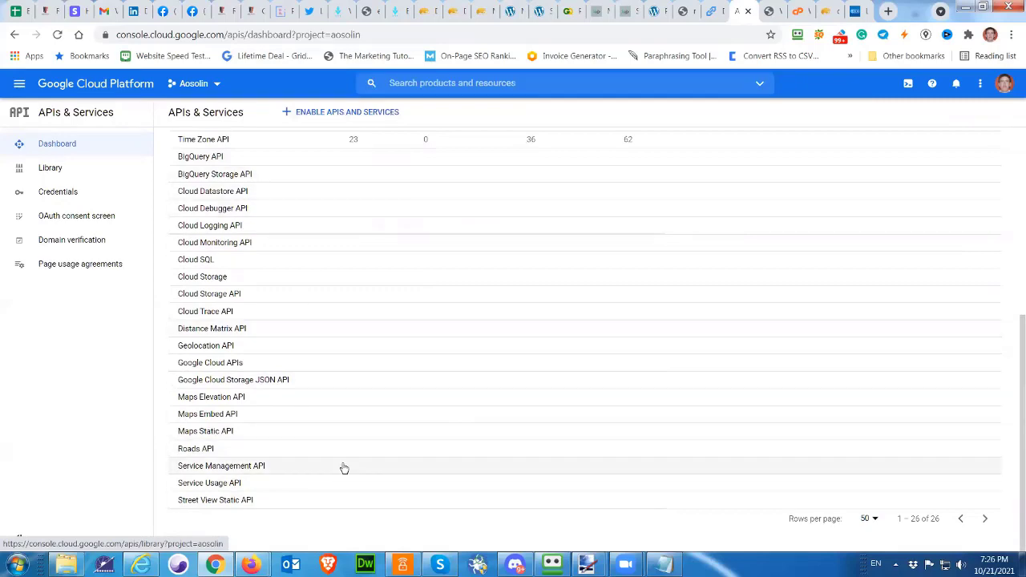
{"action": "scroll", "coordinate": [341, 467], "scroll_direction": "up", "scroll_amount": 5}
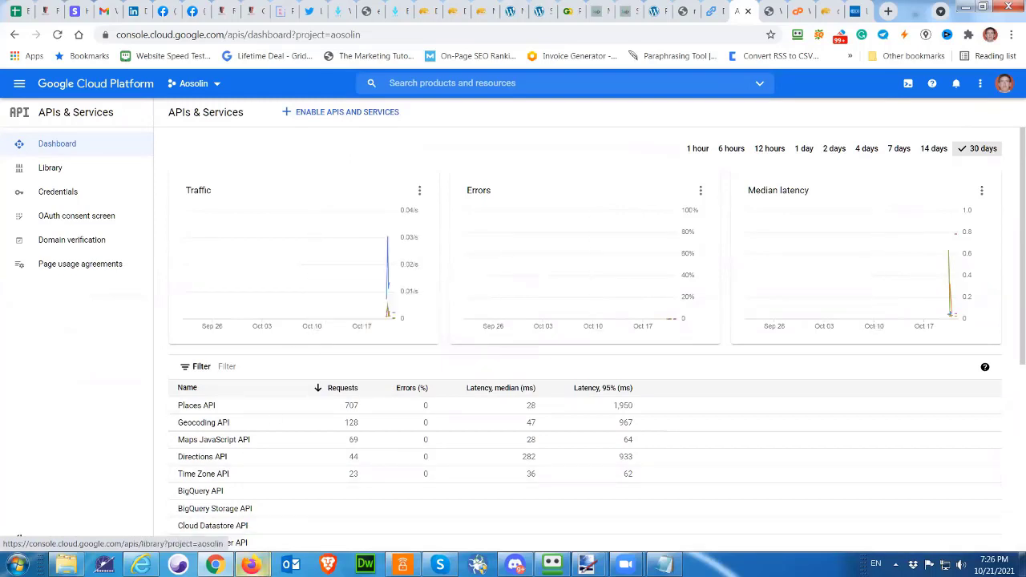
{"action": "mouse_move", "coordinate": [251, 566]}
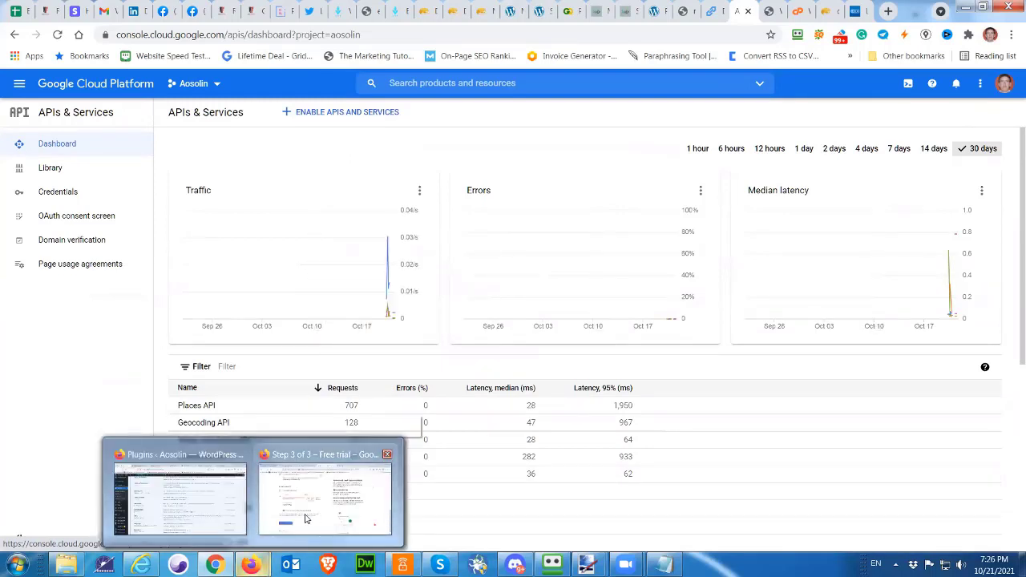
{"action": "left_click", "coordinate": [305, 519]}
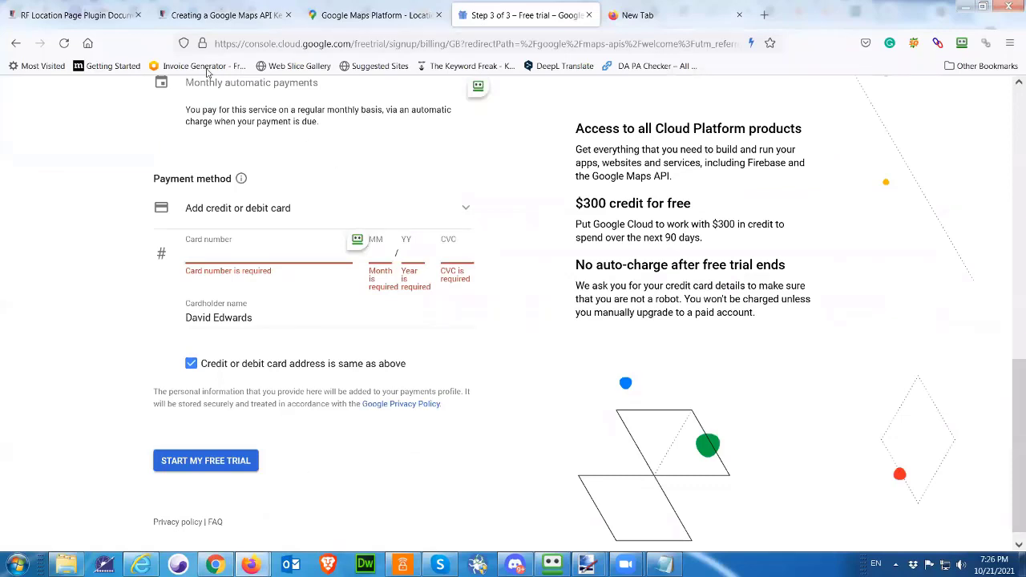
{"action": "left_click", "coordinate": [69, 16]}
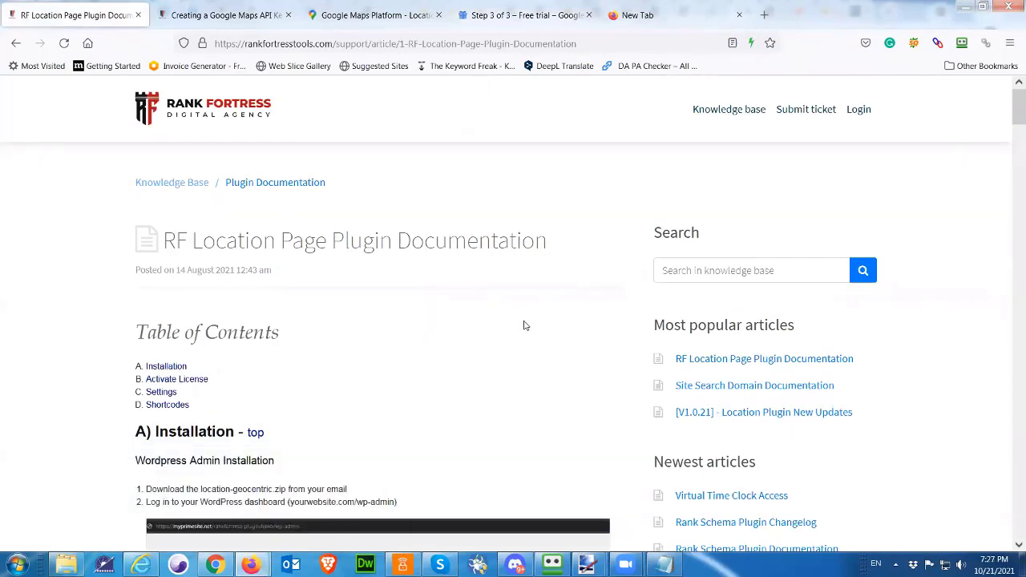
{"action": "left_click", "coordinate": [214, 565]}
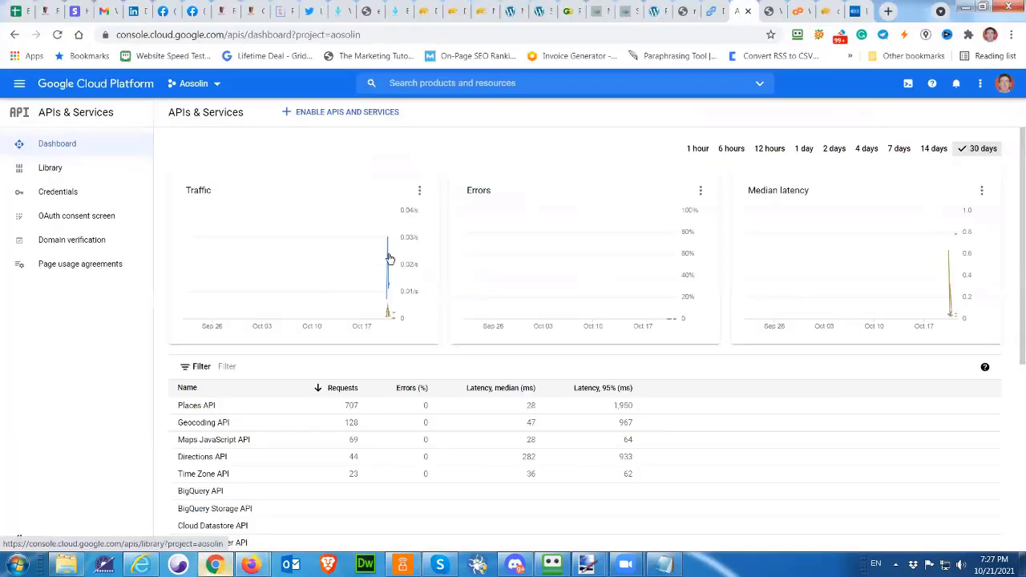
- Go to Credentials and edit API key 1 to see its 12-API restriction
{"action": "left_click", "coordinate": [59, 196]}
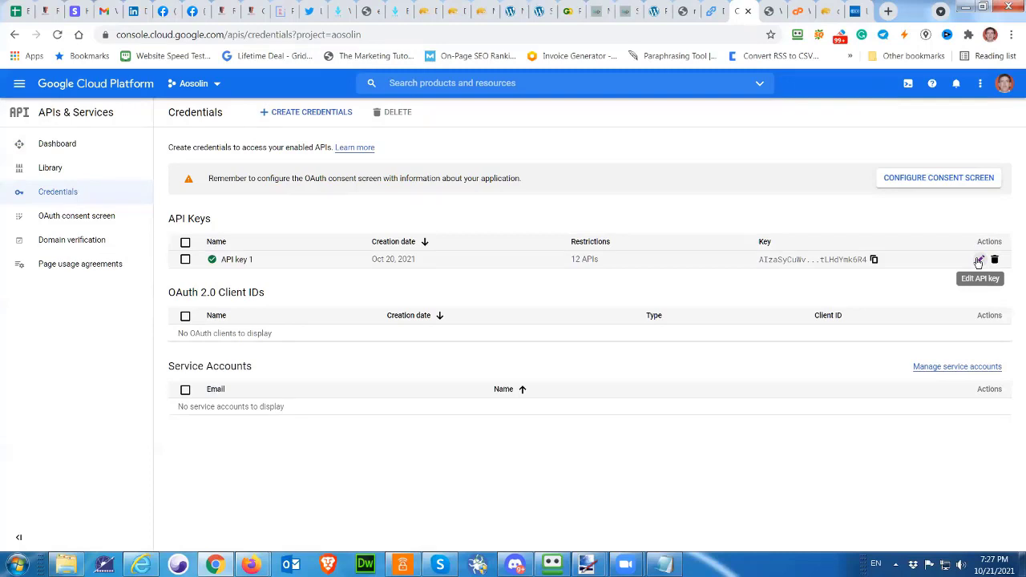
{"action": "left_click", "coordinate": [979, 262]}
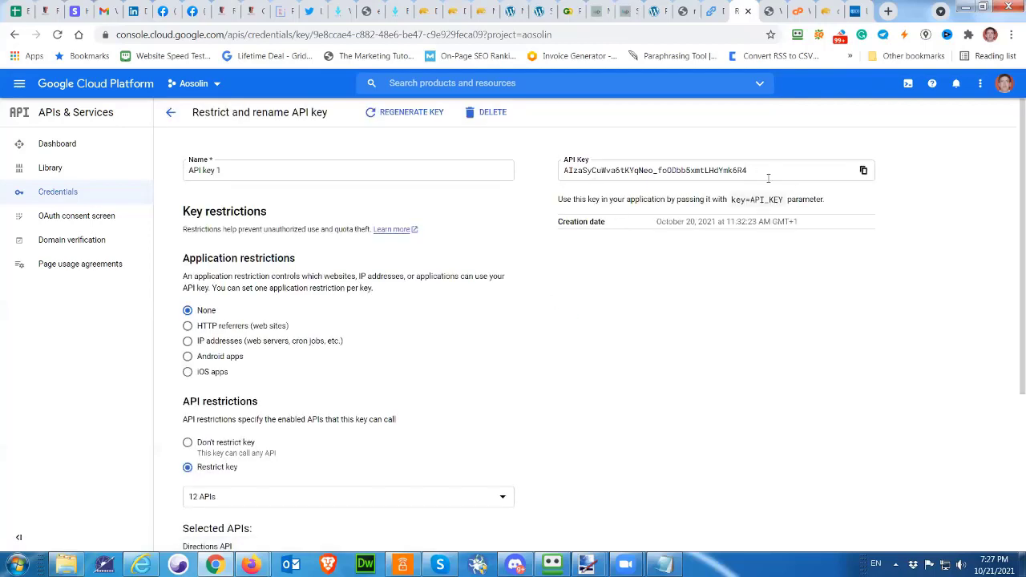
{"action": "scroll", "coordinate": [406, 337], "scroll_direction": "down", "scroll_amount": 2}
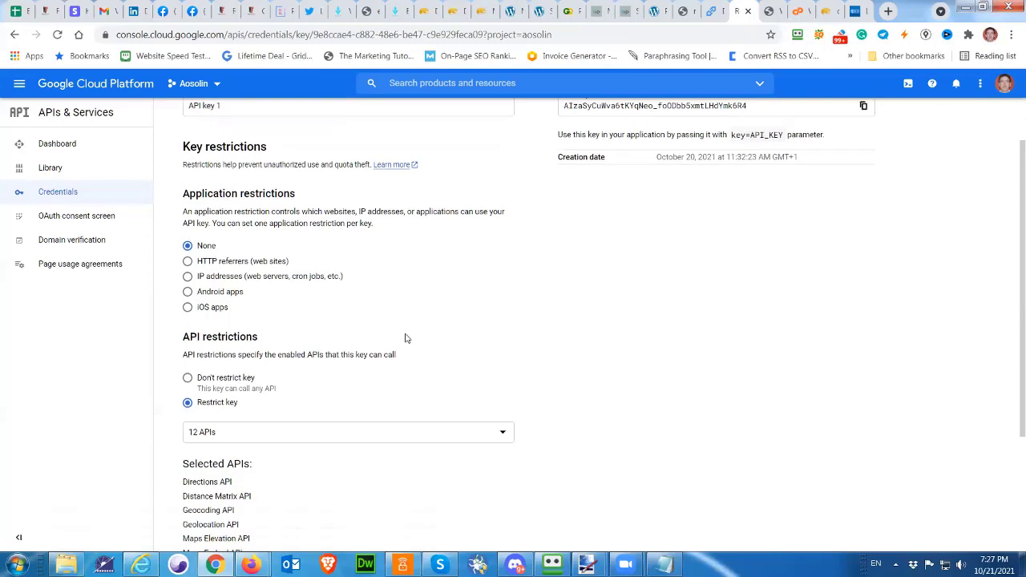
{"action": "scroll", "coordinate": [406, 337], "scroll_direction": "down", "scroll_amount": 1}
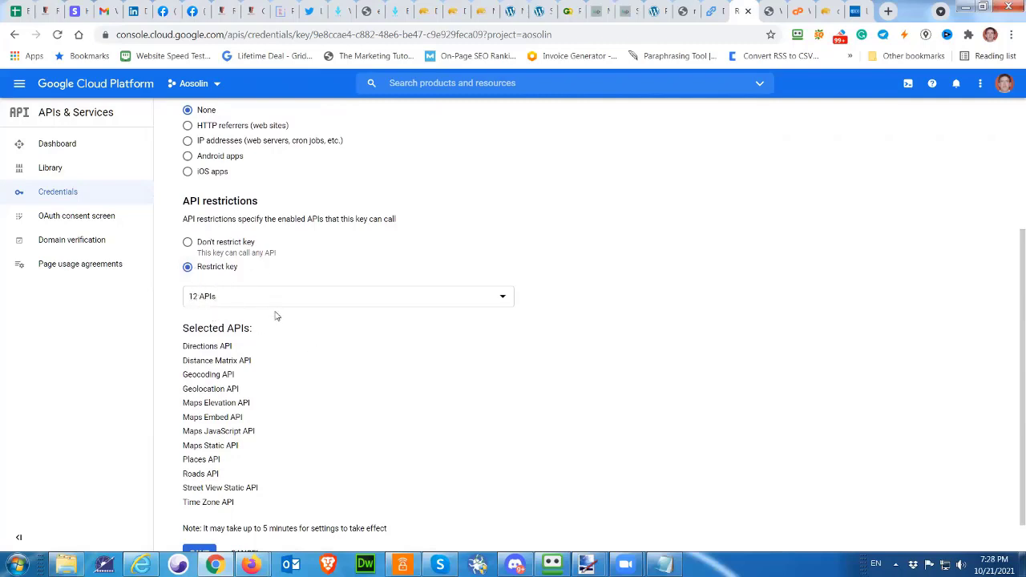
{"action": "scroll", "coordinate": [294, 341], "scroll_direction": "down", "scroll_amount": 1}
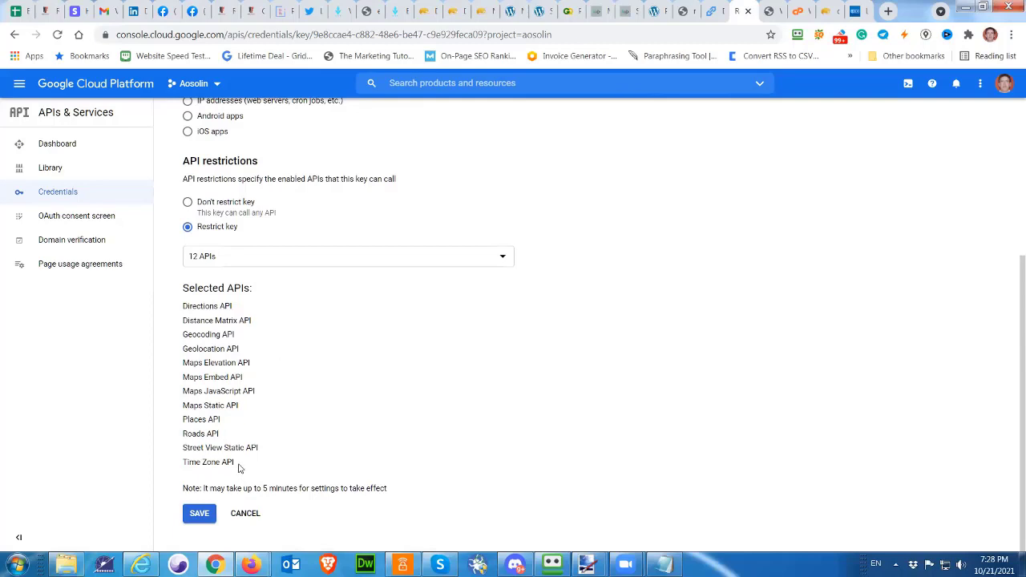
{"action": "left_click_drag", "start_coordinate": [239, 466], "coordinate": [176, 286]}
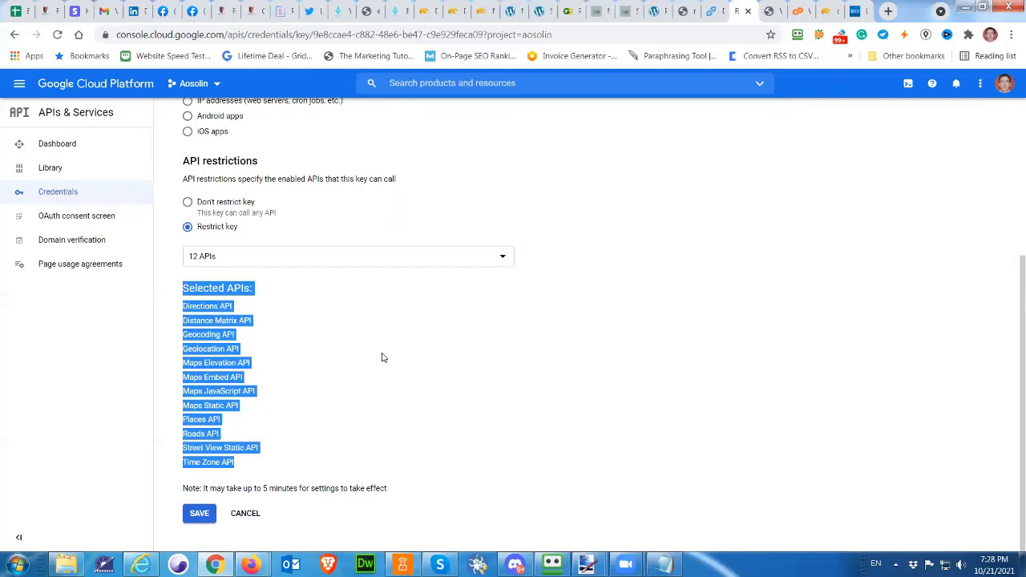
{"action": "scroll", "coordinate": [382, 357], "scroll_direction": "up", "scroll_amount": 2}
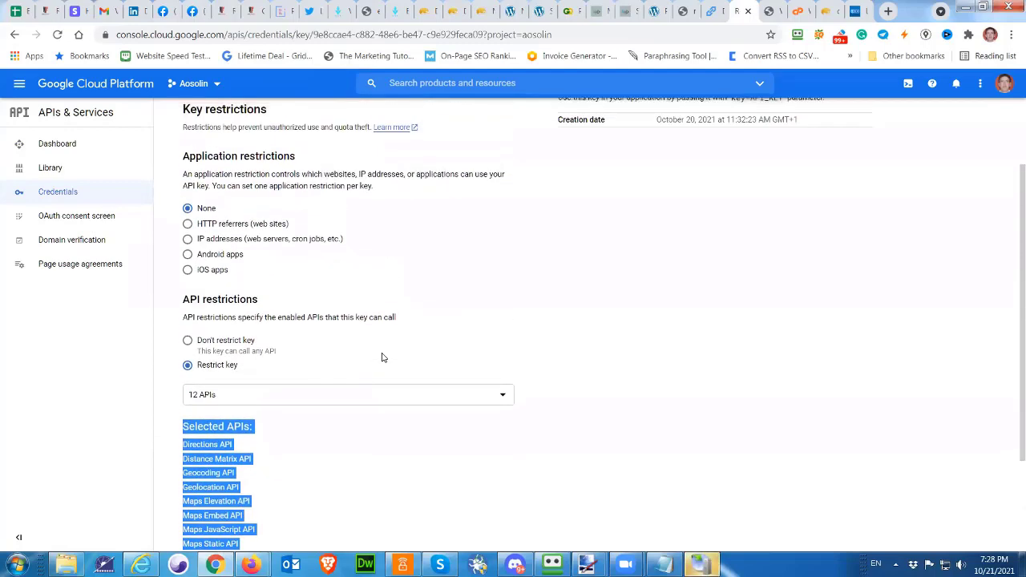
{"action": "scroll", "coordinate": [381, 358], "scroll_direction": "up", "scroll_amount": 1}
{"action": "scroll", "coordinate": [382, 357], "scroll_direction": "down", "scroll_amount": 1}
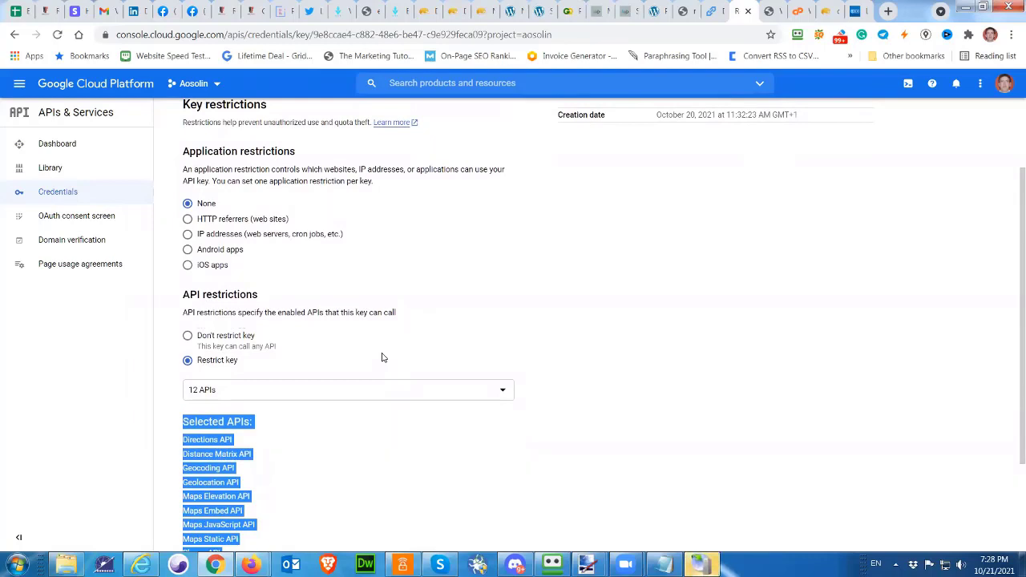
{"action": "left_click", "coordinate": [188, 220]}
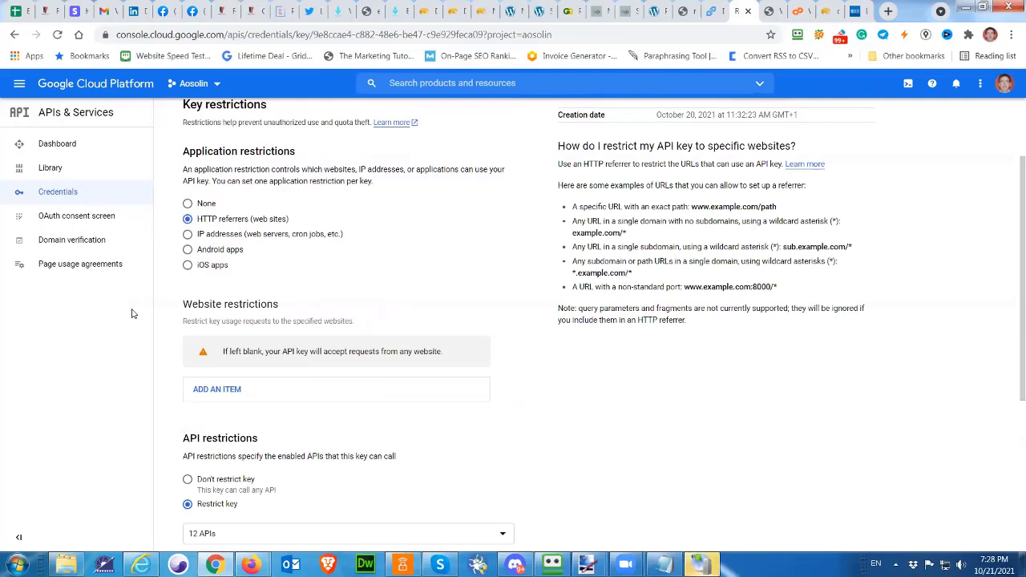
{"action": "left_click", "coordinate": [188, 204]}
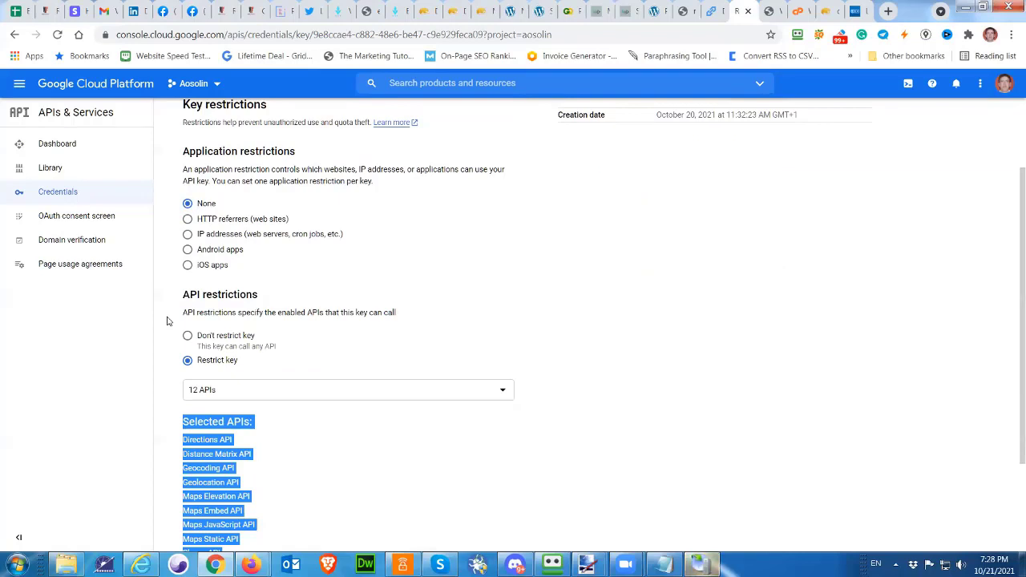
{"action": "left_click", "coordinate": [612, 316]}
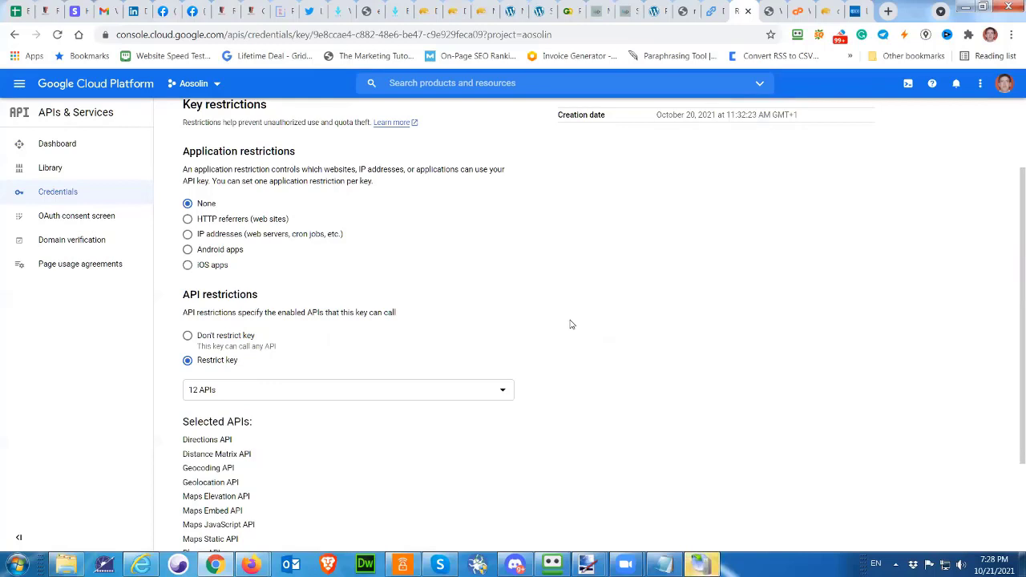
{"action": "scroll", "coordinate": [518, 335], "scroll_direction": "up", "scroll_amount": 1}
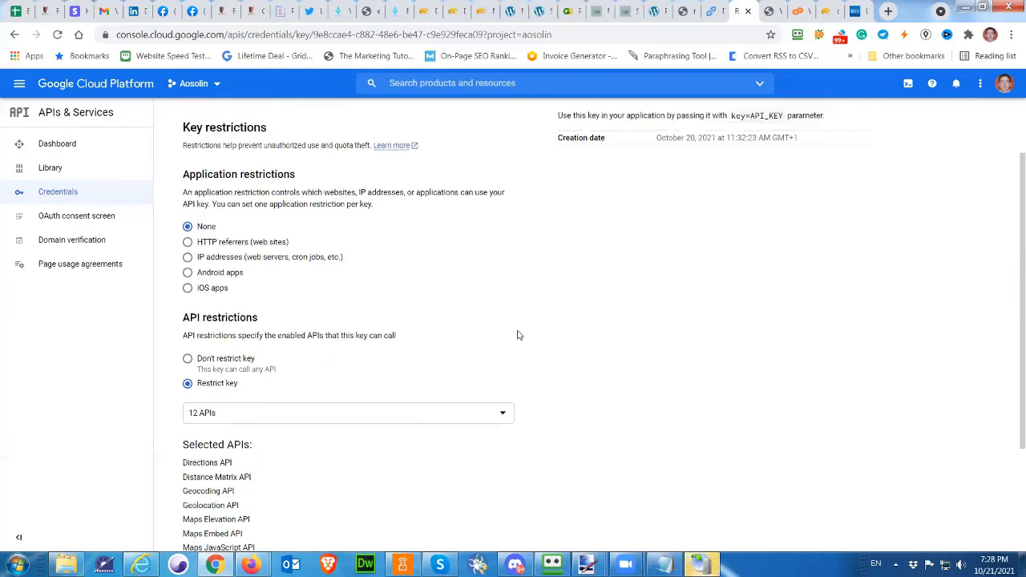
{"action": "scroll", "coordinate": [519, 335], "scroll_direction": "up", "scroll_amount": 2}
{"action": "scroll", "coordinate": [507, 332], "scroll_direction": "down", "scroll_amount": 3}
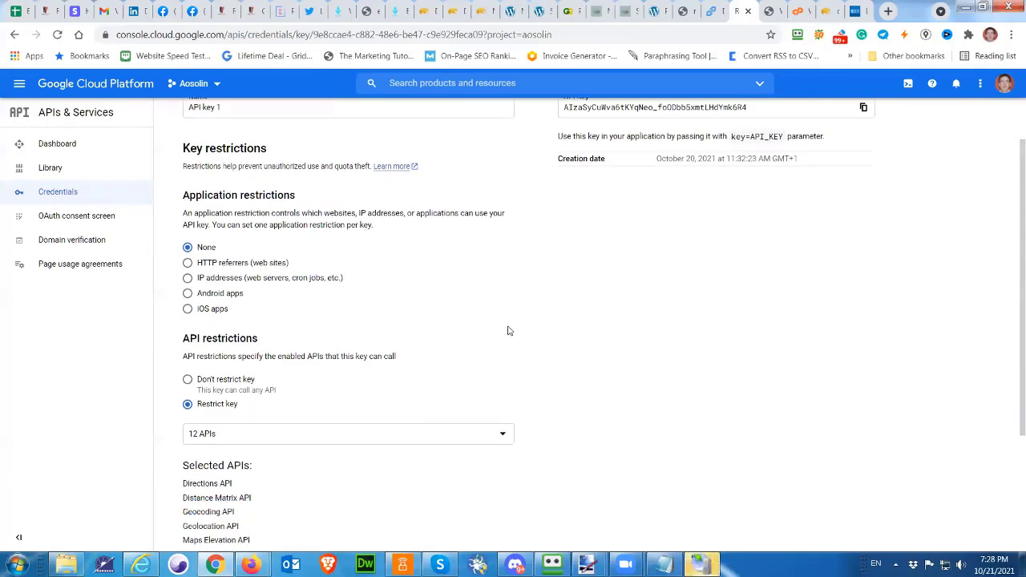
{"action": "scroll", "coordinate": [507, 330], "scroll_direction": "down", "scroll_amount": 1}
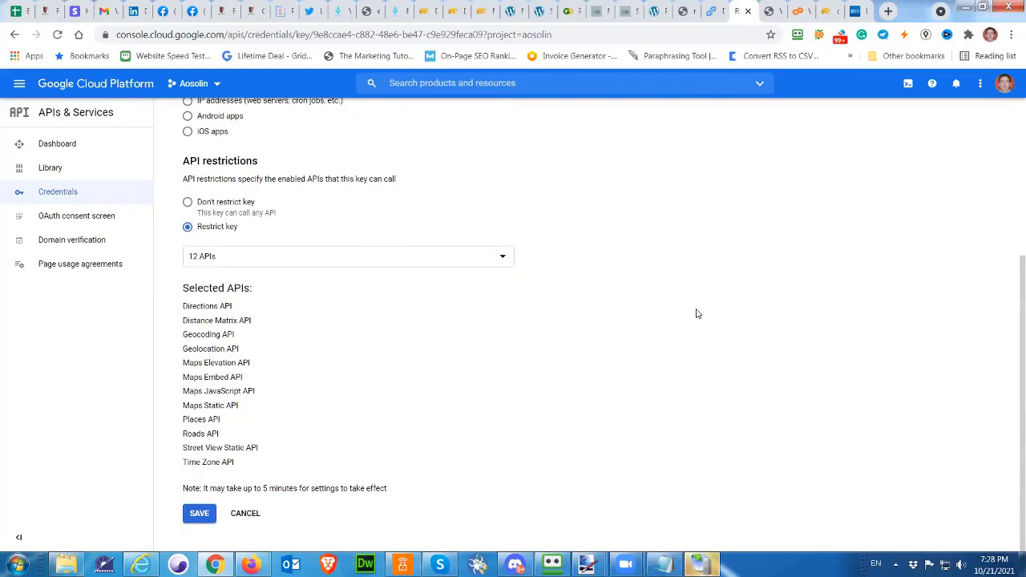
{"action": "left_click_drag", "start_coordinate": [1013, 392], "coordinate": [1011, 230]}
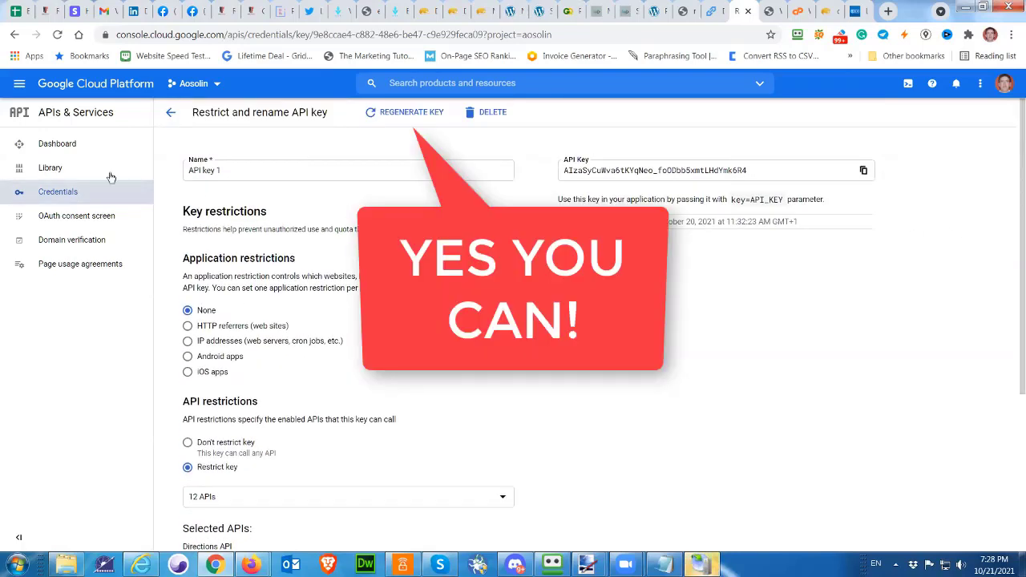
- Return to the Aosolin project home, select its name, then switch to the WordPress Plugins page
{"action": "left_click", "coordinate": [45, 145]}
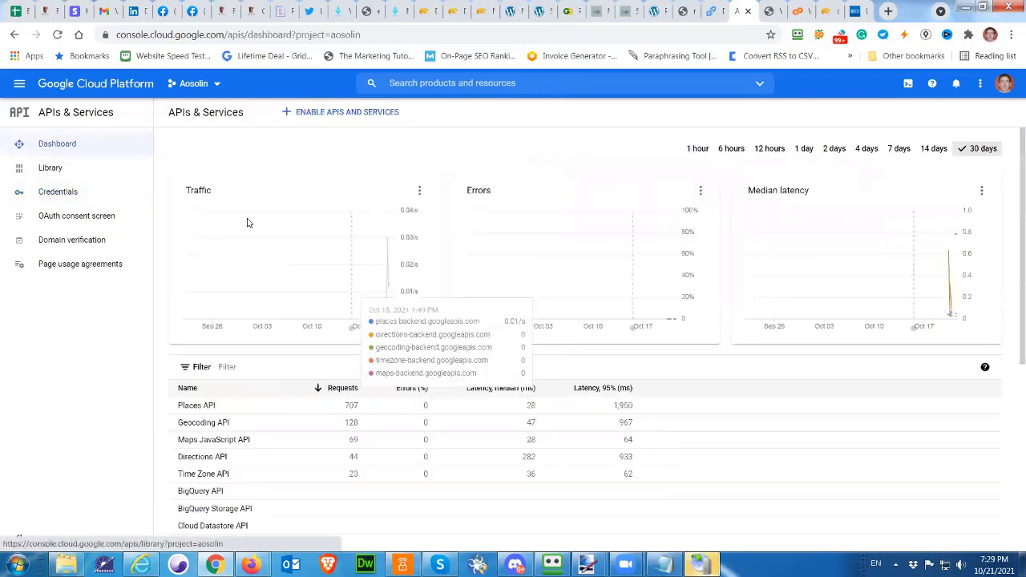
{"action": "left_click", "coordinate": [110, 89]}
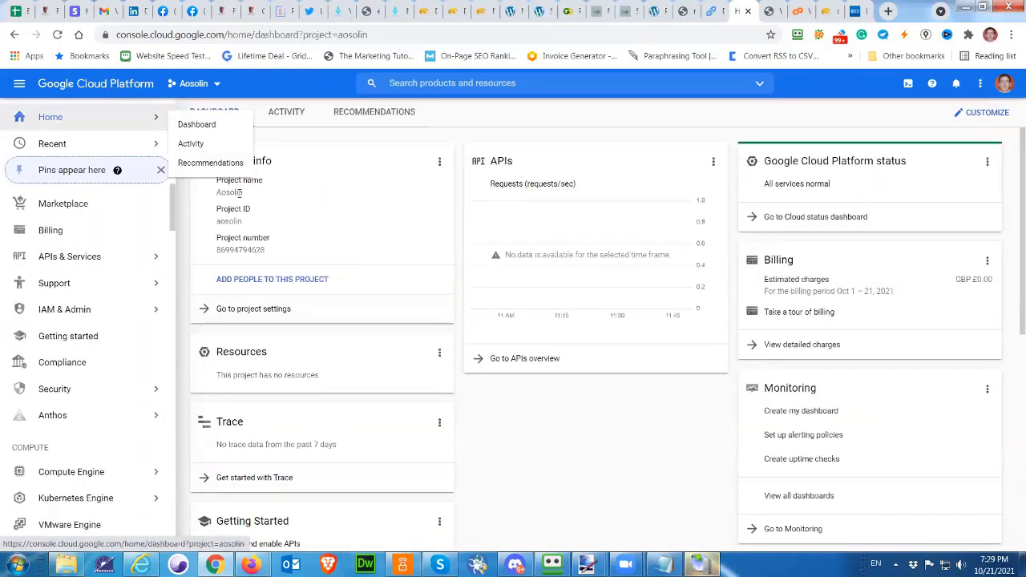
{"action": "left_click_drag", "start_coordinate": [242, 192], "coordinate": [216, 193]}
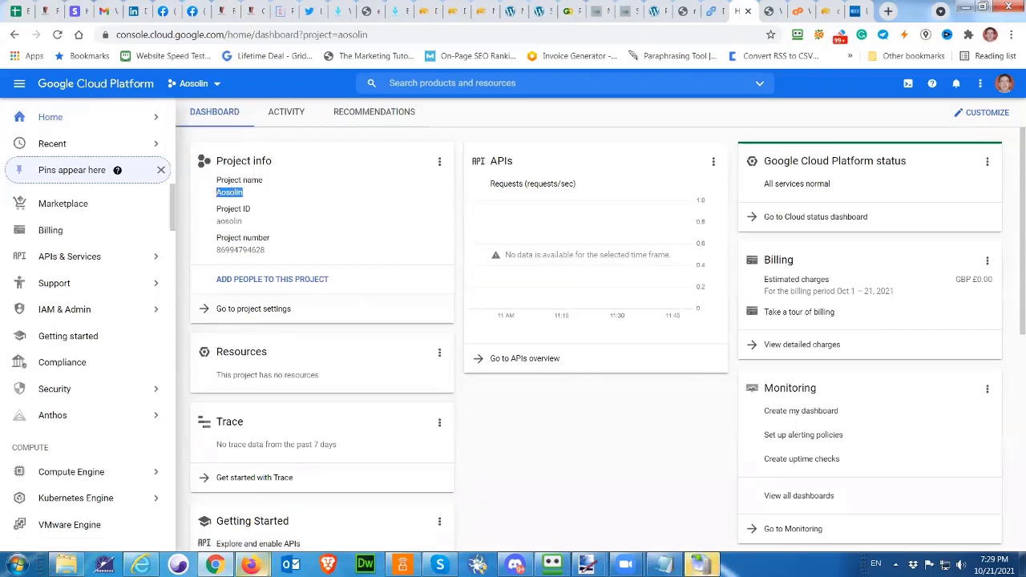
{"action": "mouse_move", "coordinate": [251, 565]}
{"action": "left_click", "coordinate": [207, 515]}
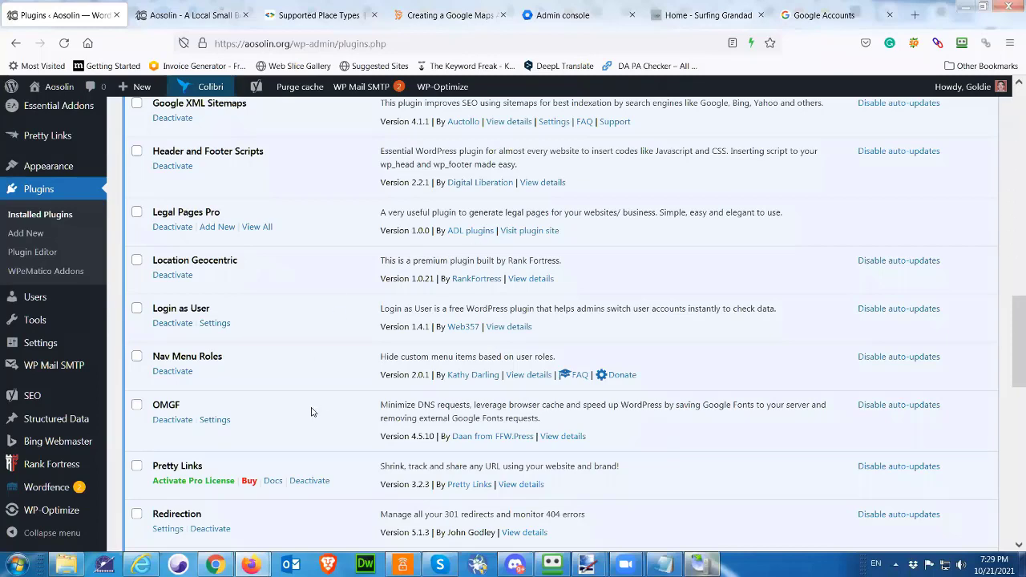
{"action": "scroll", "coordinate": [311, 409], "scroll_direction": "down", "scroll_amount": 1}
{"action": "scroll", "coordinate": [312, 409], "scroll_direction": "down", "scroll_amount": 4}
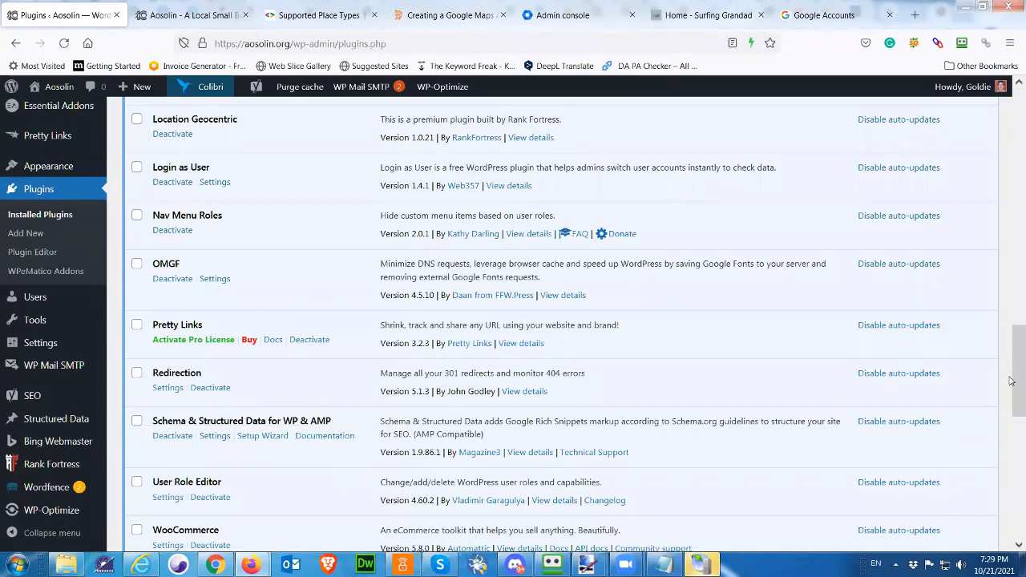
{"action": "scroll", "coordinate": [1012, 377], "scroll_direction": "up", "scroll_amount": 5}
{"action": "scroll", "coordinate": [460, 140], "scroll_direction": "up", "scroll_amount": 15}
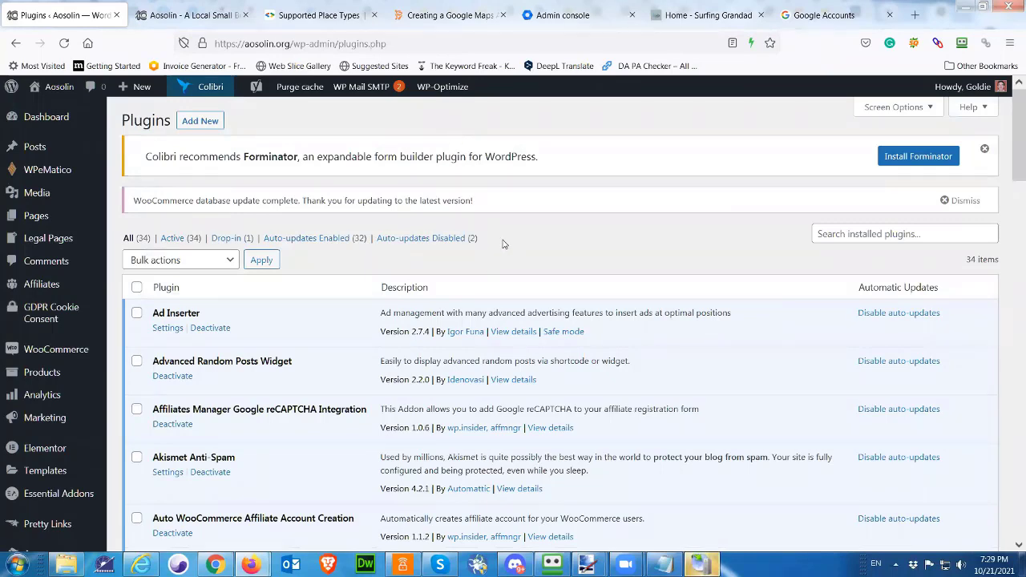
{"action": "scroll", "coordinate": [500, 243], "scroll_direction": "down", "scroll_amount": 5}
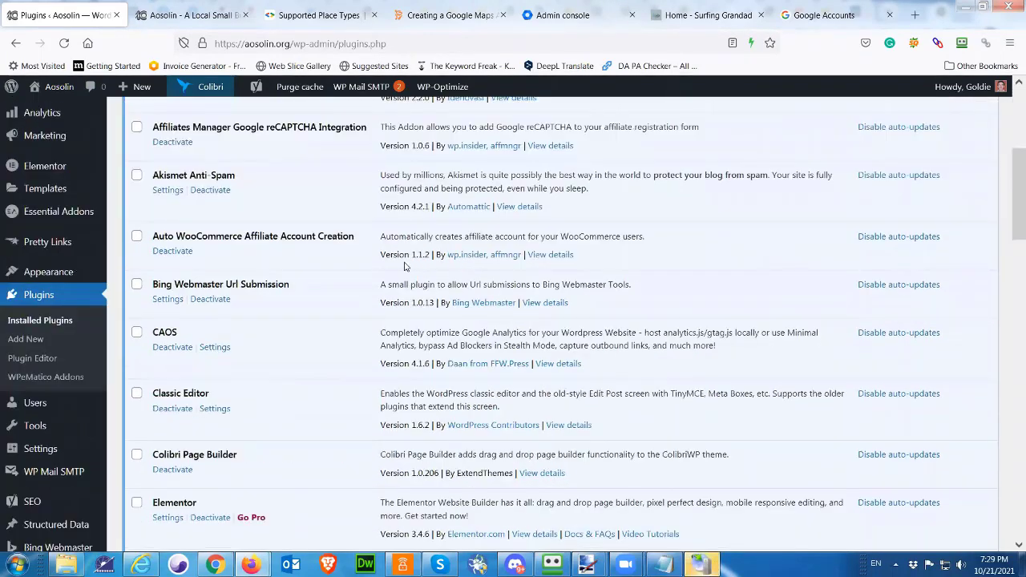
{"action": "scroll", "coordinate": [405, 266], "scroll_direction": "down", "scroll_amount": 5}
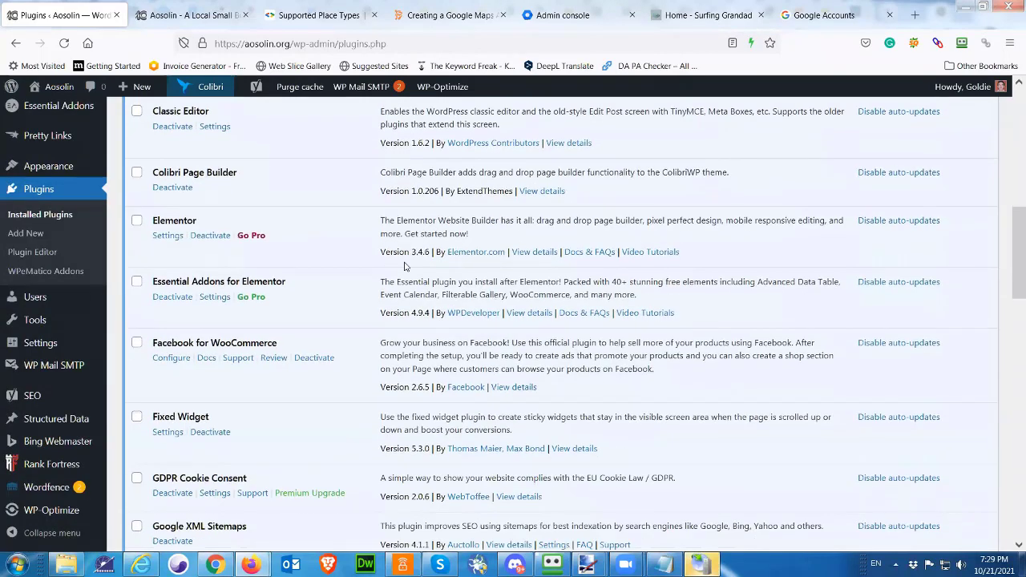
{"action": "scroll", "coordinate": [36, 468], "scroll_direction": "down", "scroll_amount": 3}
{"action": "mouse_move", "coordinate": [36, 468]}
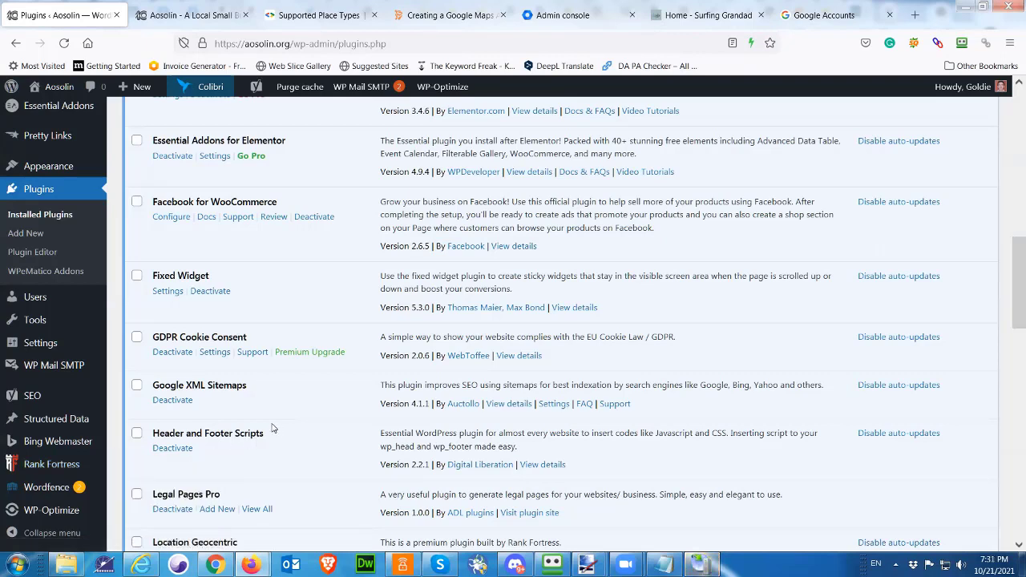
{"action": "mouse_move", "coordinate": [48, 463]}
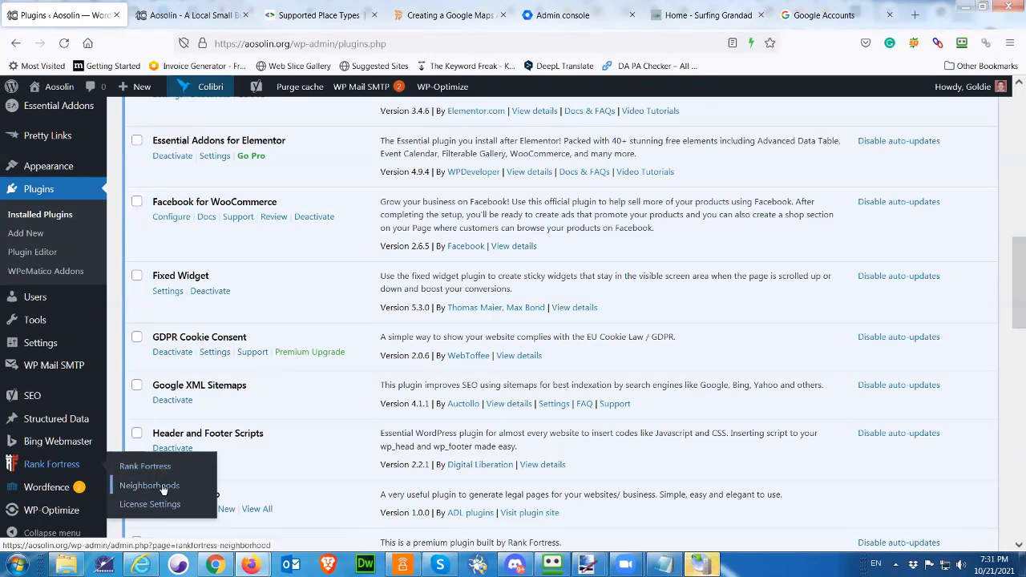
- Open Rank Fortress > Neighborhoods and scroll Available Shortcodes down to the Reviews shortcode
{"action": "left_click", "coordinate": [163, 487]}
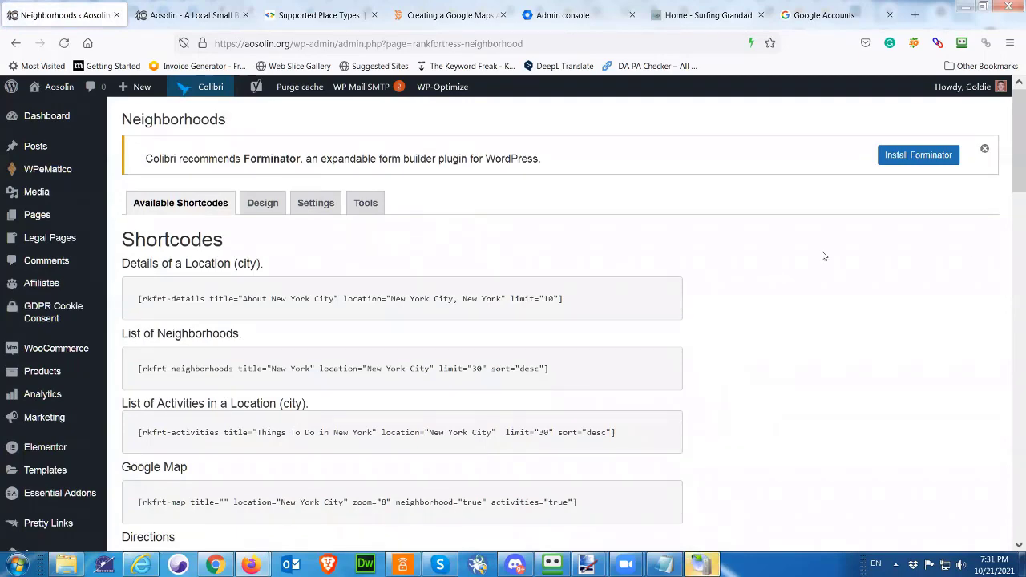
{"action": "scroll", "coordinate": [1012, 194], "scroll_direction": "down", "scroll_amount": 3}
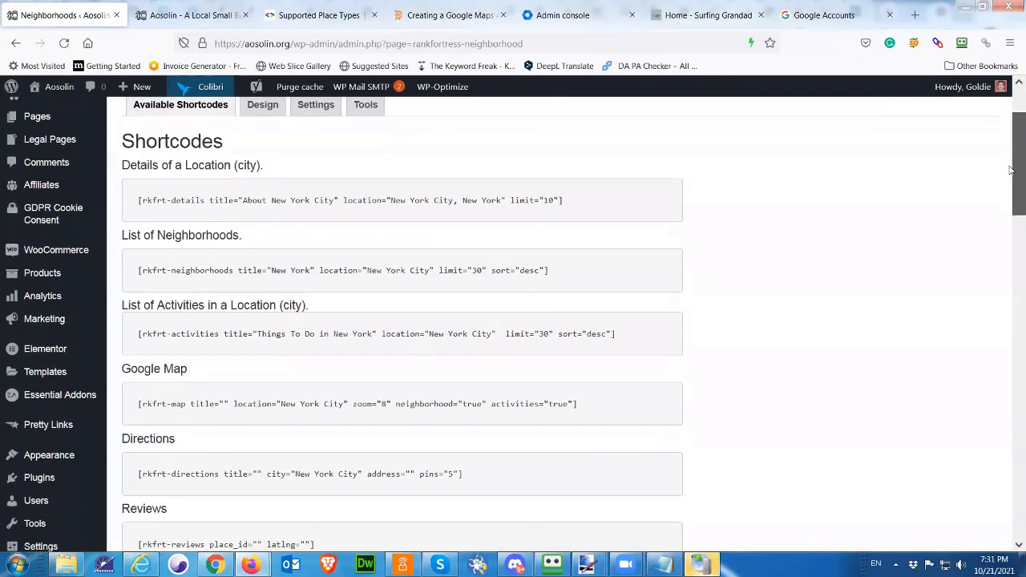
{"action": "scroll", "coordinate": [1010, 189], "scroll_direction": "down", "scroll_amount": 5}
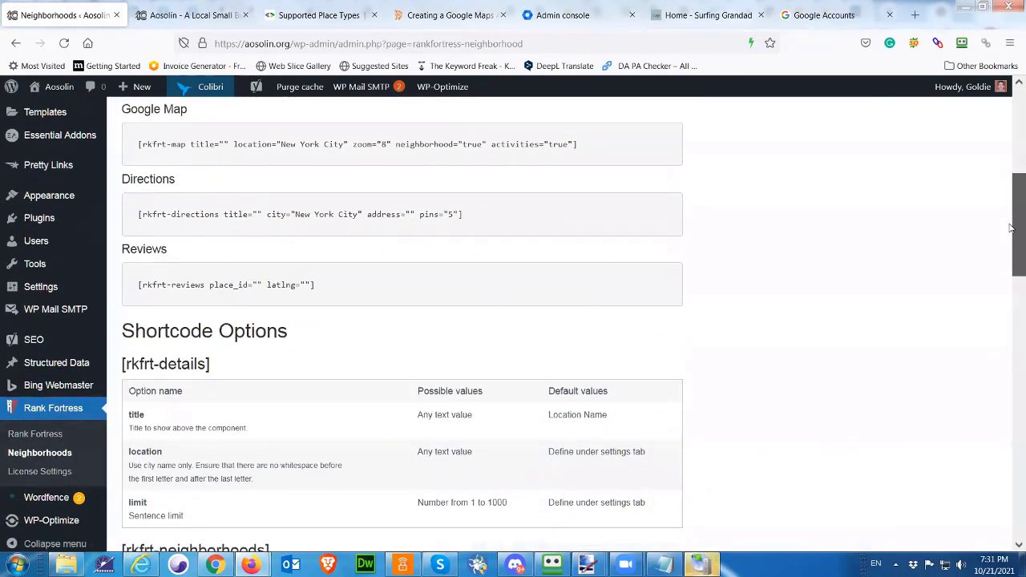
{"action": "scroll", "coordinate": [1012, 242], "scroll_direction": "down", "scroll_amount": 3}
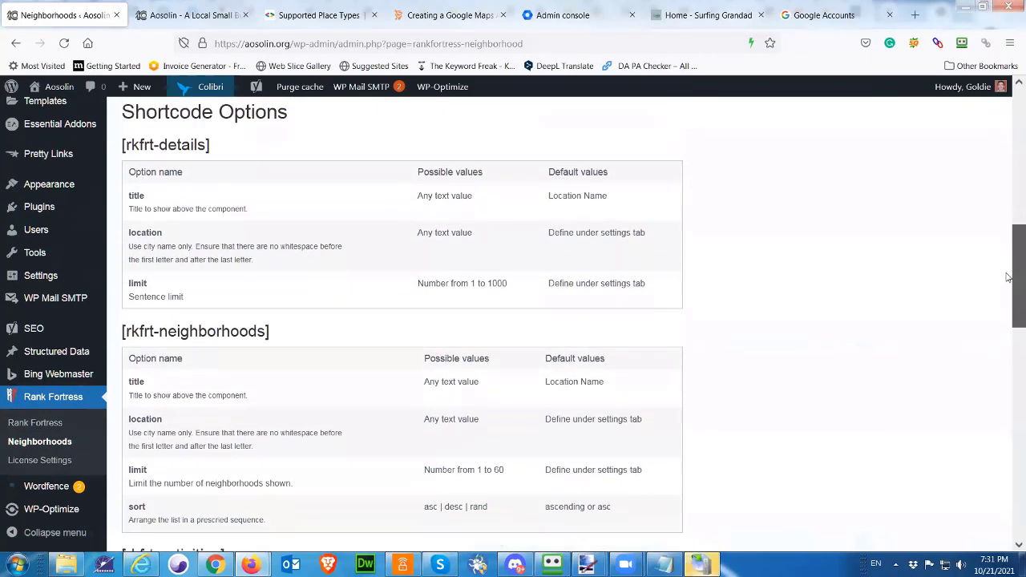
{"action": "scroll", "coordinate": [1006, 293], "scroll_direction": "up", "scroll_amount": 10}
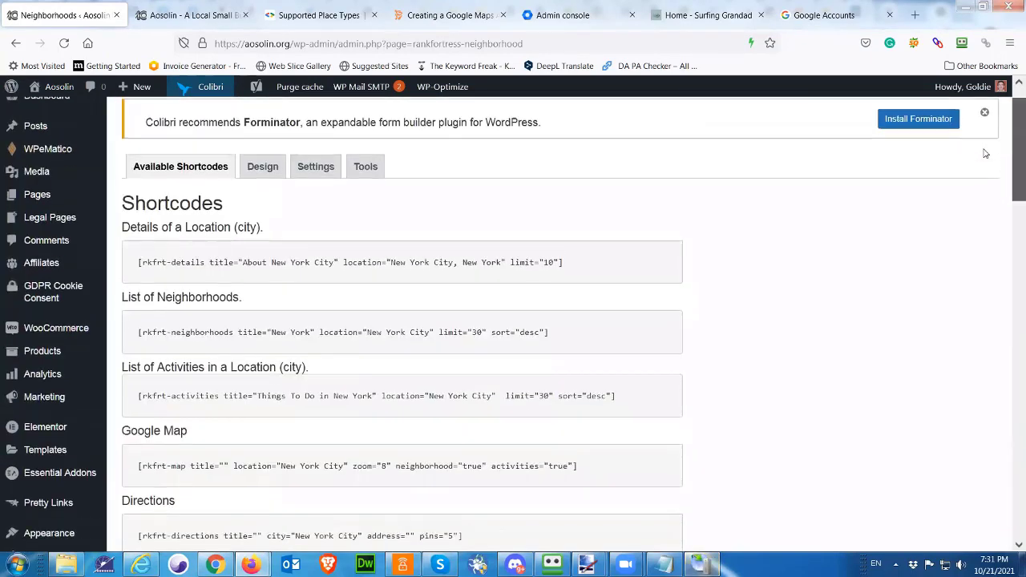
{"action": "scroll", "coordinate": [986, 157], "scroll_direction": "down", "scroll_amount": 2}
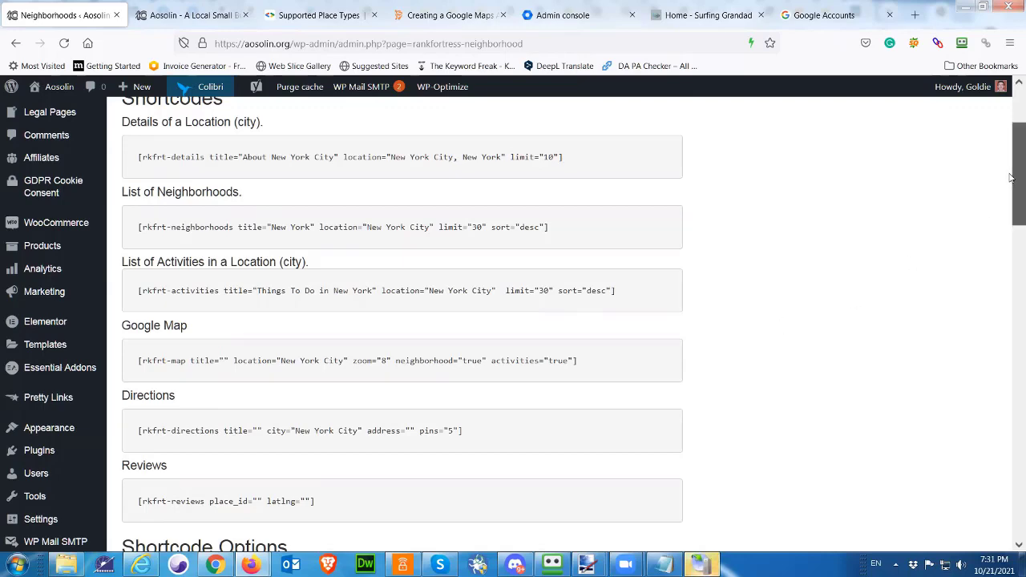
{"action": "mouse_move", "coordinate": [1012, 178]}
{"action": "left_mouse_down"}
{"action": "mouse_move", "coordinate": [1011, 531]}
{"action": "mouse_move", "coordinate": [1010, 178]}
{"action": "left_mouse_up"}
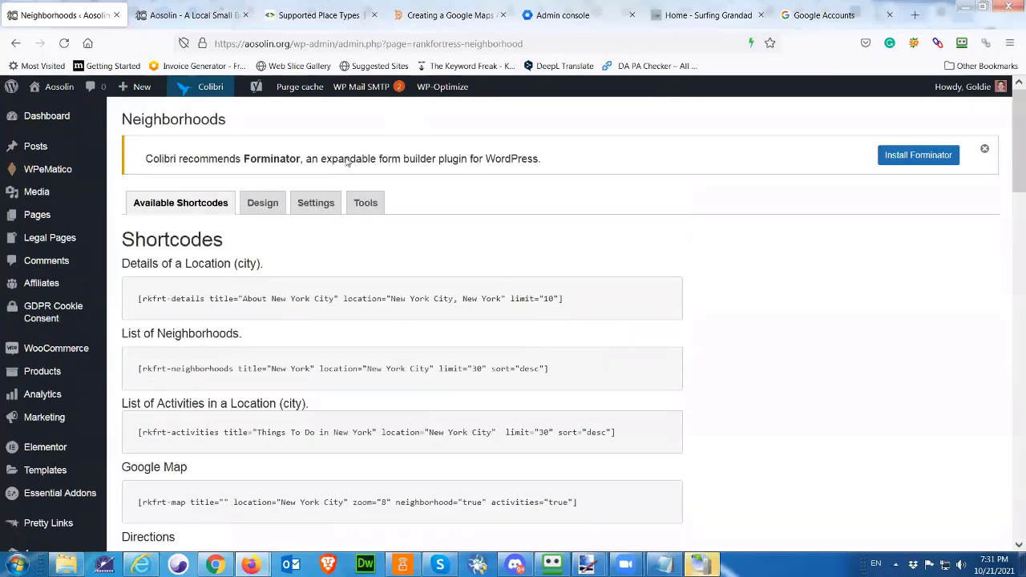
{"action": "left_click", "coordinate": [319, 207]}
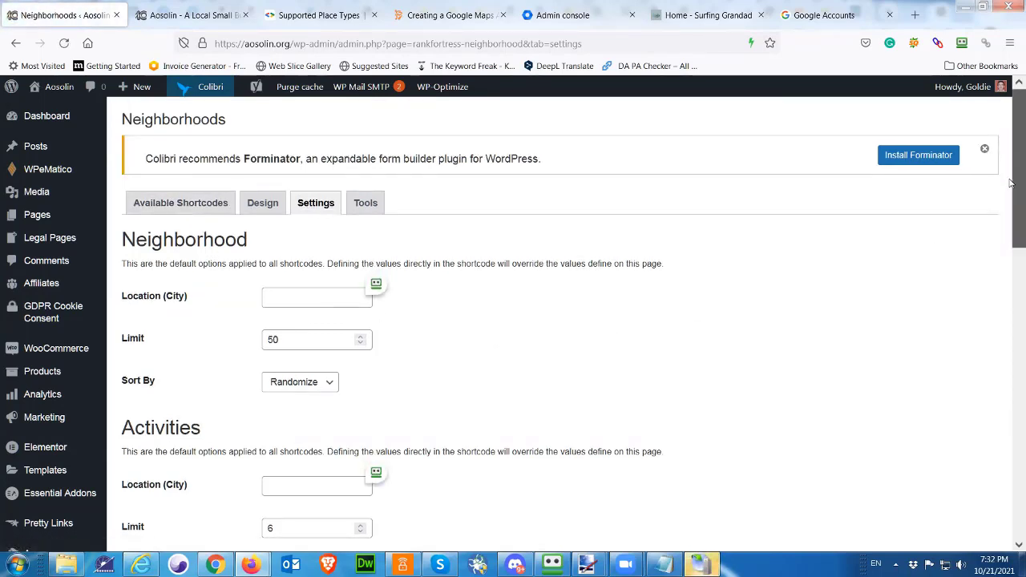
{"action": "scroll", "coordinate": [1010, 183], "scroll_direction": "down", "scroll_amount": 1}
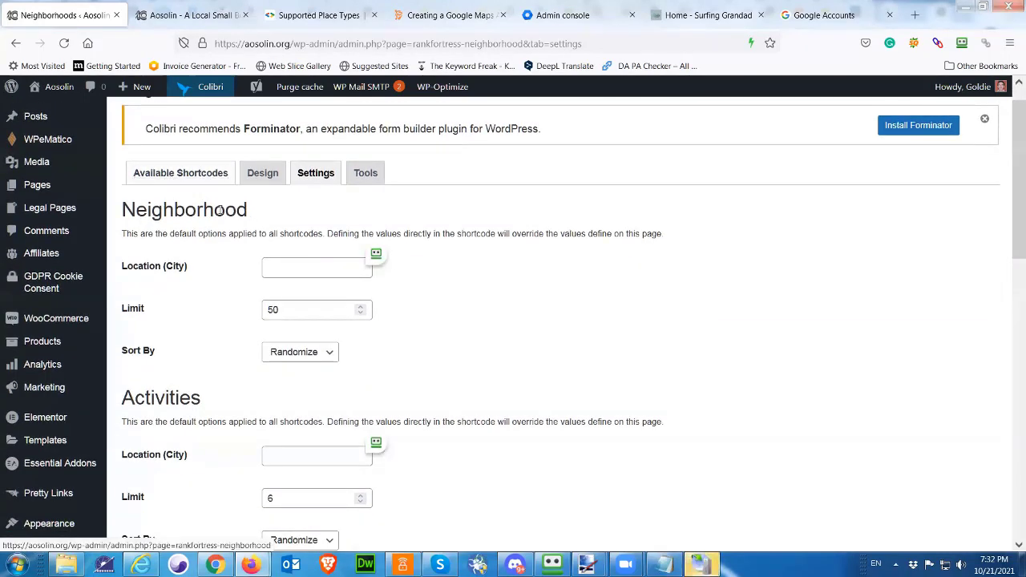
{"action": "left_click_drag", "start_coordinate": [248, 212], "coordinate": [123, 209]}
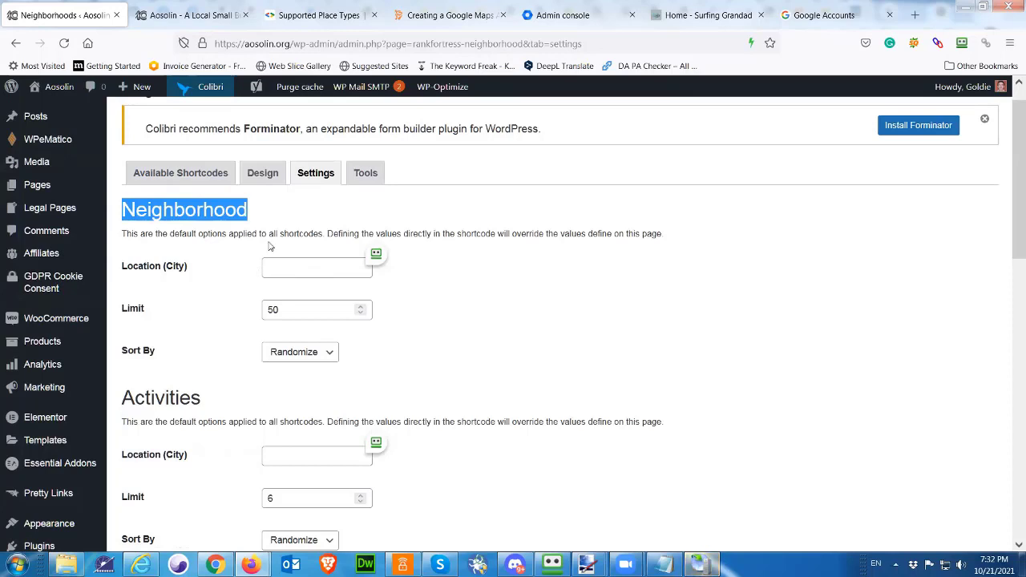
{"action": "left_click", "coordinate": [255, 214]}
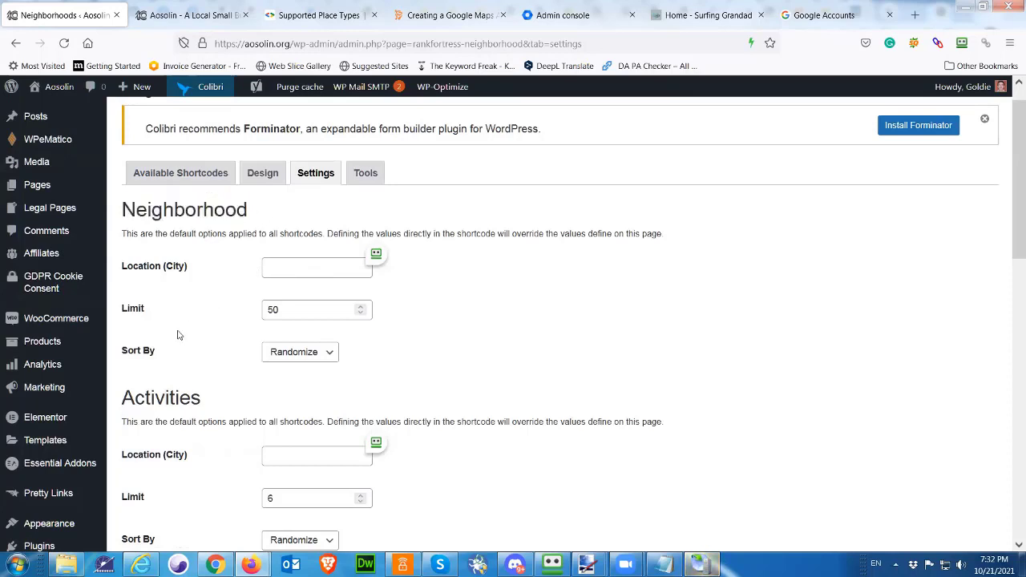
{"action": "double_click", "coordinate": [290, 312]}
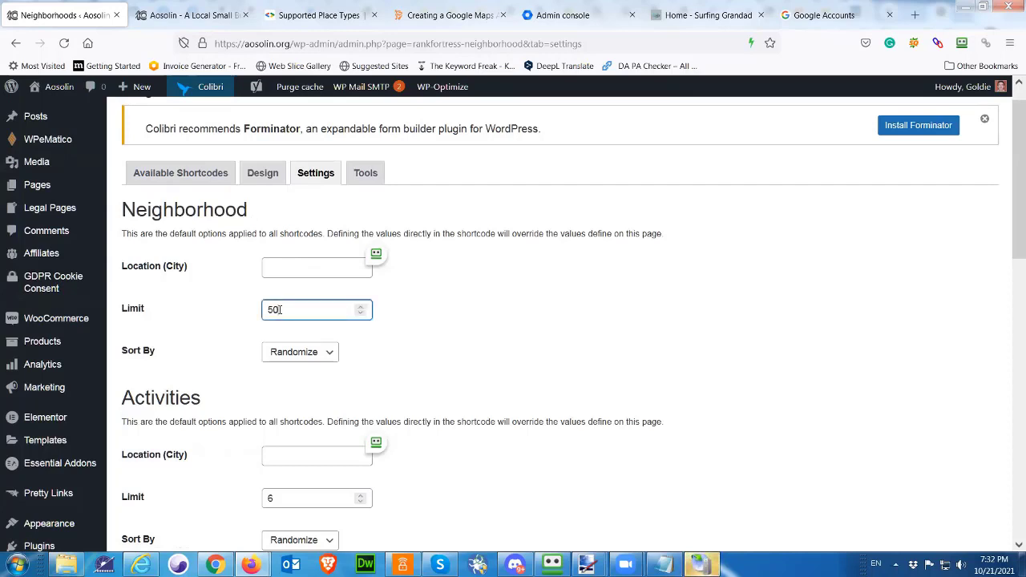
{"action": "left_click", "coordinate": [248, 320]}
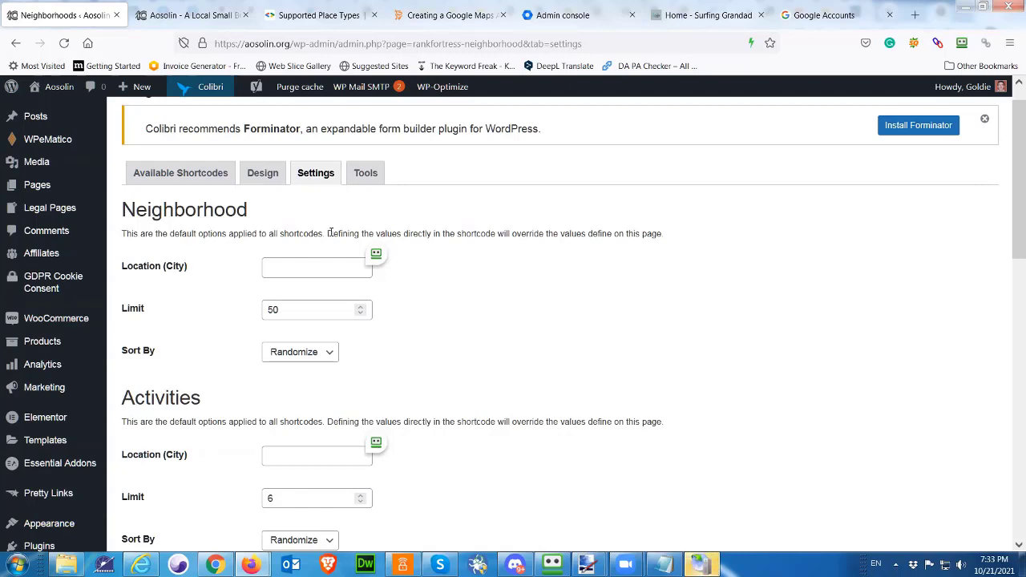
{"action": "left_click_drag", "start_coordinate": [331, 233], "coordinate": [662, 238]}
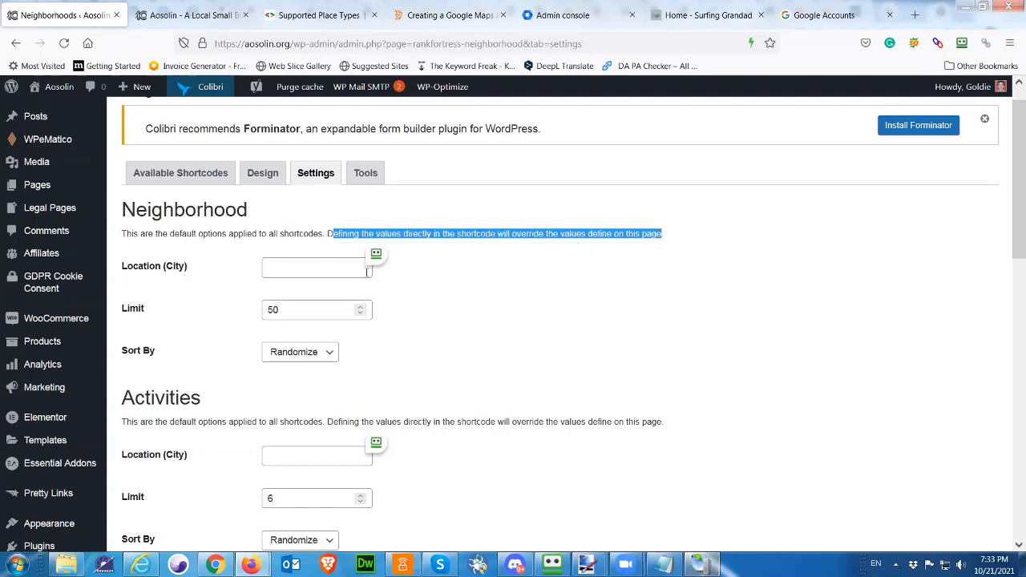
{"action": "left_click_drag", "start_coordinate": [327, 233], "coordinate": [662, 233]}
{"action": "left_click", "coordinate": [435, 295]}
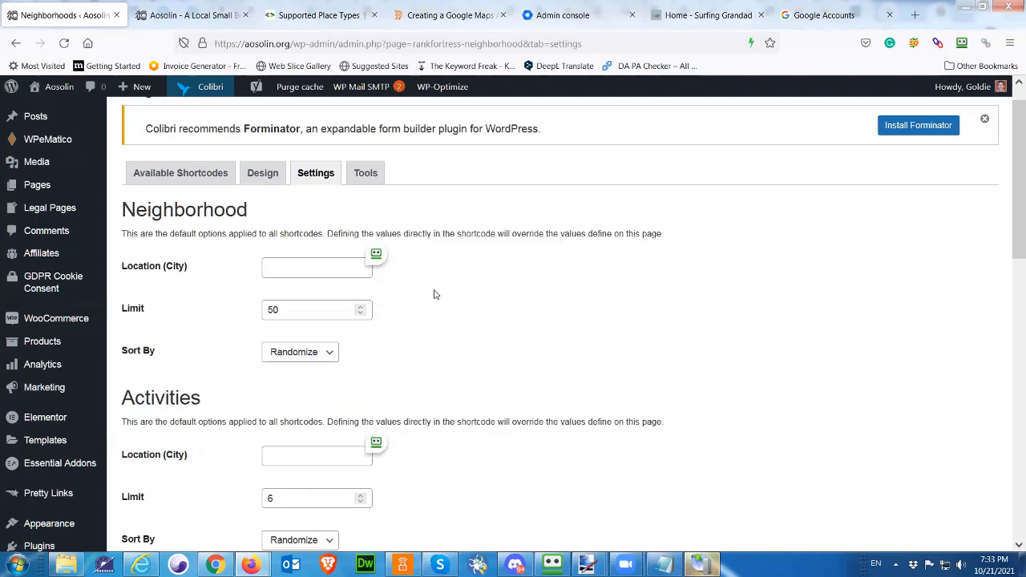
{"action": "scroll", "coordinate": [223, 345], "scroll_direction": "down", "scroll_amount": 2}
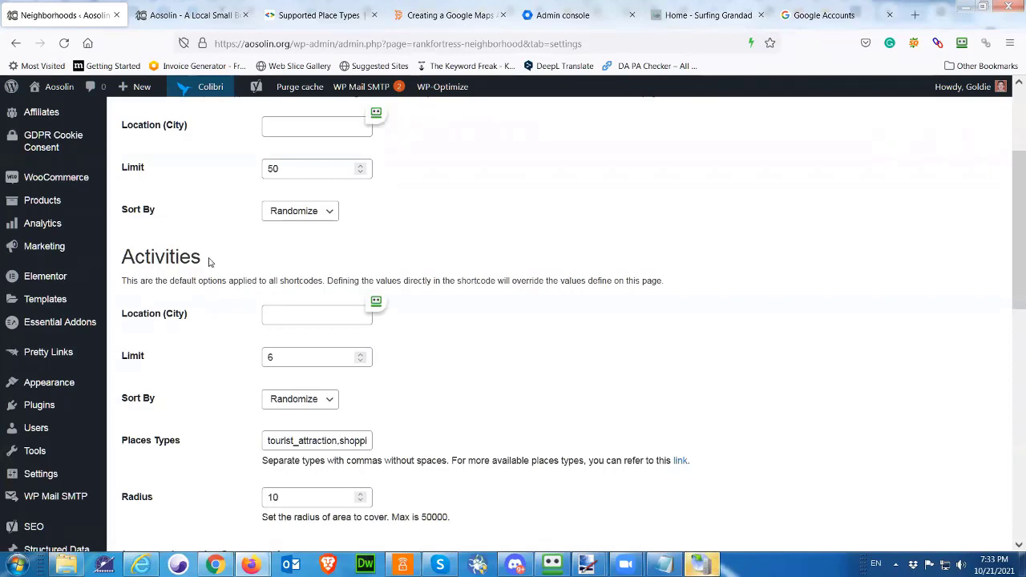
{"action": "scroll", "coordinate": [209, 262], "scroll_direction": "down", "scroll_amount": 1}
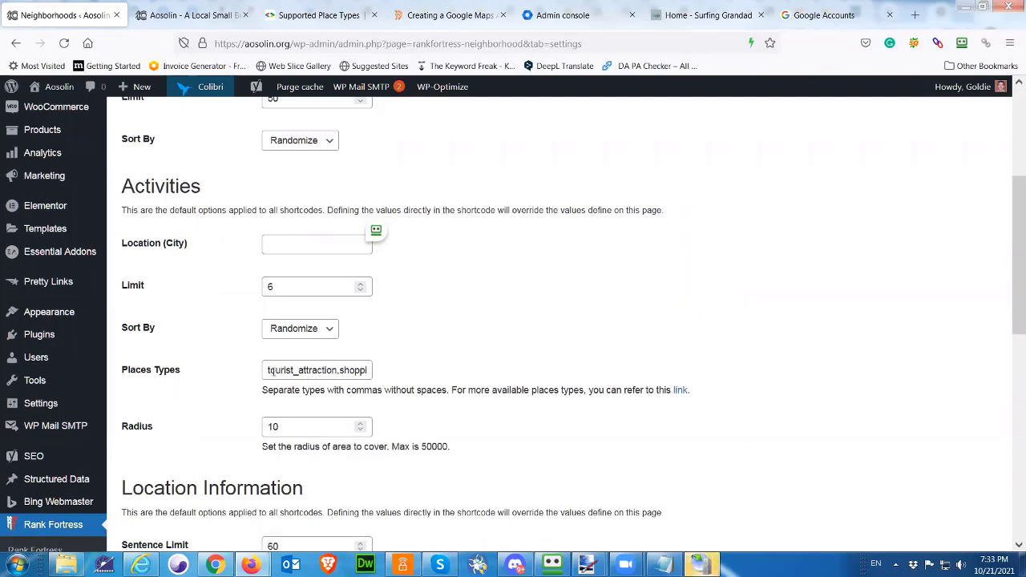
{"action": "left_click_drag", "start_coordinate": [264, 368], "coordinate": [372, 371]}
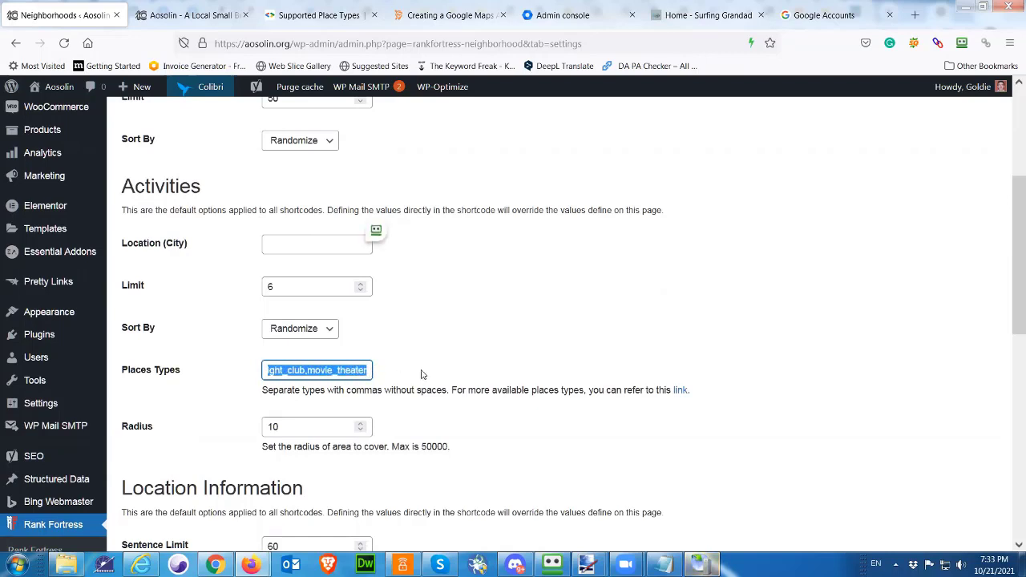
{"action": "left_click", "coordinate": [426, 355]}
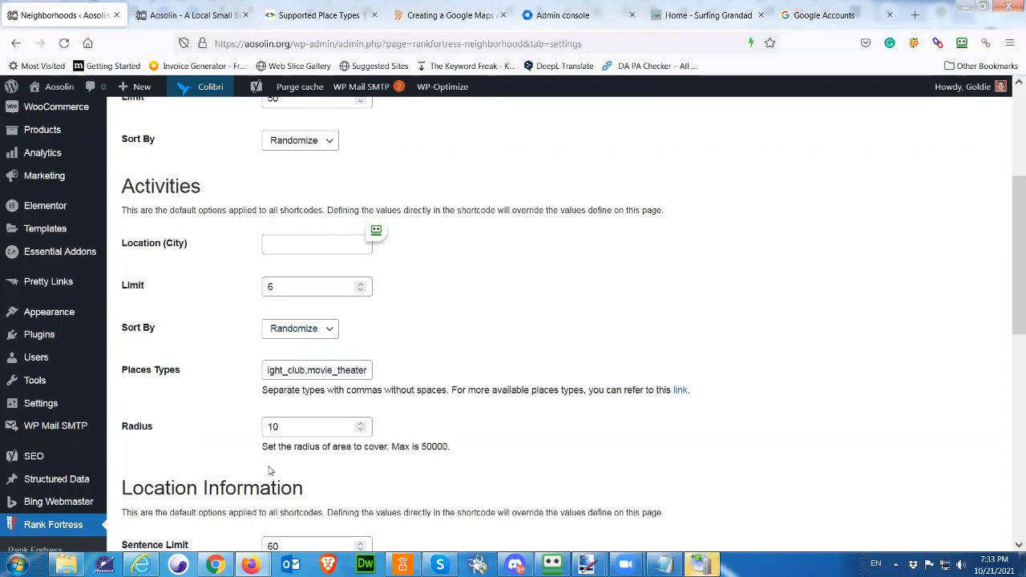
{"action": "left_click_drag", "start_coordinate": [264, 448], "coordinate": [459, 463]}
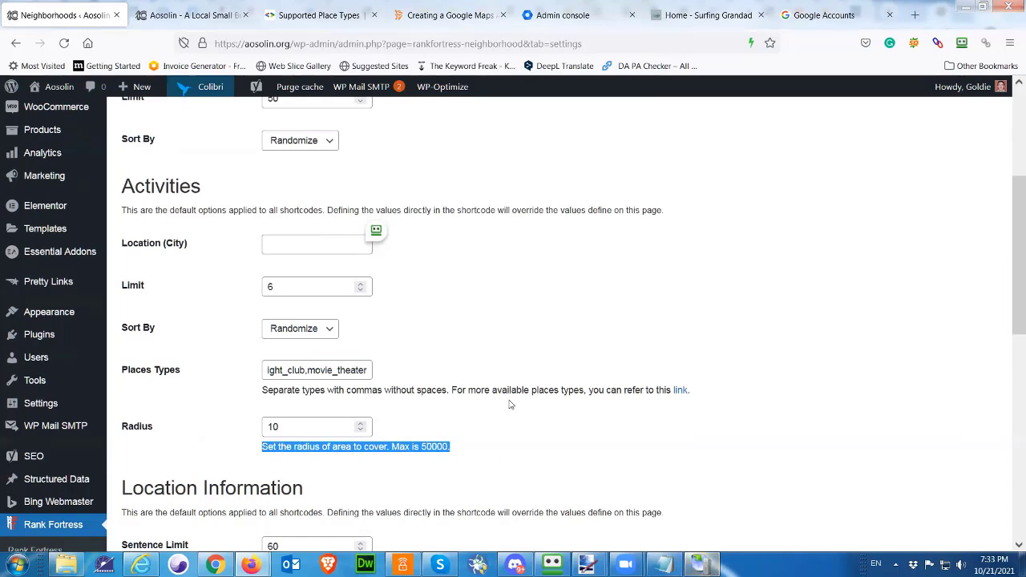
{"action": "left_click", "coordinate": [447, 447]}
{"action": "left_click_drag", "start_coordinate": [447, 446], "coordinate": [421, 447]}
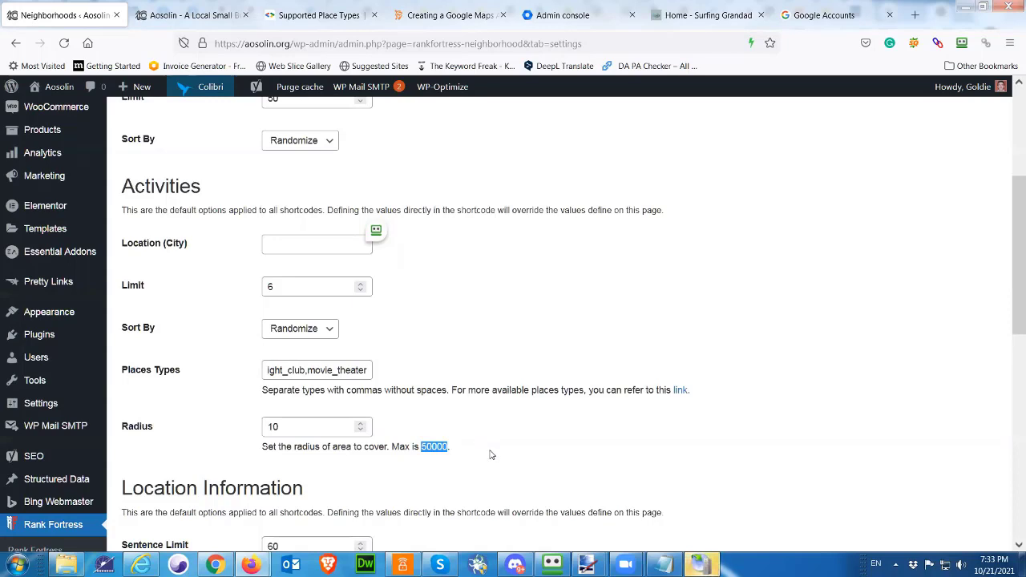
{"action": "left_click", "coordinate": [484, 450]}
{"action": "left_click", "coordinate": [264, 426]}
{"action": "double_click", "coordinate": [264, 427]}
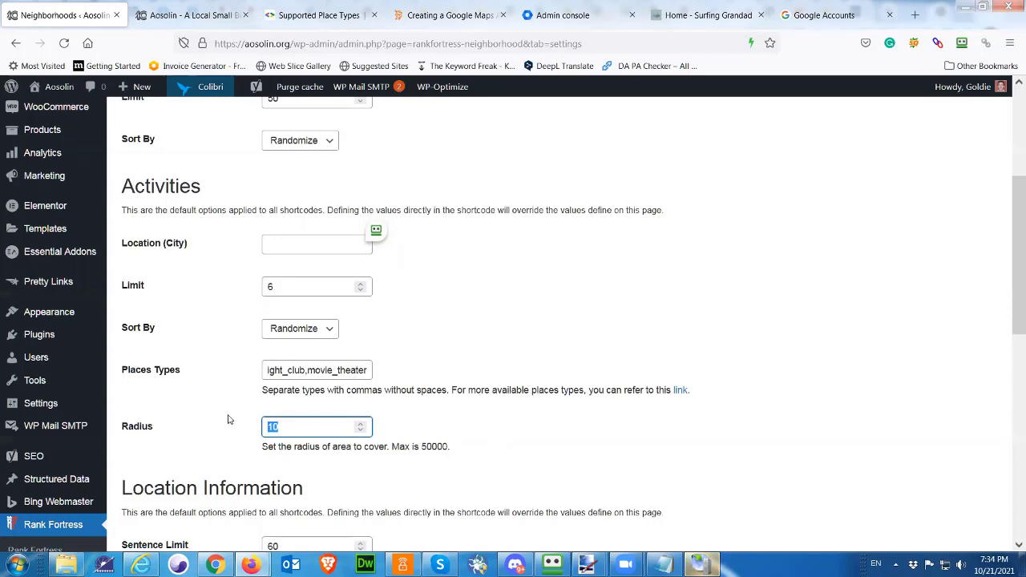
{"action": "left_click", "coordinate": [222, 420]}
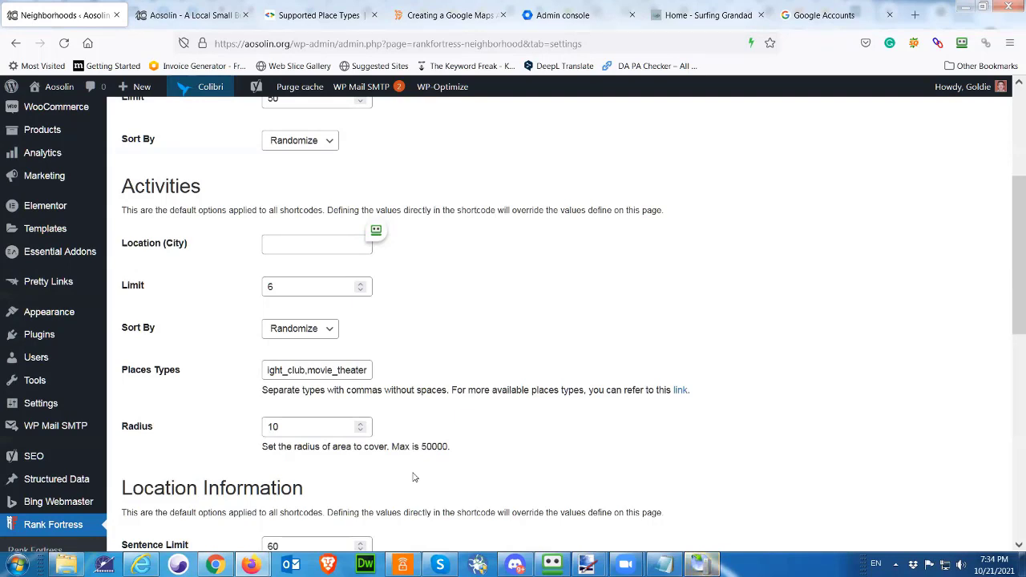
{"action": "left_click", "coordinate": [369, 369]}
{"action": "left_click_drag", "start_coordinate": [369, 369], "coordinate": [216, 366]}
{"action": "left_click", "coordinate": [225, 362]}
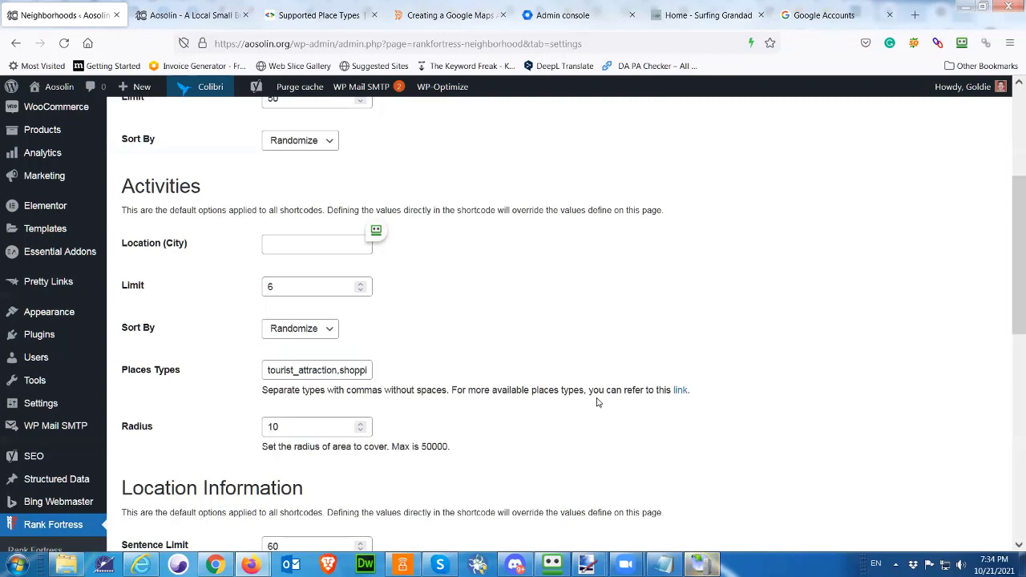
{"action": "right_click", "coordinate": [679, 392]}
- Open Google's Supported Place Types list in a new tab, highlight its heading, then return to Neighborhoods
{"action": "left_click", "coordinate": [710, 399]}
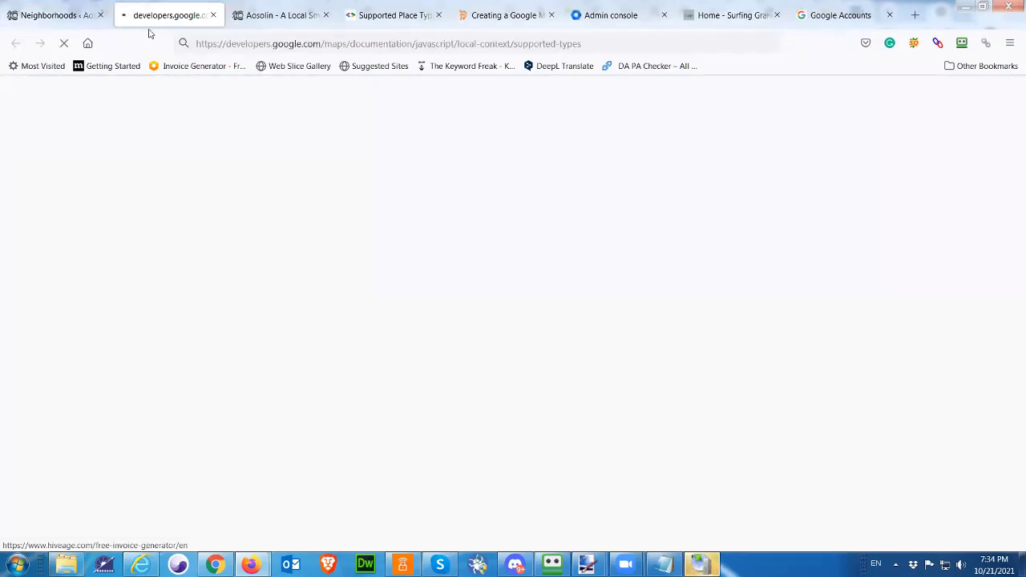
{"action": "scroll", "coordinate": [391, 337], "scroll_direction": "down", "scroll_amount": 3}
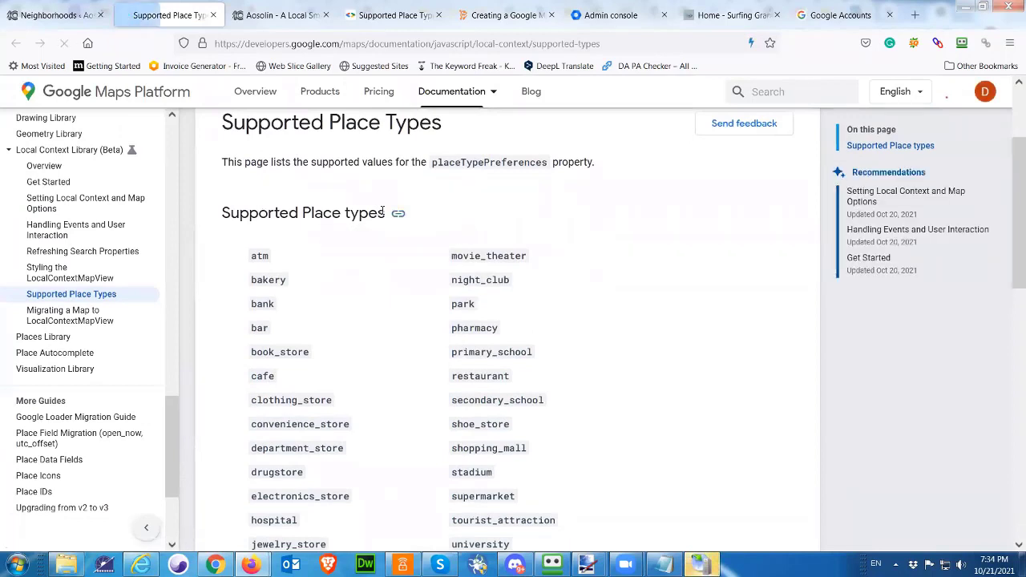
{"action": "left_click_drag", "start_coordinate": [385, 213], "coordinate": [220, 214]}
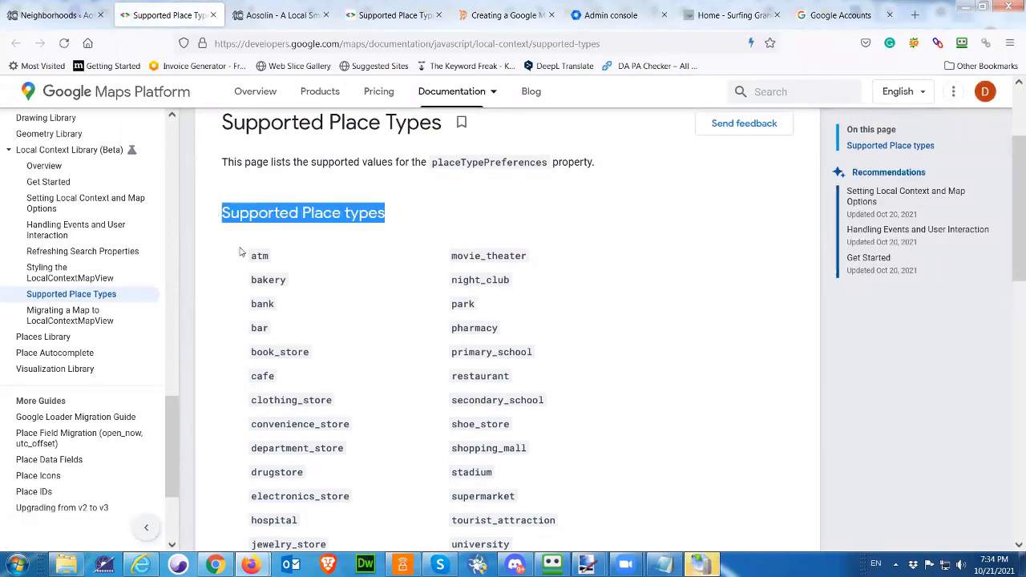
{"action": "scroll", "coordinate": [350, 359], "scroll_direction": "down", "scroll_amount": 2}
{"action": "scroll", "coordinate": [350, 354], "scroll_direction": "down", "scroll_amount": 2}
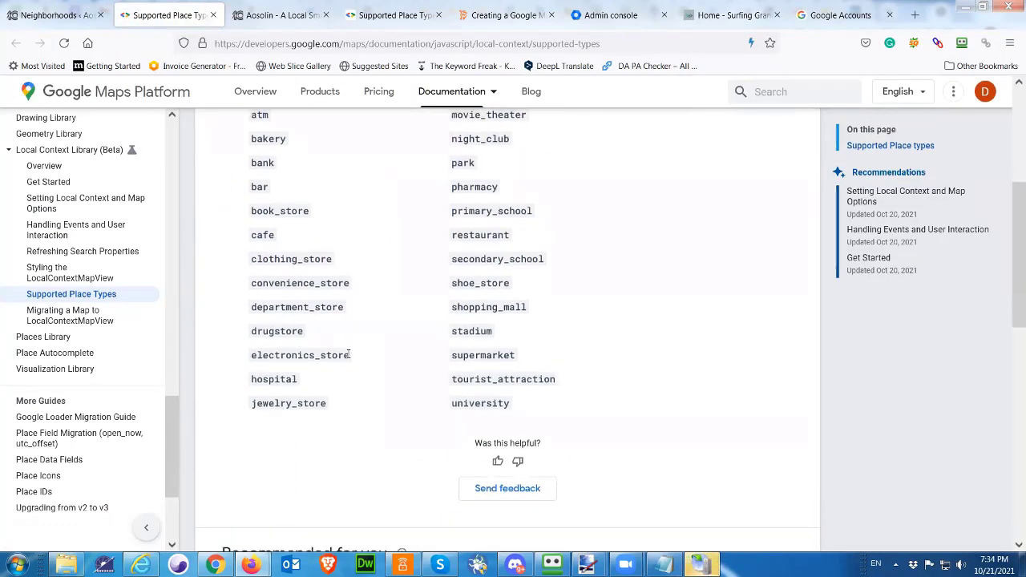
{"action": "scroll", "coordinate": [350, 354], "scroll_direction": "up", "scroll_amount": 2}
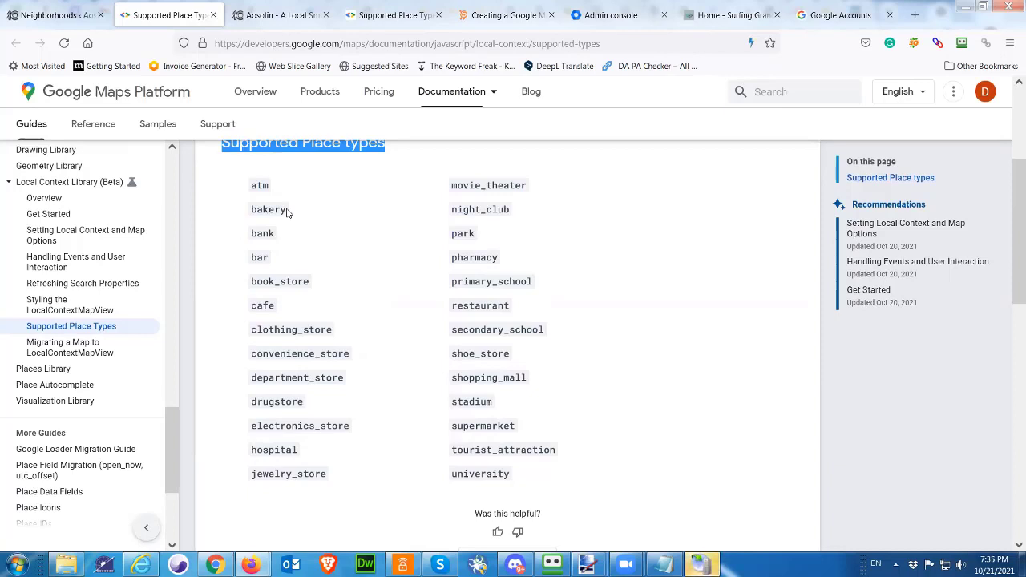
{"action": "left_click", "coordinate": [399, 364]}
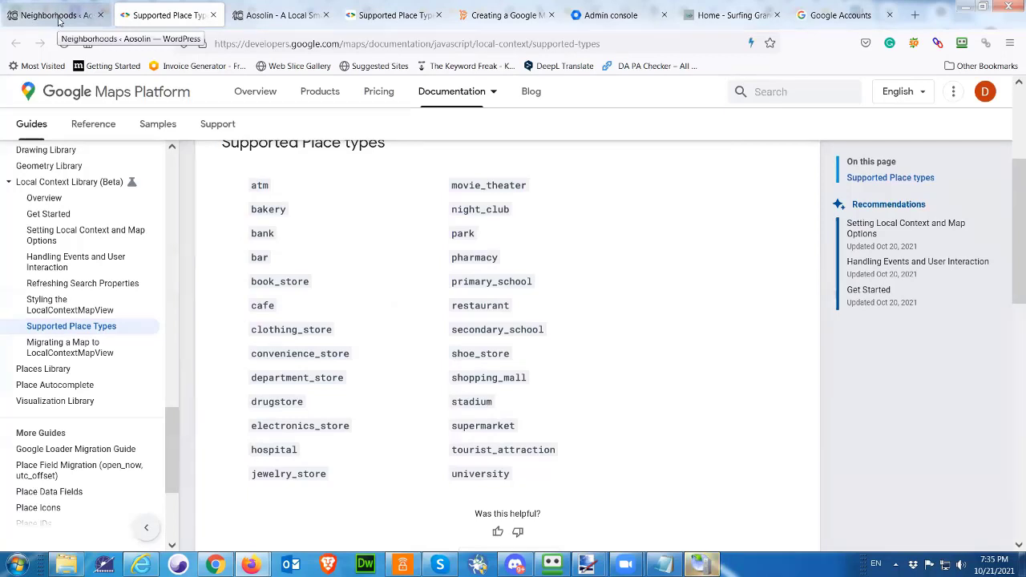
{"action": "left_click", "coordinate": [57, 18]}
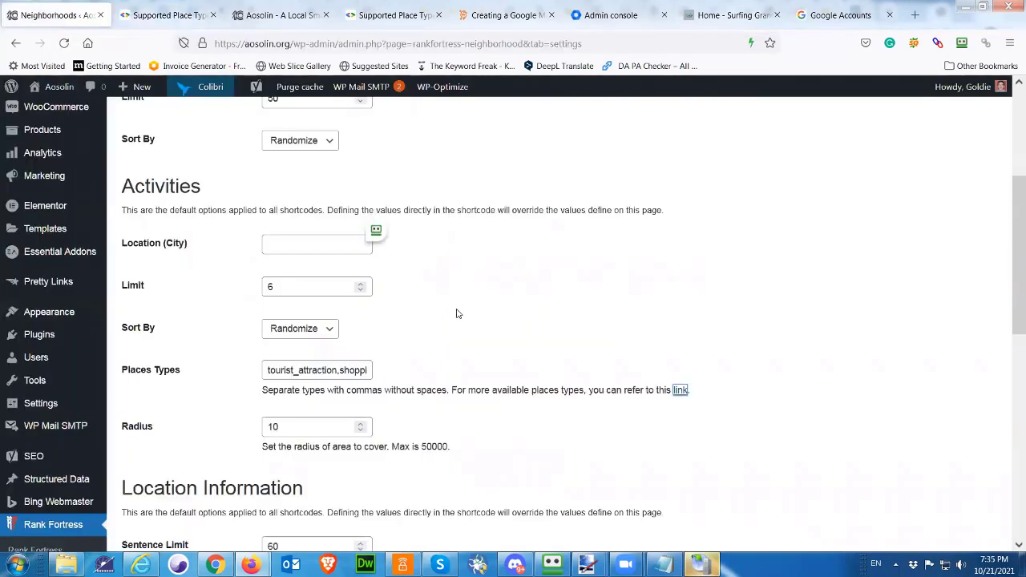
{"action": "scroll", "coordinate": [437, 321], "scroll_direction": "up", "scroll_amount": 2}
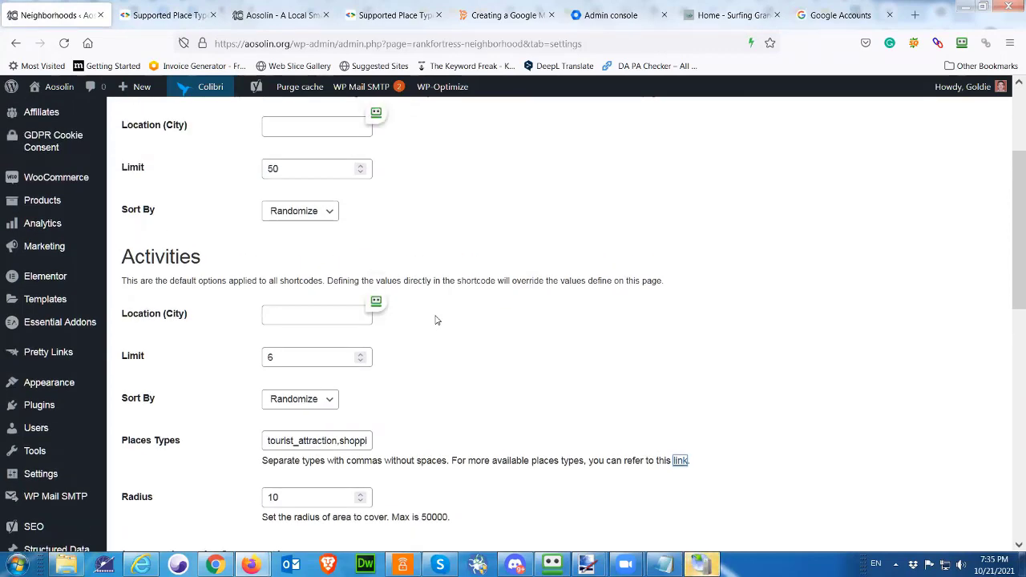
{"action": "scroll", "coordinate": [440, 343], "scroll_direction": "down", "scroll_amount": 2}
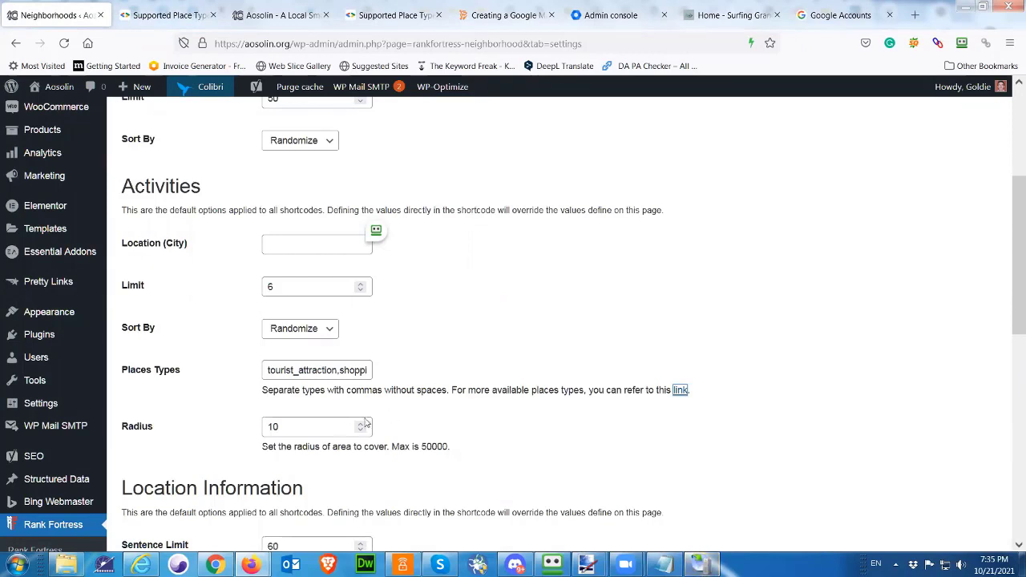
{"action": "left_click_drag", "start_coordinate": [262, 391], "coordinate": [447, 391]}
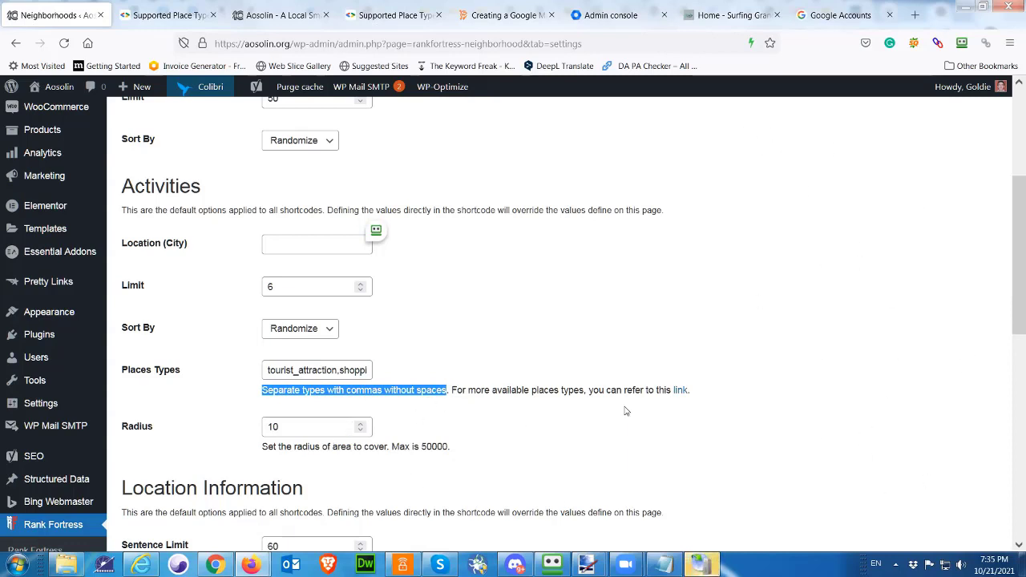
{"action": "left_click", "coordinate": [679, 391]}
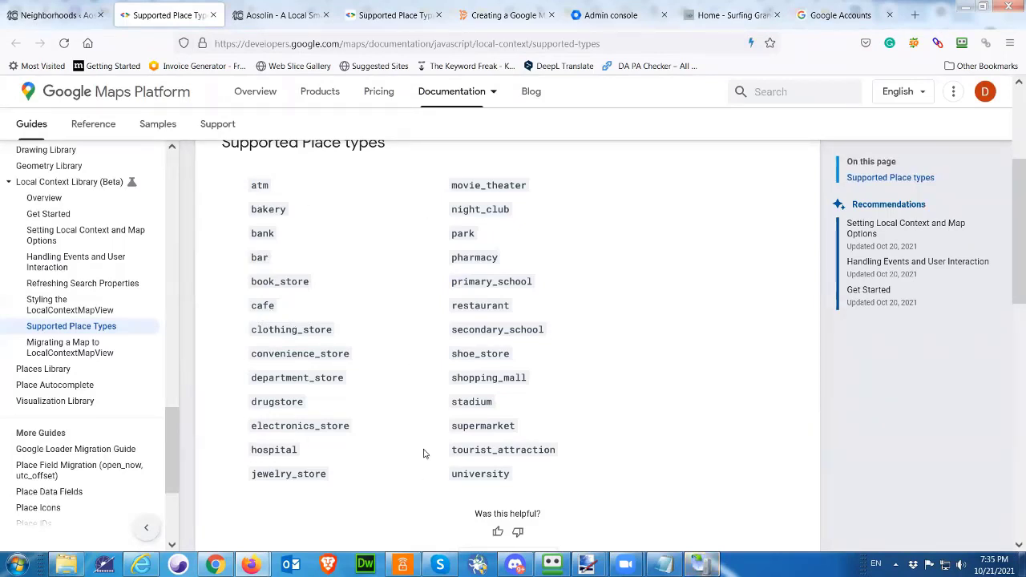
{"action": "left_click", "coordinate": [56, 15]}
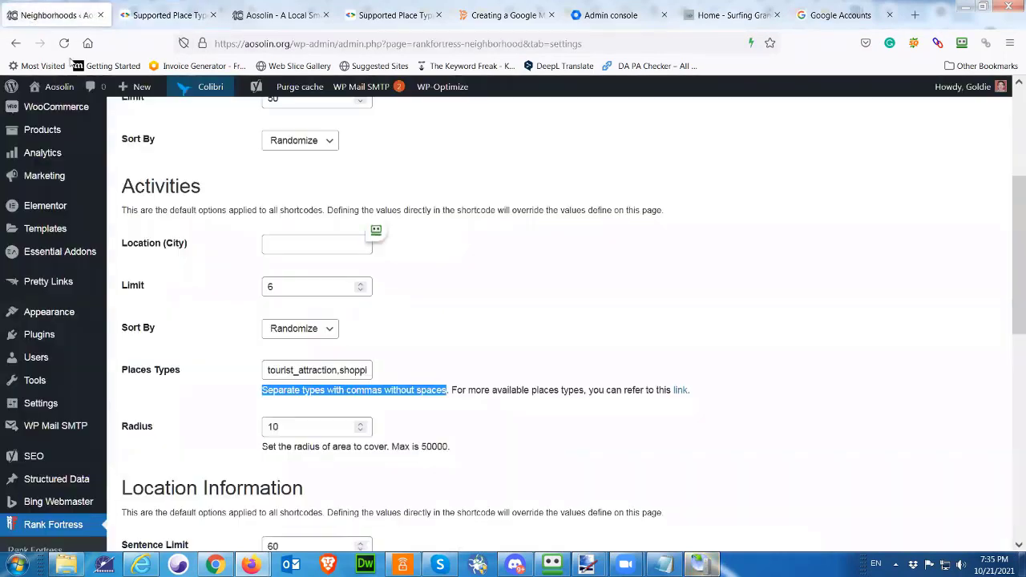
{"action": "triple_click", "coordinate": [336, 370]}
{"action": "left_click", "coordinate": [336, 370]}
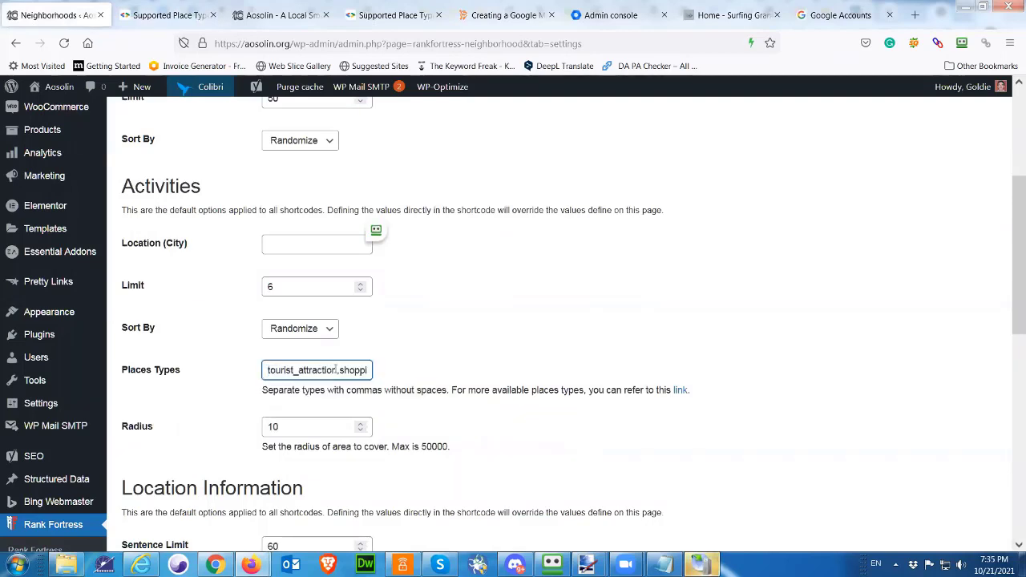
{"action": "left_click_drag", "start_coordinate": [337, 370], "coordinate": [266, 370]}
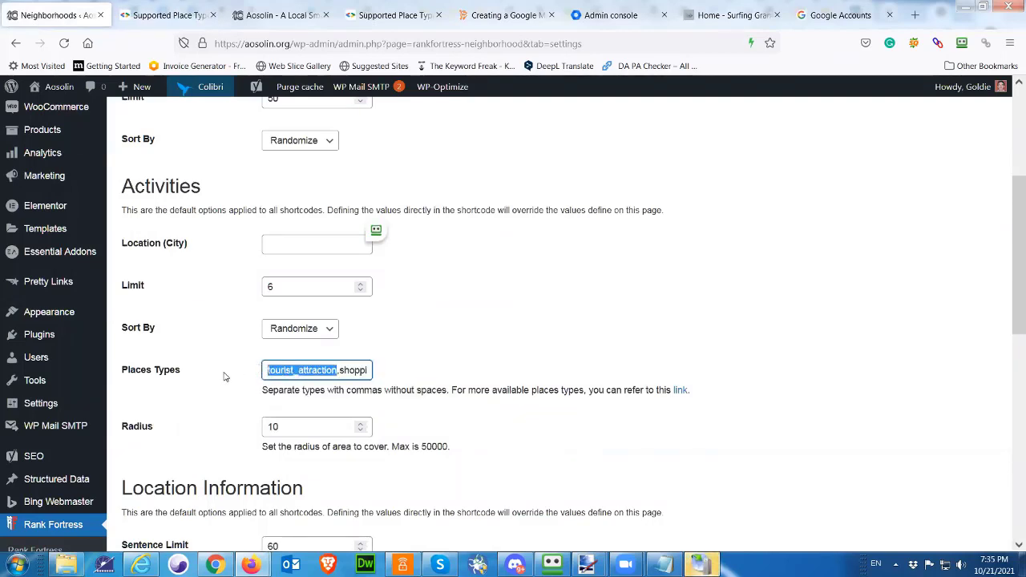
{"action": "triple_click", "coordinate": [337, 370]}
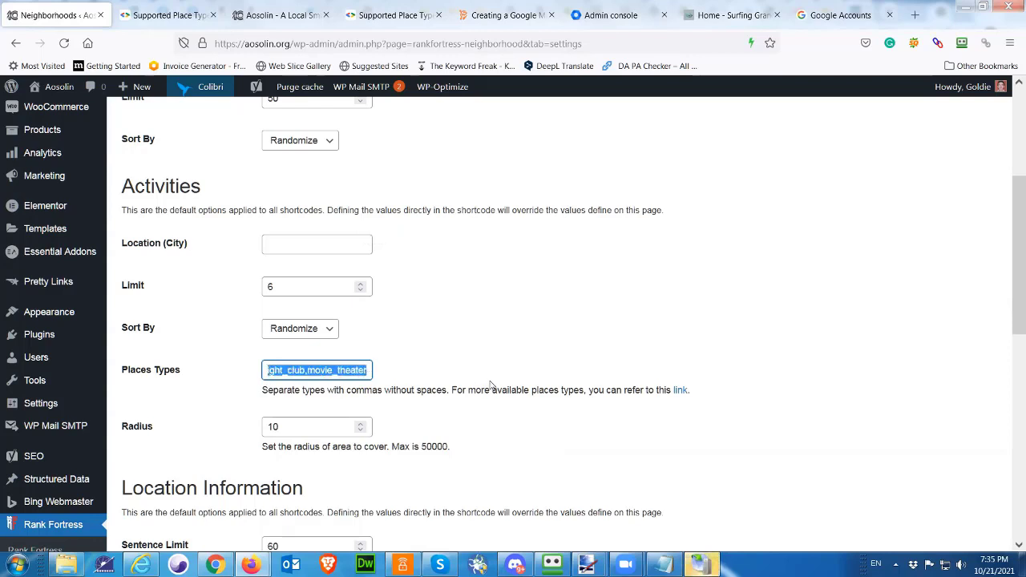
{"action": "left_click", "coordinate": [455, 356]}
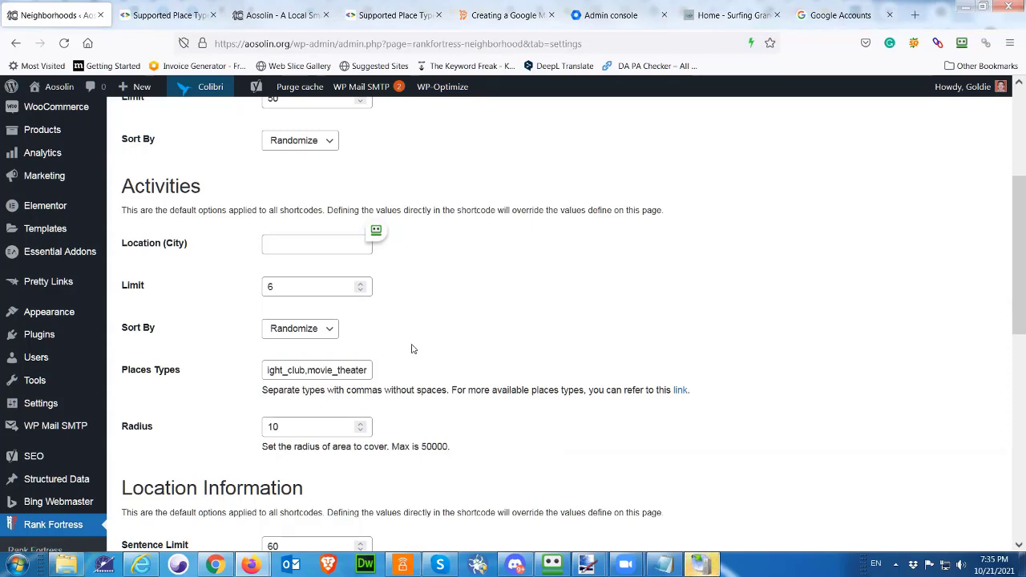
{"action": "scroll", "coordinate": [393, 359], "scroll_direction": "down", "scroll_amount": 1}
{"action": "scroll", "coordinate": [393, 358], "scroll_direction": "down", "scroll_amount": 2}
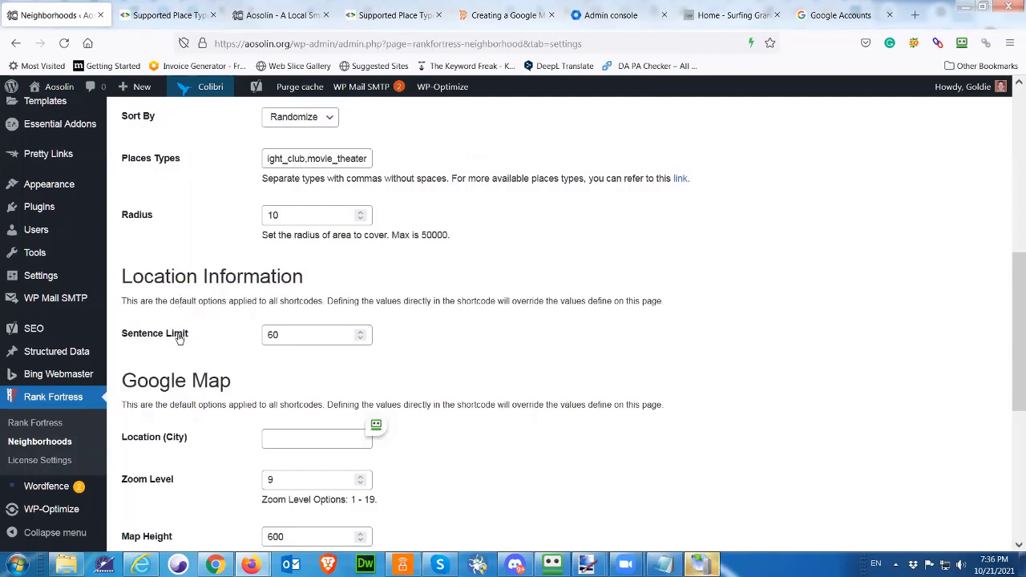
{"action": "left_click", "coordinate": [278, 335]}
{"action": "left_click_drag", "start_coordinate": [278, 334], "coordinate": [222, 332]}
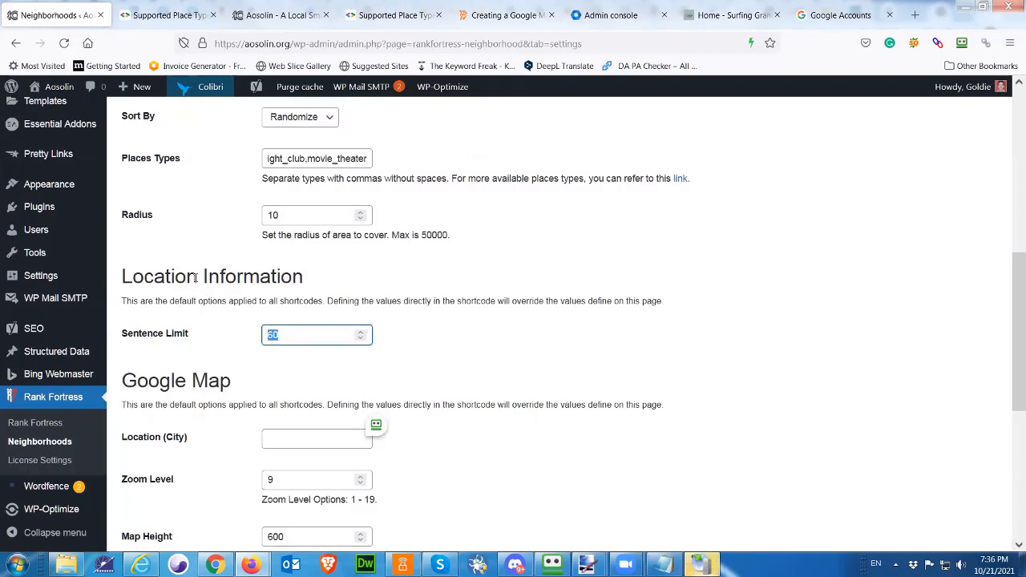
{"action": "left_click_drag", "start_coordinate": [195, 277], "coordinate": [122, 278]}
{"action": "left_click", "coordinate": [290, 278]}
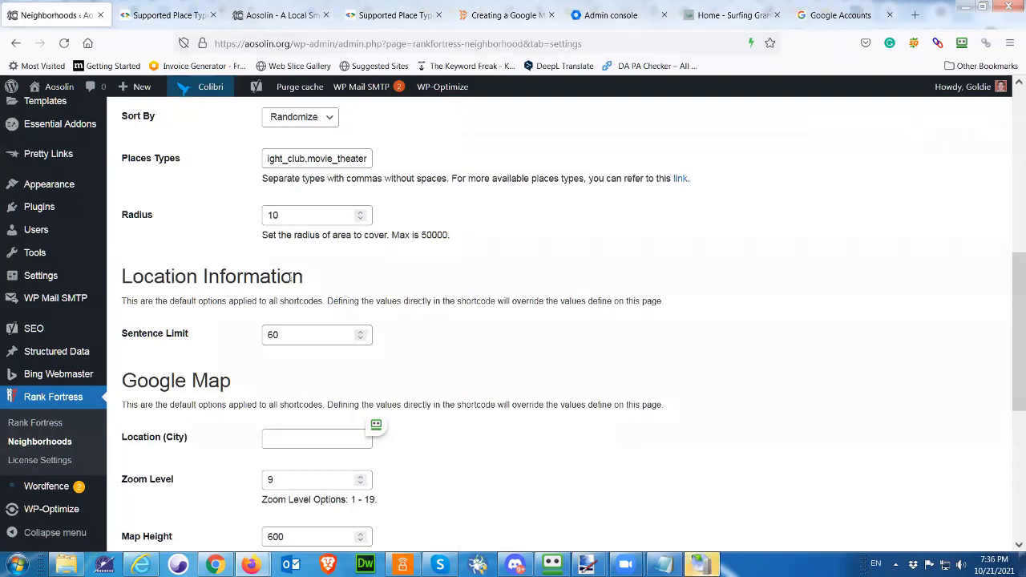
{"action": "left_click_drag", "start_coordinate": [291, 277], "coordinate": [115, 282]}
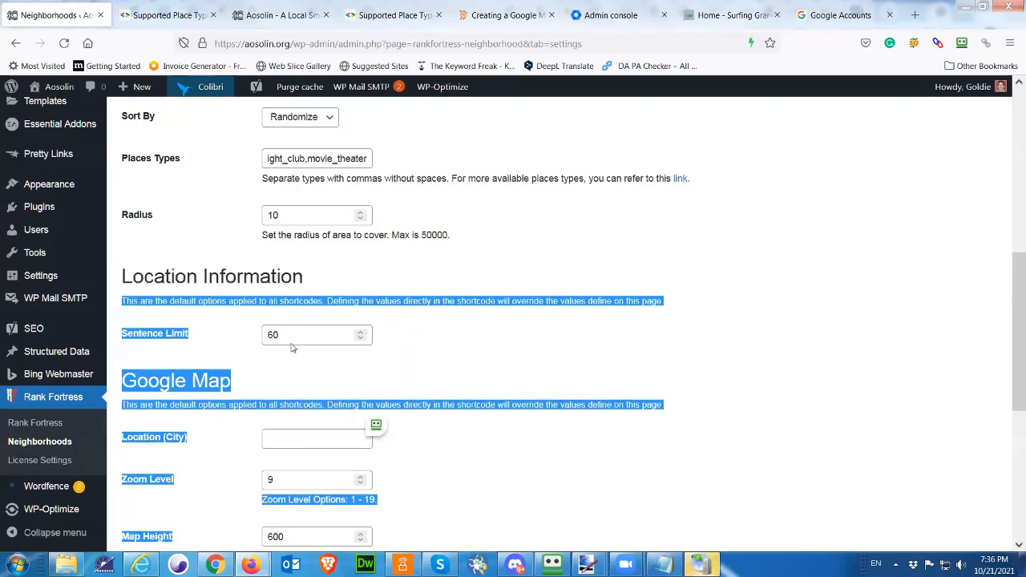
{"action": "left_click", "coordinate": [406, 338]}
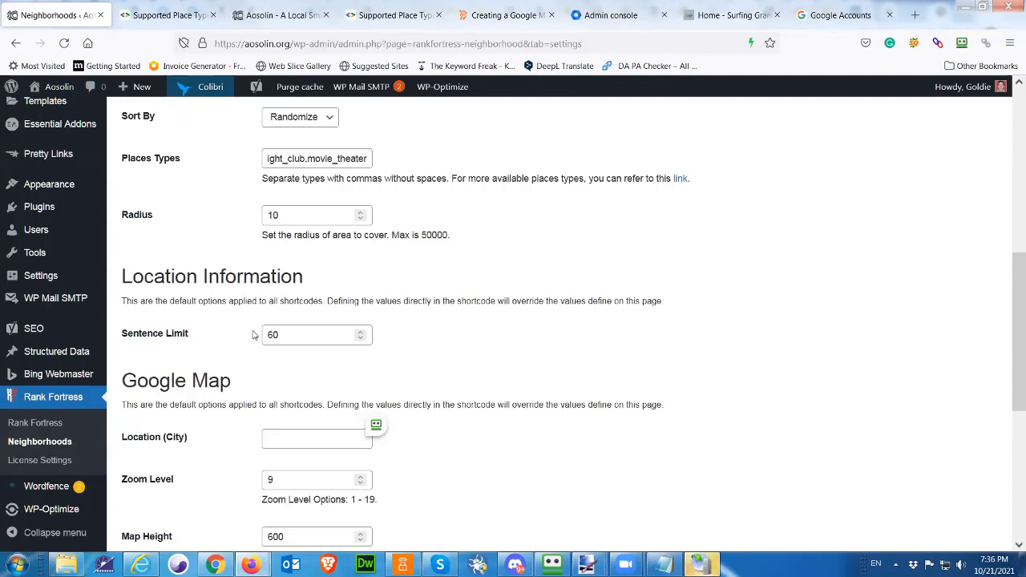
{"action": "scroll", "coordinate": [253, 335], "scroll_direction": "down", "scroll_amount": 2}
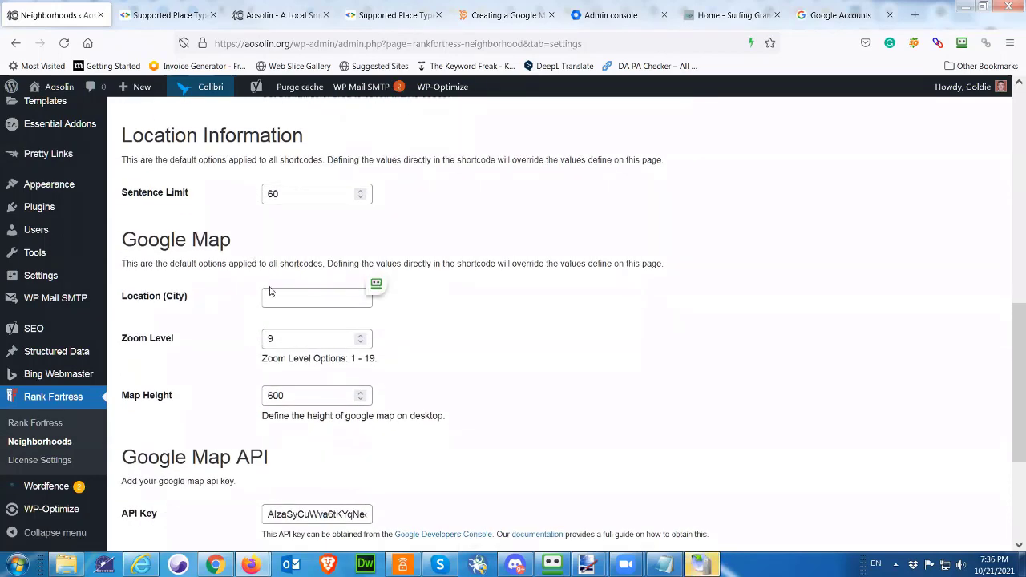
{"action": "left_click", "coordinate": [269, 297]}
{"action": "left_click", "coordinate": [205, 317]}
{"action": "scroll", "coordinate": [202, 353], "scroll_direction": "down", "scroll_amount": 2}
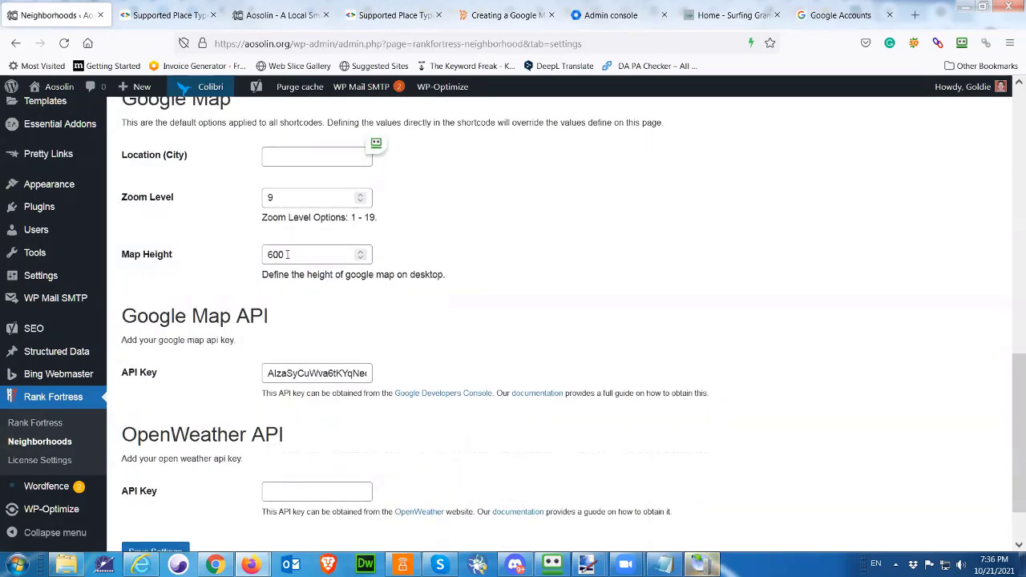
{"action": "scroll", "coordinate": [260, 276], "scroll_direction": "down", "scroll_amount": 1}
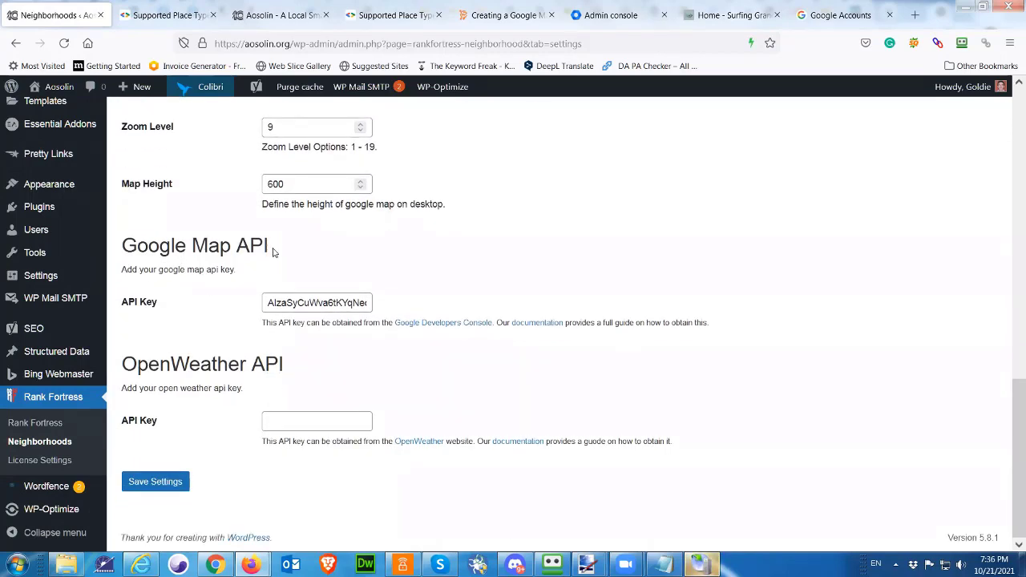
{"action": "left_click_drag", "start_coordinate": [272, 246], "coordinate": [119, 240]}
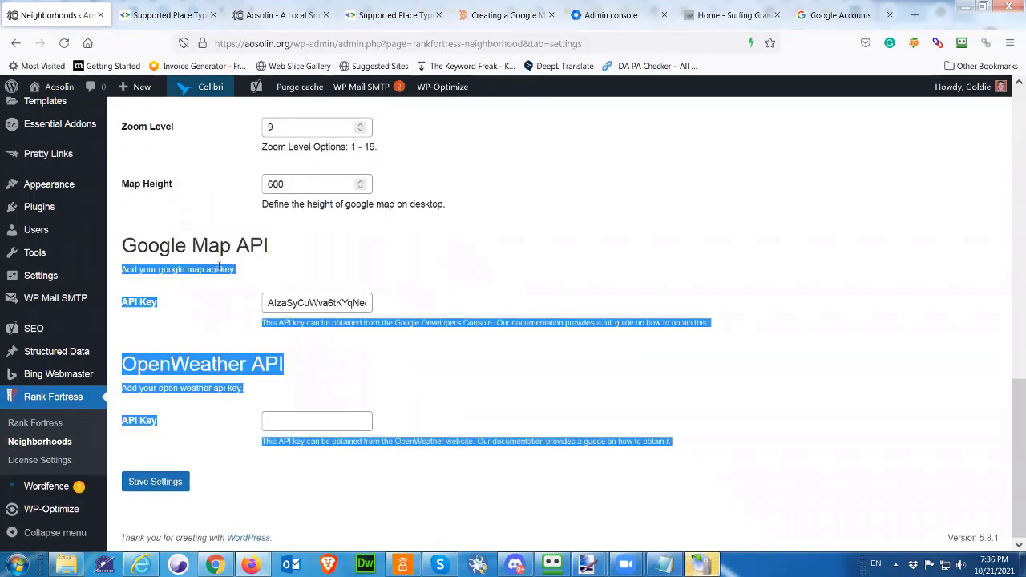
{"action": "left_click", "coordinate": [271, 246]}
{"action": "scroll", "coordinate": [239, 255], "scroll_direction": "up", "scroll_amount": 10}
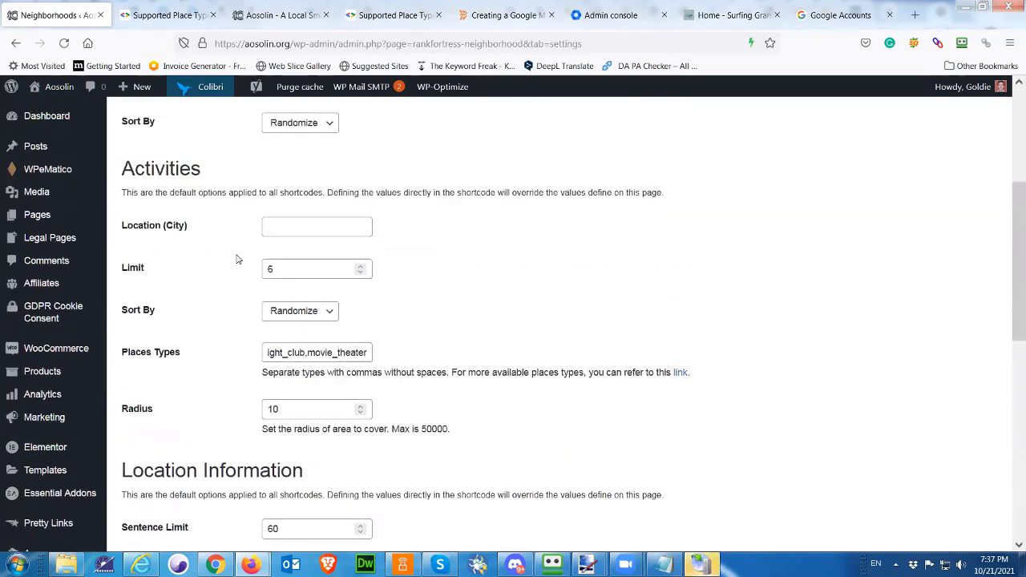
{"action": "scroll", "coordinate": [234, 345], "scroll_direction": "down", "scroll_amount": 7}
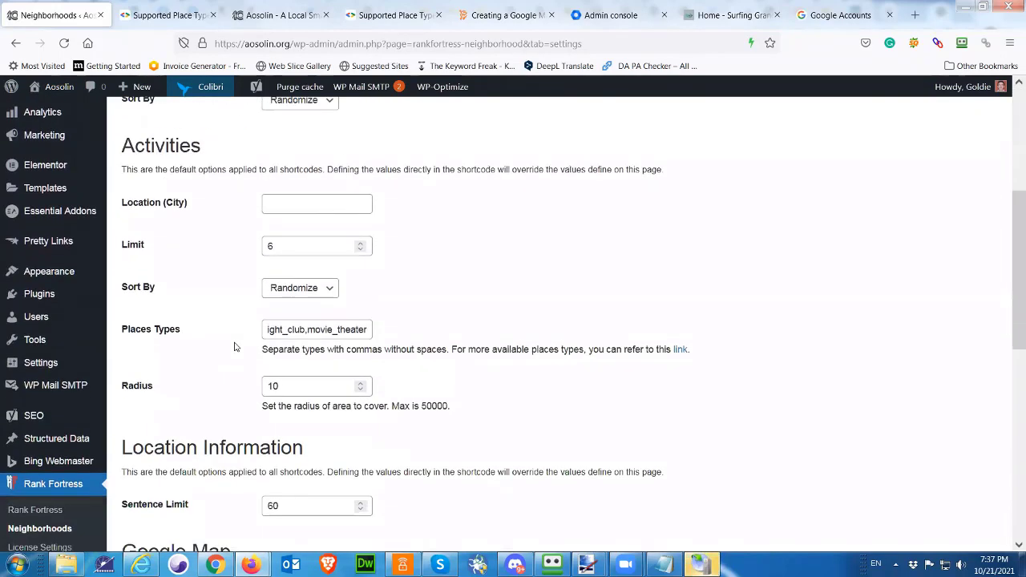
{"action": "scroll", "coordinate": [235, 345], "scroll_direction": "down", "scroll_amount": 3}
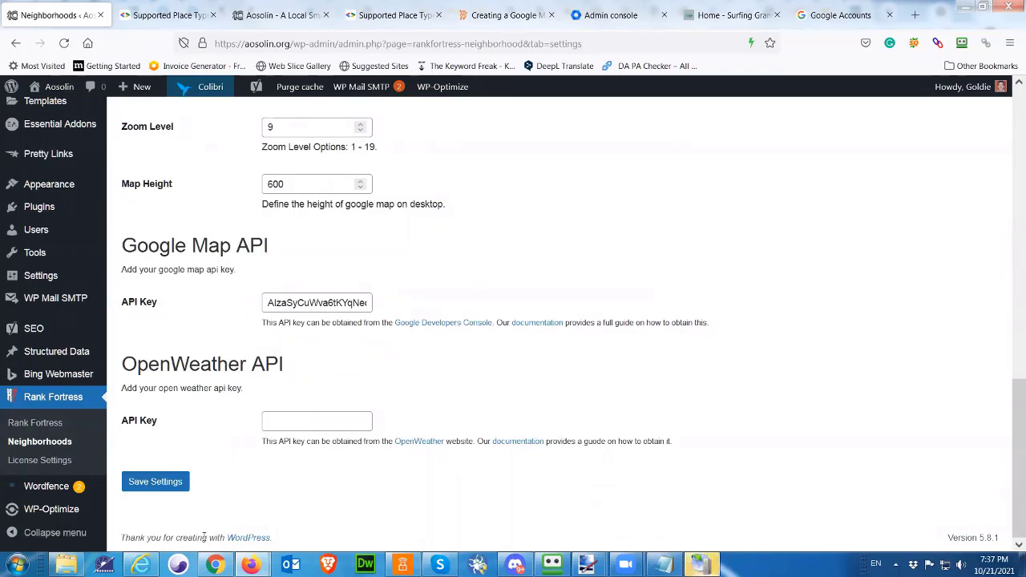
{"action": "left_click_drag", "start_coordinate": [289, 365], "coordinate": [113, 368]}
{"action": "left_click", "coordinate": [291, 368]}
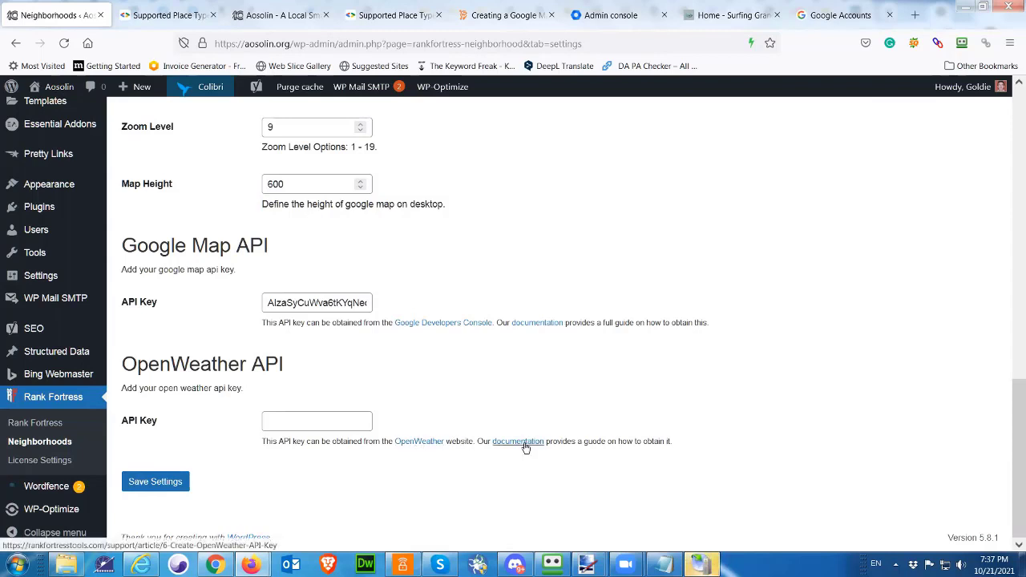
{"action": "left_click", "coordinate": [328, 421]}
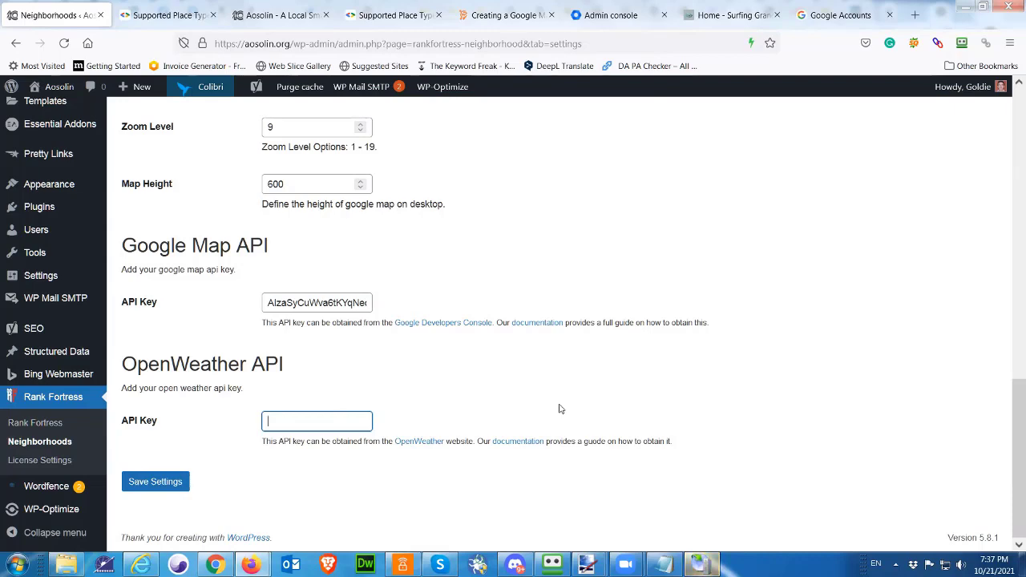
{"action": "scroll", "coordinate": [560, 409], "scroll_direction": "up", "scroll_amount": 7}
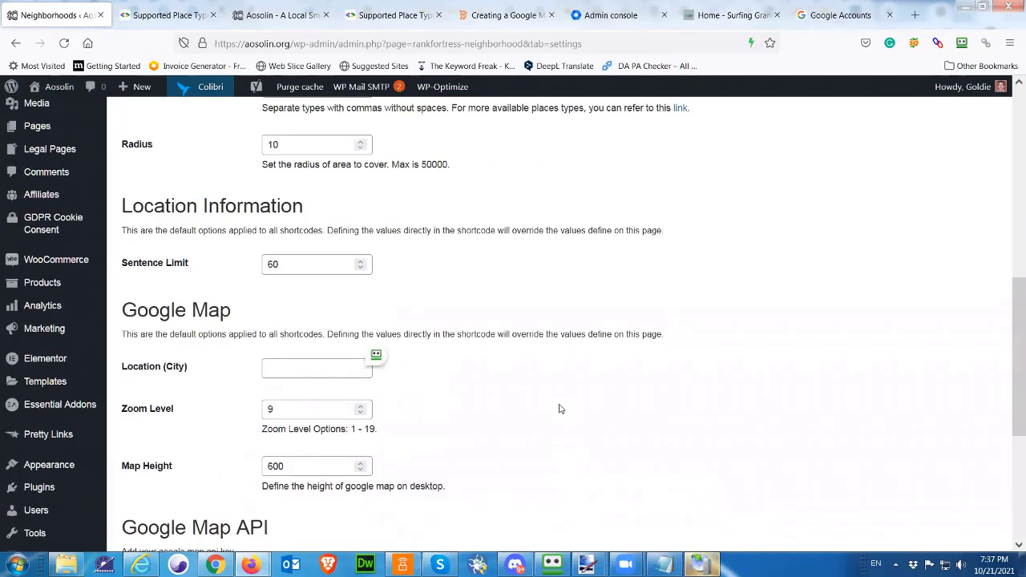
{"action": "scroll", "coordinate": [560, 409], "scroll_direction": "up", "scroll_amount": 3}
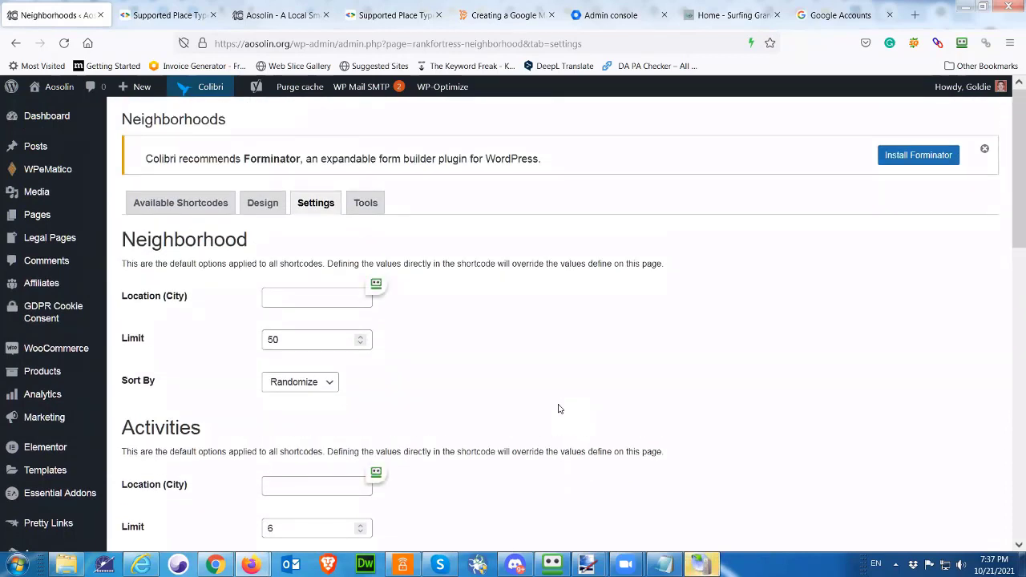
- Switch to the Neighborhoods Design tab to view its styling options, heading alignment Left
{"action": "left_click", "coordinate": [262, 204]}
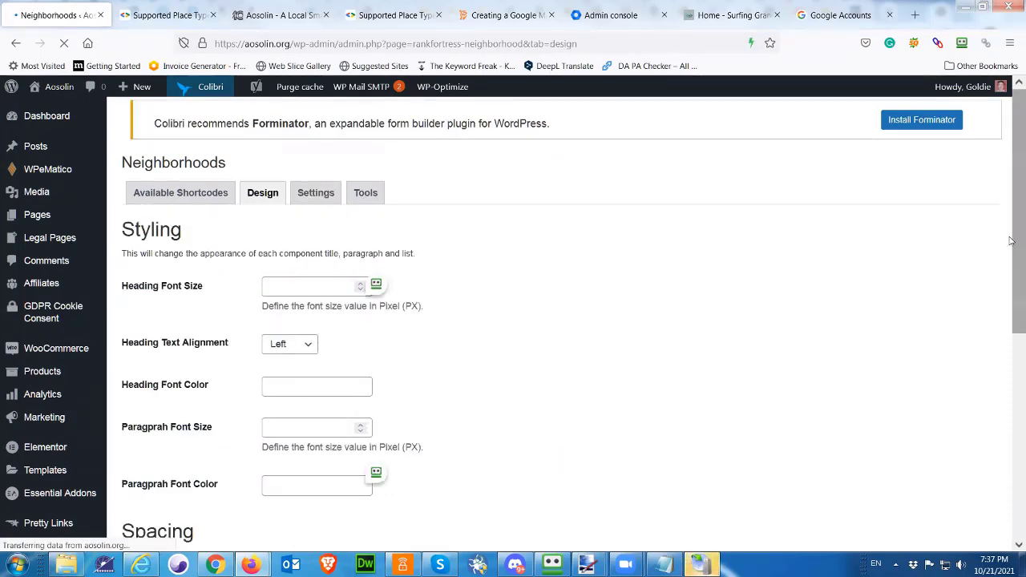
{"action": "left_click_drag", "start_coordinate": [1012, 241], "coordinate": [1009, 165]}
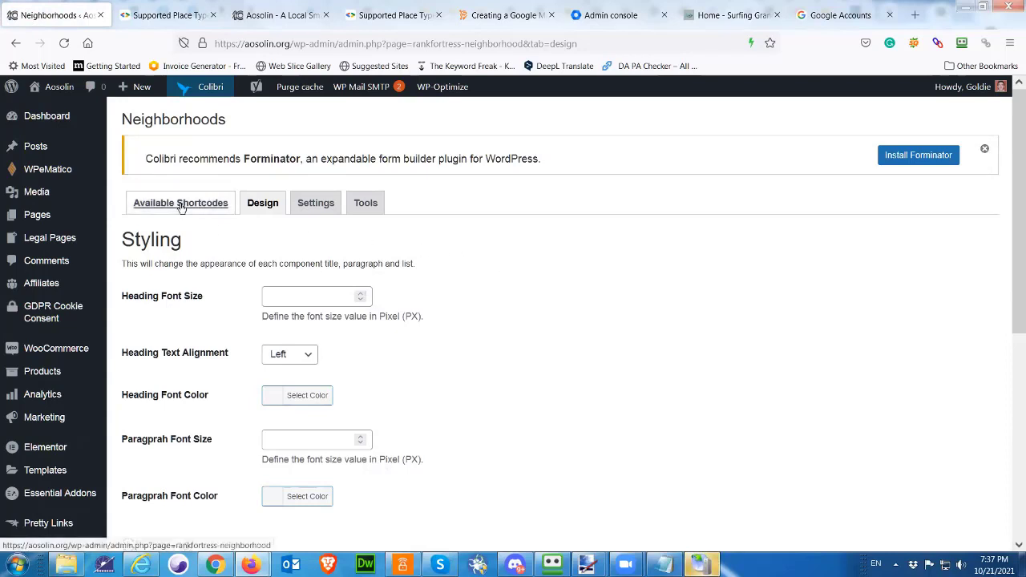
- Open the Tools tab, dismiss the Google Maps loading error, and focus the location search box
{"action": "left_click", "coordinate": [366, 204]}
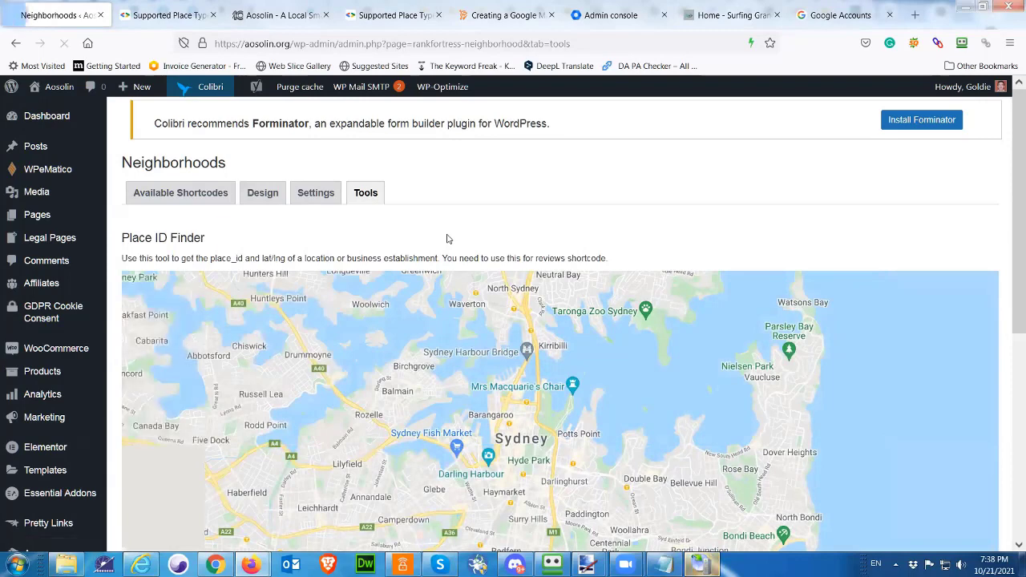
{"action": "scroll", "coordinate": [447, 234], "scroll_direction": "down", "scroll_amount": 2}
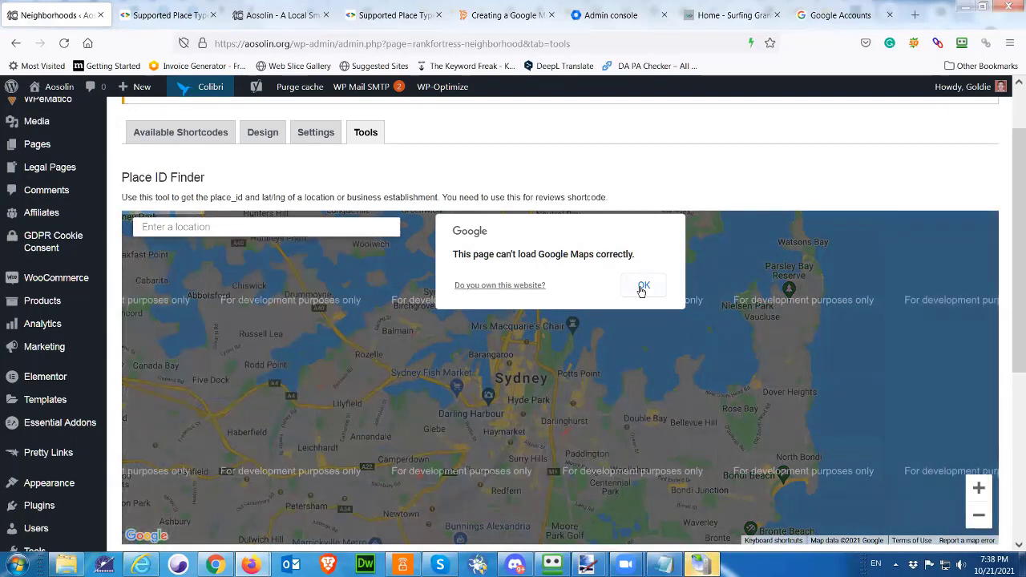
{"action": "left_click", "coordinate": [642, 289]}
{"action": "left_click", "coordinate": [239, 228]}
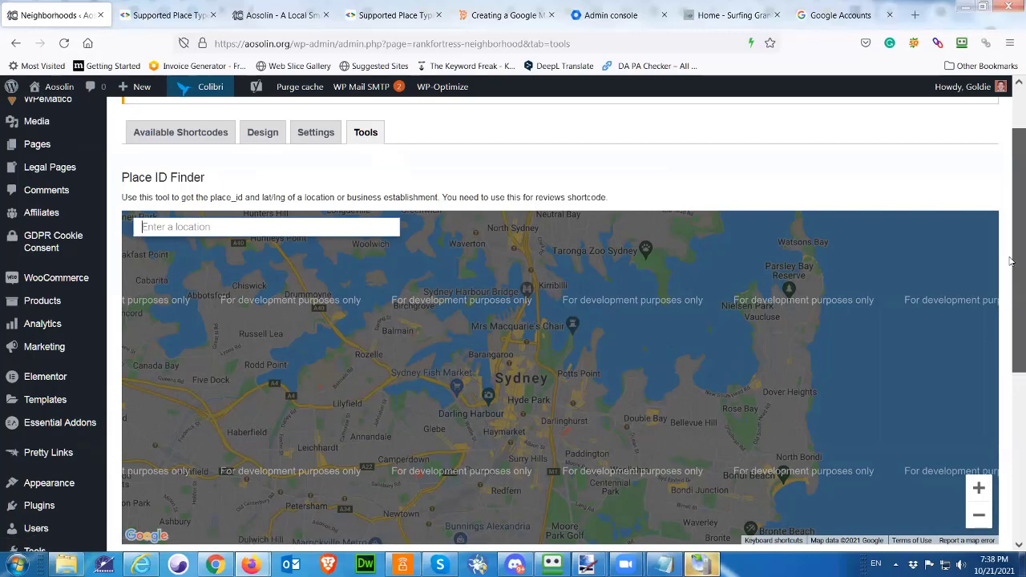
- Scroll through the Place ID Finder and select 'place_id and lat/lng' in its description
{"action": "left_click_drag", "start_coordinate": [1013, 267], "coordinate": [1010, 366]}
{"action": "left_click_drag", "start_coordinate": [1012, 320], "coordinate": [1013, 239]}
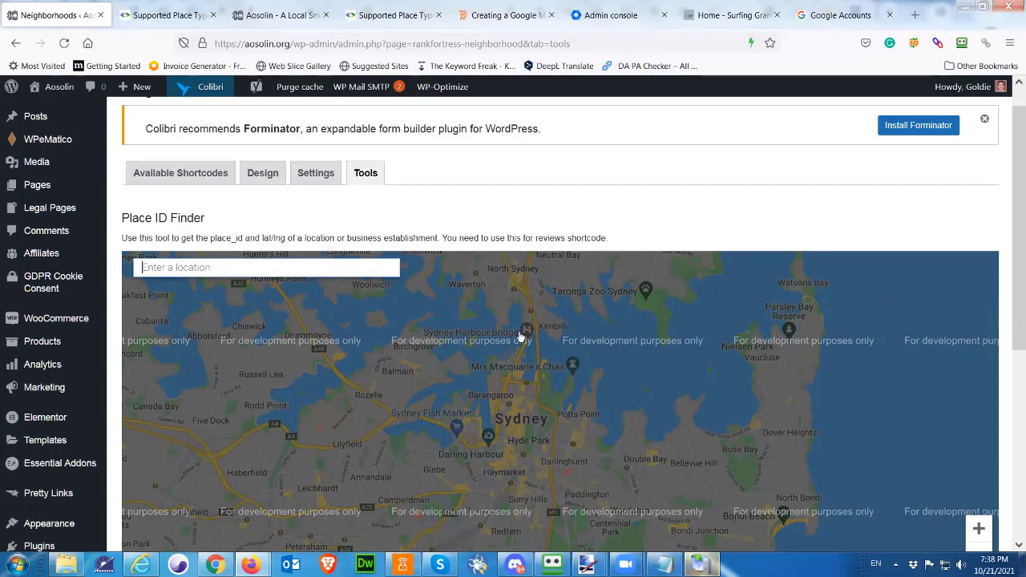
{"action": "scroll", "coordinate": [505, 335], "scroll_direction": "down", "scroll_amount": 2}
{"action": "scroll", "coordinate": [500, 332], "scroll_direction": "down", "scroll_amount": 3}
{"action": "scroll", "coordinate": [499, 333], "scroll_direction": "up", "scroll_amount": 4}
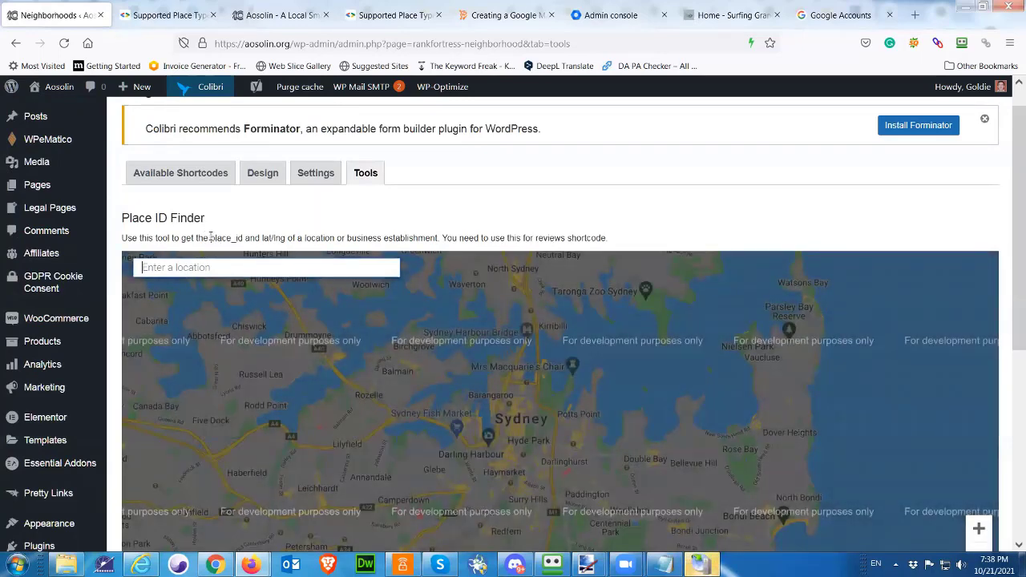
{"action": "scroll", "coordinate": [210, 238], "scroll_direction": "up", "scroll_amount": 1}
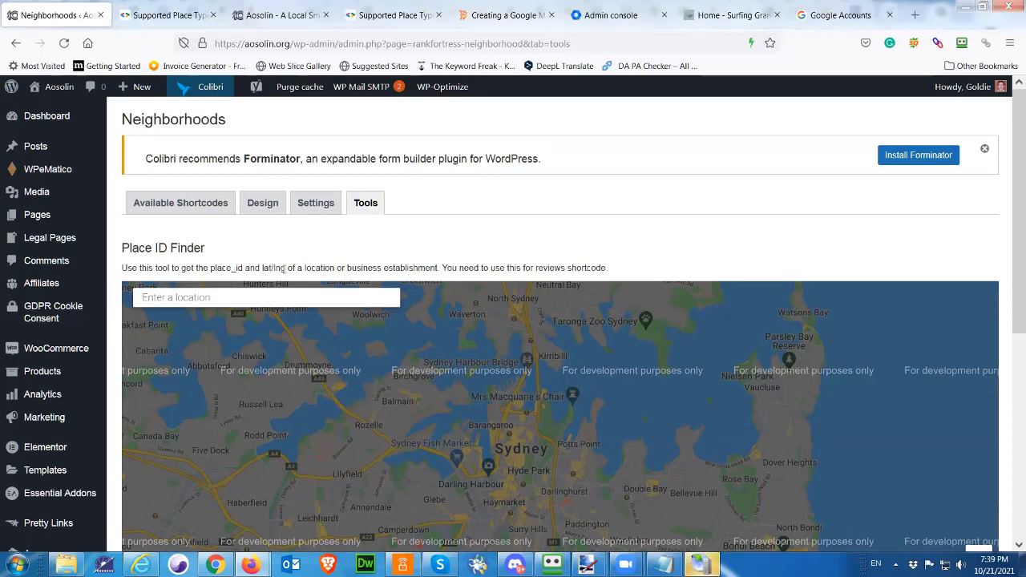
{"action": "left_click_drag", "start_coordinate": [285, 267], "coordinate": [208, 269]}
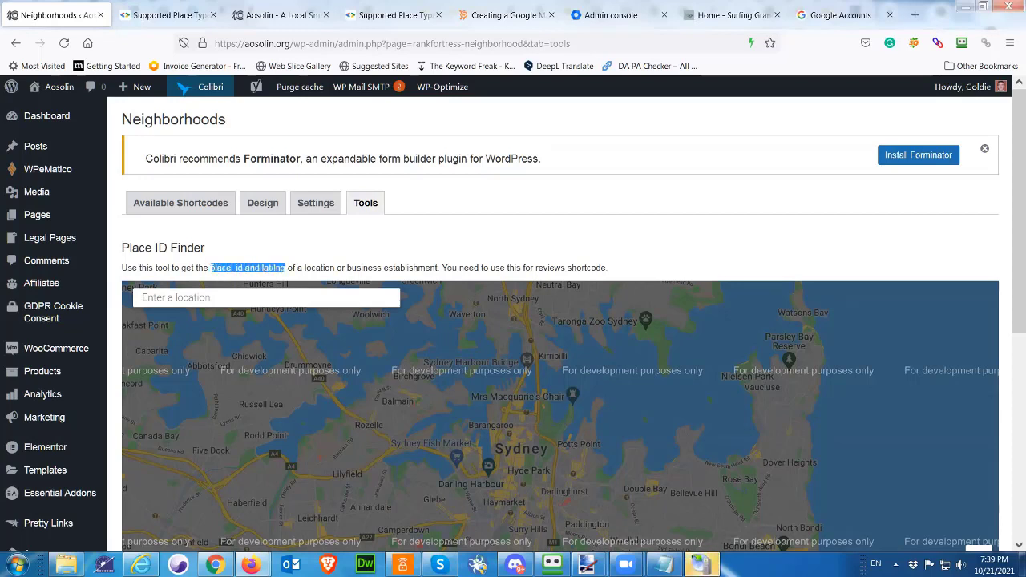
- Search Google for the selected words 'place_id and lat/lng' from the context menu
{"action": "right_click", "coordinate": [259, 268]}
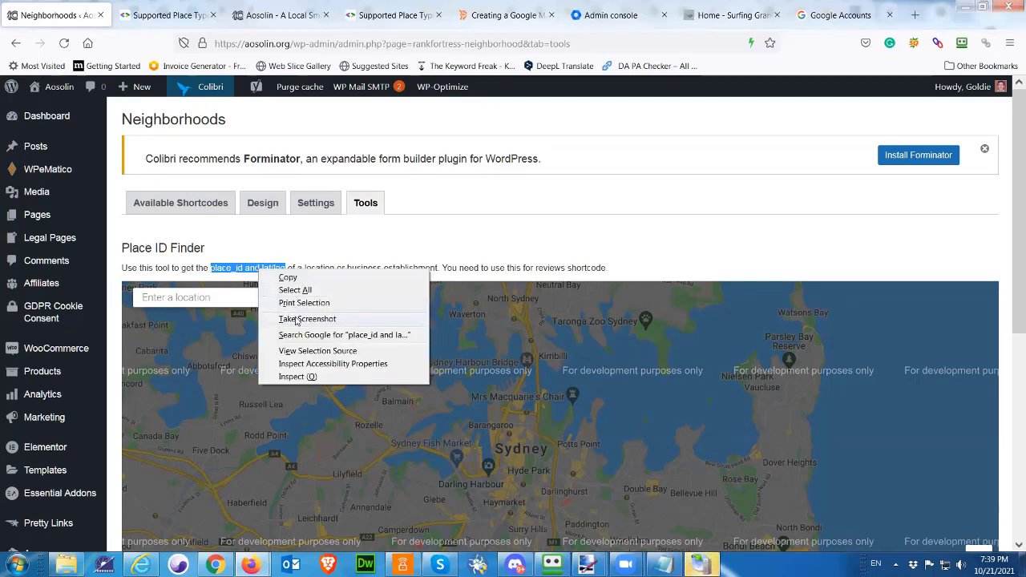
{"action": "left_click", "coordinate": [314, 335]}
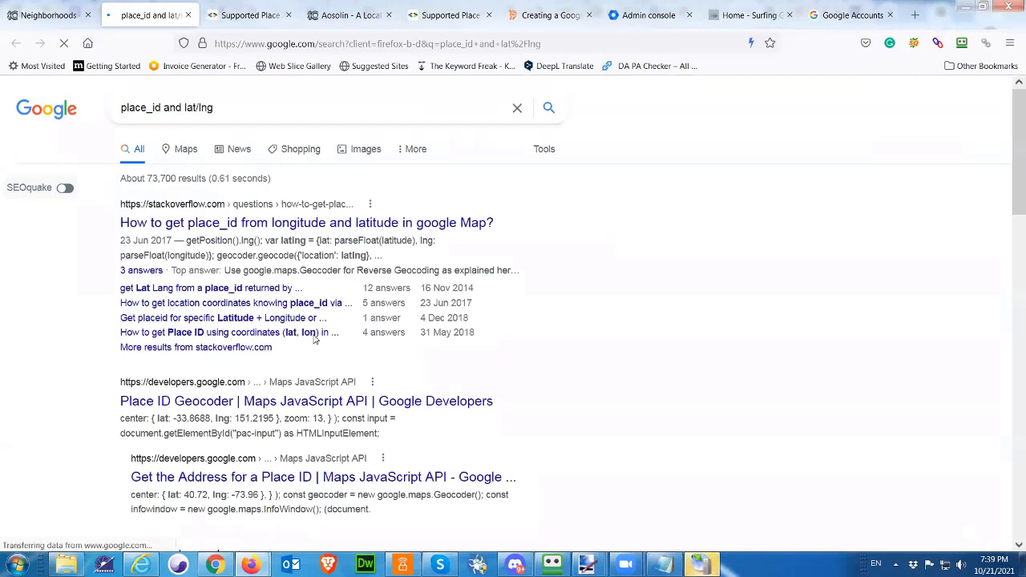
{"action": "scroll", "coordinate": [233, 319], "scroll_direction": "down", "scroll_amount": 3}
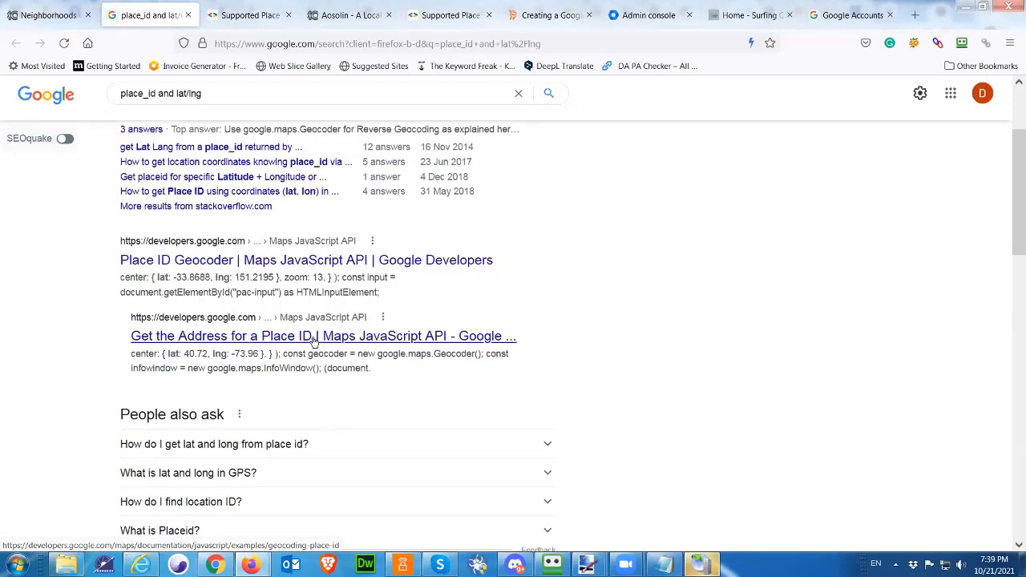
- Check the 'Get the Address for a Place ID' sample, then return to the results list
{"action": "left_click", "coordinate": [312, 340]}
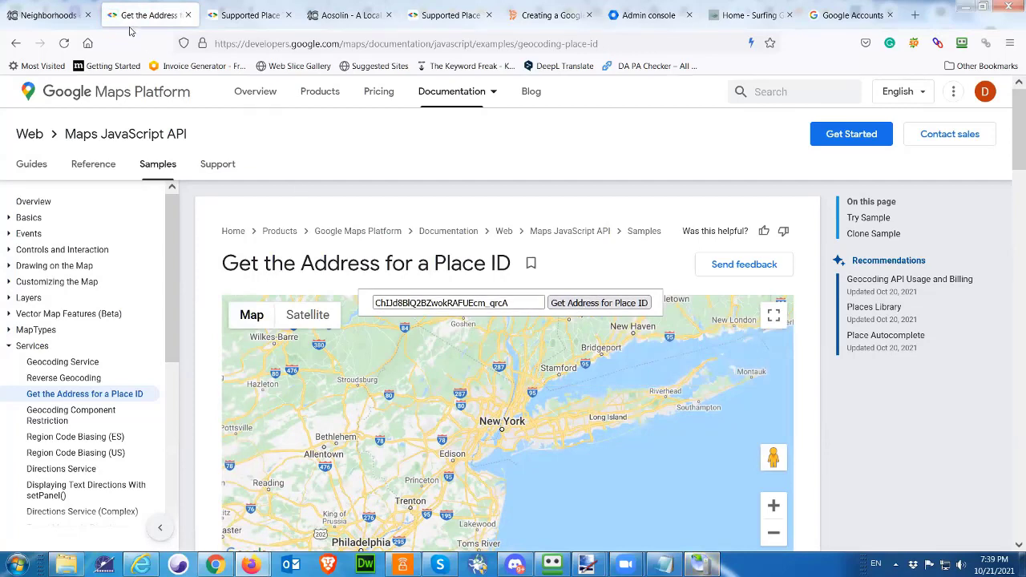
{"action": "left_click", "coordinate": [16, 43]}
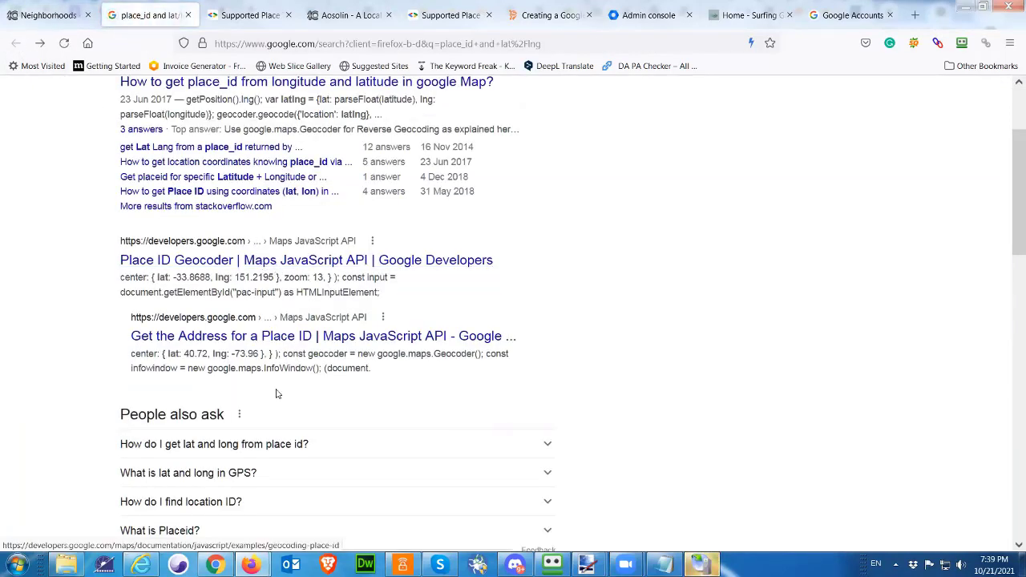
{"action": "scroll", "coordinate": [276, 394], "scroll_direction": "down", "scroll_amount": 3}
{"action": "scroll", "coordinate": [276, 394], "scroll_direction": "up", "scroll_amount": 4}
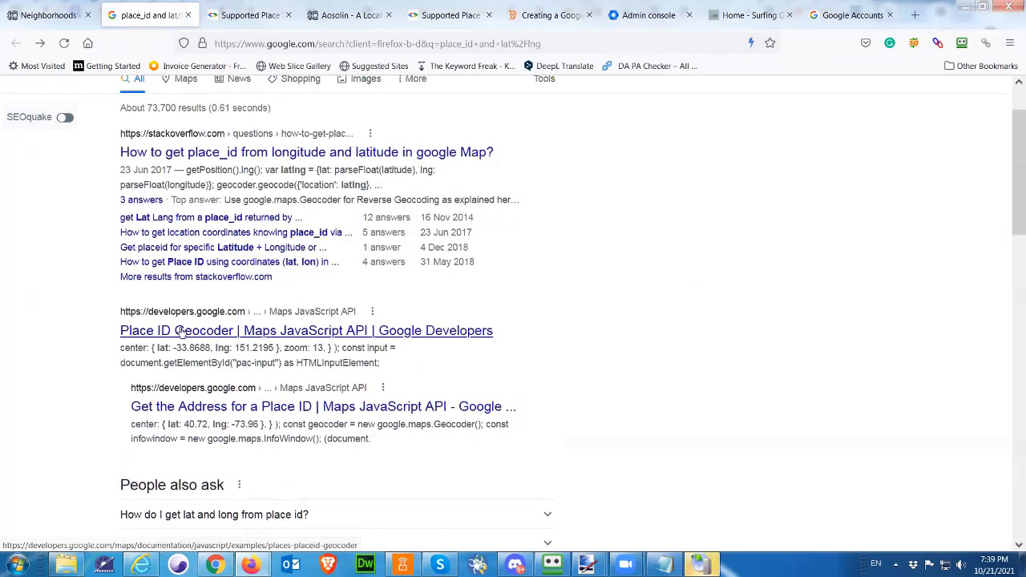
- In the Place ID Geocoder, search 'dump my jun', pick Dump My Junk LLc - Junk Removal Services, and select its Place ID
{"action": "left_click", "coordinate": [273, 331]}
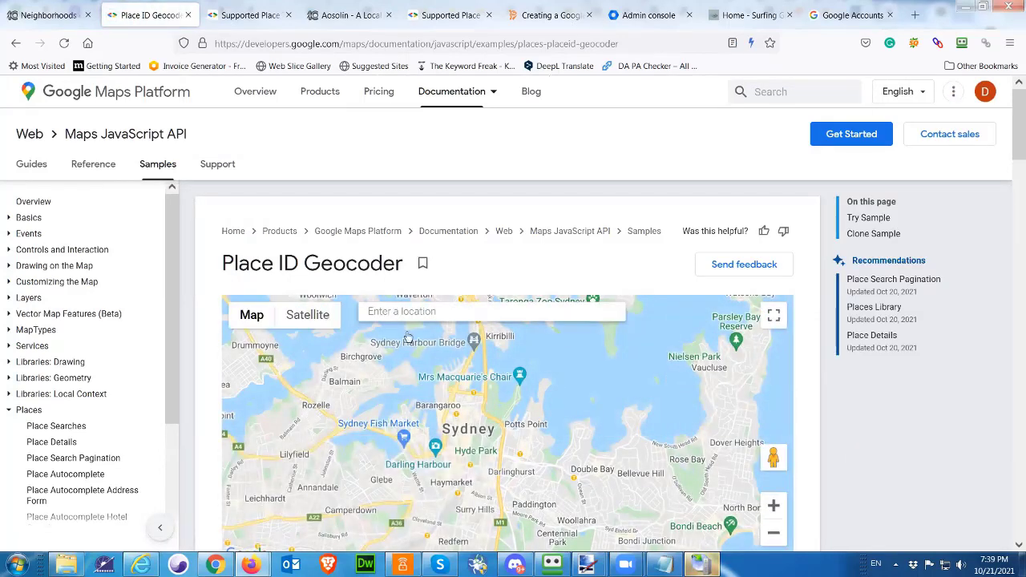
{"action": "left_click", "coordinate": [377, 311]}
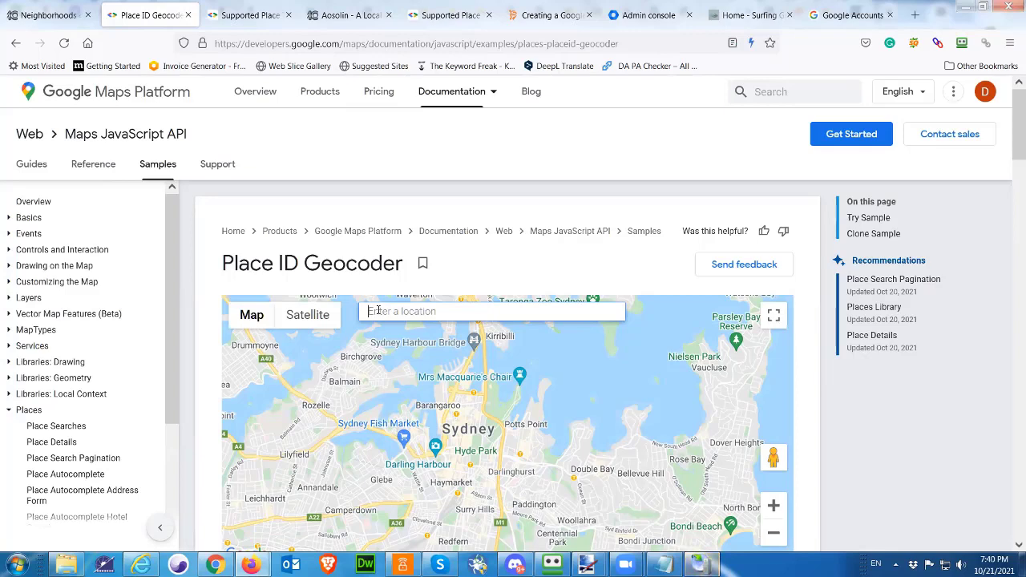
{"action": "type", "text": "dum"}
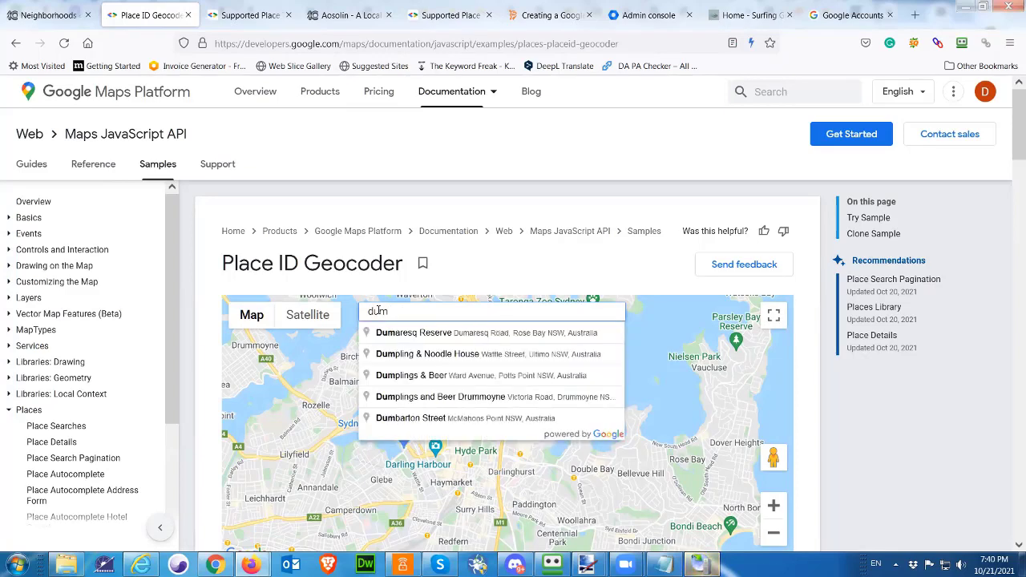
{"action": "type", "text": "p my junk"}
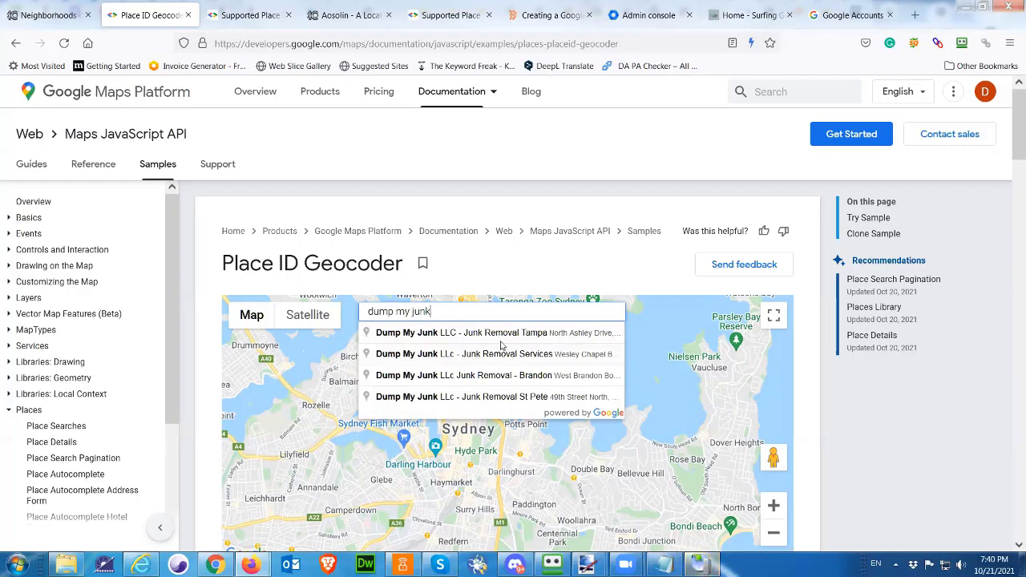
{"action": "left_click", "coordinate": [495, 357]}
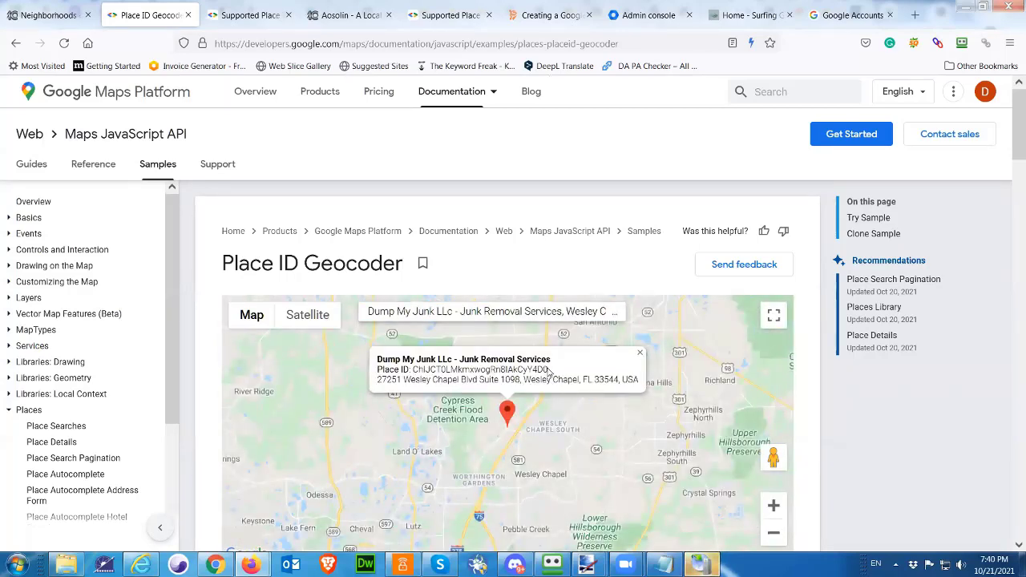
{"action": "left_click_drag", "start_coordinate": [548, 370], "coordinate": [416, 373]}
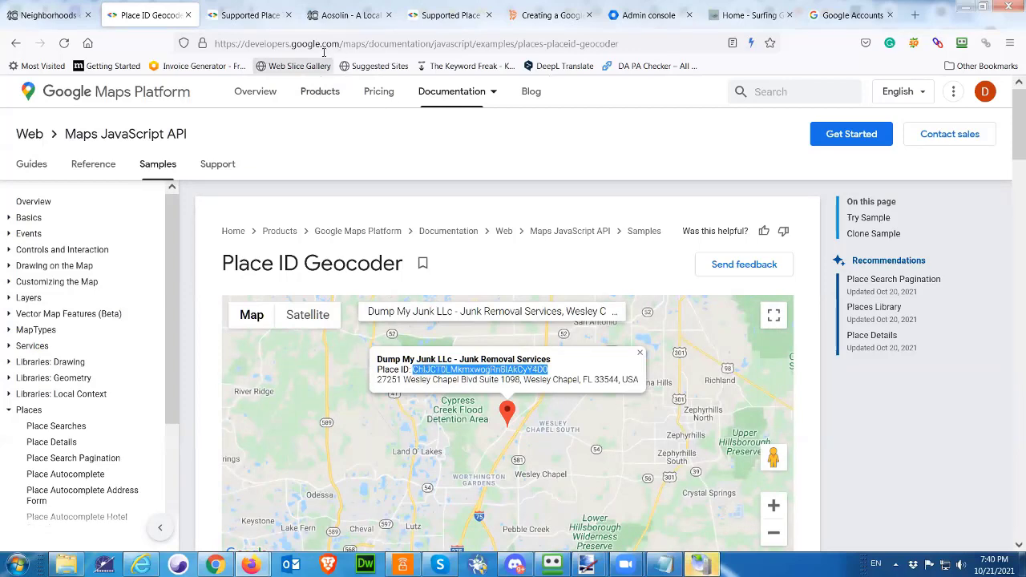
- Open the Neighborhoods plugin's Settings page in WordPress admin
{"action": "left_click", "coordinate": [76, 15]}
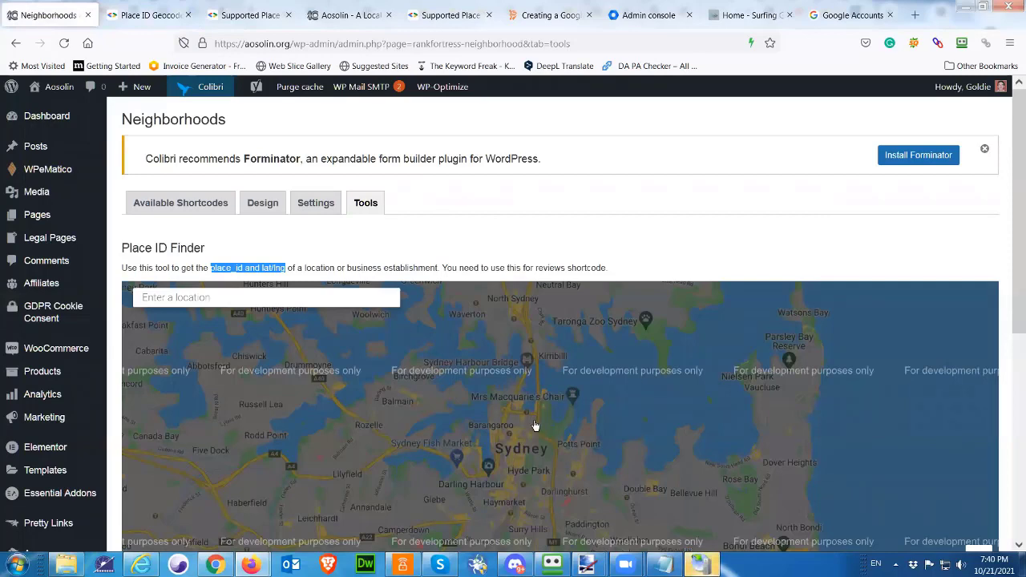
{"action": "scroll", "coordinate": [662, 413], "scroll_direction": "down", "scroll_amount": 3}
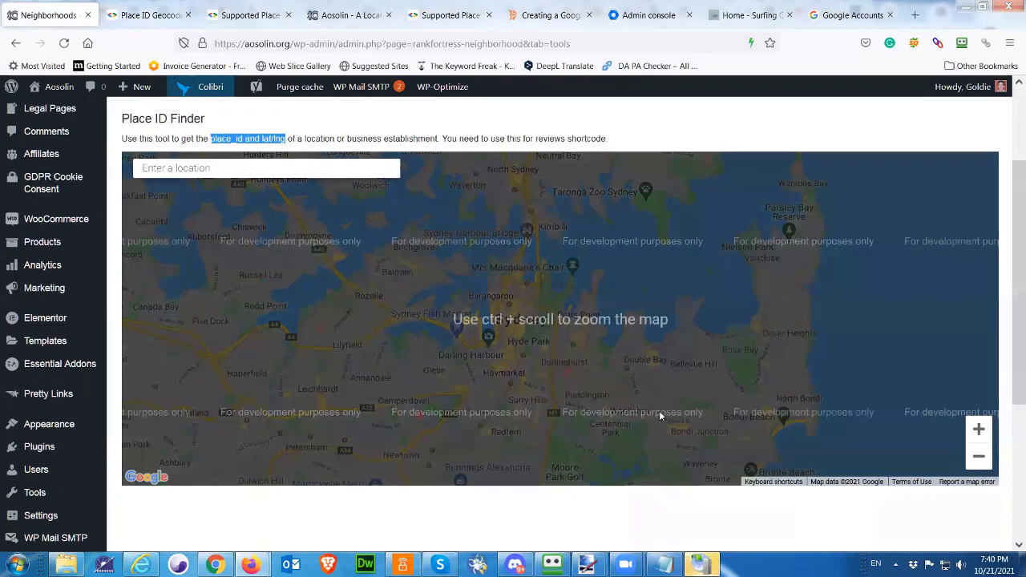
{"action": "scroll", "coordinate": [659, 412], "scroll_direction": "down", "scroll_amount": 2}
{"action": "scroll", "coordinate": [659, 412], "scroll_direction": "up", "scroll_amount": 5}
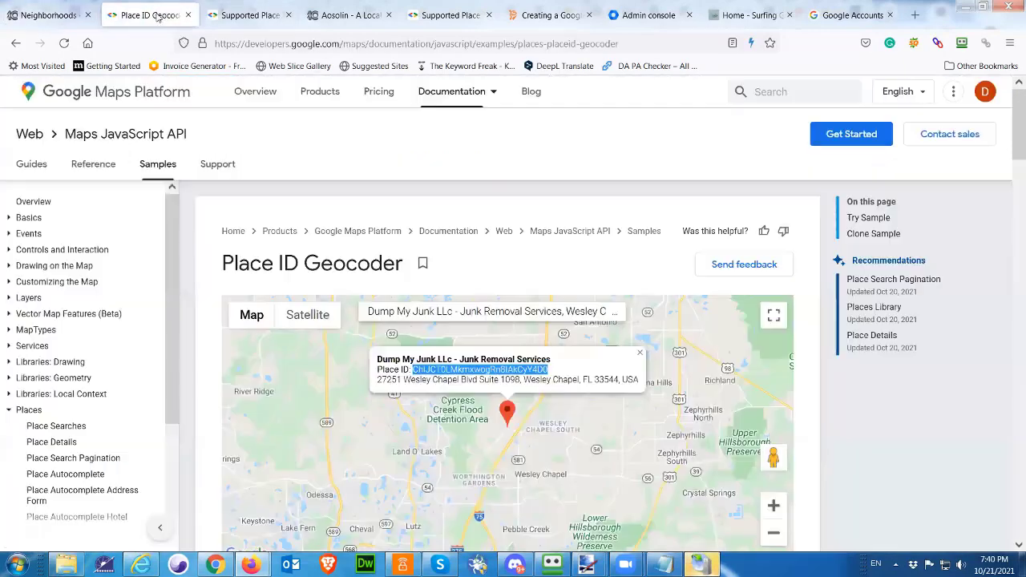
{"action": "left_click", "coordinate": [157, 16]}
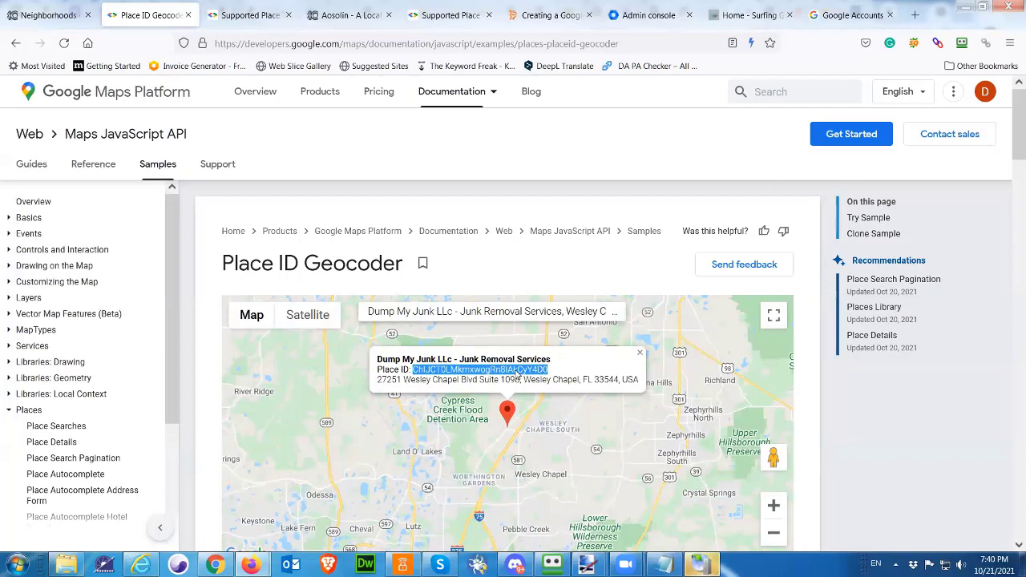
{"action": "scroll", "coordinate": [514, 282], "scroll_direction": "down", "scroll_amount": 3}
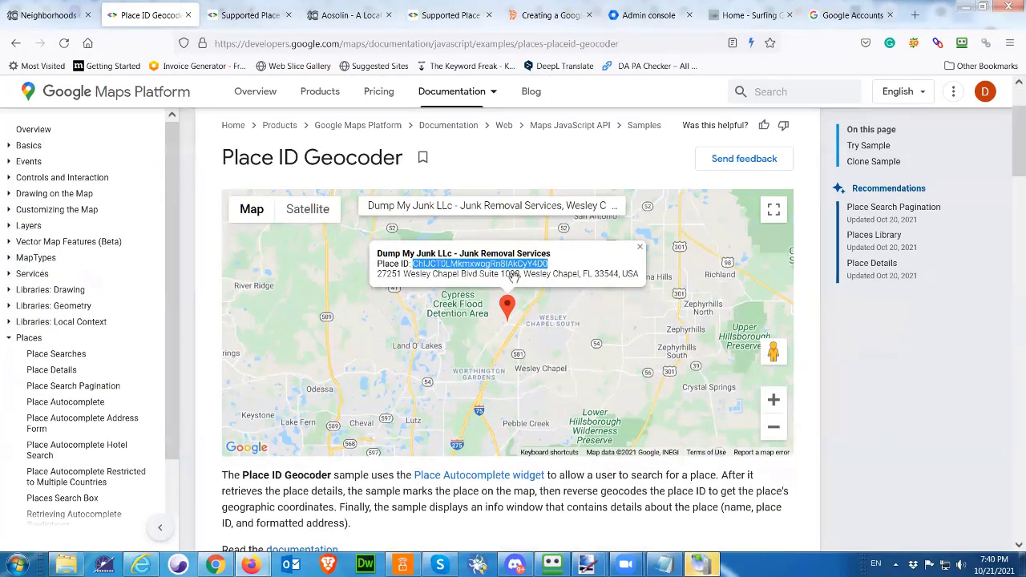
{"action": "left_click", "coordinate": [67, 18]}
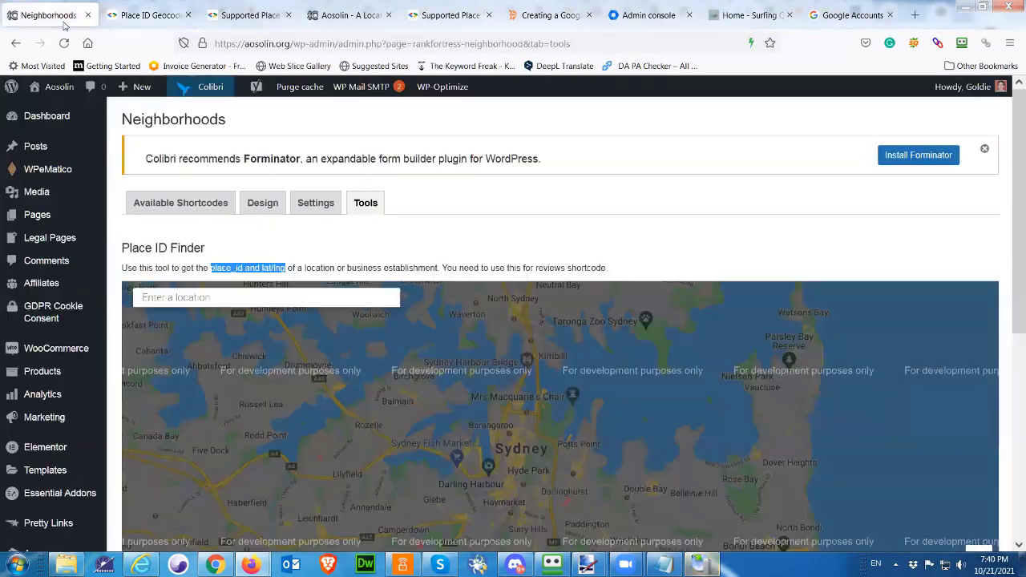
{"action": "left_click", "coordinate": [313, 204]}
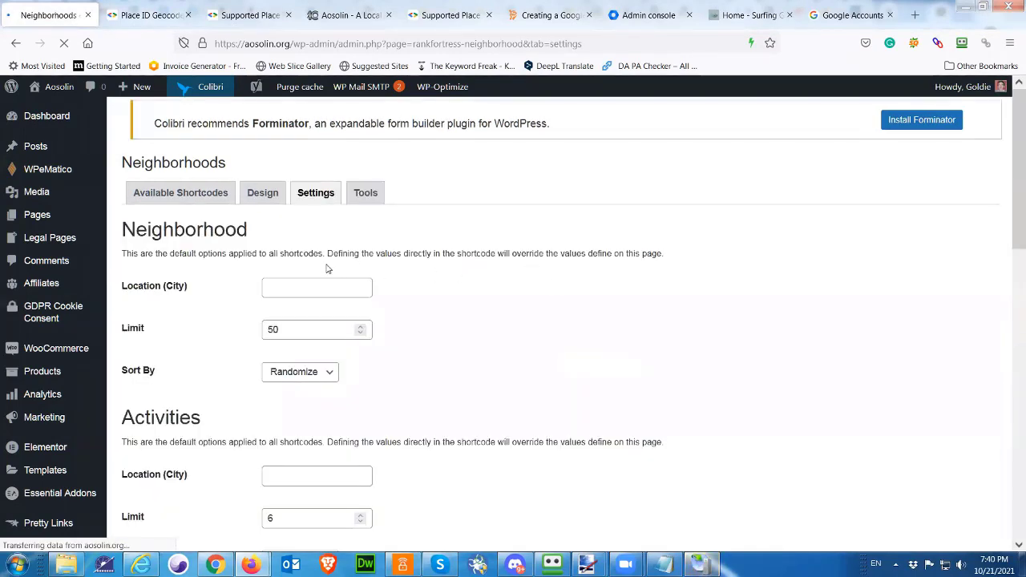
- Clear the Place ID selection in the geocoder, then bring up the Supported Place types page
{"action": "left_click", "coordinate": [145, 16]}
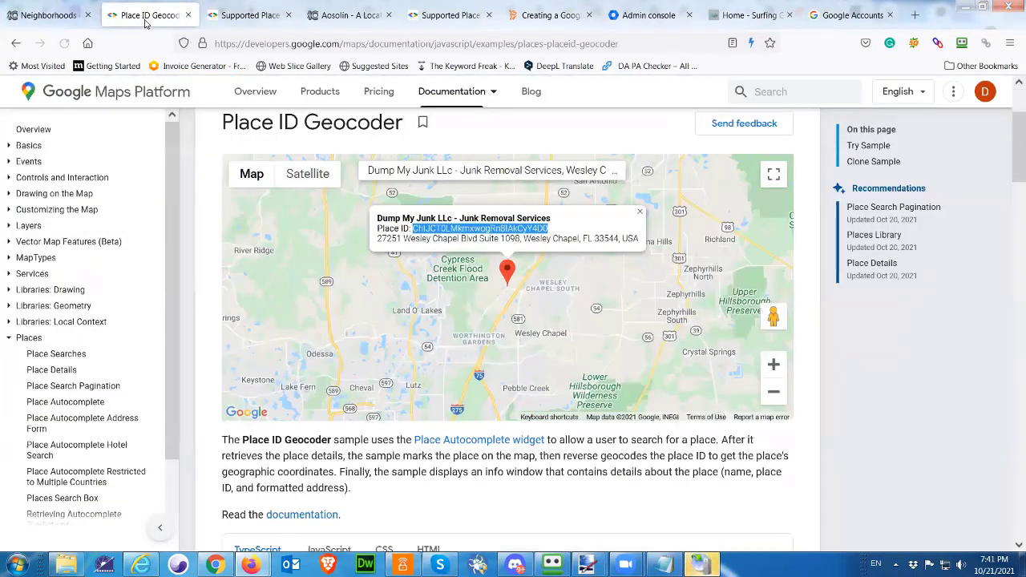
{"action": "left_click", "coordinate": [510, 274]}
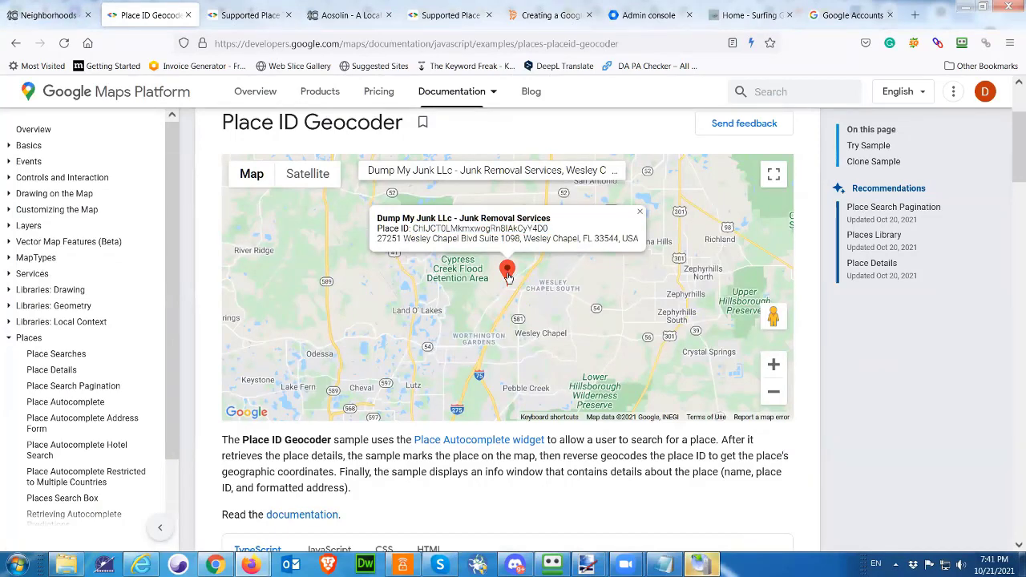
{"action": "scroll", "coordinate": [508, 277], "scroll_direction": "up", "scroll_amount": 3}
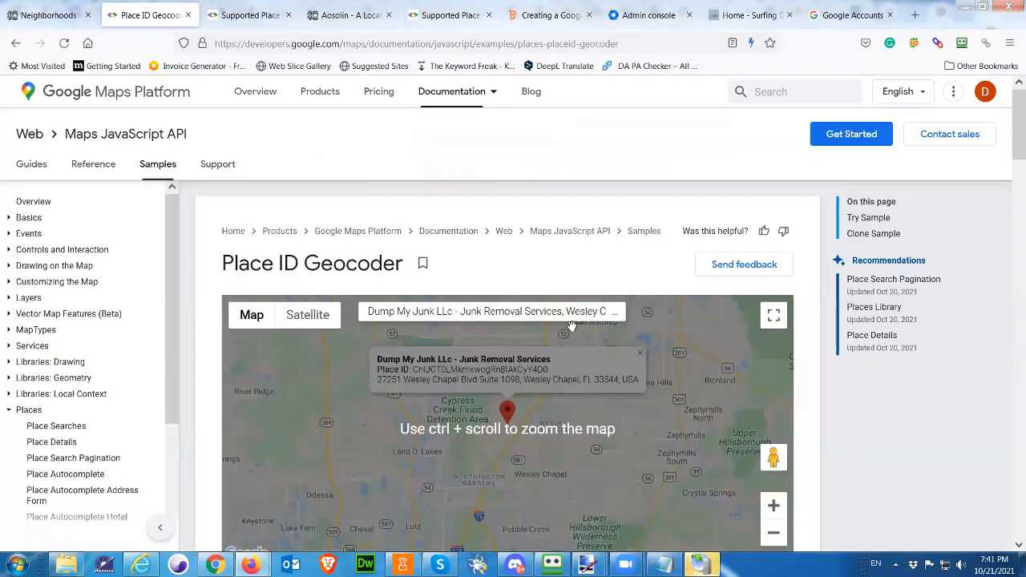
{"action": "mouse_move", "coordinate": [475, 94]}
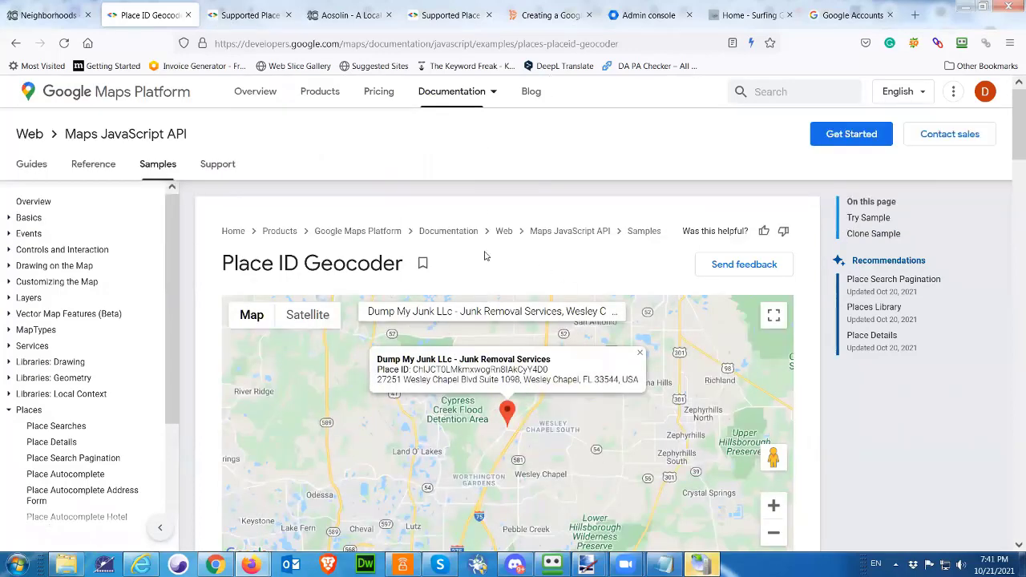
{"action": "left_click", "coordinate": [245, 14]}
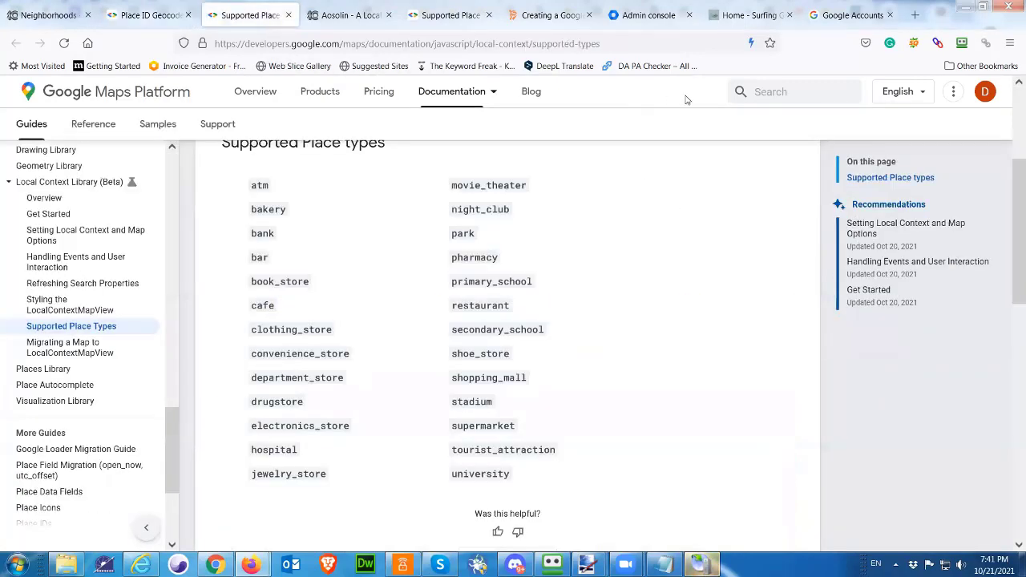
- From the Google home page, search for 'maps' and open the Google Maps result
{"action": "left_click", "coordinate": [850, 14]}
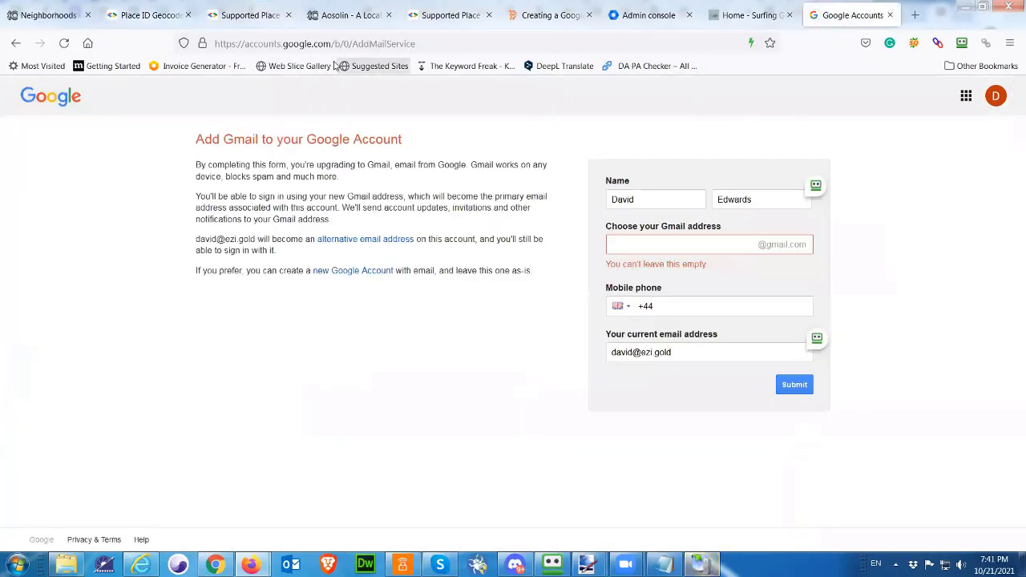
{"action": "left_click", "coordinate": [237, 43]}
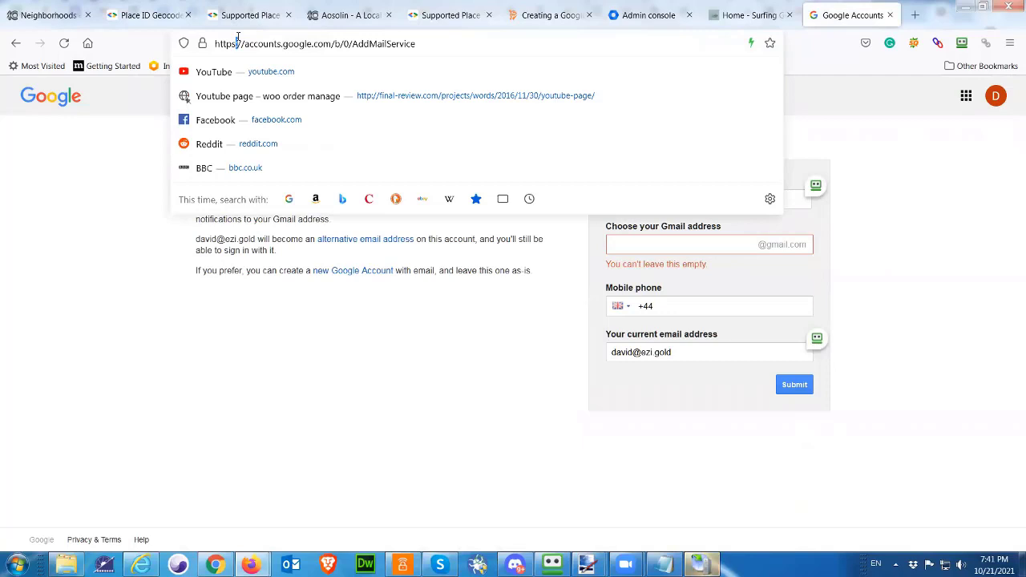
{"action": "left_click", "coordinate": [87, 44]}
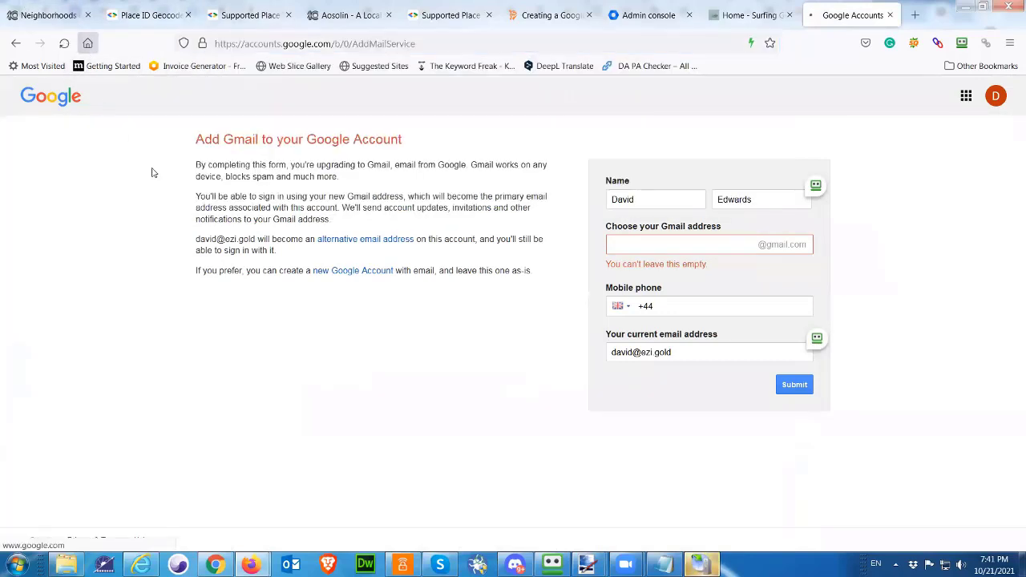
{"action": "left_click", "coordinate": [427, 249]}
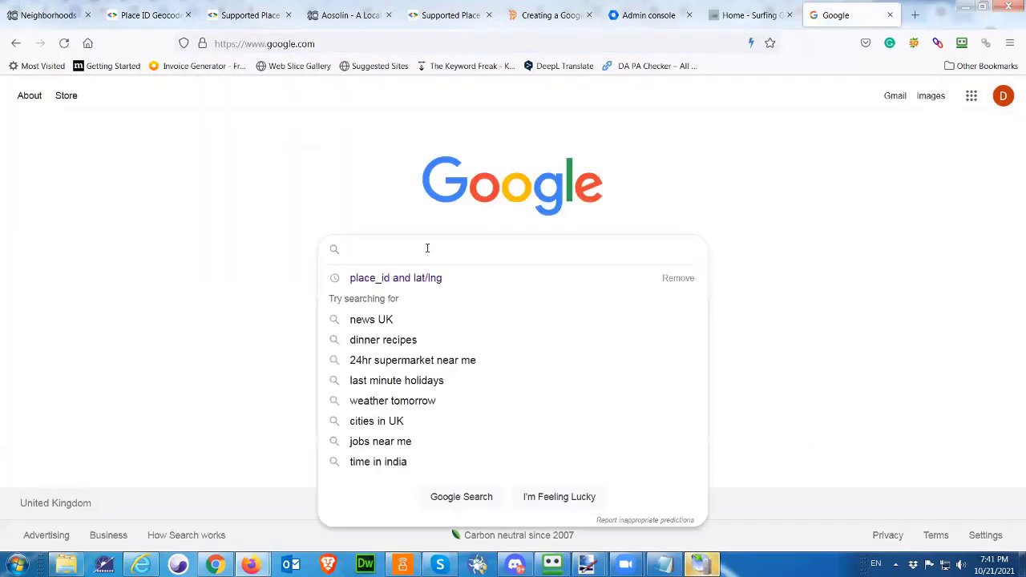
{"action": "type", "text": "masp"}
{"action": "key", "text": "BackSpace"}
{"action": "key", "text": "BackSpace"}
{"action": "type", "text": "ps"}
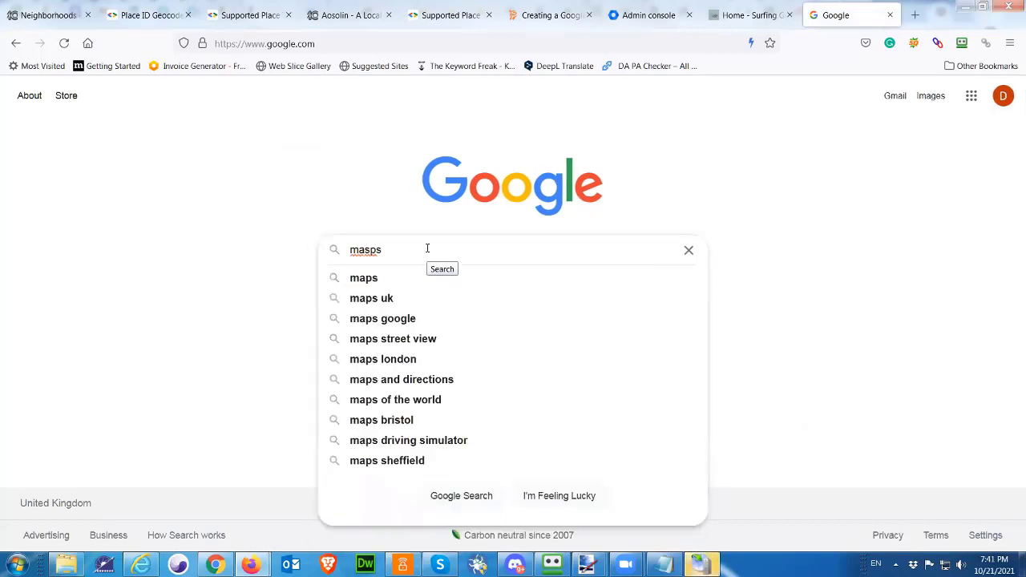
{"action": "left_click", "coordinate": [380, 280]}
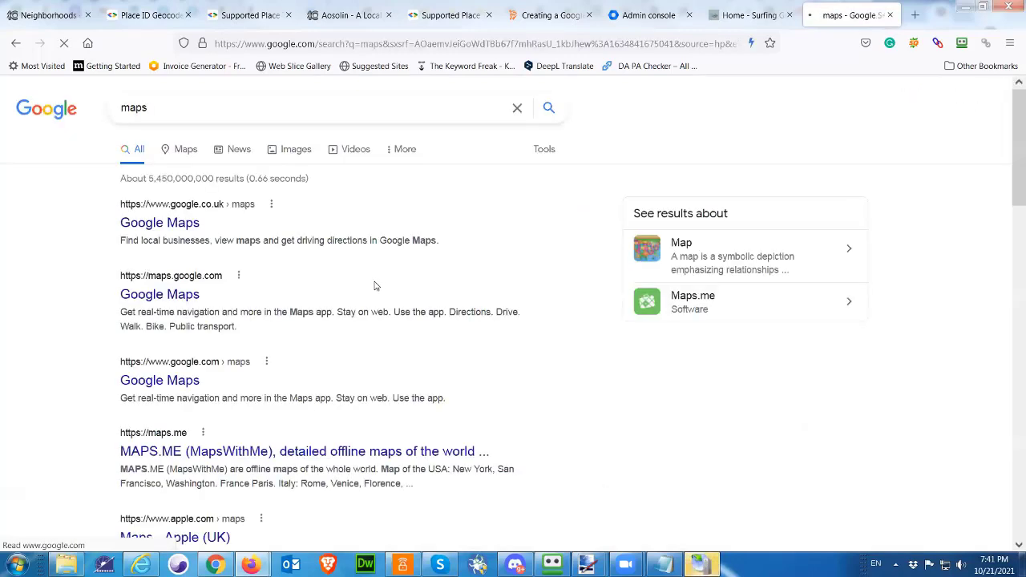
{"action": "left_click", "coordinate": [223, 207]}
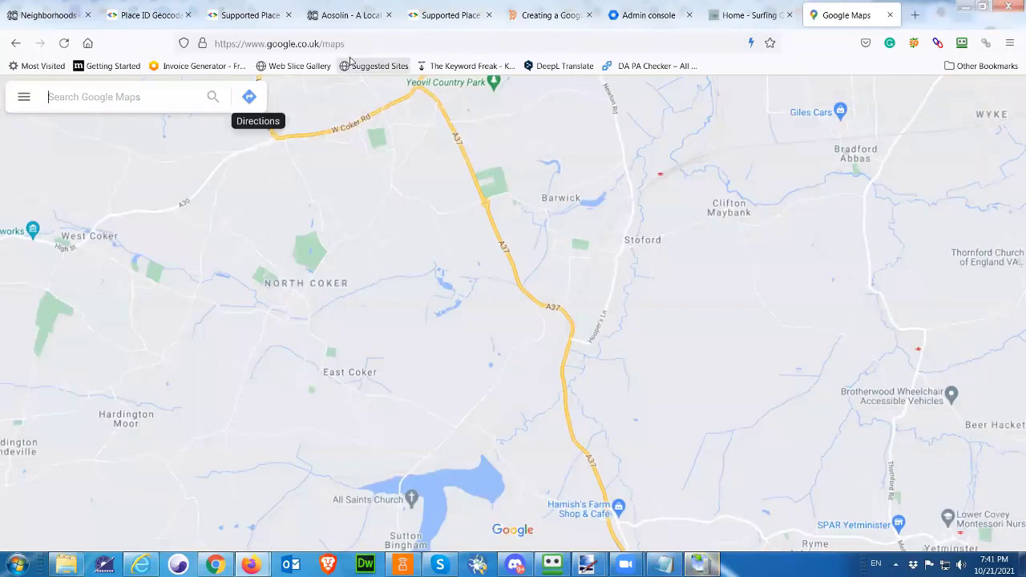
- Search 'dumpmy' in Google Maps and open the Dump My Junk LLC Tampa listing
{"action": "left_click", "coordinate": [12, 44]}
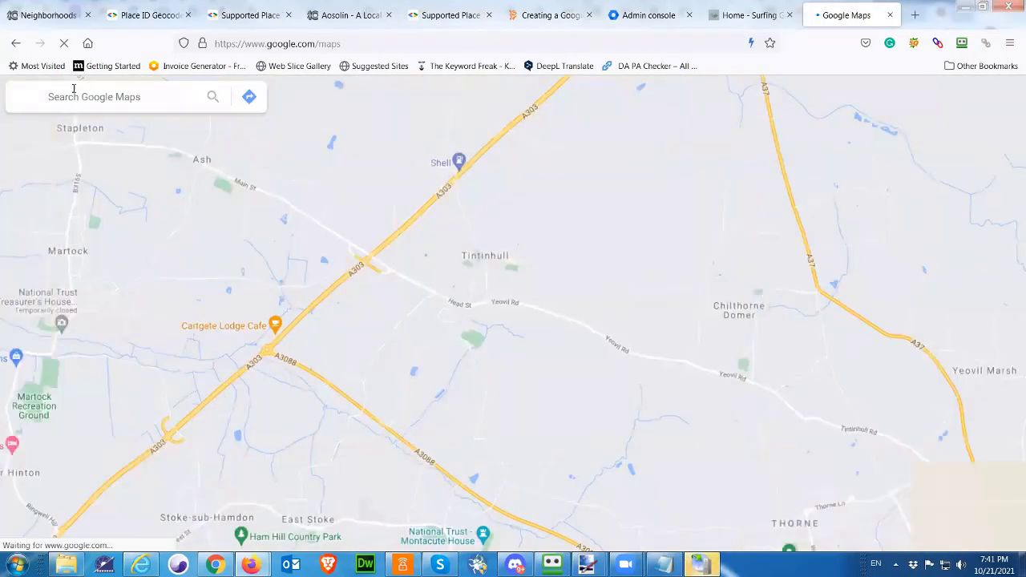
{"action": "type", "text": "d"}
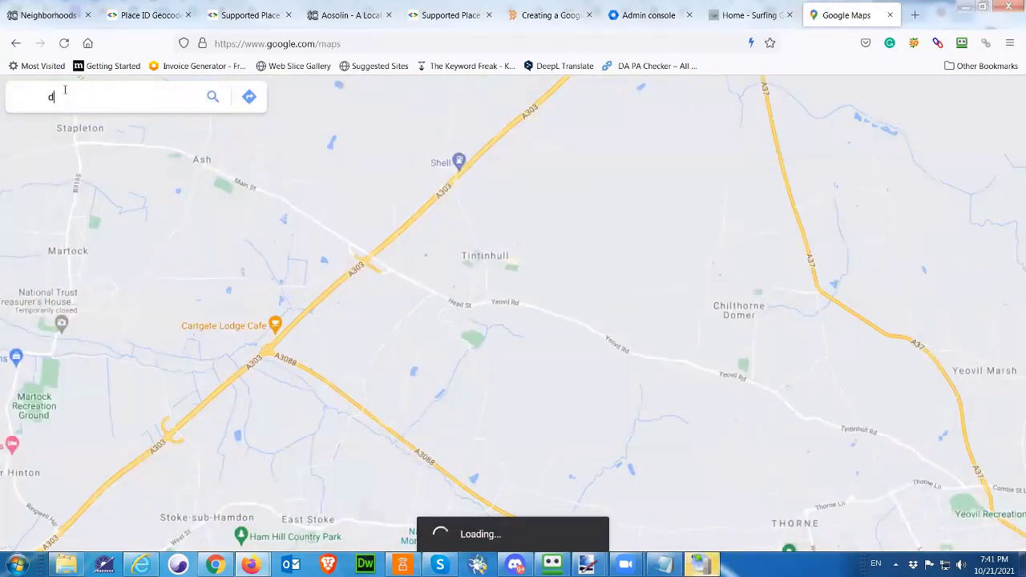
{"action": "type", "text": "umpmy junk"}
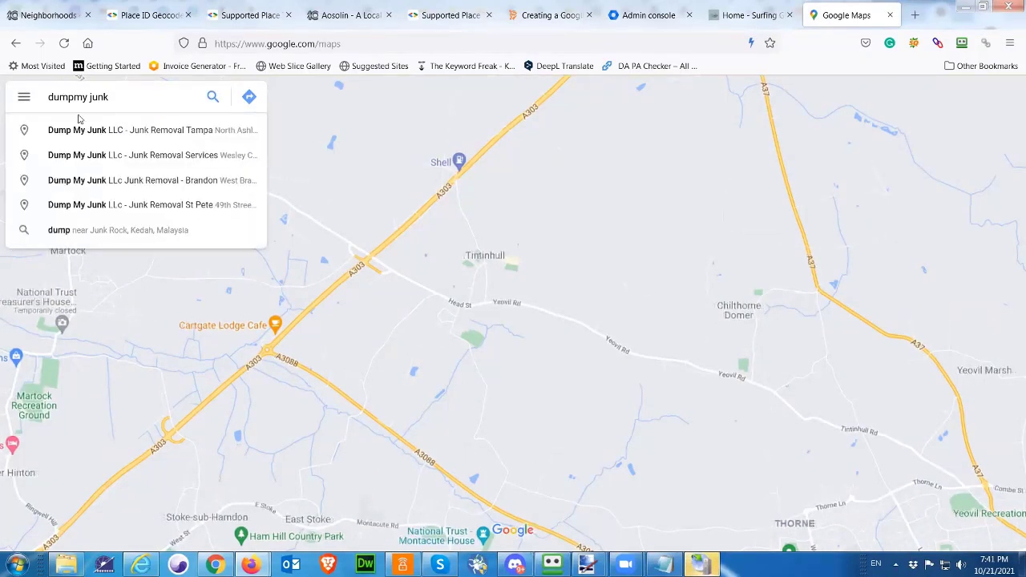
{"action": "left_click", "coordinate": [100, 131]}
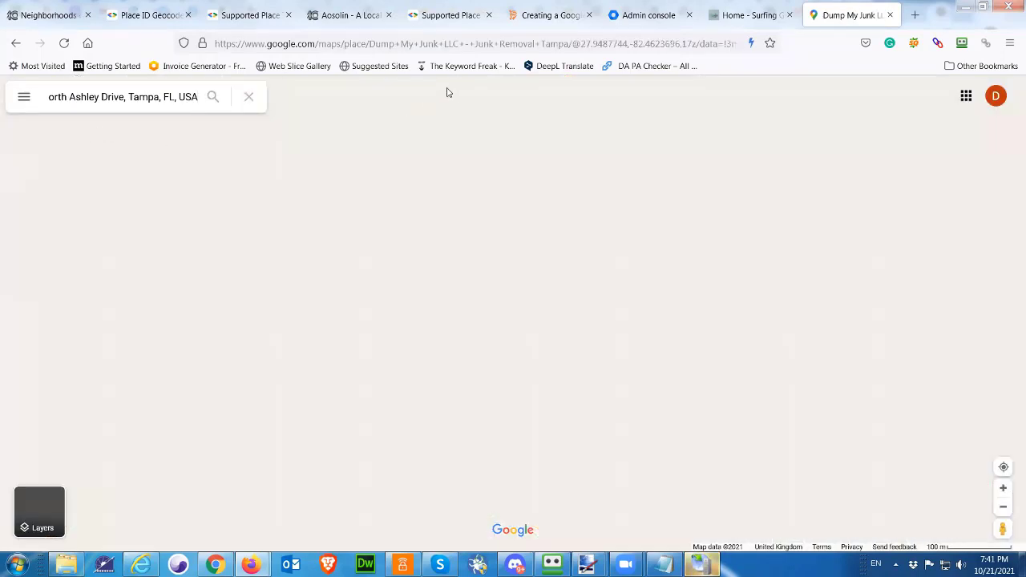
- Select the coordinates 27.9487744,-82.4623696 in the address bar, then return to Neighborhoods settings
{"action": "left_click", "coordinate": [680, 44]}
{"action": "left_click_drag", "start_coordinate": [680, 44], "coordinate": [578, 44]}
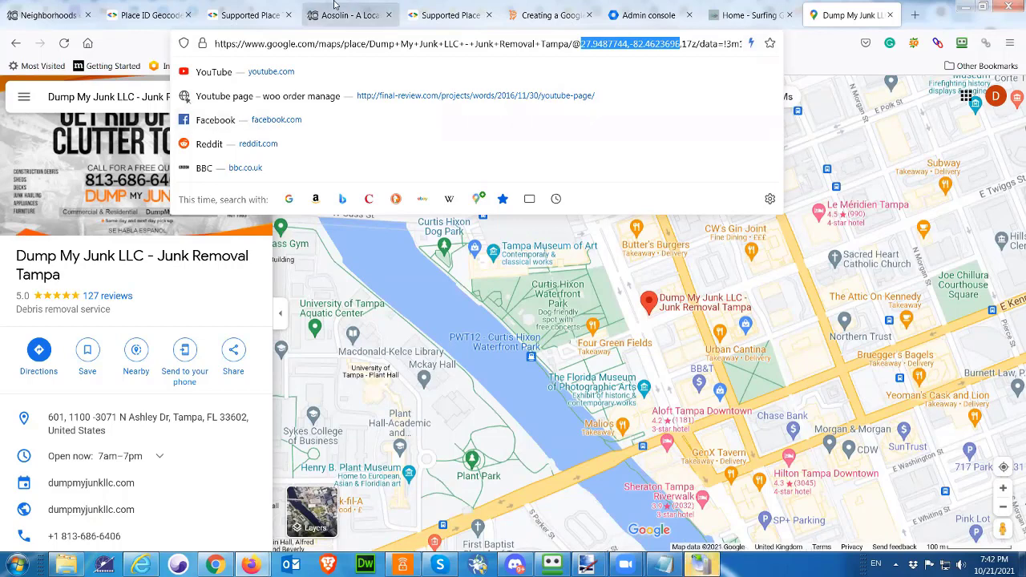
{"action": "left_click", "coordinate": [44, 15]}
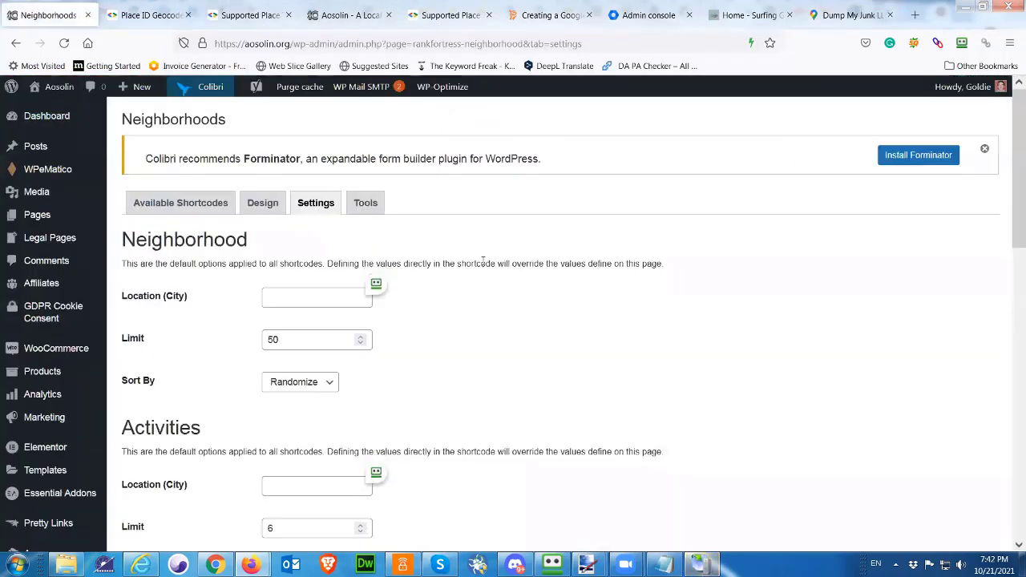
- Review the Neighborhoods Place ID Finder tool, then switch to the geocoder showing Dump My Junk's Place ID
{"action": "left_click", "coordinate": [366, 203]}
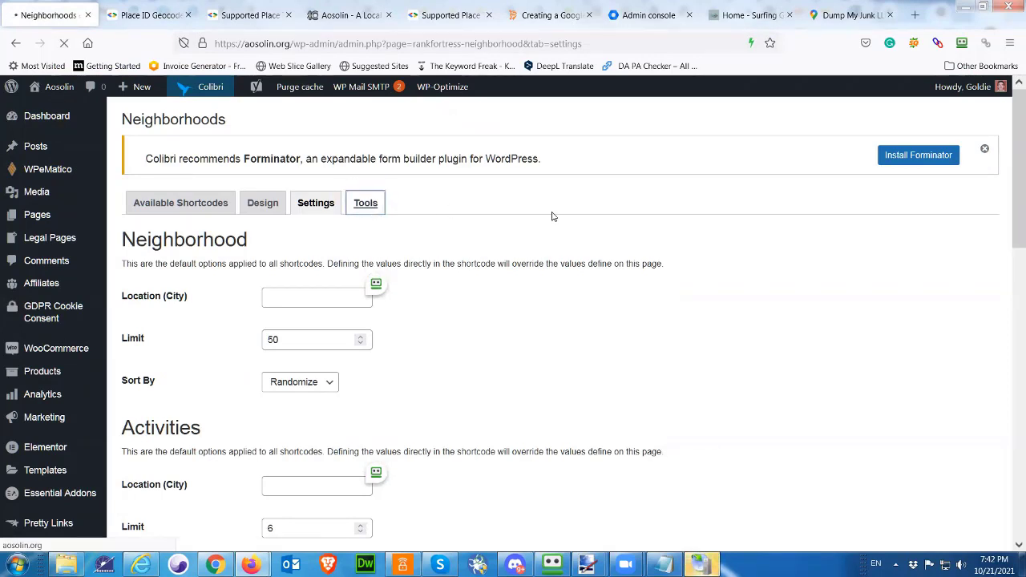
{"action": "scroll", "coordinate": [551, 216], "scroll_direction": "down", "scroll_amount": 4}
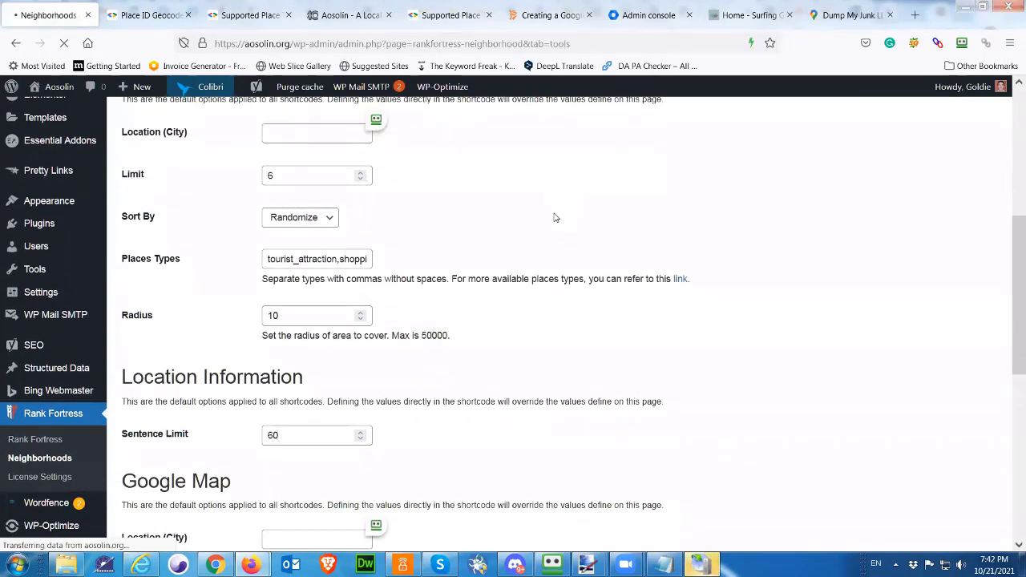
{"action": "scroll", "coordinate": [553, 217], "scroll_direction": "up", "scroll_amount": 2}
{"action": "scroll", "coordinate": [553, 217], "scroll_direction": "up", "scroll_amount": 5}
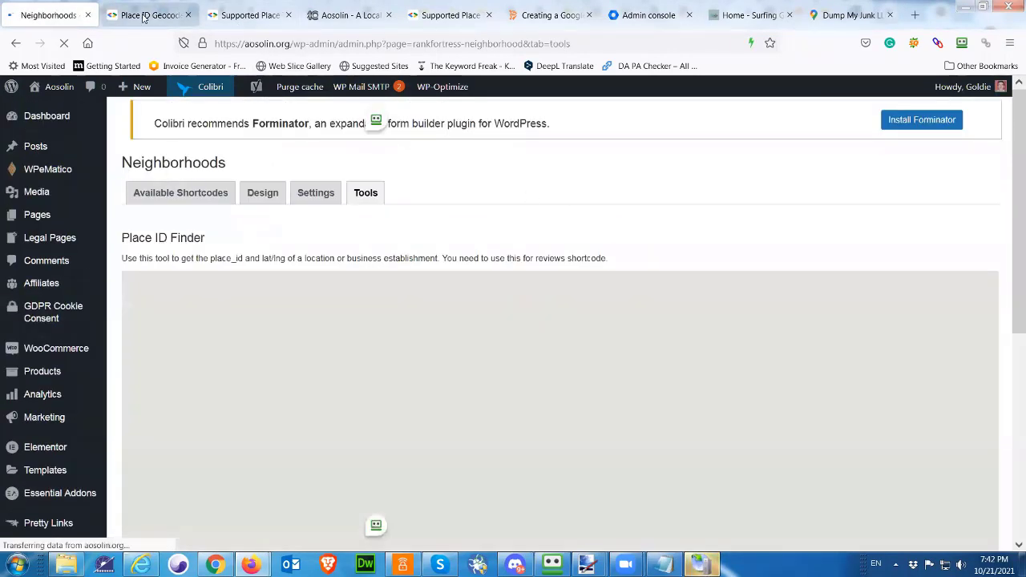
{"action": "left_click", "coordinate": [143, 16]}
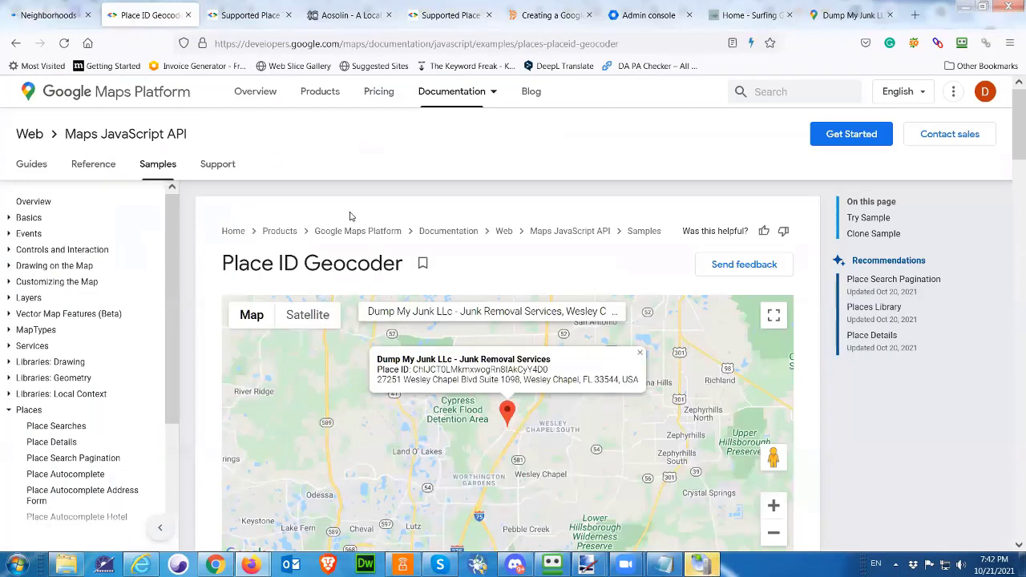
- Select the Place ID and coordinates 27.9487744,-82.4623696, then open Neighborhoods Available Shortcodes
{"action": "left_click_drag", "start_coordinate": [553, 372], "coordinate": [413, 373]}
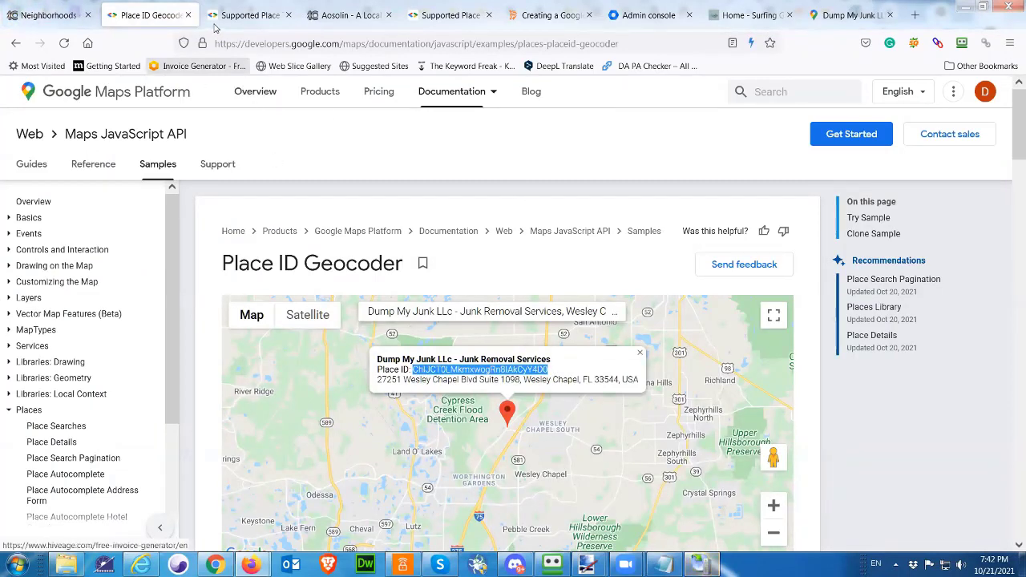
{"action": "left_click", "coordinate": [850, 17]}
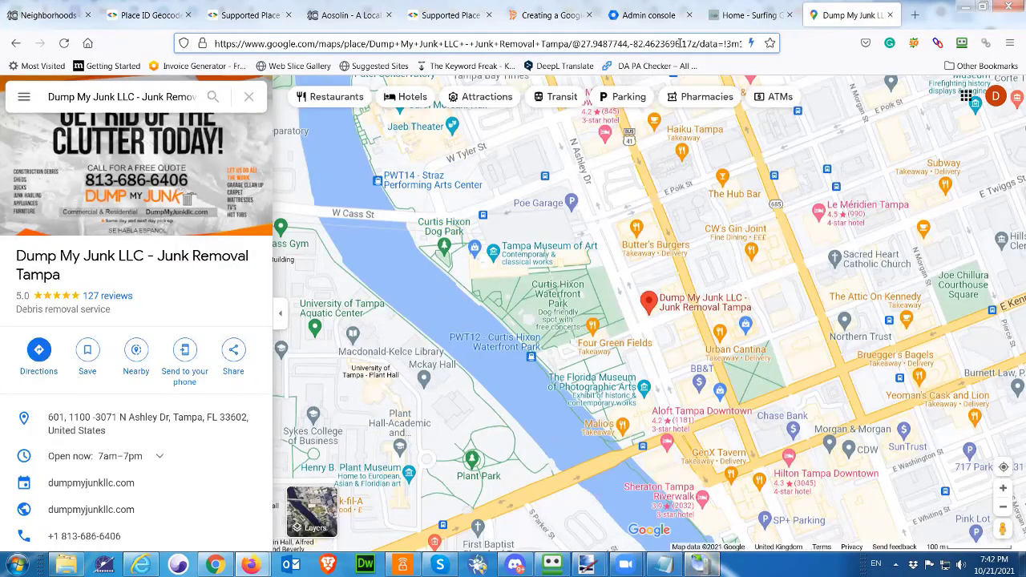
{"action": "left_click_drag", "start_coordinate": [679, 44], "coordinate": [664, 44]}
{"action": "left_click_drag", "start_coordinate": [600, 43], "coordinate": [580, 43]}
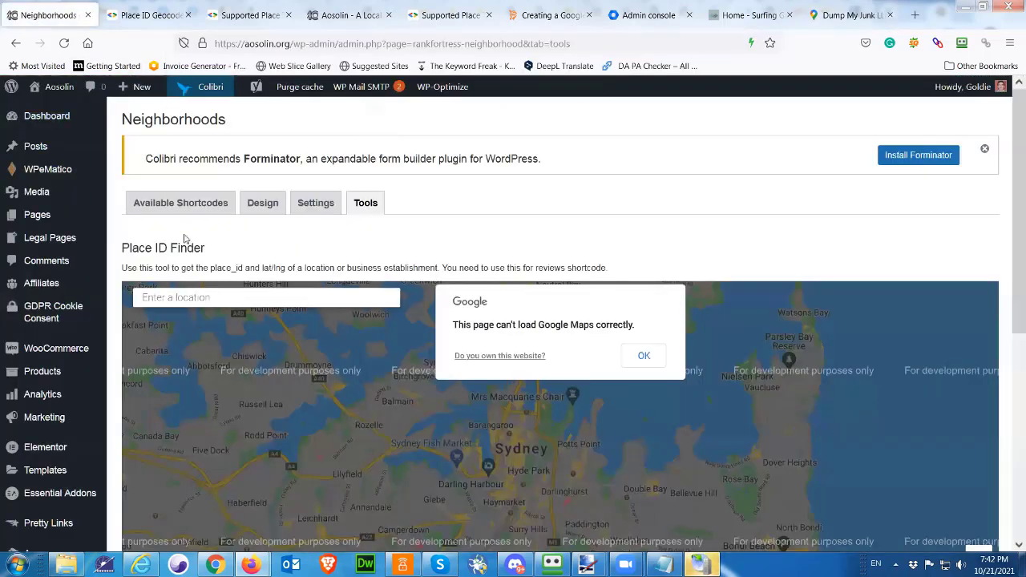
{"action": "left_click", "coordinate": [33, 17]}
{"action": "left_click", "coordinate": [199, 206]}
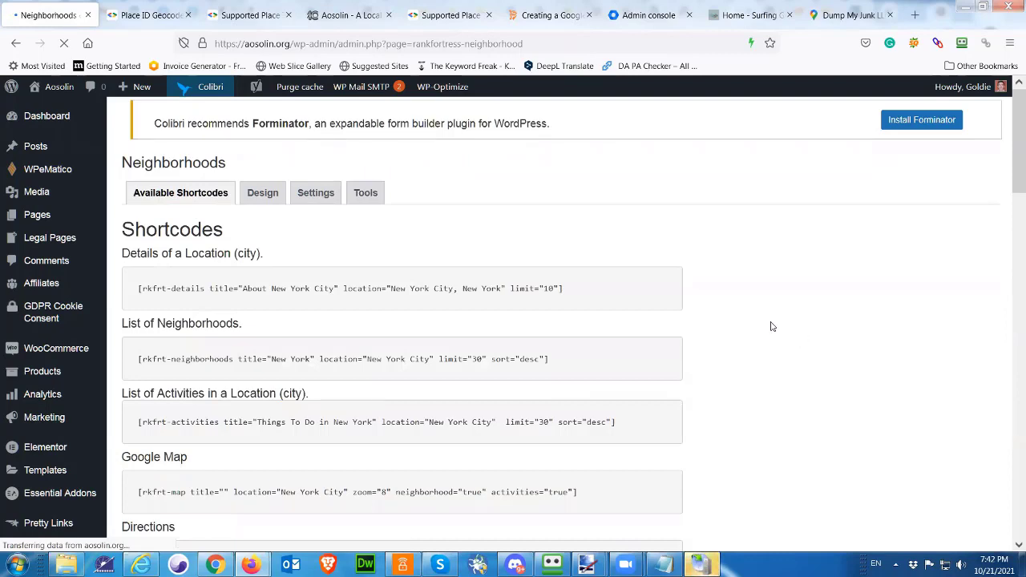
- Open the All Posts list in a new browser tab from the Posts sidebar menu
{"action": "scroll", "coordinate": [772, 328], "scroll_direction": "down", "scroll_amount": 3}
{"action": "scroll", "coordinate": [772, 333], "scroll_direction": "up", "scroll_amount": 2}
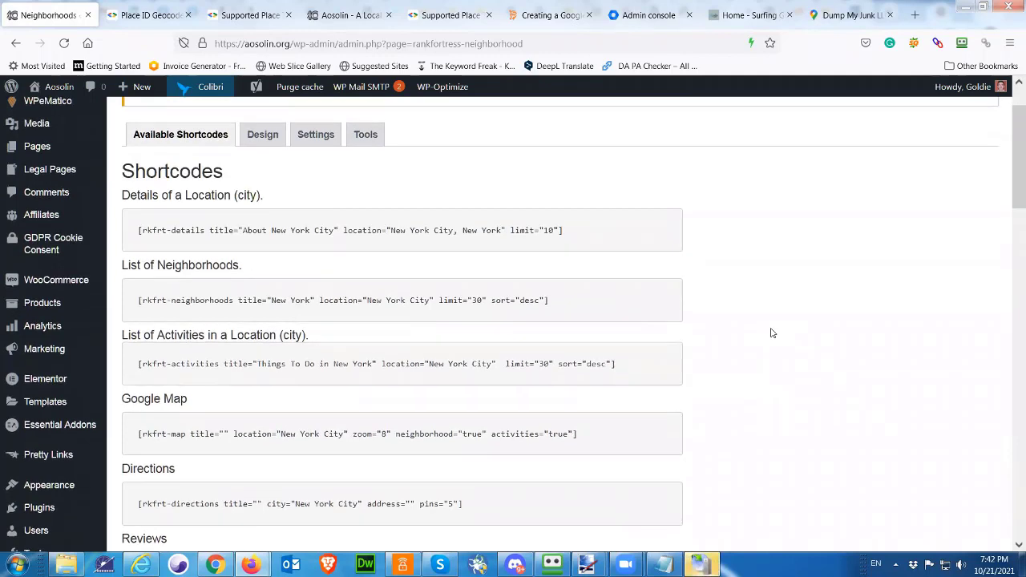
{"action": "scroll", "coordinate": [772, 333], "scroll_direction": "up", "scroll_amount": 2}
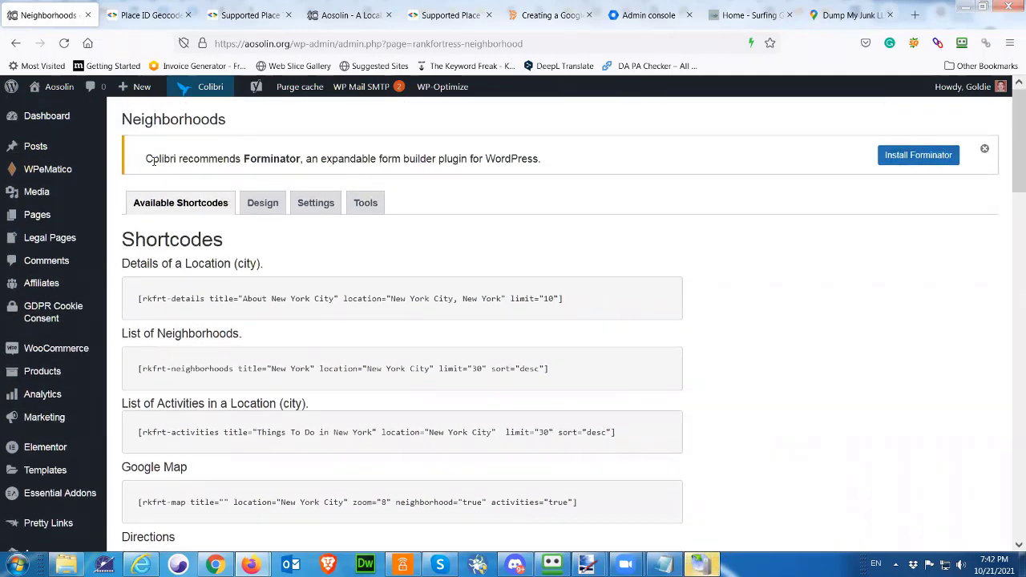
{"action": "mouse_move", "coordinate": [61, 206]}
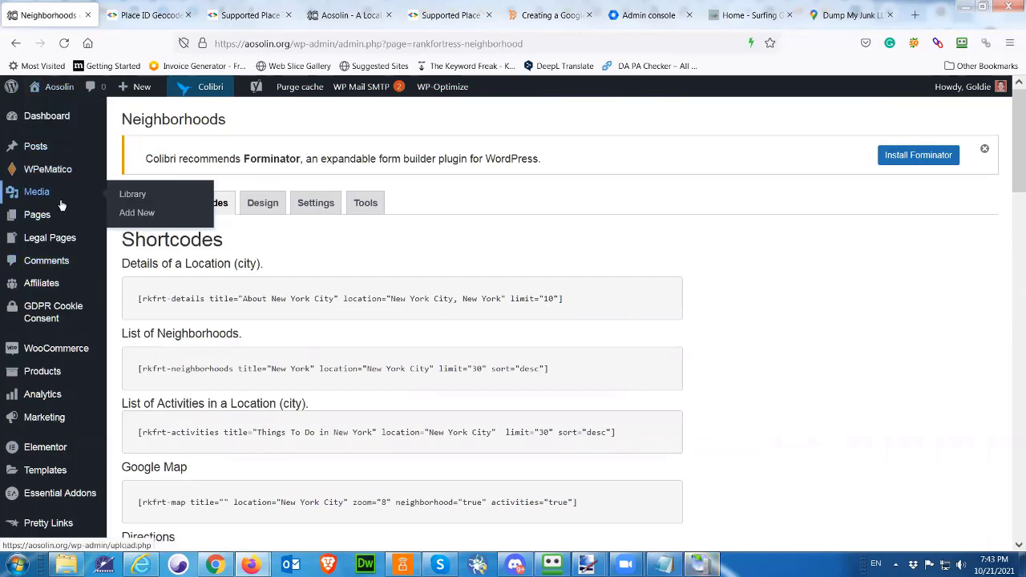
{"action": "mouse_move", "coordinate": [83, 163]}
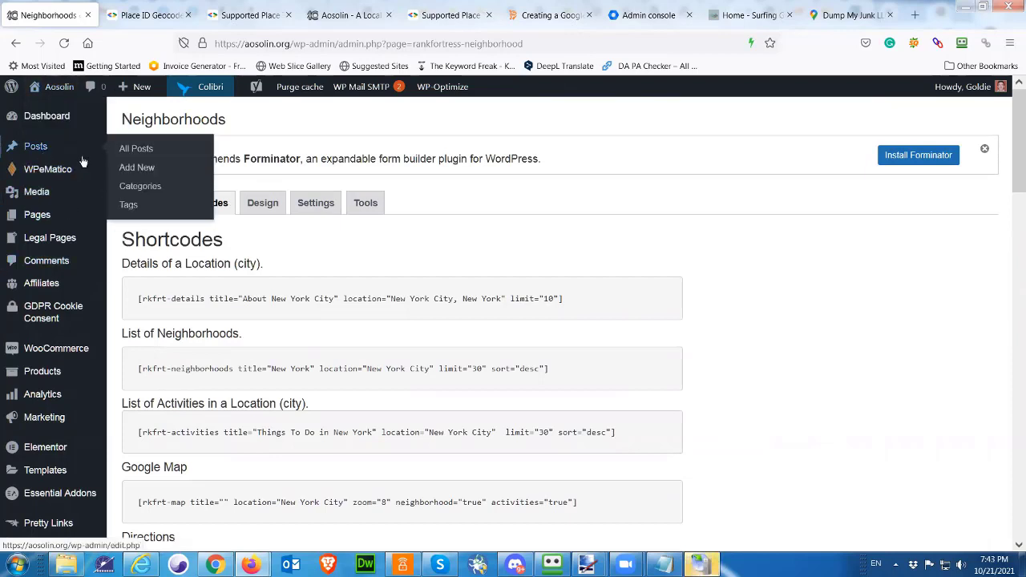
{"action": "right_click", "coordinate": [136, 155]}
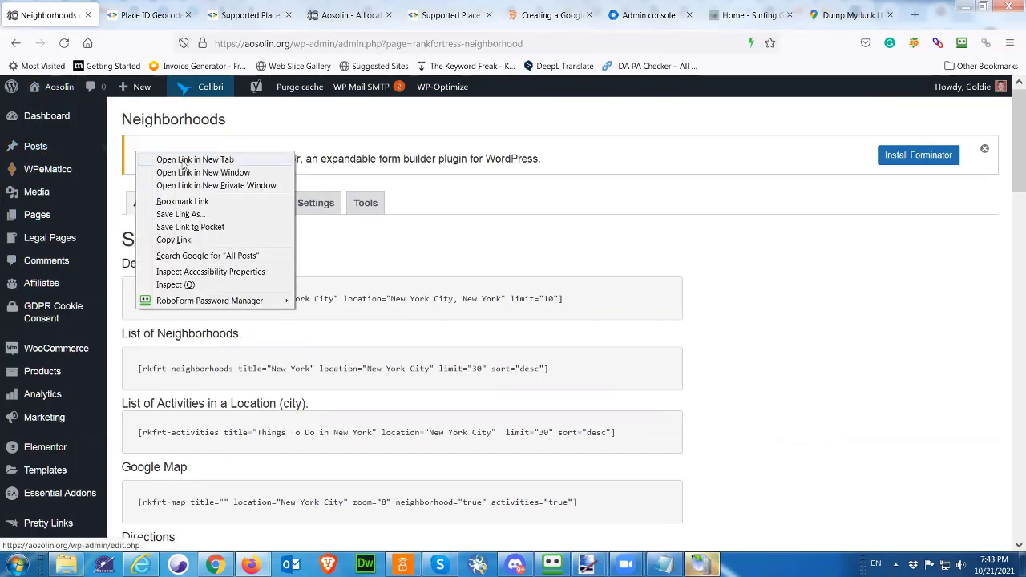
{"action": "left_click", "coordinate": [182, 160]}
- Back on the Neighborhoods shortcodes page, select and then deselect the Details of a Location shortcode
{"action": "left_click", "coordinate": [44, 15]}
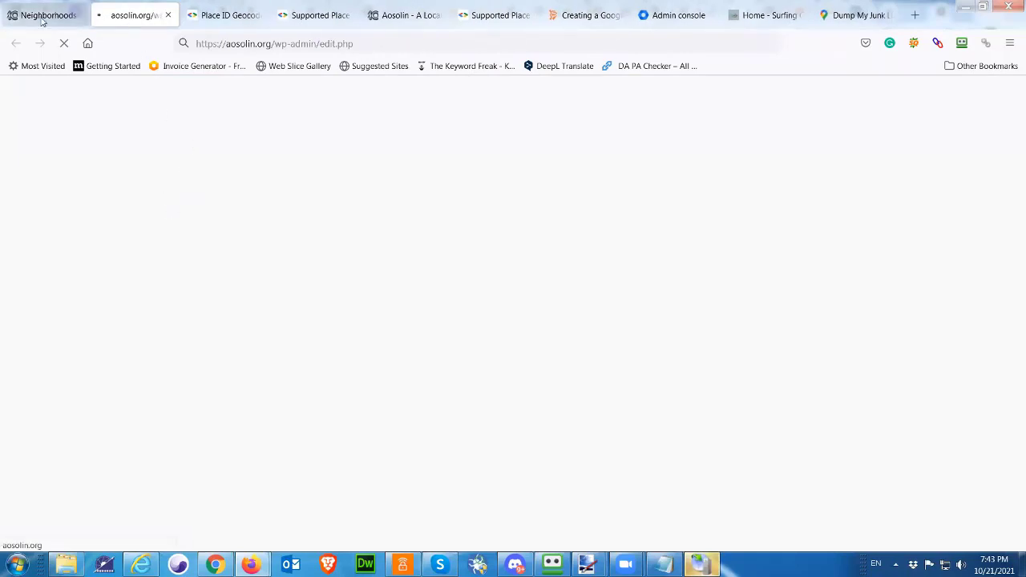
{"action": "left_click_drag", "start_coordinate": [567, 299], "coordinate": [142, 307]}
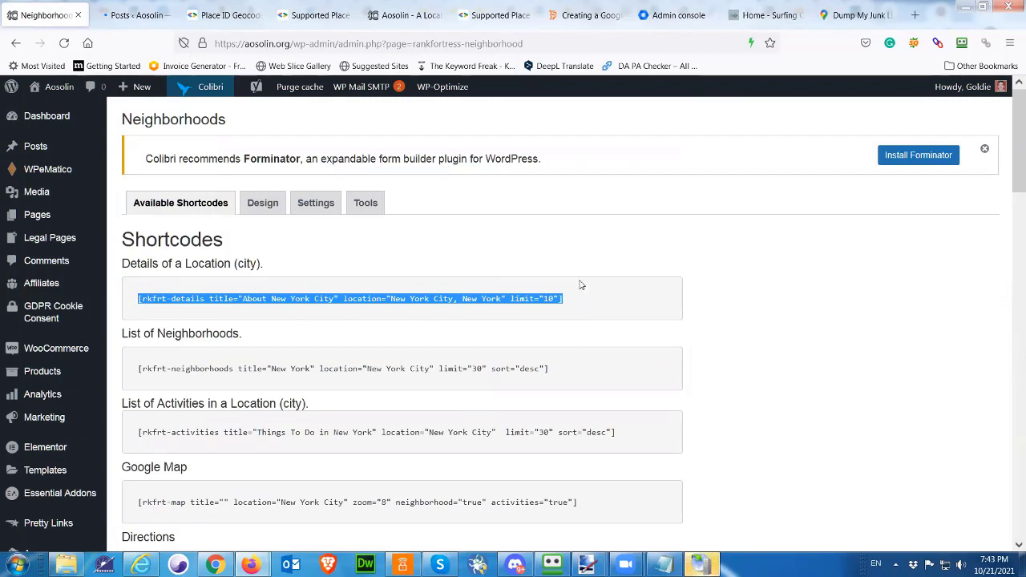
{"action": "left_click", "coordinate": [543, 226]}
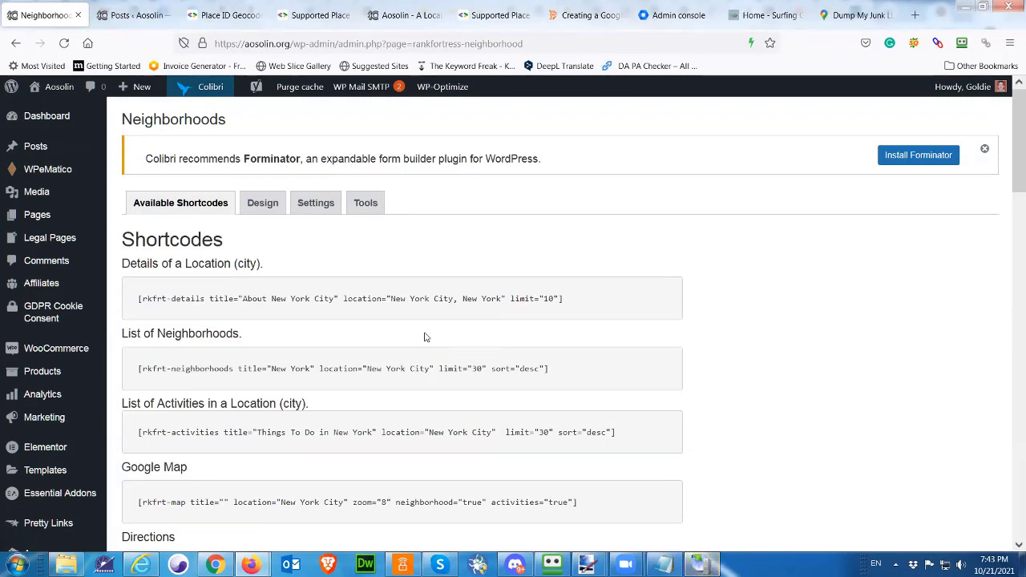
{"action": "left_click", "coordinate": [313, 206]}
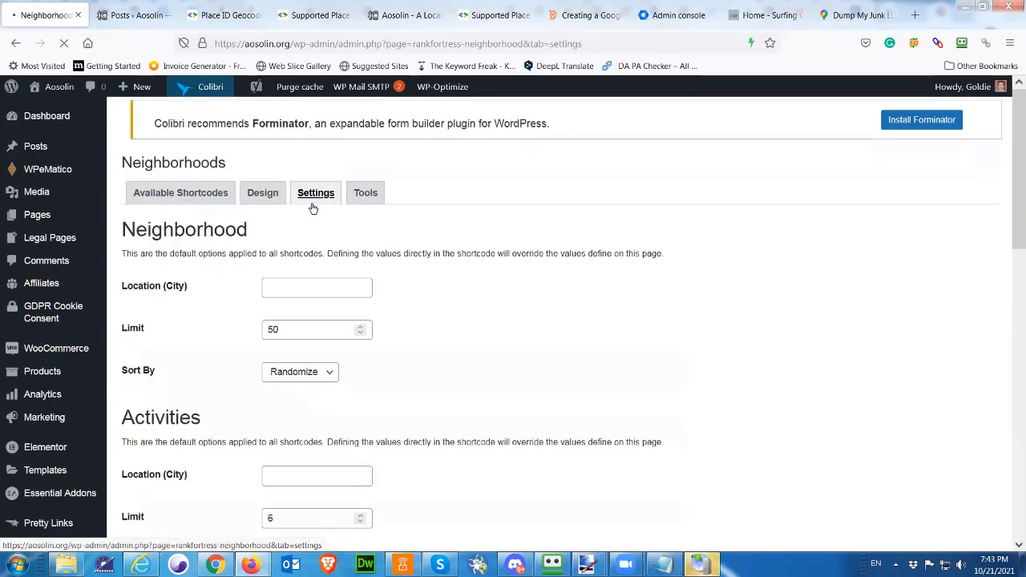
{"action": "scroll", "coordinate": [492, 355], "scroll_direction": "down", "scroll_amount": 15}
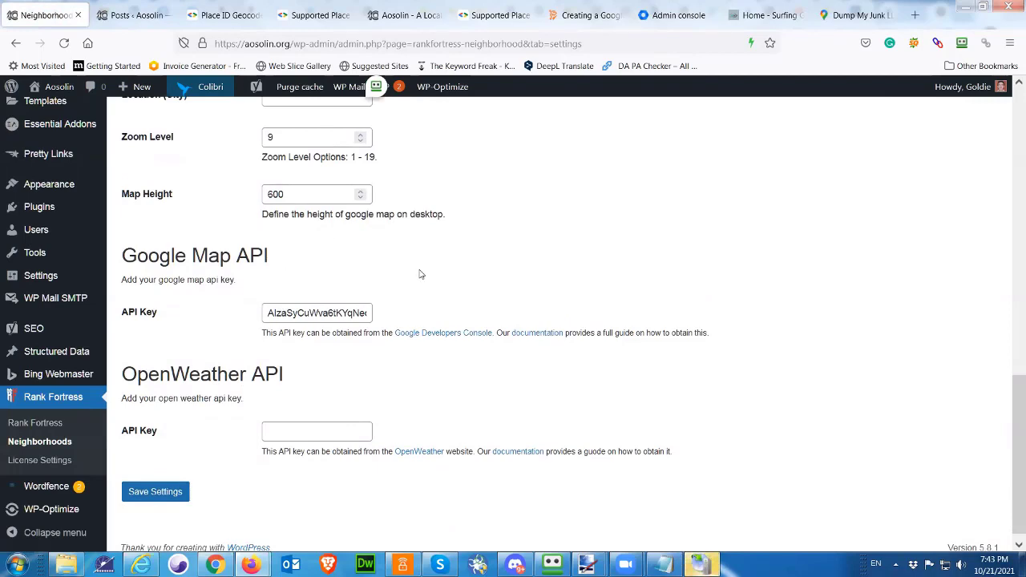
{"action": "scroll", "coordinate": [192, 153], "scroll_direction": "up", "scroll_amount": 15}
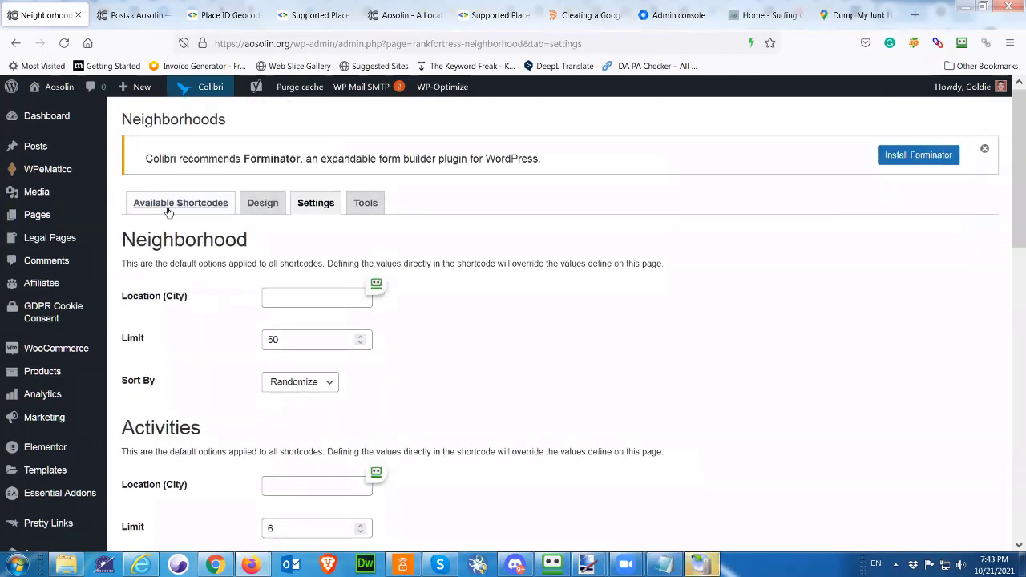
{"action": "left_click", "coordinate": [173, 206]}
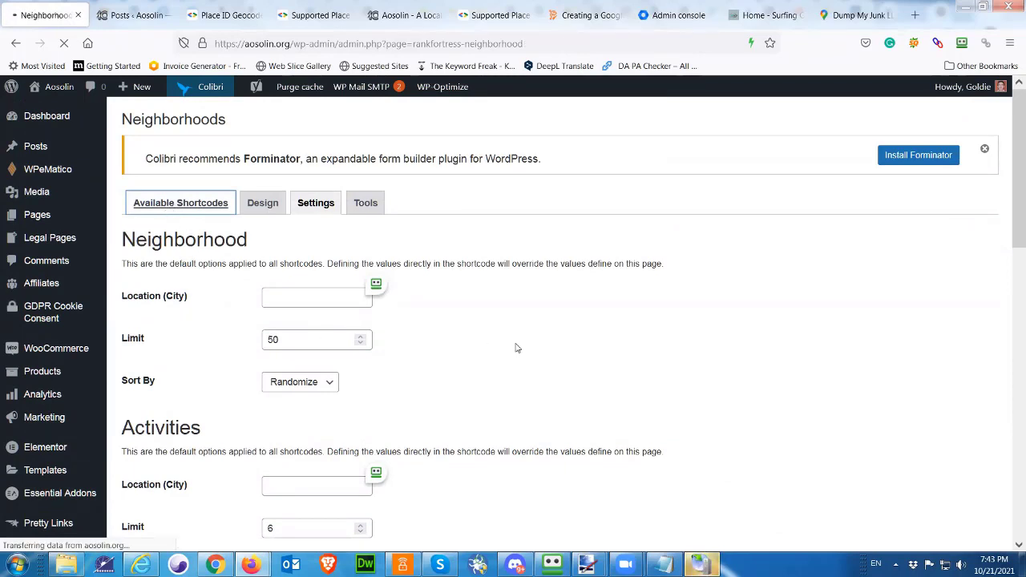
{"action": "scroll", "coordinate": [516, 348], "scroll_direction": "down", "scroll_amount": 4}
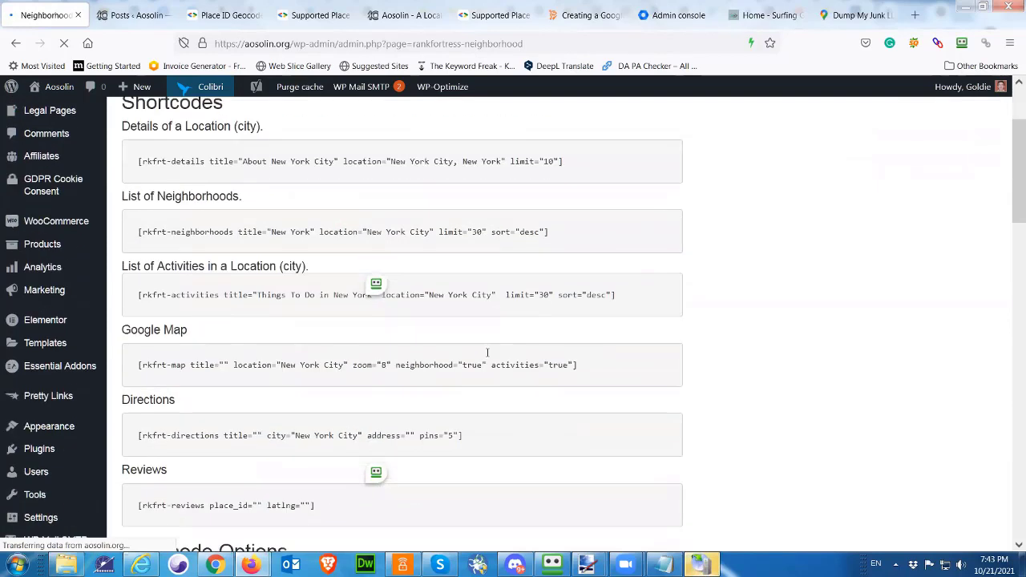
{"action": "scroll", "coordinate": [452, 348], "scroll_direction": "up", "scroll_amount": 4}
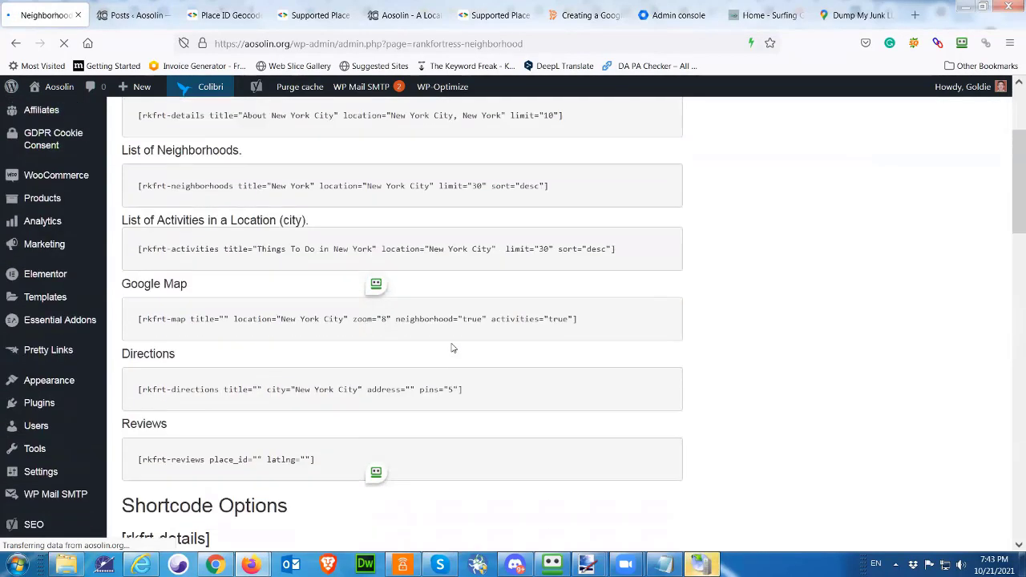
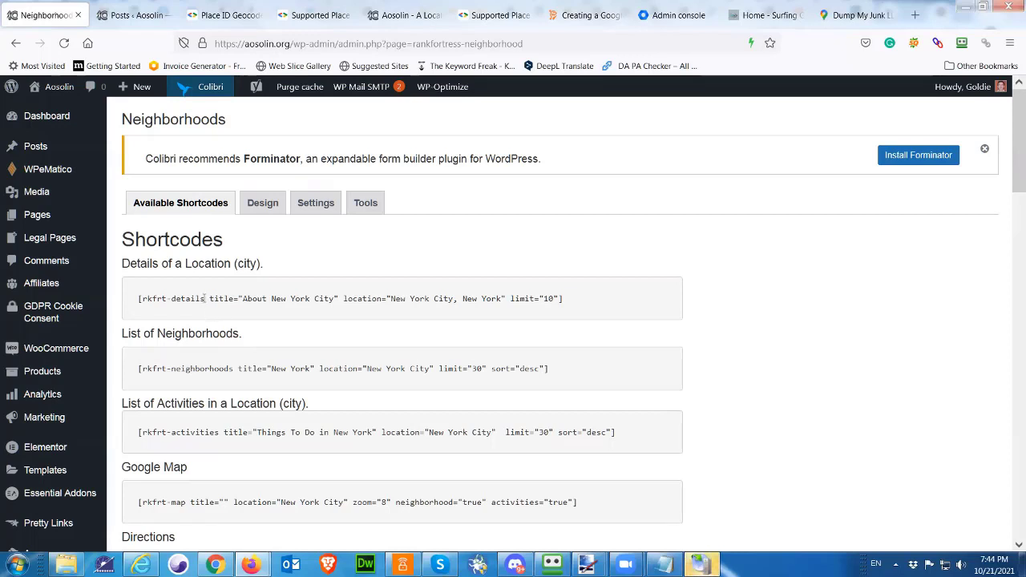
- Select the [rkfrt-details] shortcode name and its title, location and limit attributes
{"action": "left_click_drag", "start_coordinate": [205, 298], "coordinate": [138, 298]}
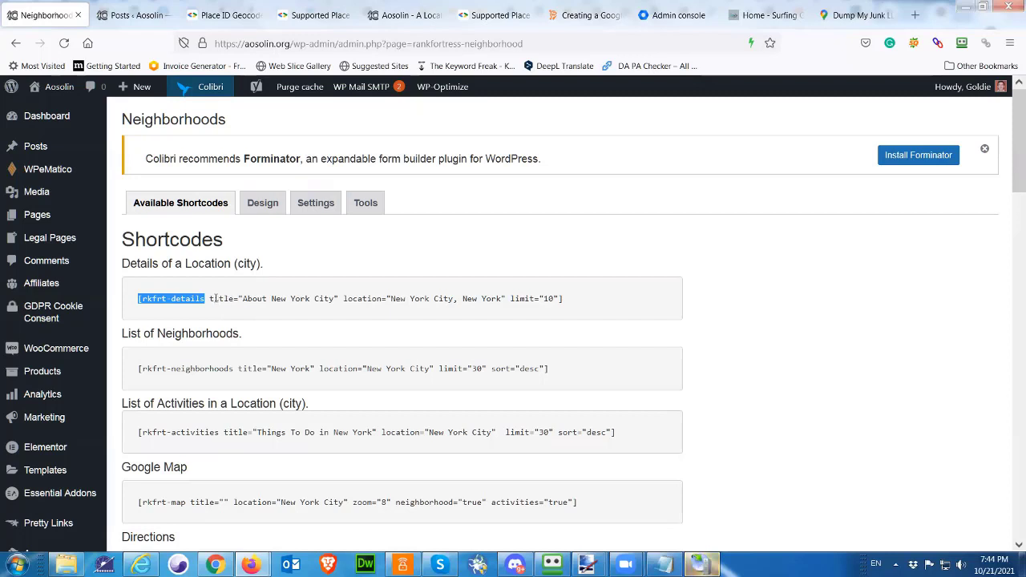
{"action": "left_click_drag", "start_coordinate": [210, 298], "coordinate": [560, 298]}
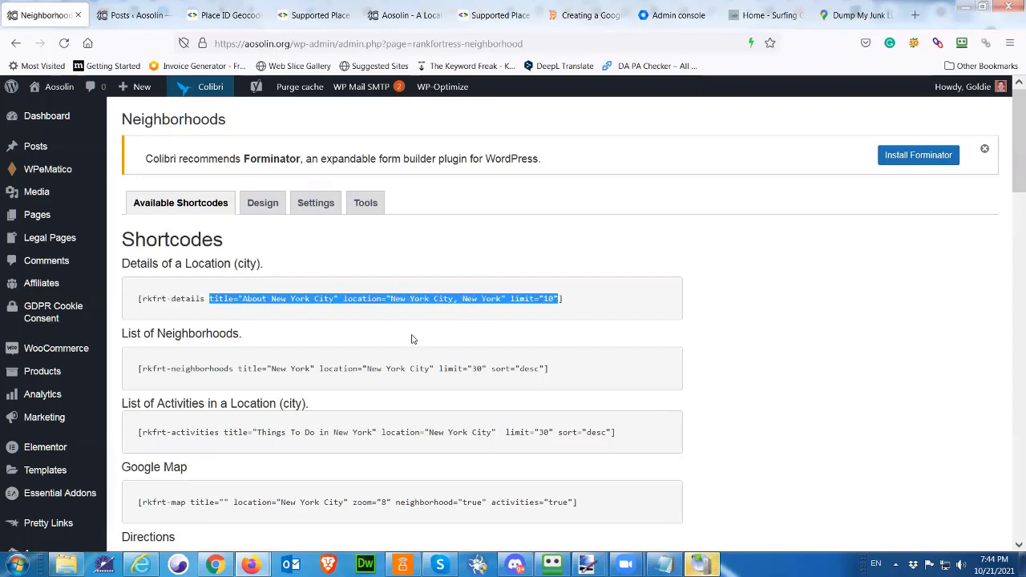
{"action": "left_click", "coordinate": [299, 330]}
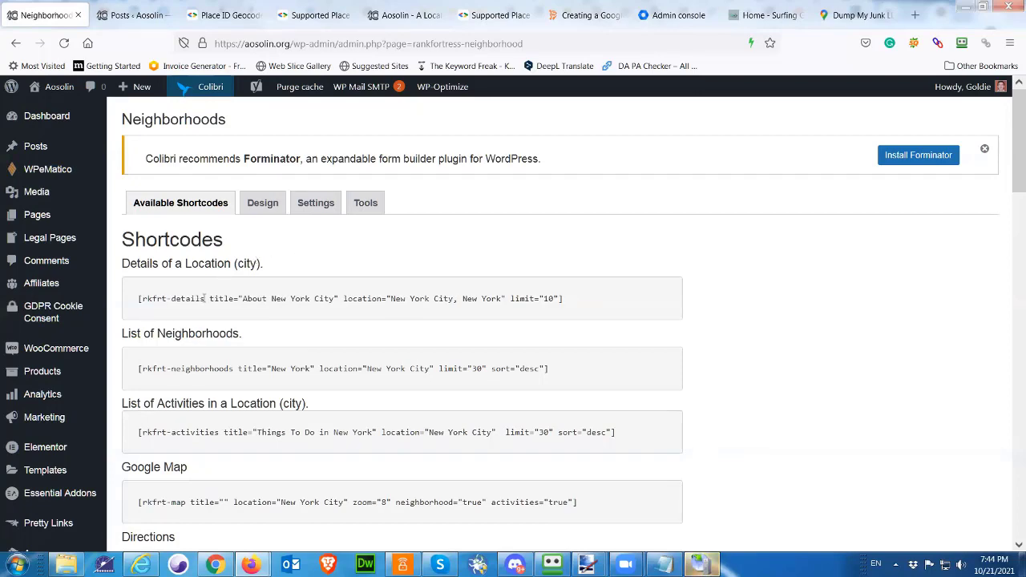
{"action": "left_click_drag", "start_coordinate": [205, 298], "coordinate": [138, 300]}
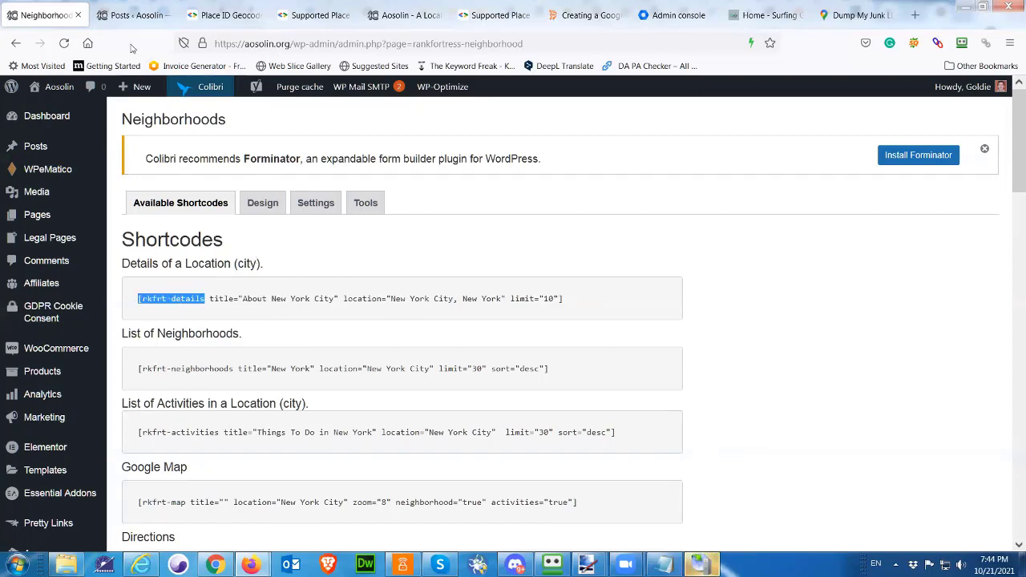
- Switch to the All Posts list and scroll to the Long Island Limo Service post
{"action": "left_click", "coordinate": [133, 19]}
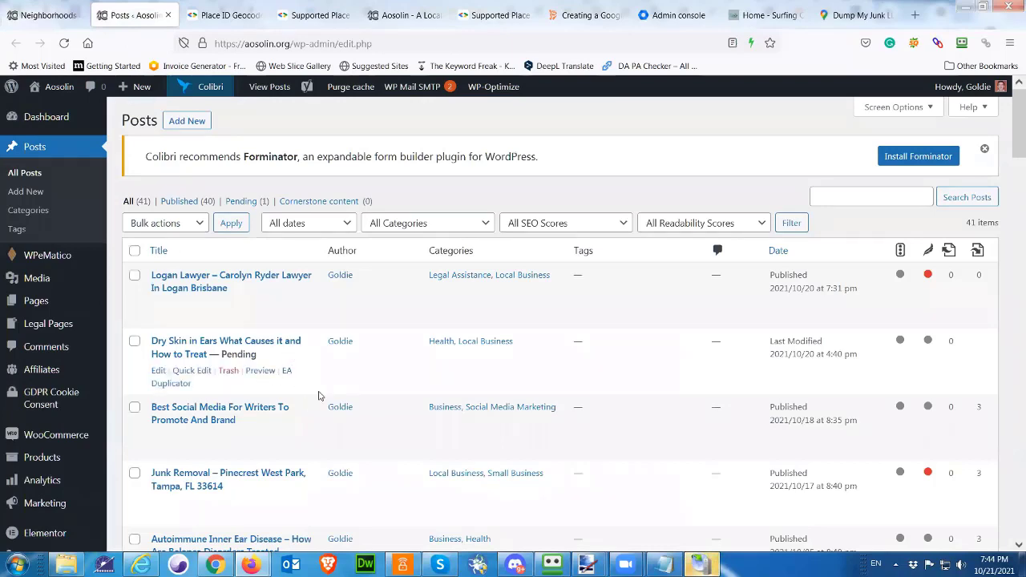
{"action": "scroll", "coordinate": [318, 396], "scroll_direction": "down", "scroll_amount": 3}
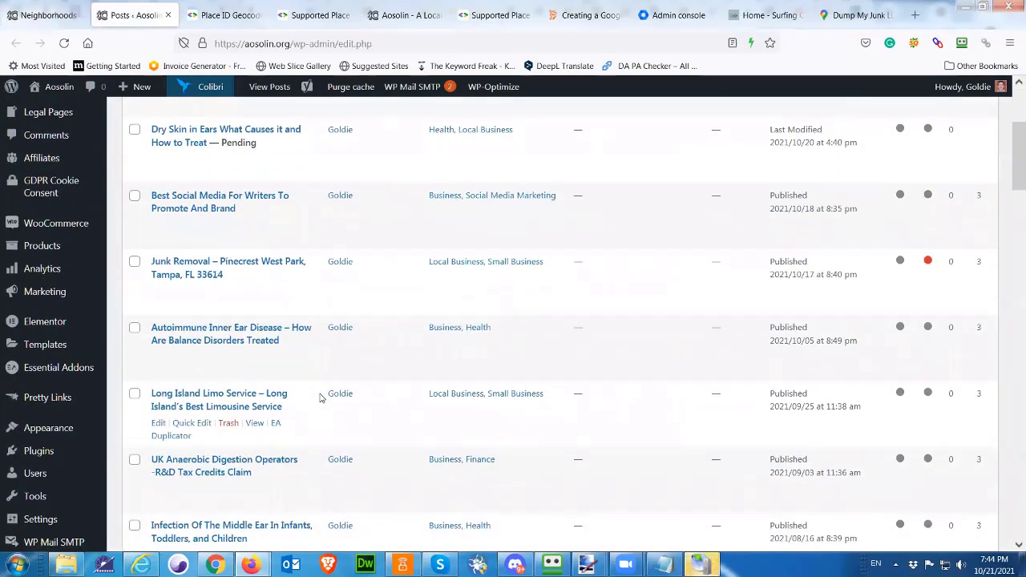
{"action": "scroll", "coordinate": [319, 397], "scroll_direction": "down", "scroll_amount": 2}
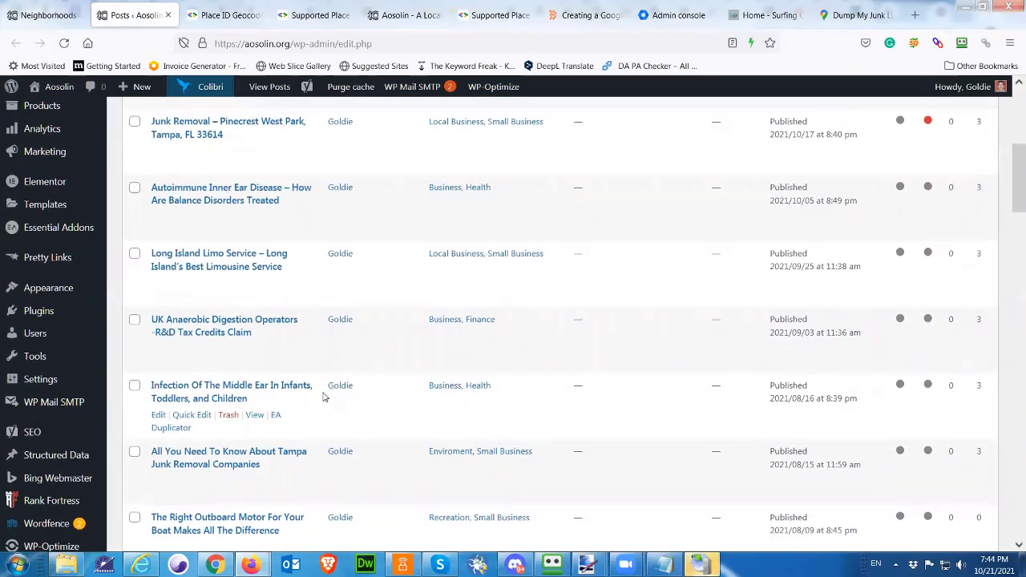
{"action": "scroll", "coordinate": [324, 396], "scroll_direction": "up", "scroll_amount": 1}
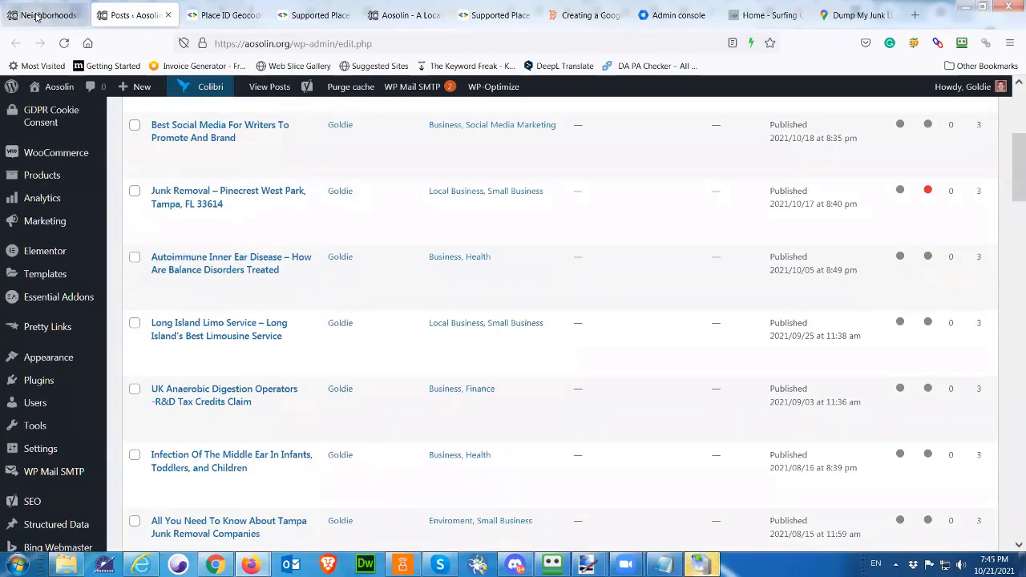
- Review the Neighborhoods default settings, including the Activities Location field, limit 50 and Randomize
{"action": "left_click", "coordinate": [48, 15]}
{"action": "left_click", "coordinate": [318, 203]}
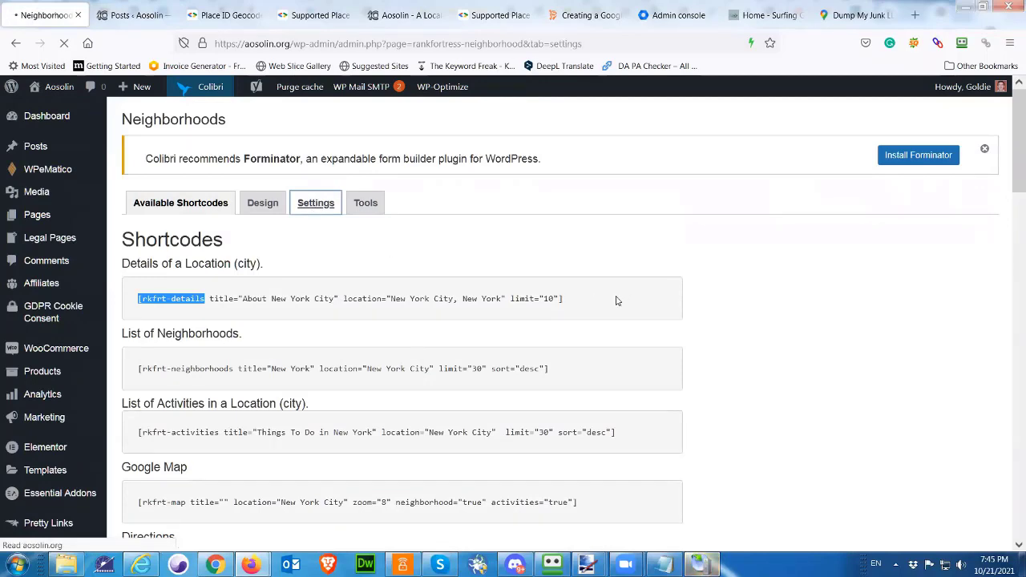
{"action": "scroll", "coordinate": [477, 339], "scroll_direction": "down", "scroll_amount": 3}
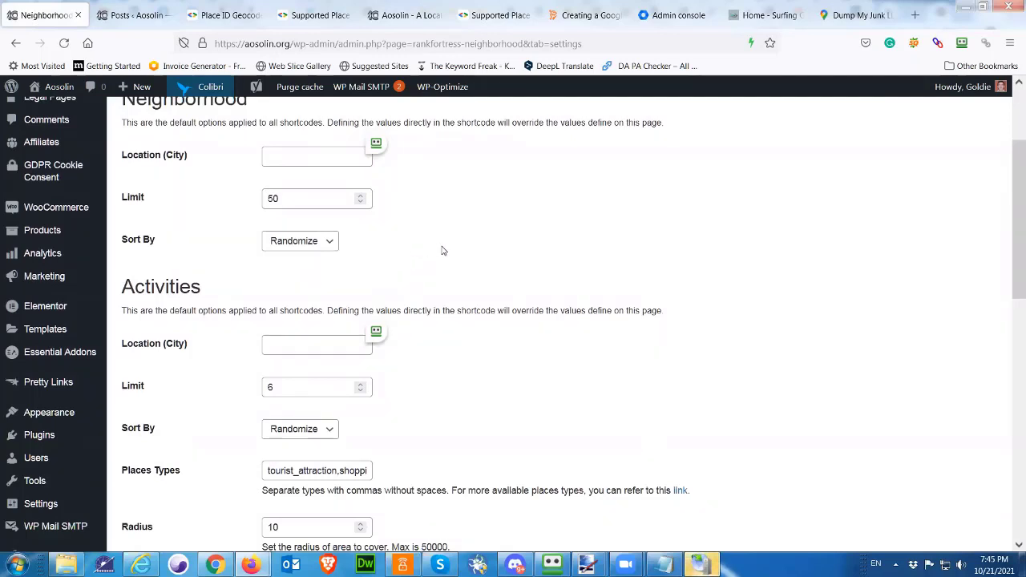
{"action": "scroll", "coordinate": [441, 251], "scroll_direction": "up", "scroll_amount": 2}
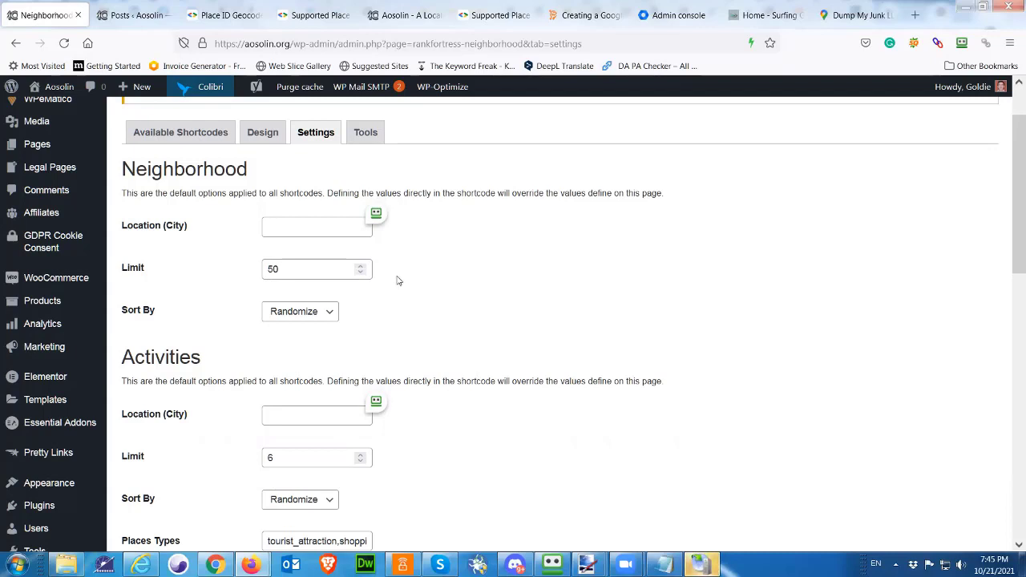
- Recheck the settings, then back on Available Shortcodes select the full [rkfrt-details] shortcode line
{"action": "left_click", "coordinate": [194, 135]}
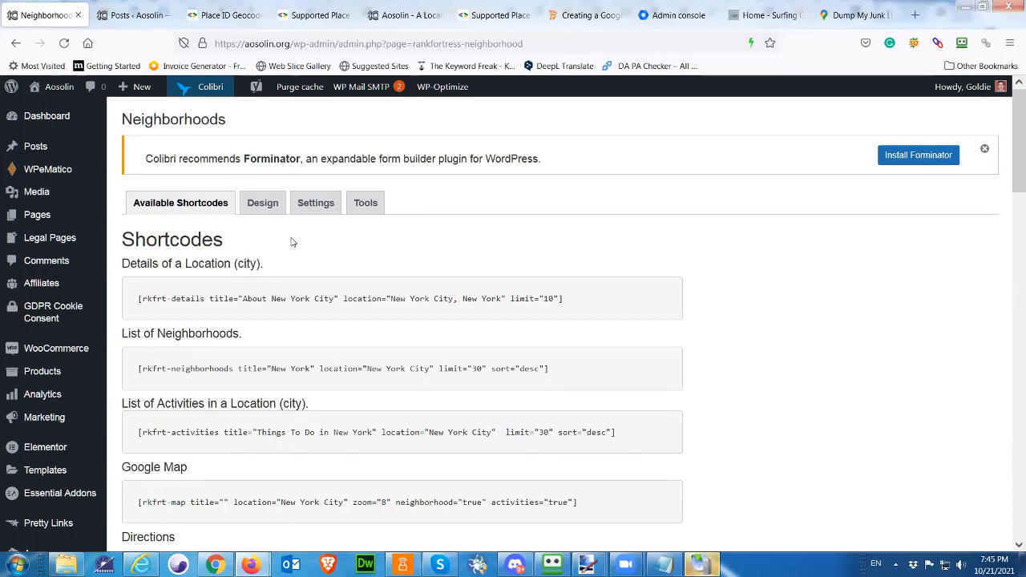
{"action": "left_click", "coordinate": [318, 205]}
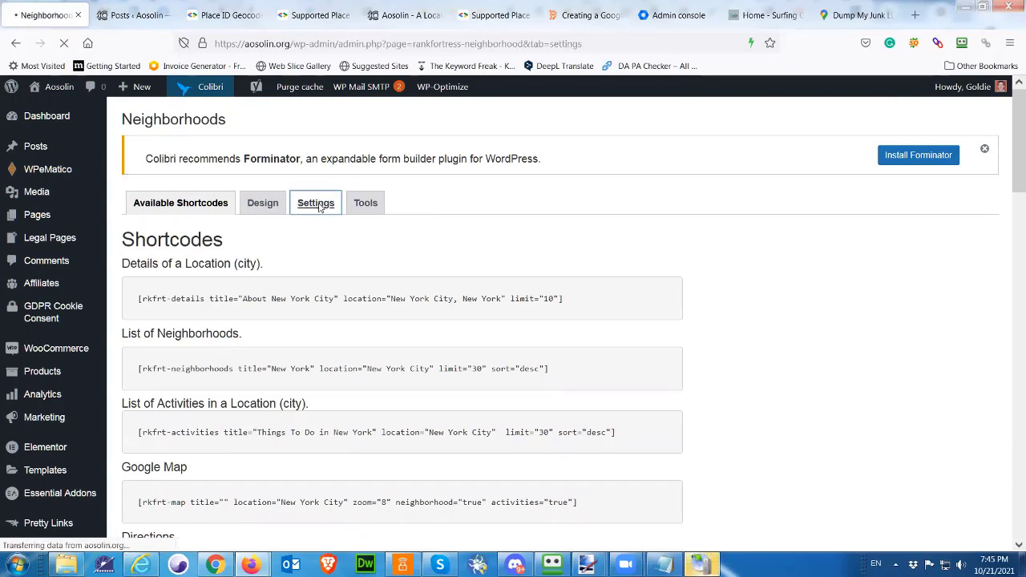
{"action": "left_click", "coordinate": [164, 204]}
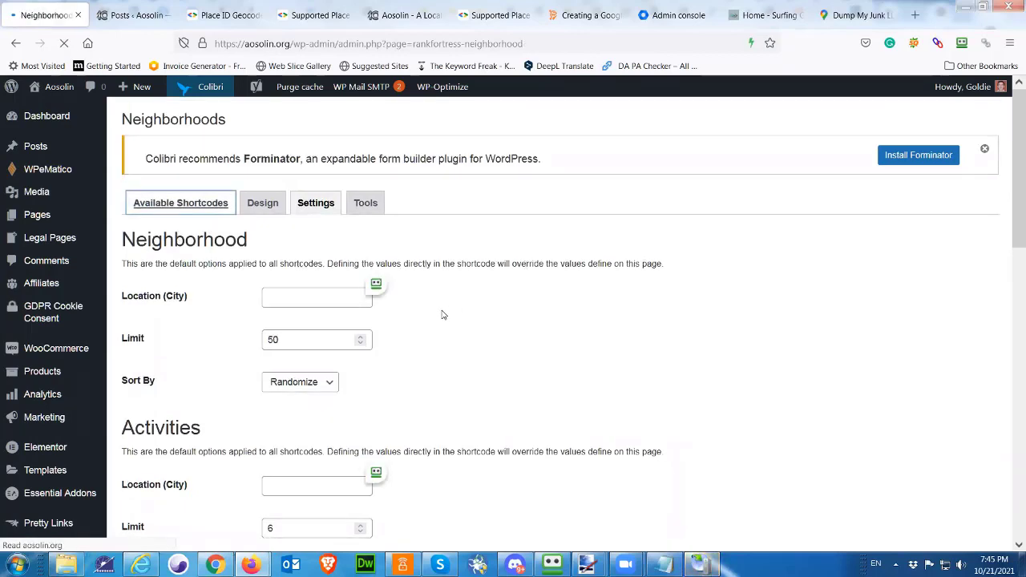
{"action": "left_click_drag", "start_coordinate": [571, 290], "coordinate": [138, 300]}
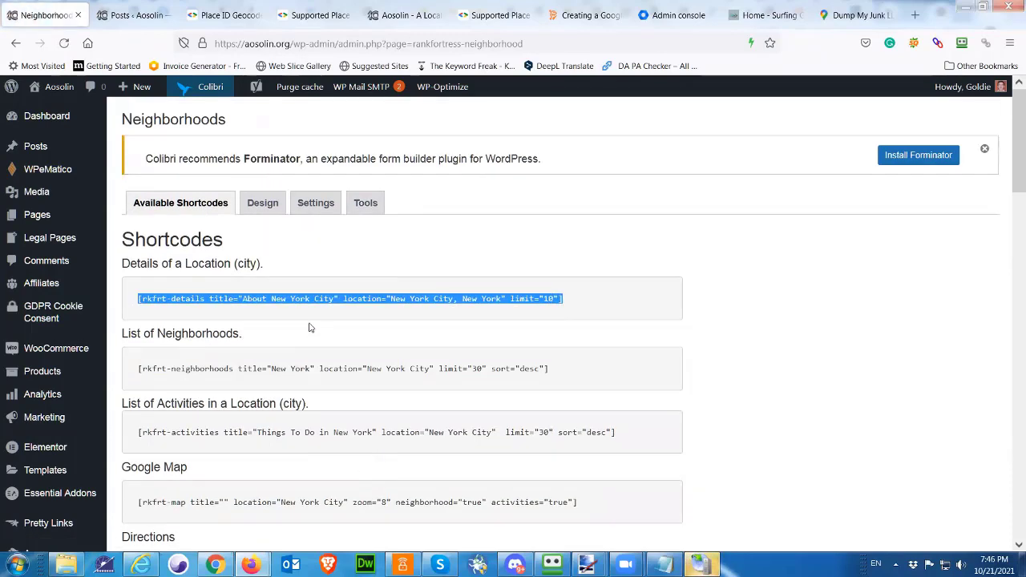
- Select the rkfrt-details shortcode name and scroll down to its Shortcode Options
{"action": "left_click", "coordinate": [442, 332]}
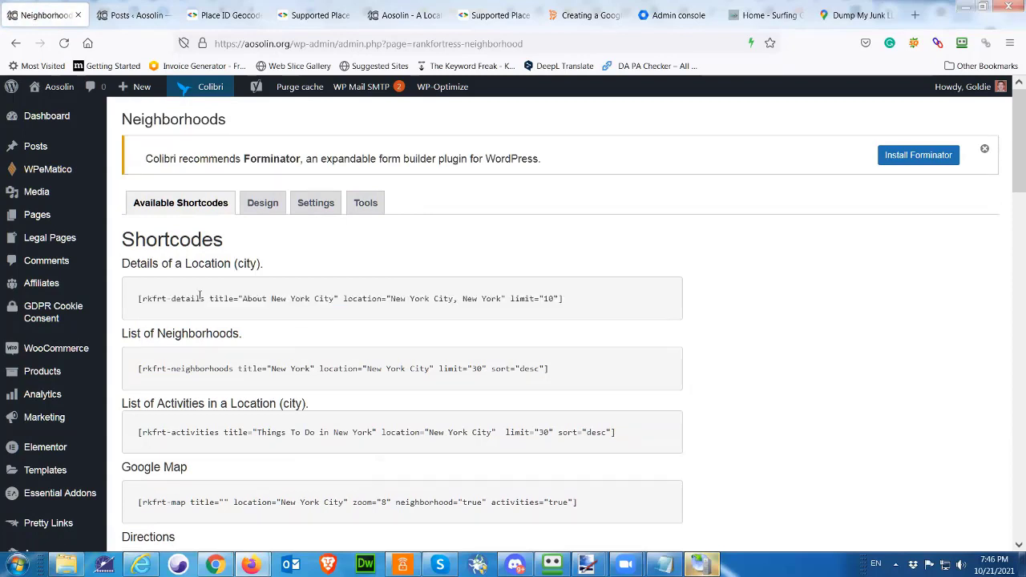
{"action": "left_click_drag", "start_coordinate": [206, 298], "coordinate": [134, 309]}
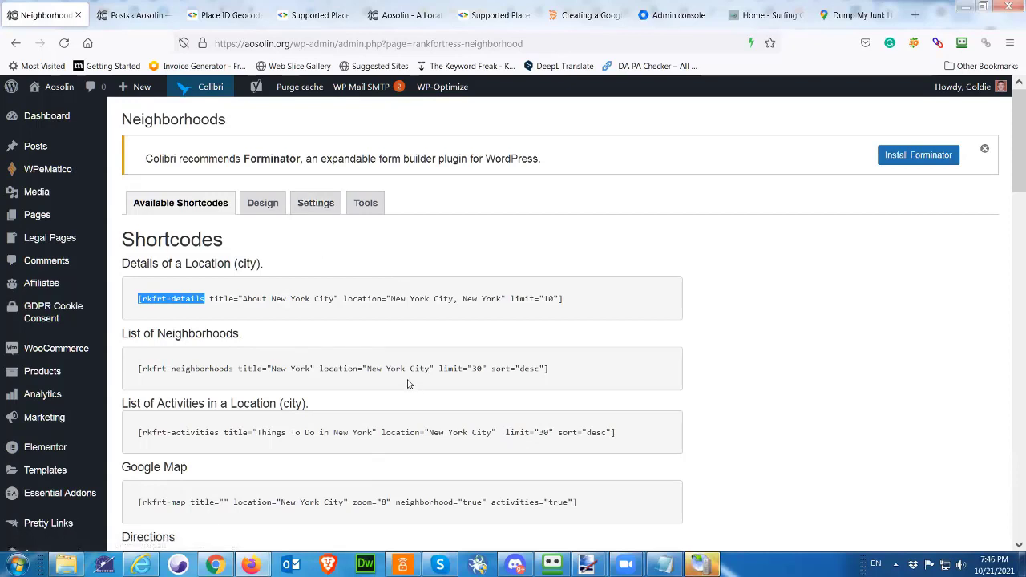
{"action": "scroll", "coordinate": [410, 388], "scroll_direction": "down", "scroll_amount": 1}
{"action": "scroll", "coordinate": [411, 391], "scroll_direction": "down", "scroll_amount": 2}
{"action": "scroll", "coordinate": [411, 391], "scroll_direction": "up", "scroll_amount": 3}
{"action": "scroll", "coordinate": [411, 391], "scroll_direction": "down", "scroll_amount": 6}
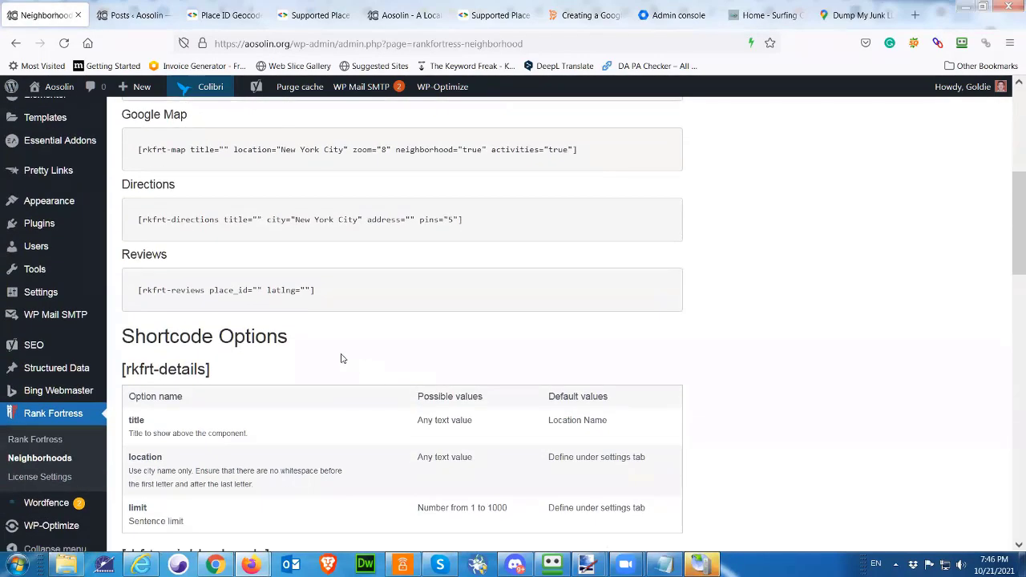
{"action": "scroll", "coordinate": [324, 362], "scroll_direction": "down", "scroll_amount": 1}
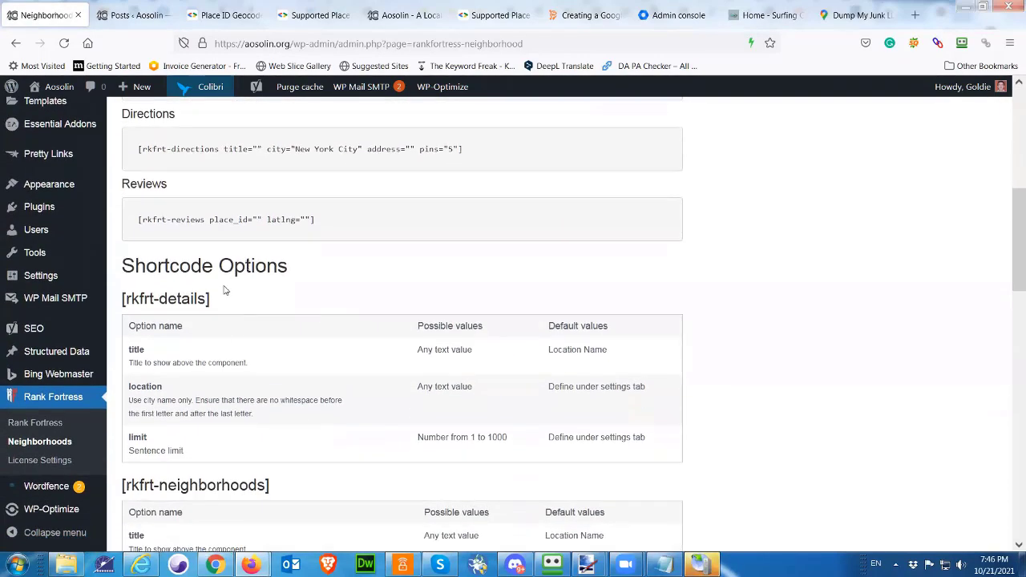
- Select the [rkfrt-details] options heading listing title, location and limit, then scroll back up
{"action": "left_click_drag", "start_coordinate": [213, 305], "coordinate": [119, 302]}
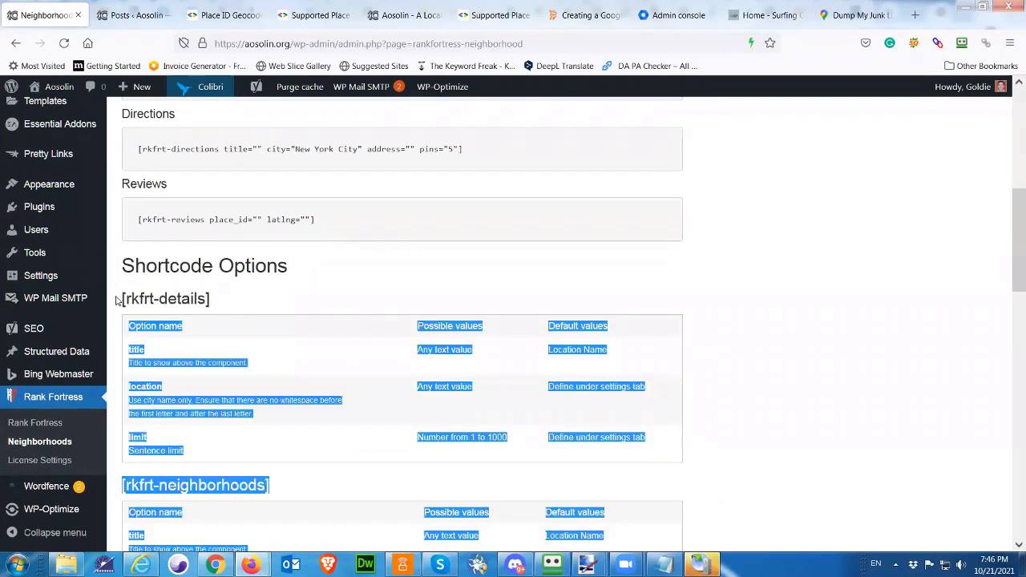
{"action": "left_click", "coordinate": [213, 303]}
{"action": "left_click_drag", "start_coordinate": [212, 302], "coordinate": [124, 298]}
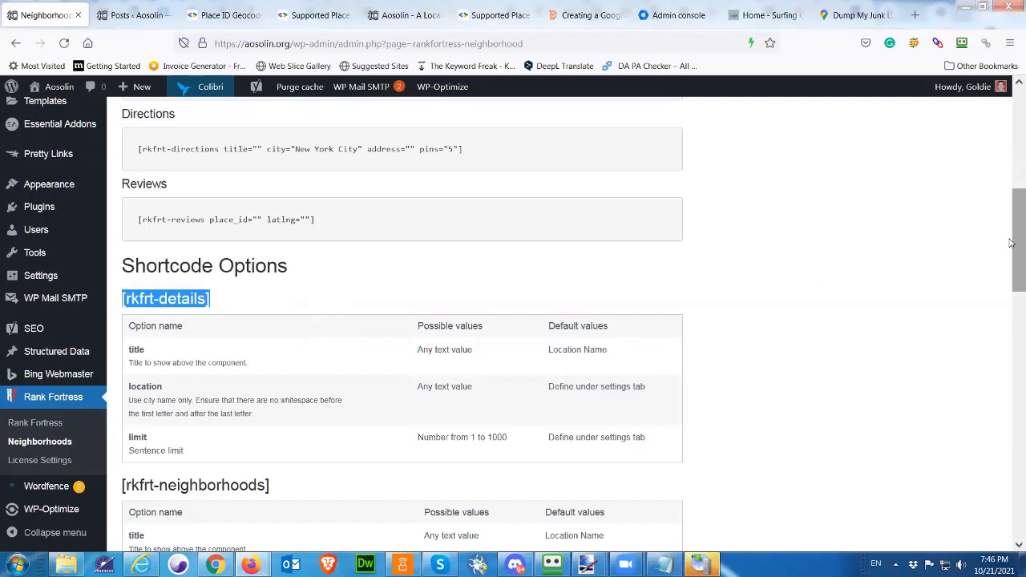
{"action": "left_click", "coordinate": [795, 278]}
{"action": "scroll", "coordinate": [1009, 105], "scroll_direction": "up", "scroll_amount": 1}
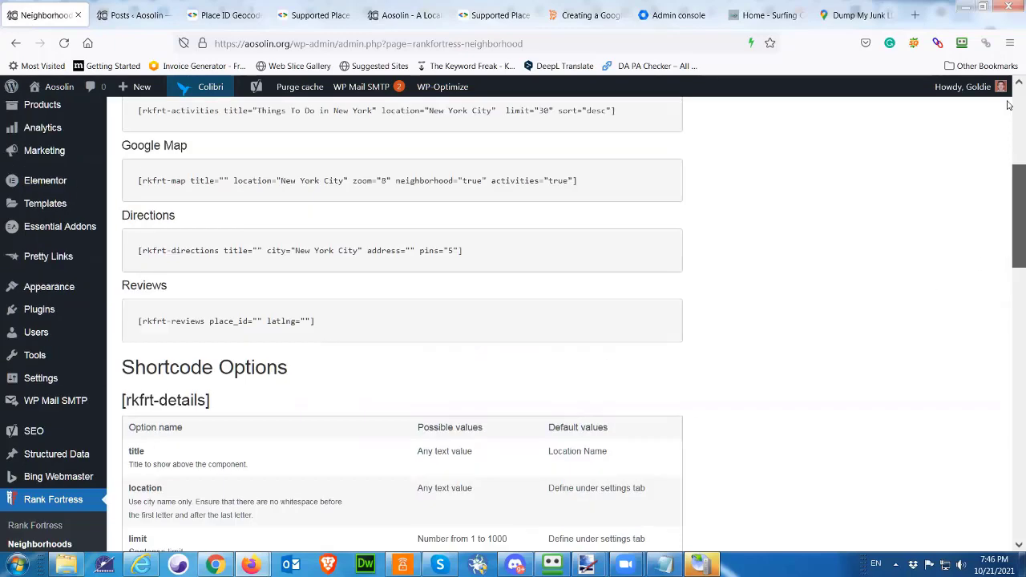
{"action": "scroll", "coordinate": [1009, 105], "scroll_direction": "up", "scroll_amount": 4}
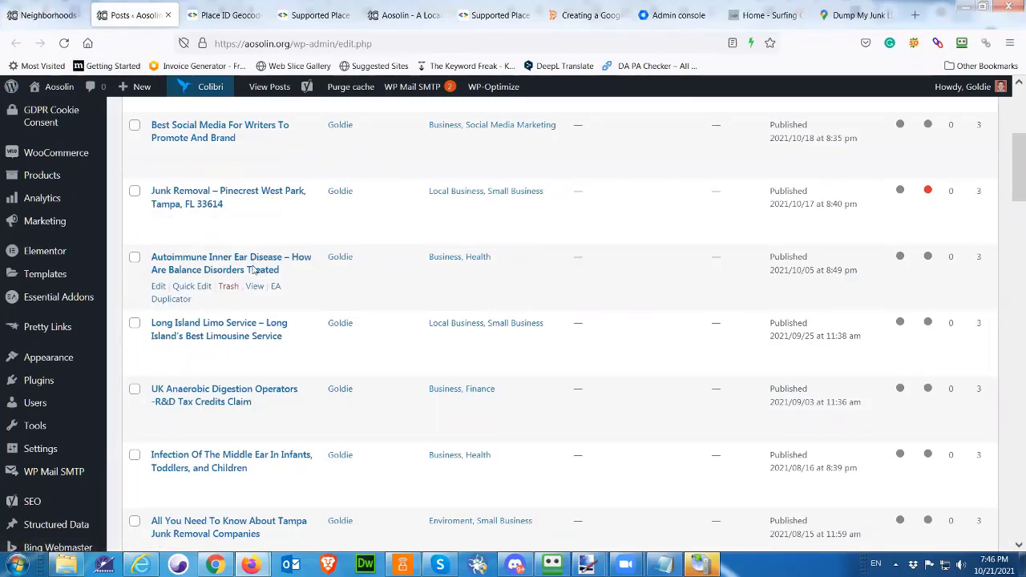
- Open the Long Island Limo Service post and scroll its Text editor HTML to the final </div> line
{"action": "scroll", "coordinate": [253, 280], "scroll_direction": "down", "scroll_amount": 3}
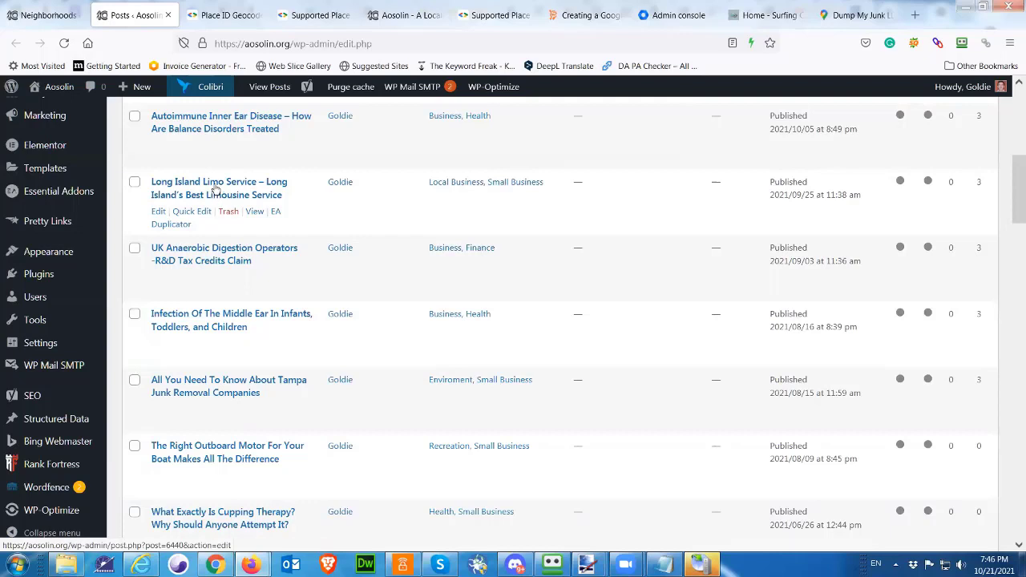
{"action": "left_click", "coordinate": [215, 190]}
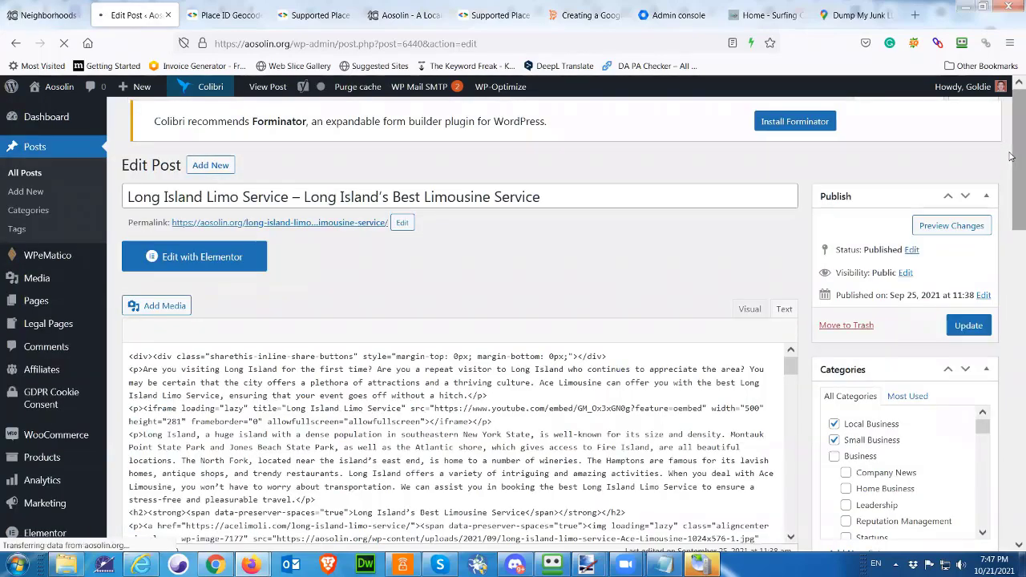
{"action": "left_click_drag", "start_coordinate": [1013, 154], "coordinate": [1010, 253]}
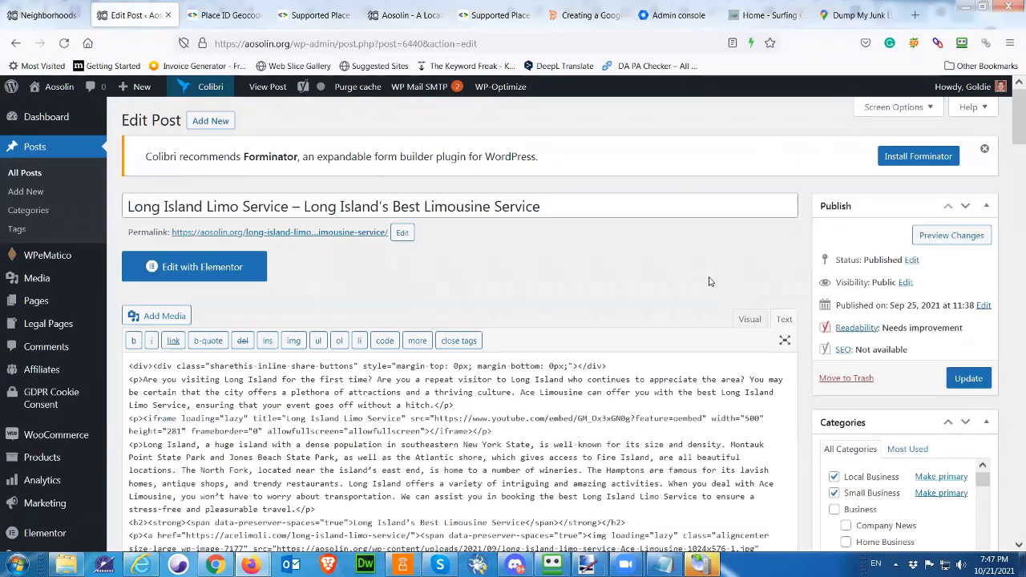
{"action": "scroll", "coordinate": [784, 324], "scroll_direction": "down", "scroll_amount": 3}
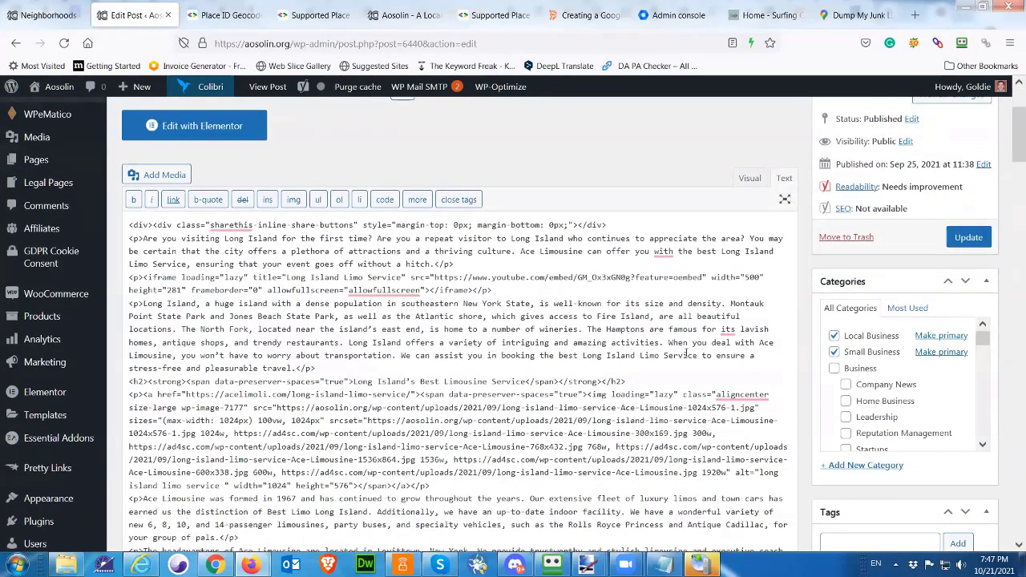
{"action": "scroll", "coordinate": [685, 357], "scroll_direction": "down", "scroll_amount": 10}
{"action": "scroll", "coordinate": [684, 364], "scroll_direction": "down", "scroll_amount": 3}
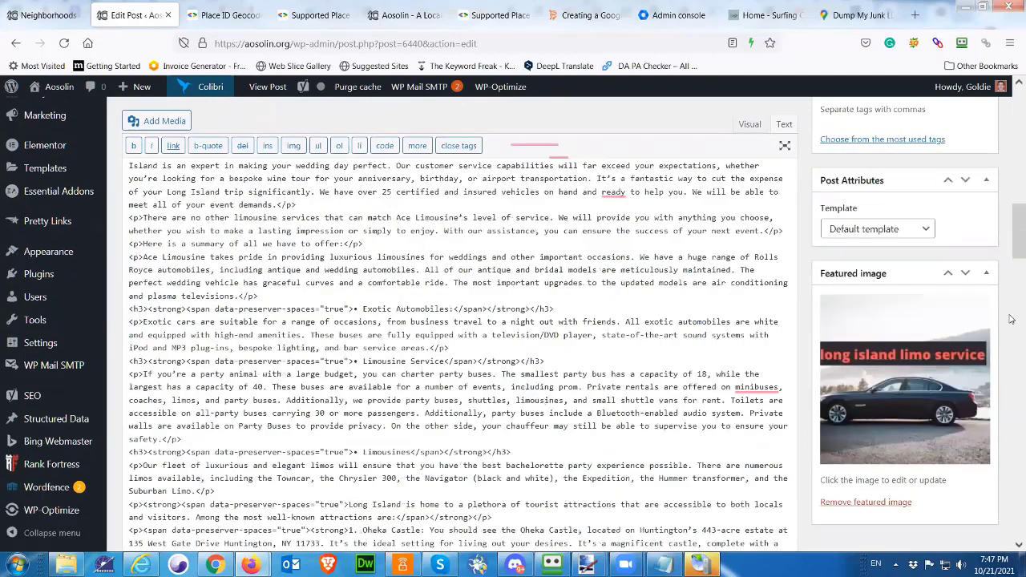
{"action": "left_click_drag", "start_coordinate": [1016, 242], "coordinate": [1012, 352]}
{"action": "left_click", "coordinate": [138, 349]}
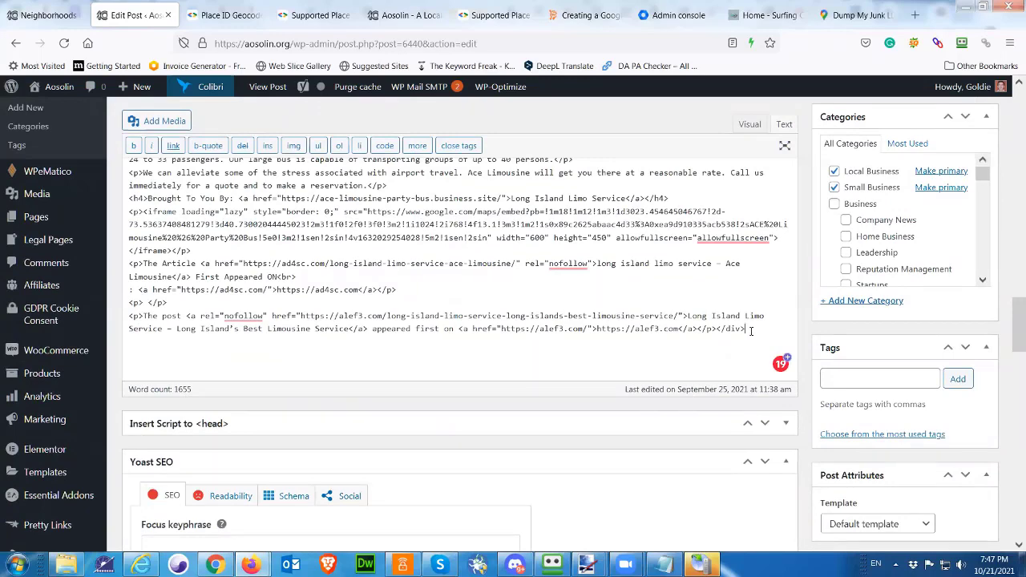
- Copy the [rkfrt-details] shortcode and paste it on the post's last line, starting a new line
{"action": "left_click", "coordinate": [57, 17]}
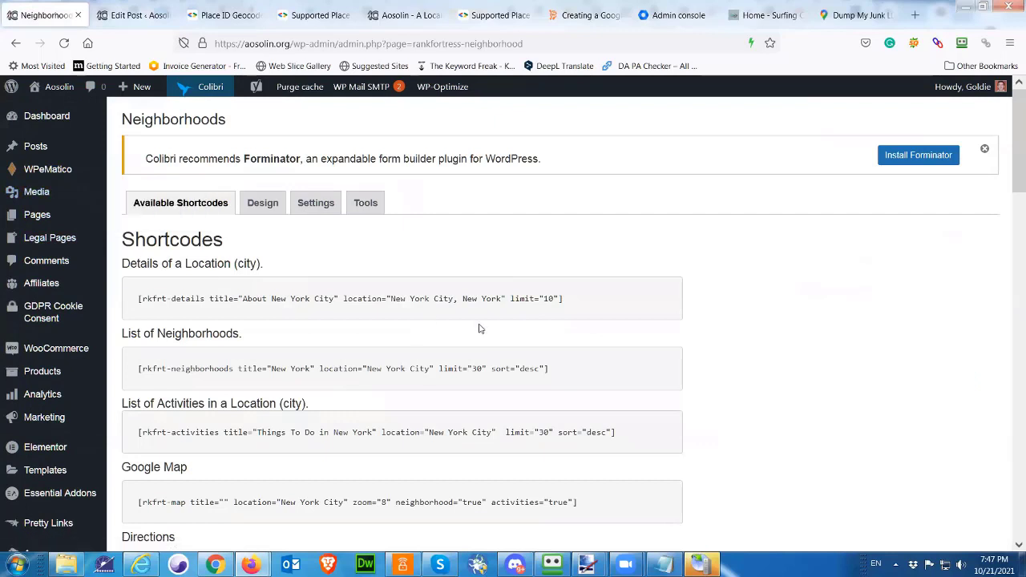
{"action": "left_click_drag", "start_coordinate": [564, 299], "coordinate": [136, 298]}
{"action": "right_click", "coordinate": [211, 302]}
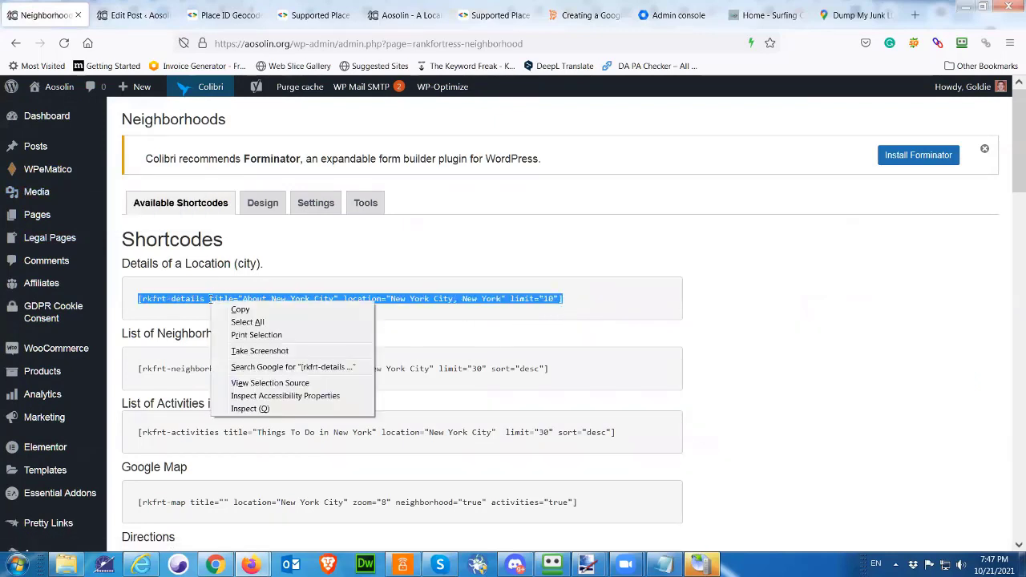
{"action": "left_click", "coordinate": [251, 311]}
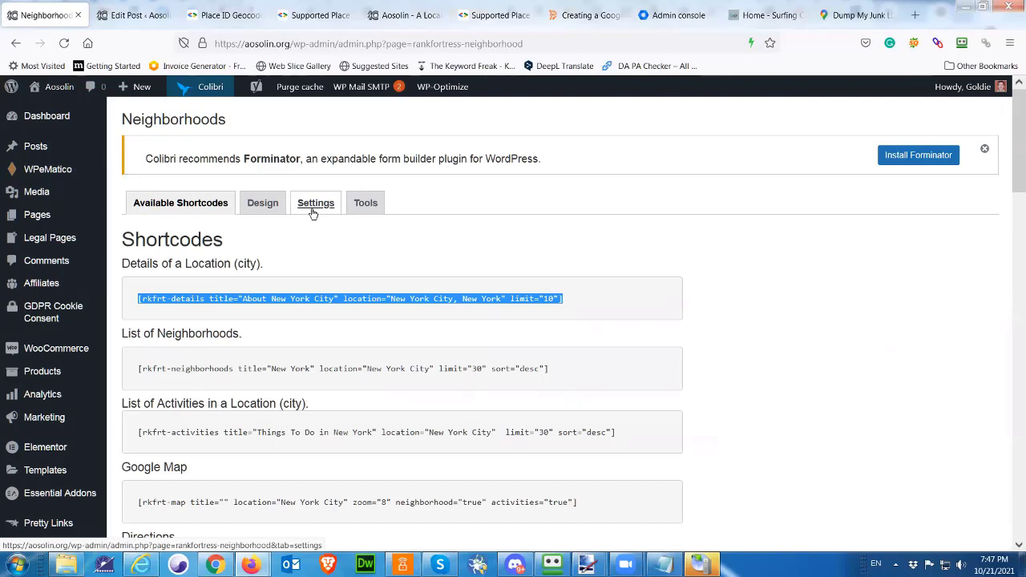
{"action": "right_click", "coordinate": [372, 303]}
{"action": "left_click", "coordinate": [406, 314]}
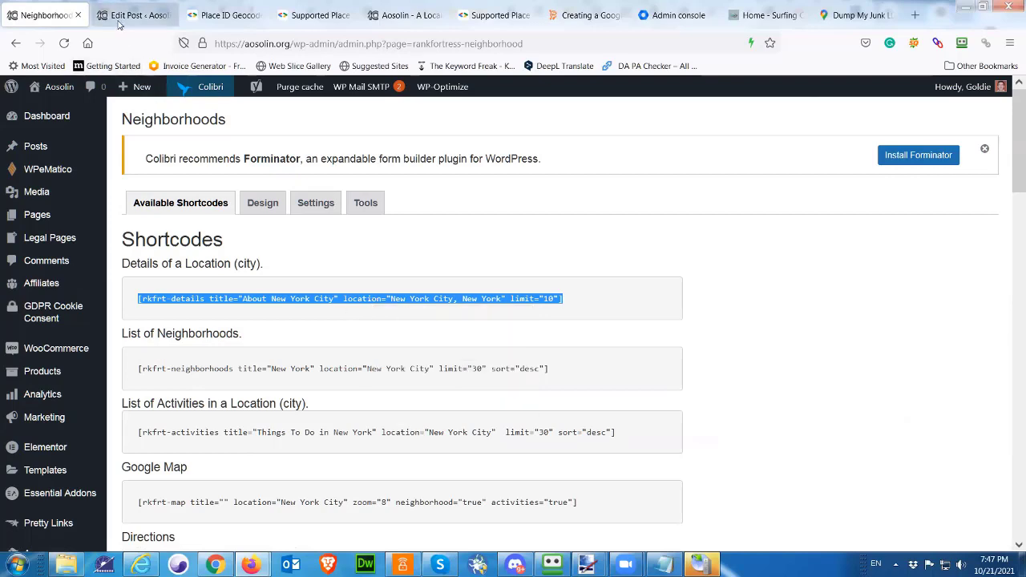
{"action": "left_click", "coordinate": [129, 15]}
{"action": "right_click", "coordinate": [143, 353]}
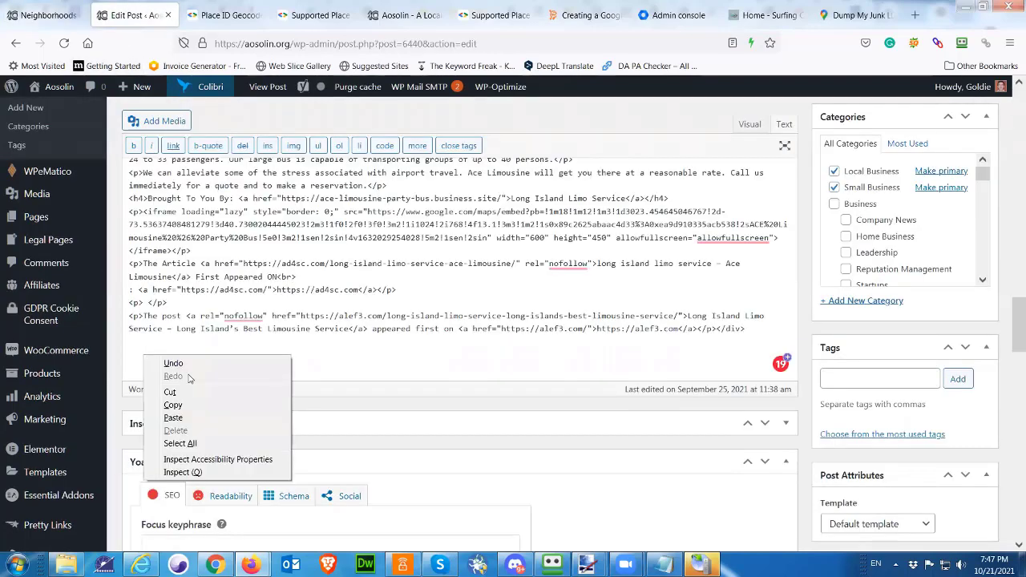
{"action": "left_click", "coordinate": [192, 423]}
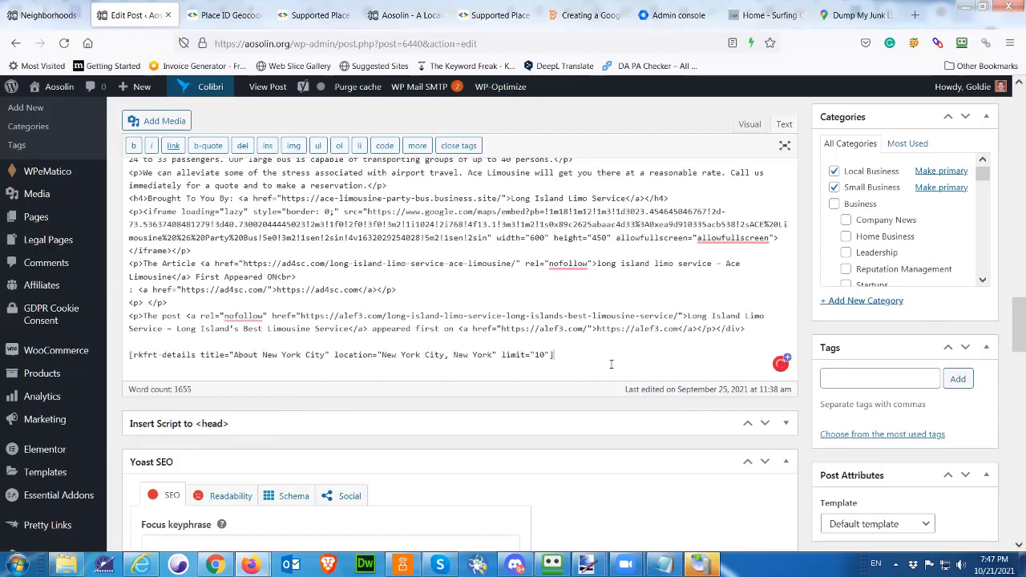
{"action": "key", "text": "Return"}
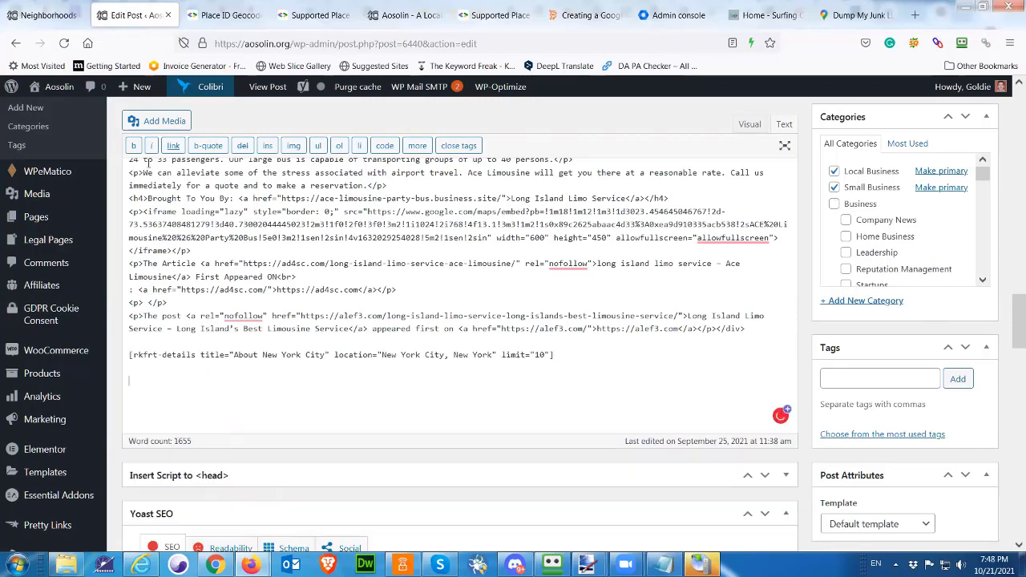
- Copy the List of Neighborhoods shortcode and paste it below the details shortcode
{"action": "left_click", "coordinate": [46, 20]}
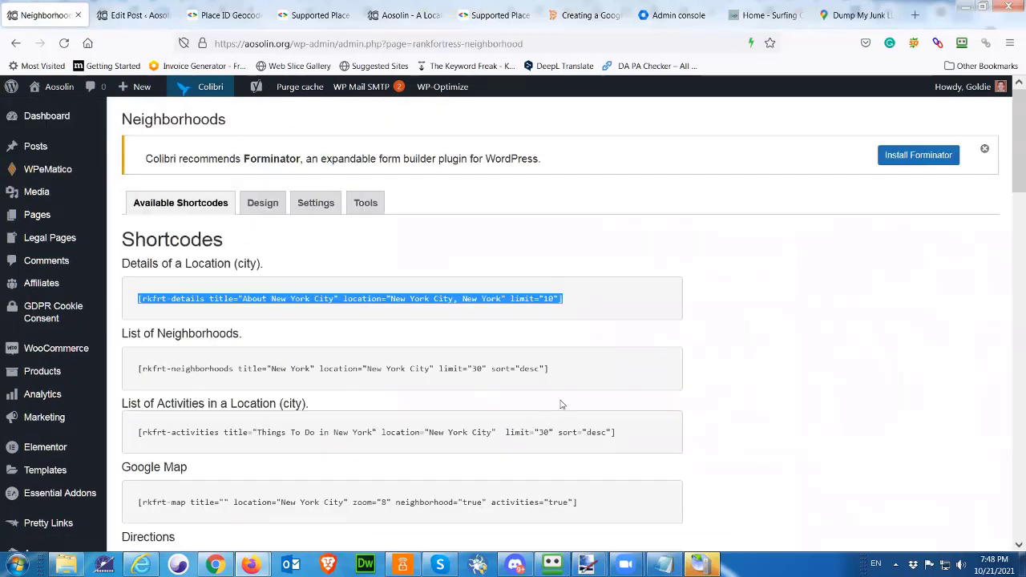
{"action": "left_click_drag", "start_coordinate": [550, 371], "coordinate": [136, 368]}
{"action": "right_click", "coordinate": [270, 370]}
{"action": "left_click", "coordinate": [303, 380]}
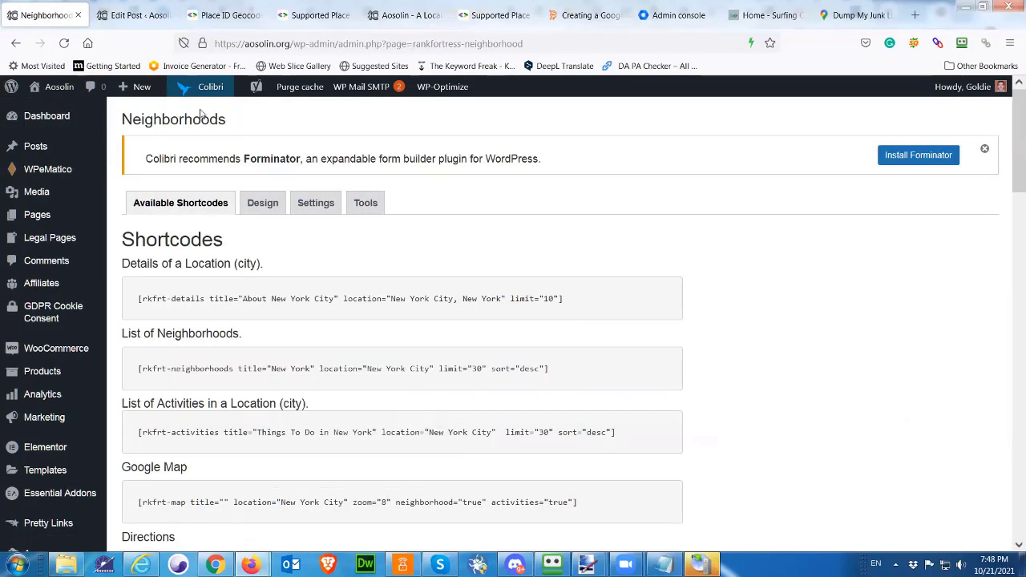
{"action": "left_click", "coordinate": [132, 16]}
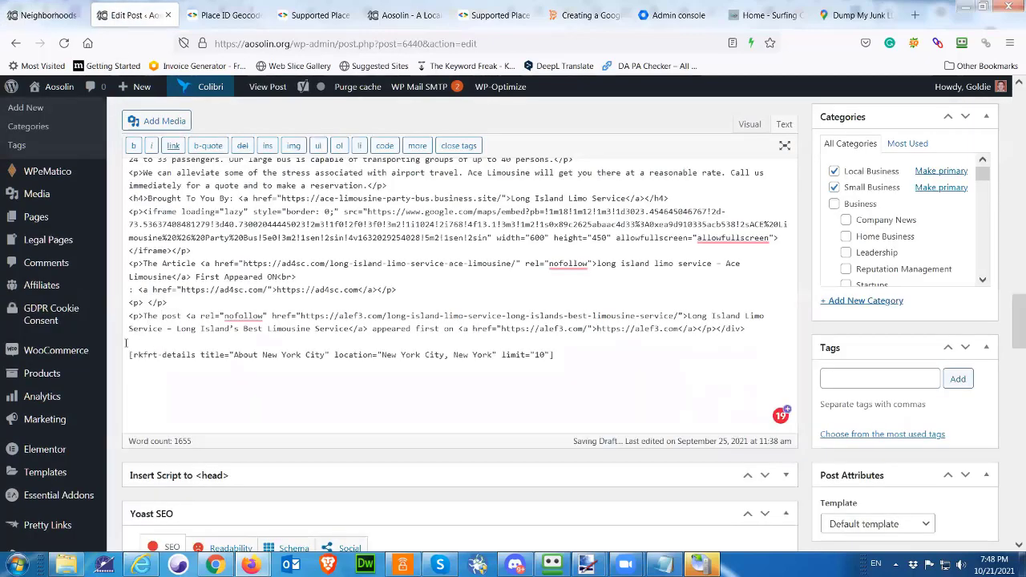
{"action": "right_click", "coordinate": [133, 383]}
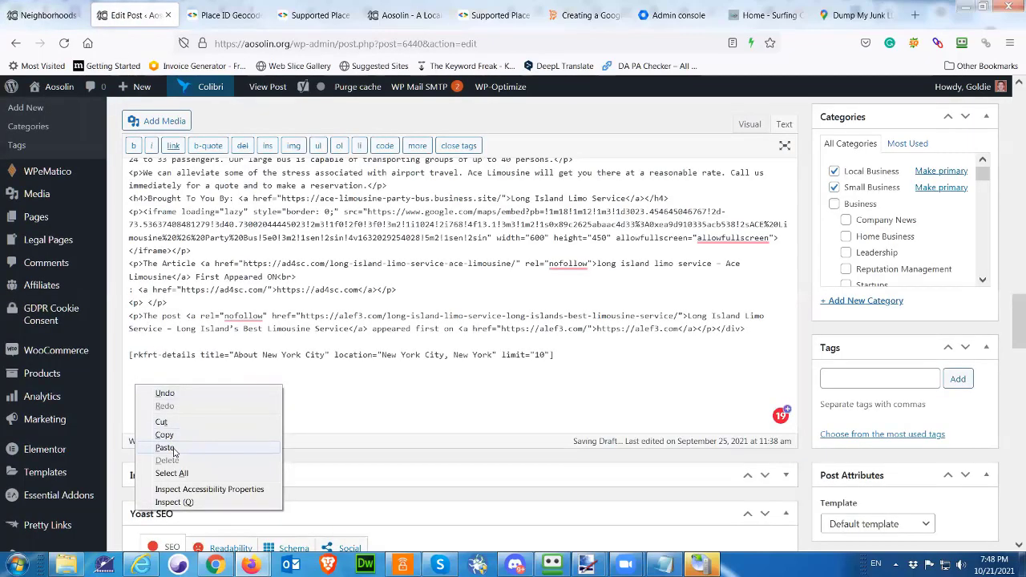
{"action": "left_click", "coordinate": [189, 447]}
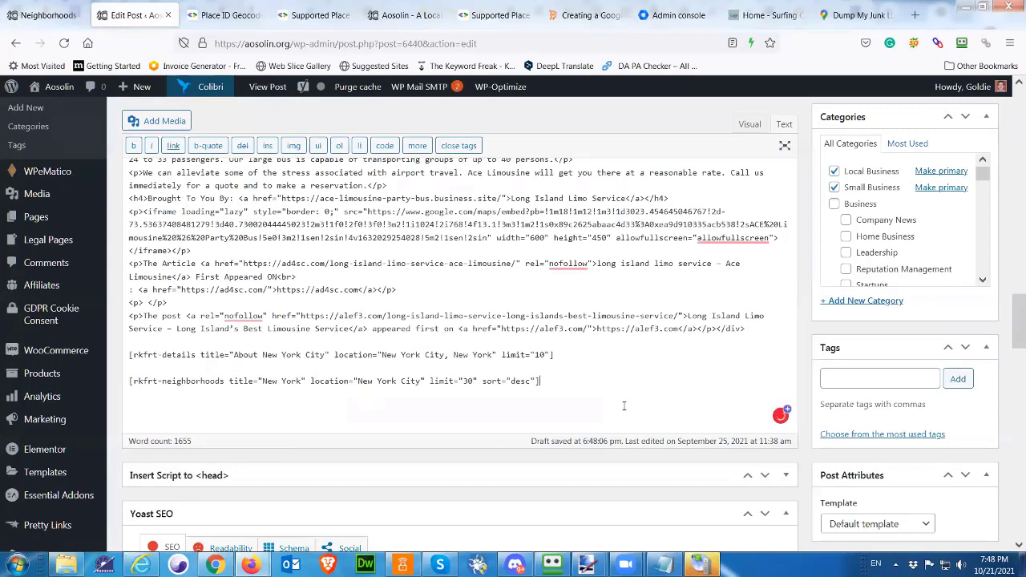
- Copy the [rkfrt-activities] List of Activities shortcode and paste it on the next post line
{"action": "left_click", "coordinate": [32, 16]}
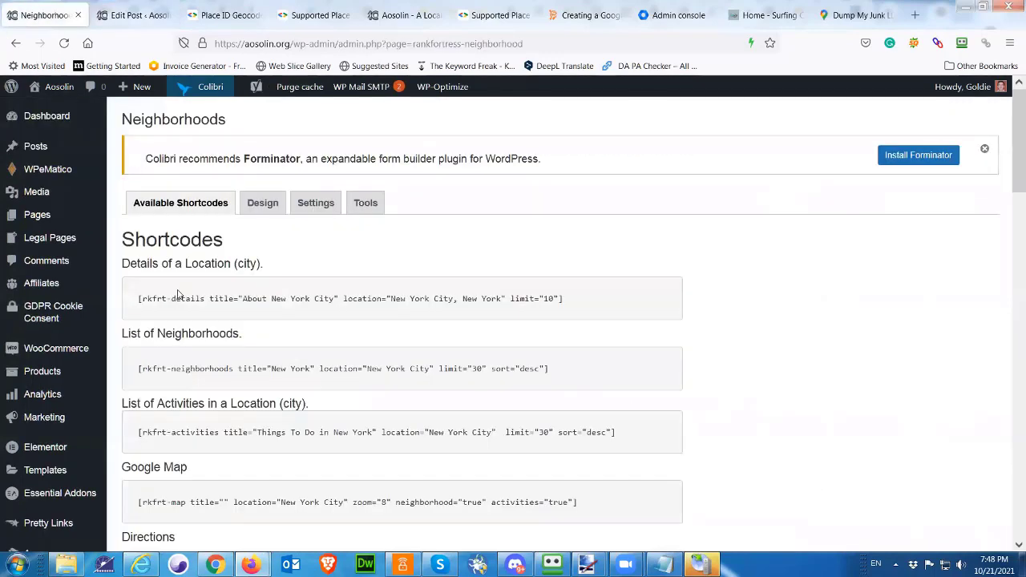
{"action": "scroll", "coordinate": [261, 403], "scroll_direction": "down", "scroll_amount": 3}
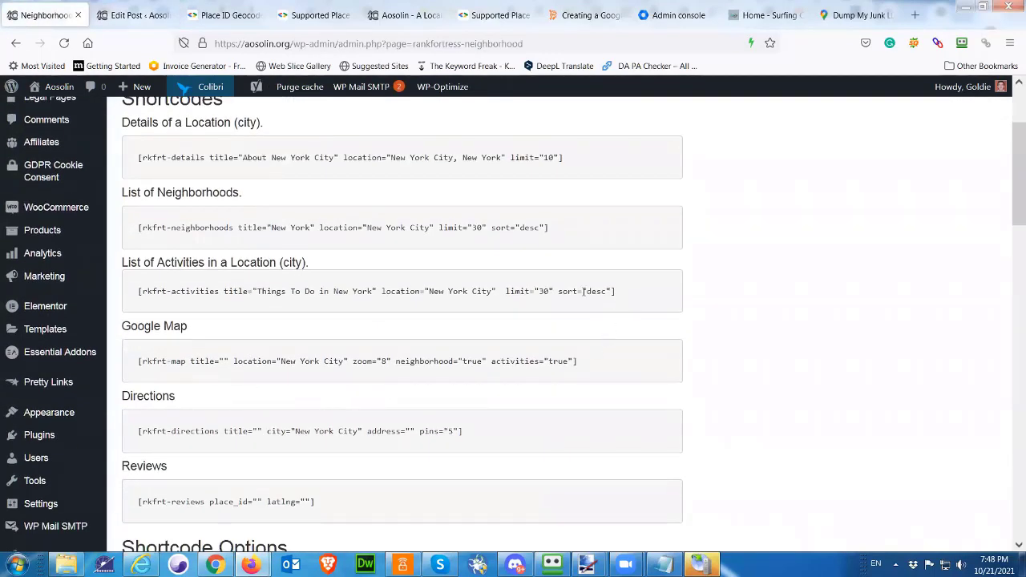
{"action": "left_click_drag", "start_coordinate": [618, 292], "coordinate": [136, 294]}
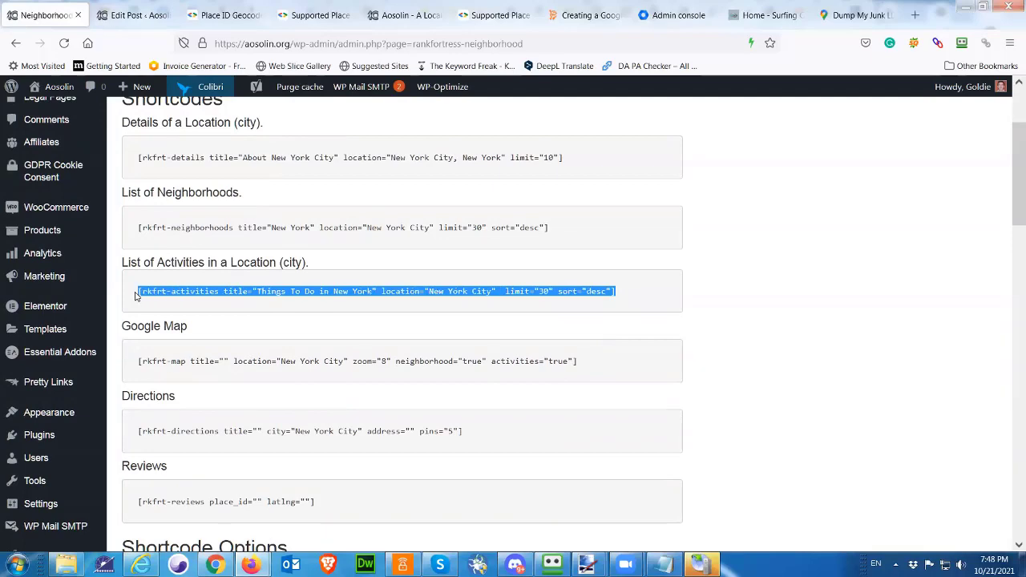
{"action": "right_click", "coordinate": [202, 292]}
{"action": "left_click", "coordinate": [241, 303]}
{"action": "left_click", "coordinate": [124, 16]}
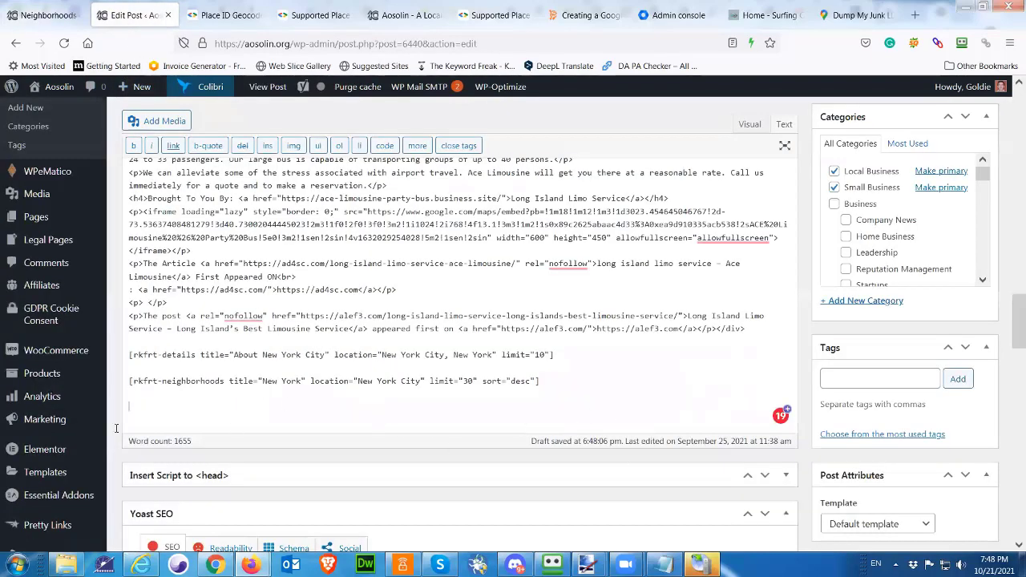
{"action": "right_click", "coordinate": [132, 407]}
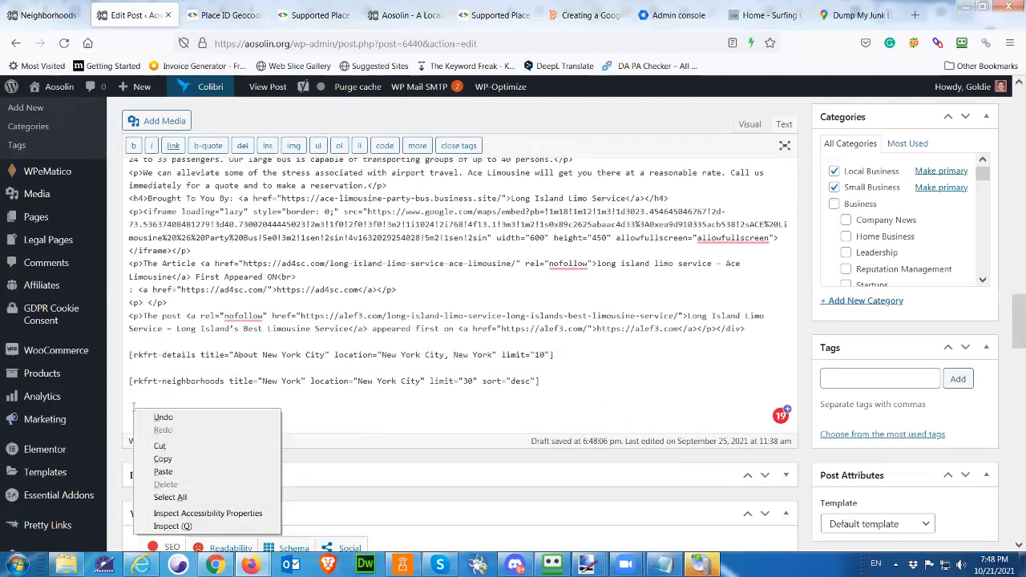
{"action": "left_click", "coordinate": [162, 472]}
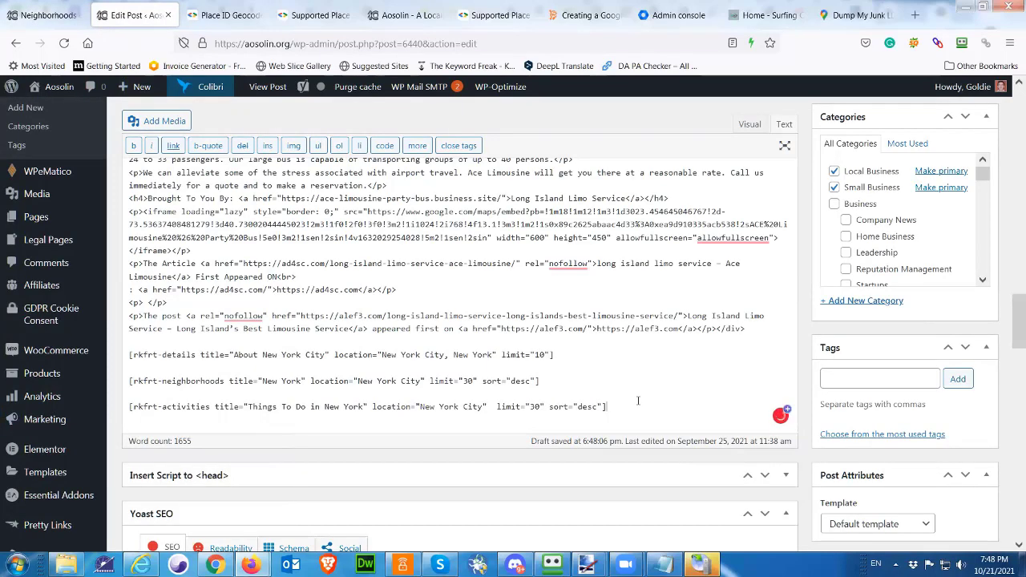
- Add the [rkfrt-map] Google Map shortcode below the activities shortcode
{"action": "left_click", "coordinate": [44, 15]}
{"action": "left_click_drag", "start_coordinate": [589, 367], "coordinate": [126, 362]}
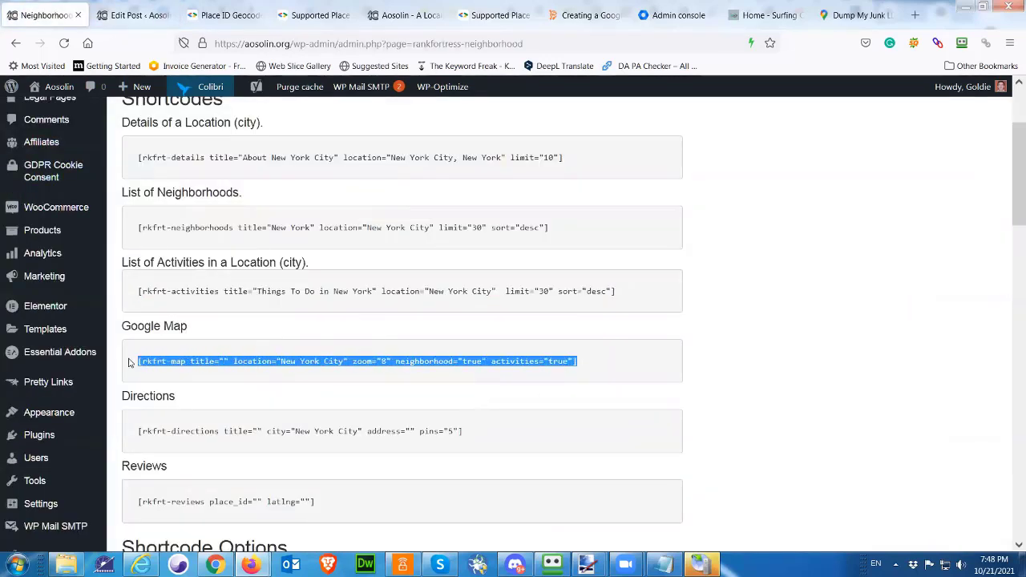
{"action": "right_click", "coordinate": [267, 364]}
{"action": "left_click", "coordinate": [312, 375]}
{"action": "left_click", "coordinate": [139, 21]}
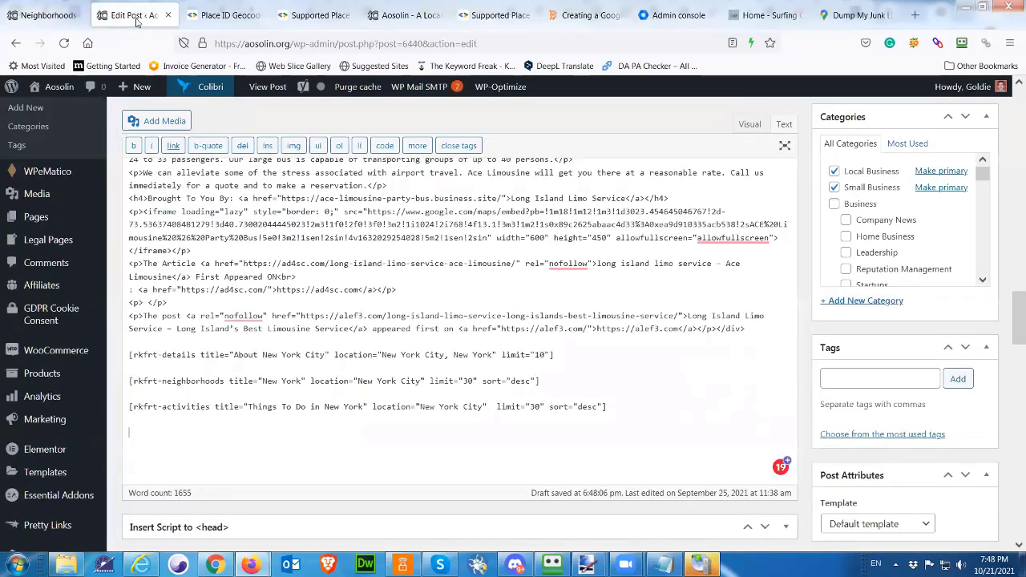
{"action": "right_click", "coordinate": [133, 433]}
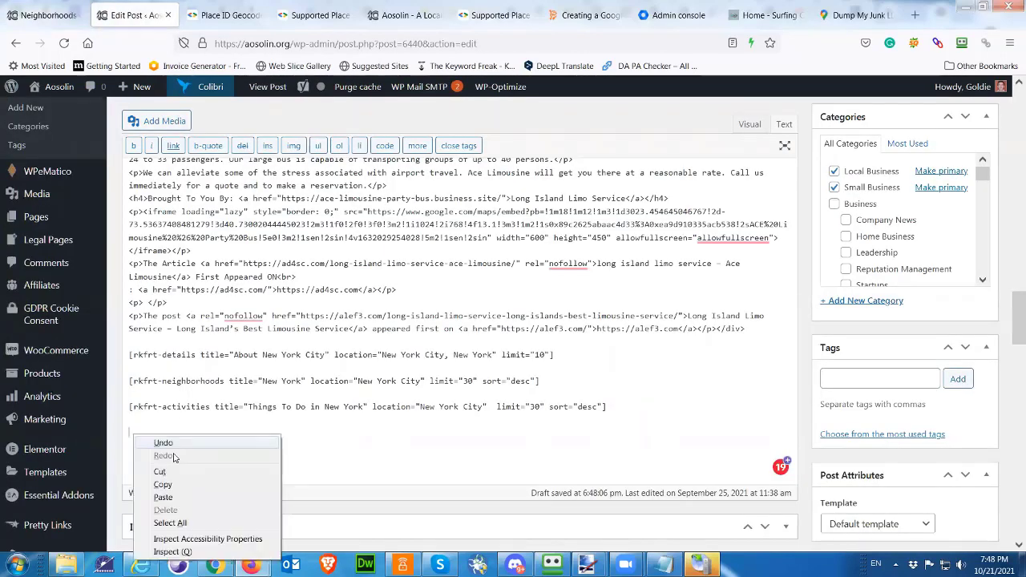
{"action": "left_click", "coordinate": [162, 498]}
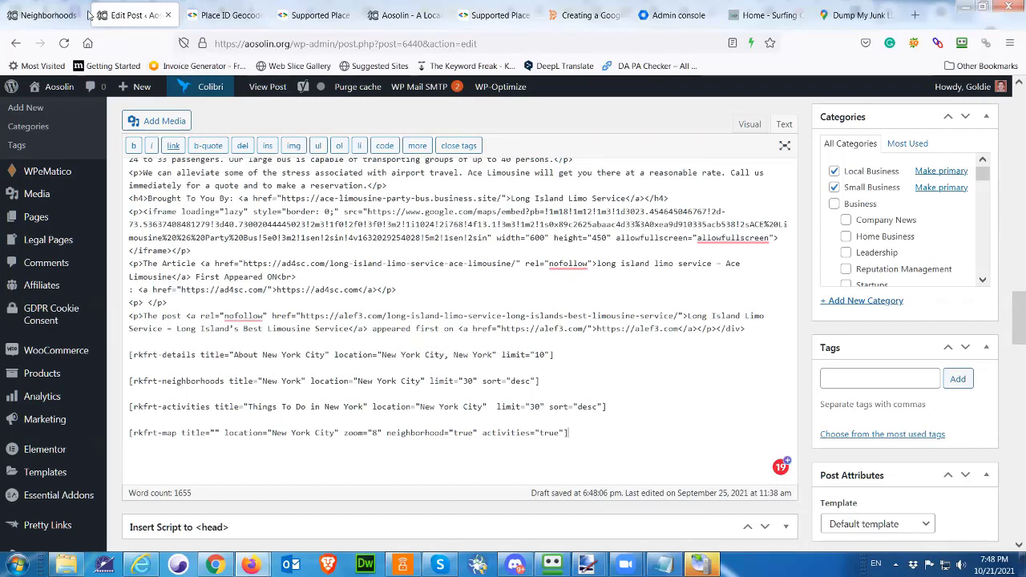
- Add the [rkfrt-directions] Directions shortcode below the map shortcode
{"action": "left_click", "coordinate": [56, 15]}
{"action": "scroll", "coordinate": [385, 415], "scroll_direction": "down", "scroll_amount": 3}
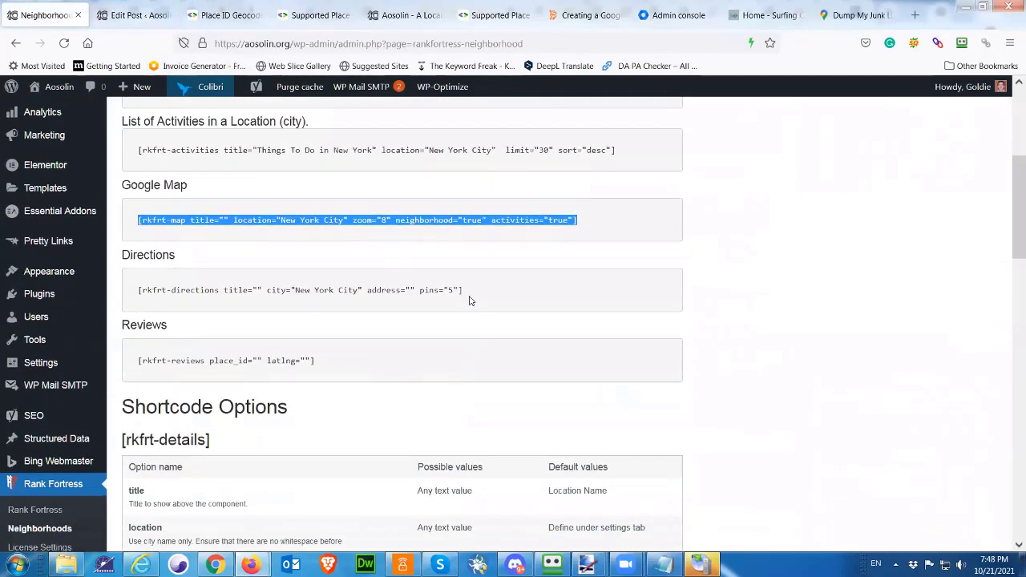
{"action": "left_click_drag", "start_coordinate": [466, 290], "coordinate": [114, 278]}
{"action": "left_click", "coordinate": [113, 278]}
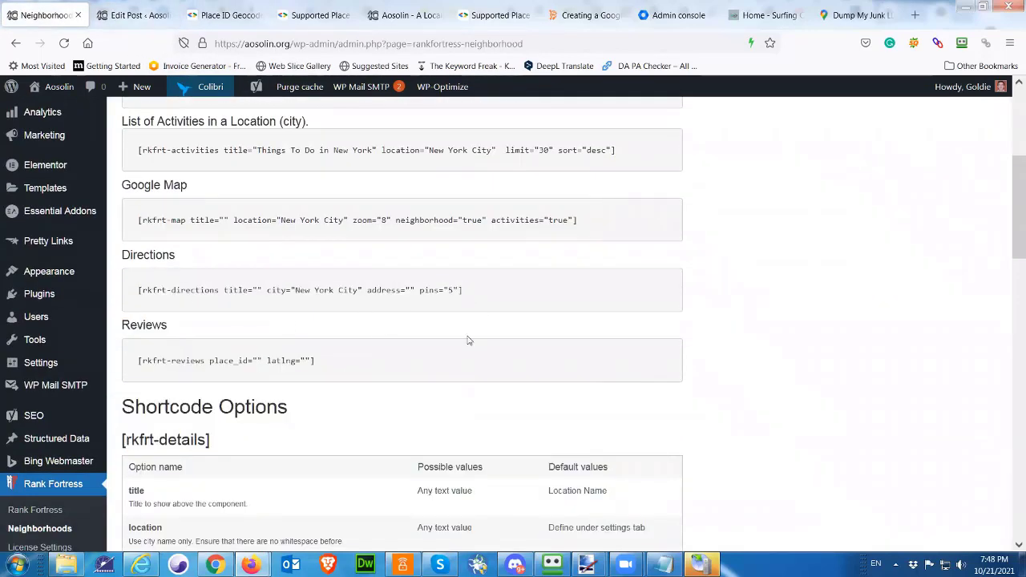
{"action": "left_click_drag", "start_coordinate": [463, 290], "coordinate": [134, 290]}
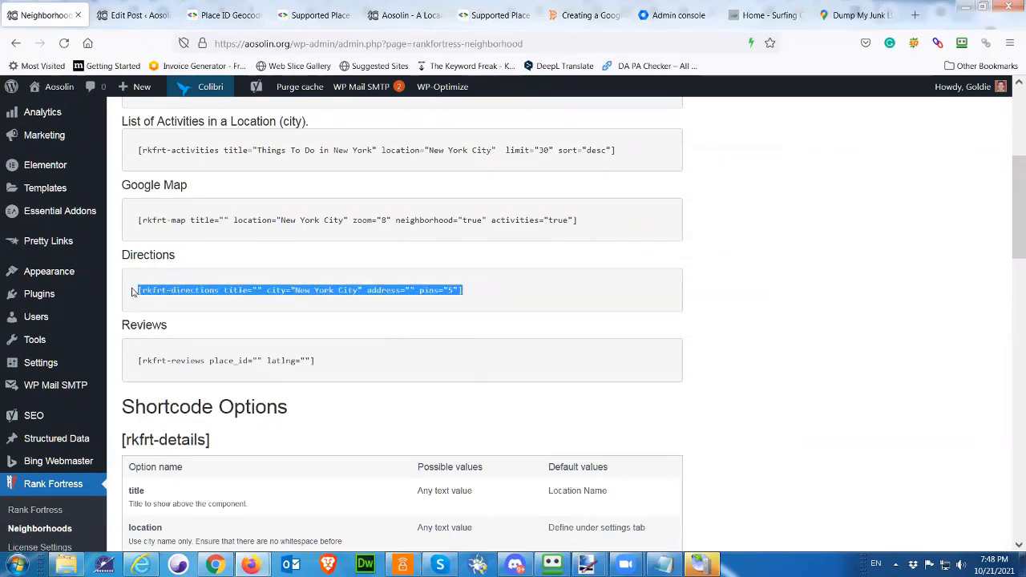
{"action": "right_click", "coordinate": [201, 294]}
{"action": "left_click", "coordinate": [236, 299]}
{"action": "left_click", "coordinate": [123, 16]}
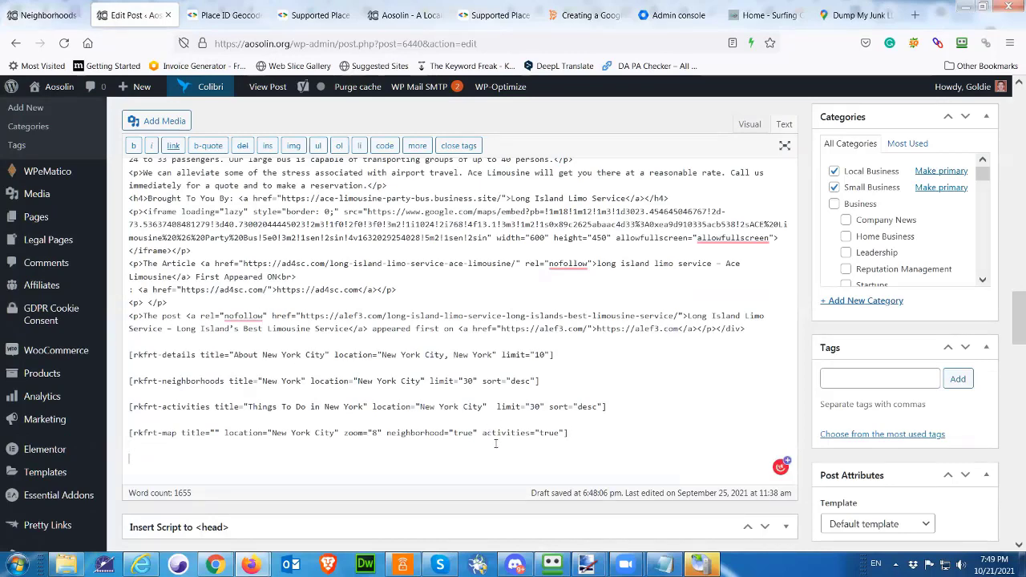
{"action": "right_click", "coordinate": [131, 462]}
{"action": "left_click", "coordinate": [164, 394]}
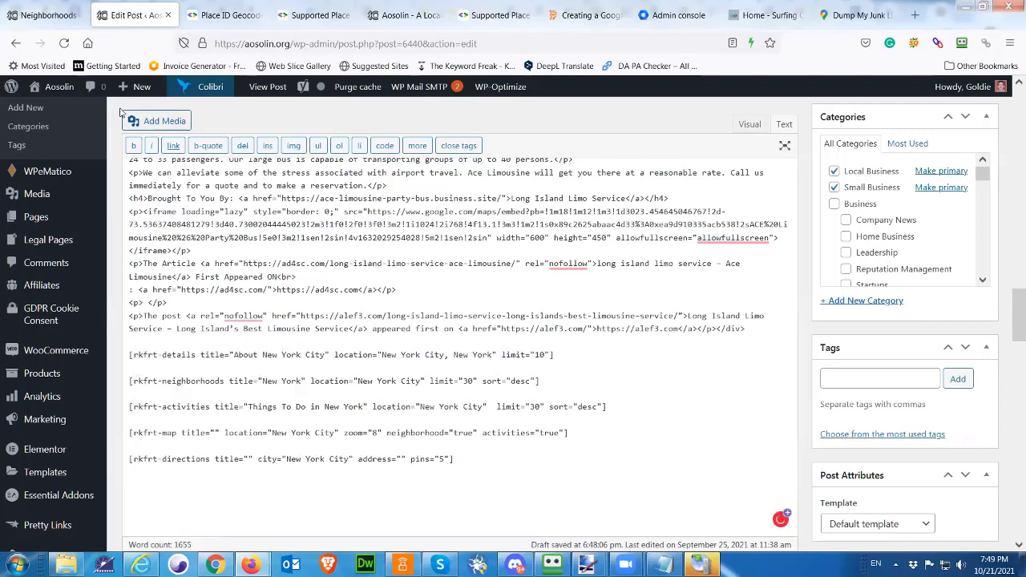
- Paste the [rkfrt-reviews place_id="" latlng=""] shortcode onto the post's last line
{"action": "left_click", "coordinate": [33, 23]}
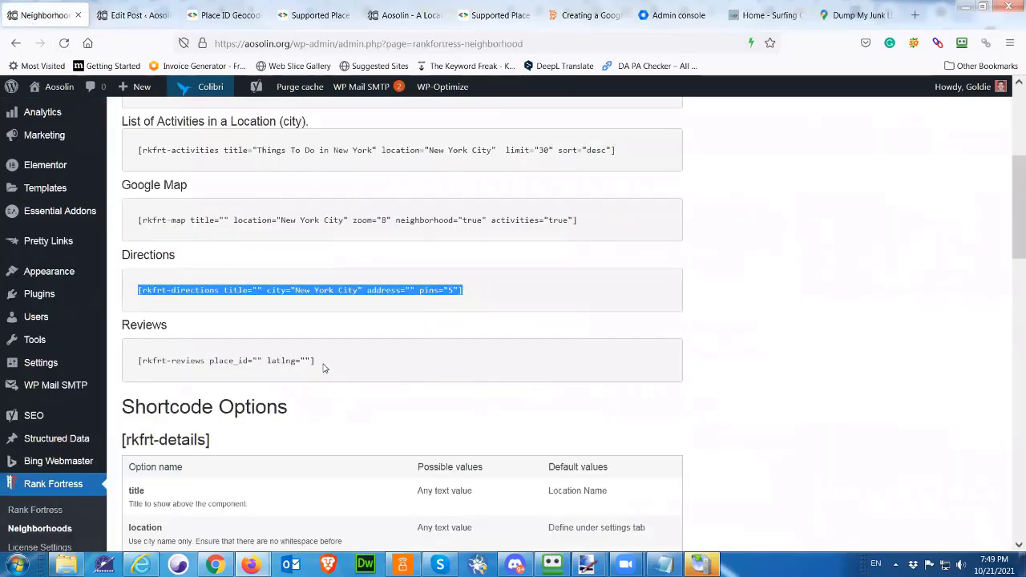
{"action": "left_click_drag", "start_coordinate": [323, 367], "coordinate": [128, 369]}
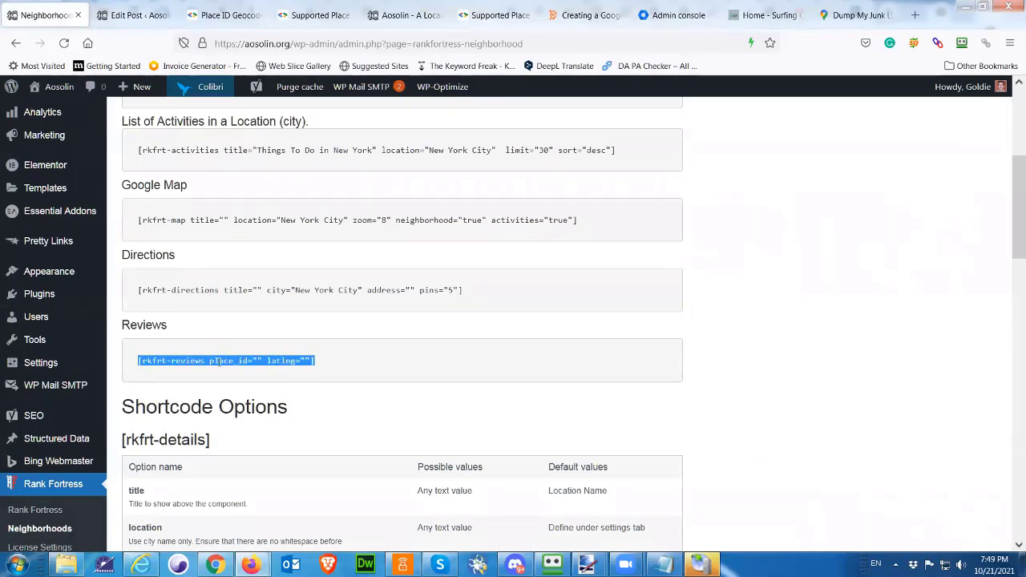
{"action": "right_click", "coordinate": [221, 362]}
{"action": "left_click", "coordinate": [258, 371]}
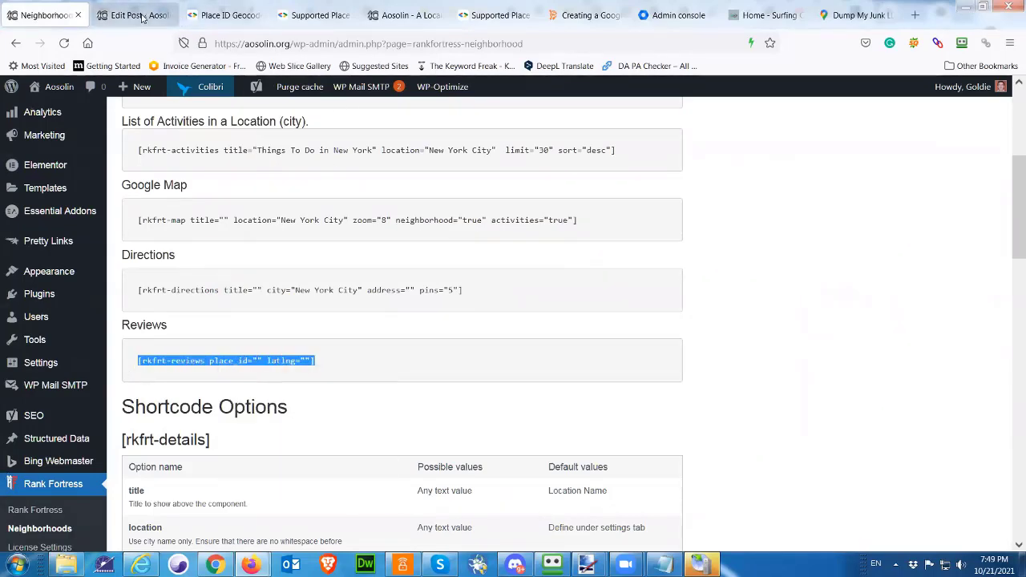
{"action": "left_click", "coordinate": [141, 15]}
{"action": "right_click", "coordinate": [138, 485]}
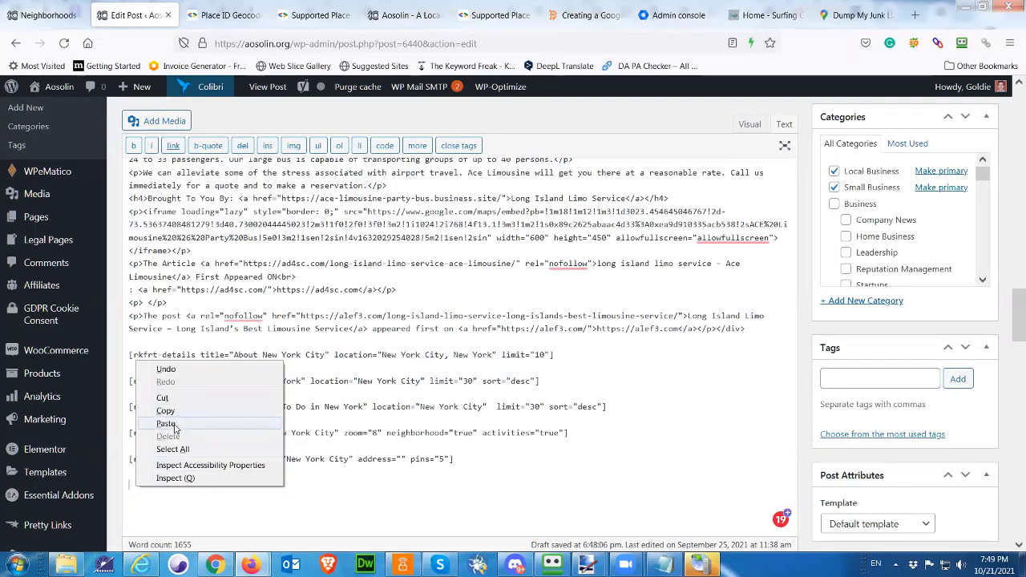
{"action": "left_click", "coordinate": [166, 424]}
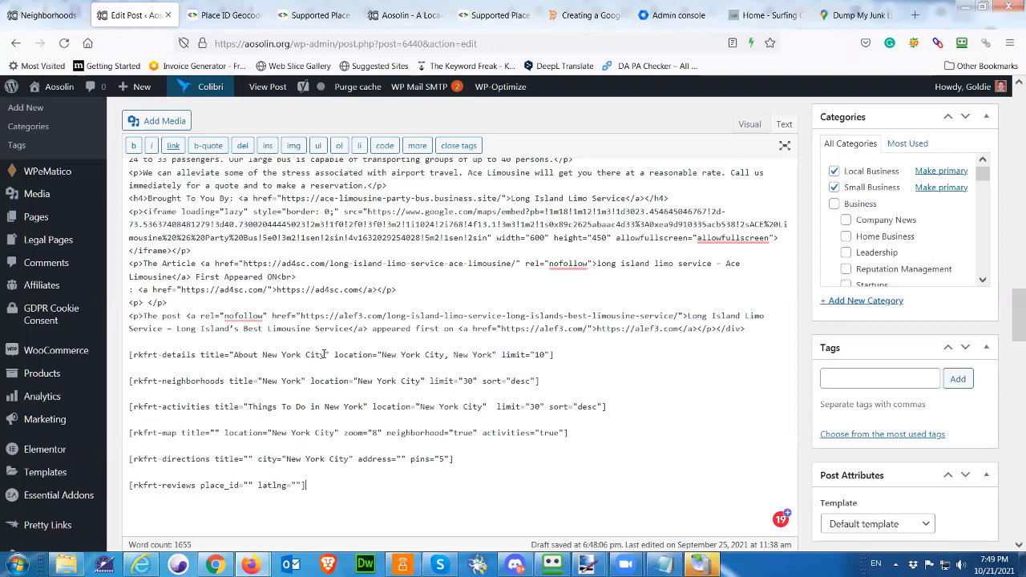
- Scroll up to the Publish box and preview the Long Island Limo Service post's changes
{"action": "scroll", "coordinate": [327, 278], "scroll_direction": "up", "scroll_amount": 10}
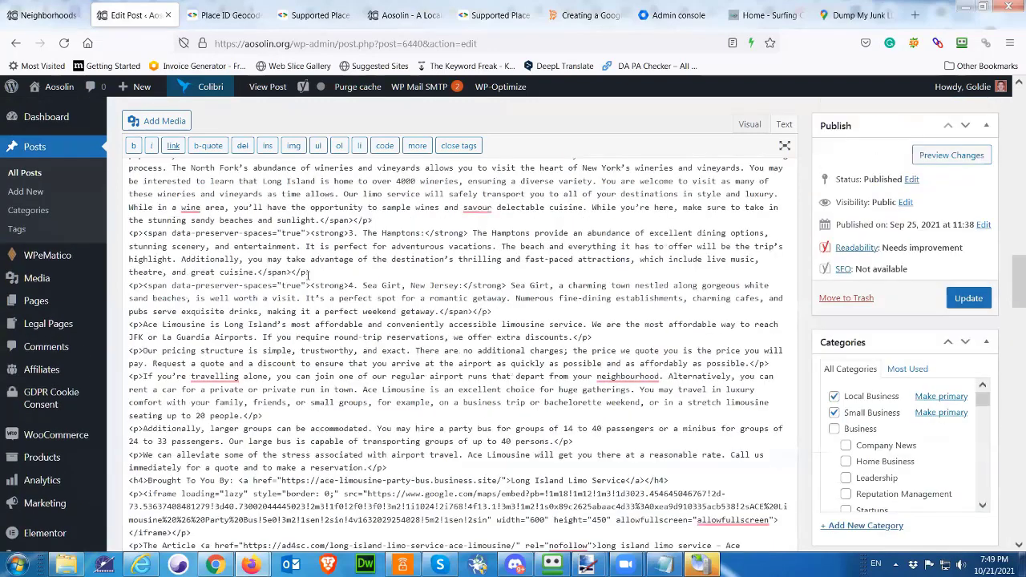
{"action": "scroll", "coordinate": [304, 283], "scroll_direction": "down", "scroll_amount": 15}
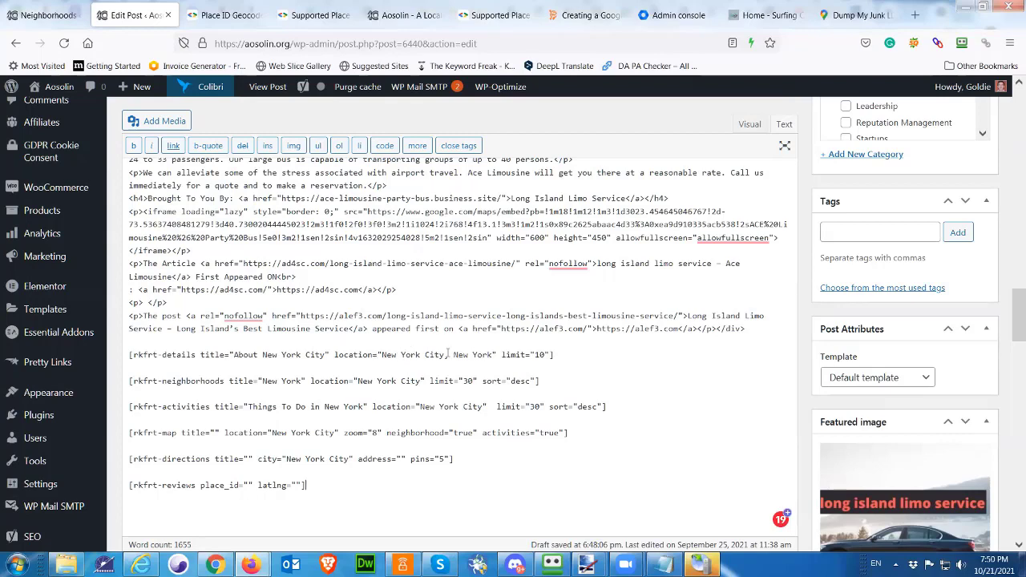
{"action": "scroll", "coordinate": [743, 420], "scroll_direction": "up", "scroll_amount": 15}
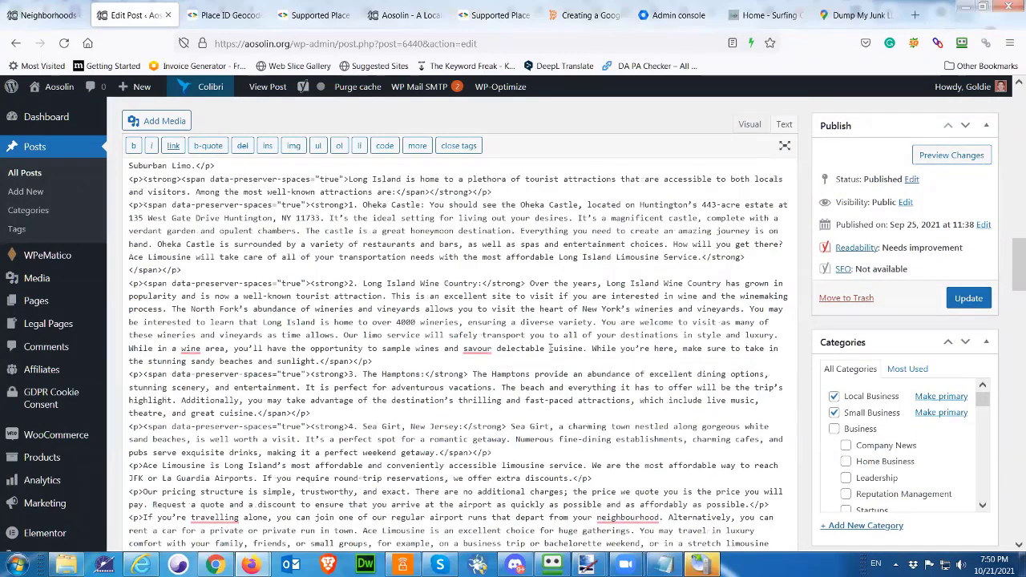
{"action": "left_click_drag", "start_coordinate": [1012, 269], "coordinate": [1011, 126]}
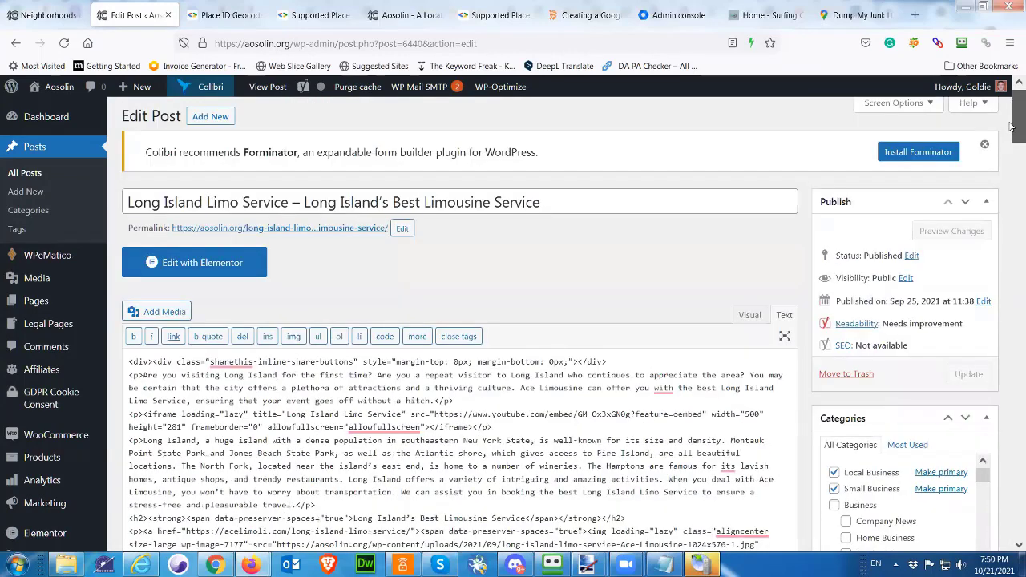
{"action": "scroll", "coordinate": [1011, 127], "scroll_direction": "down", "scroll_amount": 1}
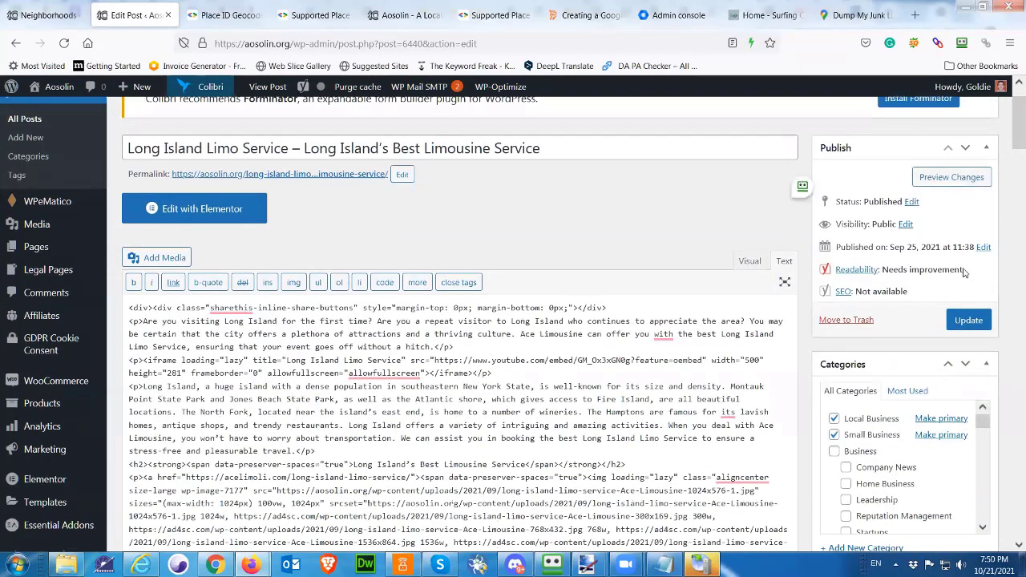
{"action": "left_click", "coordinate": [951, 177]}
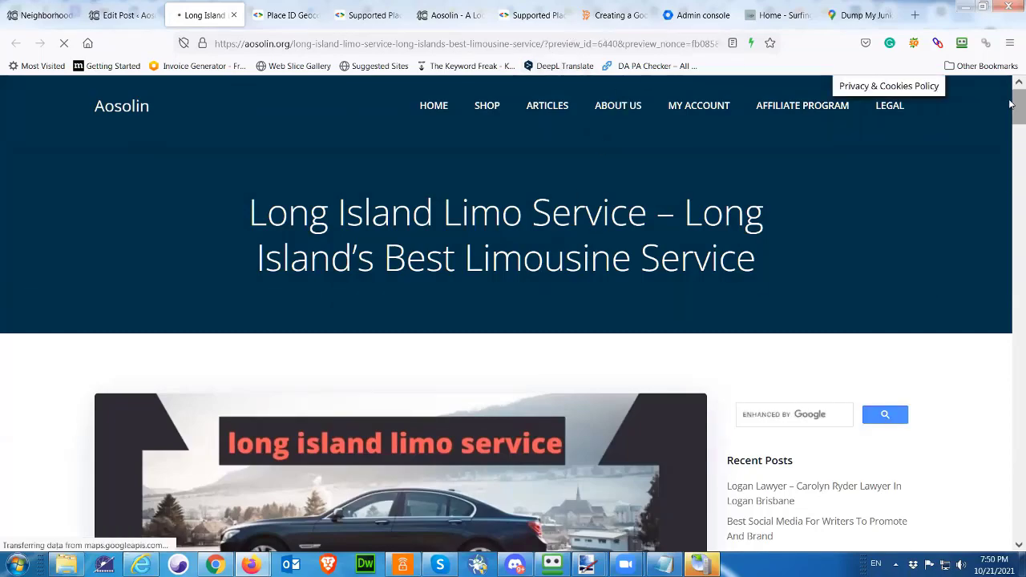
- Highlight the ad4sc credit, then the About New York City heading, subtitle and description
{"action": "left_click_drag", "start_coordinate": [1010, 104], "coordinate": [998, 389]}
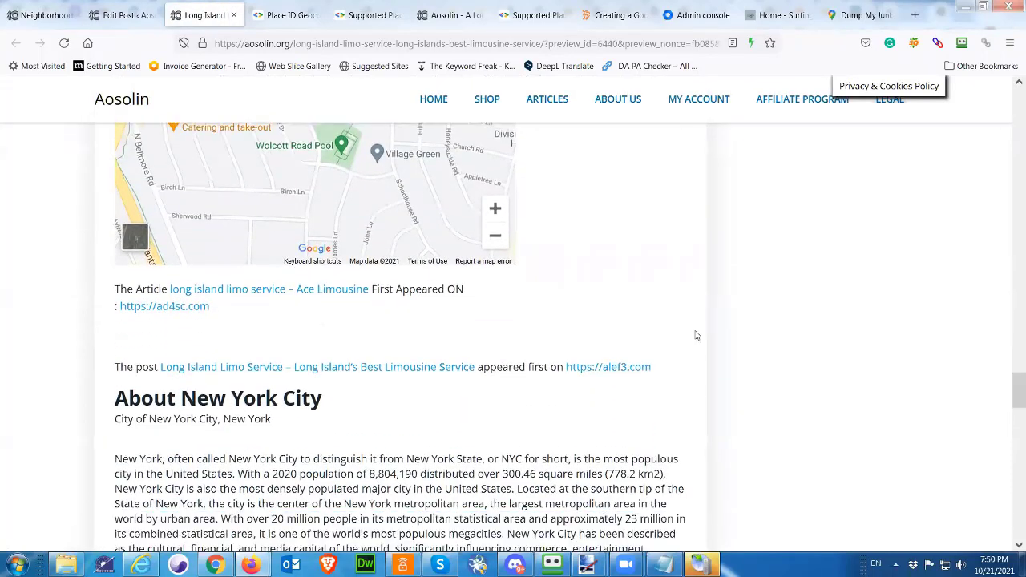
{"action": "left_click_drag", "start_coordinate": [201, 332], "coordinate": [110, 293]}
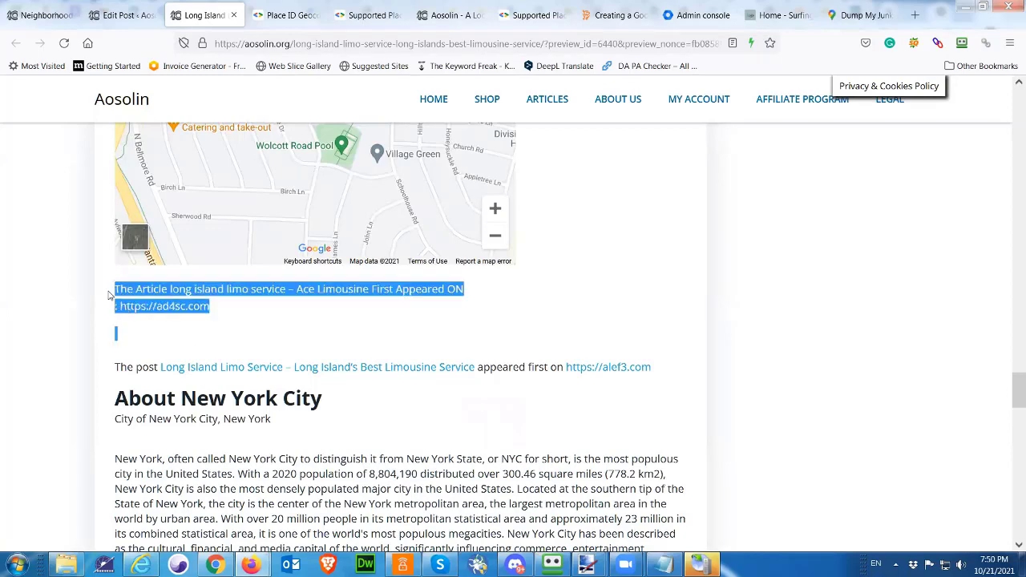
{"action": "scroll", "coordinate": [550, 216], "scroll_direction": "up", "scroll_amount": 3}
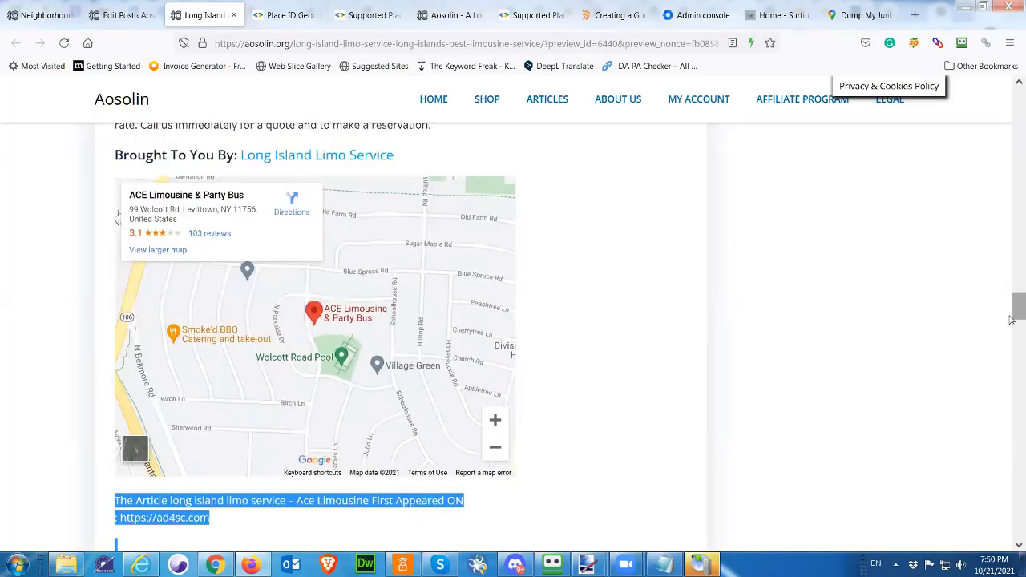
{"action": "left_click", "coordinate": [948, 299]}
{"action": "left_click_drag", "start_coordinate": [1010, 315], "coordinate": [1010, 338]}
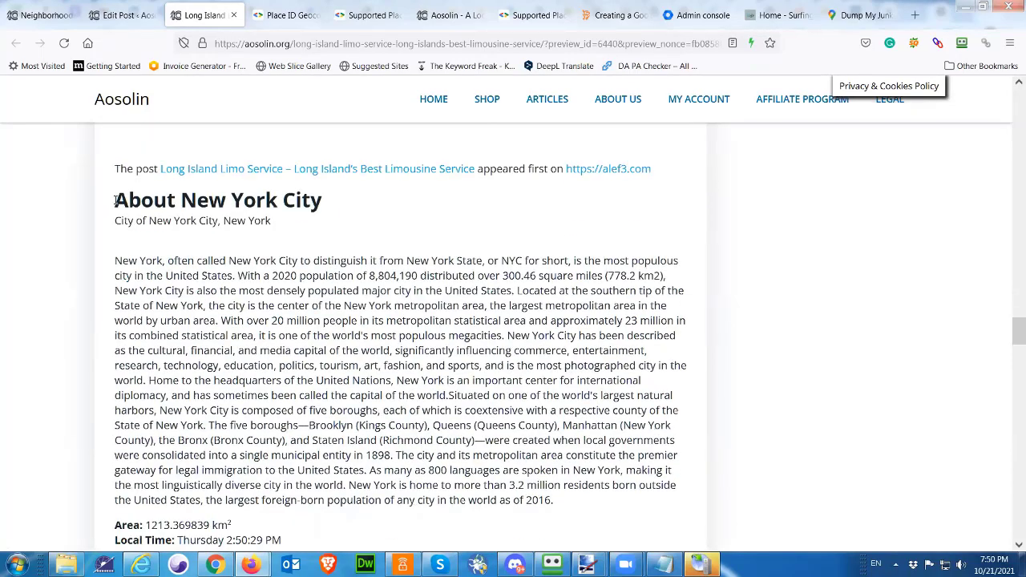
{"action": "left_click_drag", "start_coordinate": [117, 201], "coordinate": [322, 202]}
{"action": "left_click_drag", "start_coordinate": [116, 223], "coordinate": [280, 233]}
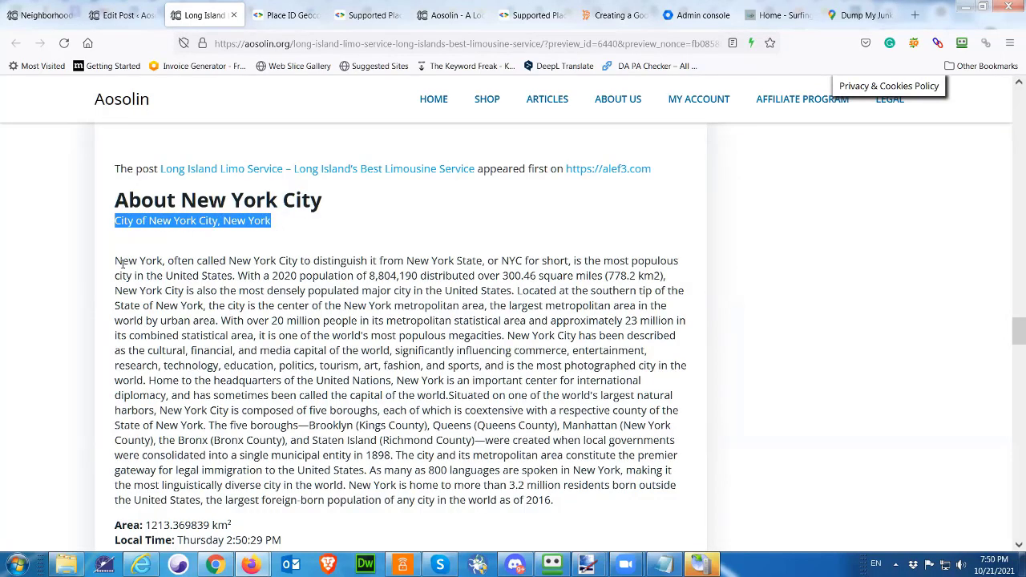
{"action": "left_click_drag", "start_coordinate": [117, 261], "coordinate": [565, 501]}
{"action": "left_click", "coordinate": [745, 373]}
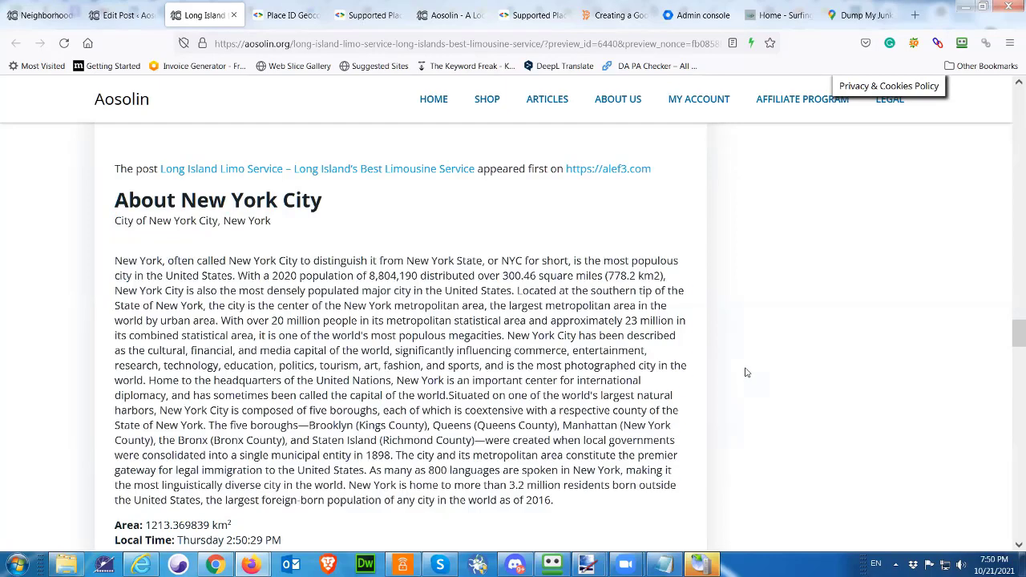
- Scroll to the New York neighbourhood list and open NYC Insider Guide on Google Maps
{"action": "scroll", "coordinate": [731, 353], "scroll_direction": "down", "scroll_amount": 3}
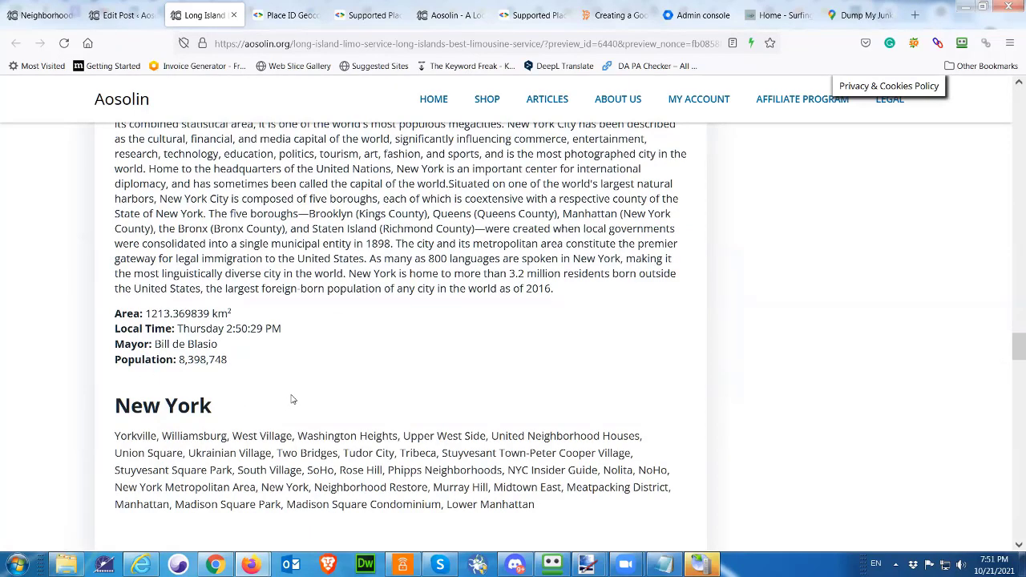
{"action": "scroll", "coordinate": [261, 382], "scroll_direction": "down", "scroll_amount": 2}
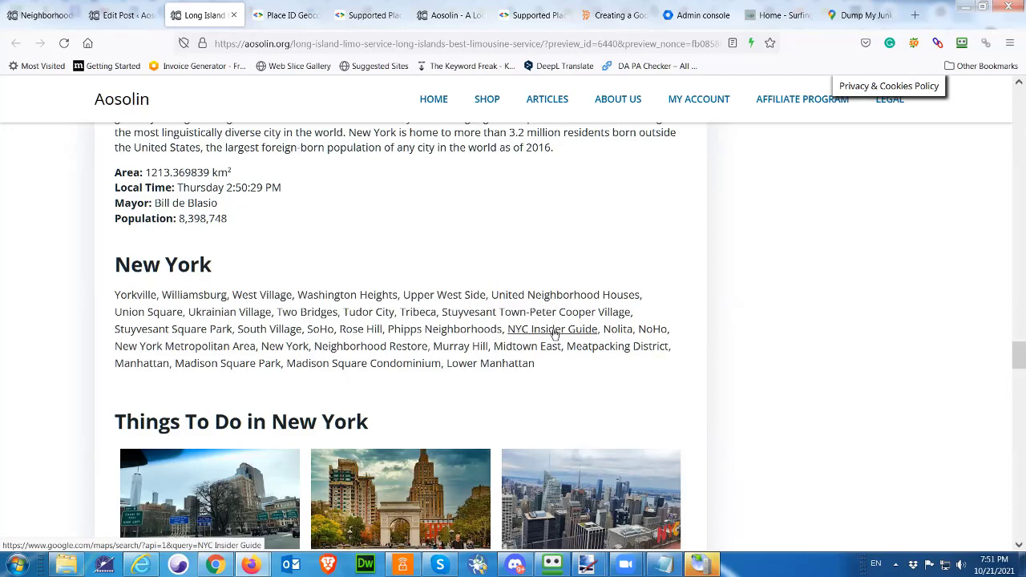
{"action": "left_click", "coordinate": [554, 332]}
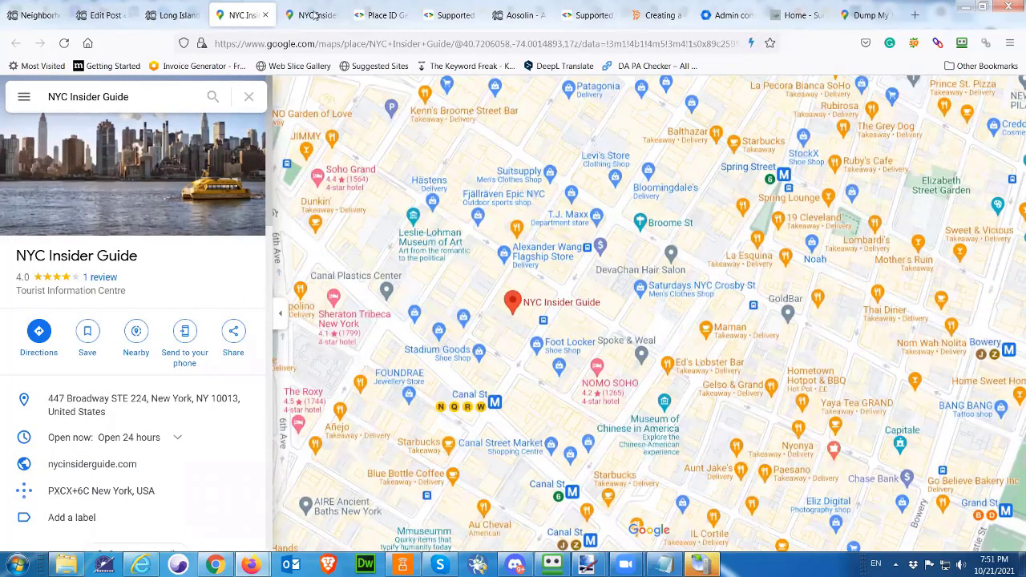
- Return to the preview, open Neighborhood Restore on Google Maps, then select 'Manhattan' in the list
{"action": "left_click", "coordinate": [172, 14]}
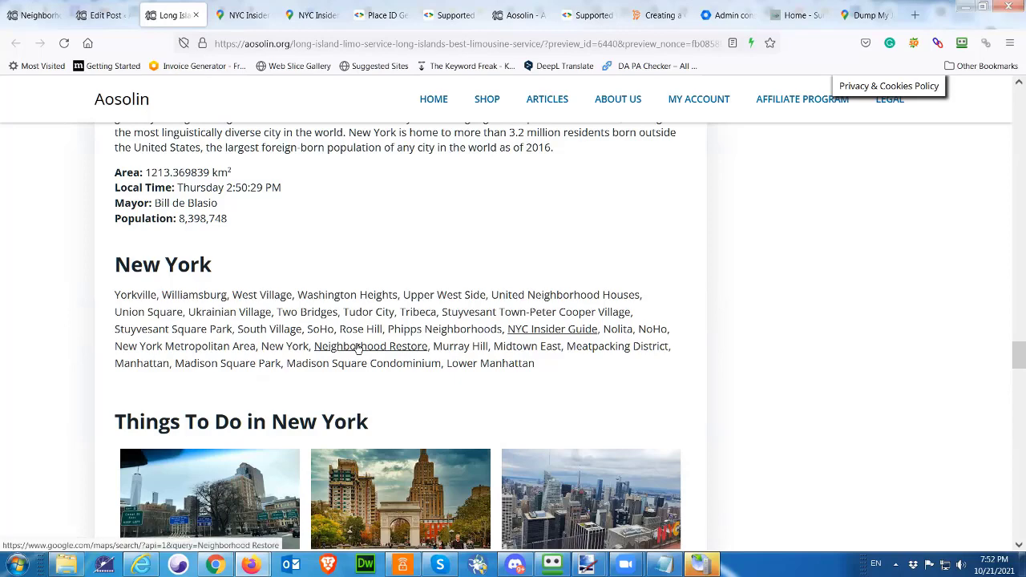
{"action": "left_click", "coordinate": [359, 347]}
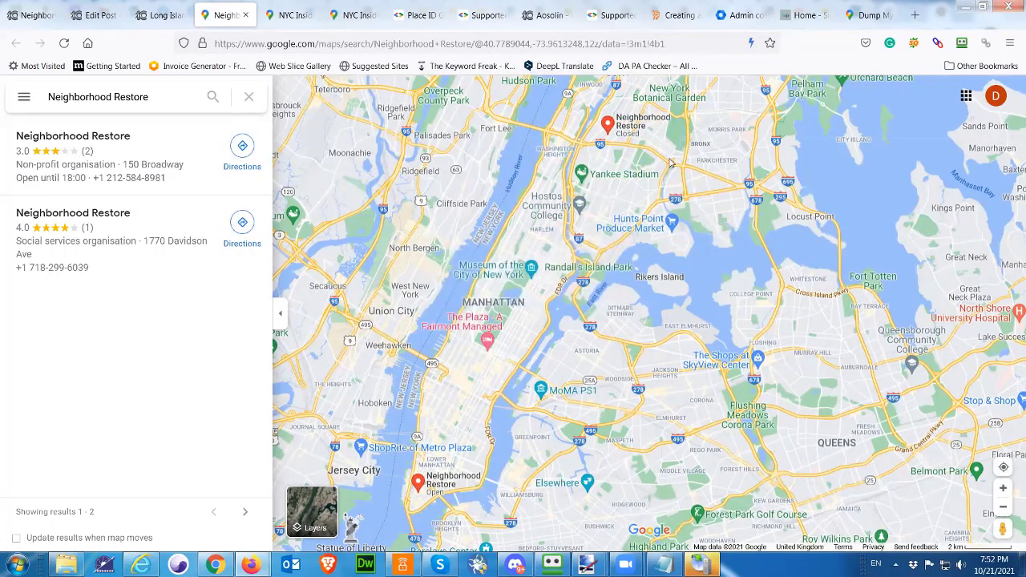
{"action": "left_click", "coordinate": [163, 18]}
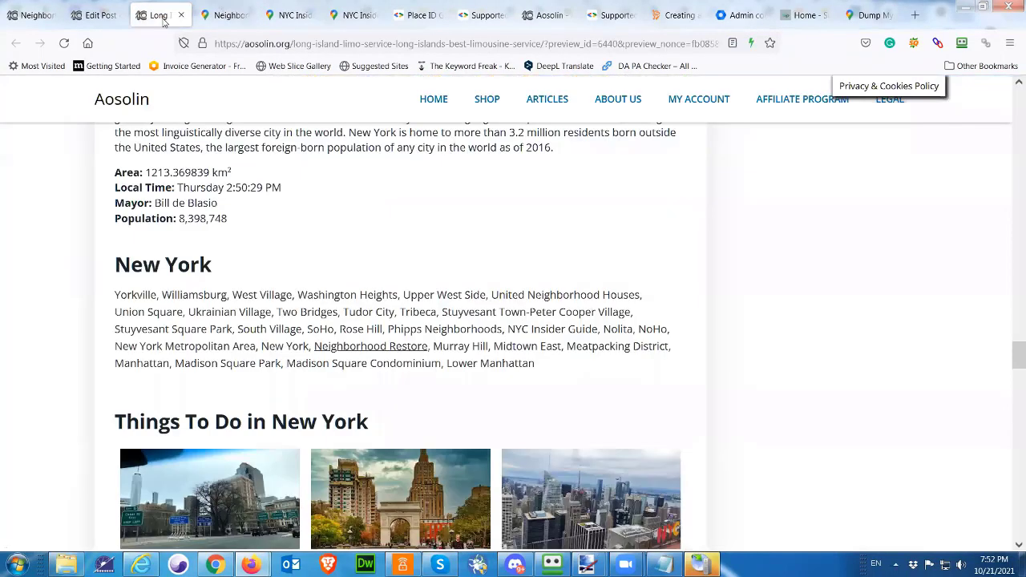
{"action": "double_click", "coordinate": [559, 371]}
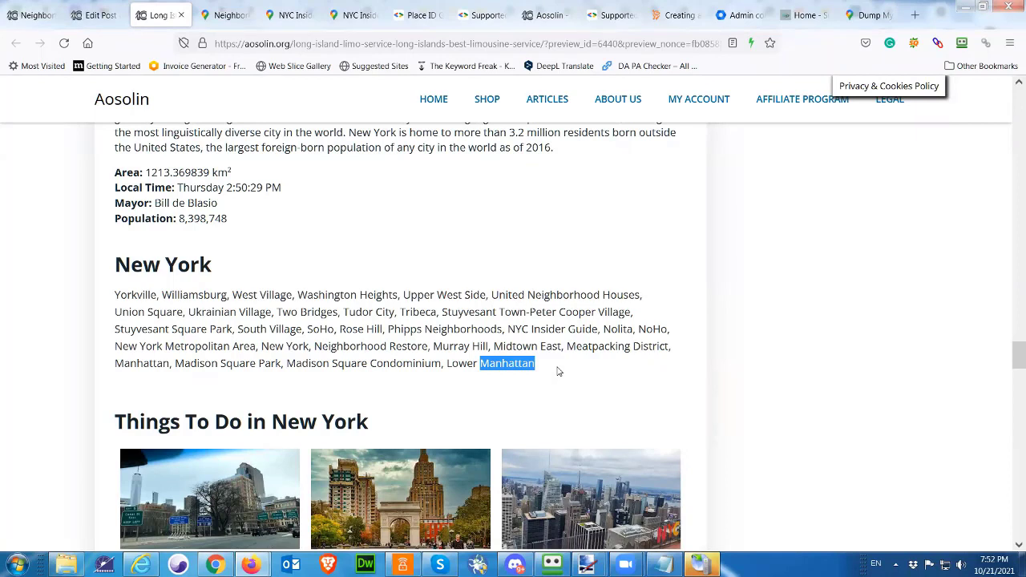
- Reselect 'Manhattan' and highlight the whole New York City description paragraph
{"action": "double_click", "coordinate": [548, 368]}
{"action": "mouse_move", "coordinate": [1014, 359]}
{"action": "left_mouse_down"}
{"action": "mouse_move", "coordinate": [1012, 341]}
{"action": "mouse_move", "coordinate": [1013, 349]}
{"action": "left_mouse_up"}
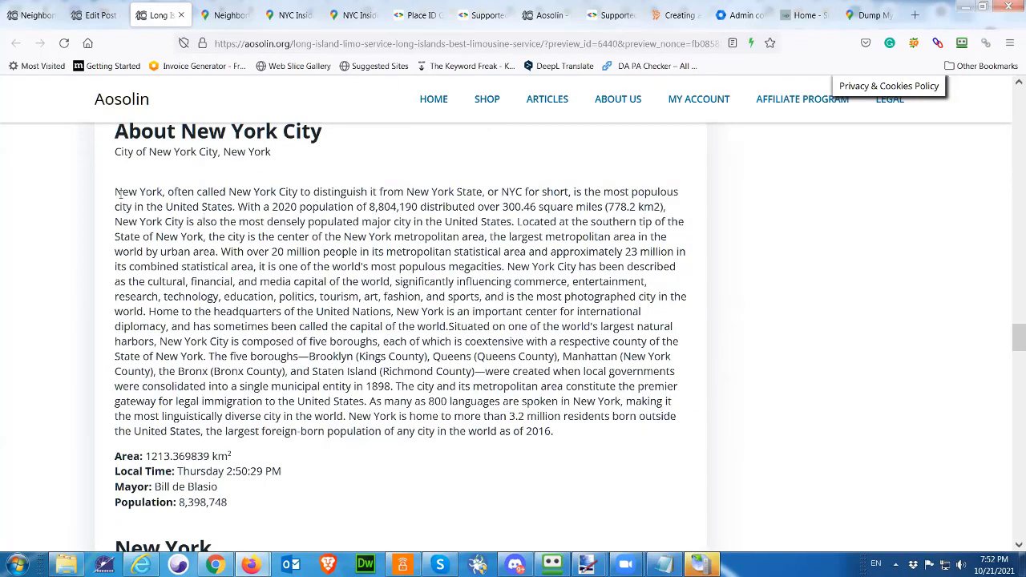
{"action": "left_click_drag", "start_coordinate": [117, 191], "coordinate": [574, 430]}
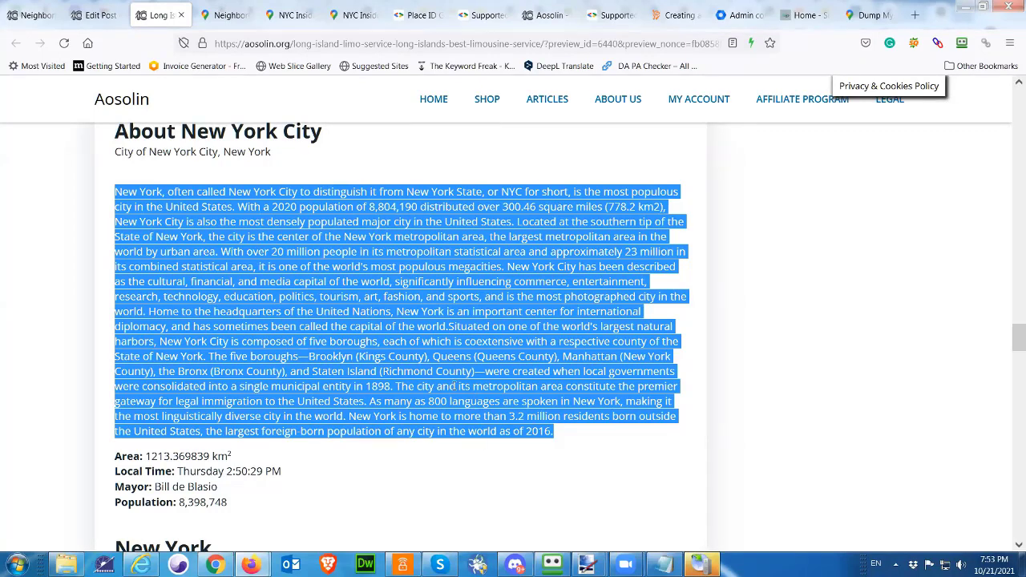
{"action": "left_click_drag", "start_coordinate": [557, 432], "coordinate": [102, 198]}
{"action": "left_click", "coordinate": [568, 439]}
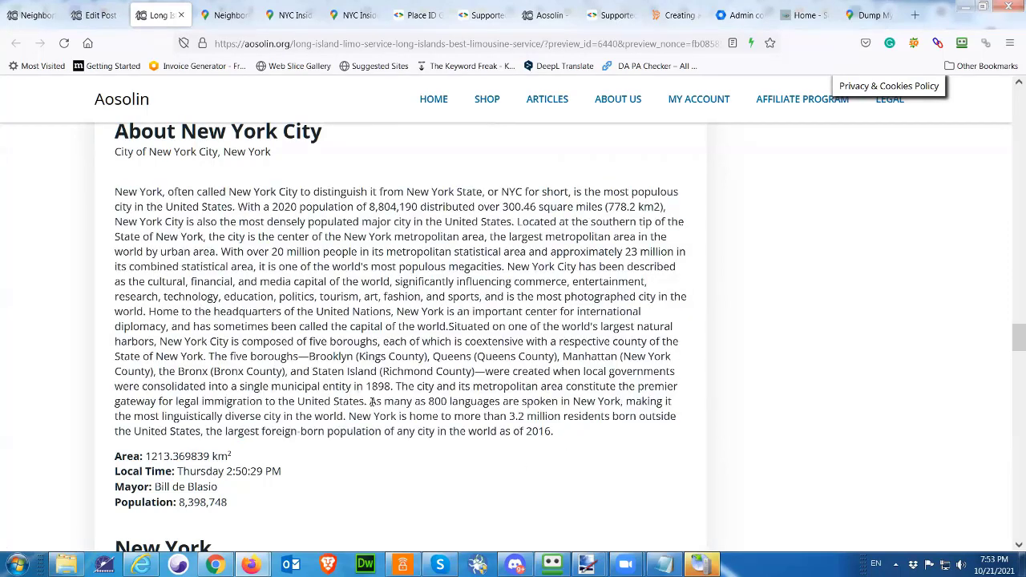
- Select the New York City text up to the About New York City heading and copy it
{"action": "scroll", "coordinate": [375, 399], "scroll_direction": "down", "scroll_amount": 3}
{"action": "scroll", "coordinate": [378, 399], "scroll_direction": "down", "scroll_amount": 2}
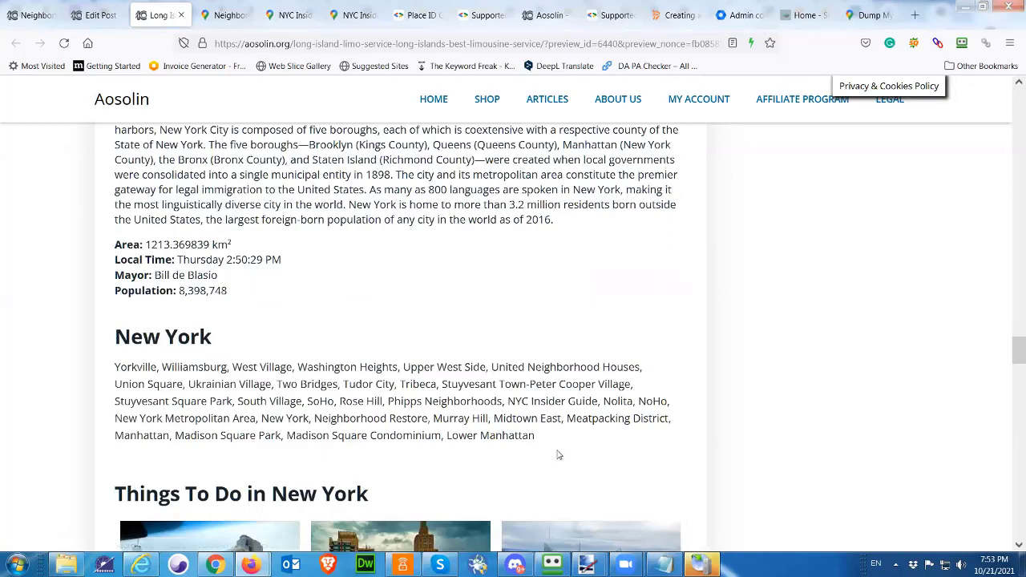
{"action": "left_click_drag", "start_coordinate": [556, 441], "coordinate": [110, 153]}
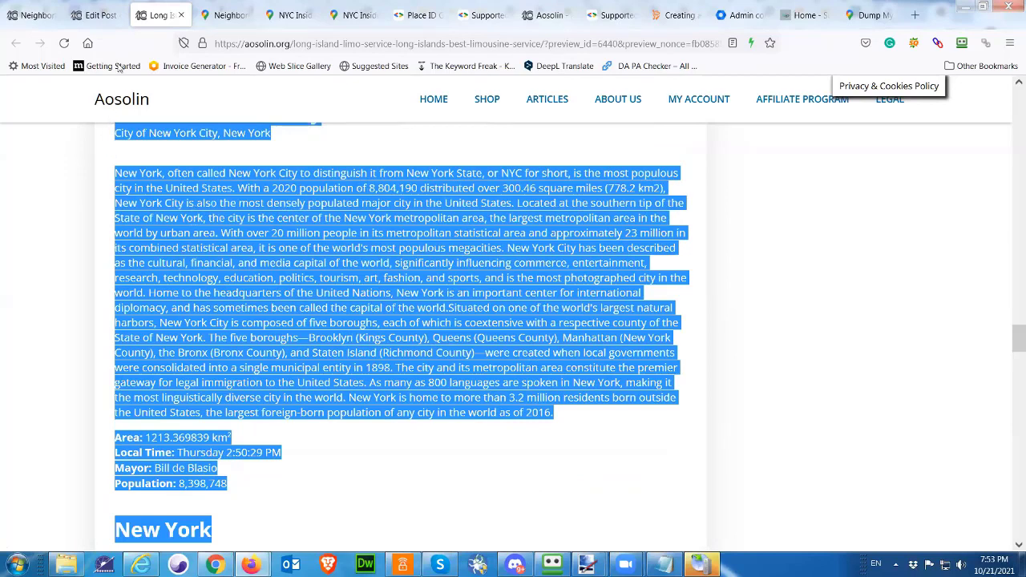
{"action": "left_click_drag", "start_coordinate": [119, 68], "coordinate": [117, 211]}
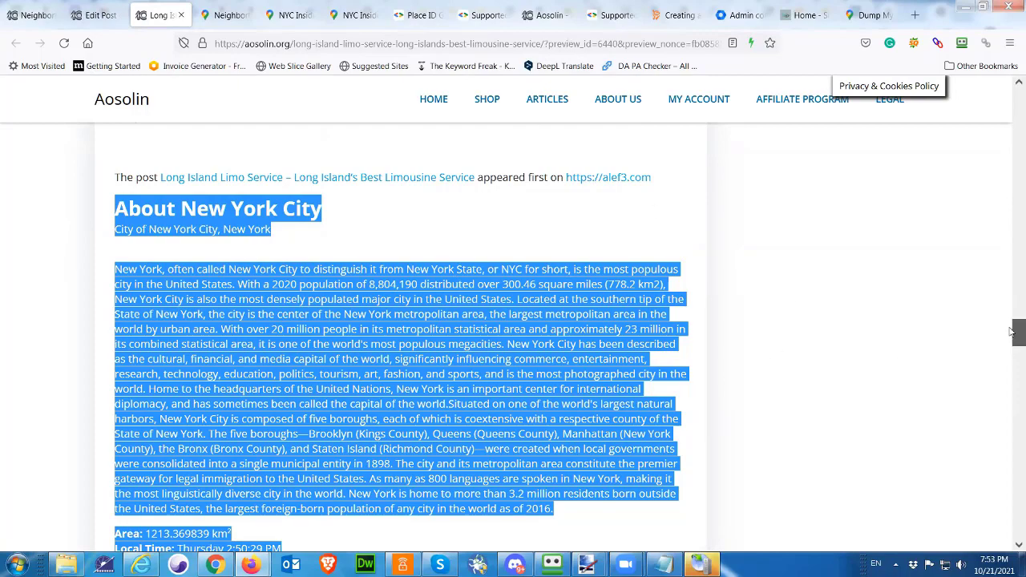
{"action": "left_click_drag", "start_coordinate": [1012, 331], "coordinate": [1011, 359]}
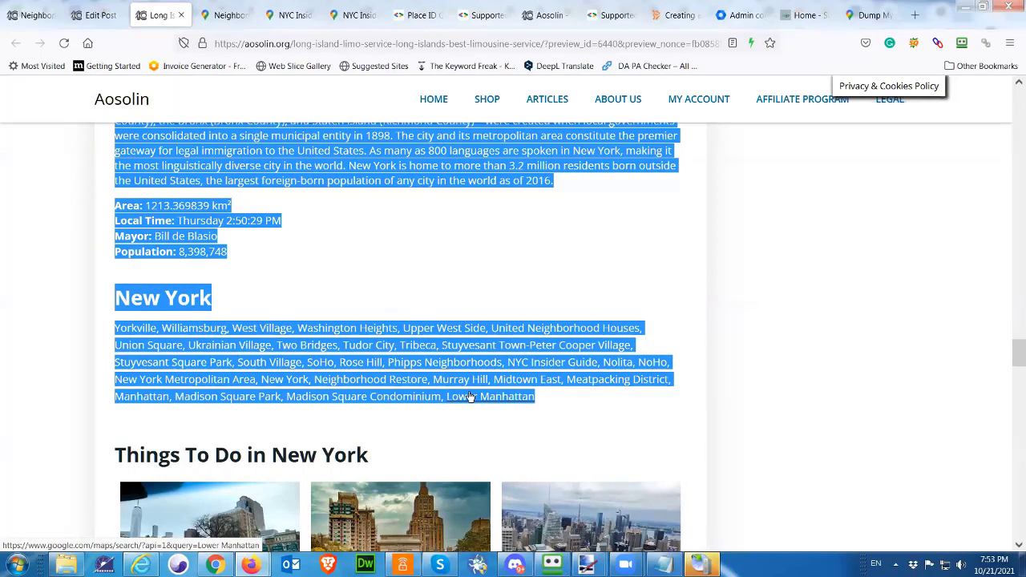
{"action": "right_click", "coordinate": [367, 171]}
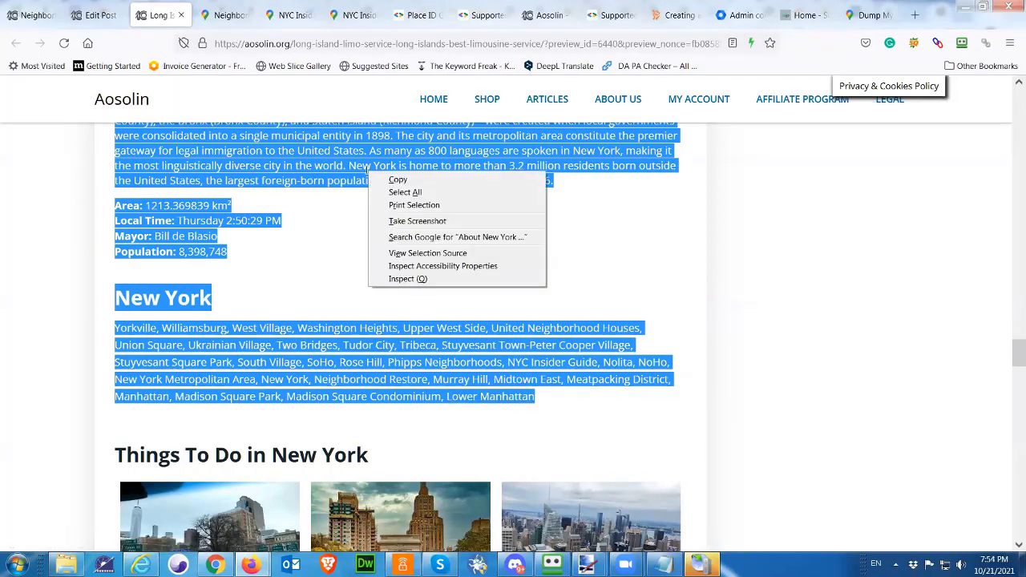
{"action": "left_click", "coordinate": [402, 181]}
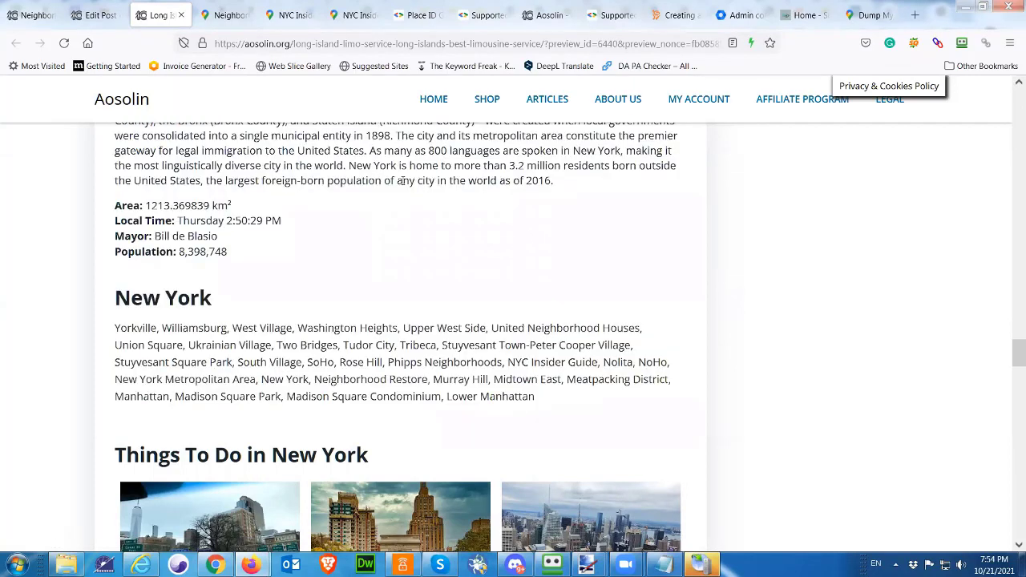
- Copy the section from Mayor down to Lower Manhattan and return to the Edit Post screen
{"action": "left_click_drag", "start_coordinate": [536, 398], "coordinate": [117, 124]}
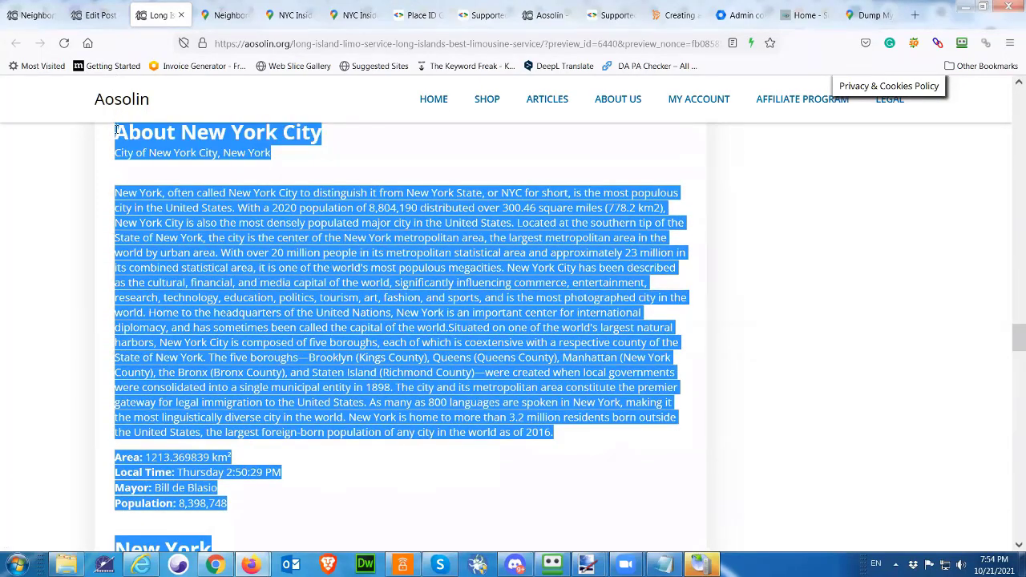
{"action": "right_click", "coordinate": [300, 211]}
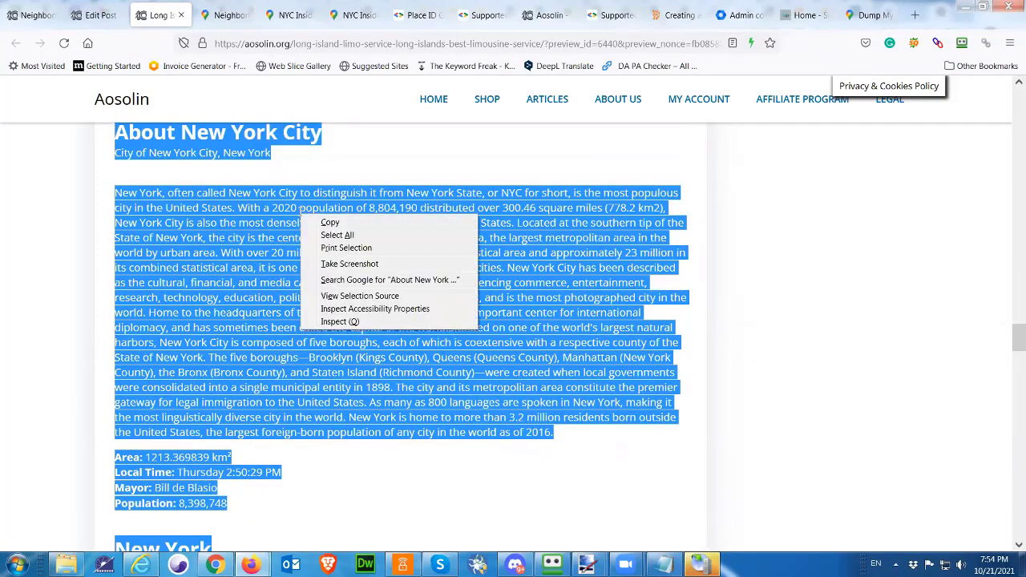
{"action": "left_click", "coordinate": [337, 230]}
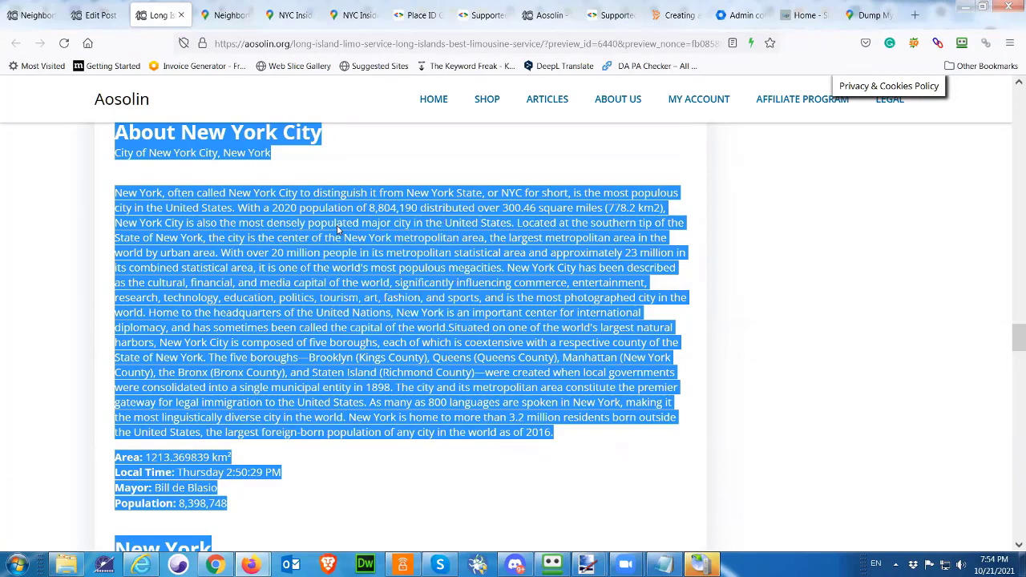
{"action": "left_click", "coordinate": [95, 15]}
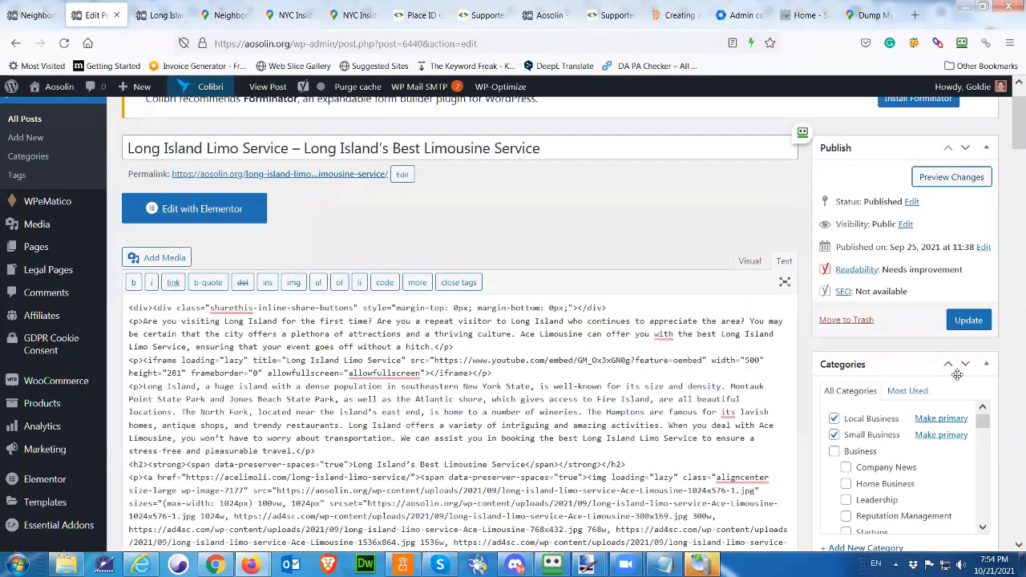
- Delete the [rkfrt-details] and [rkfrt-neighborhoods] lines, leaving four shortcodes, and switch to the Visual editor
{"action": "scroll", "coordinate": [1012, 358], "scroll_direction": "down", "scroll_amount": 5}
{"action": "left_click_drag", "start_coordinate": [1010, 354], "coordinate": [1010, 307]}
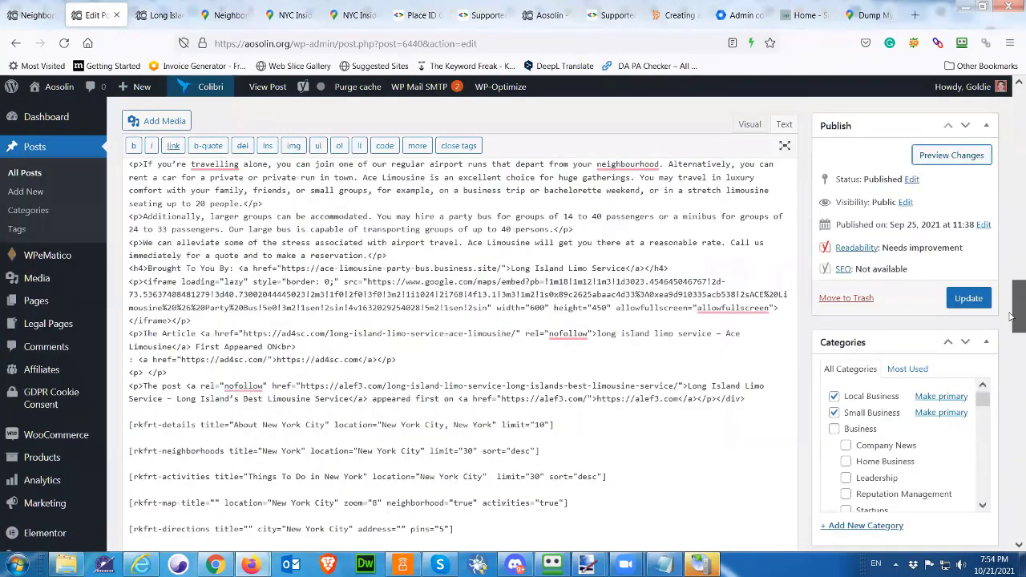
{"action": "scroll", "coordinate": [1011, 316], "scroll_direction": "down", "scroll_amount": 1}
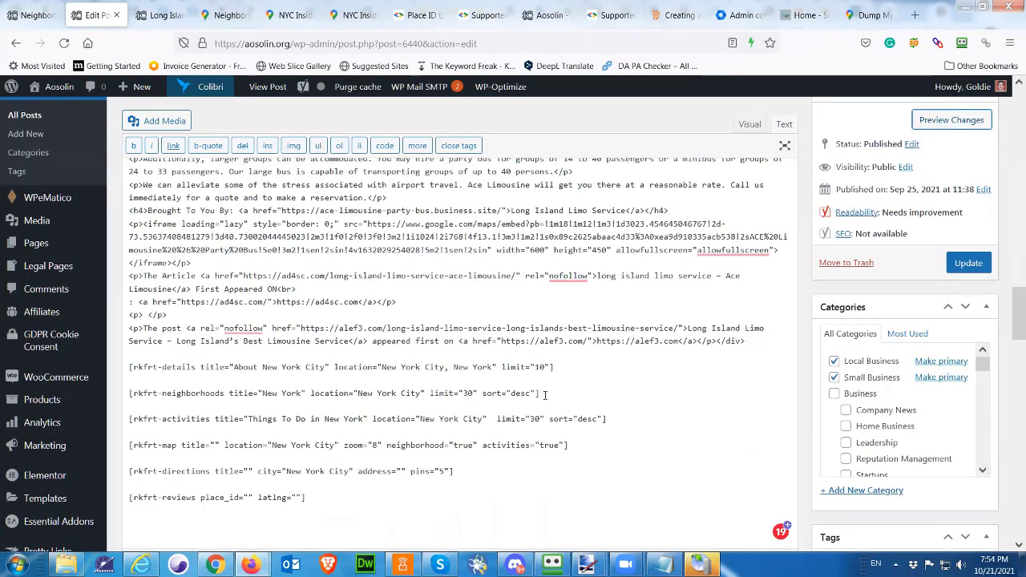
{"action": "left_click_drag", "start_coordinate": [541, 393], "coordinate": [135, 355]}
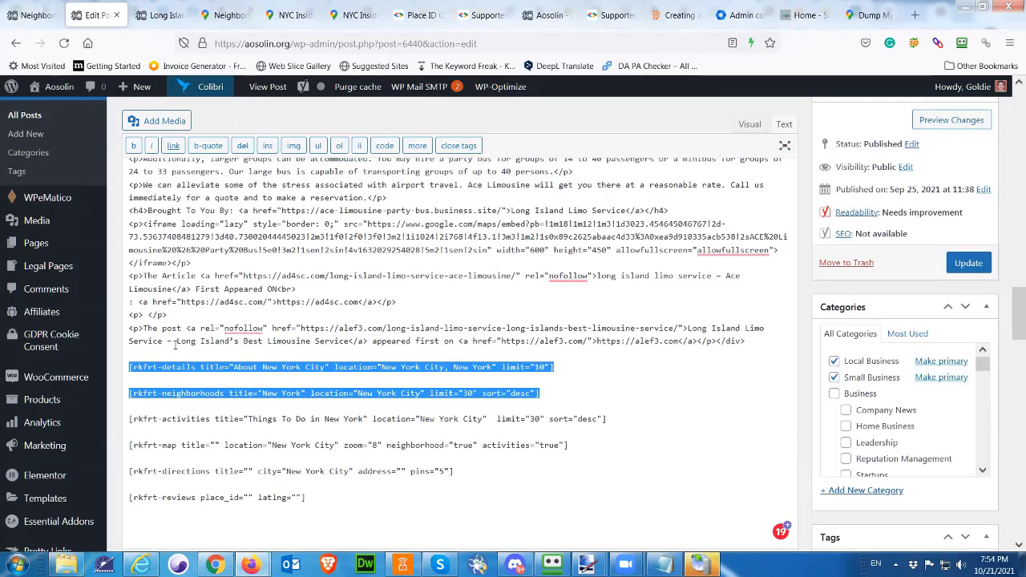
{"action": "key", "text": "Delete"}
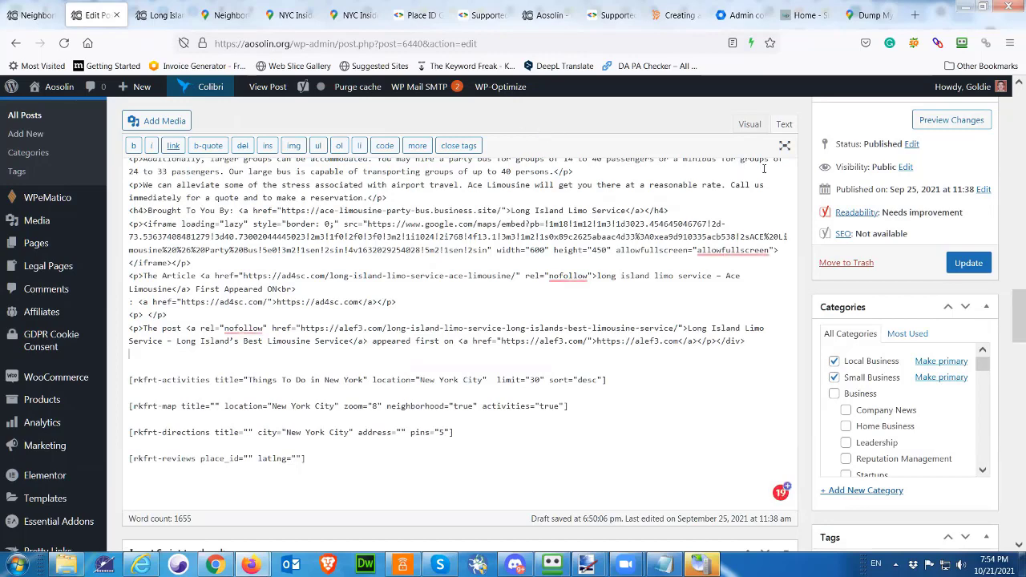
{"action": "left_click", "coordinate": [749, 125]}
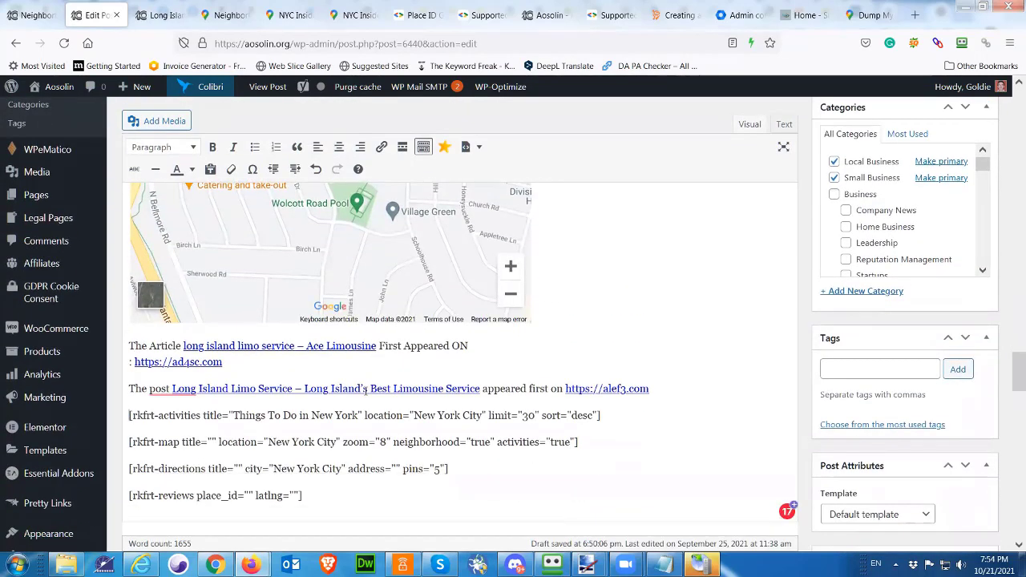
- Paste the About New York City section on a new line below the alef3.com link
{"action": "left_click", "coordinate": [654, 389]}
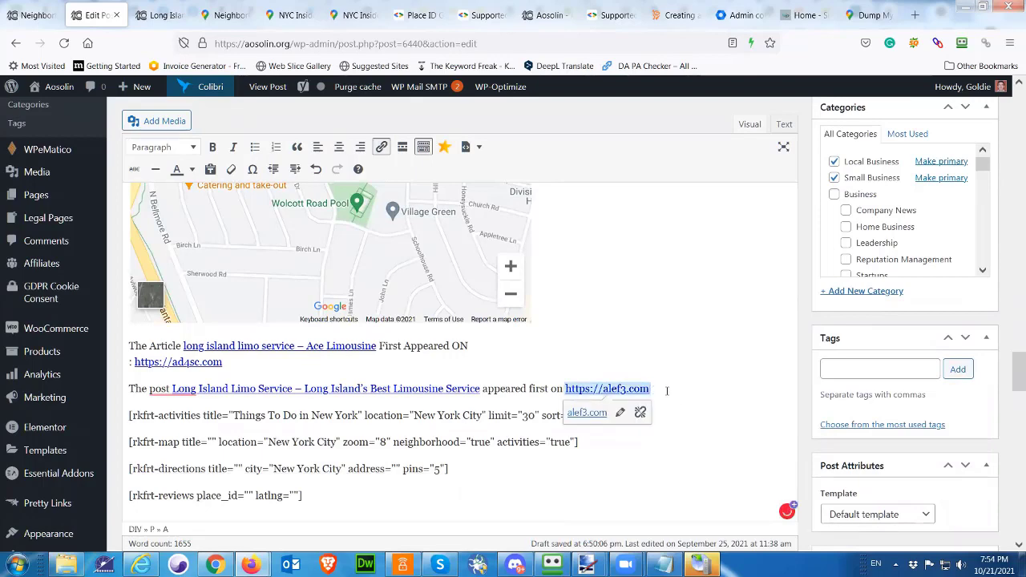
{"action": "key", "text": "Return"}
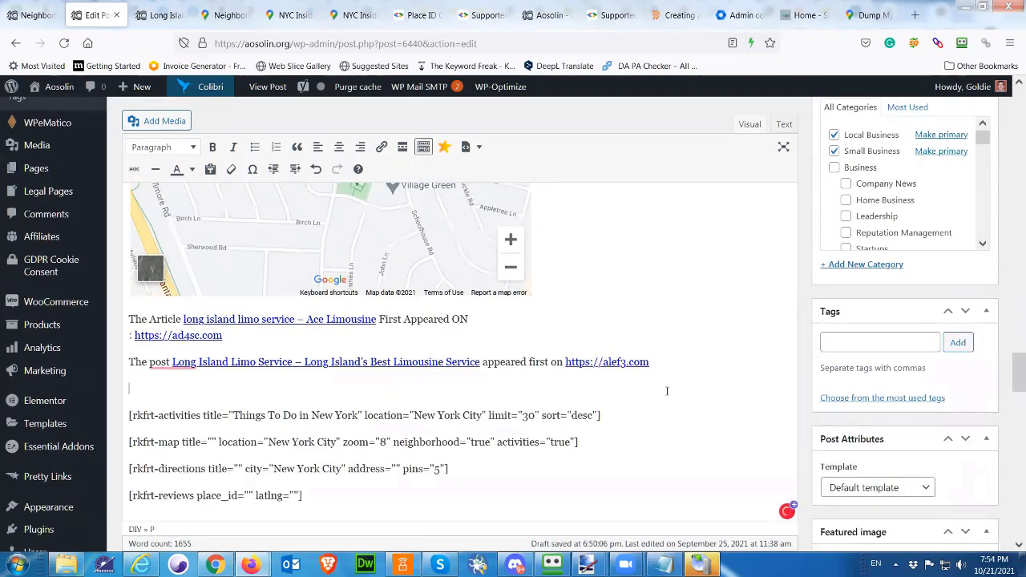
{"action": "right_click", "coordinate": [133, 387]}
{"action": "left_click", "coordinate": [172, 449]}
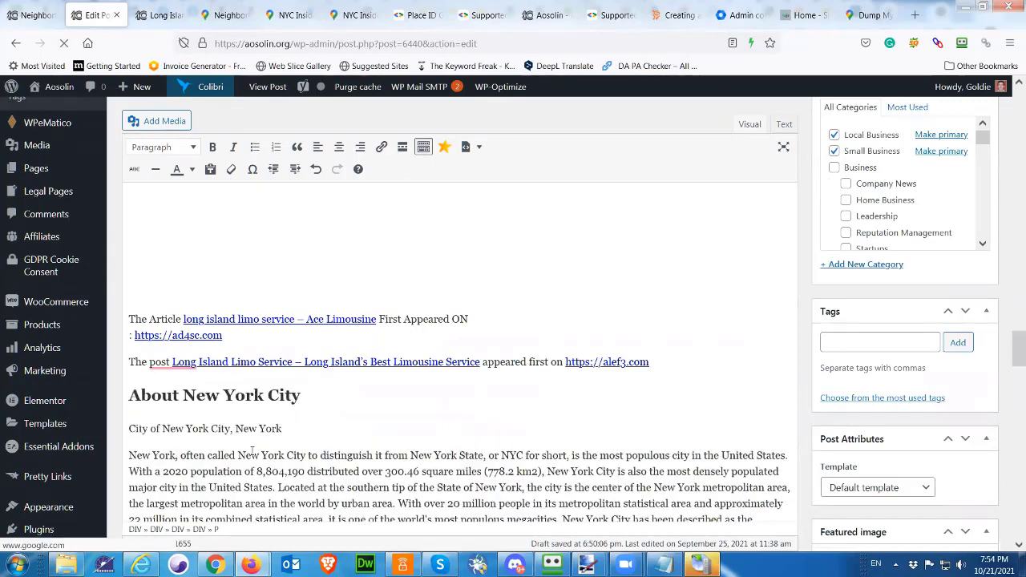
{"action": "scroll", "coordinate": [358, 434], "scroll_direction": "down", "scroll_amount": 3}
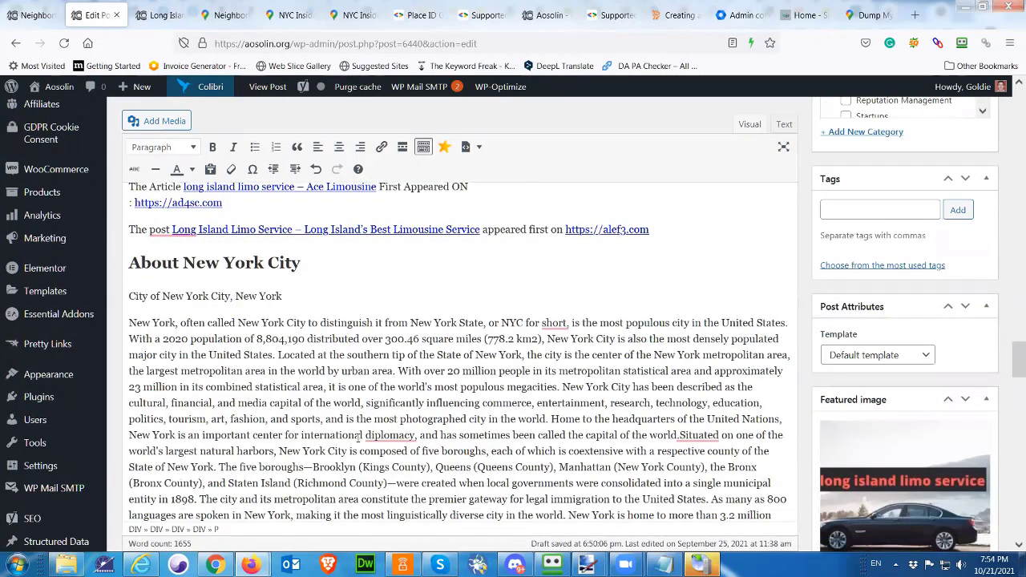
{"action": "scroll", "coordinate": [358, 434], "scroll_direction": "down", "scroll_amount": 5}
{"action": "scroll", "coordinate": [353, 439], "scroll_direction": "down", "scroll_amount": 2}
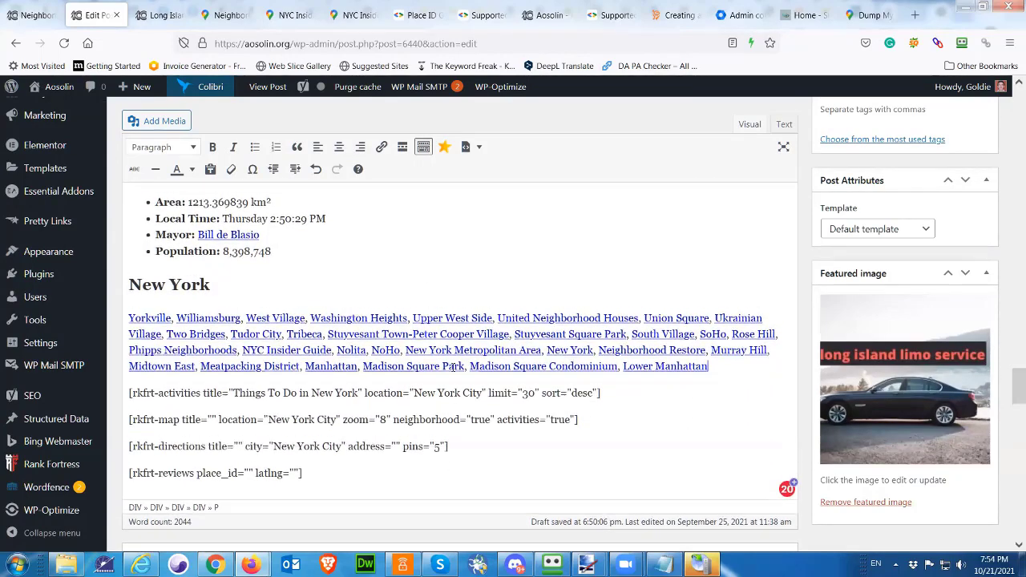
{"action": "scroll", "coordinate": [454, 365], "scroll_direction": "up", "scroll_amount": 3}
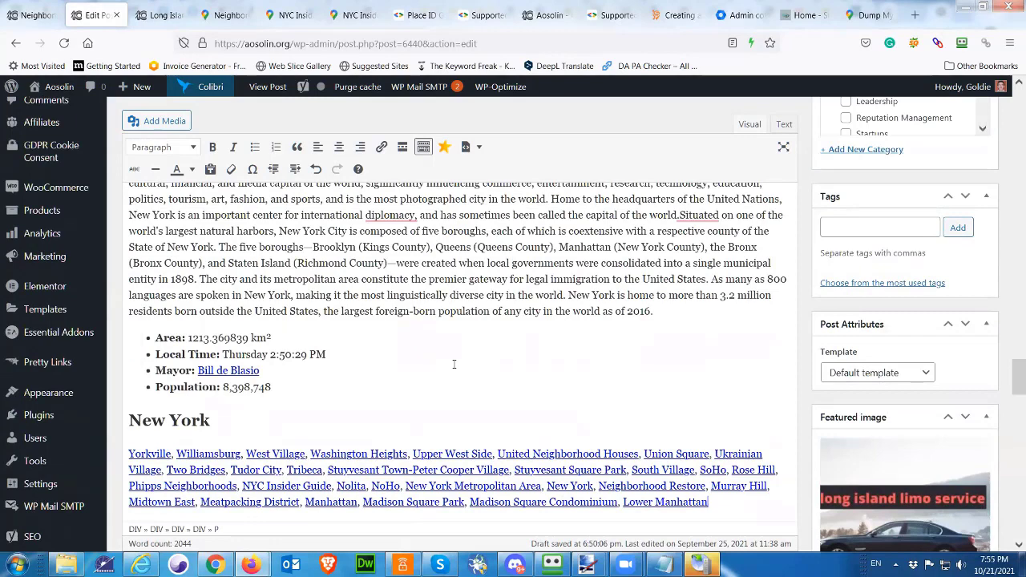
{"action": "scroll", "coordinate": [453, 365], "scroll_direction": "up", "scroll_amount": 3}
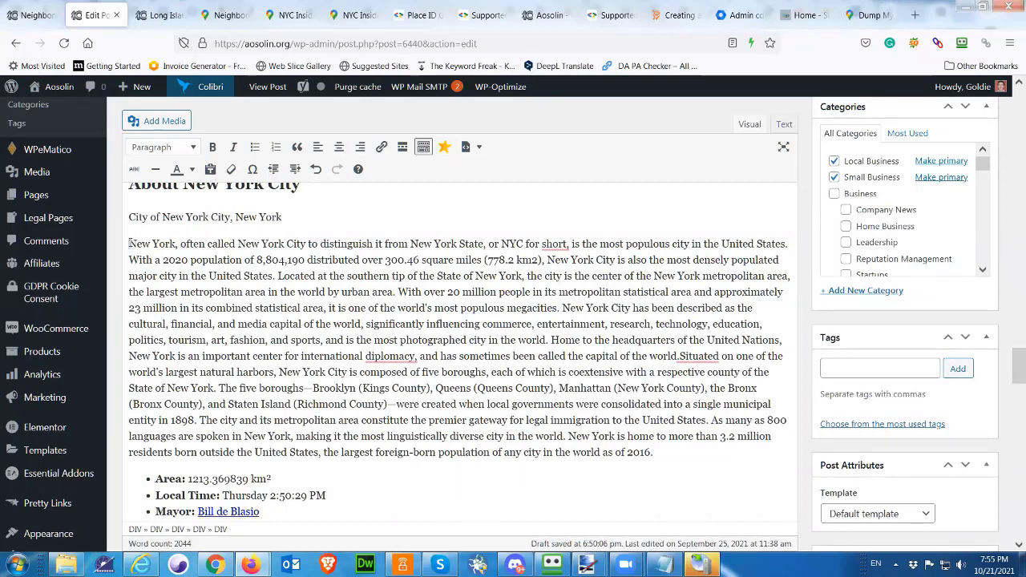
- Copy the New York description paragraph and open a new browser tab
{"action": "left_click_drag", "start_coordinate": [130, 243], "coordinate": [234, 287]}
{"action": "left_click_drag", "start_coordinate": [131, 314], "coordinate": [650, 523]}
{"action": "scroll", "coordinate": [545, 410], "scroll_direction": "down", "scroll_amount": 1}
{"action": "scroll", "coordinate": [545, 410], "scroll_direction": "down", "scroll_amount": 1}
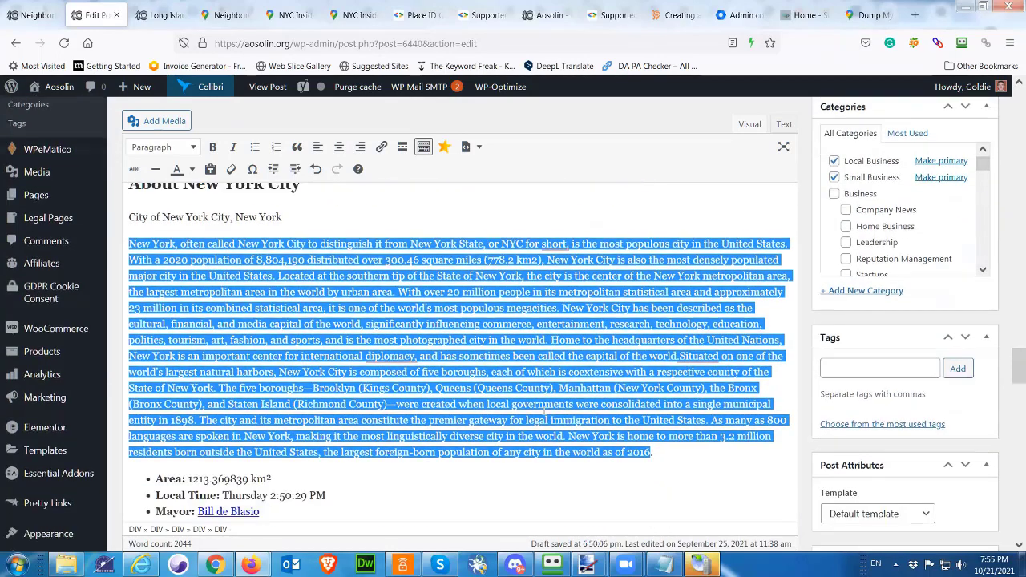
{"action": "right_click", "coordinate": [508, 308]}
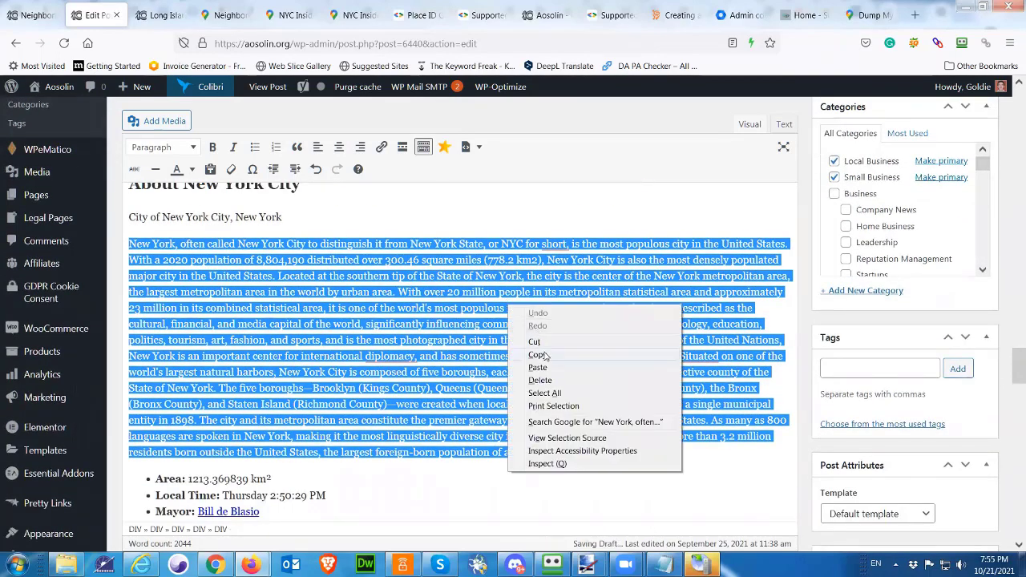
{"action": "left_click", "coordinate": [542, 361]}
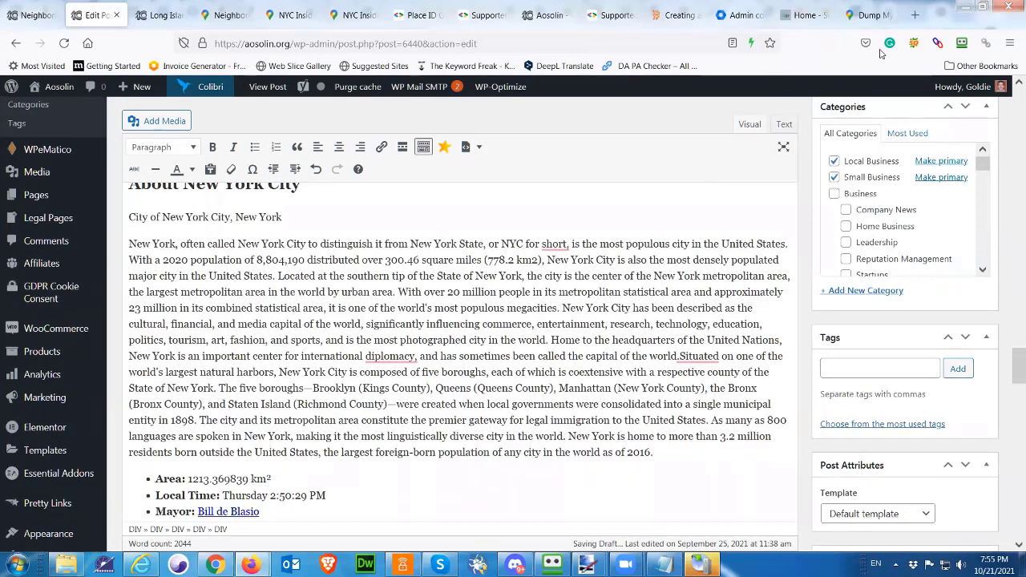
{"action": "left_click", "coordinate": [915, 15]}
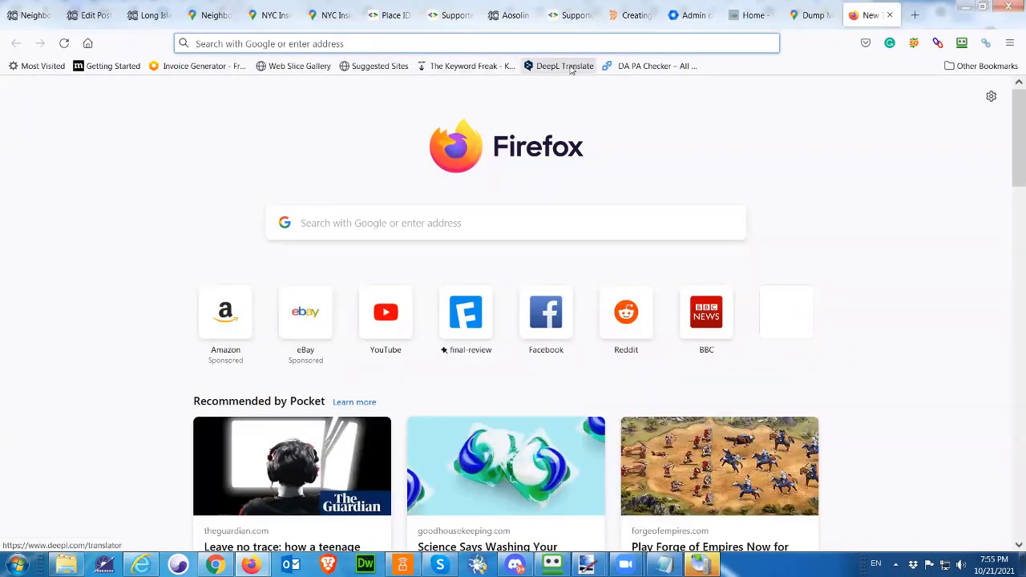
- Load the QuillBot paraphrasing tool in a new Chrome tab
{"action": "left_click", "coordinate": [215, 565]}
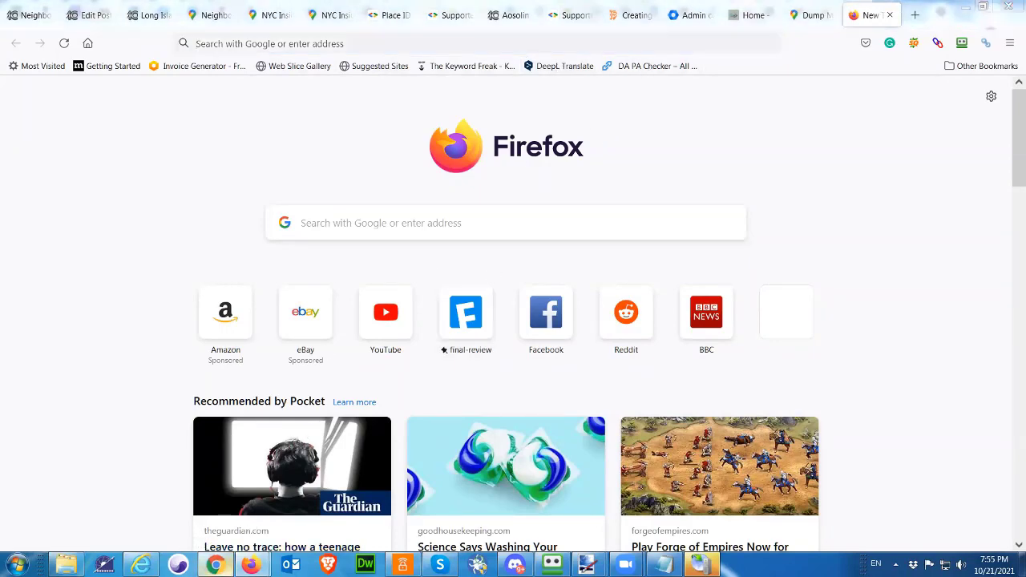
{"action": "left_click", "coordinate": [888, 11]}
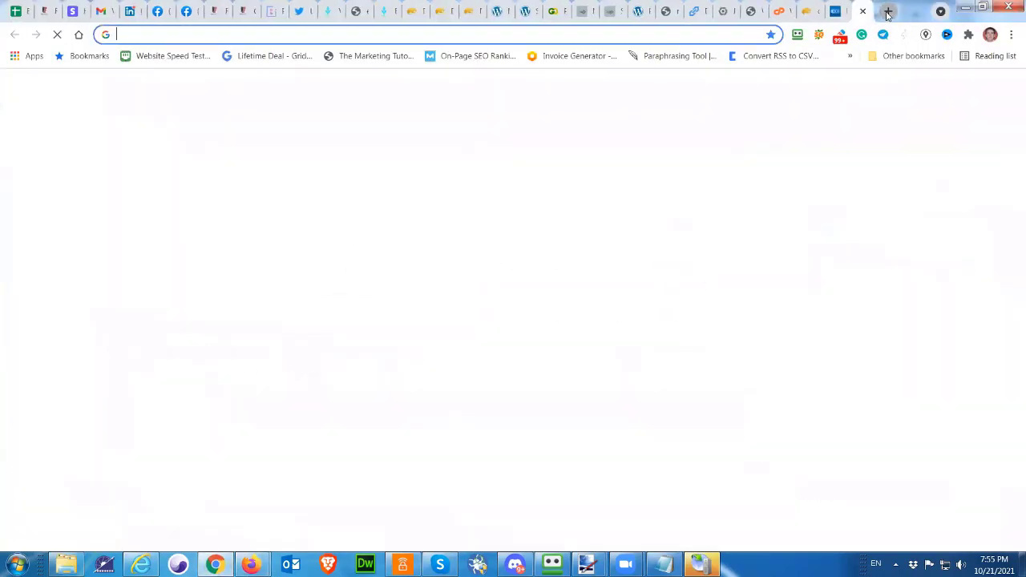
{"action": "left_click", "coordinate": [666, 57]}
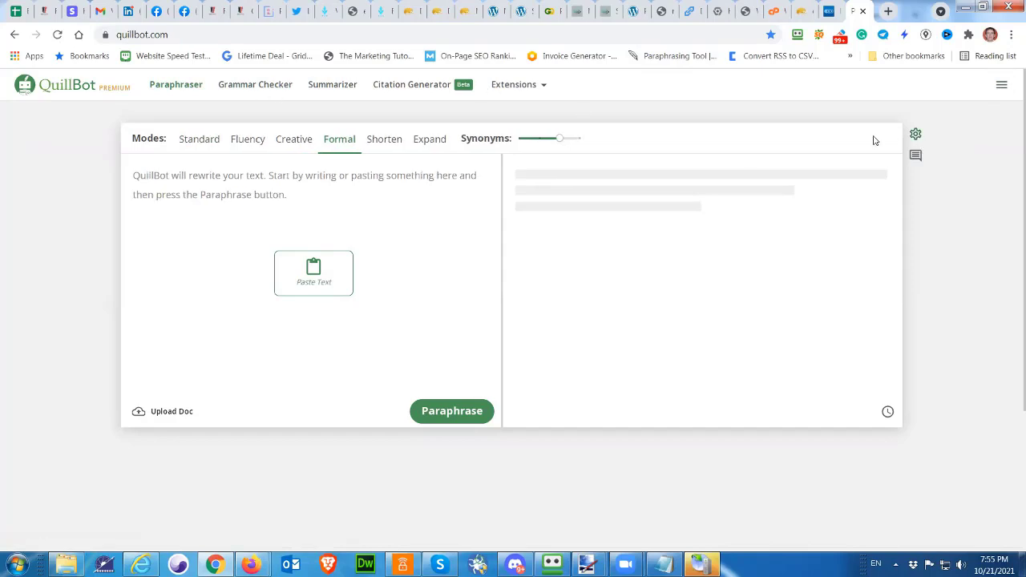
{"action": "left_click", "coordinate": [1002, 85]}
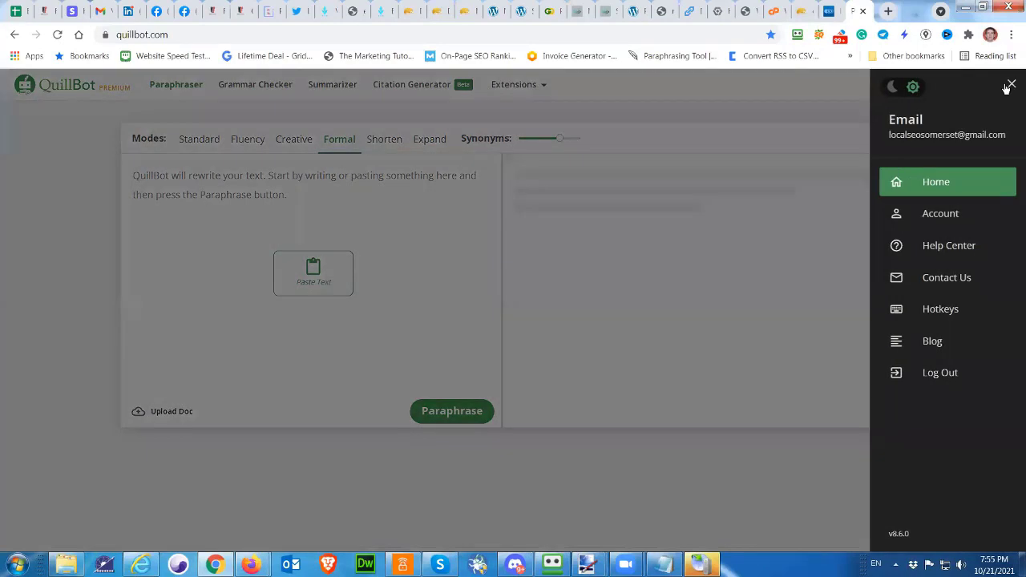
{"action": "left_click", "coordinate": [1012, 86]}
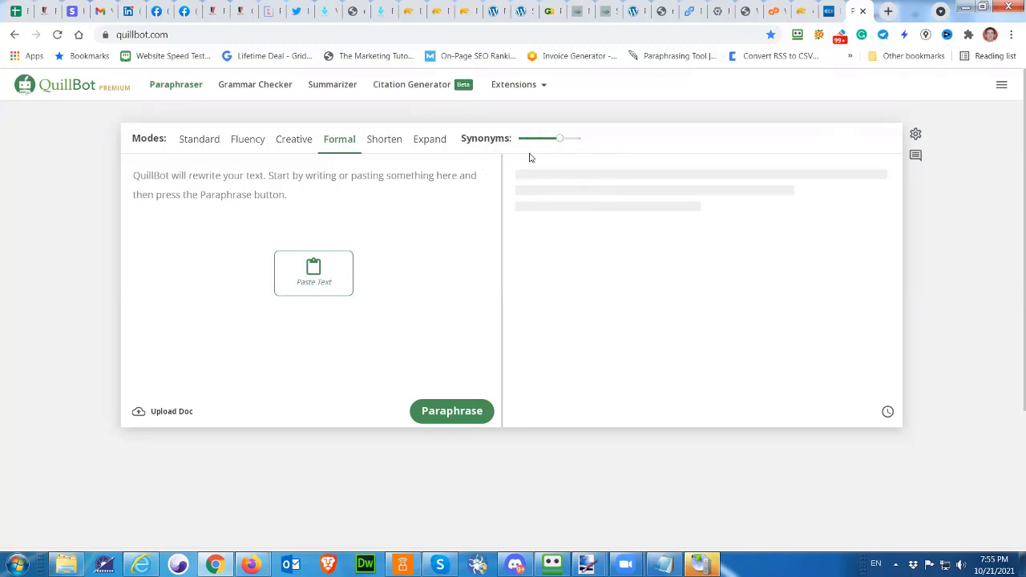
- Paste the New York paragraph into QuillBot and paraphrase it in Formal mode
{"action": "left_click", "coordinate": [319, 277]}
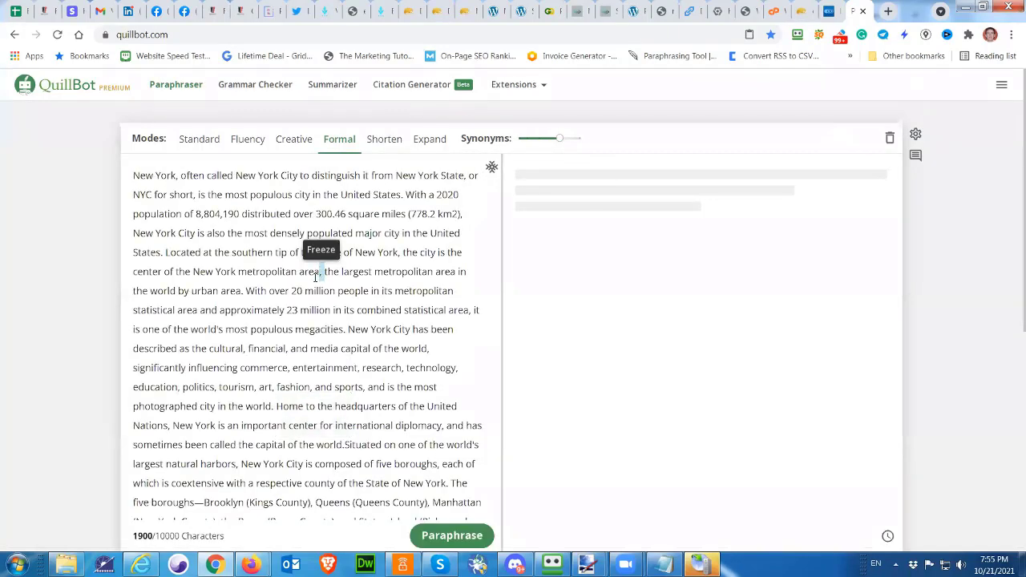
{"action": "scroll", "coordinate": [383, 423], "scroll_direction": "down", "scroll_amount": 2}
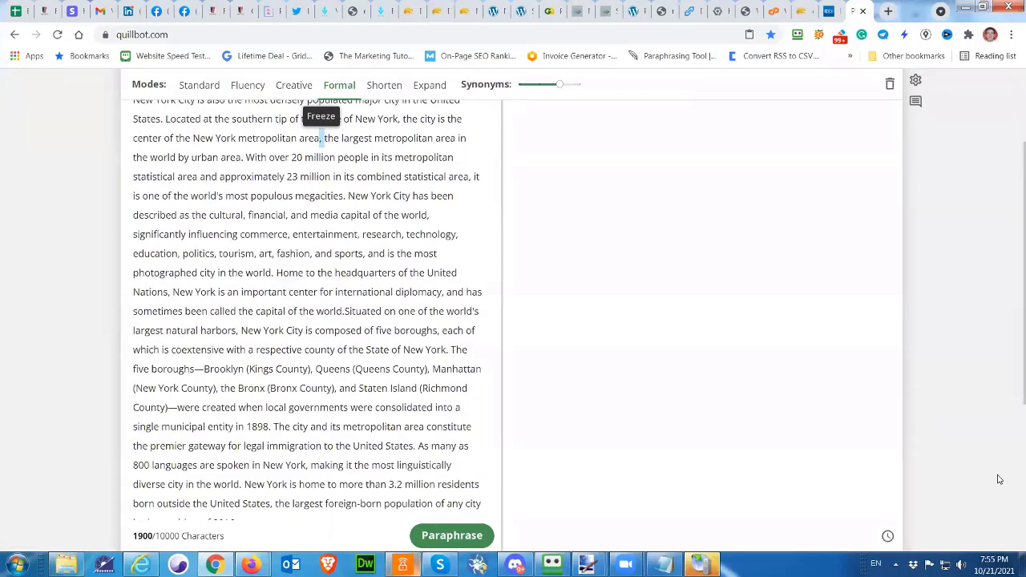
{"action": "left_click", "coordinate": [451, 533]}
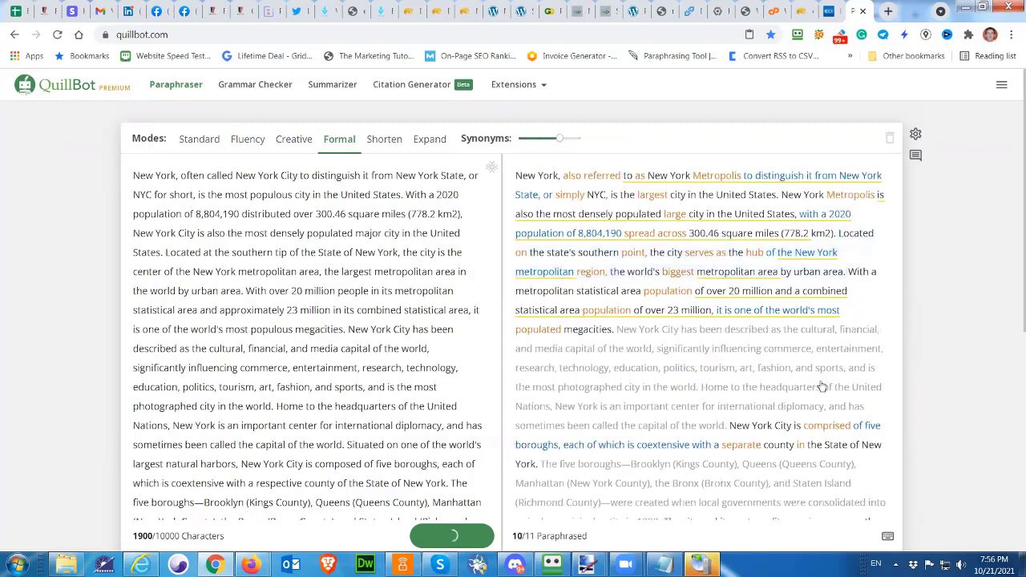
{"action": "scroll", "coordinate": [1002, 290], "scroll_direction": "down", "scroll_amount": 1}
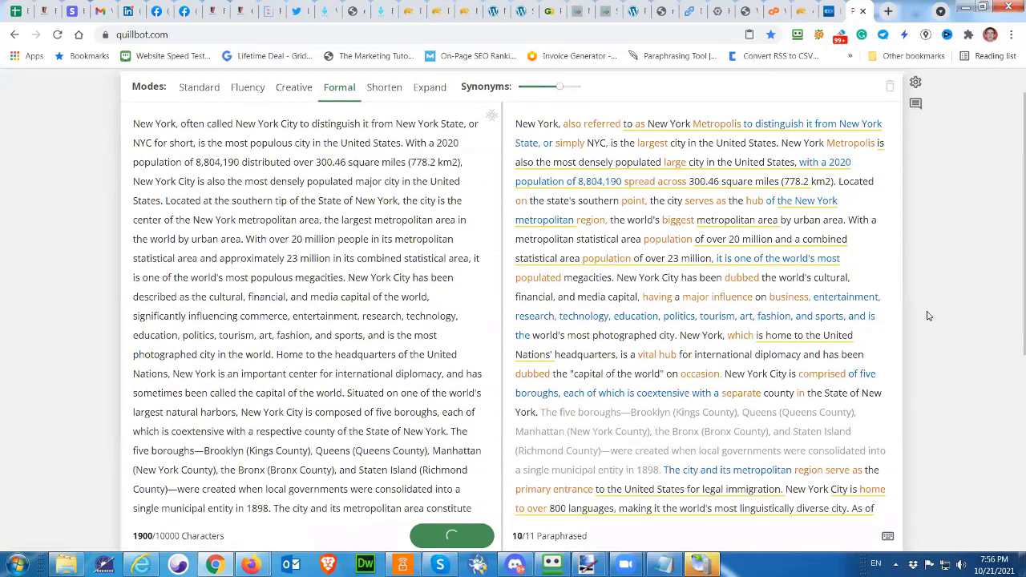
{"action": "scroll", "coordinate": [926, 315], "scroll_direction": "down", "scroll_amount": 3}
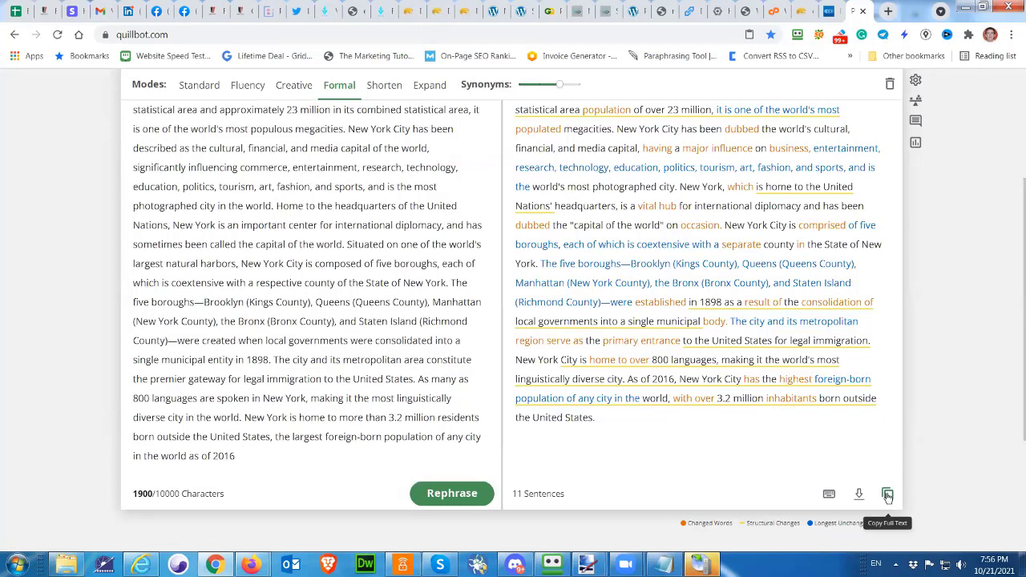
- Copy QuillBot's full paraphrased text and bring the Firefox window back
{"action": "left_click", "coordinate": [887, 494]}
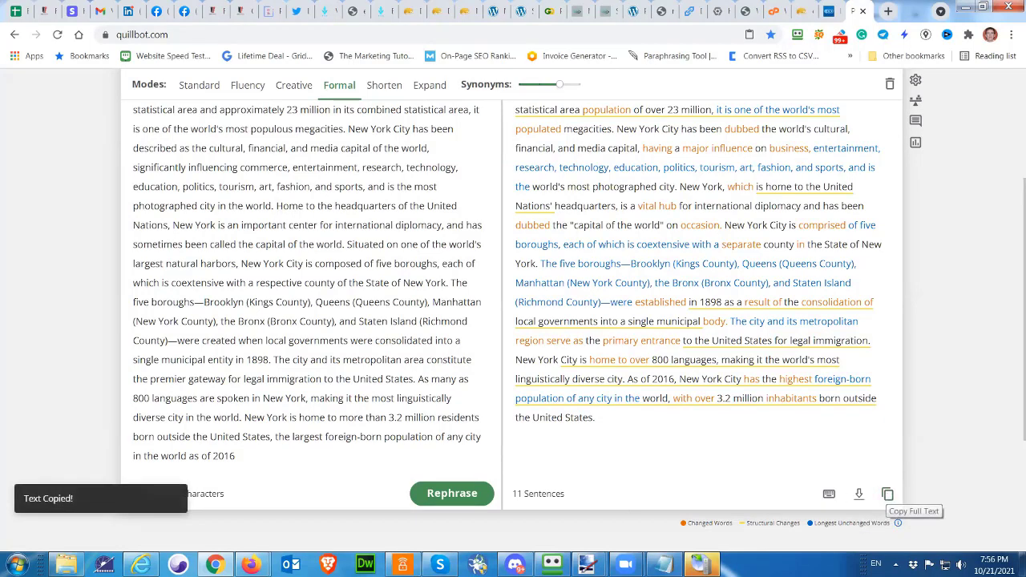
{"action": "left_click", "coordinate": [251, 565]}
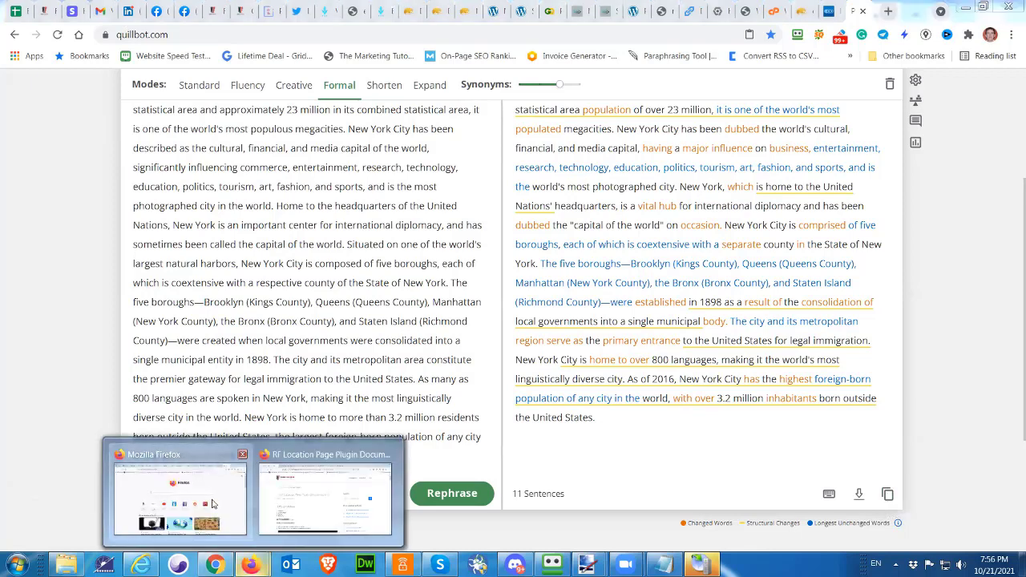
{"action": "left_click", "coordinate": [213, 504]}
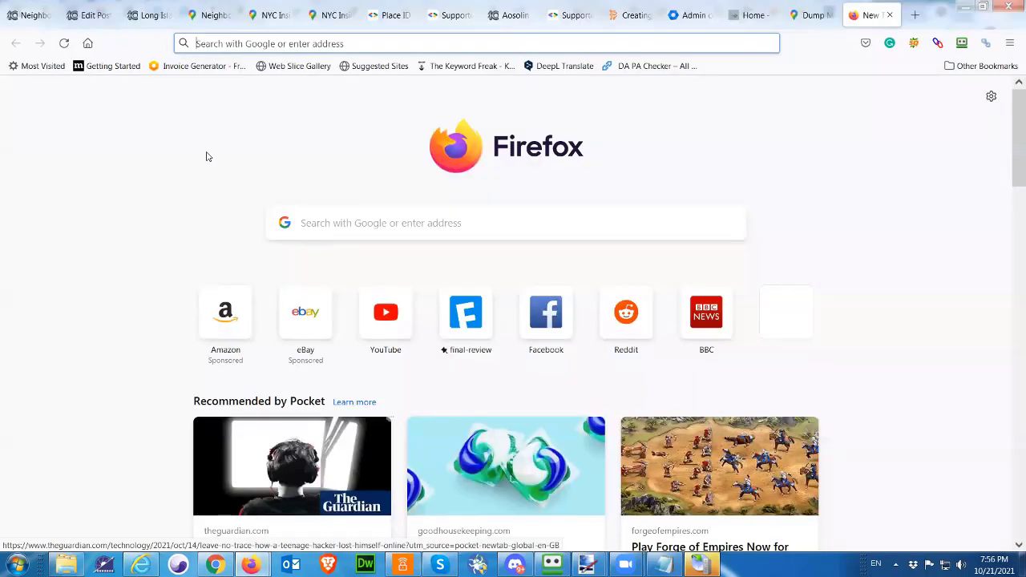
- Paste the reworded text over the selected New York paragraph, then undo that misplaced paste
{"action": "left_click", "coordinate": [88, 21]}
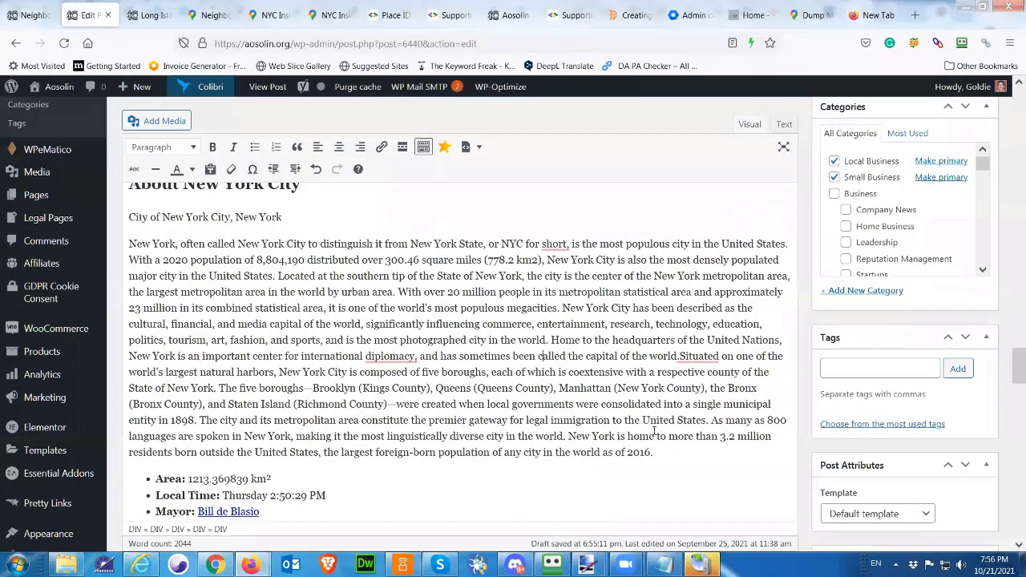
{"action": "left_click_drag", "start_coordinate": [649, 451], "coordinate": [143, 244]}
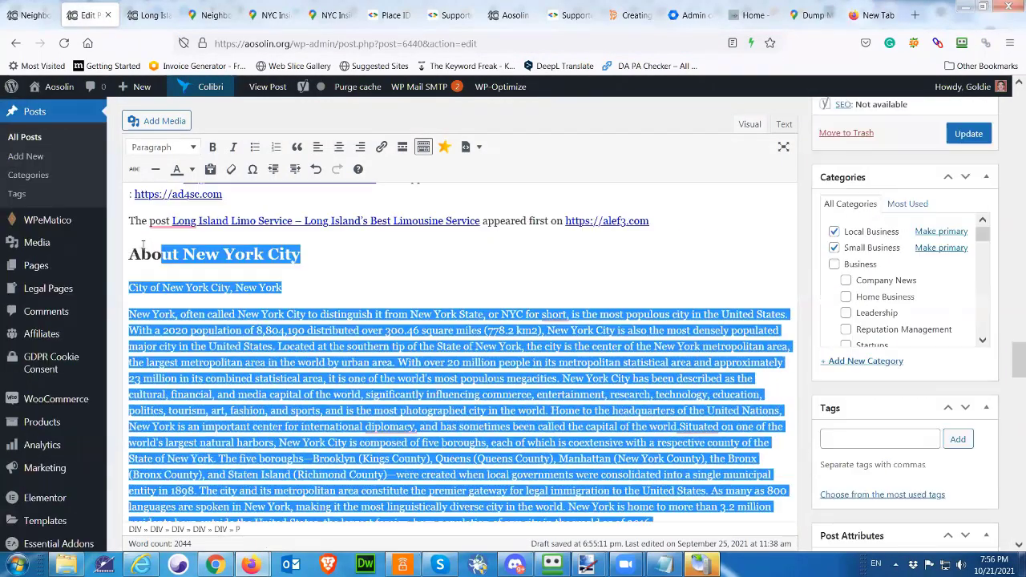
{"action": "left_click_drag", "start_coordinate": [133, 305], "coordinate": [128, 317]}
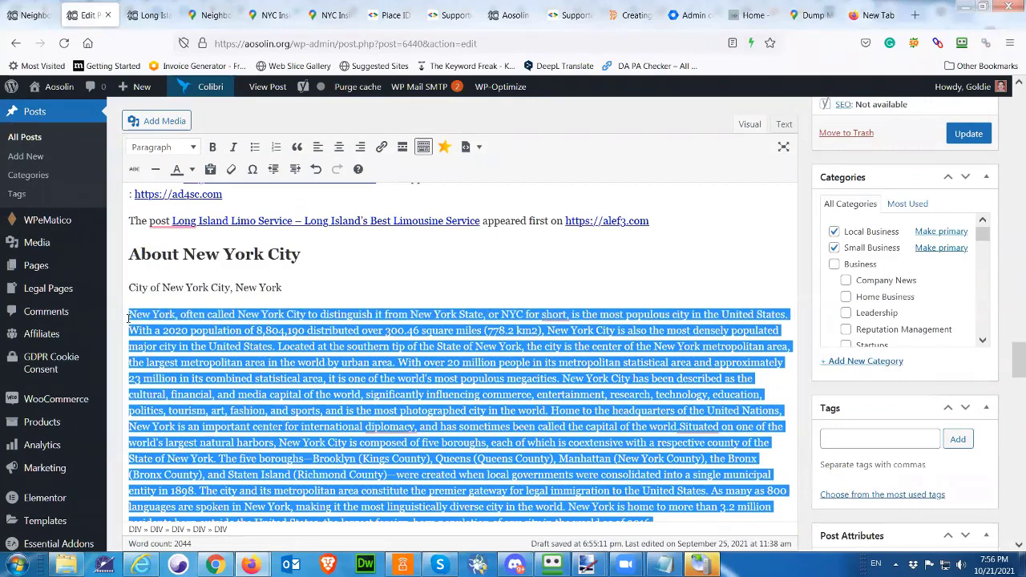
{"action": "right_click", "coordinate": [406, 377]}
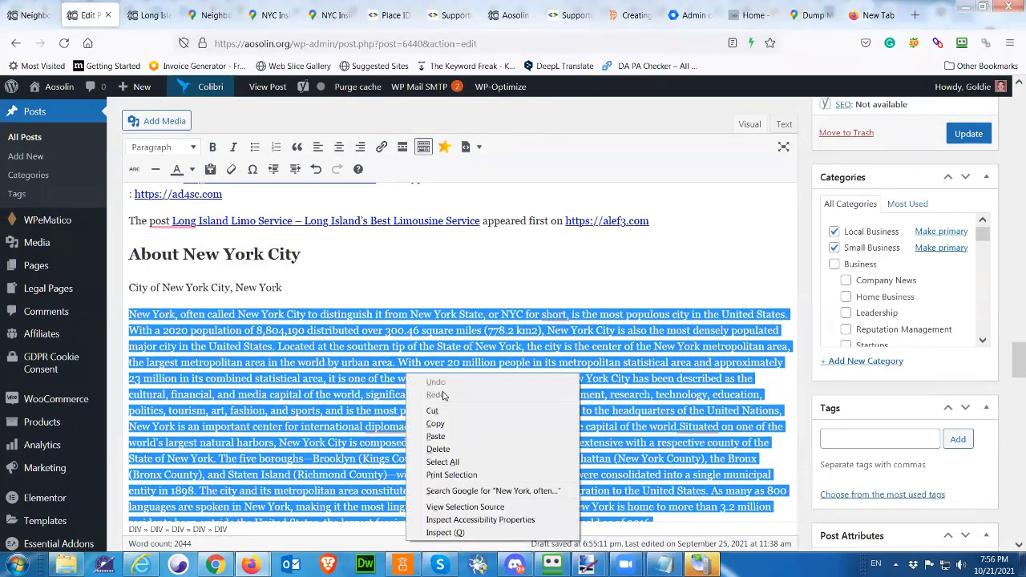
{"action": "left_click", "coordinate": [436, 437]}
{"action": "scroll", "coordinate": [450, 321], "scroll_direction": "down", "scroll_amount": 5}
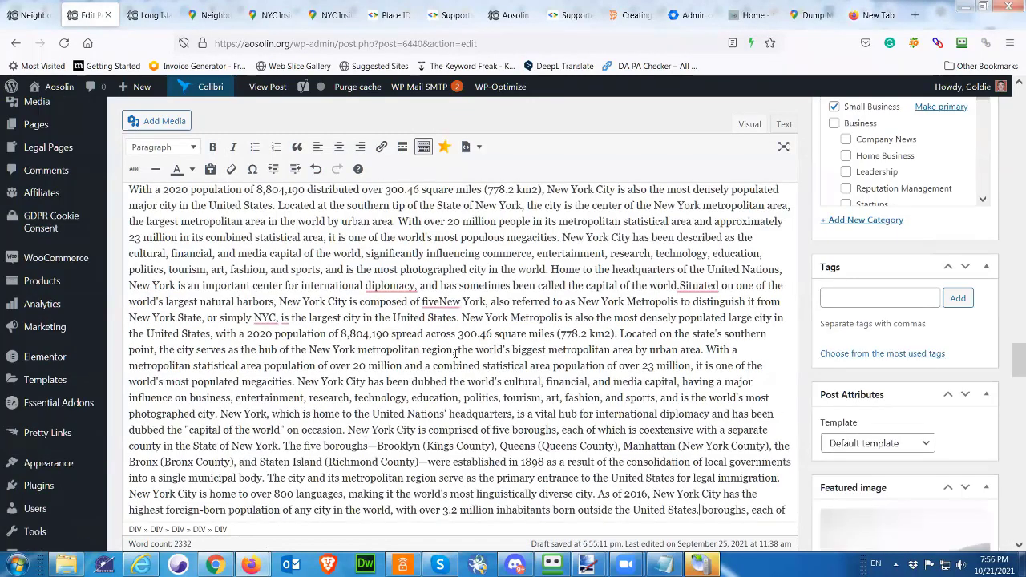
{"action": "scroll", "coordinate": [456, 355], "scroll_direction": "down", "scroll_amount": 3}
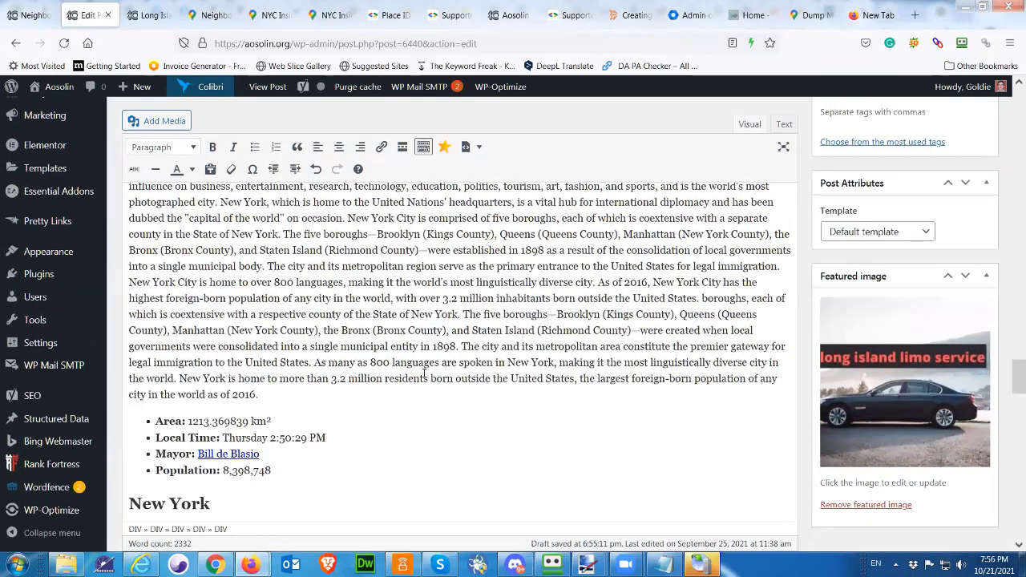
{"action": "scroll", "coordinate": [424, 374], "scroll_direction": "up", "scroll_amount": 3}
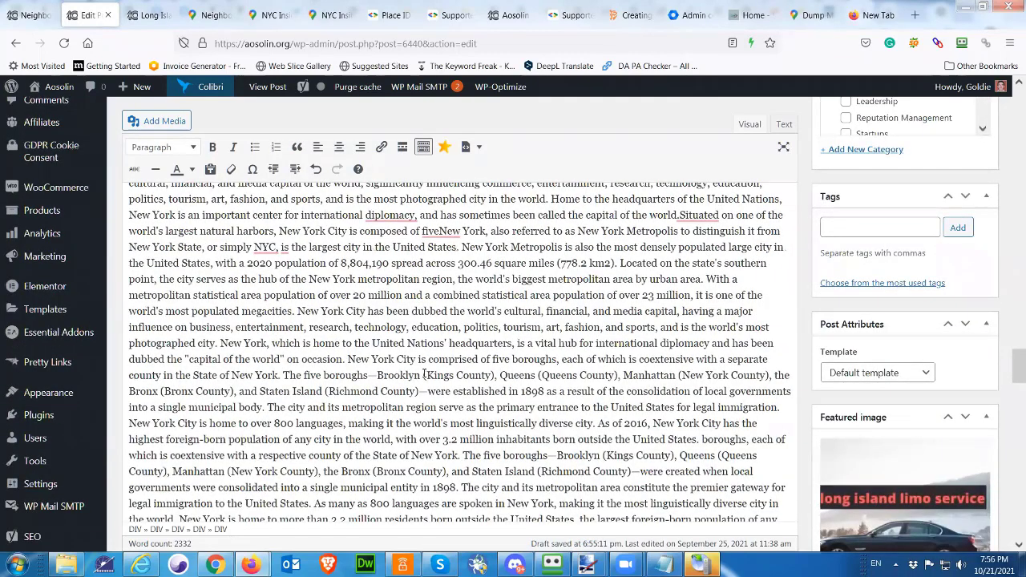
{"action": "key", "text": "ctrl+z"}
{"action": "key", "text": "ctrl+z"}
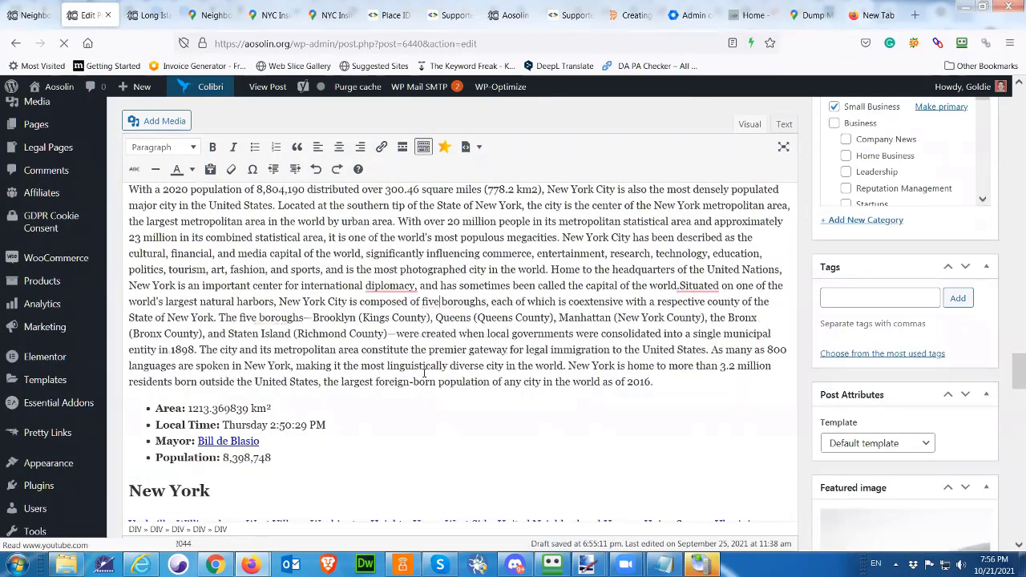
- Paste the reworded paragraph on the blank line above the Things To Do shortcodes
{"action": "scroll", "coordinate": [425, 372], "scroll_direction": "down", "scroll_amount": 5}
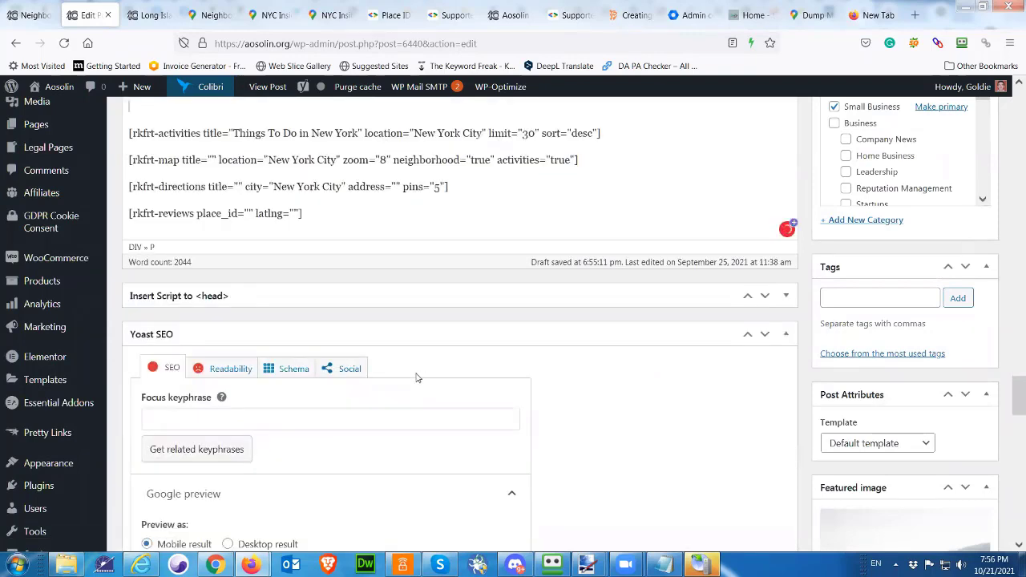
{"action": "scroll", "coordinate": [418, 376], "scroll_direction": "up", "scroll_amount": 5}
{"action": "scroll", "coordinate": [132, 324], "scroll_direction": "down", "scroll_amount": 2}
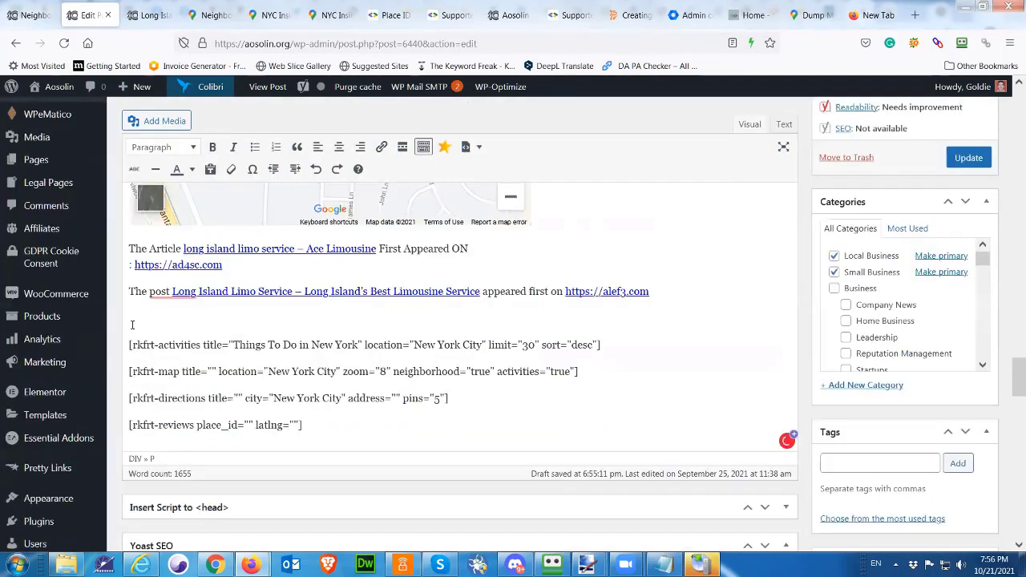
{"action": "right_click", "coordinate": [132, 322]}
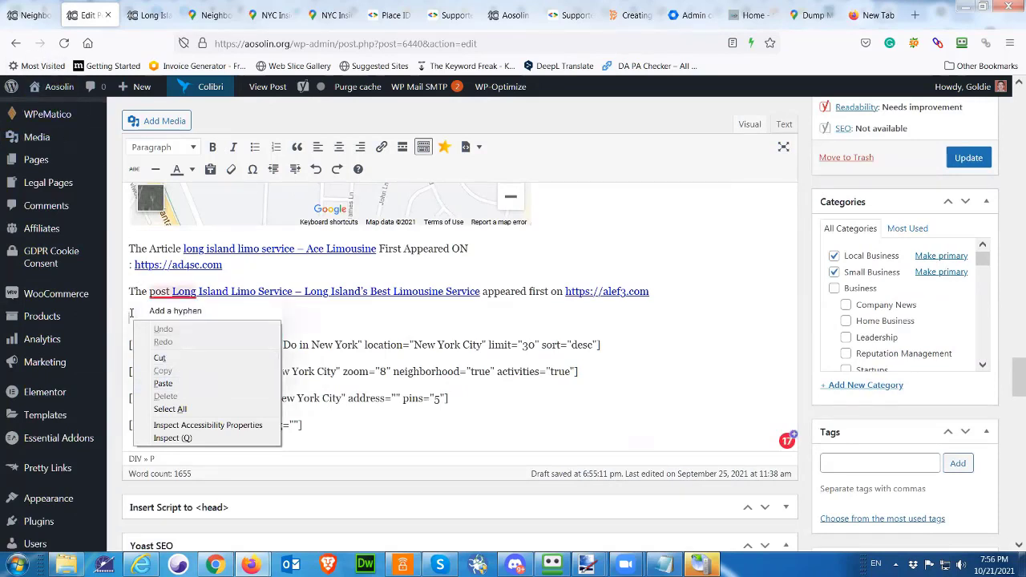
{"action": "right_click", "coordinate": [131, 319]}
{"action": "left_click", "coordinate": [161, 382]}
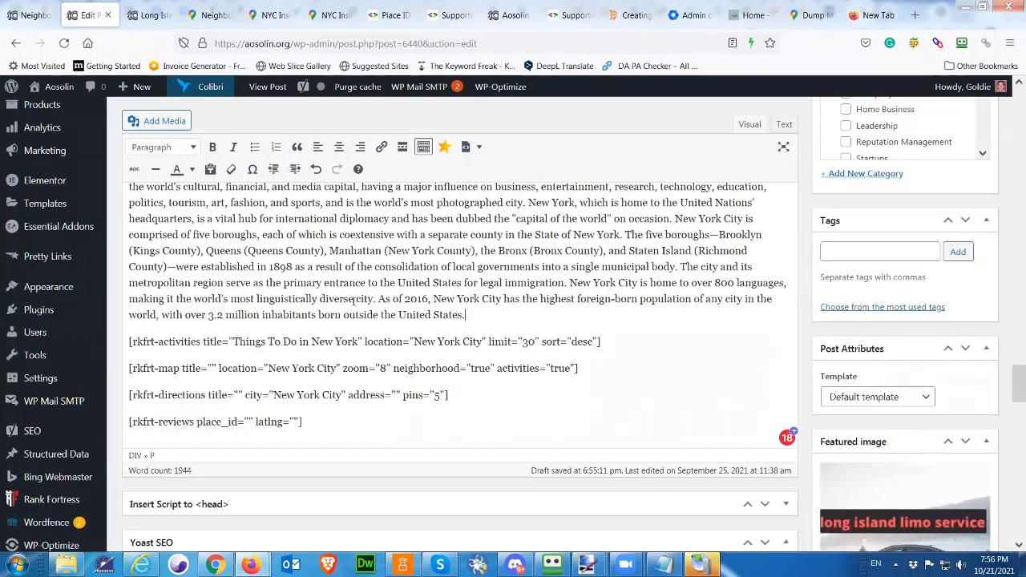
- Copy the About New York City section from the preview and paste the original text back
{"action": "scroll", "coordinate": [354, 300], "scroll_direction": "up", "scroll_amount": 3}
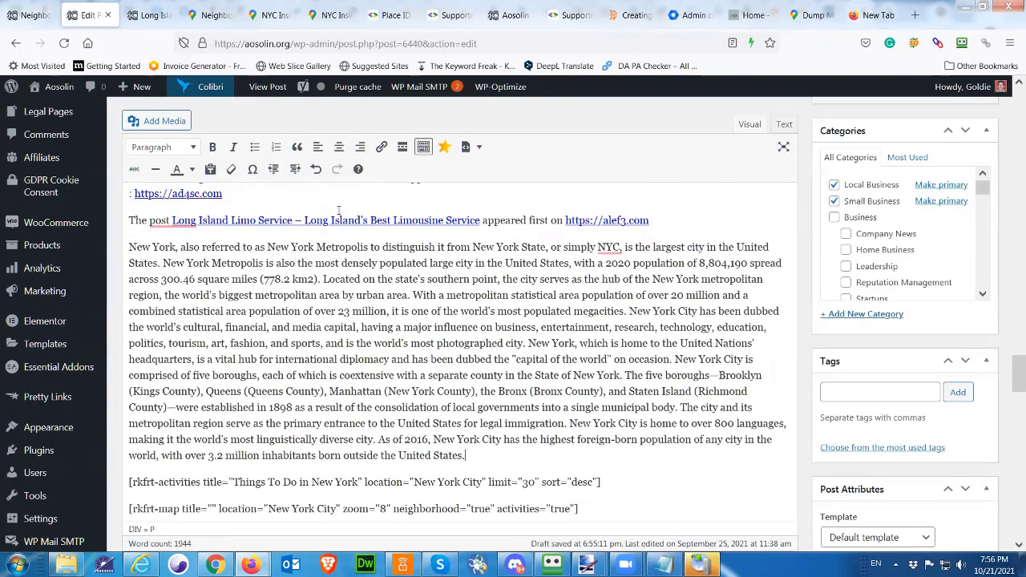
{"action": "left_click", "coordinate": [148, 14]}
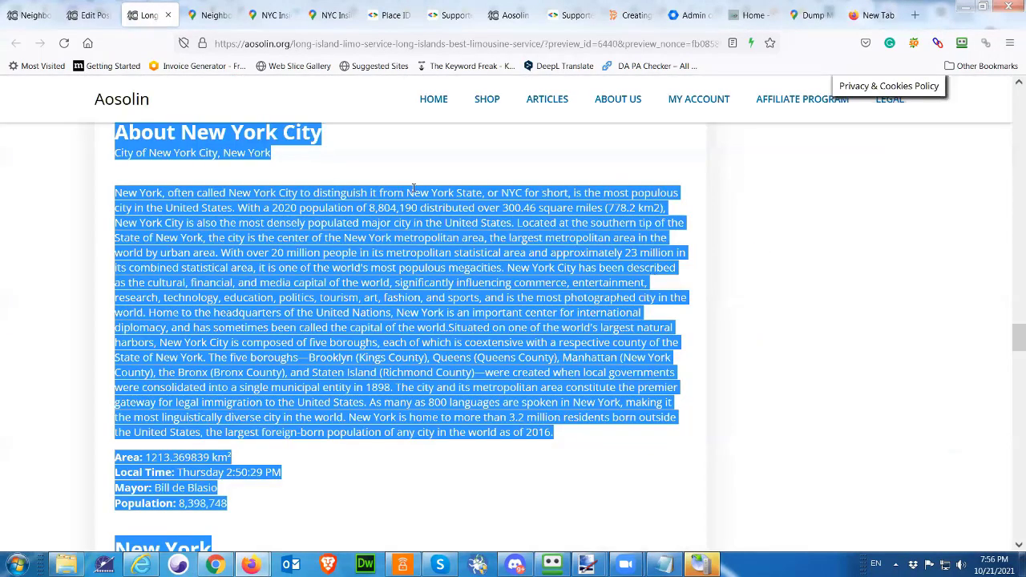
{"action": "right_click", "coordinate": [359, 320]}
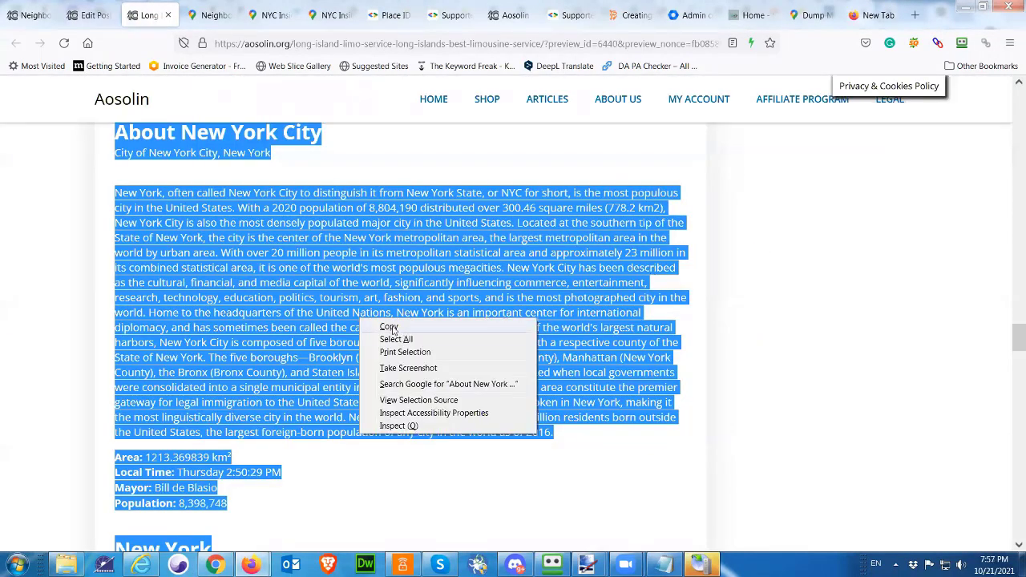
{"action": "left_click", "coordinate": [390, 328]}
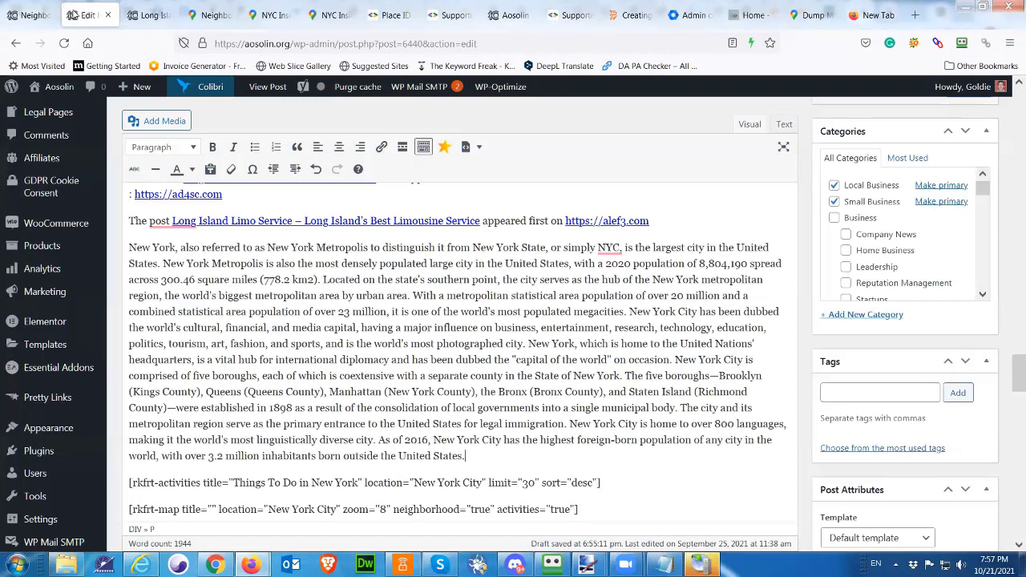
{"action": "left_click", "coordinate": [88, 15]}
{"action": "left_click_drag", "start_coordinate": [466, 455], "coordinate": [126, 247]}
{"action": "right_click", "coordinate": [185, 255]}
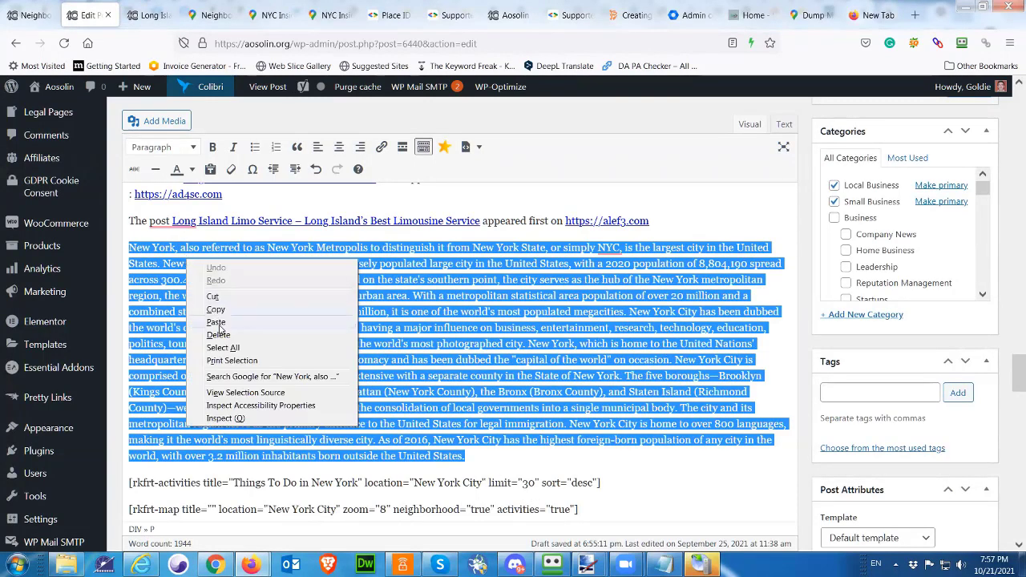
{"action": "left_click", "coordinate": [220, 326]}
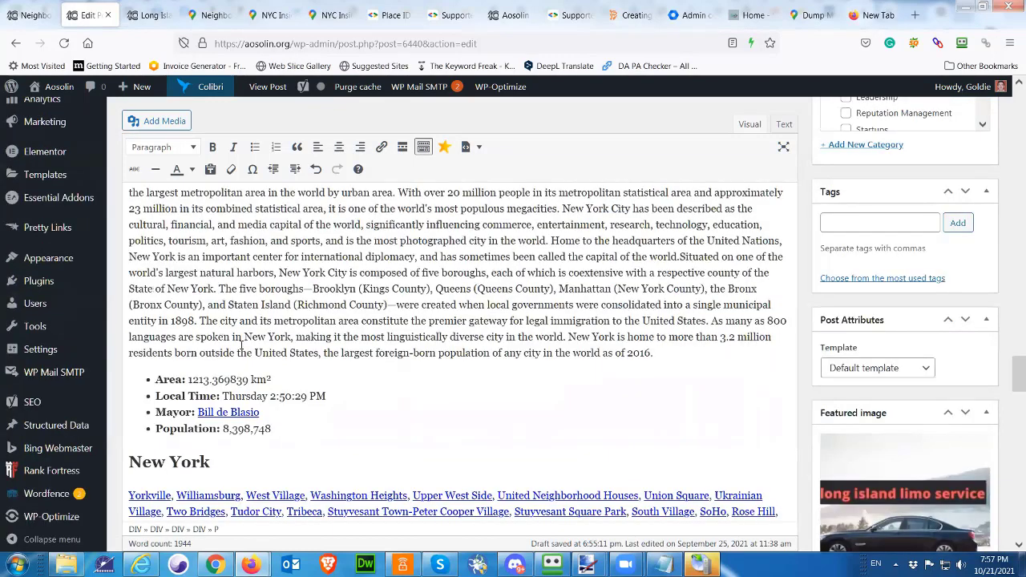
- Select the New York paragraph and copy QuillBot's full reworded text
{"action": "scroll", "coordinate": [400, 441], "scroll_direction": "up", "scroll_amount": 3}
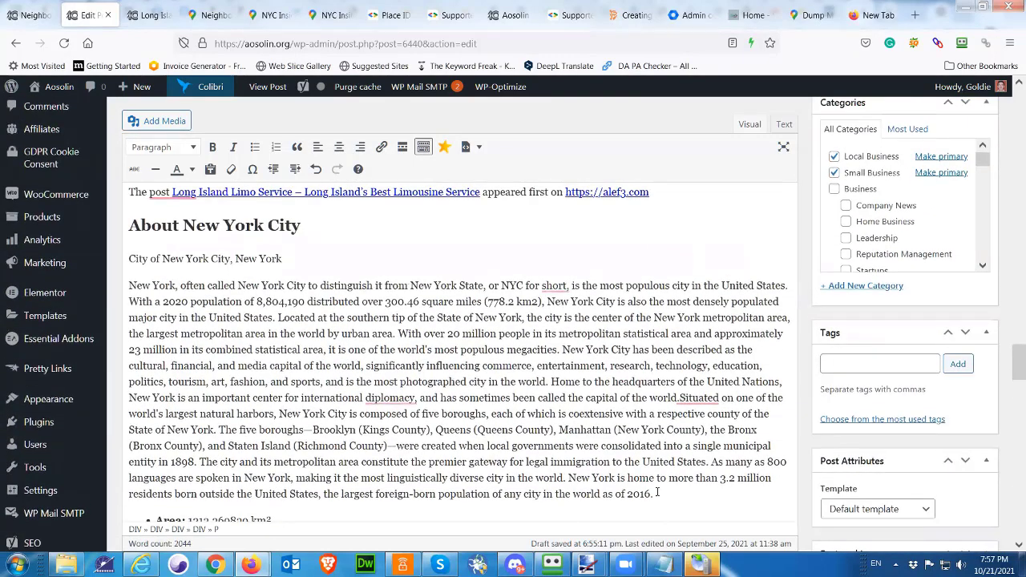
{"action": "left_click_drag", "start_coordinate": [655, 494], "coordinate": [129, 286]}
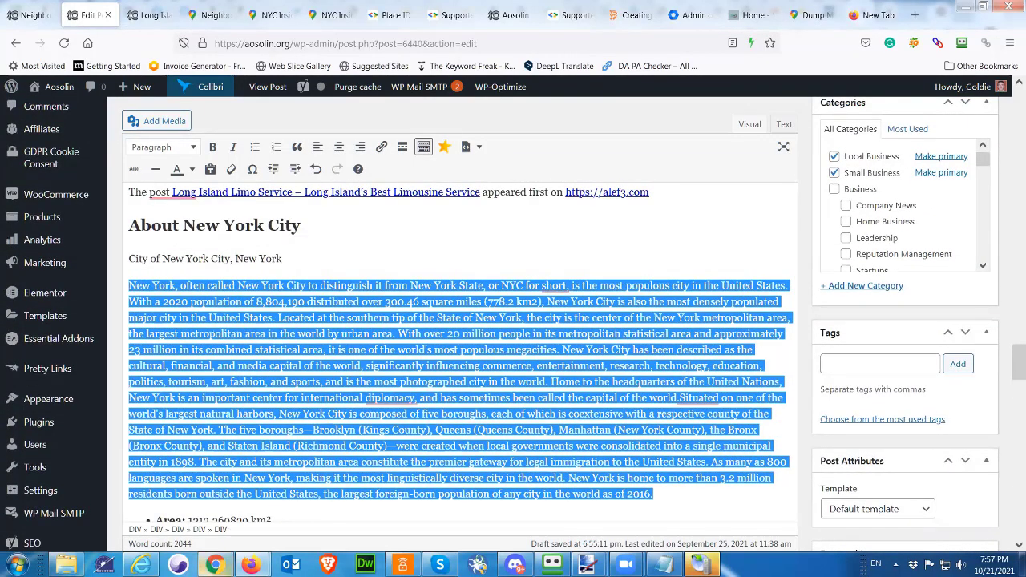
{"action": "left_click", "coordinate": [215, 565]}
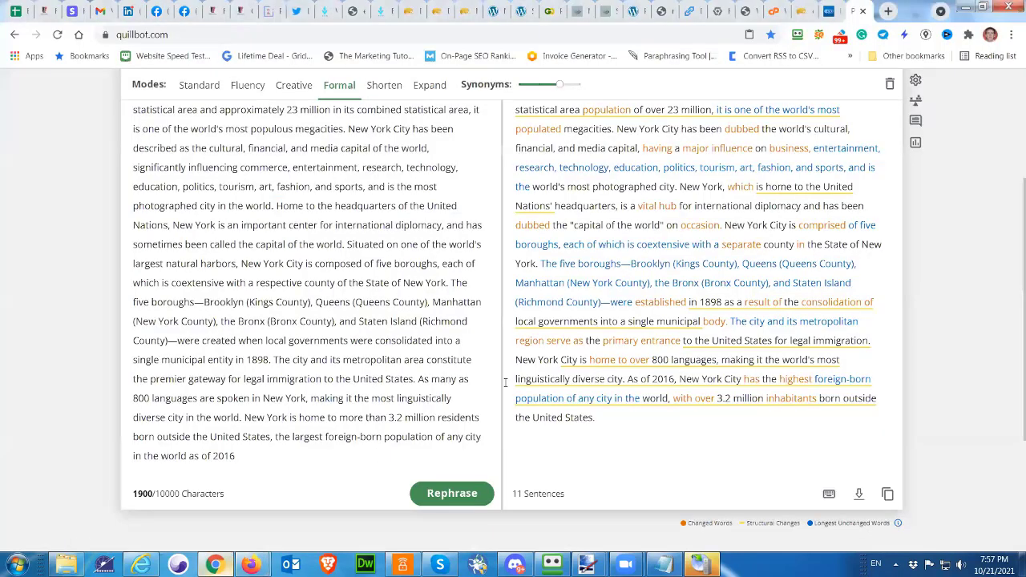
{"action": "left_click", "coordinate": [887, 494]}
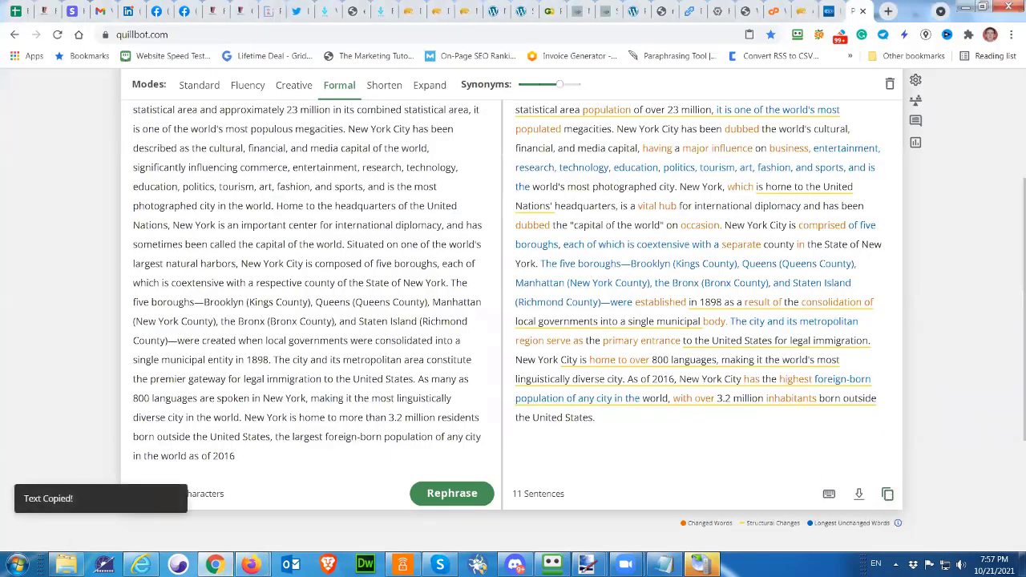
{"action": "mouse_move", "coordinate": [250, 565]}
{"action": "left_click", "coordinate": [190, 529]}
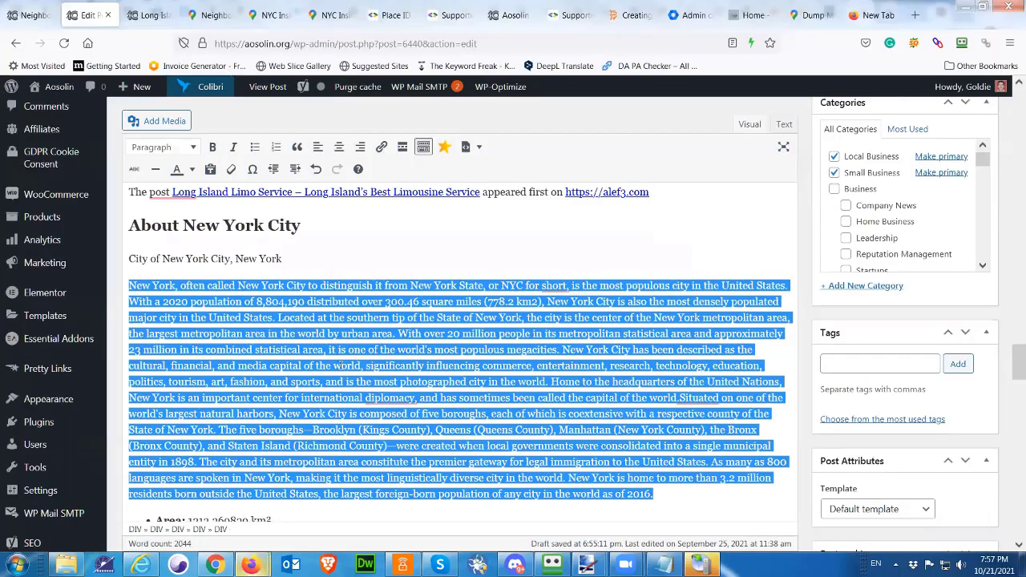
- Replace the selected paragraph with the reworded text and update the post
{"action": "right_click", "coordinate": [329, 332]}
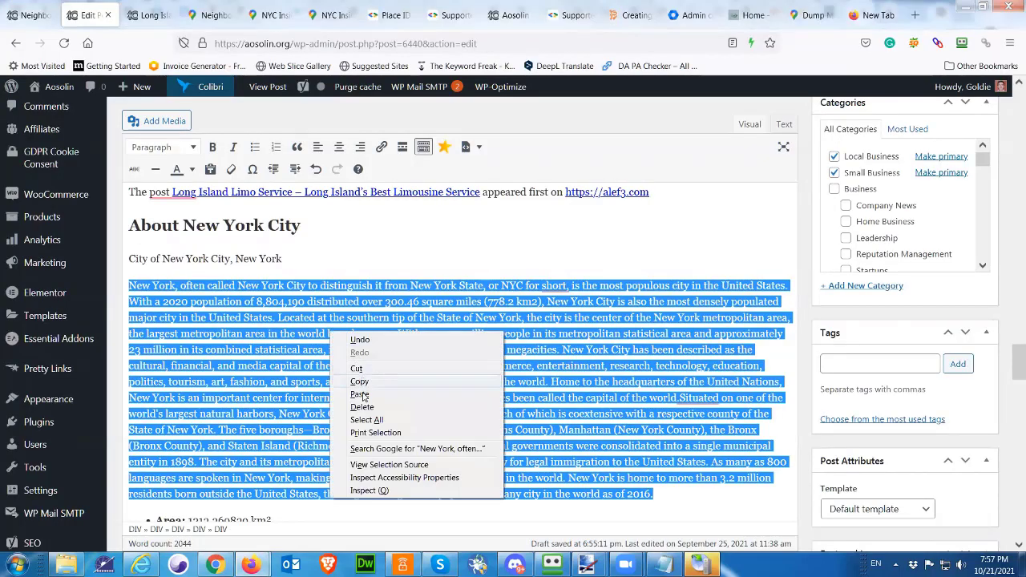
{"action": "left_click", "coordinate": [360, 394]}
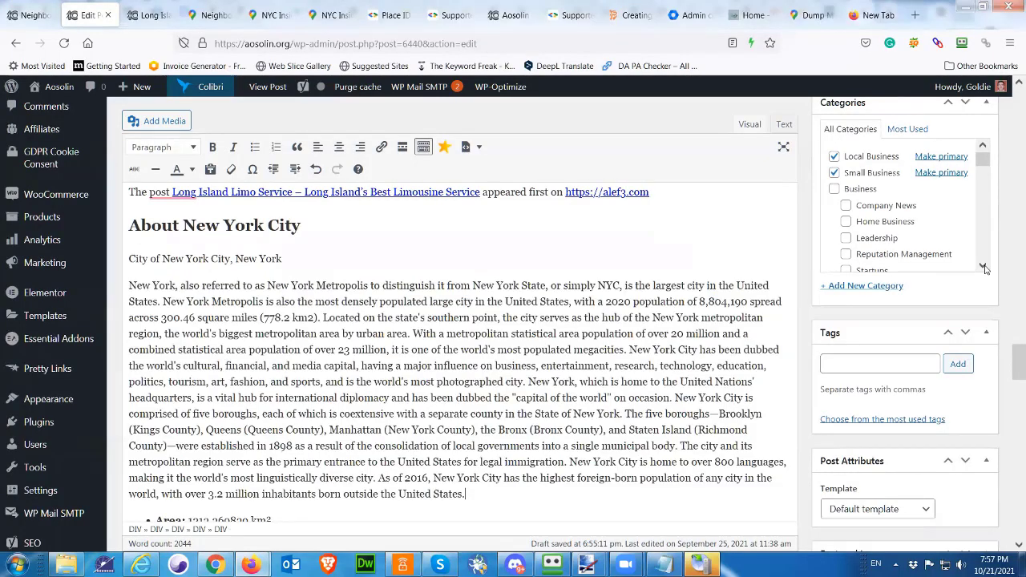
{"action": "scroll", "coordinate": [985, 269], "scroll_direction": "up", "scroll_amount": 5}
{"action": "left_click", "coordinate": [974, 301]}
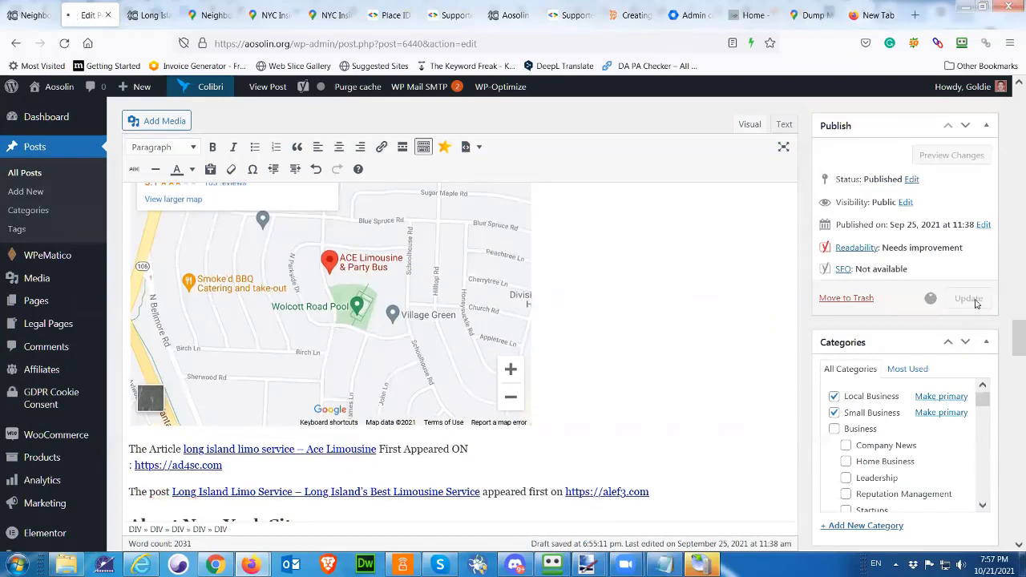
- Select the Local Time line in the New York City facts list and delete it
{"action": "scroll", "coordinate": [546, 289], "scroll_direction": "down", "scroll_amount": 4}
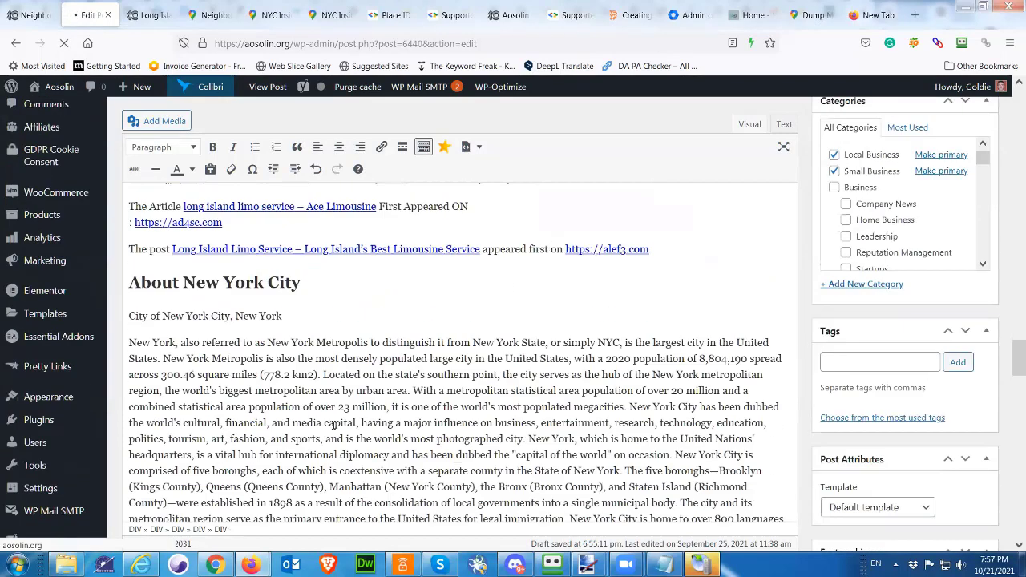
{"action": "scroll", "coordinate": [383, 361], "scroll_direction": "down", "scroll_amount": 3}
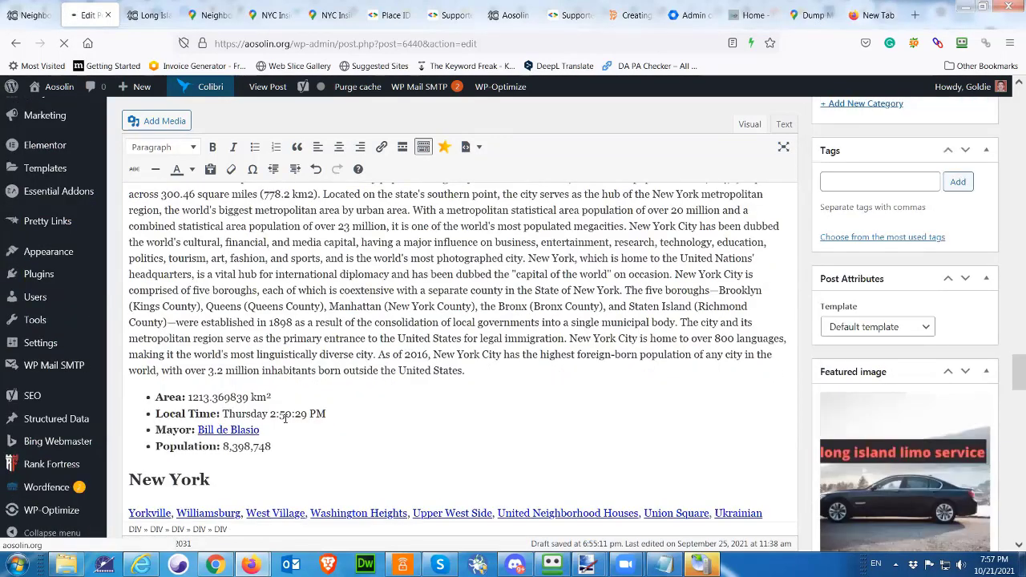
{"action": "left_click_drag", "start_coordinate": [334, 414], "coordinate": [138, 413]}
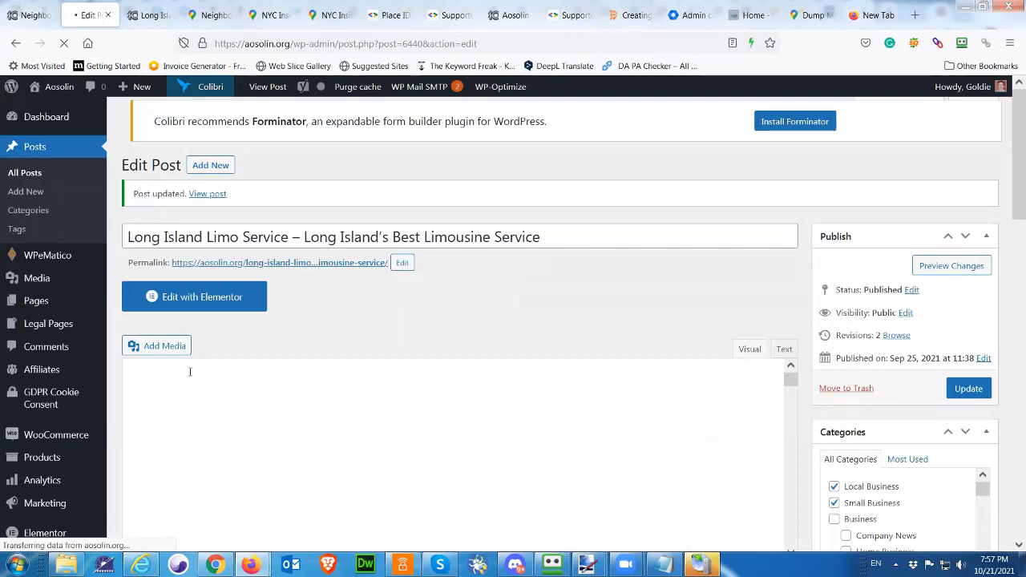
{"action": "scroll", "coordinate": [453, 317], "scroll_direction": "down", "scroll_amount": 5}
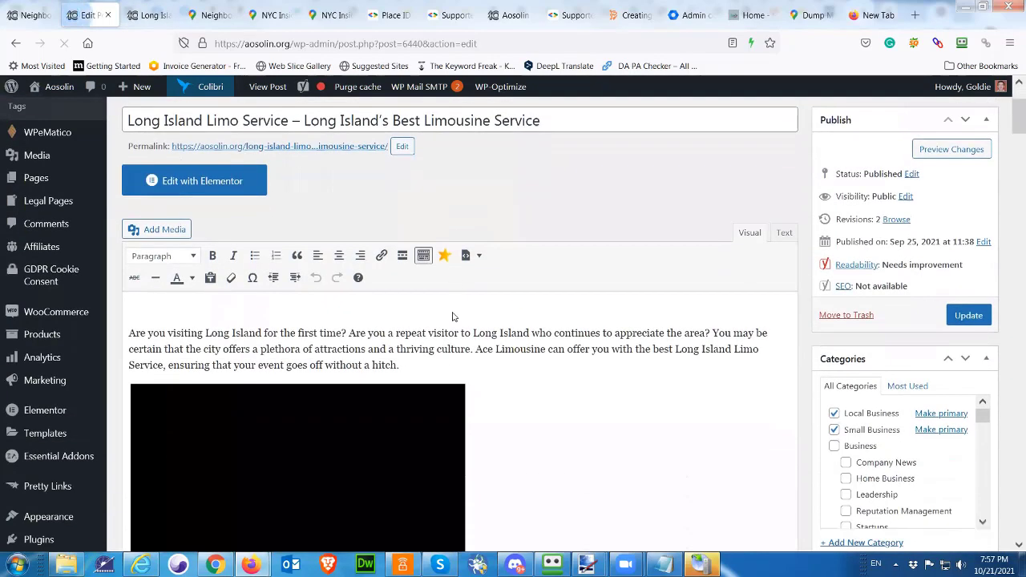
{"action": "scroll", "coordinate": [452, 316], "scroll_direction": "down", "scroll_amount": 10}
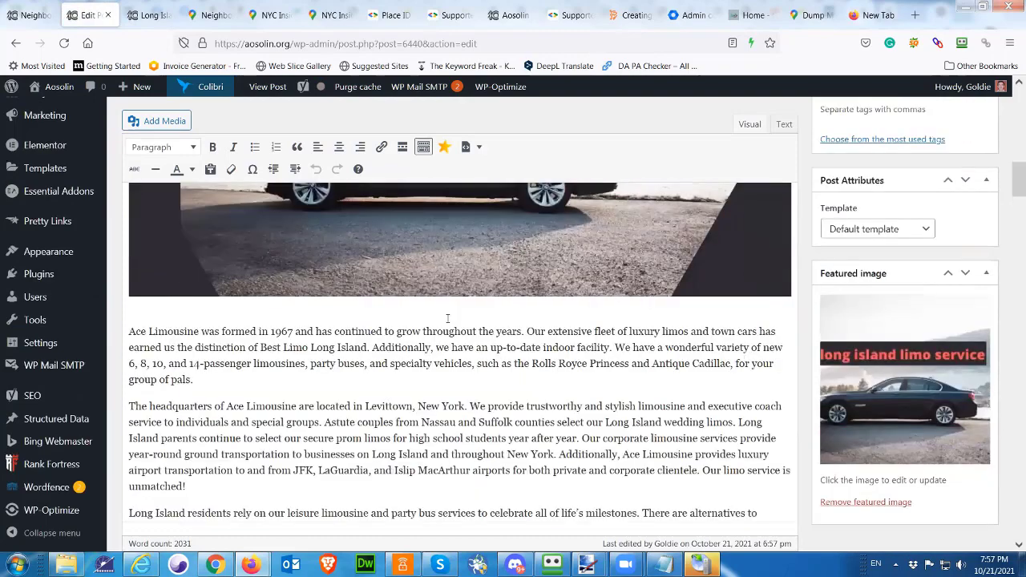
{"action": "scroll", "coordinate": [447, 319], "scroll_direction": "down", "scroll_amount": 5}
{"action": "scroll", "coordinate": [448, 319], "scroll_direction": "down", "scroll_amount": 15}
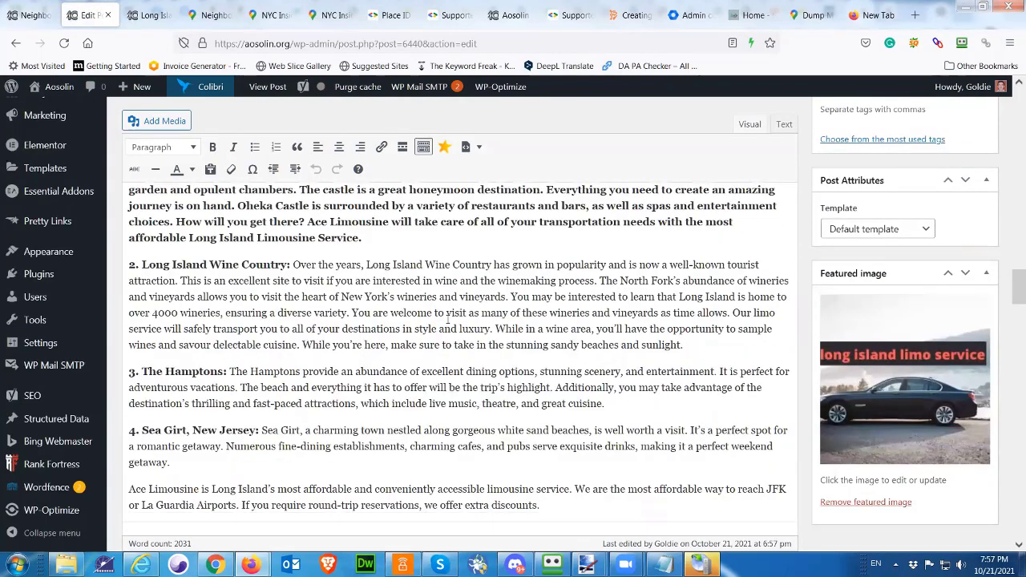
{"action": "scroll", "coordinate": [448, 319], "scroll_direction": "down", "scroll_amount": 3}
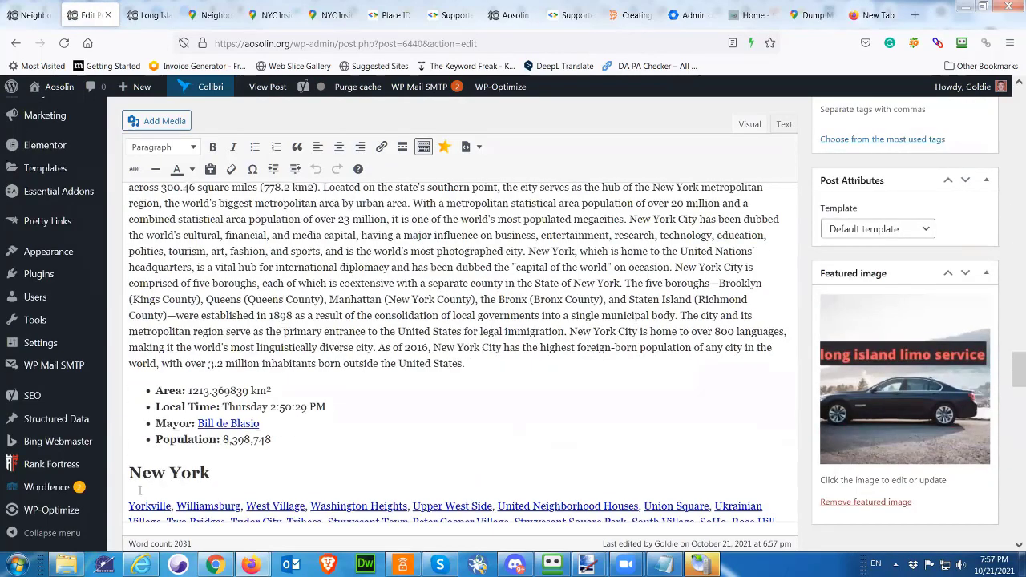
{"action": "left_click_drag", "start_coordinate": [329, 407], "coordinate": [140, 410]}
{"action": "key", "text": "BackSpace"}
{"action": "key", "text": "BackSpace"}
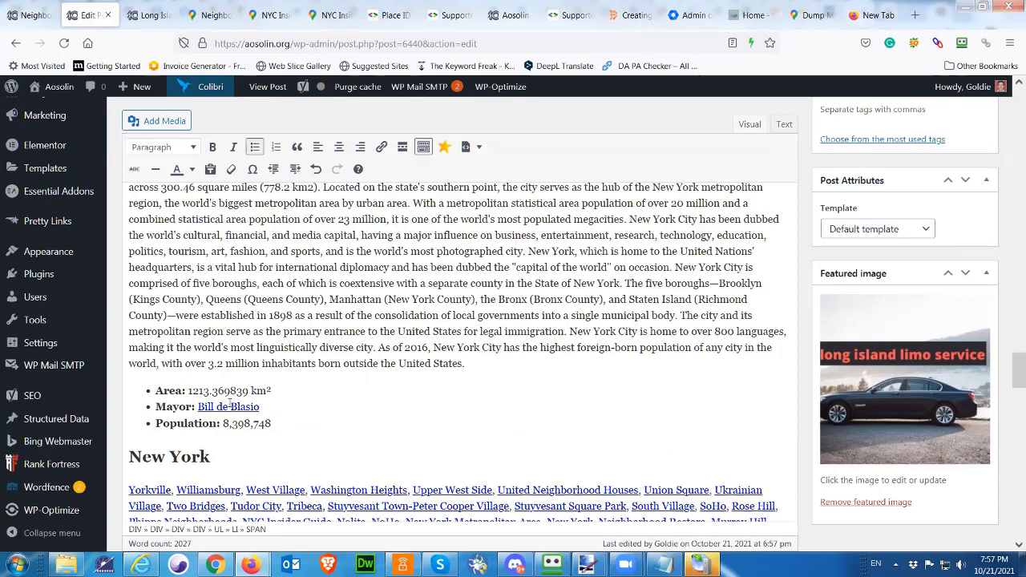
- Delete the Neighborhood Restore link from the New York neighbourhood links
{"action": "left_click", "coordinate": [225, 408]}
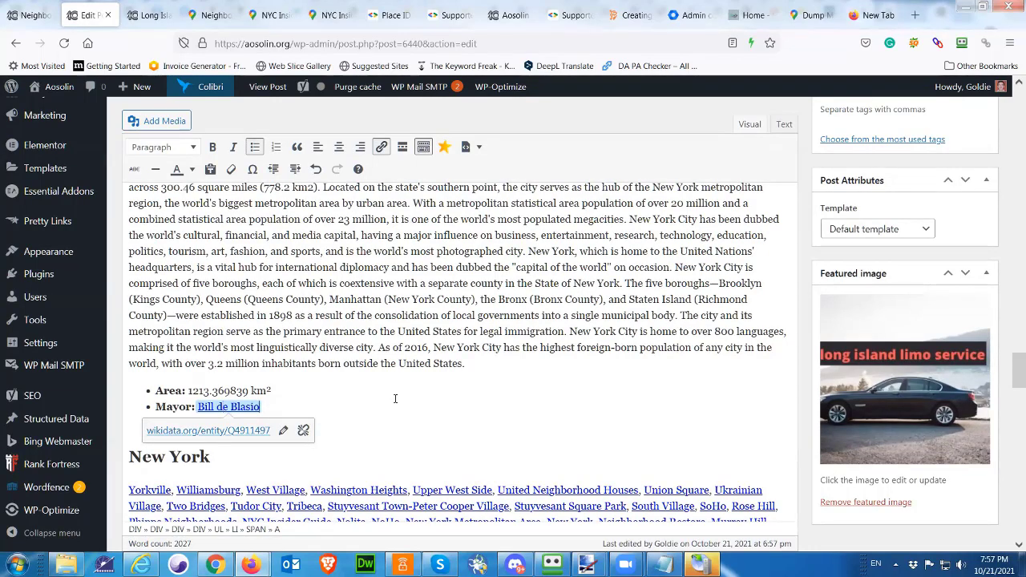
{"action": "scroll", "coordinate": [385, 409], "scroll_direction": "down", "scroll_amount": 3}
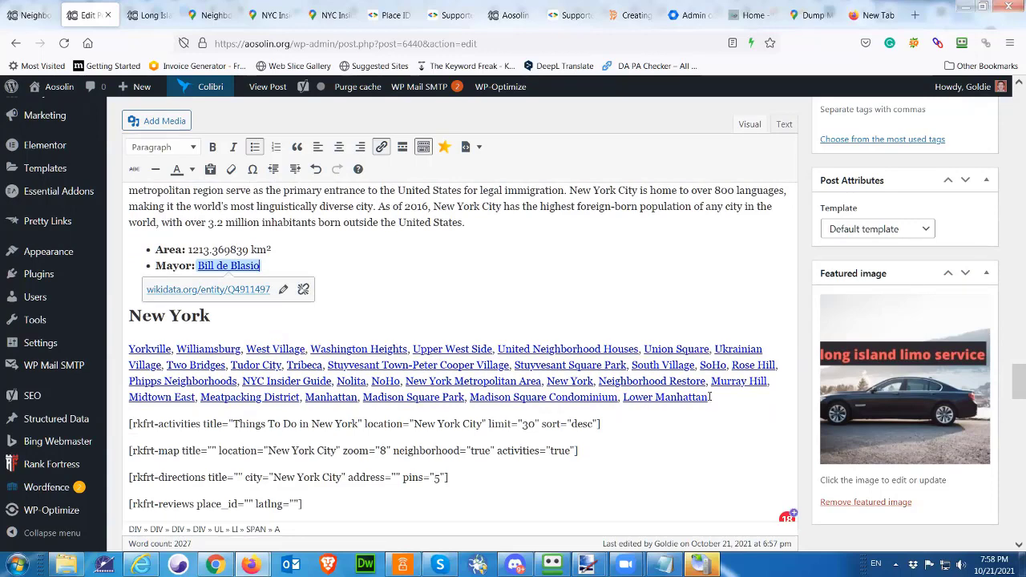
{"action": "left_click_drag", "start_coordinate": [707, 380], "coordinate": [598, 382]}
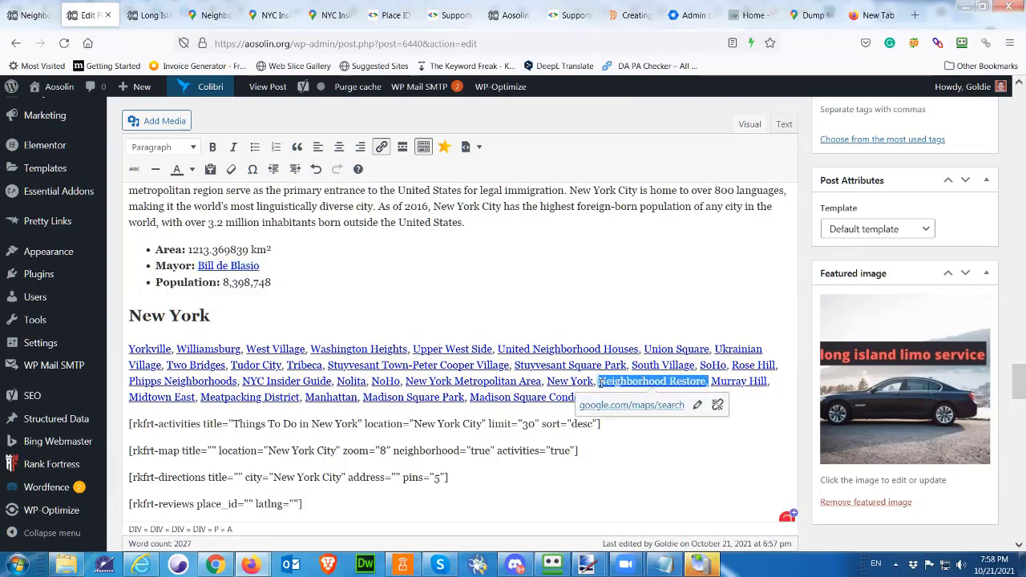
{"action": "key", "text": "BackSpace"}
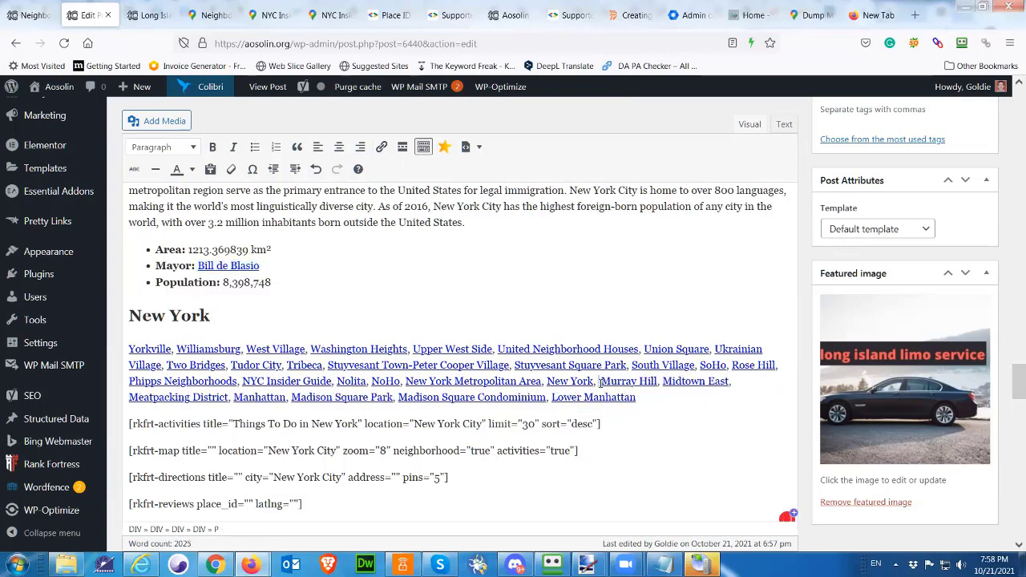
{"action": "left_click", "coordinate": [601, 381]}
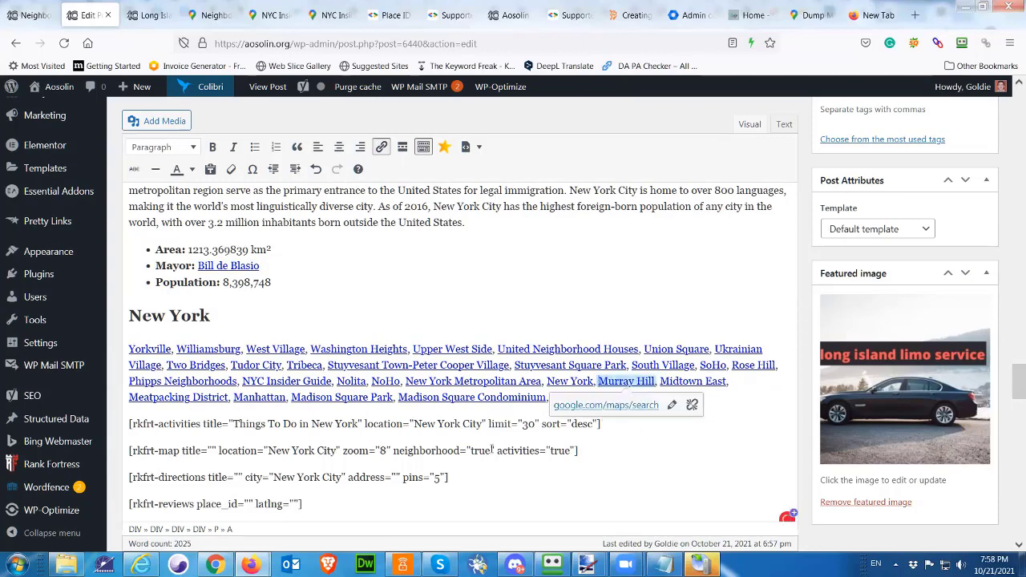
{"action": "left_click", "coordinate": [716, 471]}
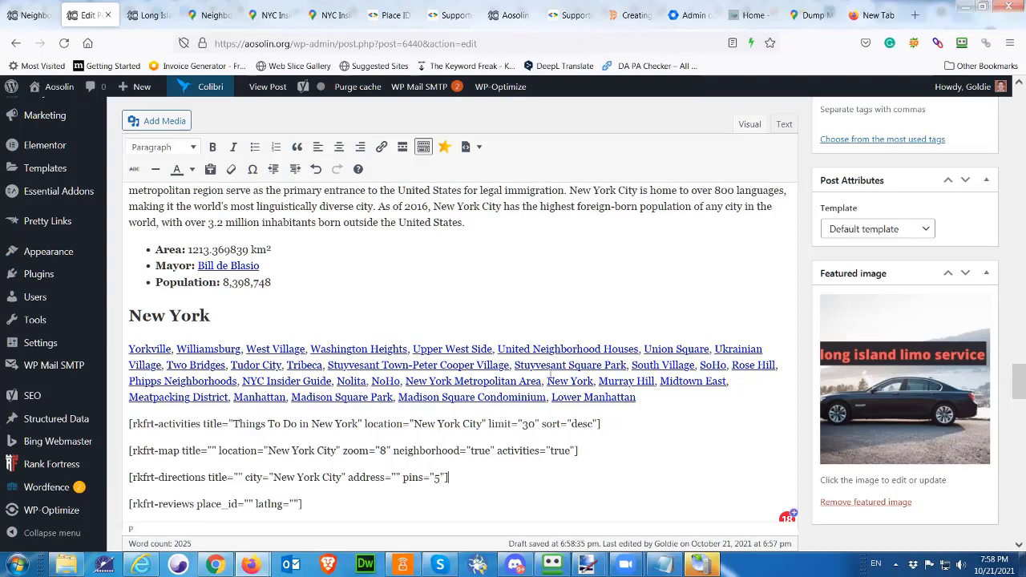
- Delete the NYC Insider Guide link and the doubled comma after Phipps Neighborhoods, then update the post
{"action": "left_click", "coordinate": [296, 381]}
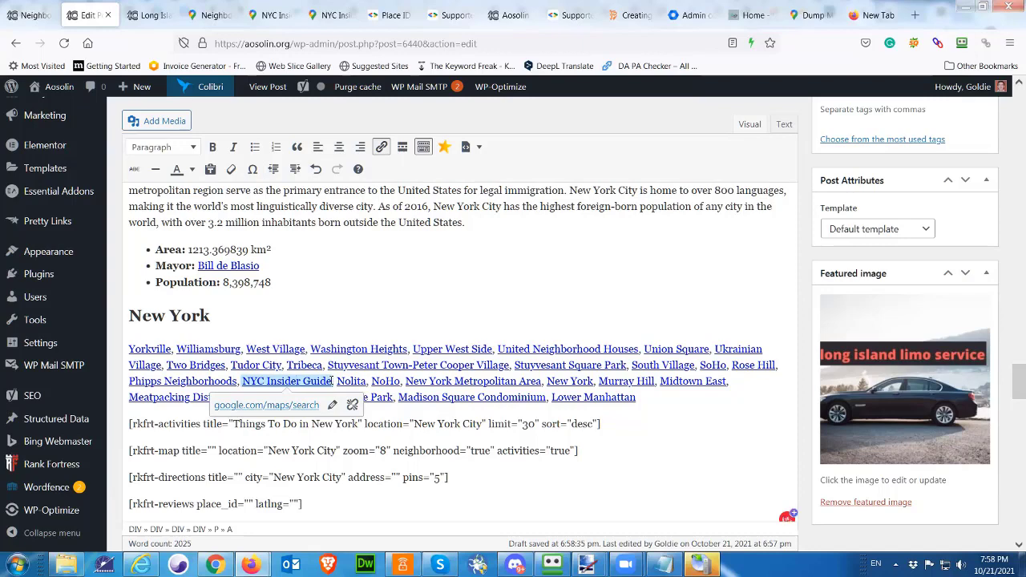
{"action": "left_click_drag", "start_coordinate": [331, 381], "coordinate": [237, 382]}
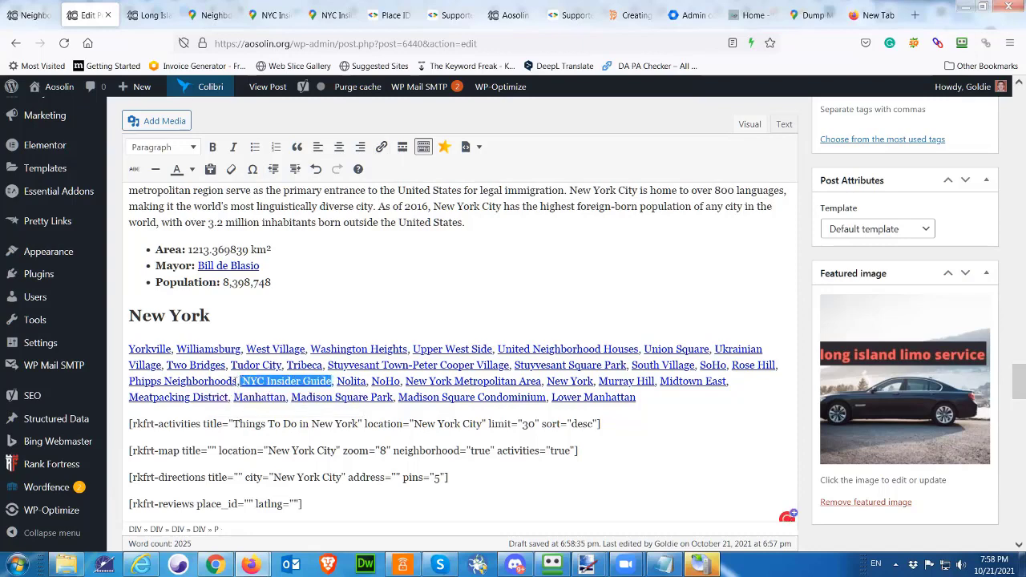
{"action": "key", "text": "BackSpace"}
{"action": "key", "text": "BackSpace"}
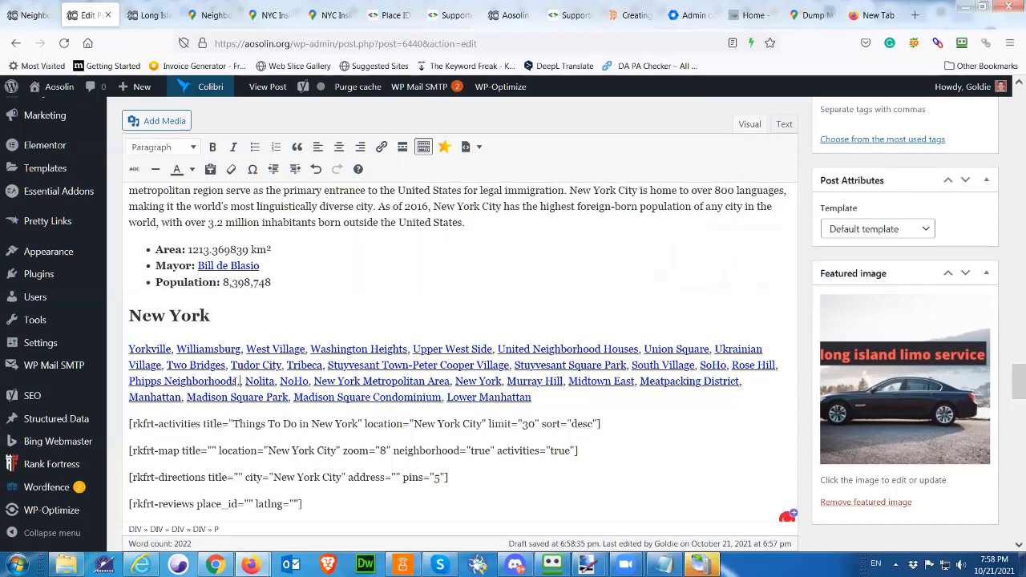
{"action": "key", "text": "BackSpace"}
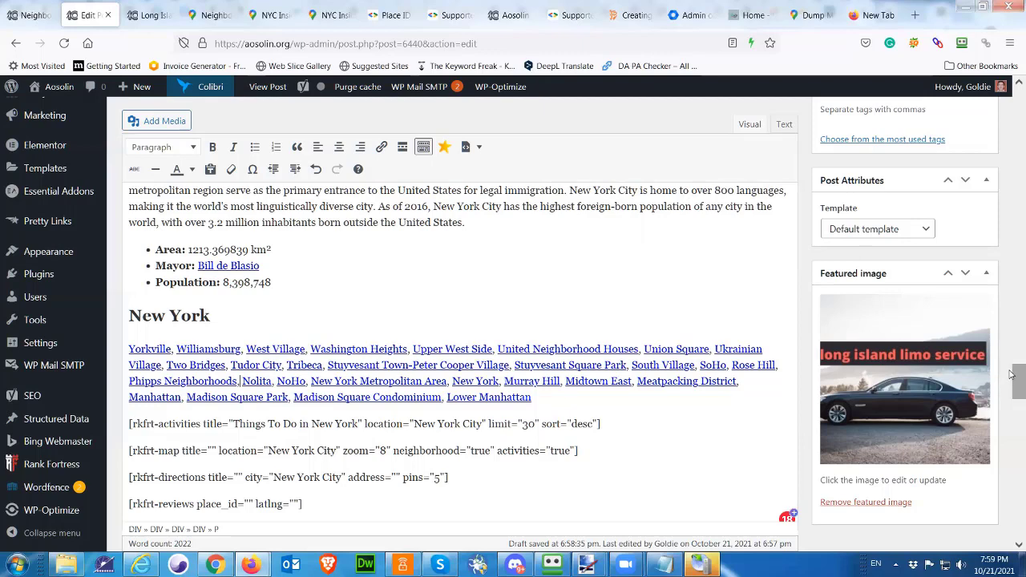
{"action": "left_click_drag", "start_coordinate": [1012, 374], "coordinate": [1012, 321]}
{"action": "left_click", "coordinate": [968, 326]}
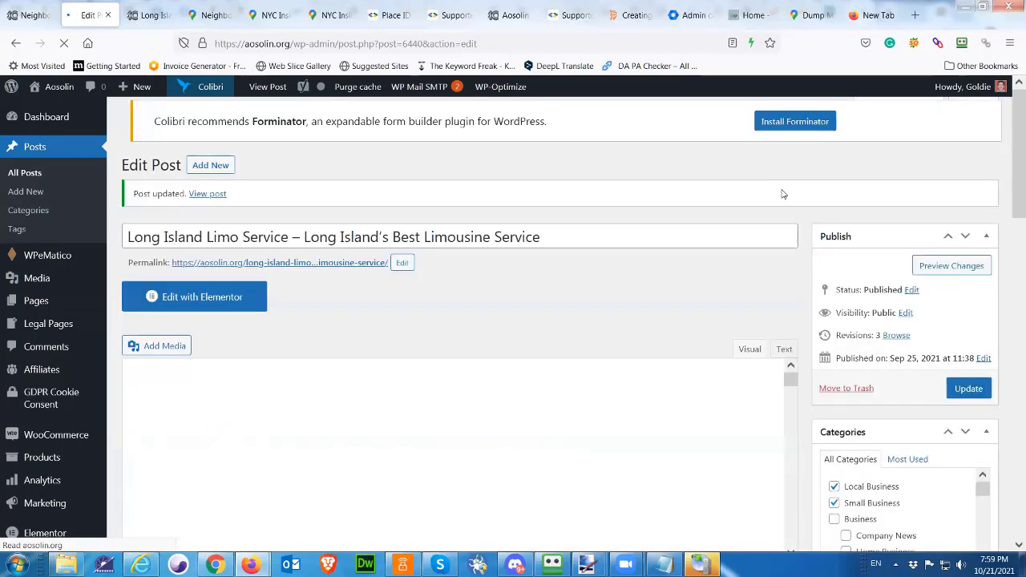
- Preview the updated post and look over the New York City facts list
{"action": "left_click", "coordinate": [935, 267]}
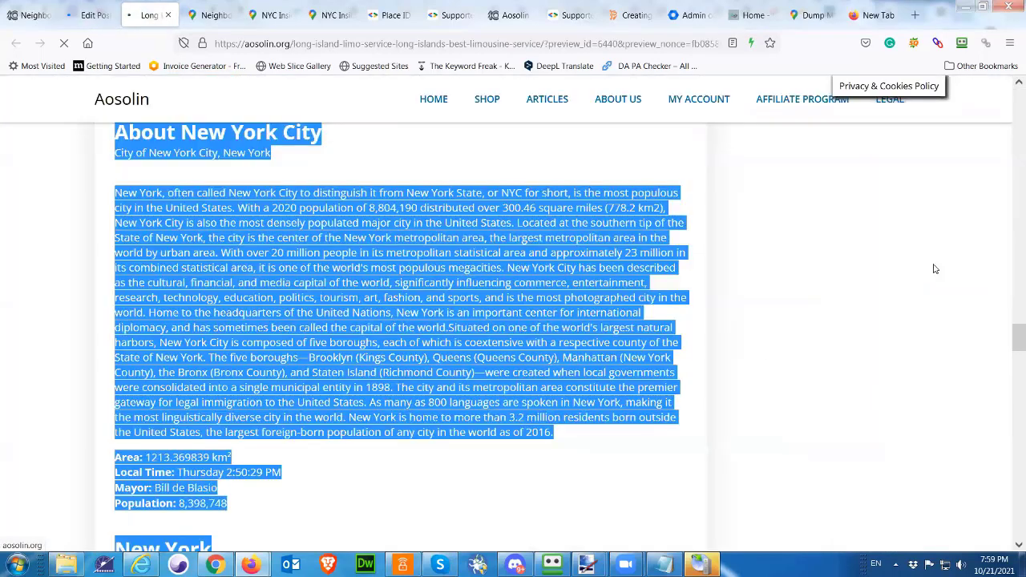
{"action": "left_click", "coordinate": [787, 314]}
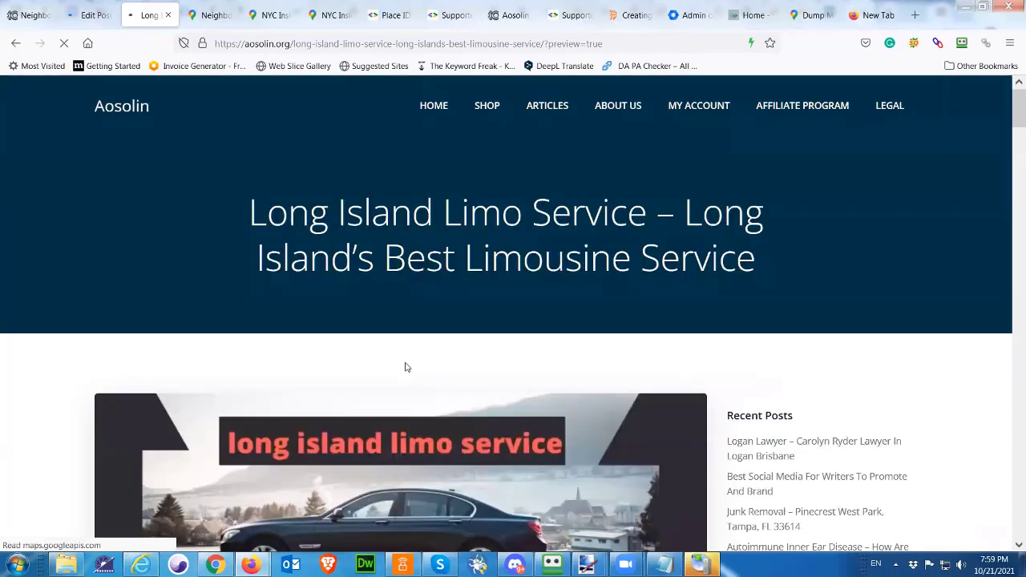
{"action": "scroll", "coordinate": [406, 367], "scroll_direction": "down", "scroll_amount": 4}
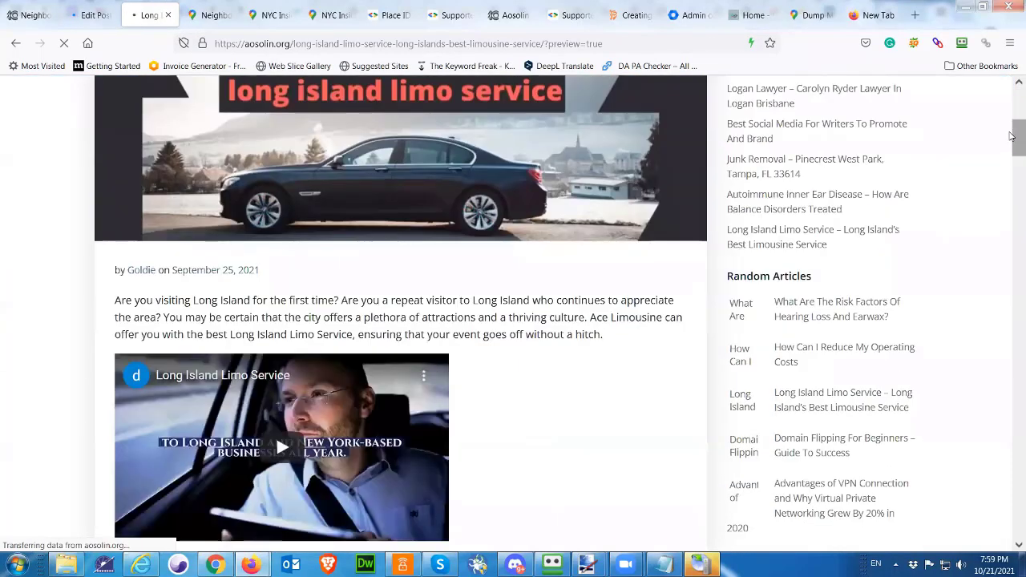
{"action": "left_click_drag", "start_coordinate": [1012, 127], "coordinate": [1011, 337]}
{"action": "left_click_drag", "start_coordinate": [1012, 407], "coordinate": [1012, 413]}
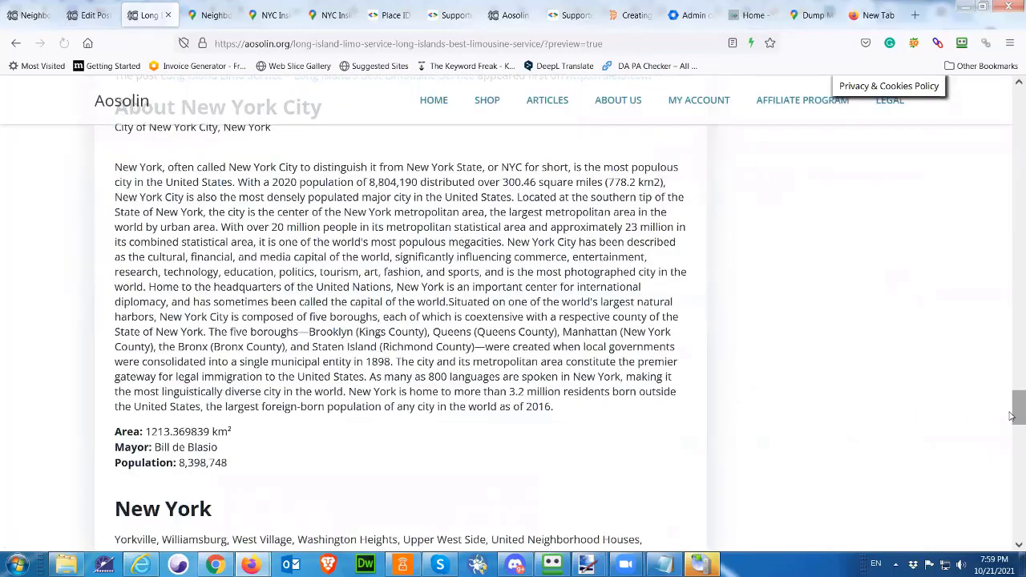
{"action": "scroll", "coordinate": [225, 433], "scroll_direction": "down", "scroll_amount": 3}
{"action": "left_click_drag", "start_coordinate": [225, 324], "coordinate": [114, 324]}
{"action": "left_click", "coordinate": [268, 322]}
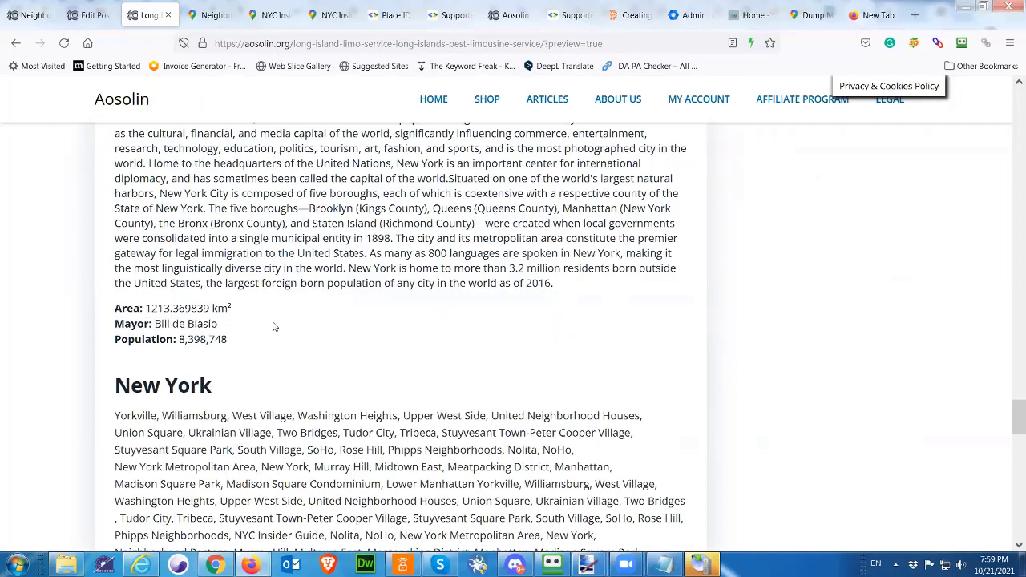
- Scroll through the Things To Do in New York attractions, then return to the Edit Post tab
{"action": "scroll", "coordinate": [273, 326], "scroll_direction": "up", "scroll_amount": 3}
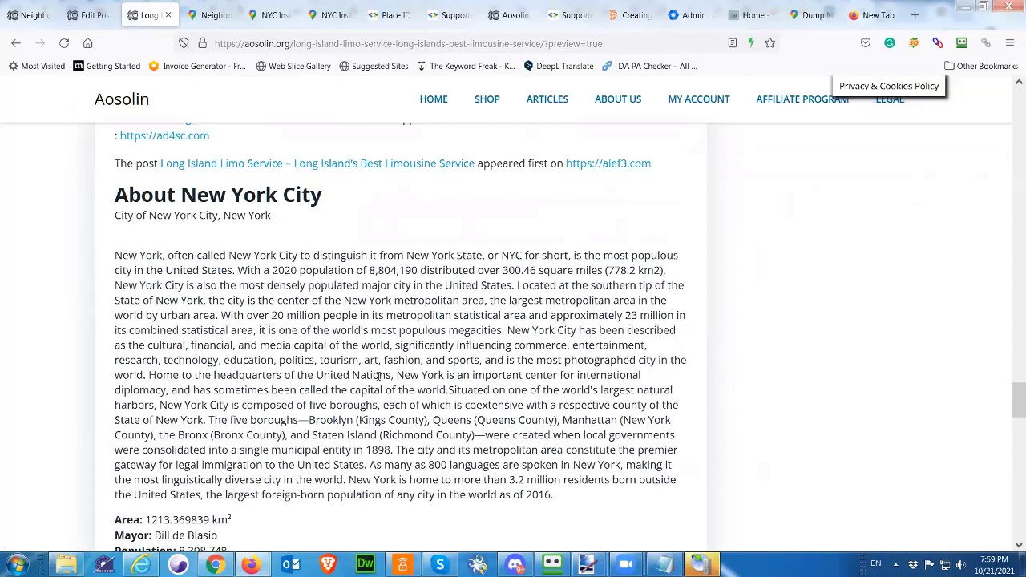
{"action": "scroll", "coordinate": [377, 377], "scroll_direction": "down", "scroll_amount": 4}
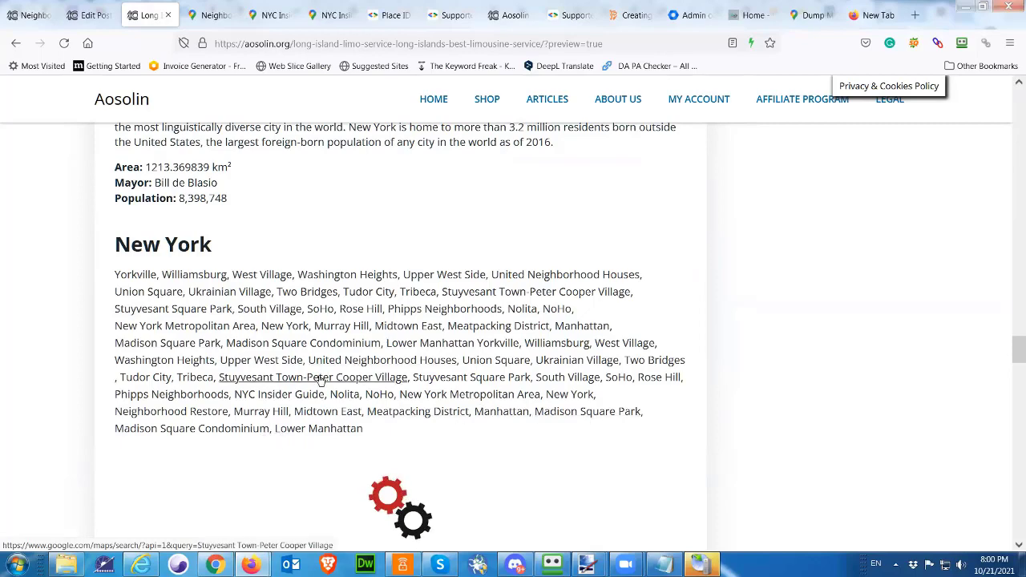
{"action": "scroll", "coordinate": [323, 375], "scroll_direction": "down", "scroll_amount": 2}
{"action": "scroll", "coordinate": [319, 380], "scroll_direction": "down", "scroll_amount": 5}
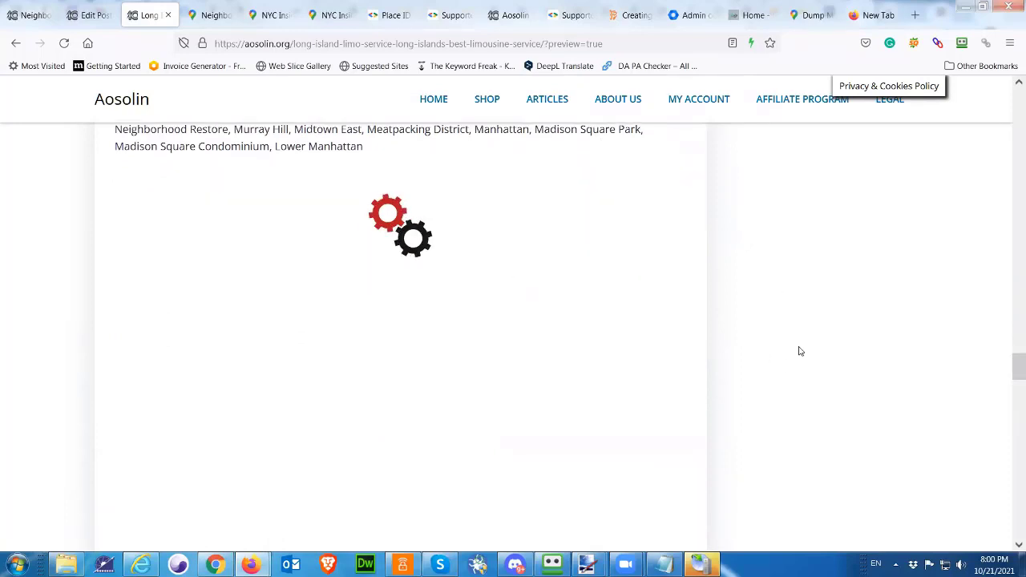
{"action": "scroll", "coordinate": [794, 357], "scroll_direction": "down", "scroll_amount": 4}
{"action": "scroll", "coordinate": [786, 363], "scroll_direction": "down", "scroll_amount": 4}
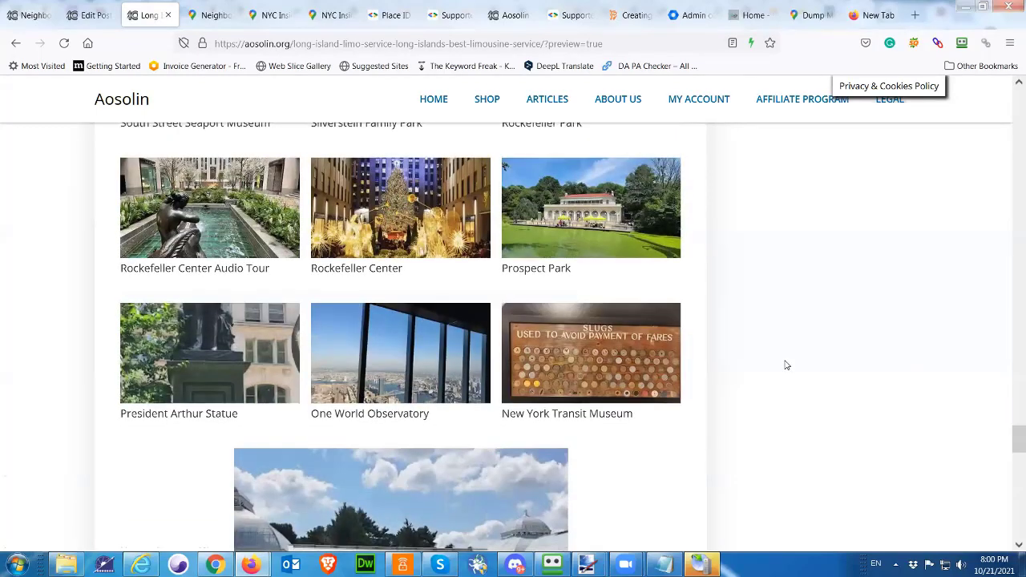
{"action": "scroll", "coordinate": [787, 365], "scroll_direction": "down", "scroll_amount": 5}
{"action": "scroll", "coordinate": [787, 365], "scroll_direction": "up", "scroll_amount": 5}
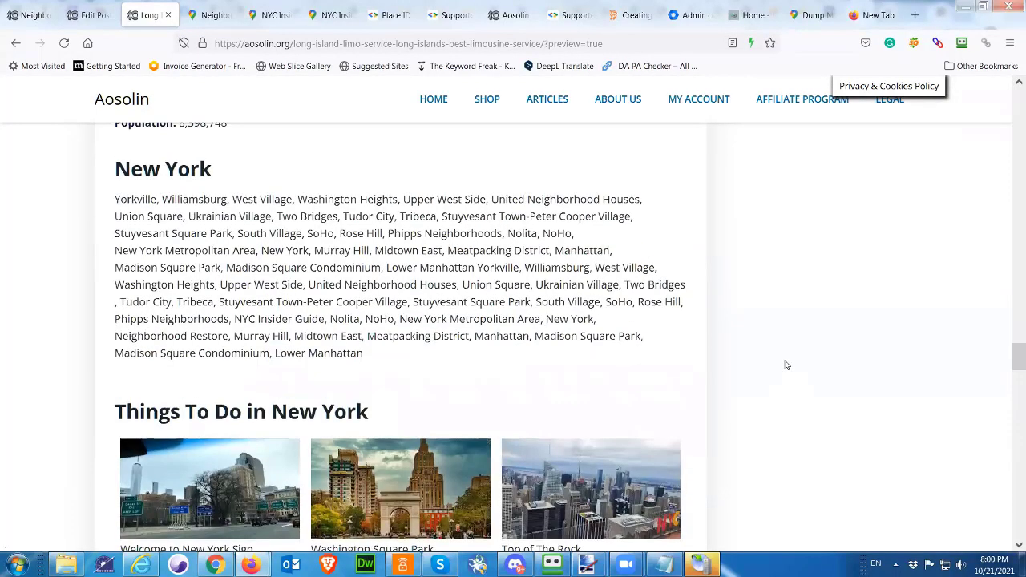
{"action": "scroll", "coordinate": [786, 365], "scroll_direction": "down", "scroll_amount": 3}
{"action": "scroll", "coordinate": [787, 364], "scroll_direction": "down", "scroll_amount": 3}
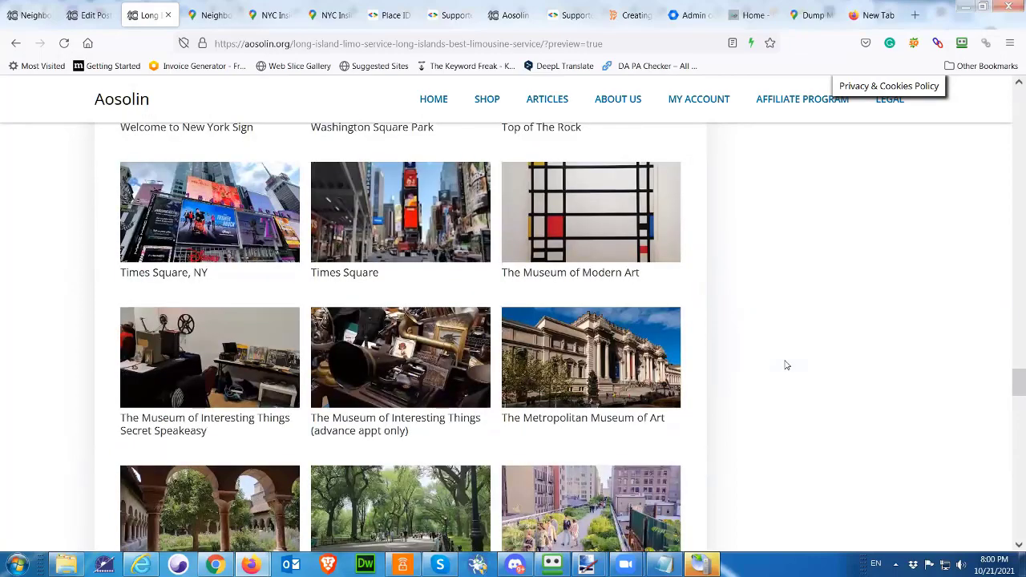
{"action": "scroll", "coordinate": [786, 364], "scroll_direction": "down", "scroll_amount": 6}
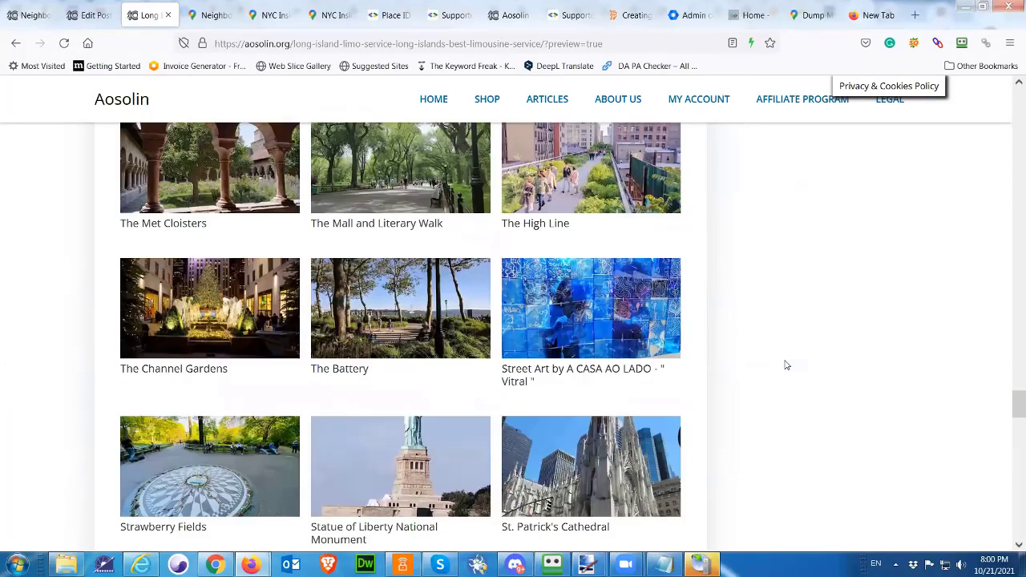
{"action": "scroll", "coordinate": [787, 365], "scroll_direction": "down", "scroll_amount": 1}
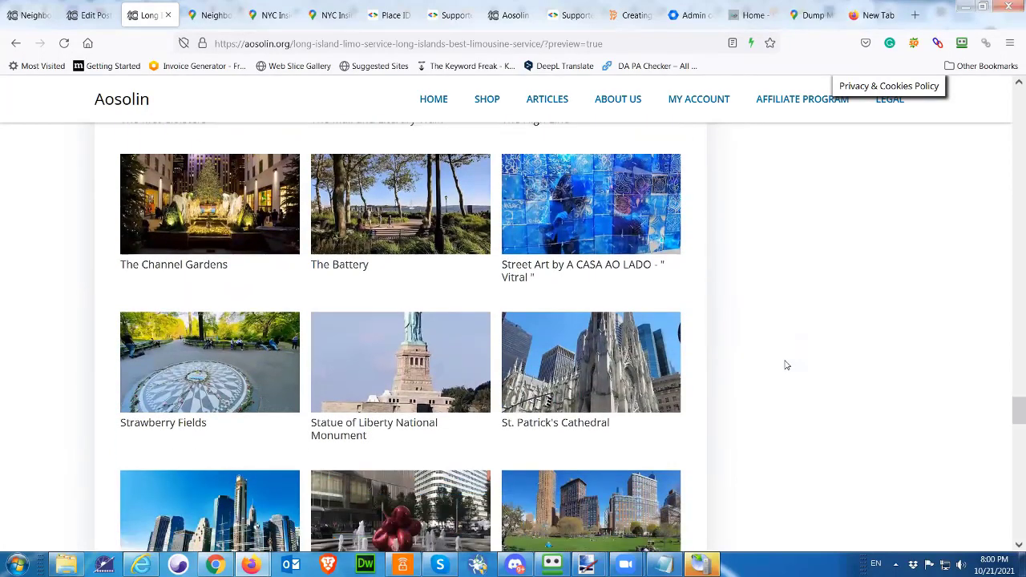
{"action": "scroll", "coordinate": [787, 365], "scroll_direction": "down", "scroll_amount": 4}
{"action": "scroll", "coordinate": [786, 365], "scroll_direction": "down", "scroll_amount": 5}
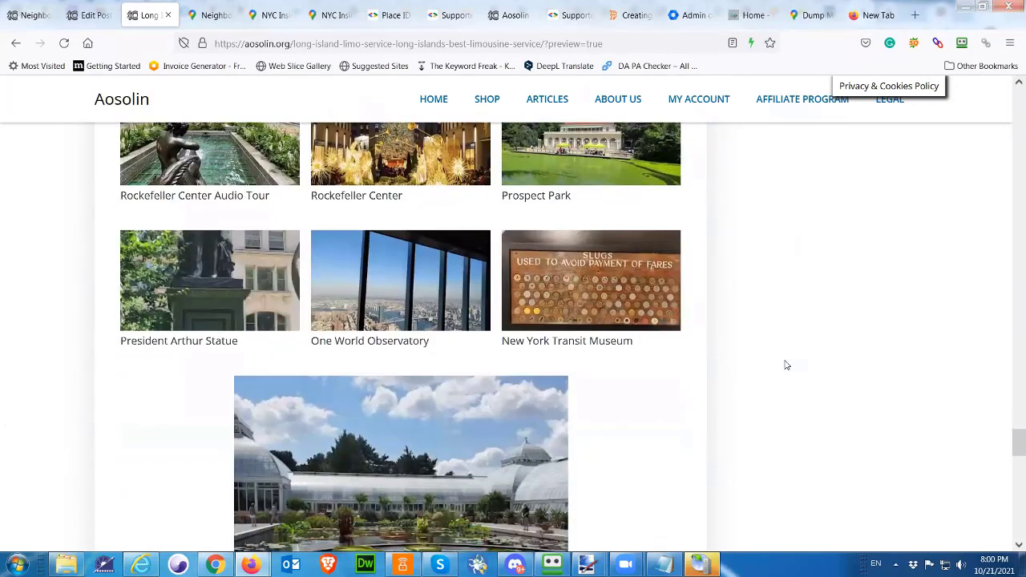
{"action": "scroll", "coordinate": [786, 366], "scroll_direction": "down", "scroll_amount": 3}
{"action": "scroll", "coordinate": [786, 366], "scroll_direction": "down", "scroll_amount": 1}
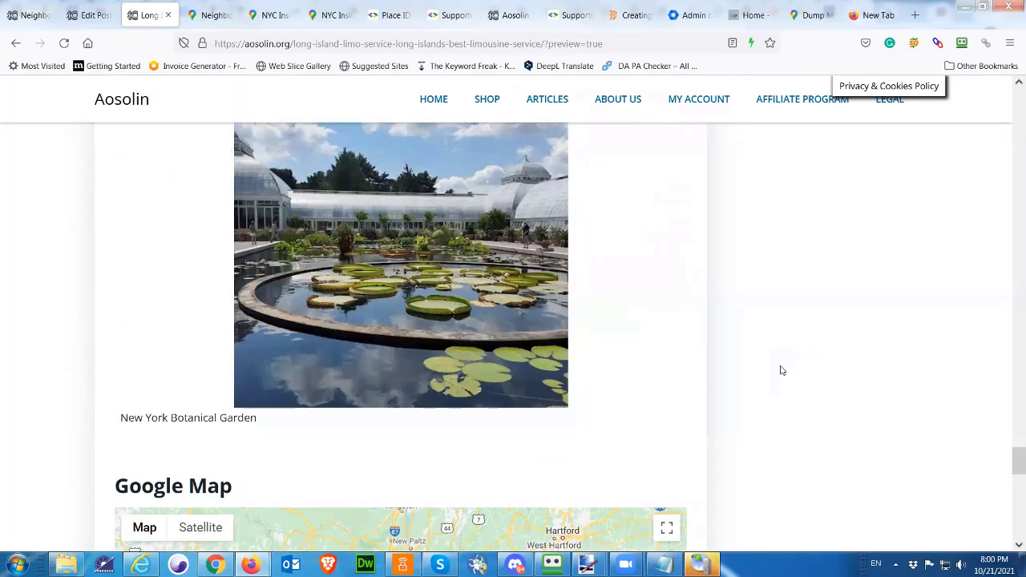
{"action": "left_click_drag", "start_coordinate": [1013, 469], "coordinate": [1012, 401]}
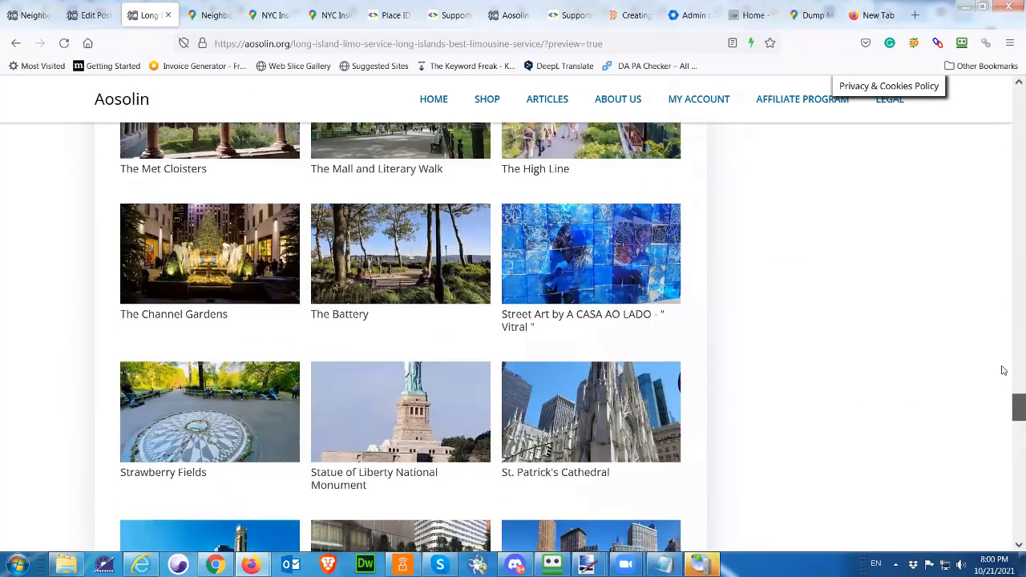
{"action": "scroll", "coordinate": [1003, 355], "scroll_direction": "up", "scroll_amount": 10}
{"action": "scroll", "coordinate": [999, 369], "scroll_direction": "down", "scroll_amount": 5}
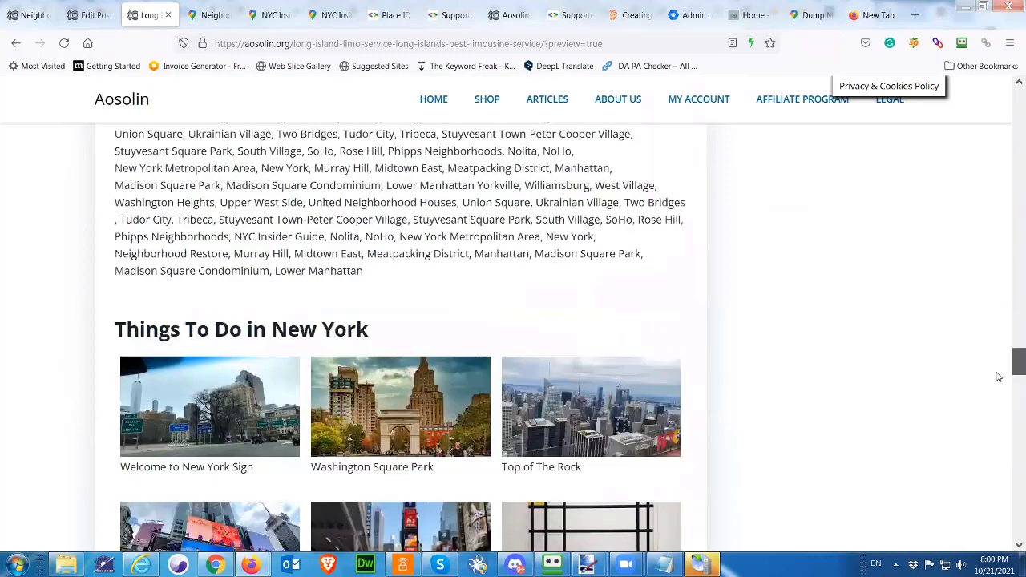
{"action": "scroll", "coordinate": [996, 388], "scroll_direction": "down", "scroll_amount": 3}
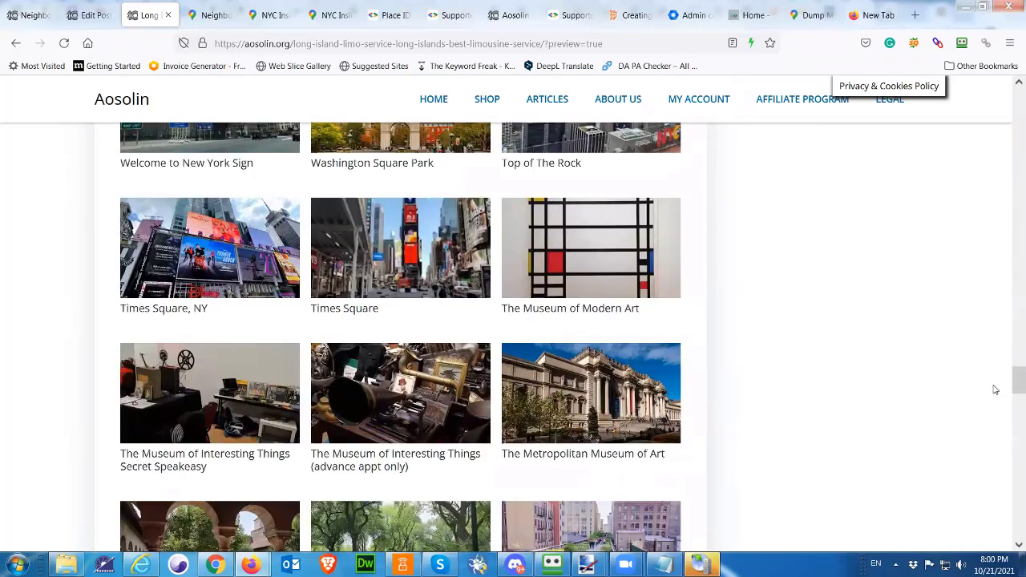
{"action": "left_click", "coordinate": [91, 19]}
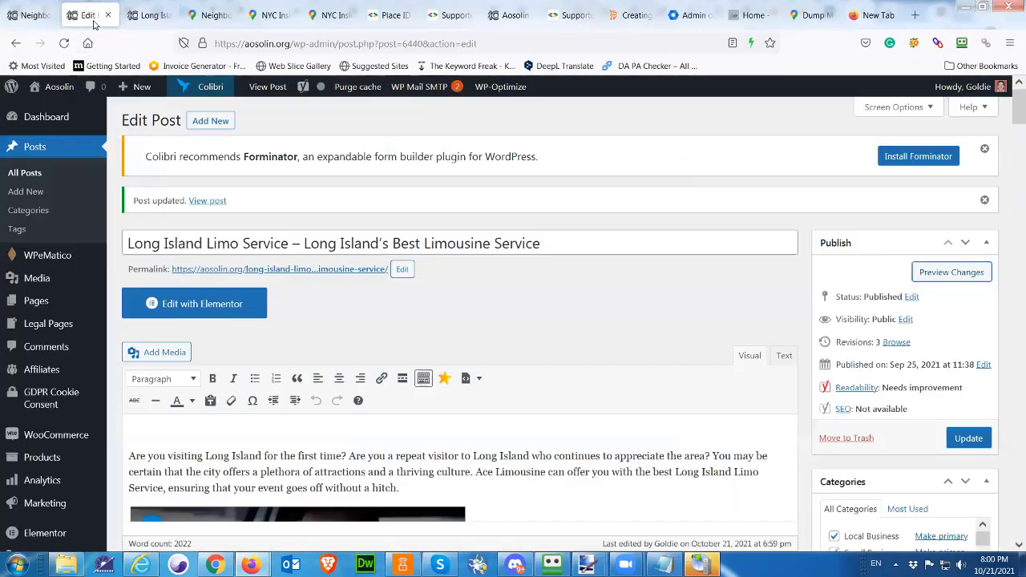
- In the Text editor, change the shortcode to limit="9" and sort="rnd", then update the post
{"action": "left_click", "coordinate": [784, 358]}
{"action": "left_click_drag", "start_coordinate": [1012, 108], "coordinate": [1012, 332]}
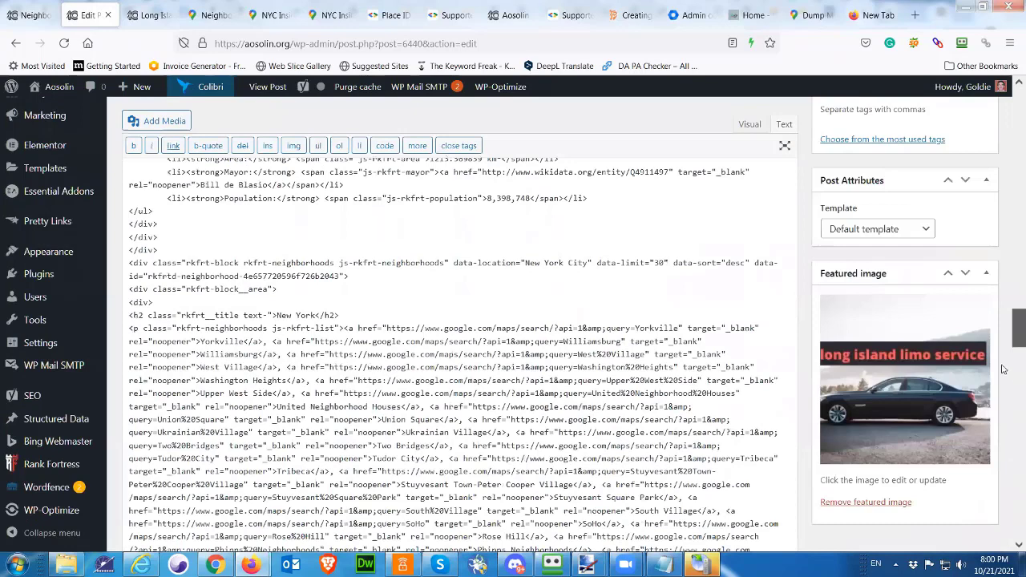
{"action": "scroll", "coordinate": [527, 202], "scroll_direction": "down", "scroll_amount": 5}
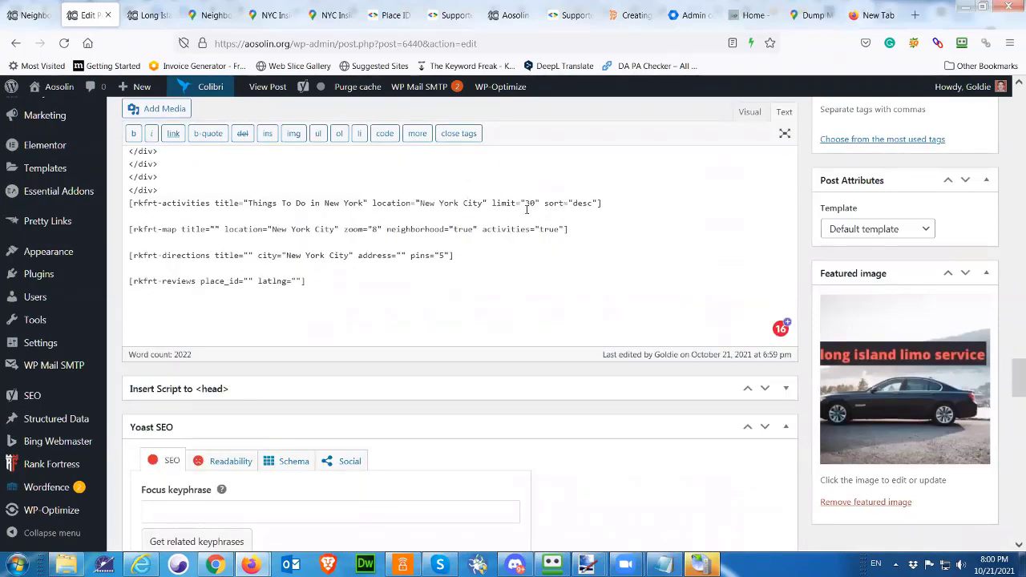
{"action": "left_click", "coordinate": [536, 203]}
{"action": "key", "text": "BackSpace"}
{"action": "key", "text": "BackSpace"}
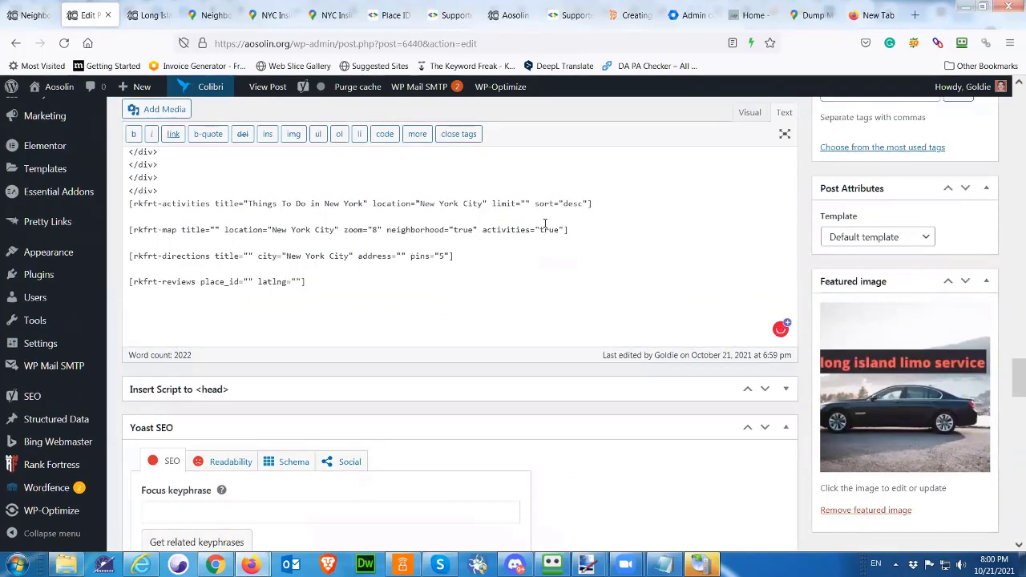
{"action": "type", "text": "9"}
{"action": "key", "text": "BackSpace"}
{"action": "key", "text": "BackSpace"}
{"action": "key", "text": "BackSpace"}
{"action": "key", "text": "BackSpace"}
{"action": "type", "text": "rnd"}
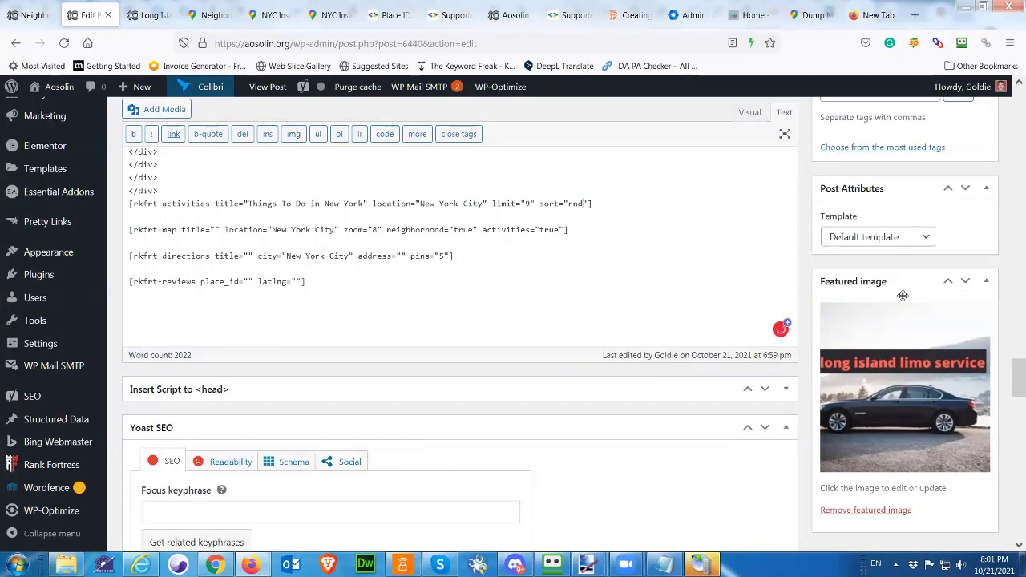
{"action": "left_click_drag", "start_coordinate": [1012, 379], "coordinate": [1011, 330]}
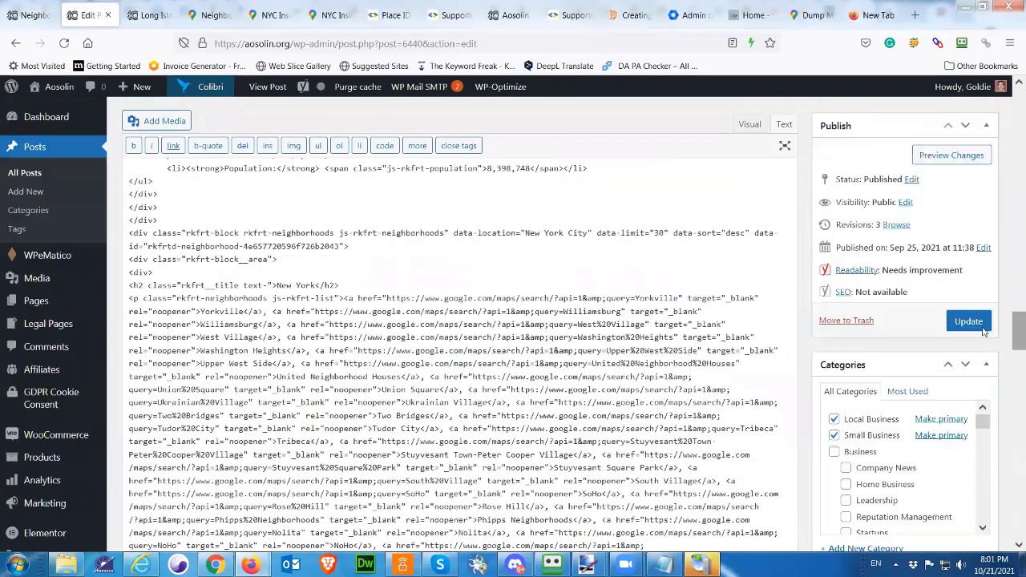
{"action": "left_click", "coordinate": [959, 320]}
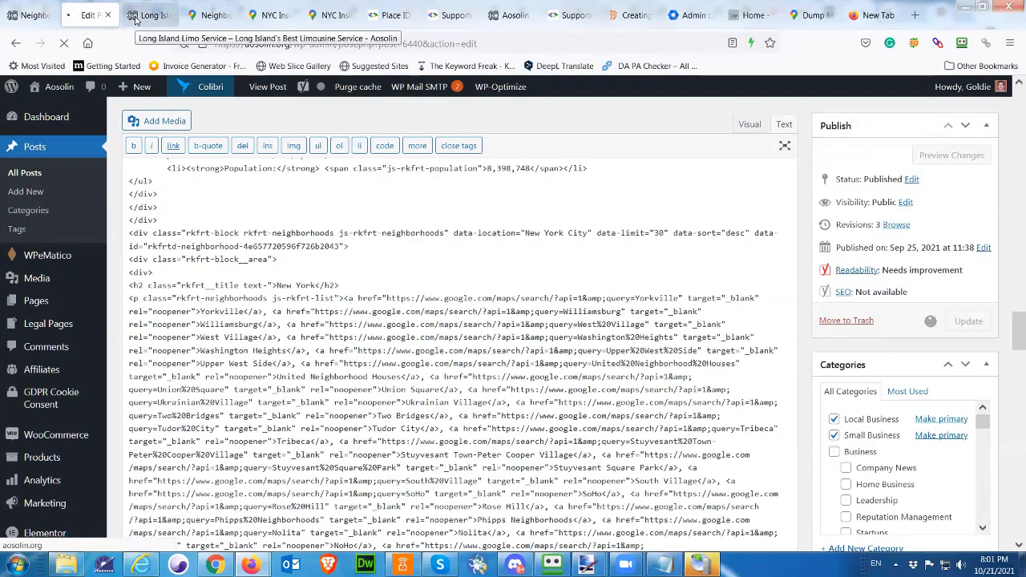
- Glance at the open preview tab, then go back to the Edit Post page
{"action": "left_click", "coordinate": [135, 19]}
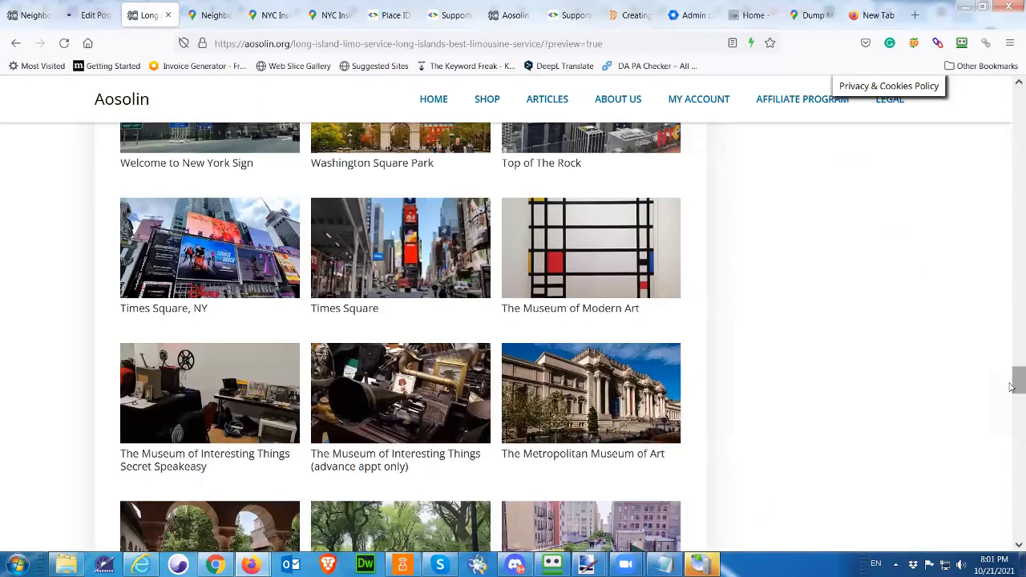
{"action": "scroll", "coordinate": [1012, 388], "scroll_direction": "up", "scroll_amount": 3}
{"action": "left_click", "coordinate": [90, 15]}
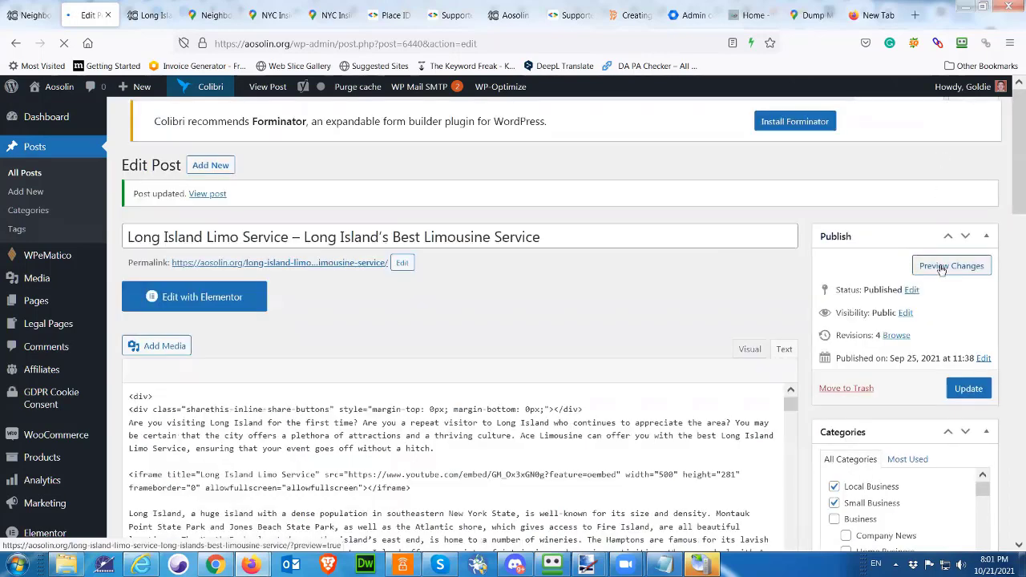
- Preview the saved post, check the nine Things To Do in New York attractions, then return to the editor
{"action": "left_click", "coordinate": [942, 267]}
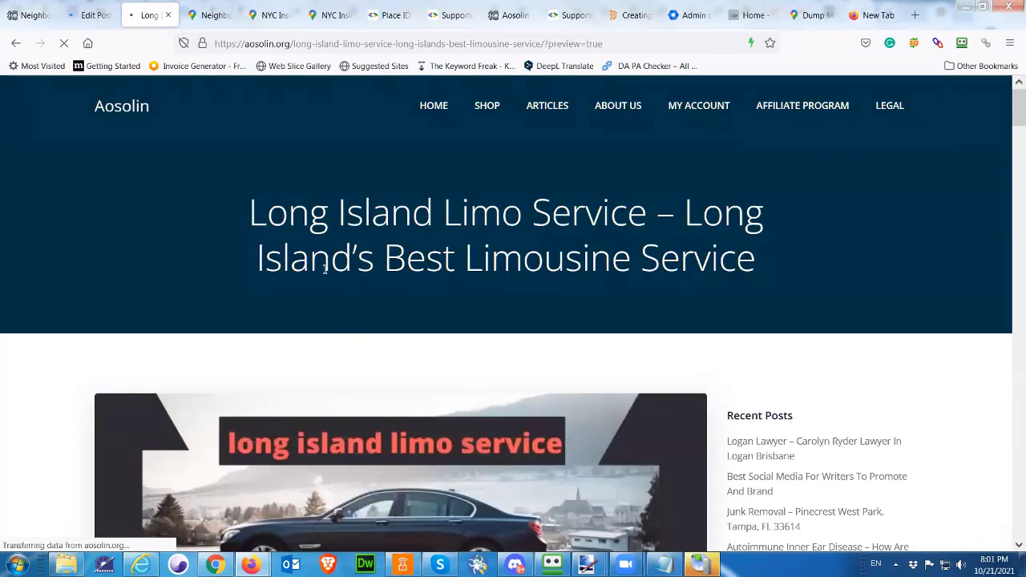
{"action": "scroll", "coordinate": [324, 273], "scroll_direction": "down", "scroll_amount": 8}
{"action": "scroll", "coordinate": [324, 284], "scroll_direction": "down", "scroll_amount": 12}
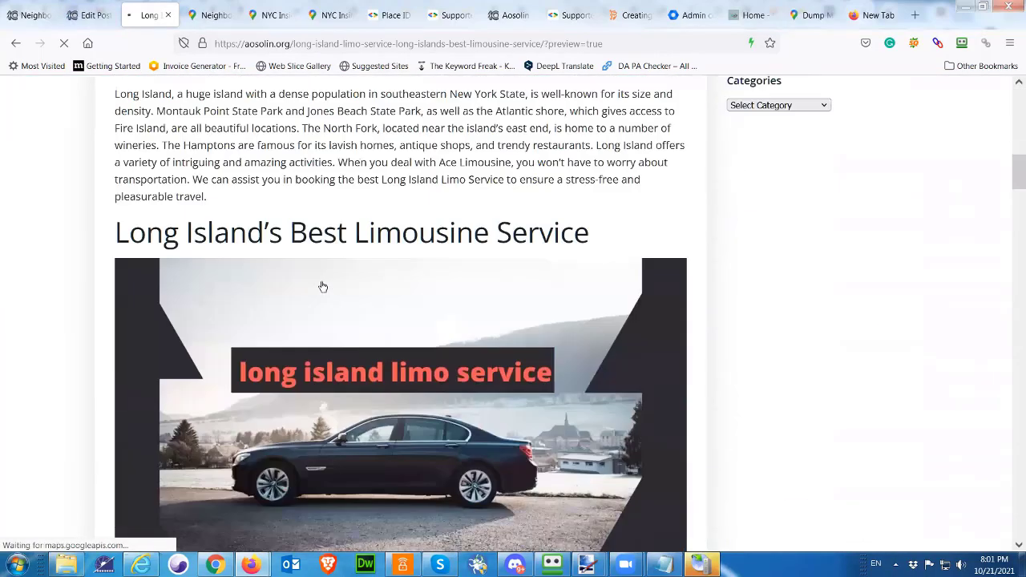
{"action": "scroll", "coordinate": [324, 289], "scroll_direction": "down", "scroll_amount": 15}
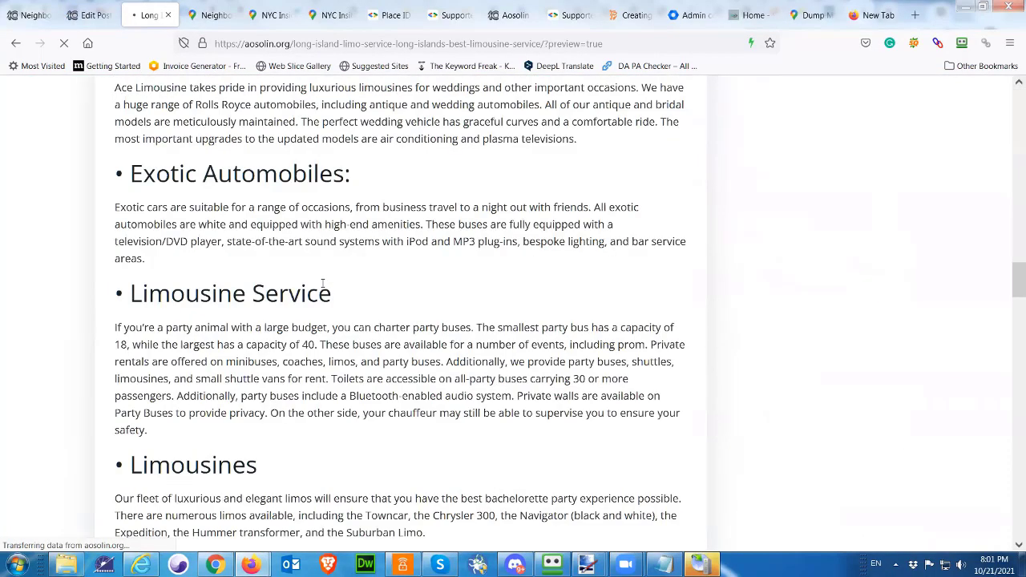
{"action": "scroll", "coordinate": [325, 288], "scroll_direction": "down", "scroll_amount": 10}
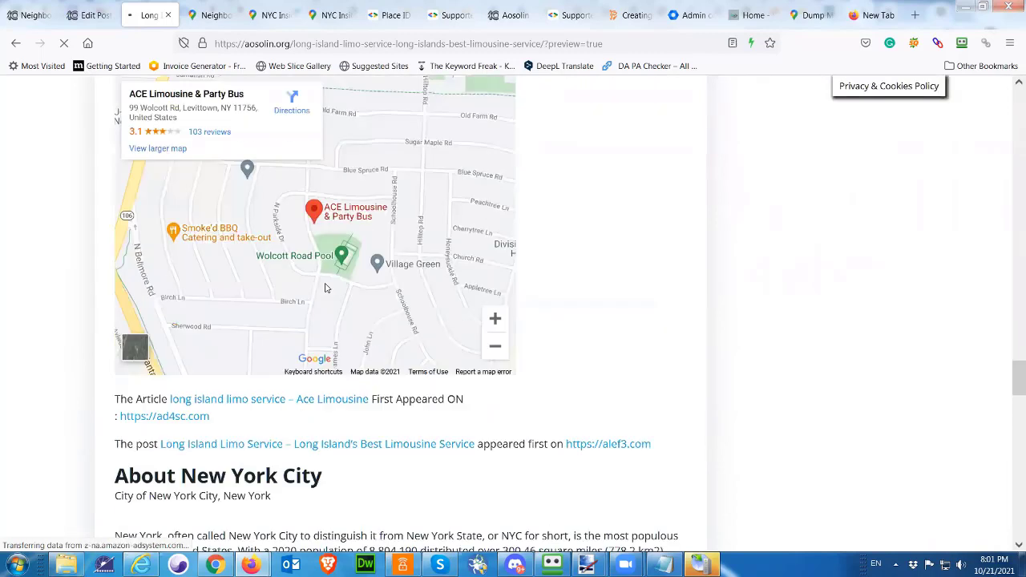
{"action": "scroll", "coordinate": [326, 287], "scroll_direction": "down", "scroll_amount": 5}
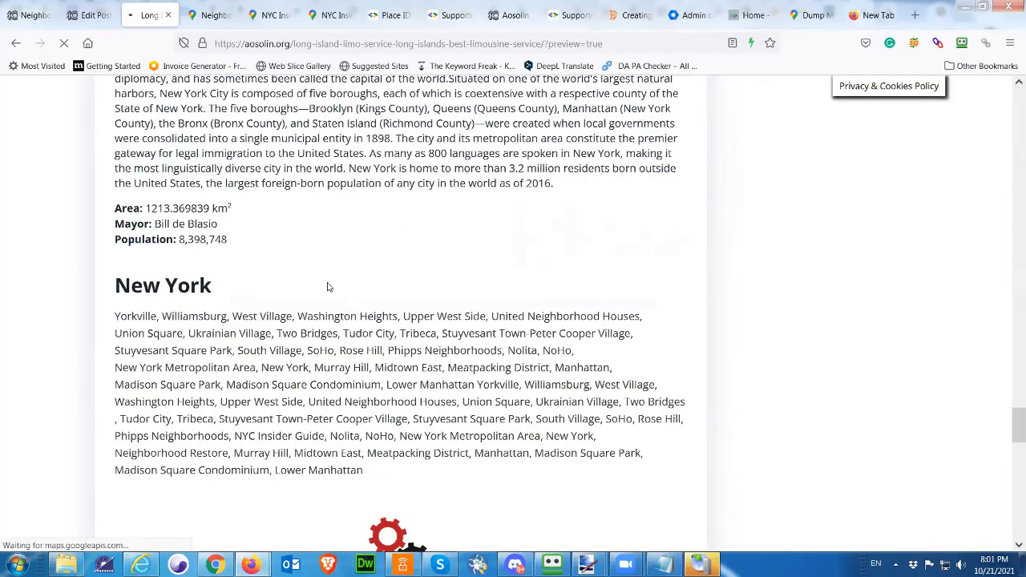
{"action": "scroll", "coordinate": [414, 259], "scroll_direction": "down", "scroll_amount": 5}
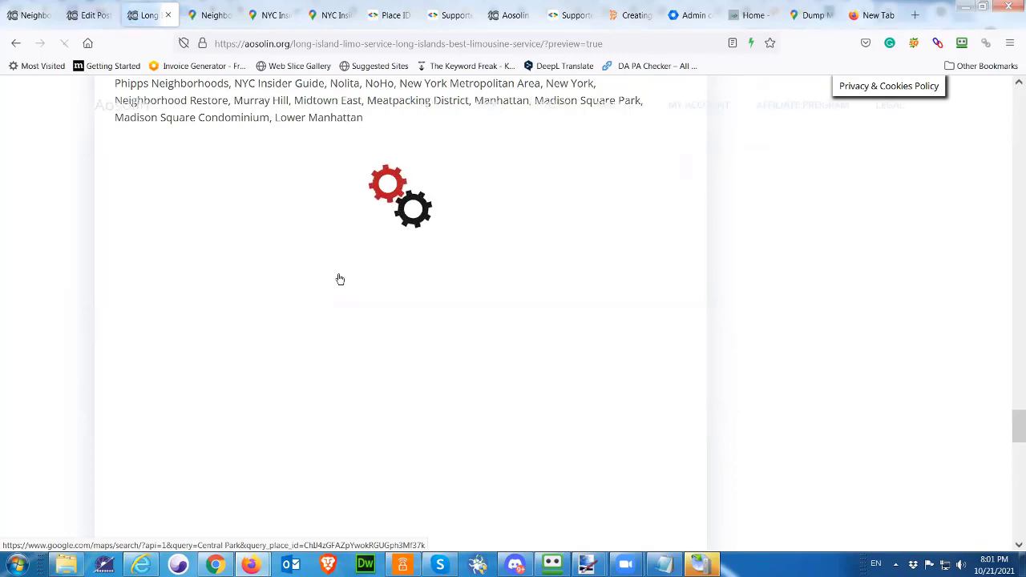
{"action": "scroll", "coordinate": [736, 289], "scroll_direction": "up", "scroll_amount": 1}
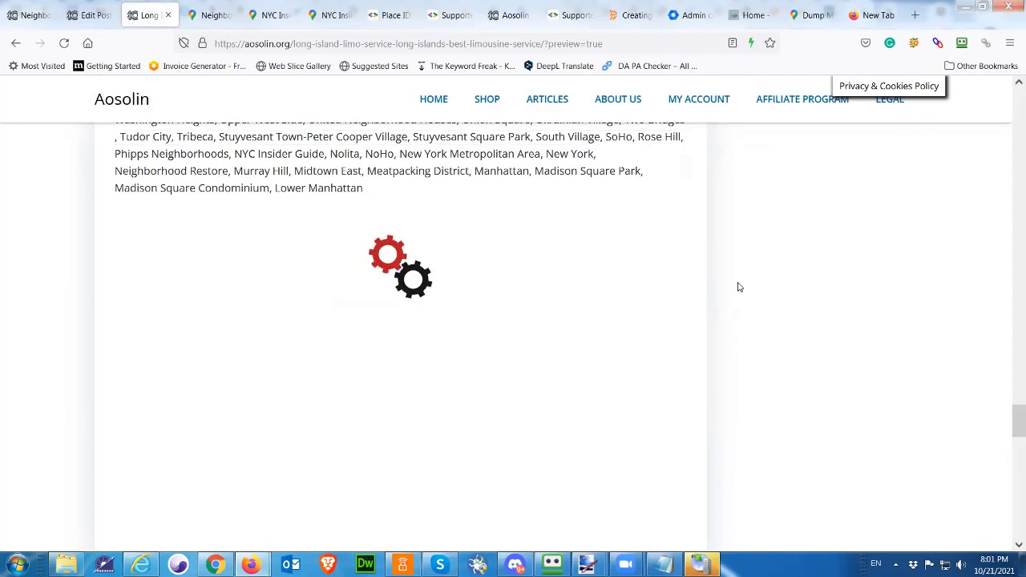
{"action": "scroll", "coordinate": [739, 292], "scroll_direction": "down", "scroll_amount": 1}
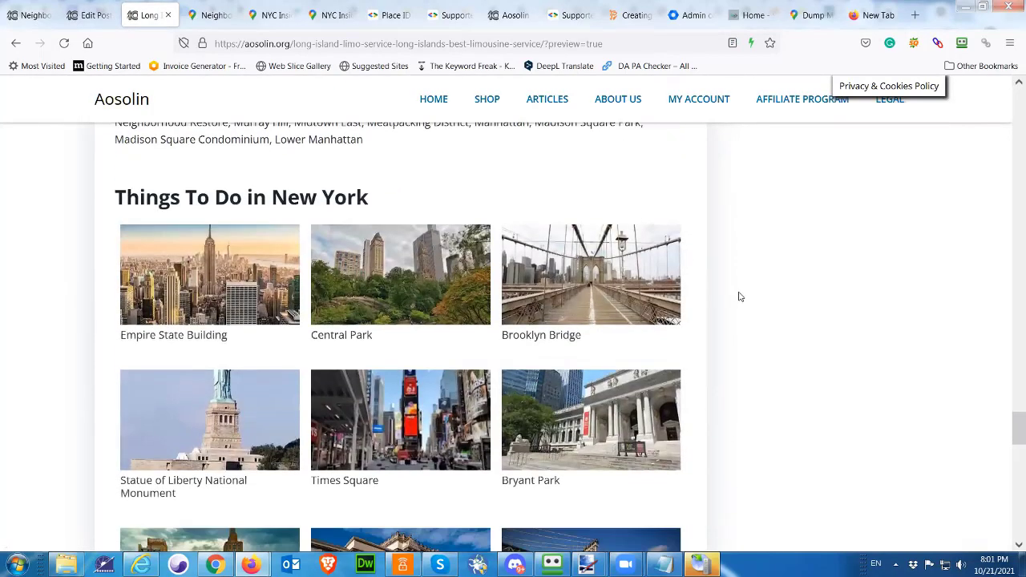
{"action": "scroll", "coordinate": [740, 297], "scroll_direction": "down", "scroll_amount": 3}
{"action": "scroll", "coordinate": [740, 298], "scroll_direction": "down", "scroll_amount": 1}
{"action": "scroll", "coordinate": [740, 297], "scroll_direction": "up", "scroll_amount": 1}
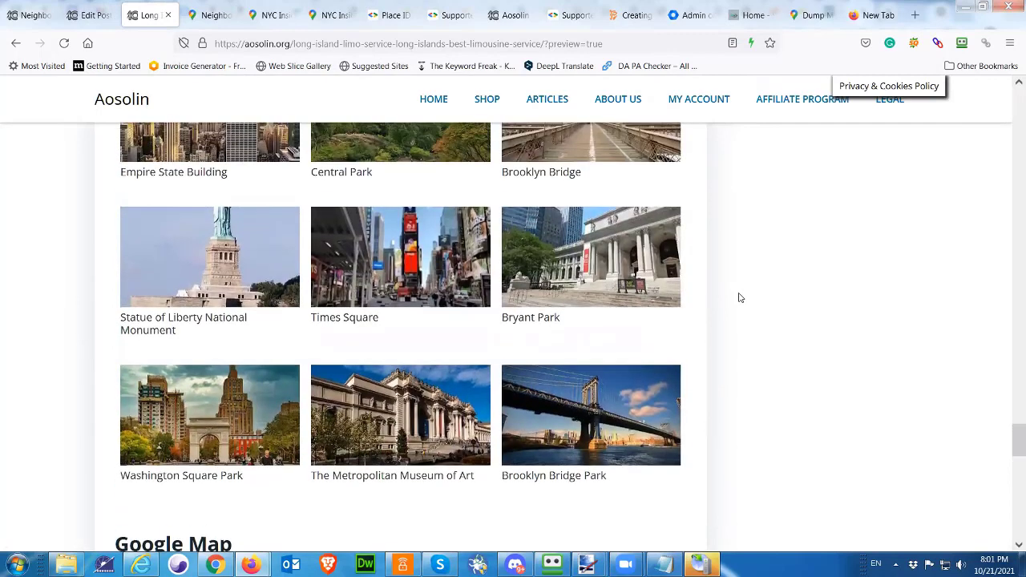
{"action": "scroll", "coordinate": [740, 297], "scroll_direction": "up", "scroll_amount": 1}
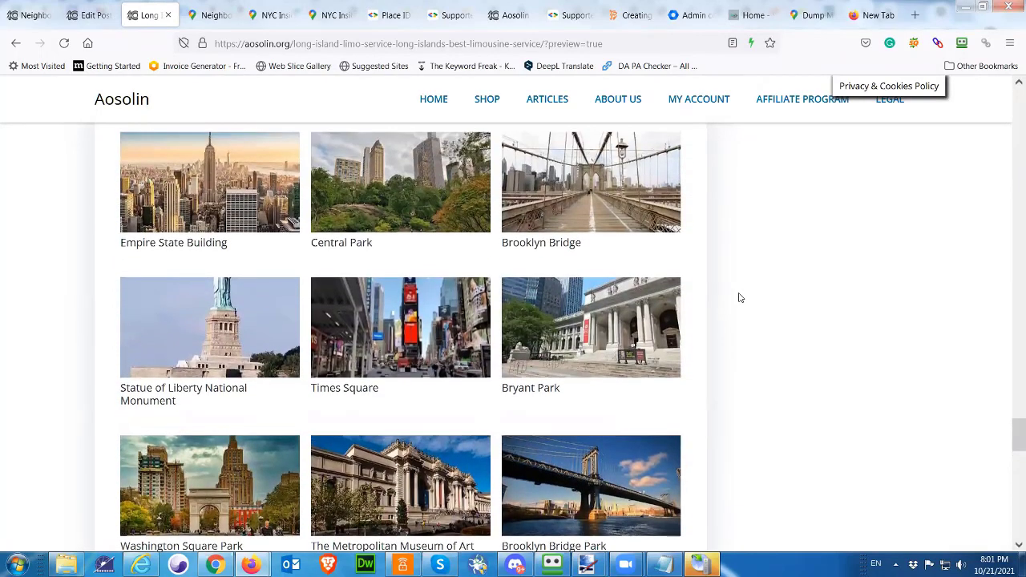
{"action": "scroll", "coordinate": [740, 298], "scroll_direction": "down", "scroll_amount": 1}
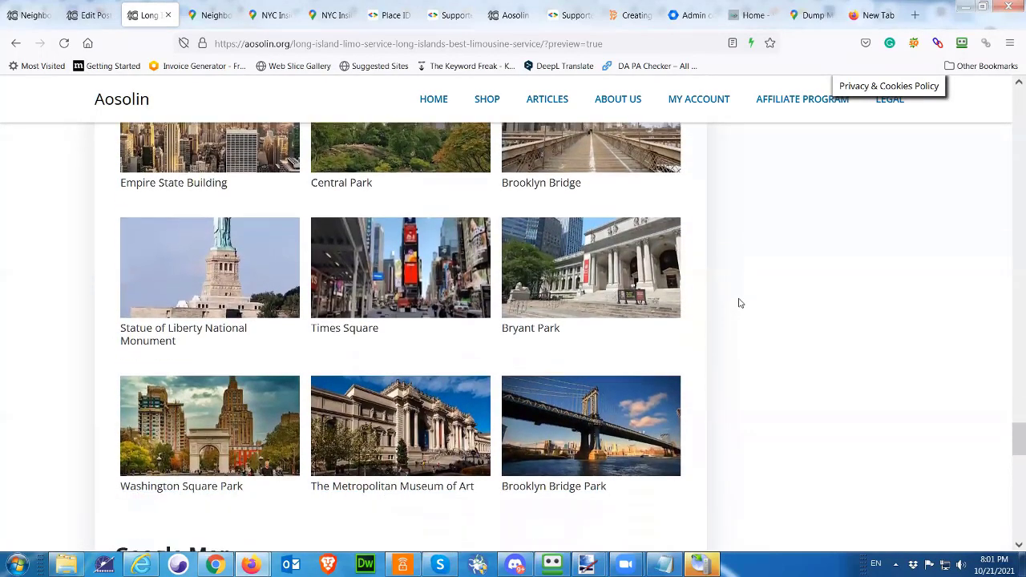
{"action": "left_click", "coordinate": [86, 24]}
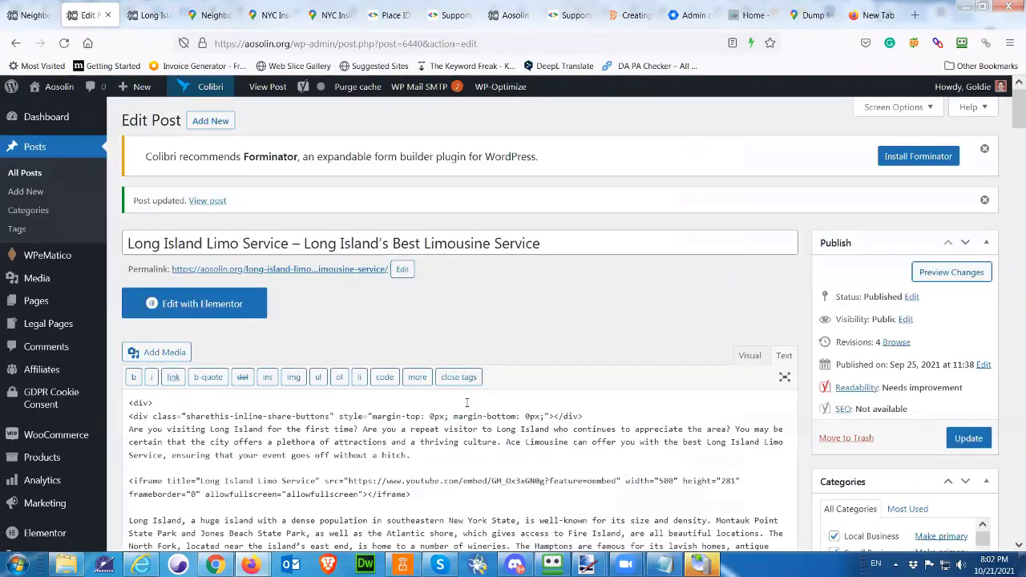
{"action": "scroll", "coordinate": [450, 388], "scroll_direction": "down", "scroll_amount": 4}
{"action": "scroll", "coordinate": [452, 385], "scroll_direction": "down", "scroll_amount": 5}
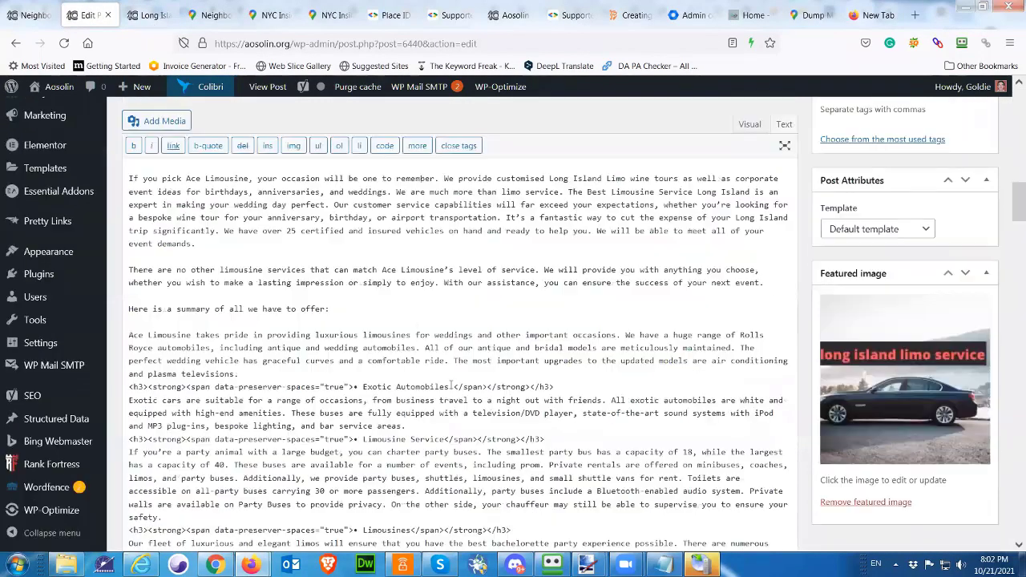
{"action": "scroll", "coordinate": [453, 386], "scroll_direction": "down", "scroll_amount": 15}
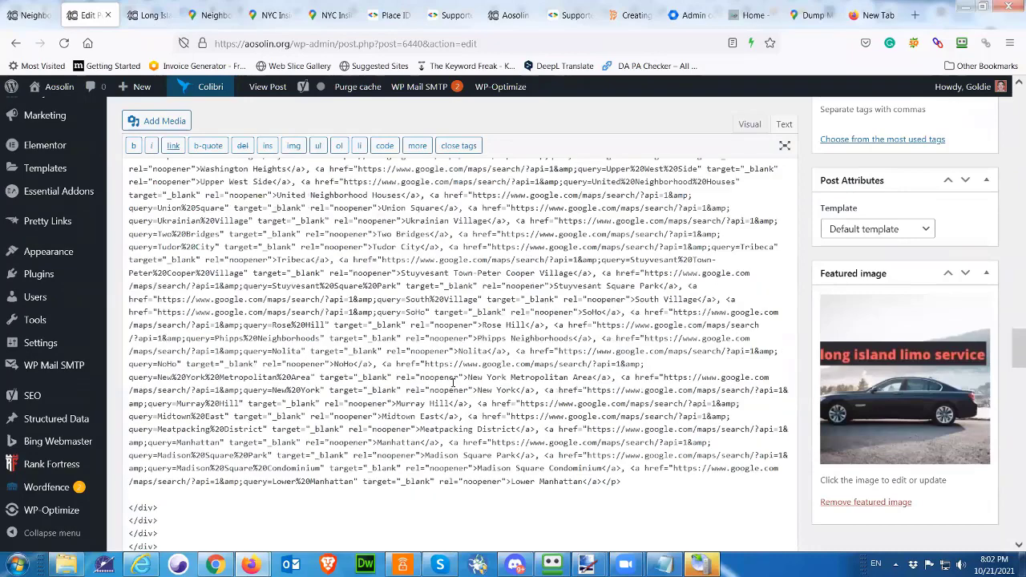
{"action": "scroll", "coordinate": [453, 383], "scroll_direction": "down", "scroll_amount": 6}
{"action": "scroll", "coordinate": [453, 383], "scroll_direction": "up", "scroll_amount": 3}
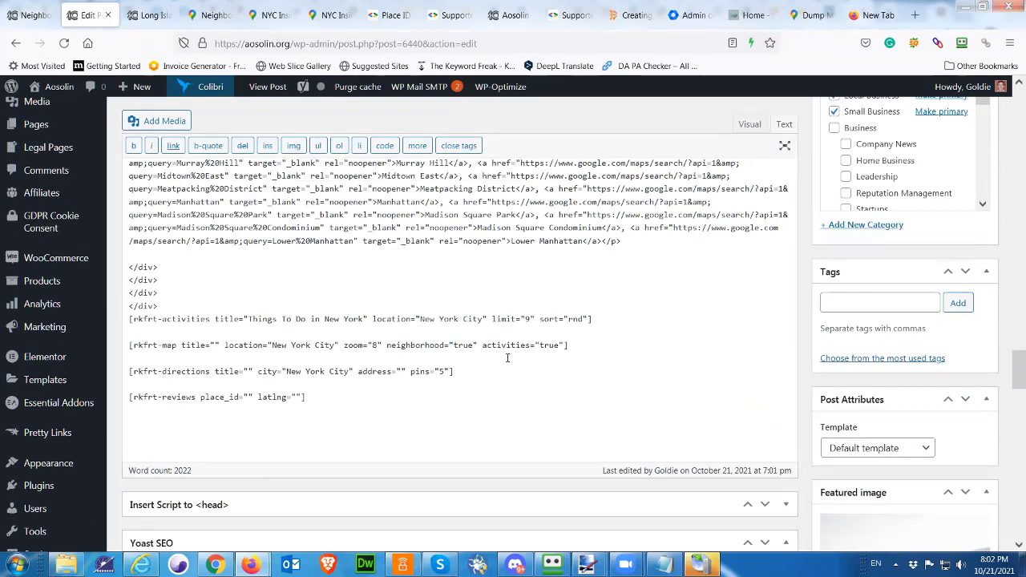
{"action": "left_click_drag", "start_coordinate": [600, 319], "coordinate": [128, 327]}
{"action": "left_click", "coordinate": [540, 327]}
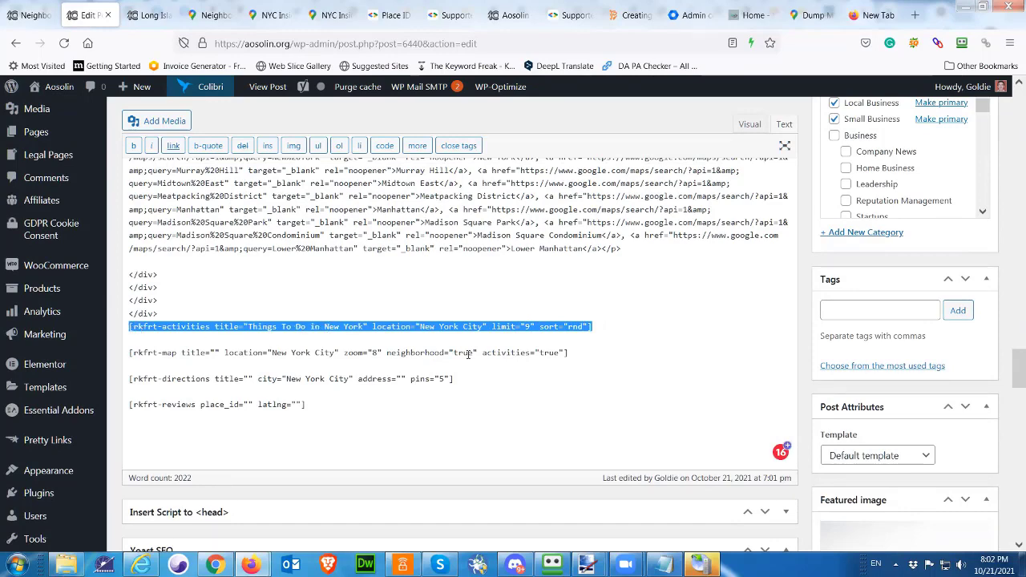
{"action": "left_click", "coordinate": [149, 15]}
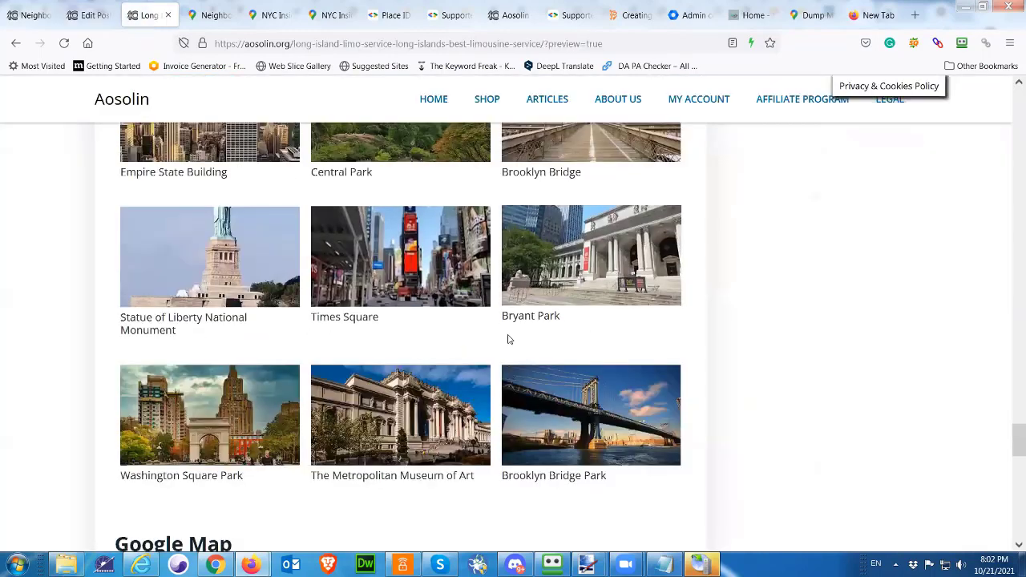
{"action": "scroll", "coordinate": [437, 286], "scroll_direction": "up", "scroll_amount": 3}
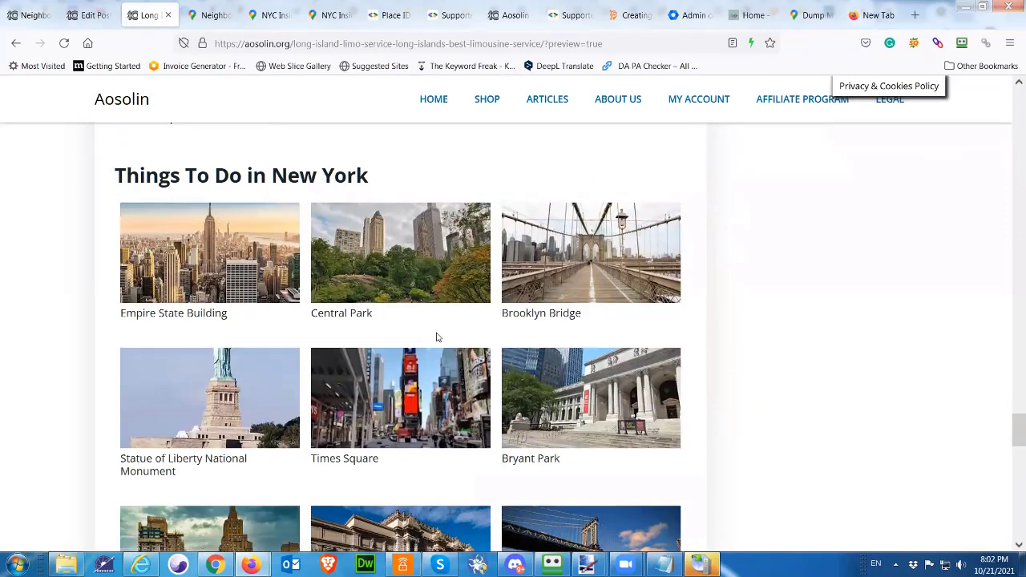
{"action": "scroll", "coordinate": [437, 336], "scroll_direction": "down", "scroll_amount": 3}
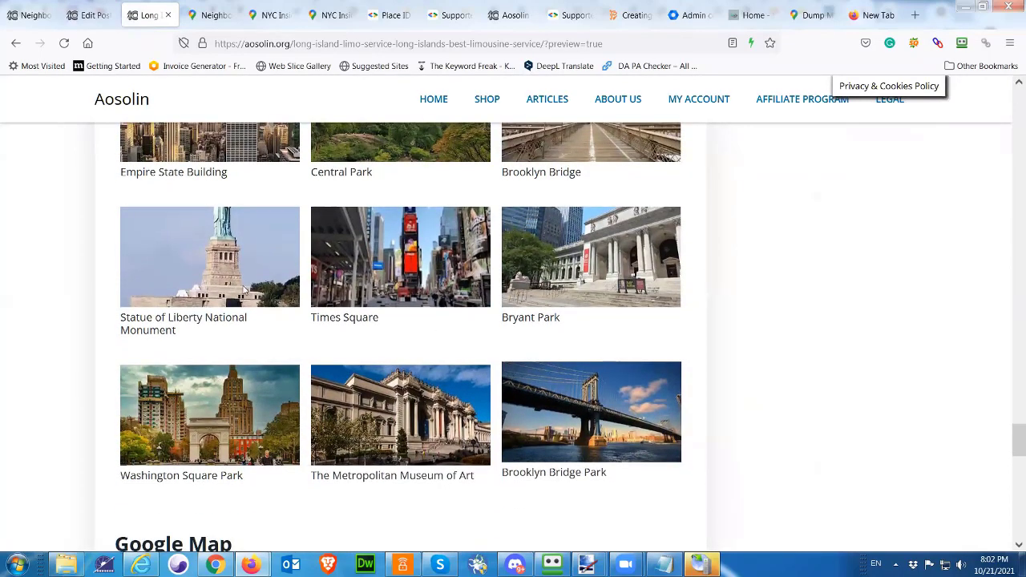
{"action": "scroll", "coordinate": [325, 342], "scroll_direction": "up", "scroll_amount": 1}
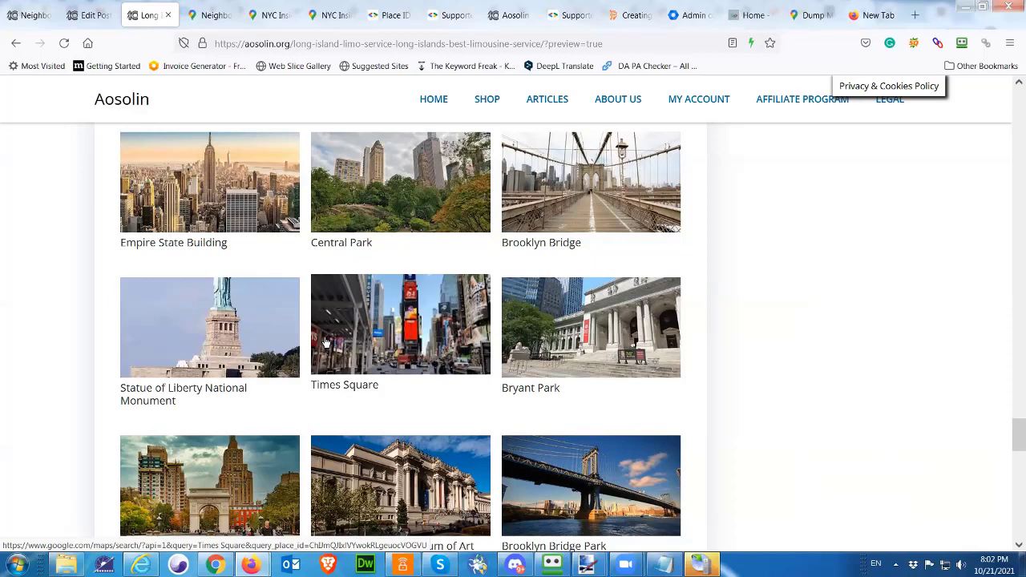
{"action": "scroll", "coordinate": [725, 320], "scroll_direction": "down", "scroll_amount": 3}
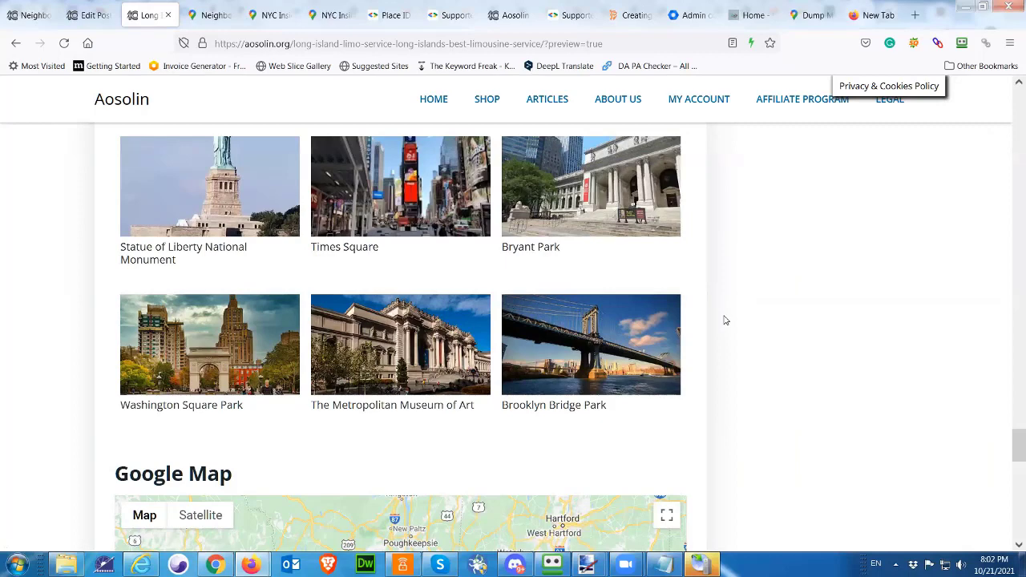
{"action": "scroll", "coordinate": [724, 321], "scroll_direction": "up", "scroll_amount": 3}
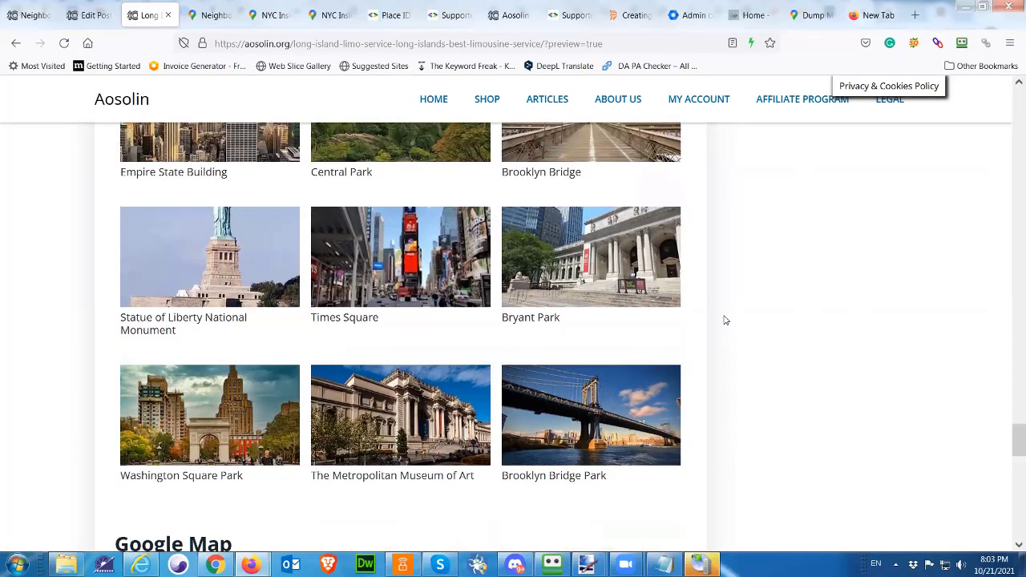
{"action": "scroll", "coordinate": [725, 320], "scroll_direction": "up", "scroll_amount": 2}
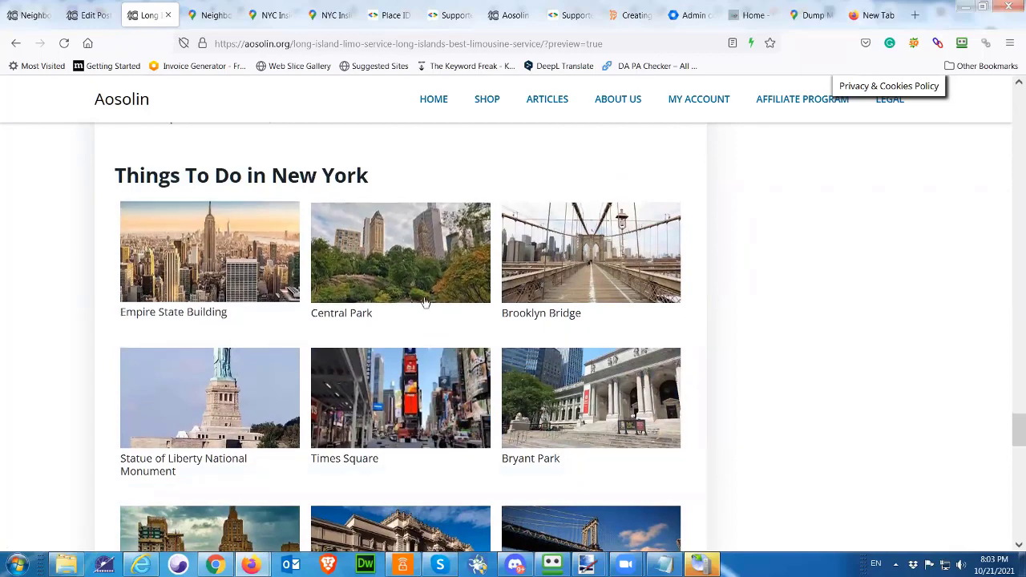
{"action": "left_click", "coordinate": [88, 15]}
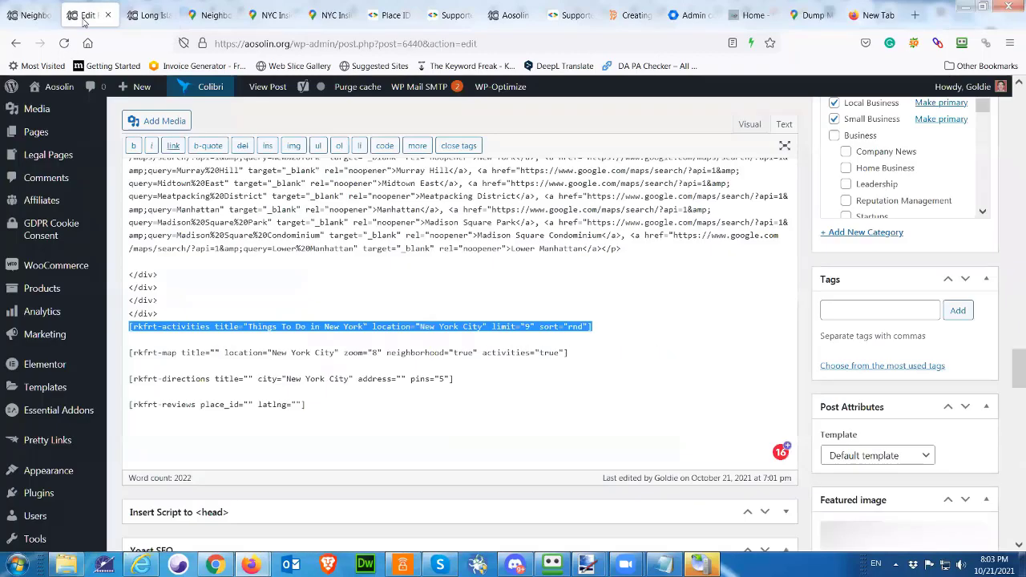
- Insert 'Bronx, ' before 'New York City' in the rkfrt-activities location attribute
{"action": "left_click", "coordinate": [676, 344]}
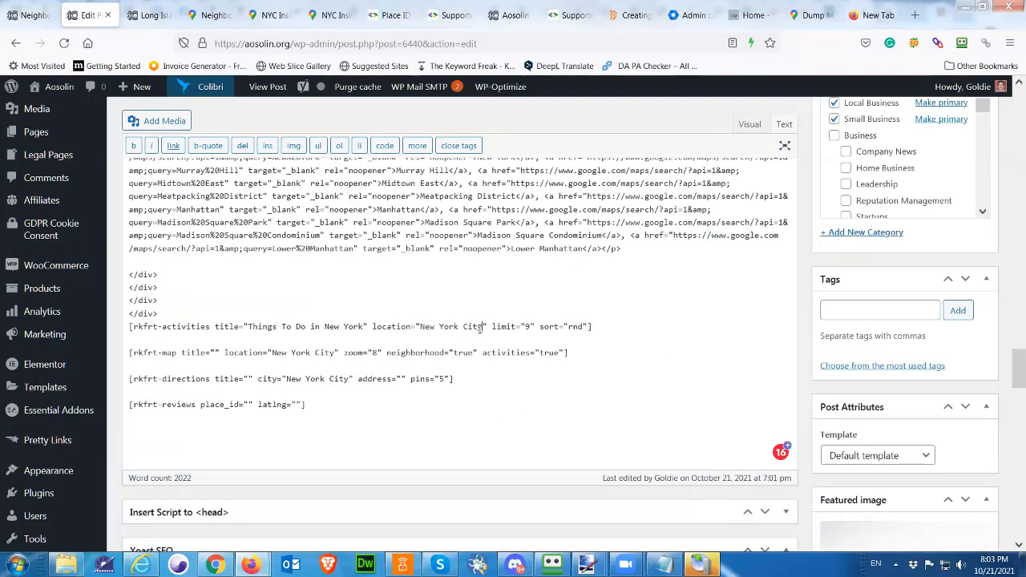
{"action": "left_click_drag", "start_coordinate": [482, 327], "coordinate": [421, 331]}
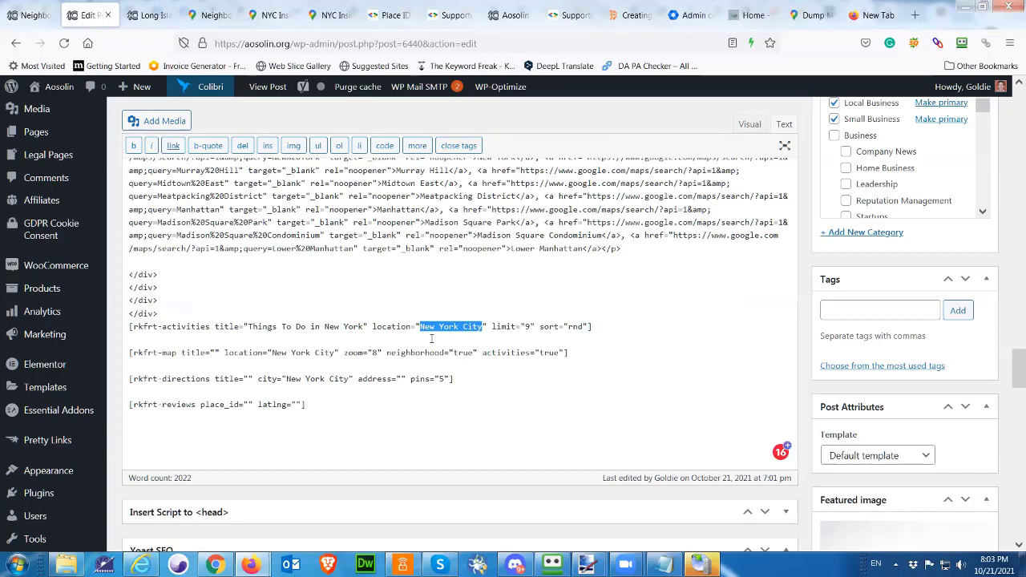
{"action": "left_click", "coordinate": [421, 326]}
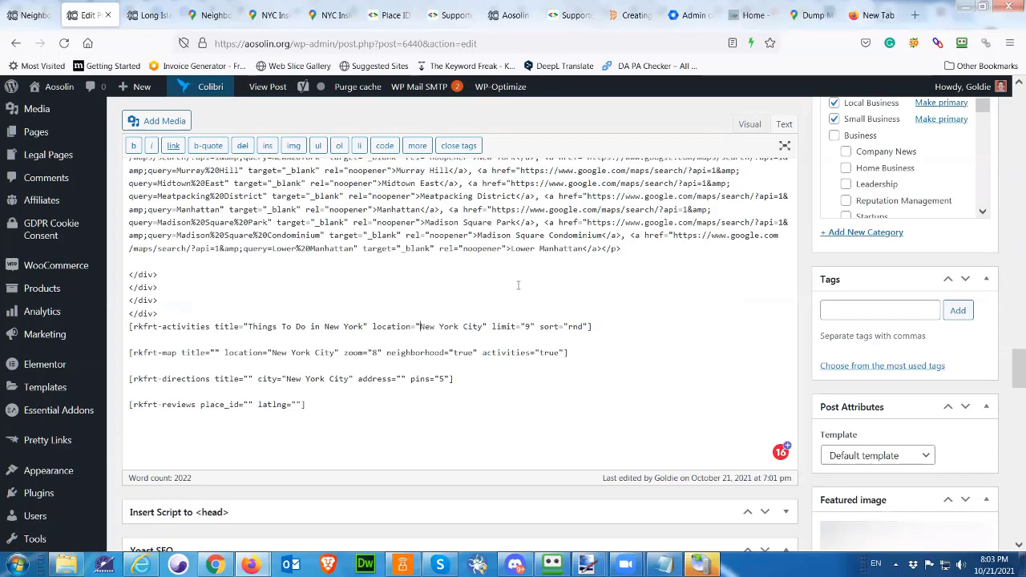
{"action": "type", "text": "Bronx"}
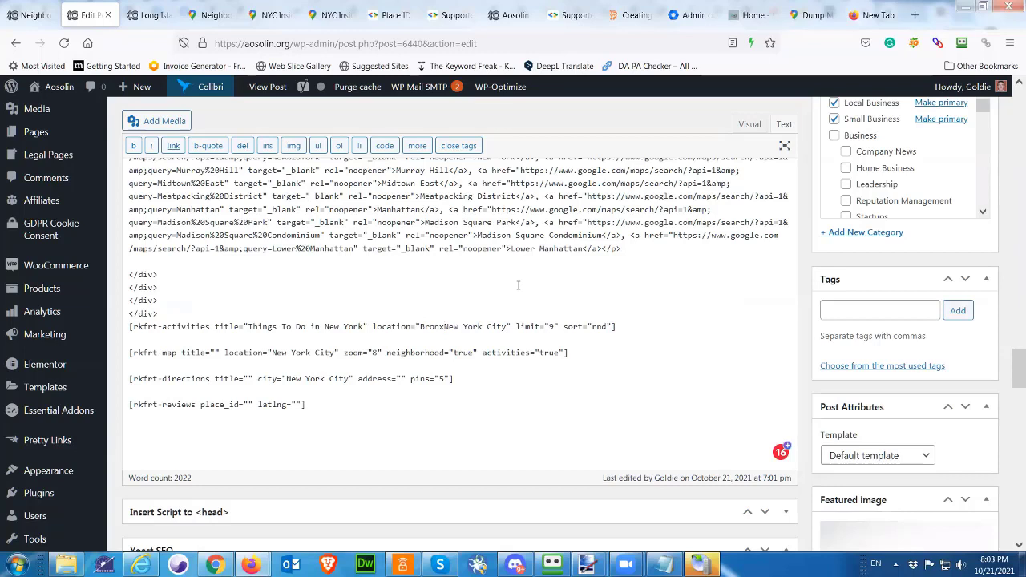
{"action": "type", "text": ","}
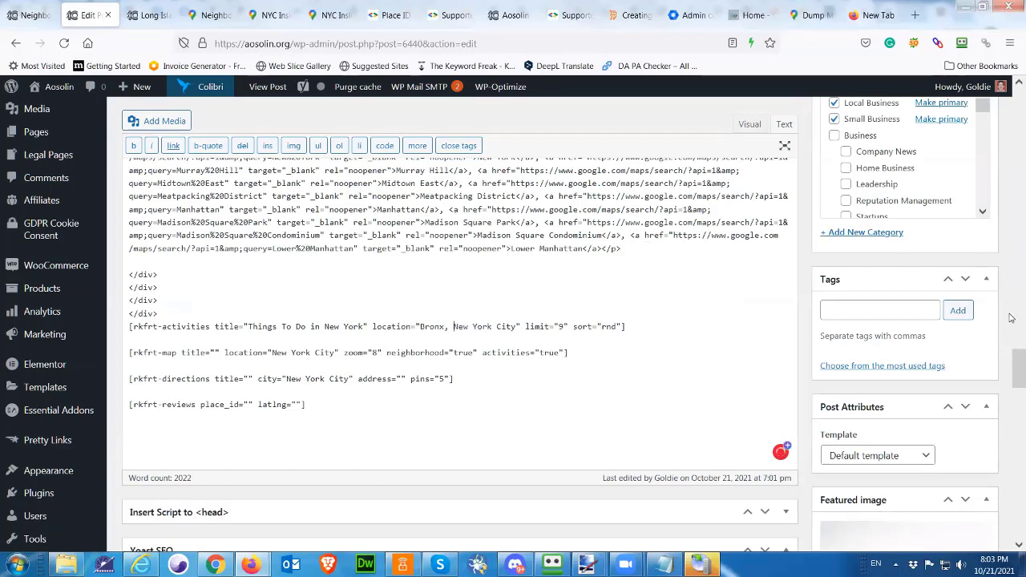
- Save the post with Update
{"action": "left_click_drag", "start_coordinate": [1013, 387], "coordinate": [1012, 360]}
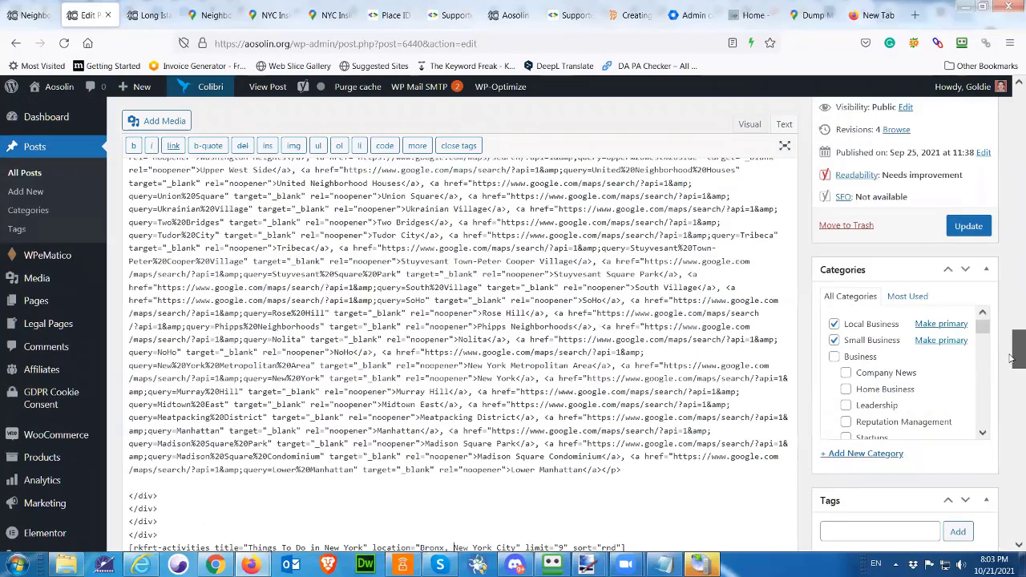
{"action": "scroll", "coordinate": [1000, 355], "scroll_direction": "up", "scroll_amount": 1}
{"action": "left_click", "coordinate": [962, 287]}
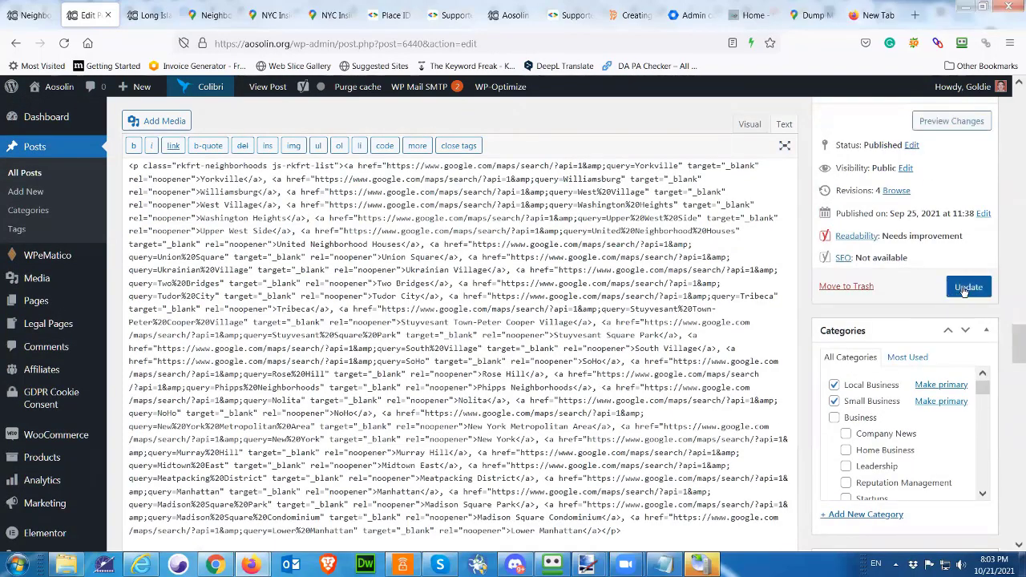
{"action": "left_click", "coordinate": [952, 287]}
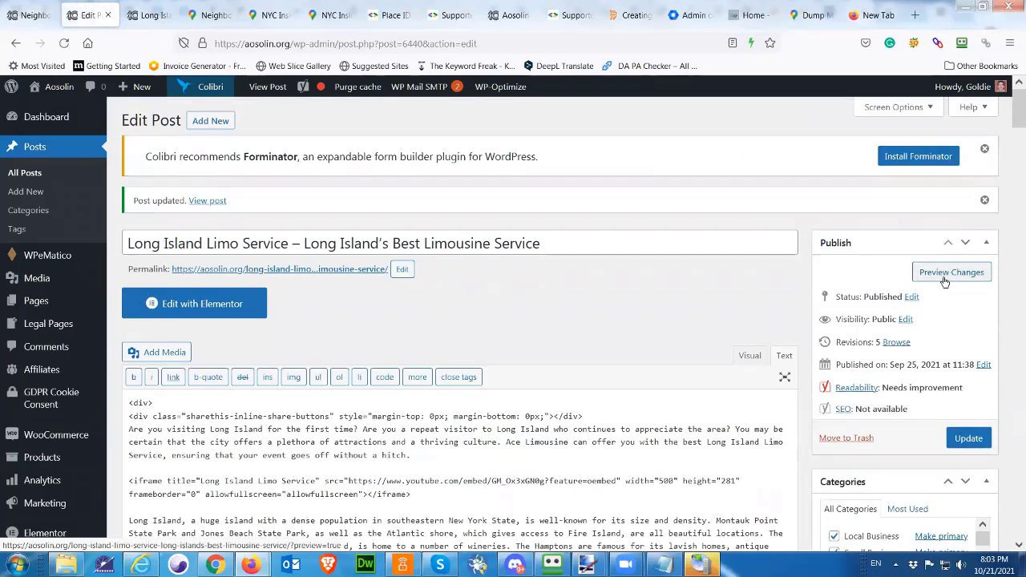
- Preview the post, review the nine Bronx attractions under Things To Do, then return to the editor
{"action": "left_click", "coordinate": [945, 273]}
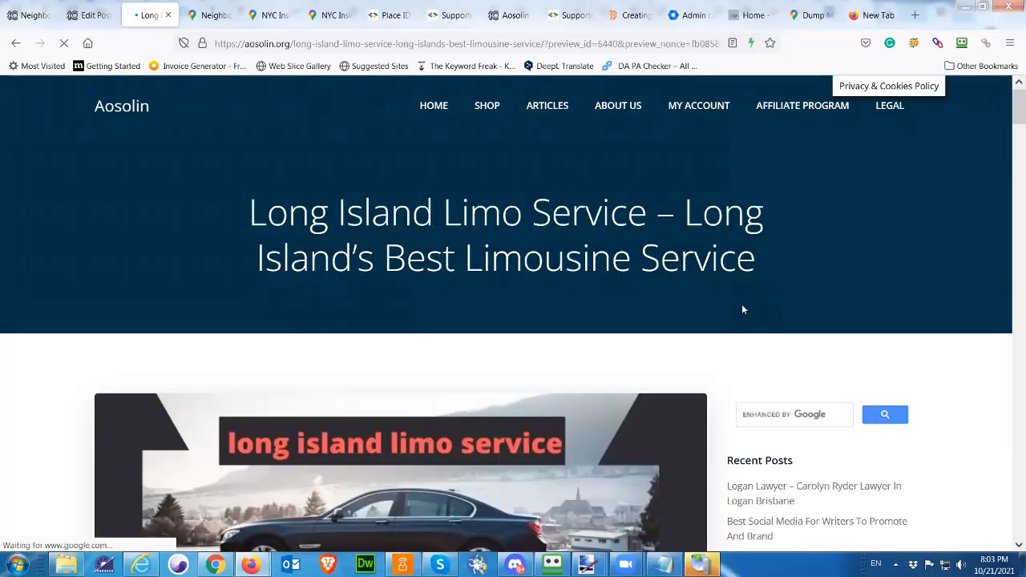
{"action": "scroll", "coordinate": [741, 310], "scroll_direction": "down", "scroll_amount": 10}
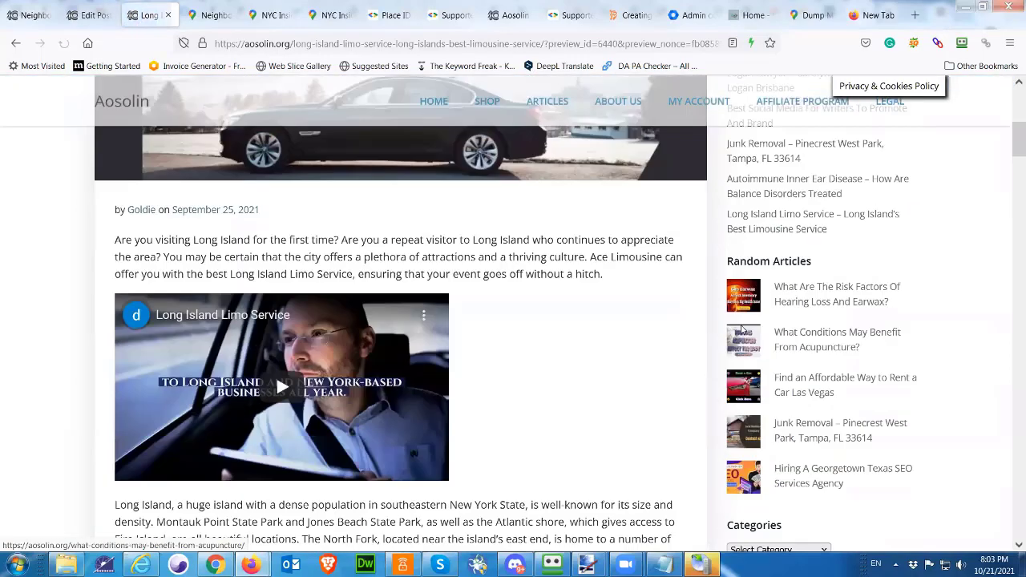
{"action": "scroll", "coordinate": [742, 330], "scroll_direction": "down", "scroll_amount": 5}
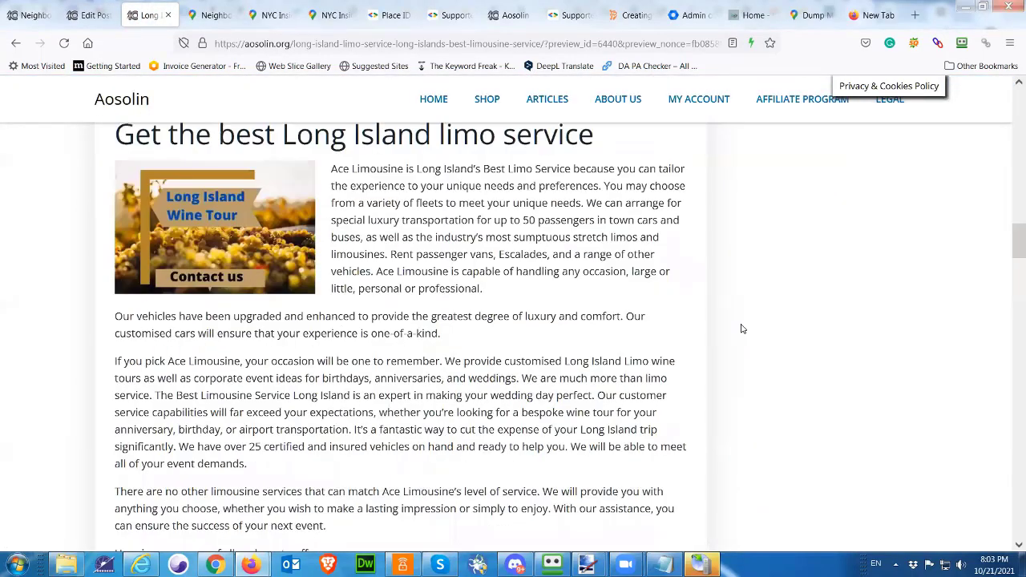
{"action": "scroll", "coordinate": [741, 329], "scroll_direction": "down", "scroll_amount": 15}
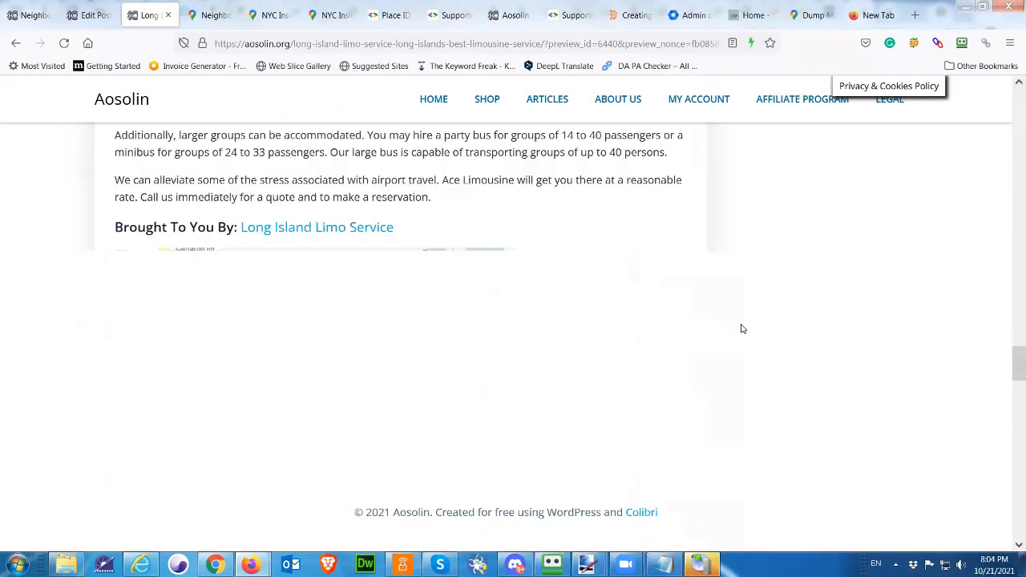
{"action": "scroll", "coordinate": [741, 328], "scroll_direction": "down", "scroll_amount": 5}
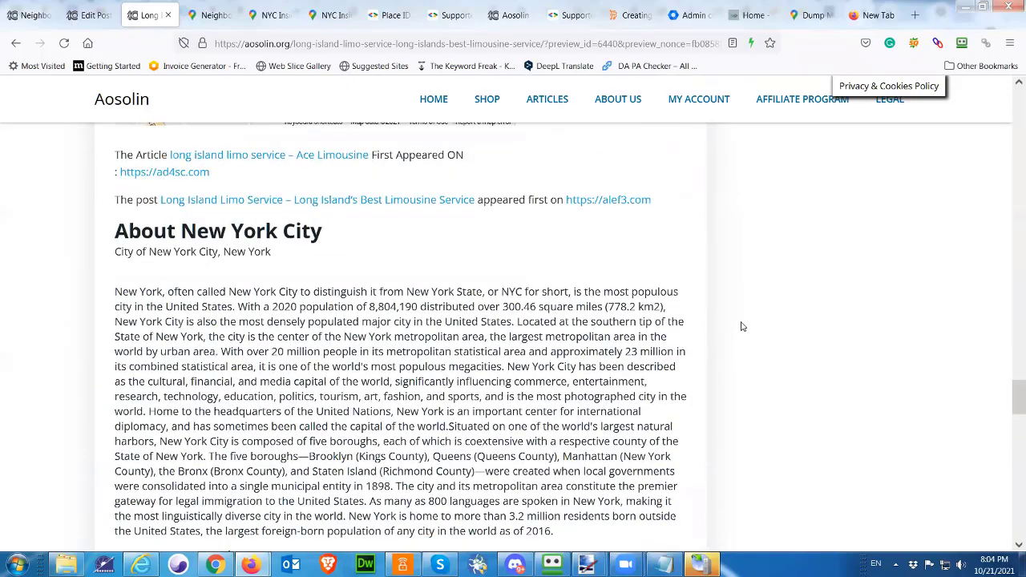
{"action": "scroll", "coordinate": [741, 327], "scroll_direction": "down", "scroll_amount": 8}
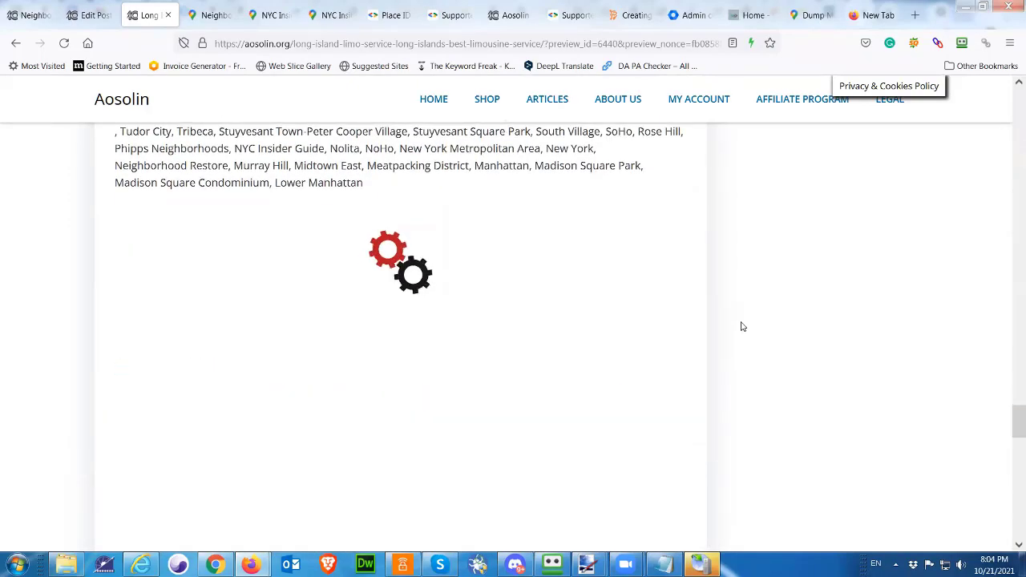
{"action": "scroll", "coordinate": [735, 333], "scroll_direction": "down", "scroll_amount": 1}
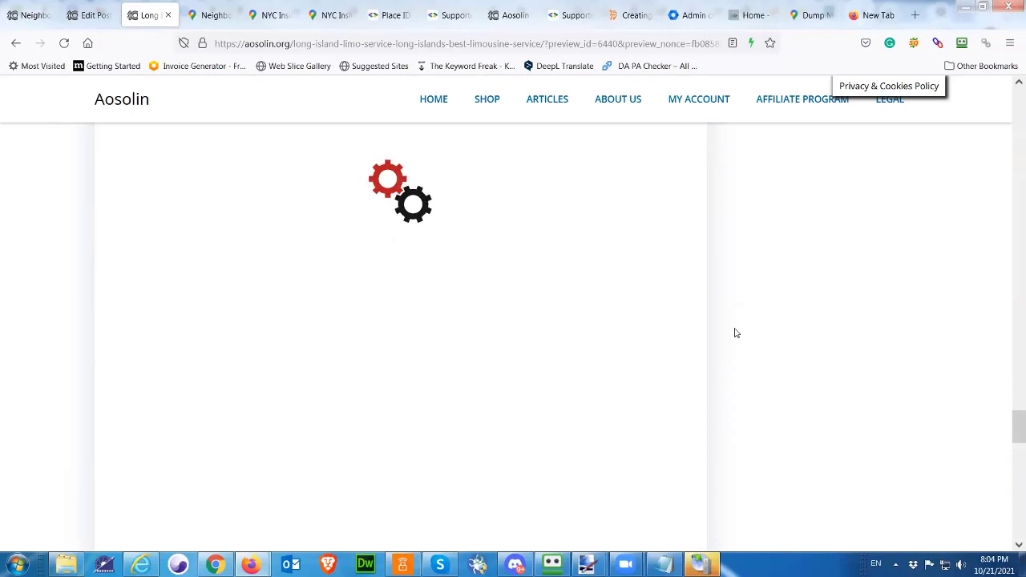
{"action": "scroll", "coordinate": [736, 335], "scroll_direction": "down", "scroll_amount": 1}
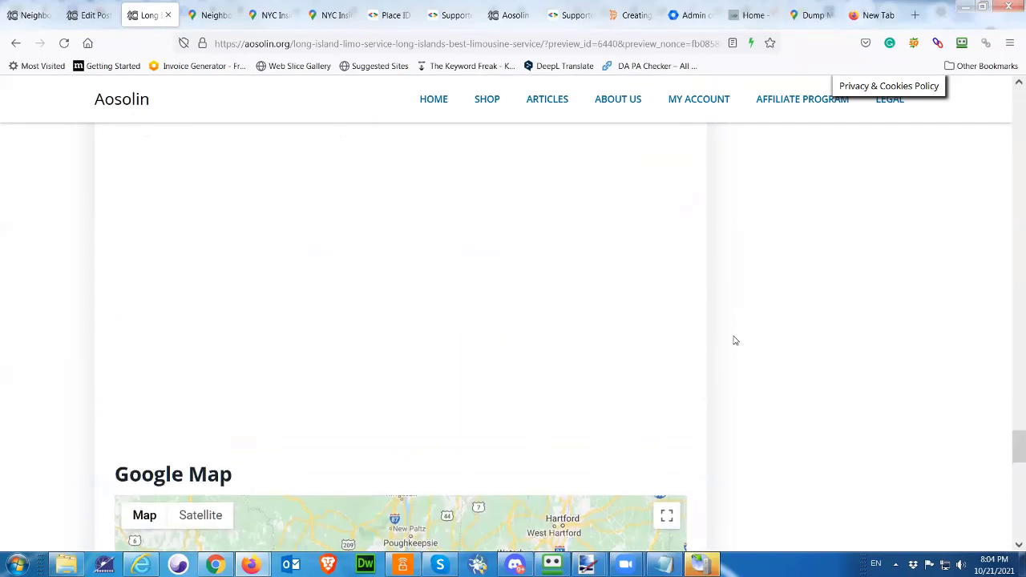
{"action": "scroll", "coordinate": [736, 341], "scroll_direction": "up", "scroll_amount": 8}
{"action": "scroll", "coordinate": [736, 340], "scroll_direction": "down", "scroll_amount": 4}
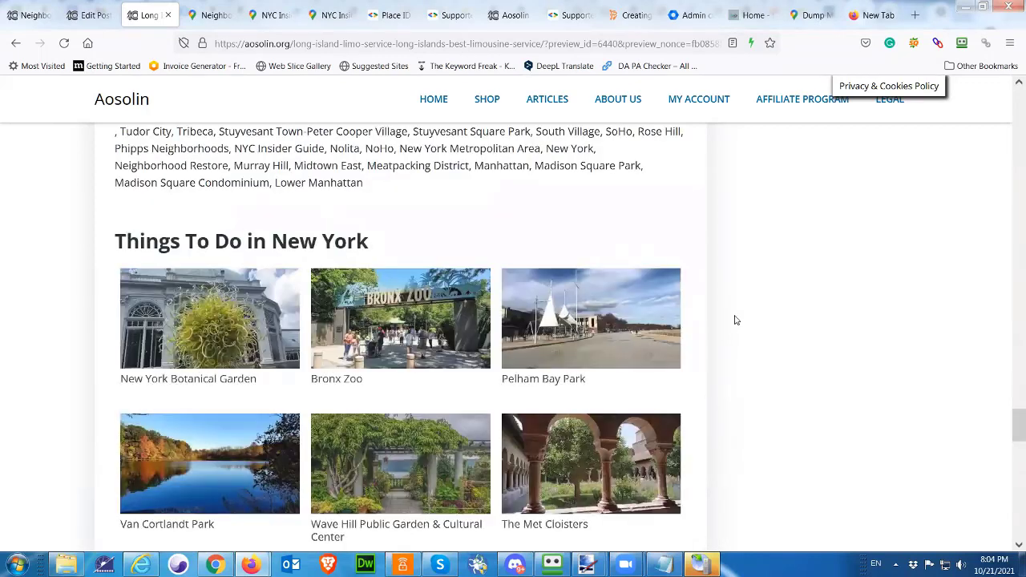
{"action": "scroll", "coordinate": [732, 330], "scroll_direction": "down", "scroll_amount": 2}
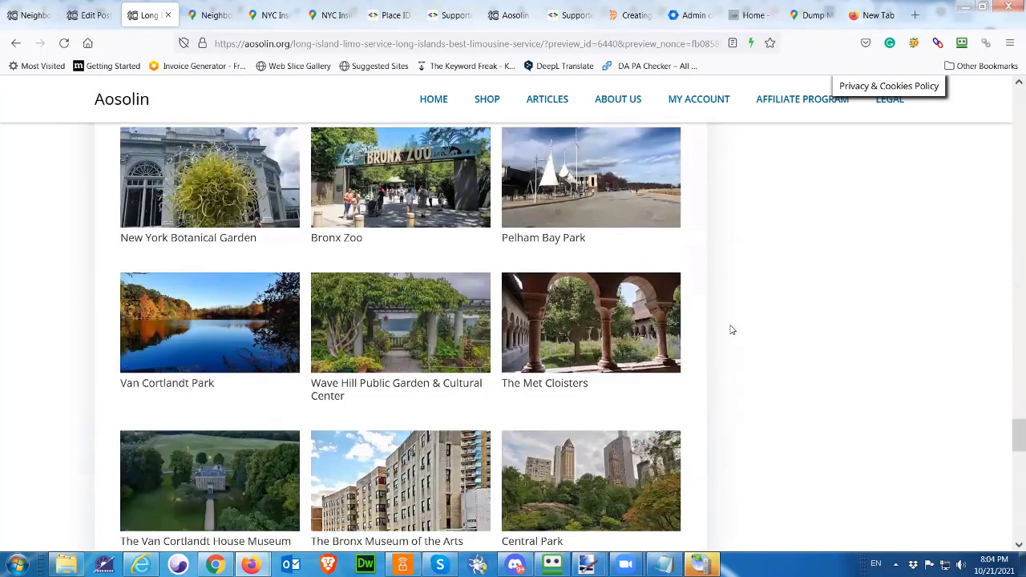
{"action": "scroll", "coordinate": [732, 330], "scroll_direction": "down", "scroll_amount": 1}
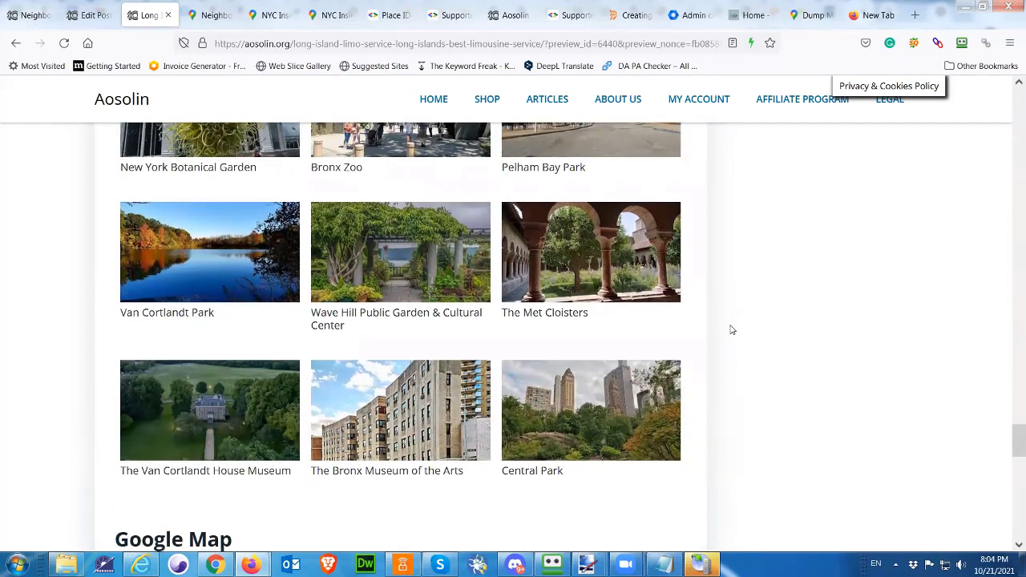
{"action": "scroll", "coordinate": [732, 330], "scroll_direction": "up", "scroll_amount": 1}
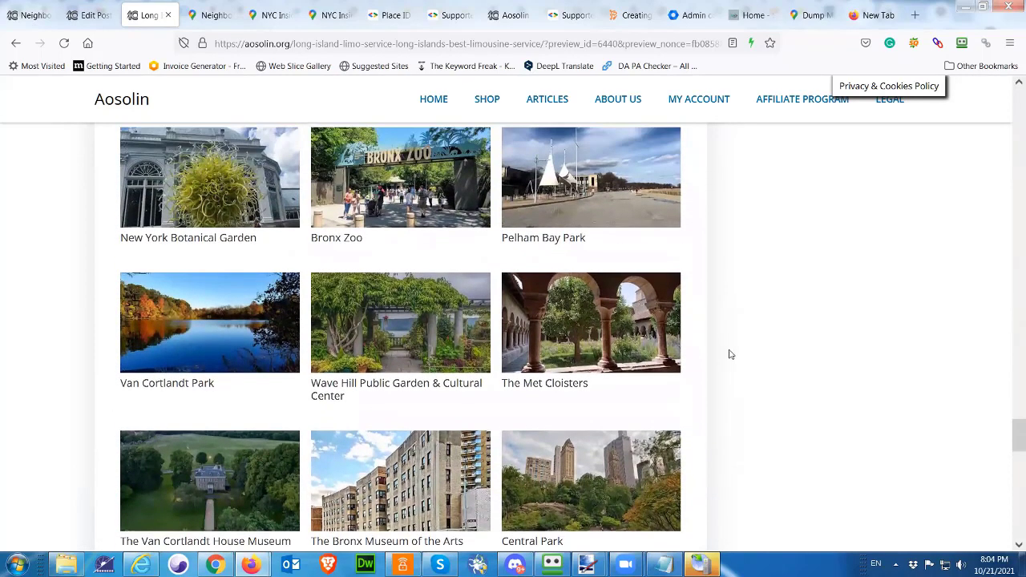
{"action": "scroll", "coordinate": [732, 355], "scroll_direction": "down", "scroll_amount": 1}
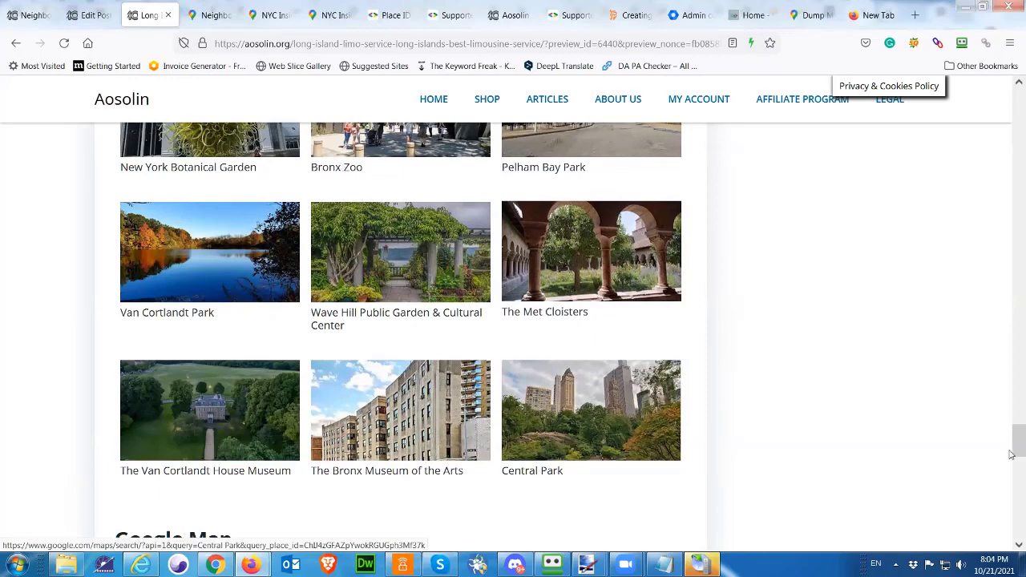
{"action": "left_click_drag", "start_coordinate": [1012, 455], "coordinate": [1013, 429]}
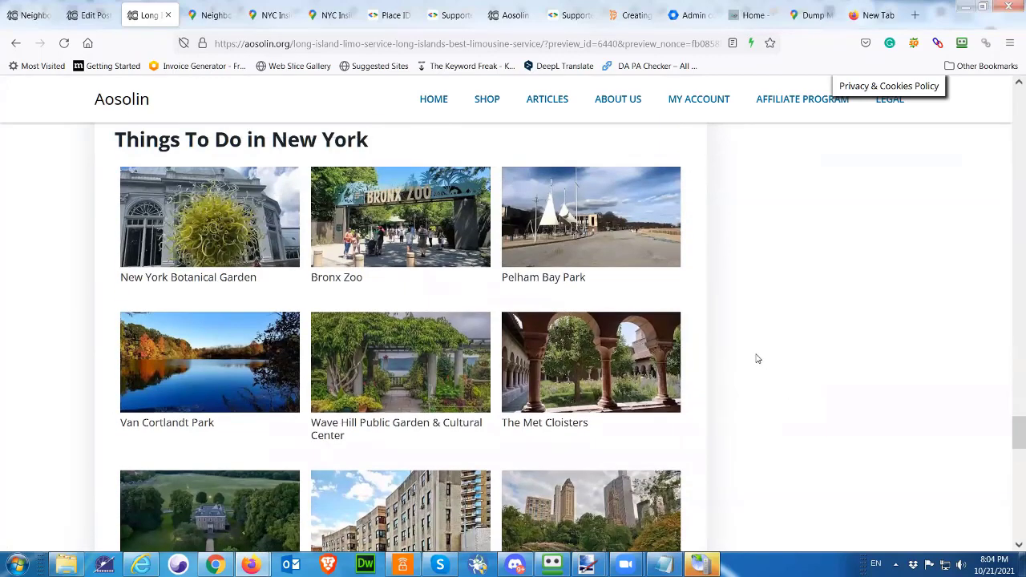
{"action": "scroll", "coordinate": [743, 408], "scroll_direction": "down", "scroll_amount": 2}
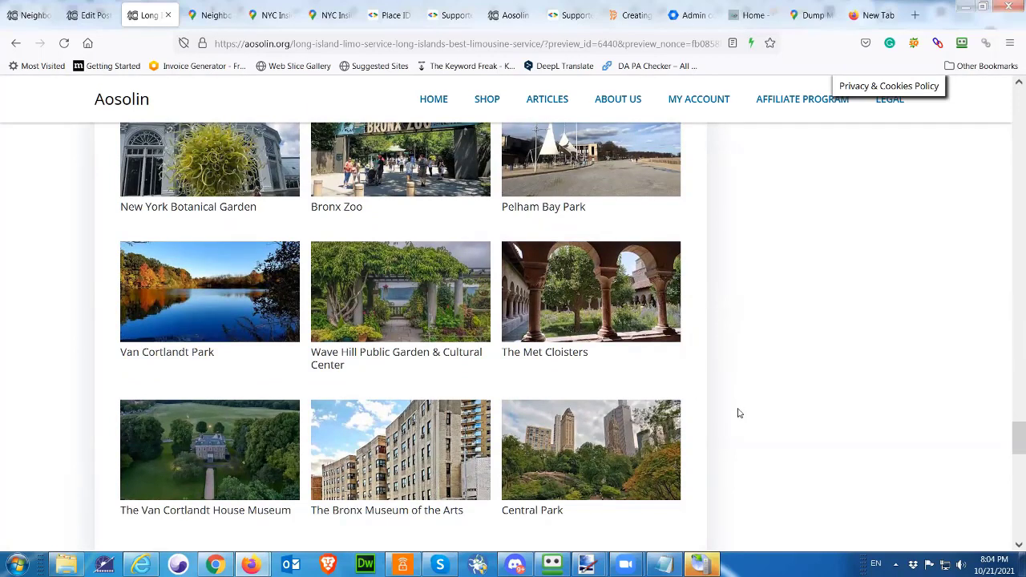
{"action": "left_click", "coordinate": [90, 14]}
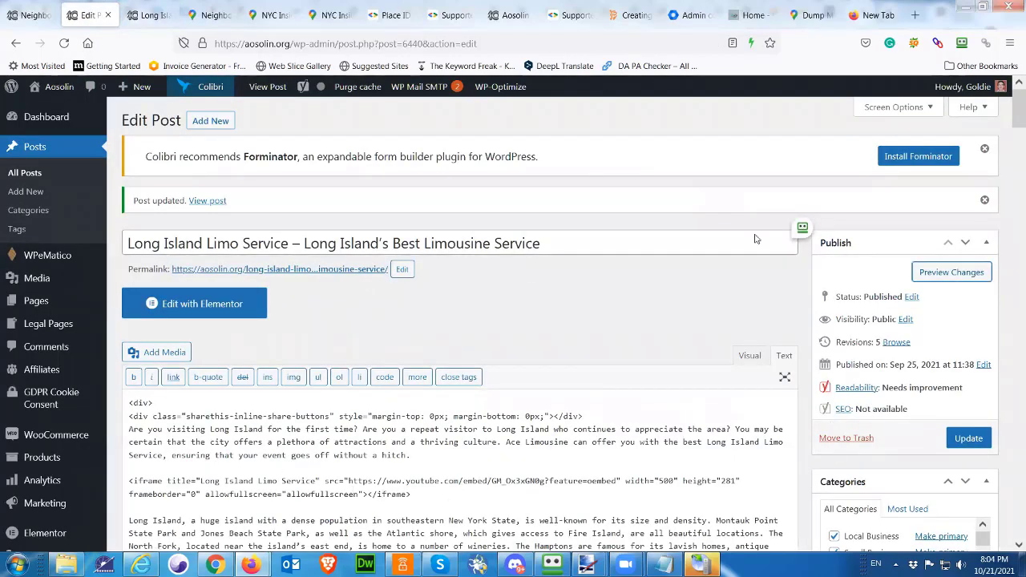
- Replace 'Bronx' with 'Long Island' in the rkfrt-activities location attribute
{"action": "left_click_drag", "start_coordinate": [378, 243], "coordinate": [304, 243]}
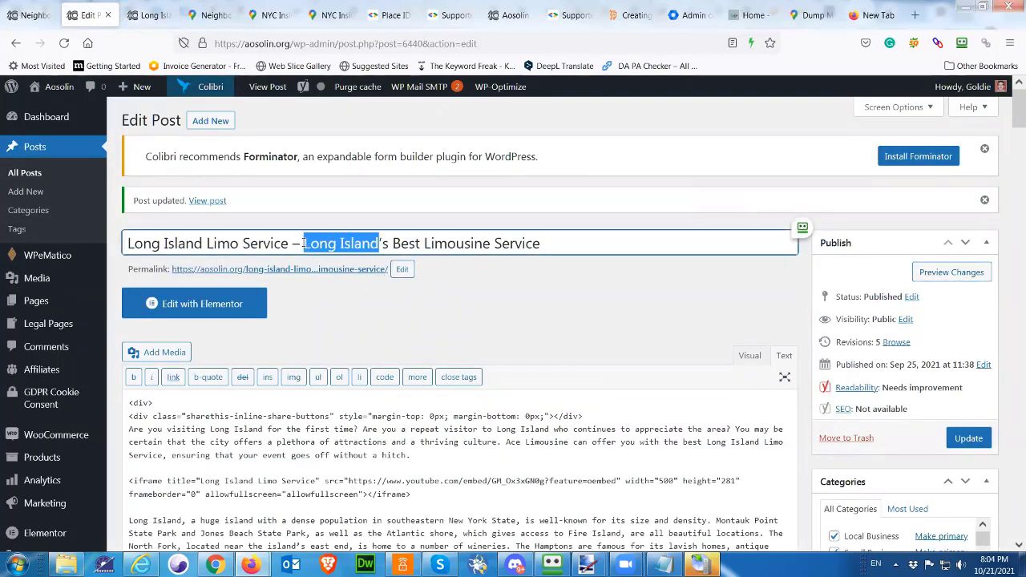
{"action": "left_click_drag", "start_coordinate": [1012, 118], "coordinate": [1011, 390]}
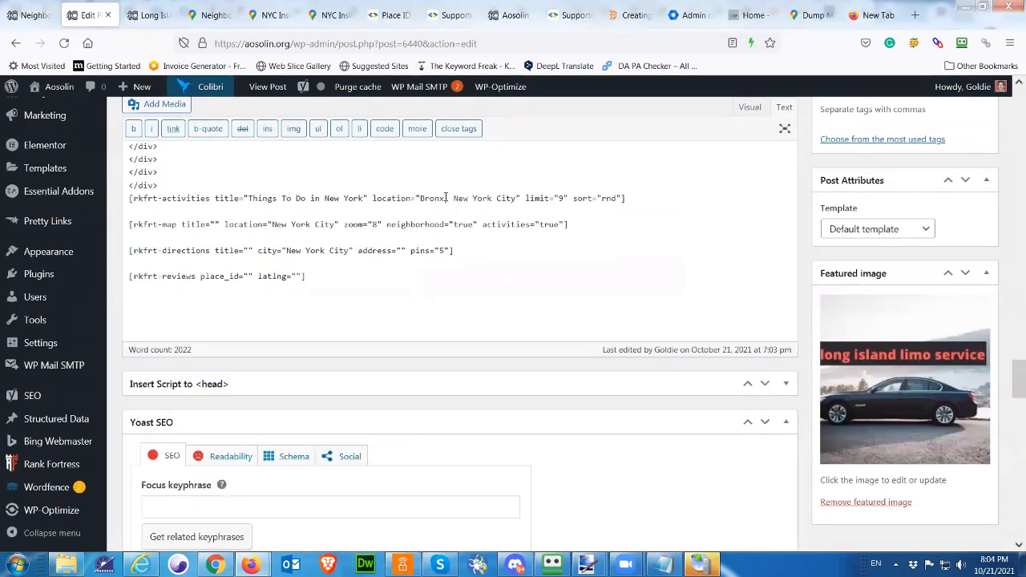
{"action": "left_click_drag", "start_coordinate": [446, 198], "coordinate": [419, 199]}
{"action": "type", "text": "Long I"}
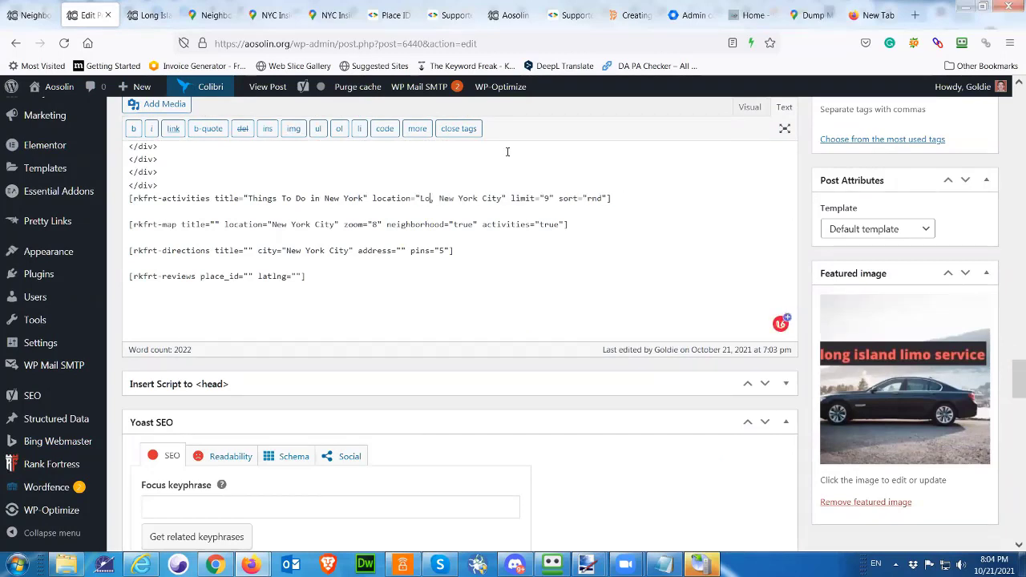
{"action": "type", "text": "sland"}
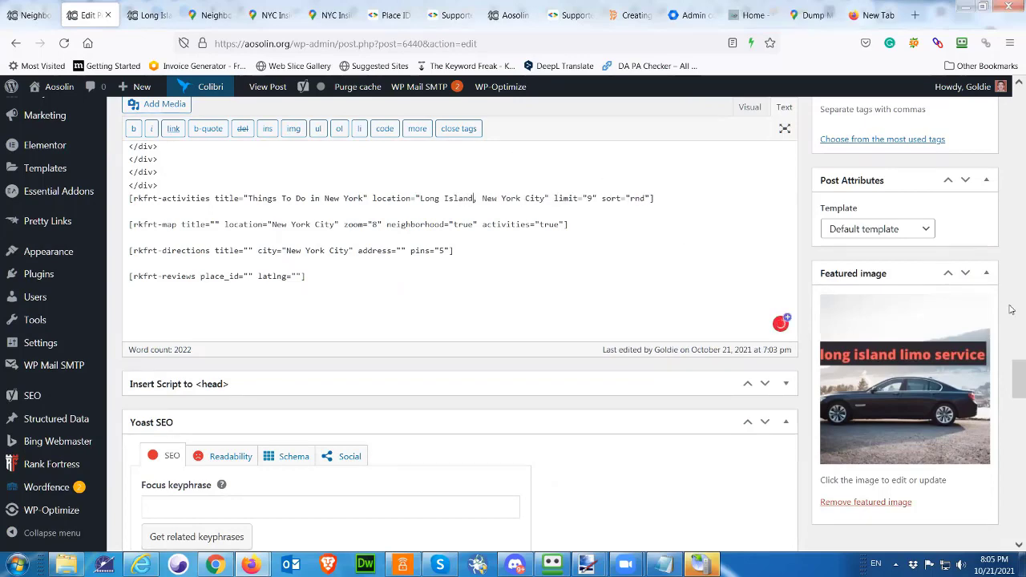
- Update the post and open its preview with Preview Changes
{"action": "left_click_drag", "start_coordinate": [1012, 382], "coordinate": [1012, 367]}
{"action": "scroll", "coordinate": [1011, 355], "scroll_direction": "up", "scroll_amount": 3}
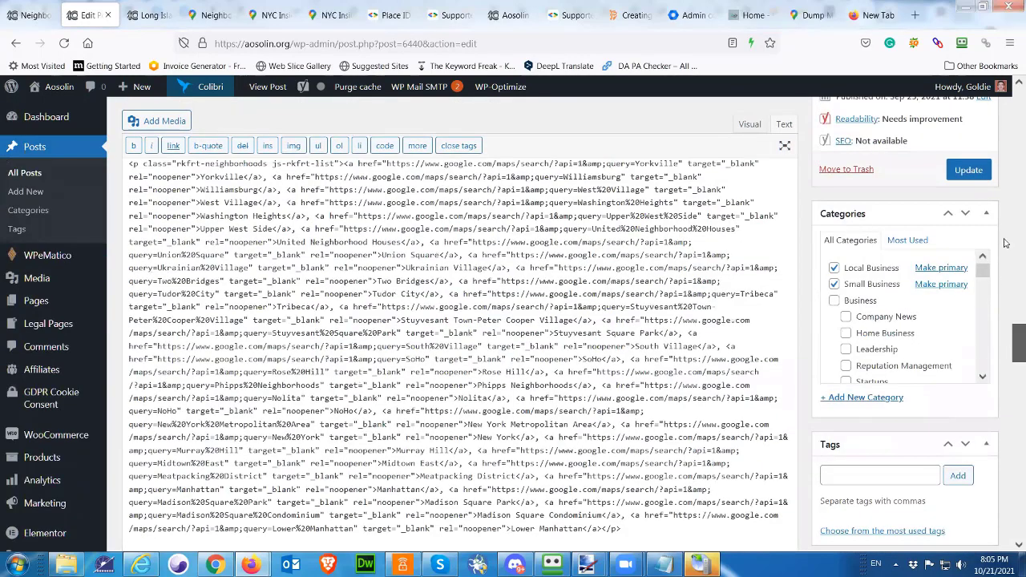
{"action": "left_click", "coordinate": [967, 171]}
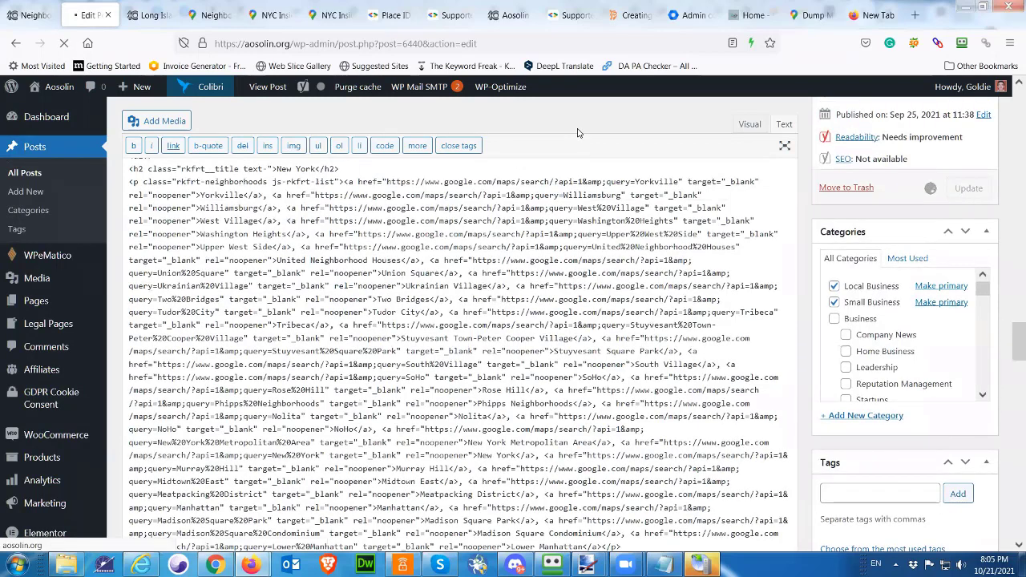
{"action": "scroll", "coordinate": [577, 132], "scroll_direction": "up", "scroll_amount": 2}
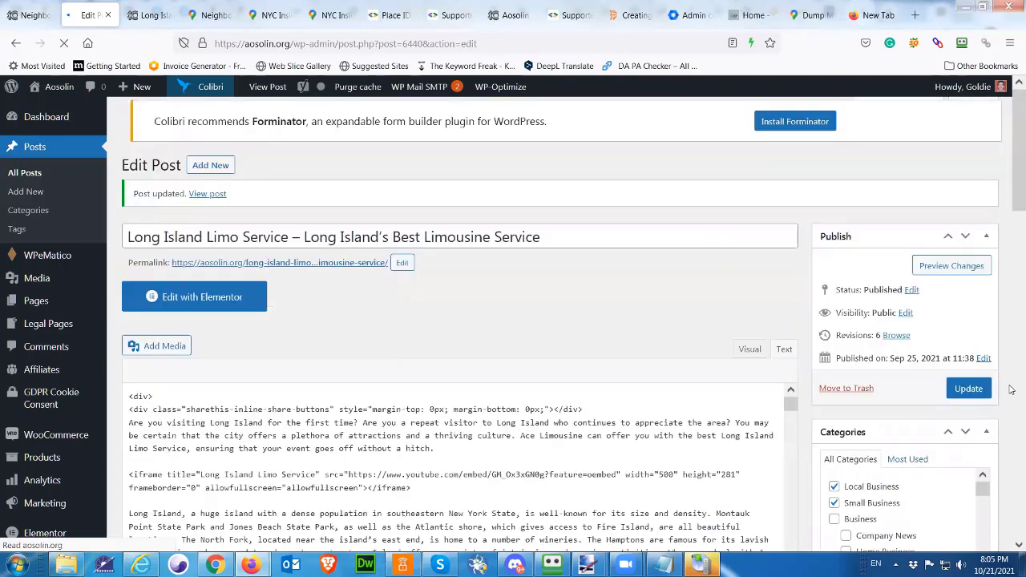
{"action": "scroll", "coordinate": [1011, 329], "scroll_direction": "down", "scroll_amount": 3}
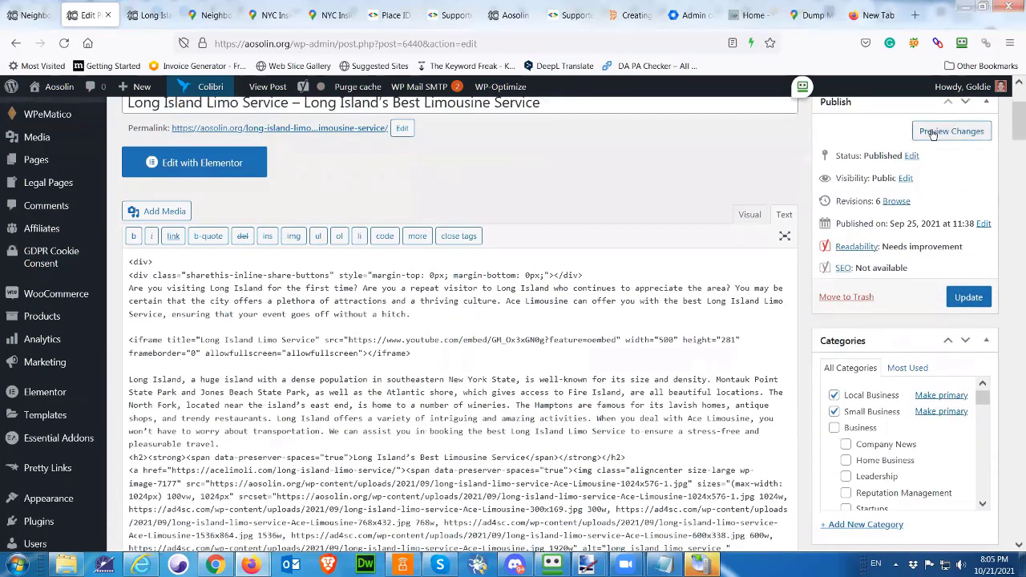
{"action": "left_click", "coordinate": [939, 133]}
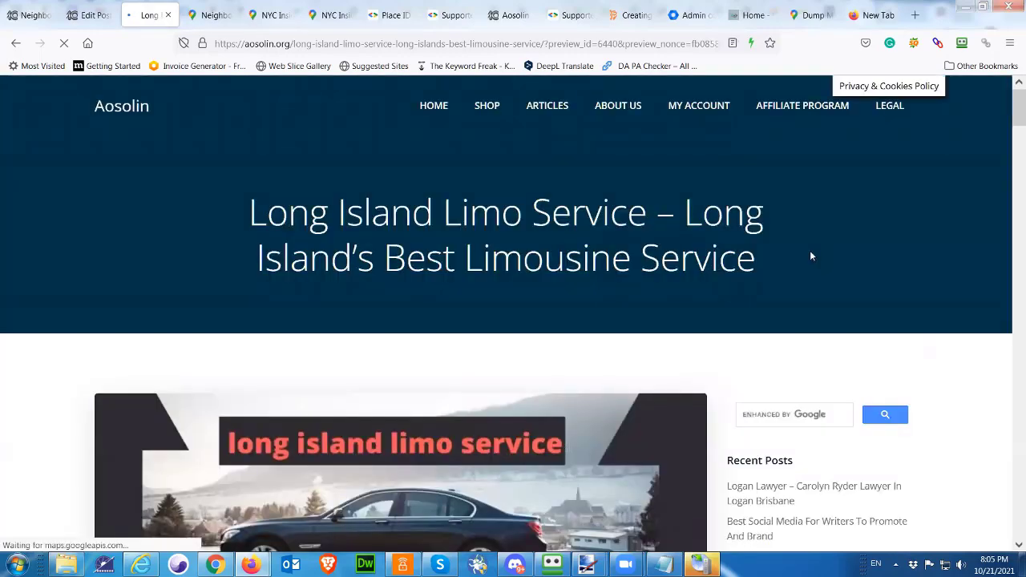
- Review the nine Long Island attractions, like Old Westbury Gardens and Gantry Plaza State Park, then return to editing
{"action": "scroll", "coordinate": [811, 255], "scroll_direction": "down", "scroll_amount": 10}
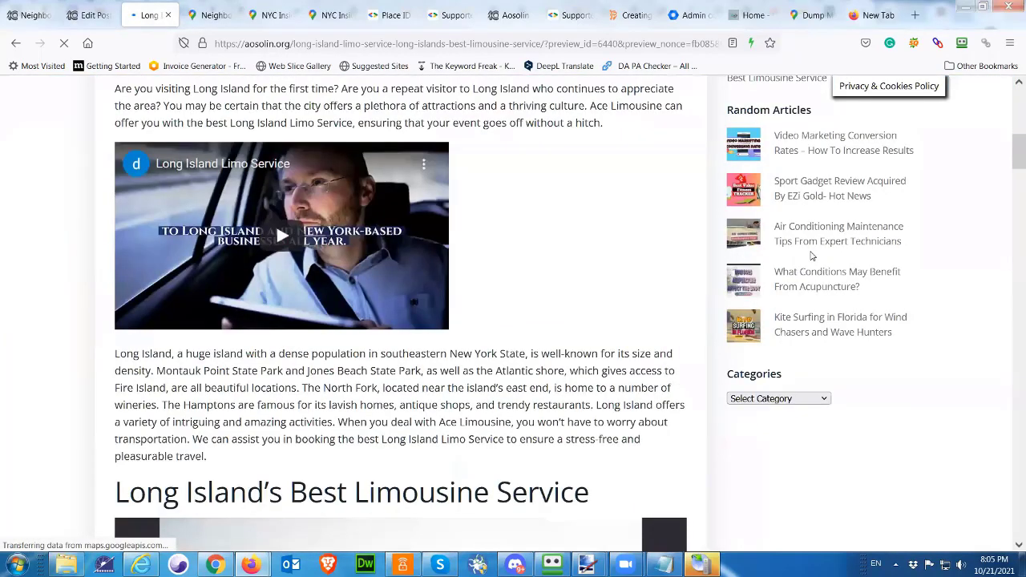
{"action": "scroll", "coordinate": [811, 255], "scroll_direction": "down", "scroll_amount": 5}
{"action": "scroll", "coordinate": [811, 261], "scroll_direction": "down", "scroll_amount": 5}
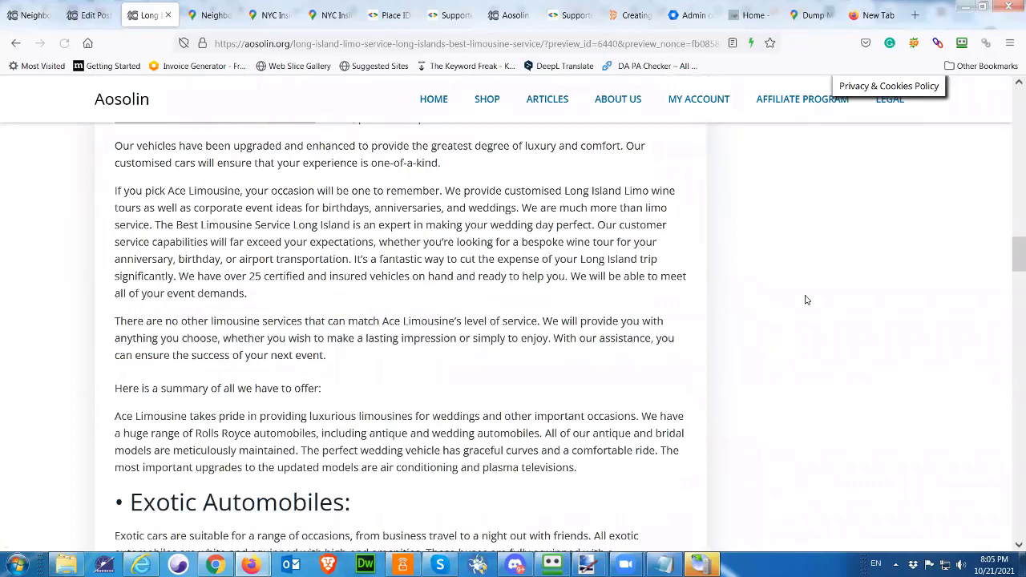
{"action": "scroll", "coordinate": [809, 295], "scroll_direction": "down", "scroll_amount": 10}
{"action": "scroll", "coordinate": [811, 291], "scroll_direction": "down", "scroll_amount": 10}
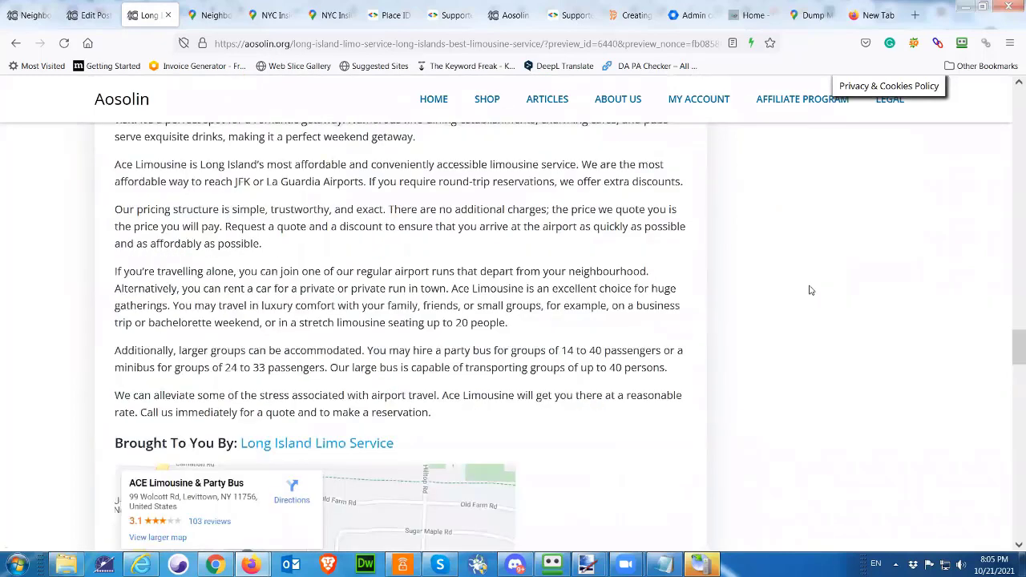
{"action": "scroll", "coordinate": [809, 290], "scroll_direction": "down", "scroll_amount": 15}
{"action": "scroll", "coordinate": [811, 293], "scroll_direction": "down", "scroll_amount": 3}
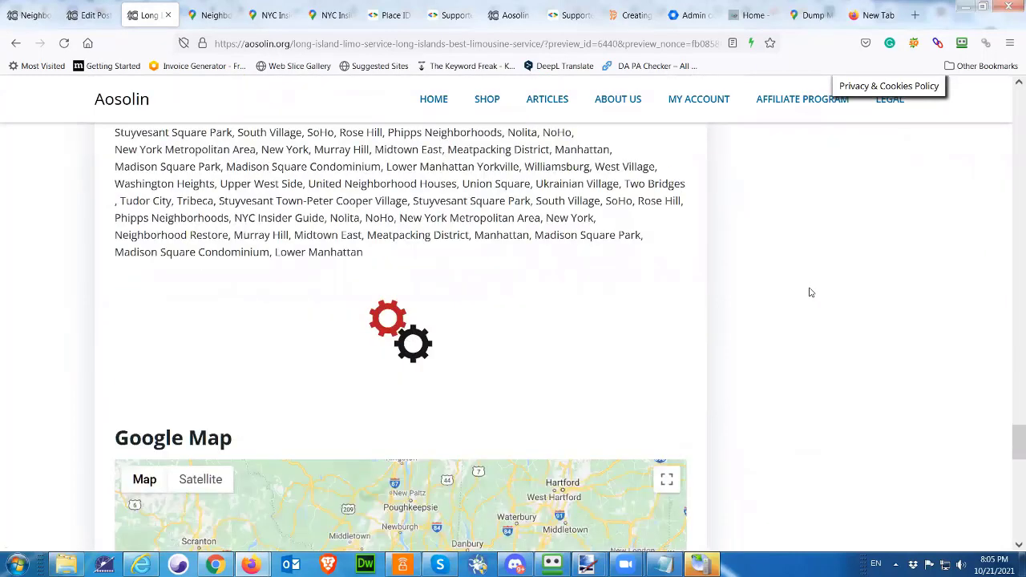
{"action": "scroll", "coordinate": [810, 292], "scroll_direction": "down", "scroll_amount": 2}
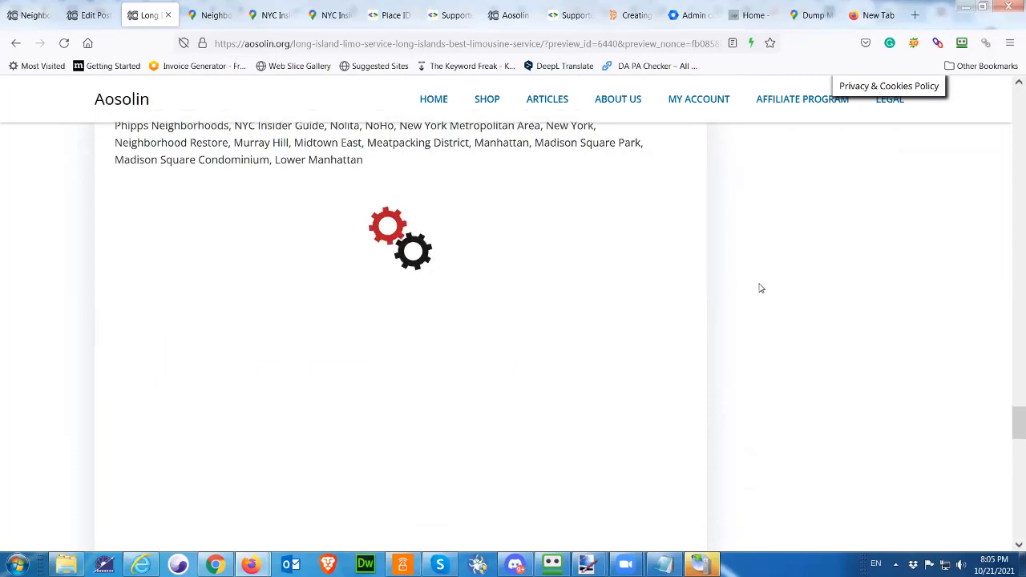
{"action": "scroll", "coordinate": [762, 288], "scroll_direction": "down", "scroll_amount": 2}
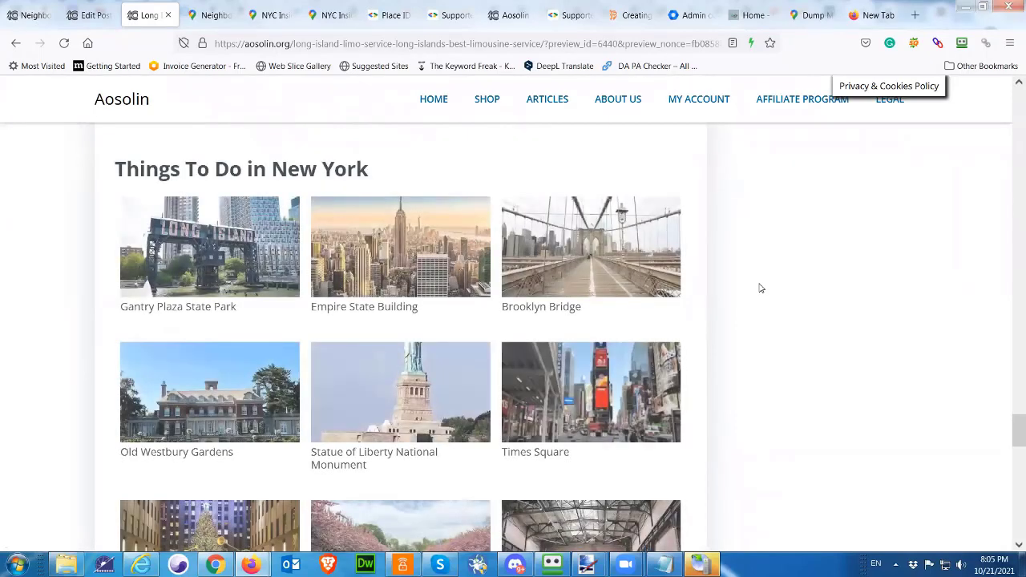
{"action": "scroll", "coordinate": [761, 287], "scroll_direction": "down", "scroll_amount": 2}
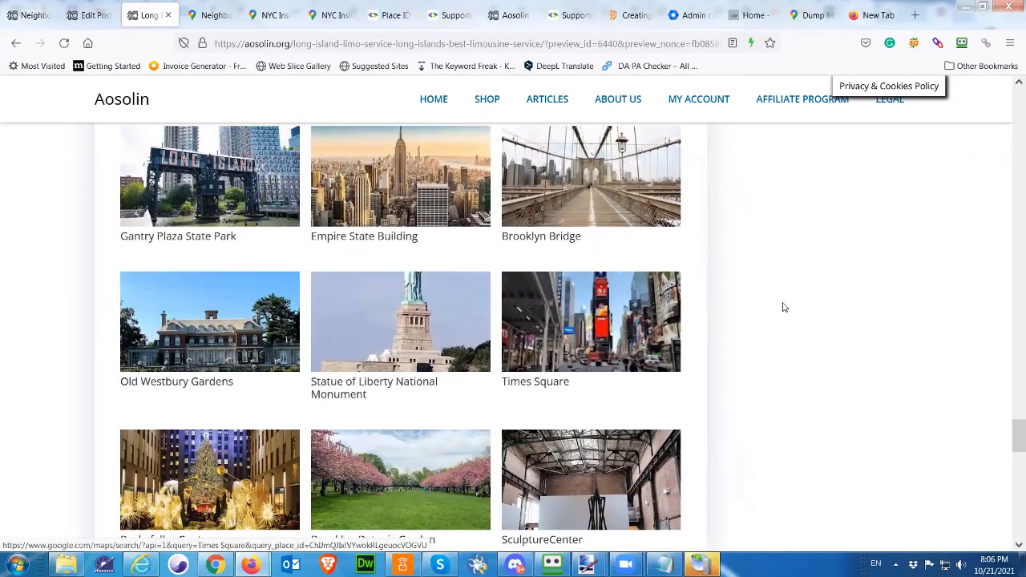
{"action": "scroll", "coordinate": [782, 304], "scroll_direction": "down", "scroll_amount": 2}
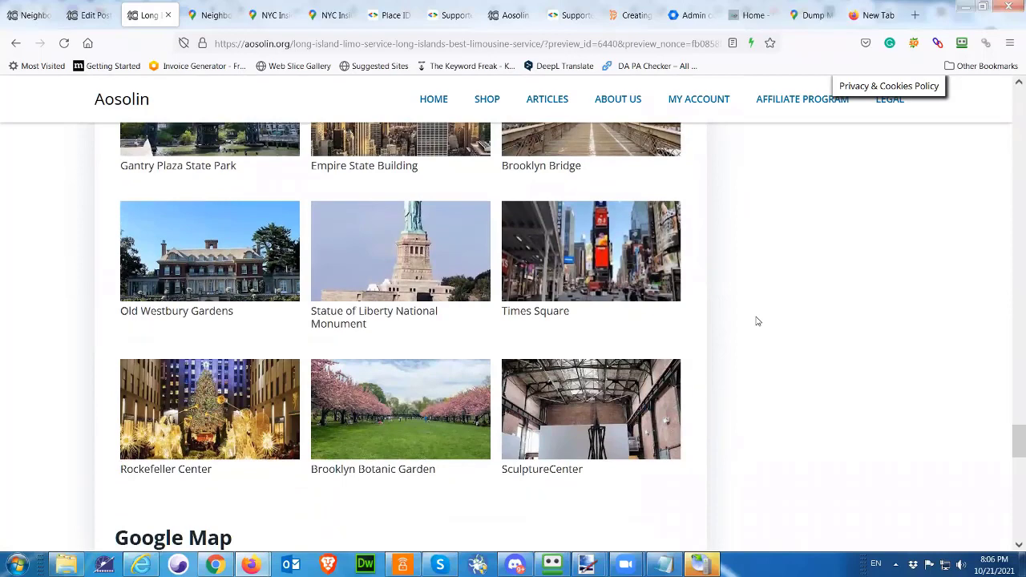
{"action": "scroll", "coordinate": [757, 321], "scroll_direction": "up", "scroll_amount": 2}
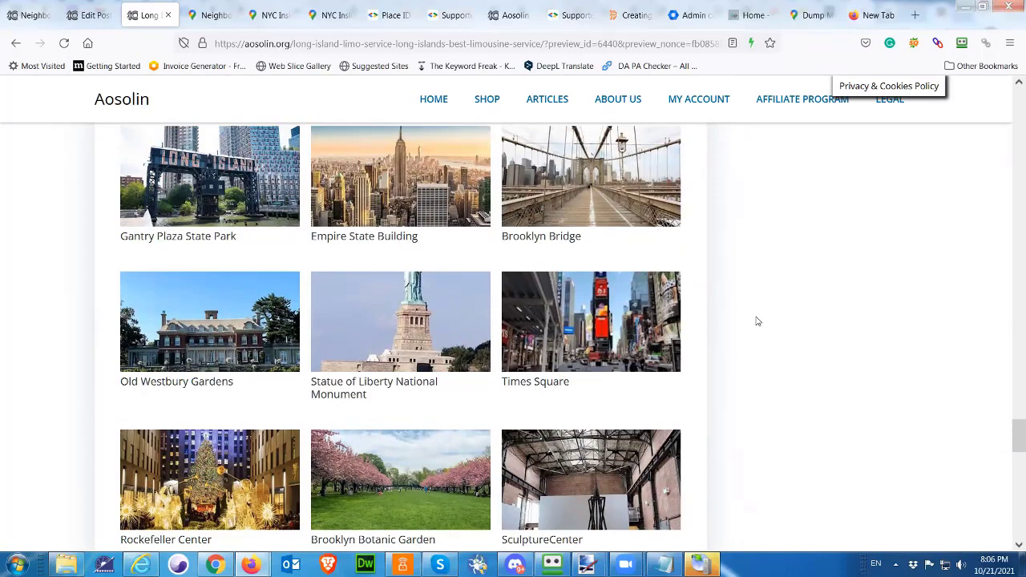
{"action": "left_click", "coordinate": [88, 14]}
- Delete 'City' so the location reads 'Long Island, New York', and update the post
{"action": "scroll", "coordinate": [582, 416], "scroll_direction": "down", "scroll_amount": 4}
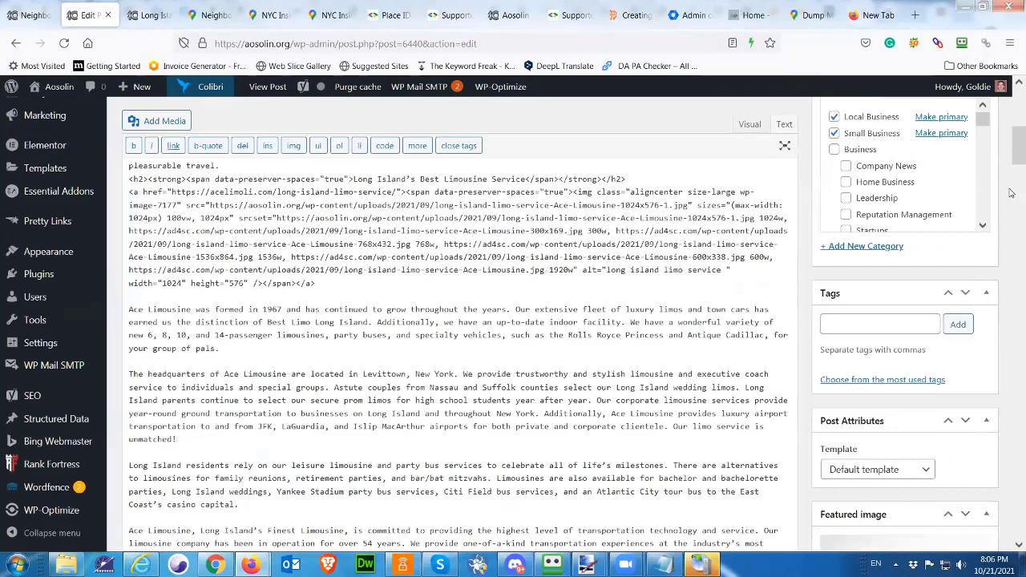
{"action": "left_click_drag", "start_coordinate": [1012, 224], "coordinate": [1012, 368]}
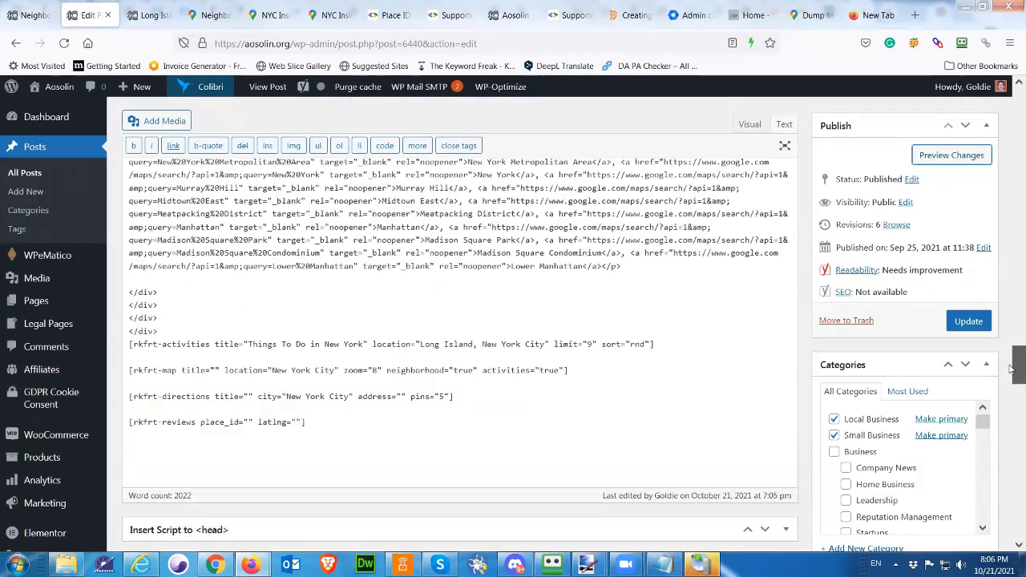
{"action": "left_click", "coordinate": [545, 344]}
{"action": "key", "text": "BackSpace"}
{"action": "key", "text": "BackSpace"}
{"action": "key", "text": "BackSpace"}
{"action": "key", "text": "BackSpace"}
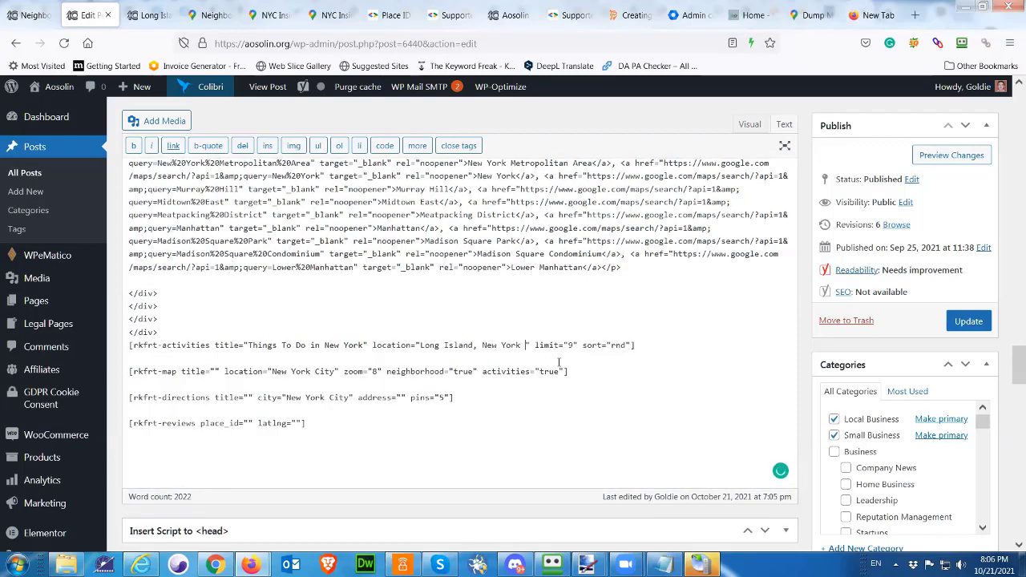
{"action": "key", "text": "BackSpace"}
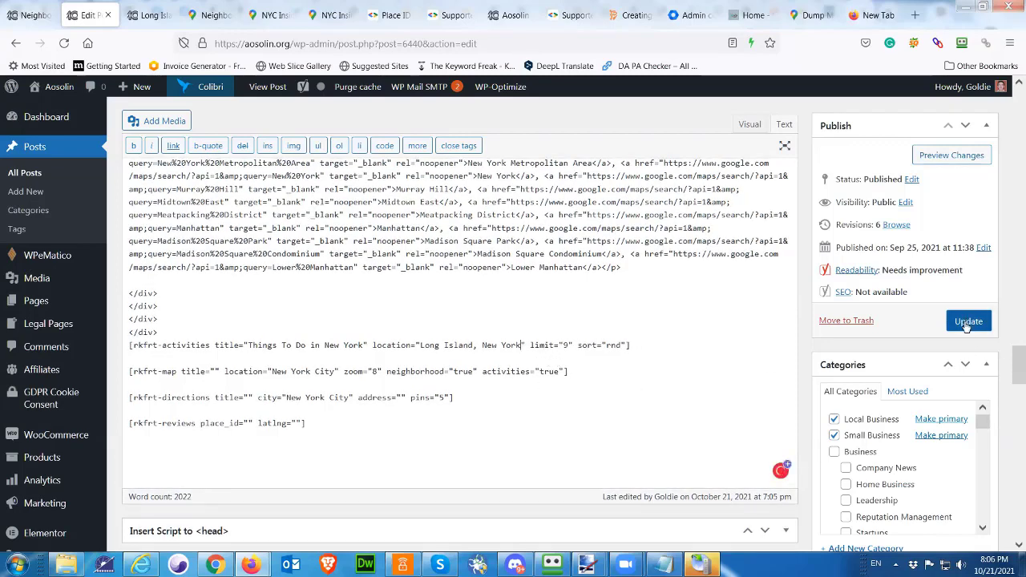
{"action": "left_click", "coordinate": [968, 322]}
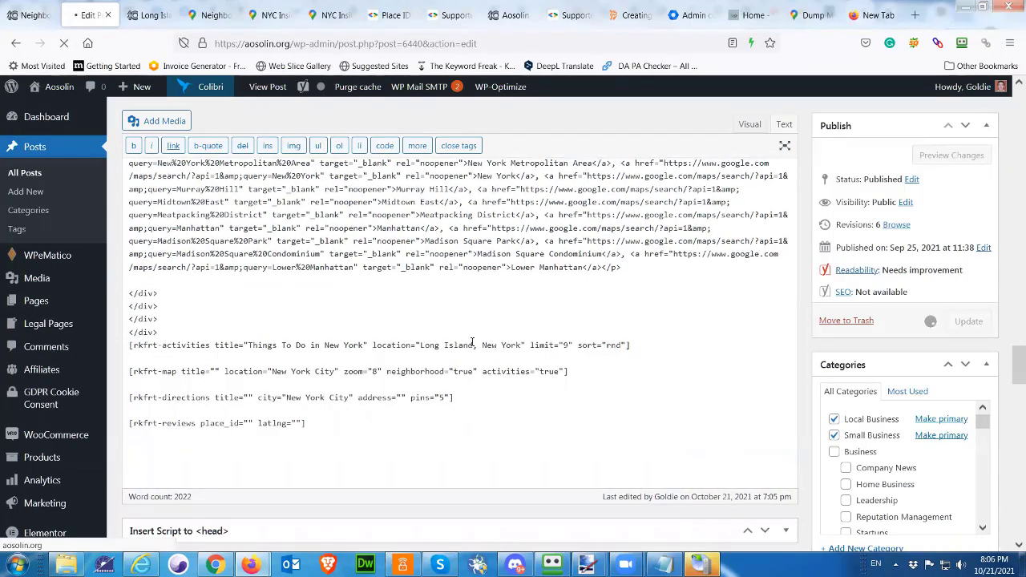
{"action": "left_click_drag", "start_coordinate": [474, 345], "coordinate": [423, 345]}
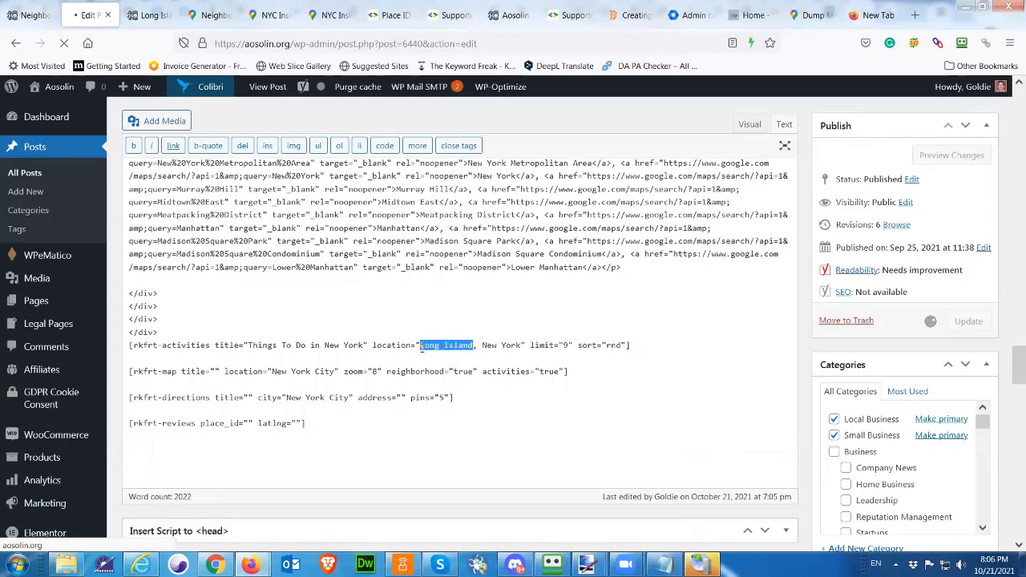
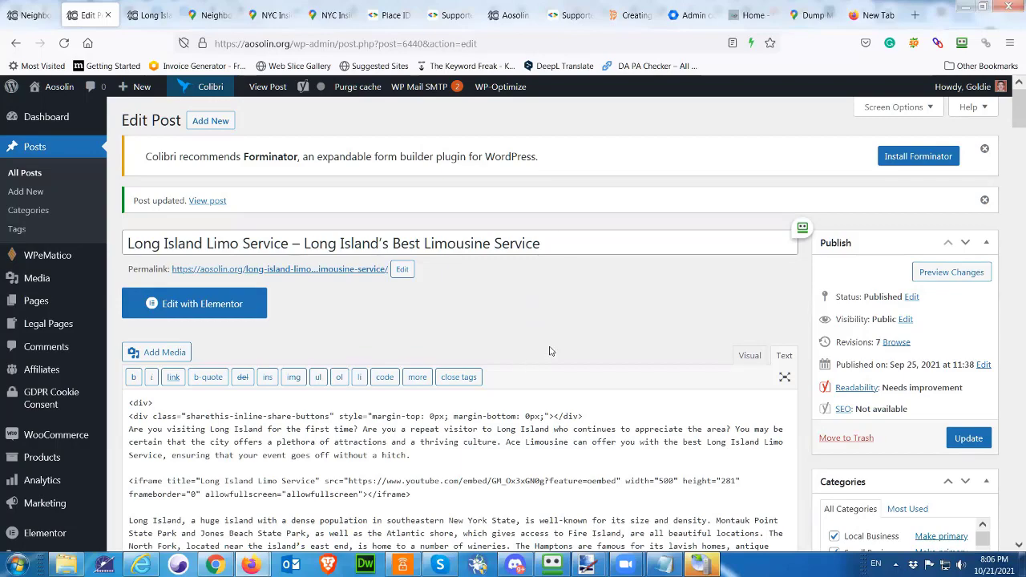
- Scroll back to the top and preview the Long Island Limo Service post with current changes
{"action": "scroll", "coordinate": [549, 349], "scroll_direction": "down", "scroll_amount": 10}
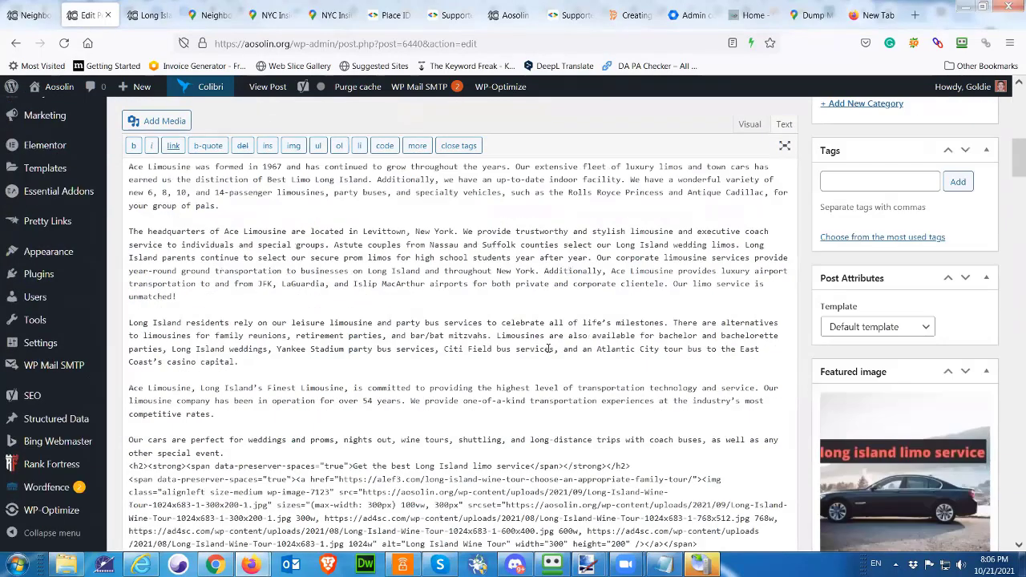
{"action": "scroll", "coordinate": [549, 349], "scroll_direction": "down", "scroll_amount": 12}
{"action": "left_click_drag", "start_coordinate": [1013, 247], "coordinate": [1011, 83]}
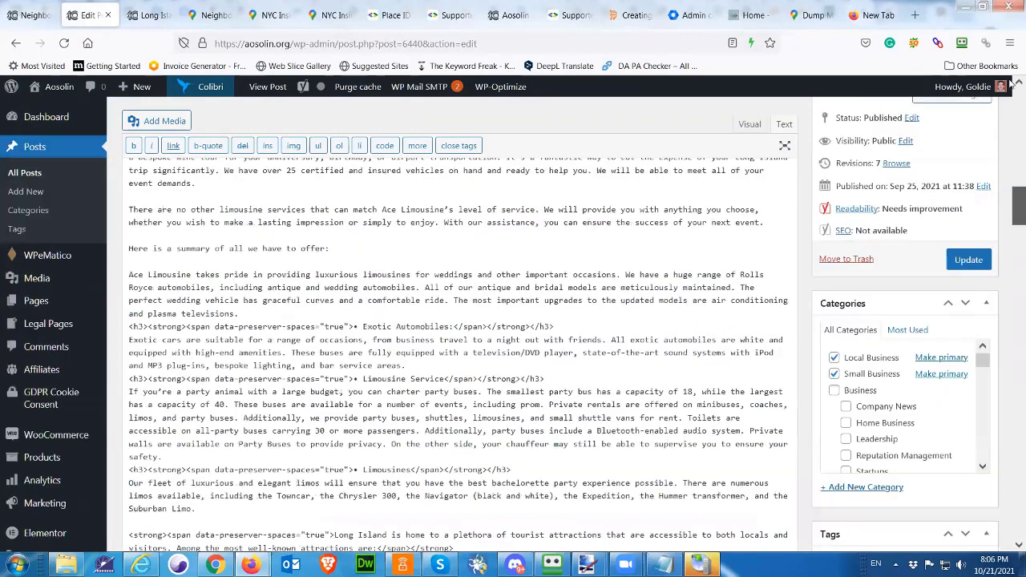
{"action": "scroll", "coordinate": [951, 277], "scroll_direction": "up", "scroll_amount": 4}
{"action": "left_click", "coordinate": [951, 275]}
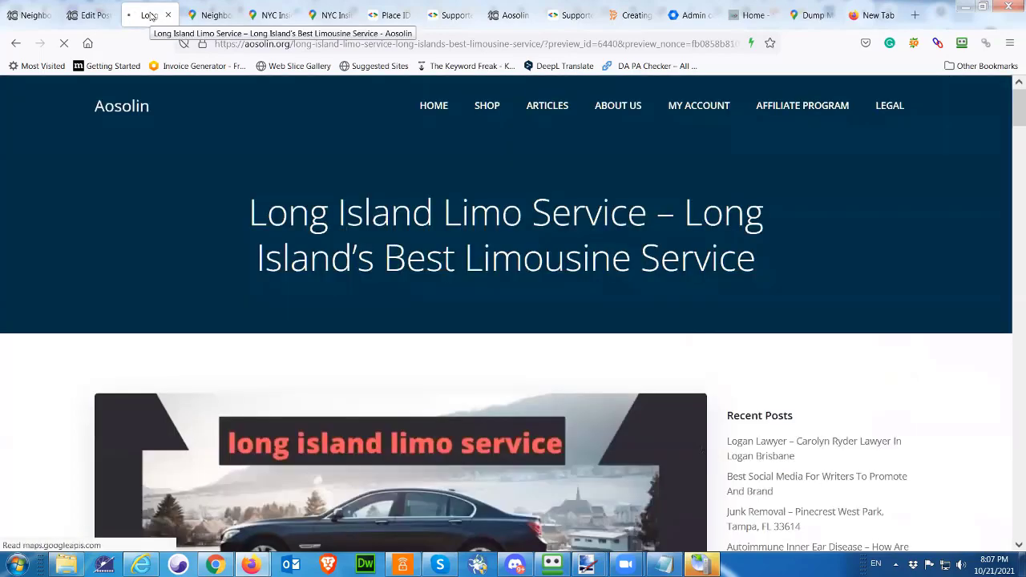
- Show the Old Westbury Gardens, Things To Do In New York, Gateway and Funplex map labels
{"action": "scroll", "coordinate": [394, 289], "scroll_direction": "down", "scroll_amount": 4}
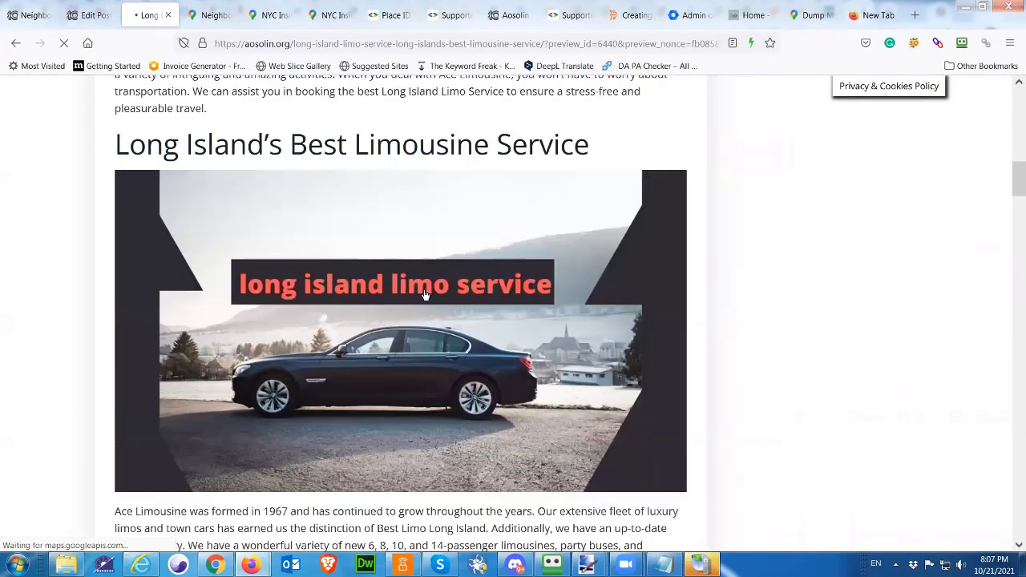
{"action": "scroll", "coordinate": [417, 293], "scroll_direction": "down", "scroll_amount": 5}
{"action": "scroll", "coordinate": [413, 297], "scroll_direction": "down", "scroll_amount": 10}
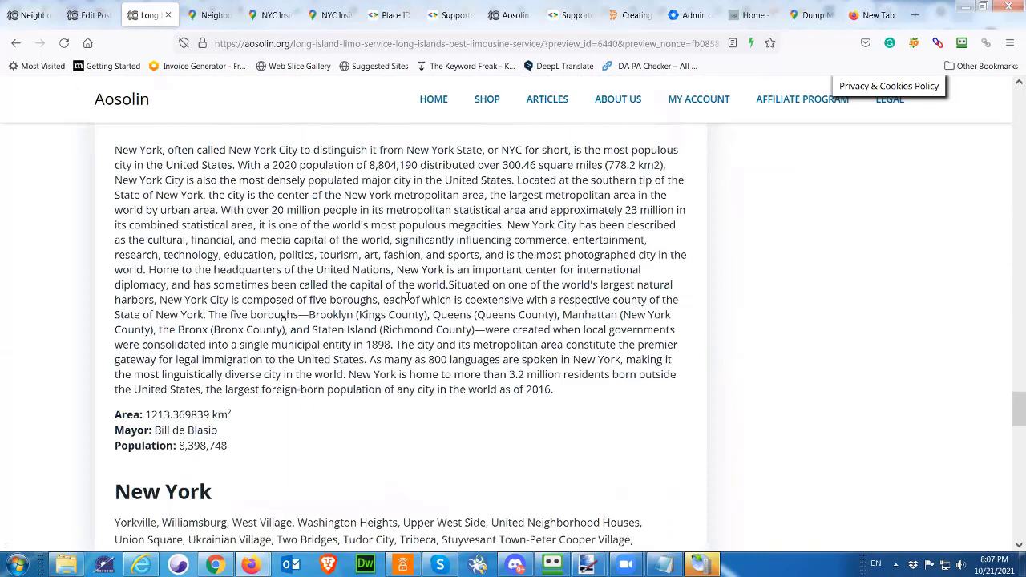
{"action": "scroll", "coordinate": [409, 297], "scroll_direction": "down", "scroll_amount": 5}
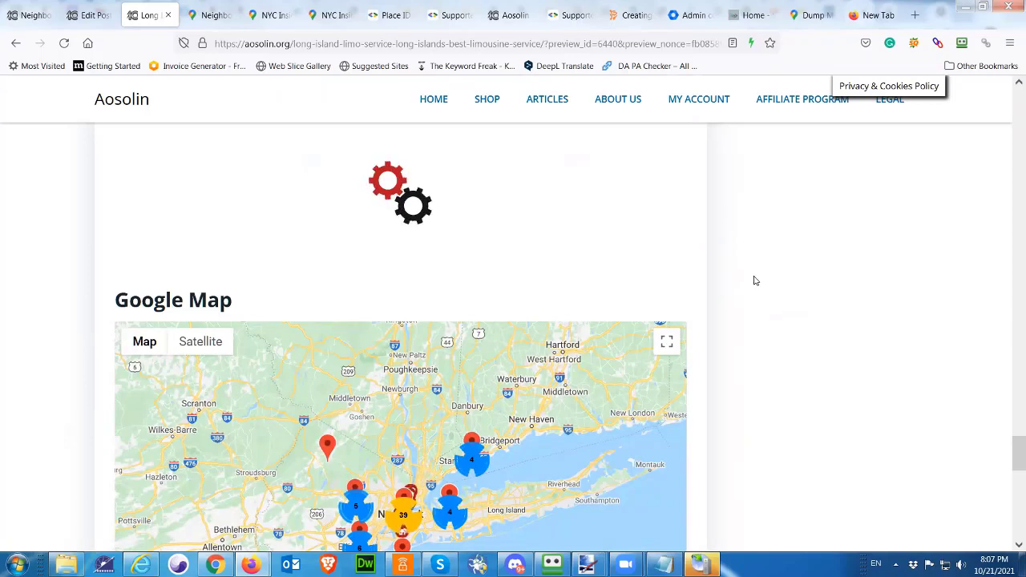
{"action": "scroll", "coordinate": [758, 282], "scroll_direction": "down", "scroll_amount": 3}
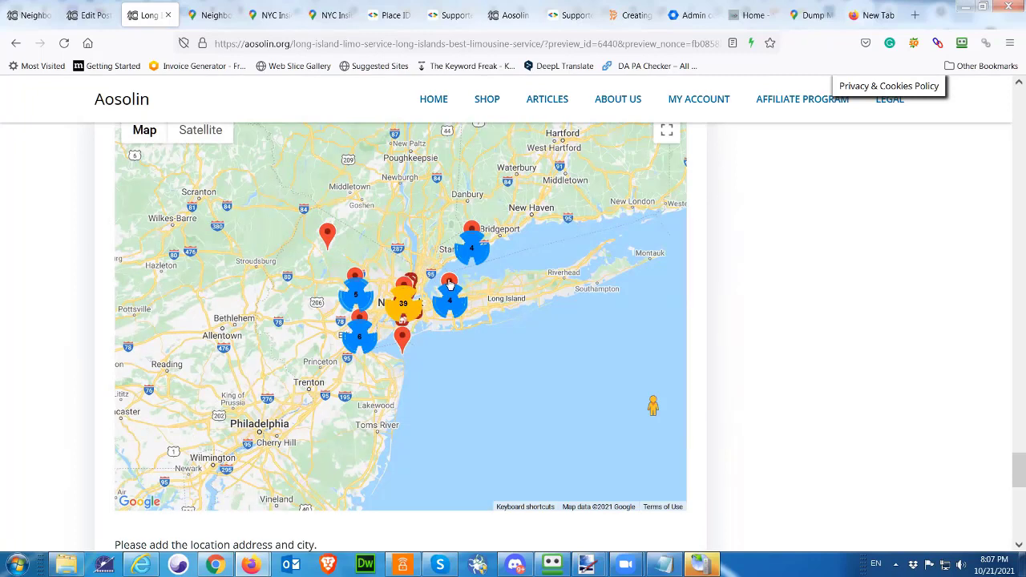
{"action": "left_click", "coordinate": [450, 283]}
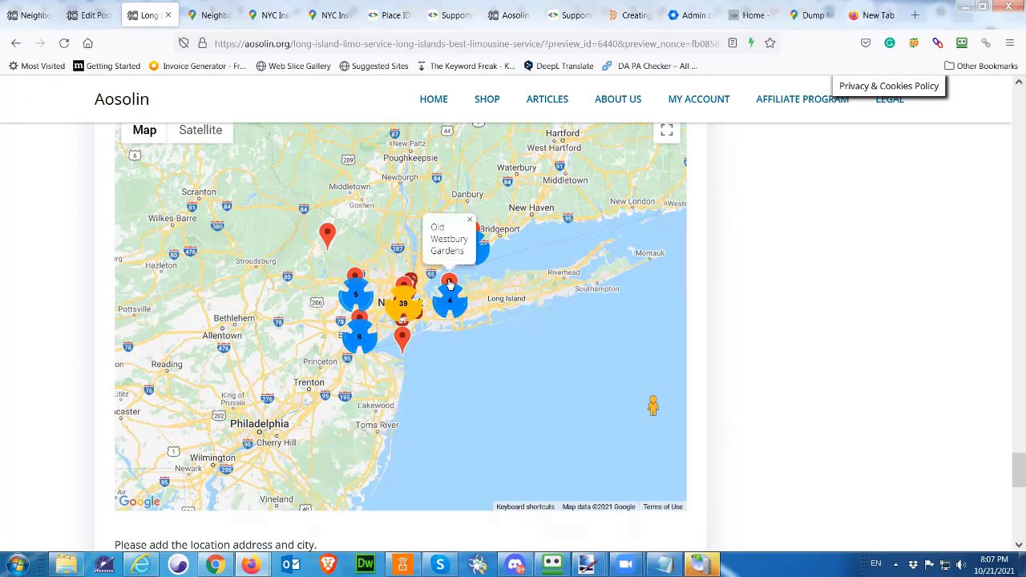
{"action": "left_click", "coordinate": [405, 286]}
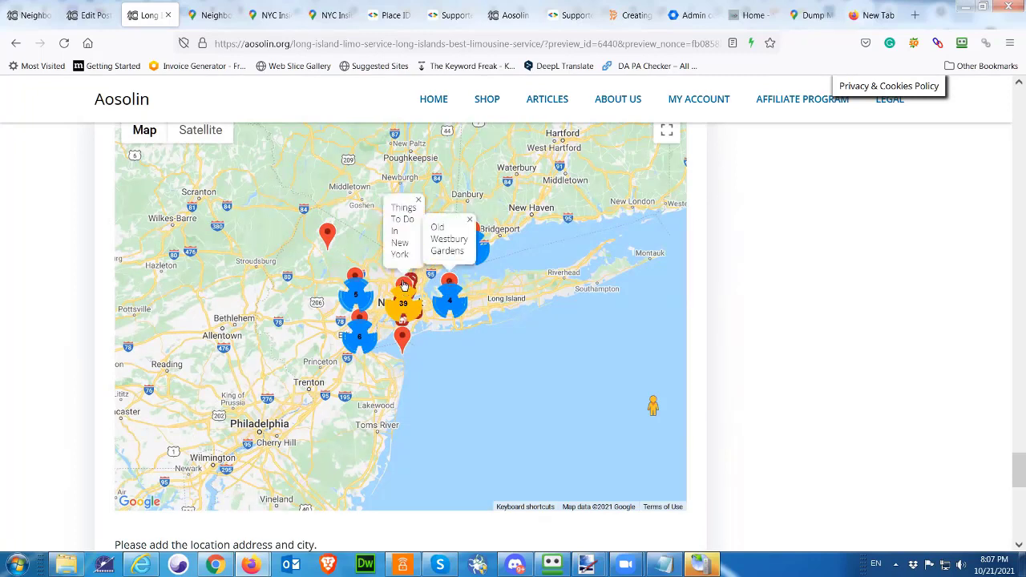
{"action": "left_click", "coordinate": [403, 337]}
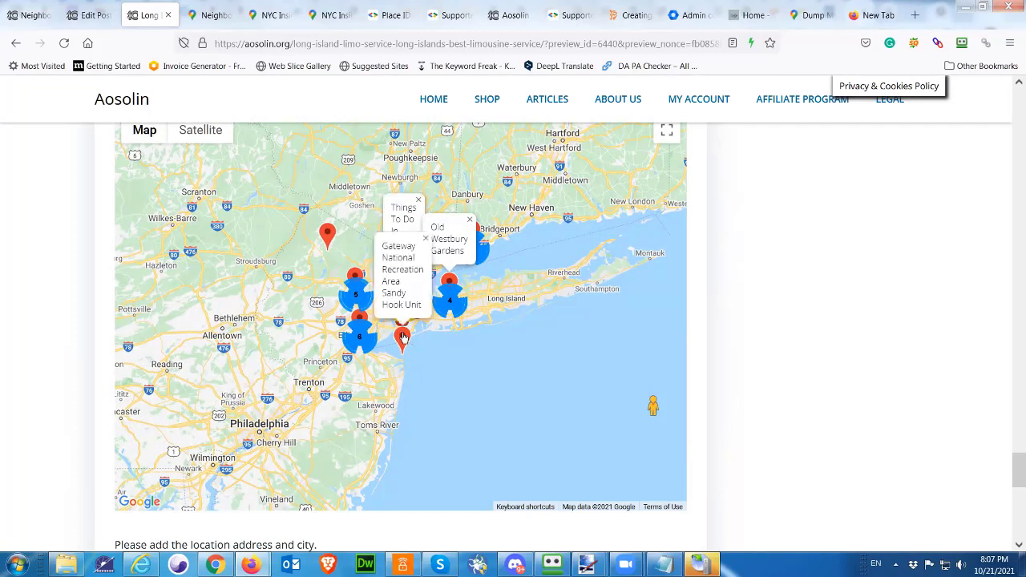
{"action": "left_click", "coordinate": [355, 276]}
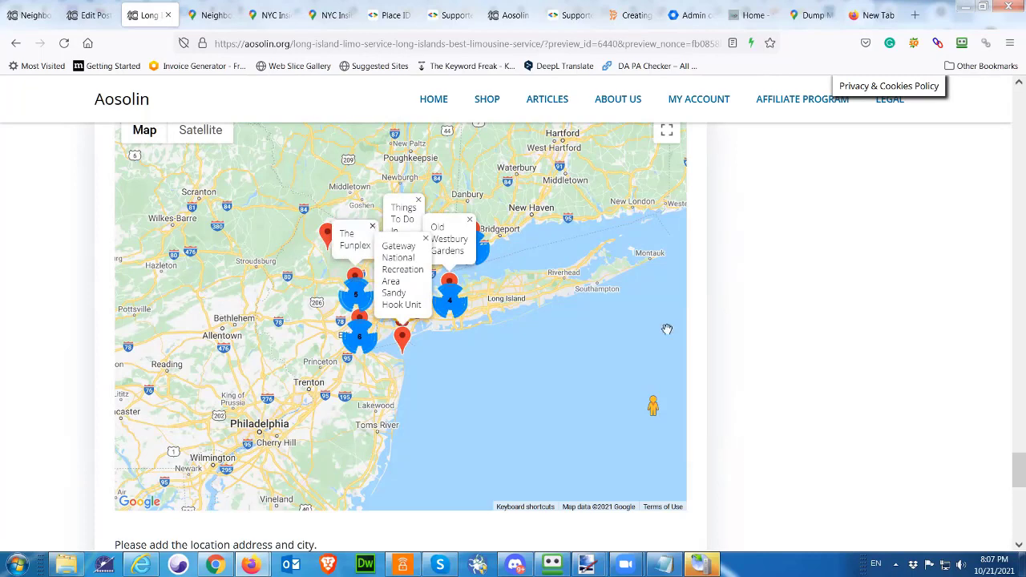
- Review the attractions grid, select the placeholder note below the map, and return to the editor
{"action": "mouse_move", "coordinate": [1012, 466]}
{"action": "left_mouse_down"}
{"action": "mouse_move", "coordinate": [1011, 437]}
{"action": "mouse_move", "coordinate": [1010, 449]}
{"action": "left_mouse_up"}
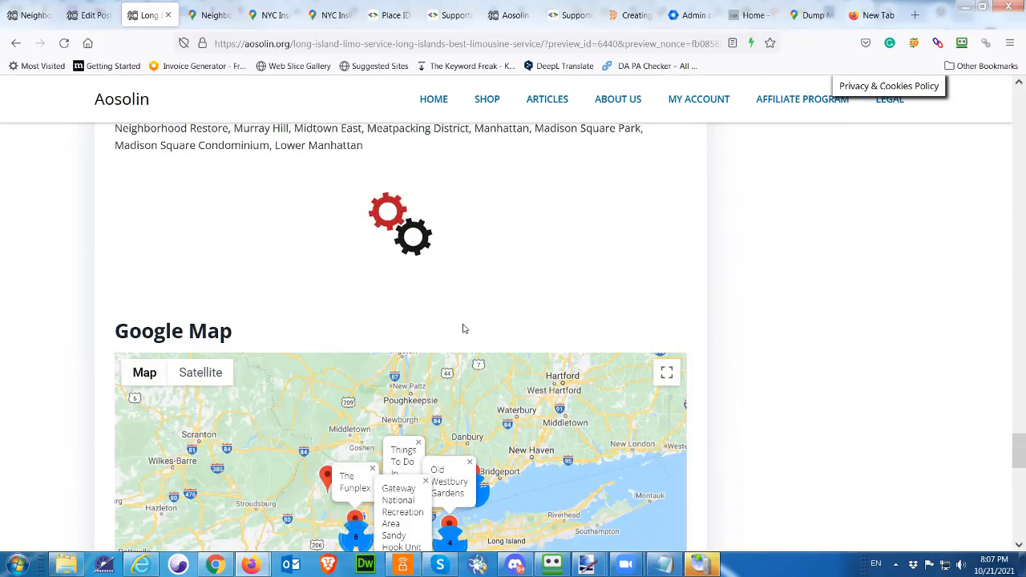
{"action": "scroll", "coordinate": [464, 328], "scroll_direction": "down", "scroll_amount": 3}
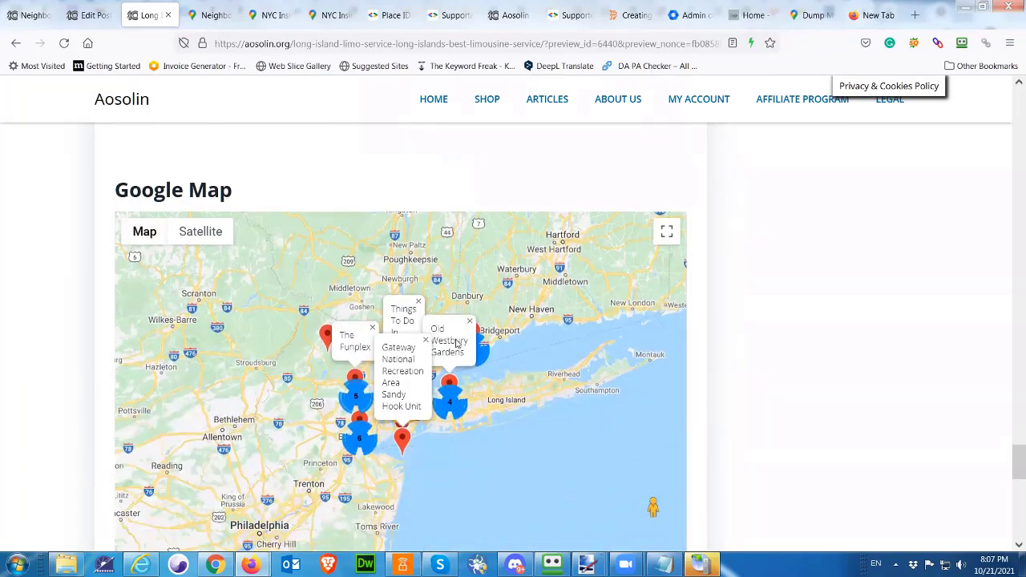
{"action": "scroll", "coordinate": [653, 355], "scroll_direction": "down", "scroll_amount": 1}
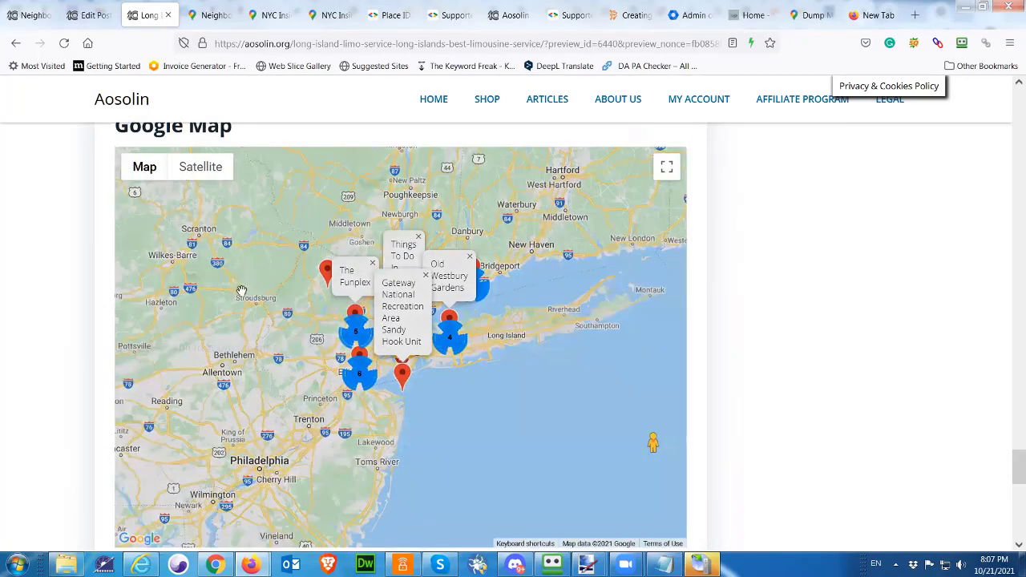
{"action": "scroll", "coordinate": [553, 449], "scroll_direction": "up", "scroll_amount": 1}
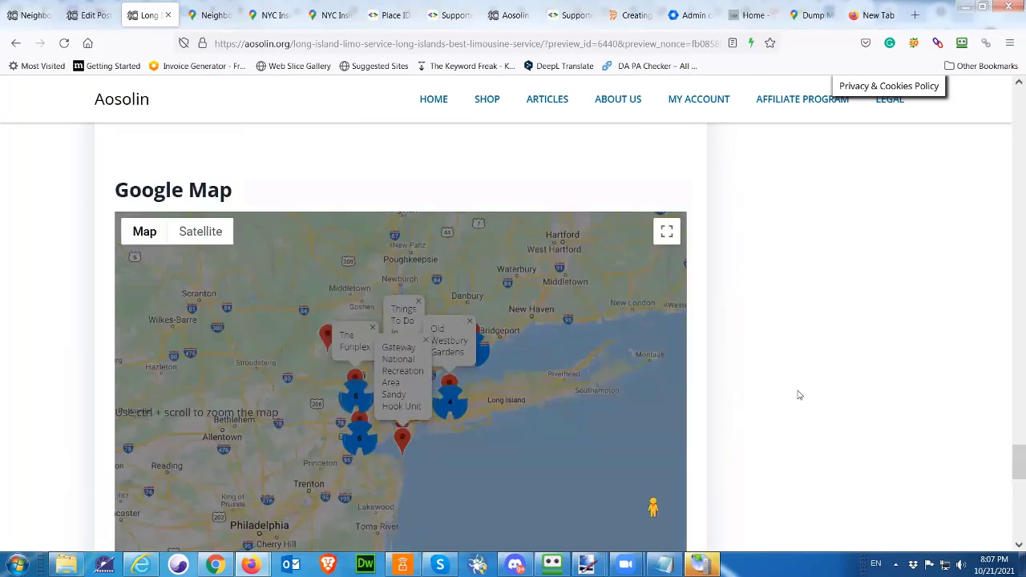
{"action": "scroll", "coordinate": [739, 370], "scroll_direction": "down", "scroll_amount": 3}
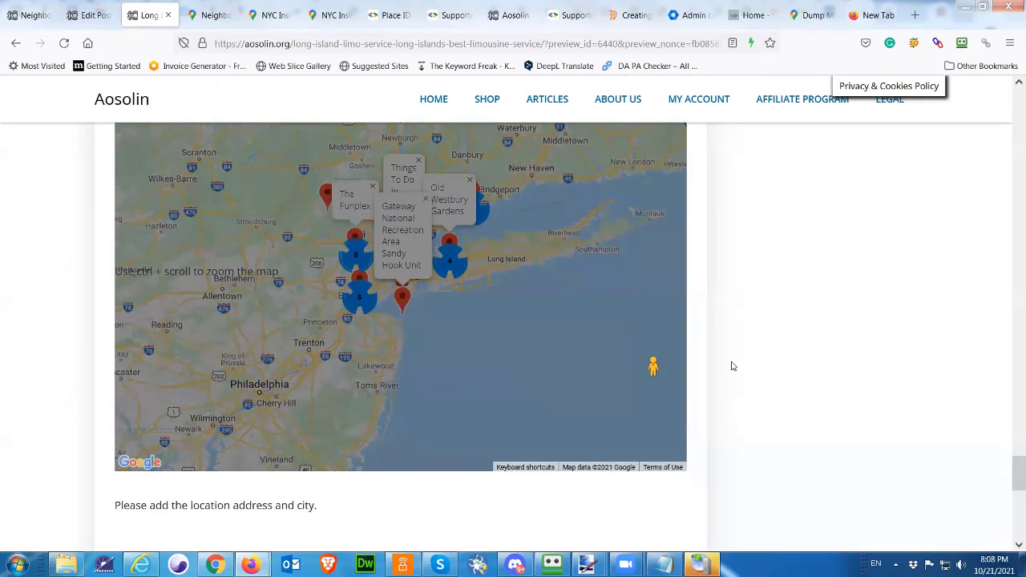
{"action": "scroll", "coordinate": [731, 367], "scroll_direction": "down", "scroll_amount": 3}
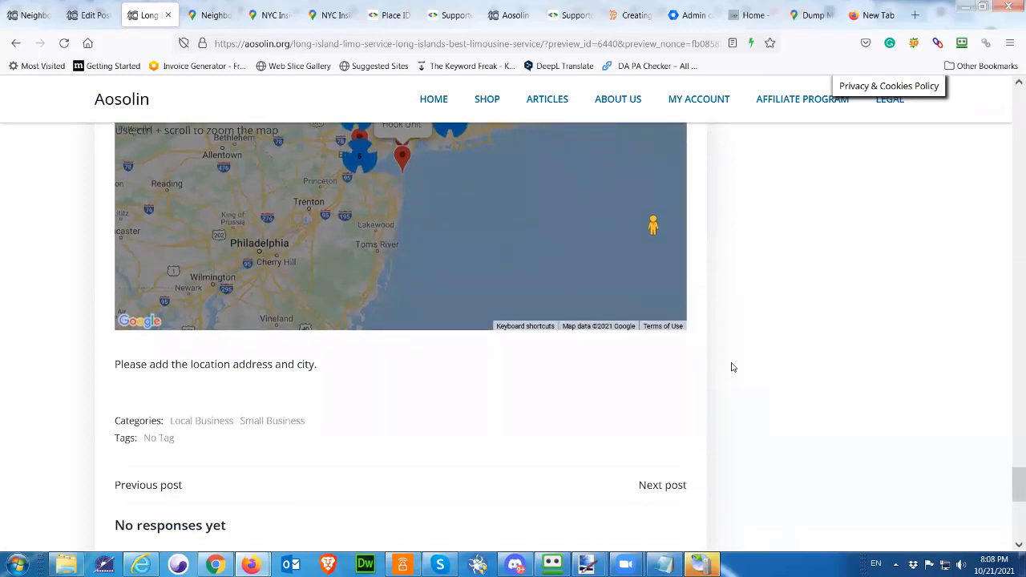
{"action": "scroll", "coordinate": [731, 368], "scroll_direction": "up", "scroll_amount": 3}
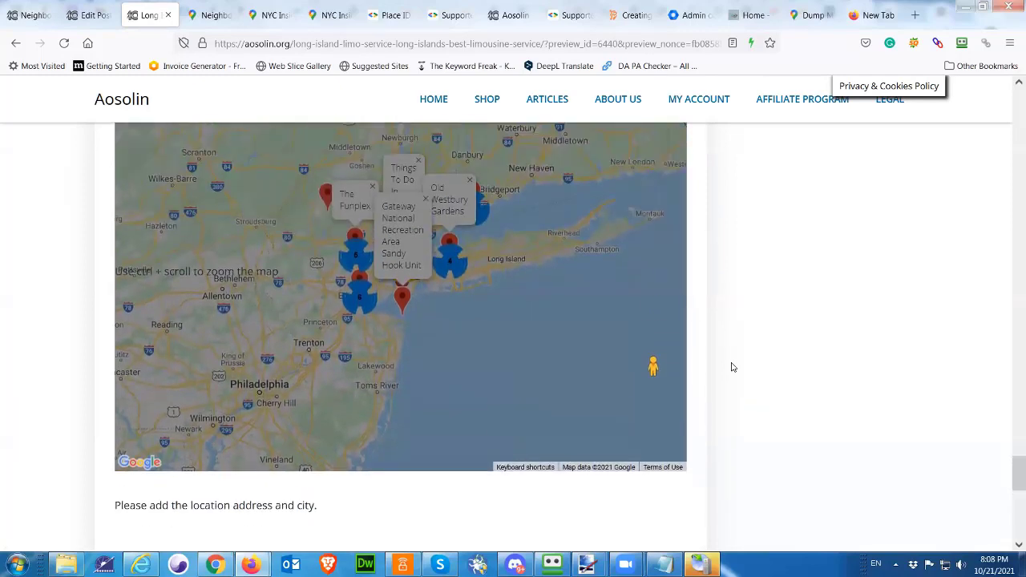
{"action": "left_click_drag", "start_coordinate": [319, 506], "coordinate": [115, 506]}
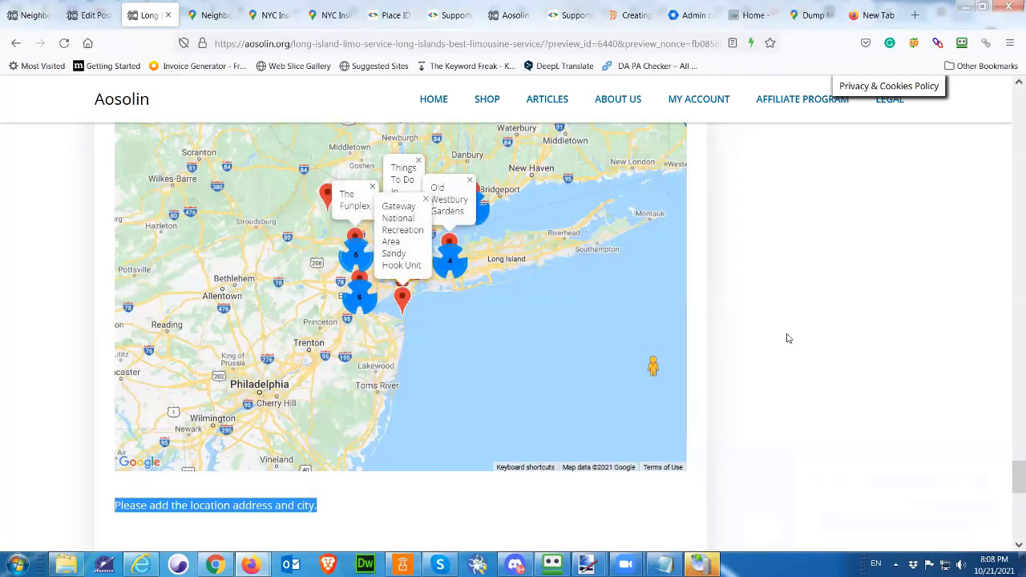
{"action": "scroll", "coordinate": [753, 342], "scroll_direction": "up", "scroll_amount": 6}
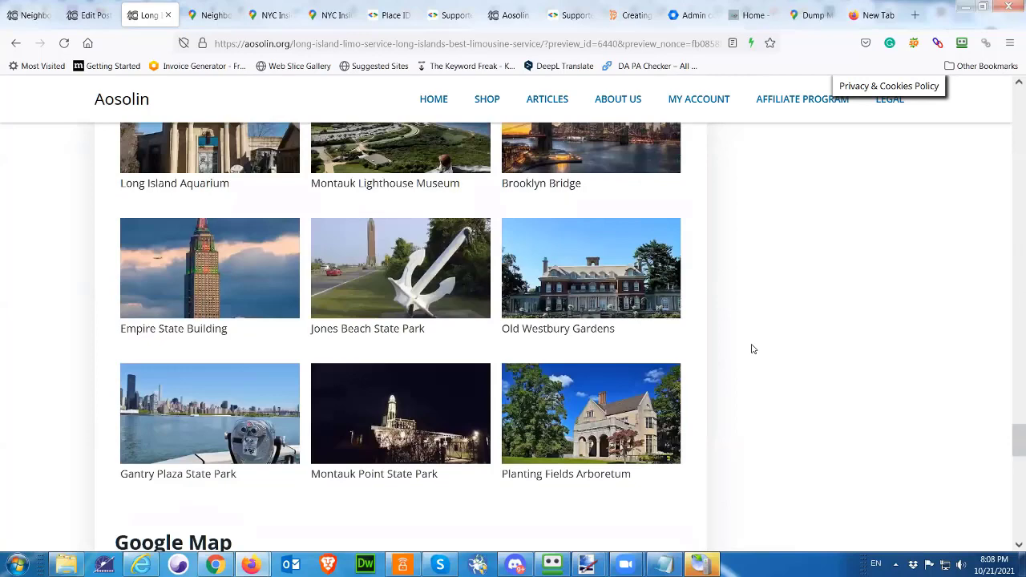
{"action": "scroll", "coordinate": [752, 349], "scroll_direction": "up", "scroll_amount": 2}
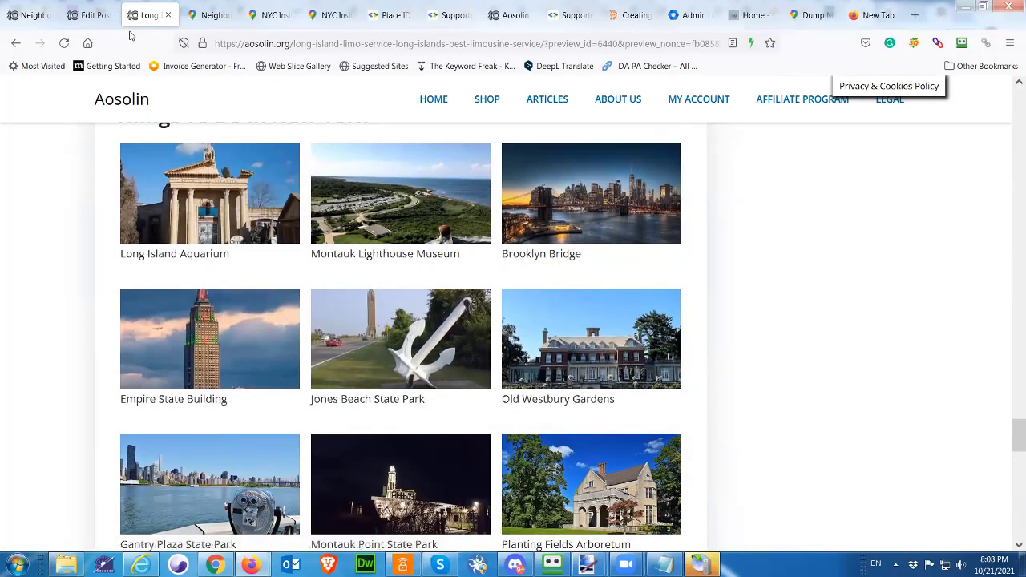
{"action": "left_click", "coordinate": [82, 17]}
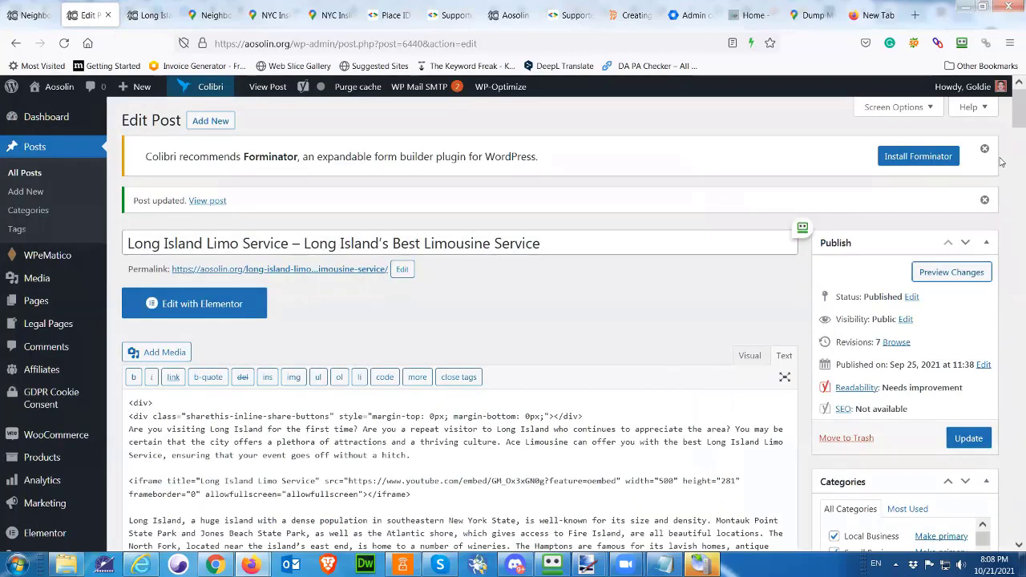
{"action": "scroll", "coordinate": [1012, 136], "scroll_direction": "down", "scroll_amount": 5}
{"action": "scroll", "coordinate": [1012, 232], "scroll_direction": "down", "scroll_amount": 10}
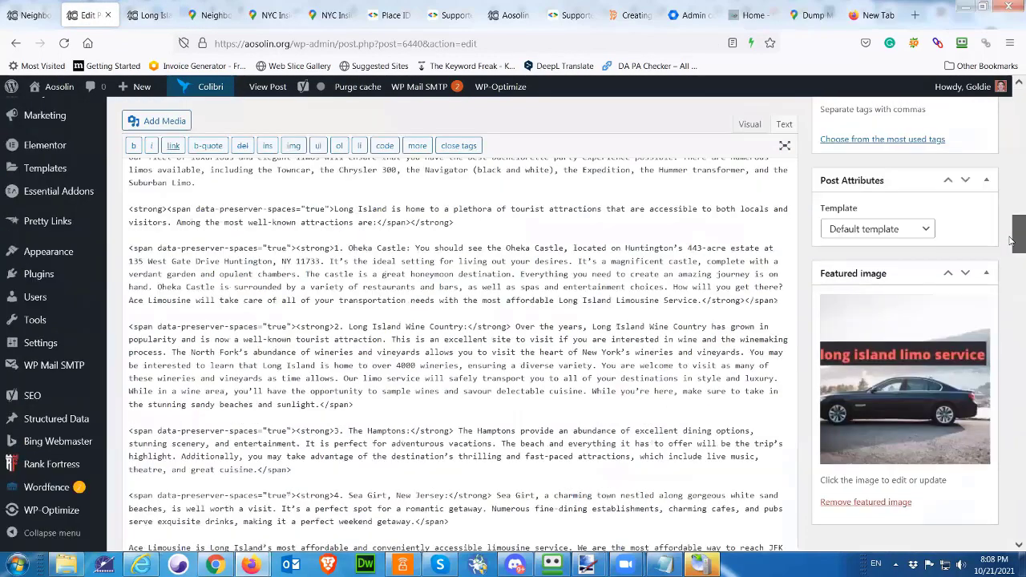
{"action": "scroll", "coordinate": [1012, 294], "scroll_direction": "down", "scroll_amount": 15}
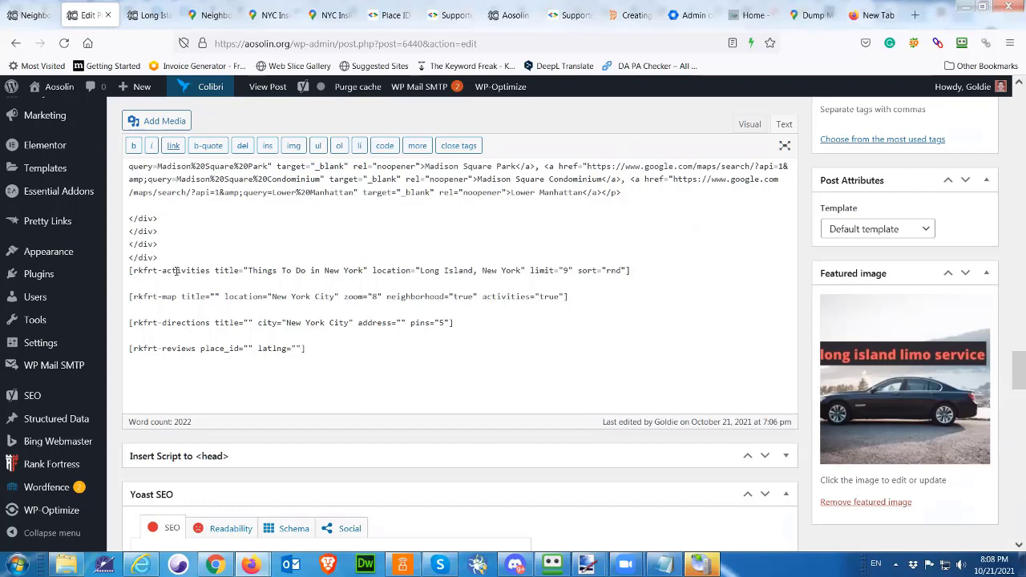
{"action": "left_click_drag", "start_coordinate": [176, 271], "coordinate": [631, 271]}
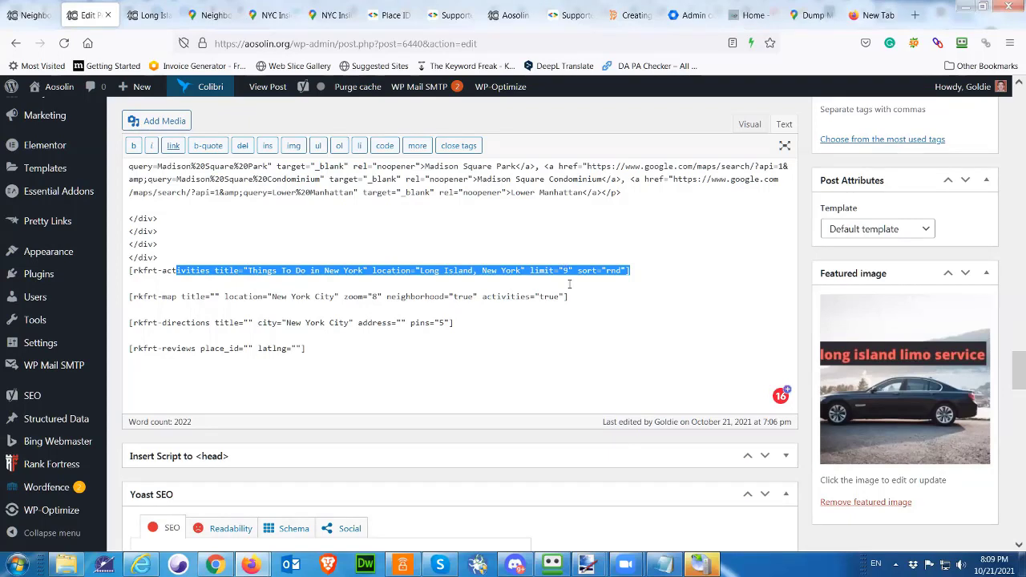
{"action": "left_click", "coordinate": [442, 359]}
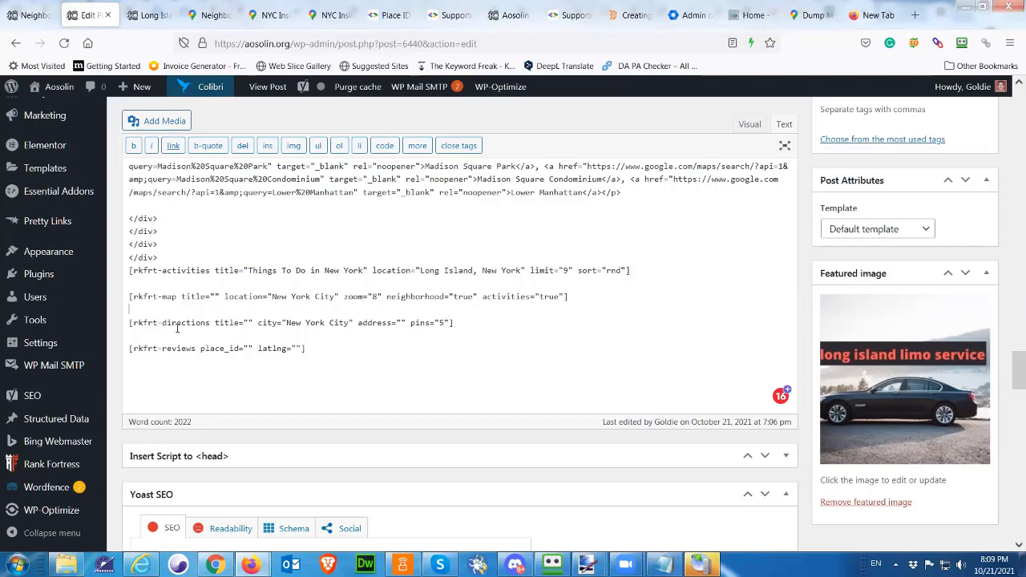
- Return to the preview and close the Old Westbury Gardens, Things To Do, Gateway and Funplex pop-ups
{"action": "left_click", "coordinate": [210, 15]}
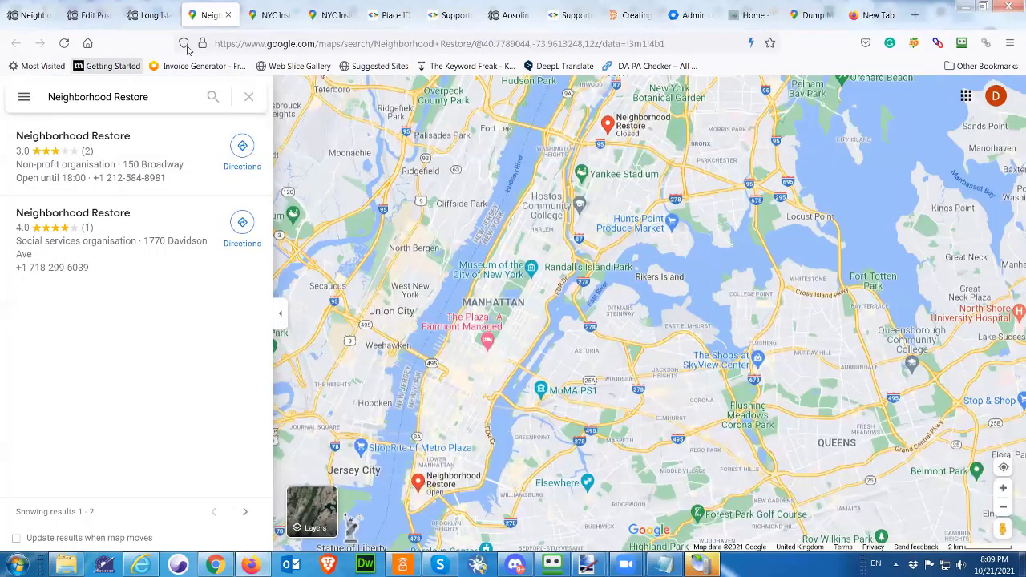
{"action": "left_click", "coordinate": [146, 15]}
{"action": "scroll", "coordinate": [754, 431], "scroll_direction": "down", "scroll_amount": 5}
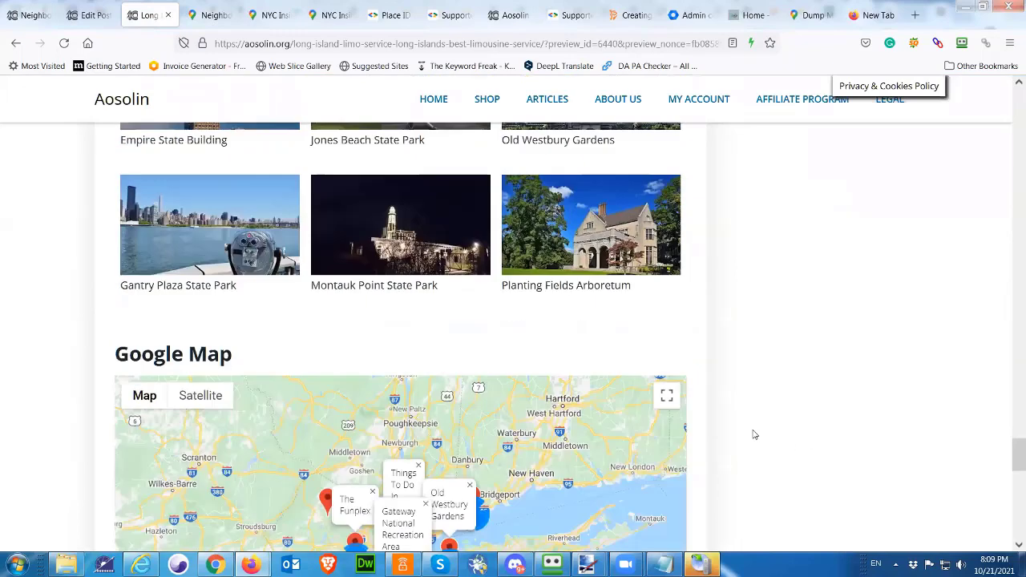
{"action": "scroll", "coordinate": [750, 435], "scroll_direction": "down", "scroll_amount": 5}
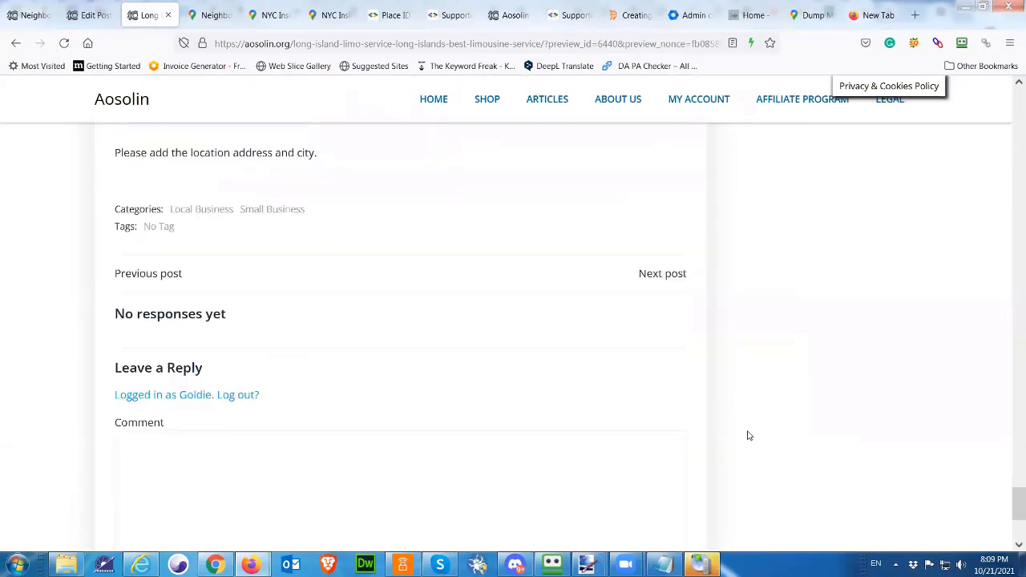
{"action": "scroll", "coordinate": [750, 436], "scroll_direction": "up", "scroll_amount": 6}
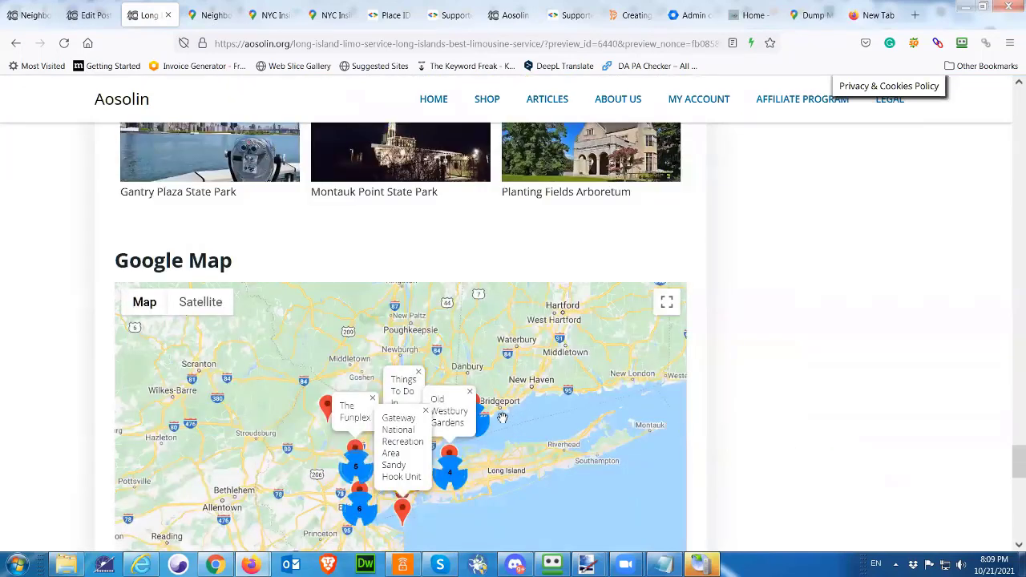
{"action": "left_click", "coordinate": [470, 392]}
{"action": "left_click", "coordinate": [418, 374]}
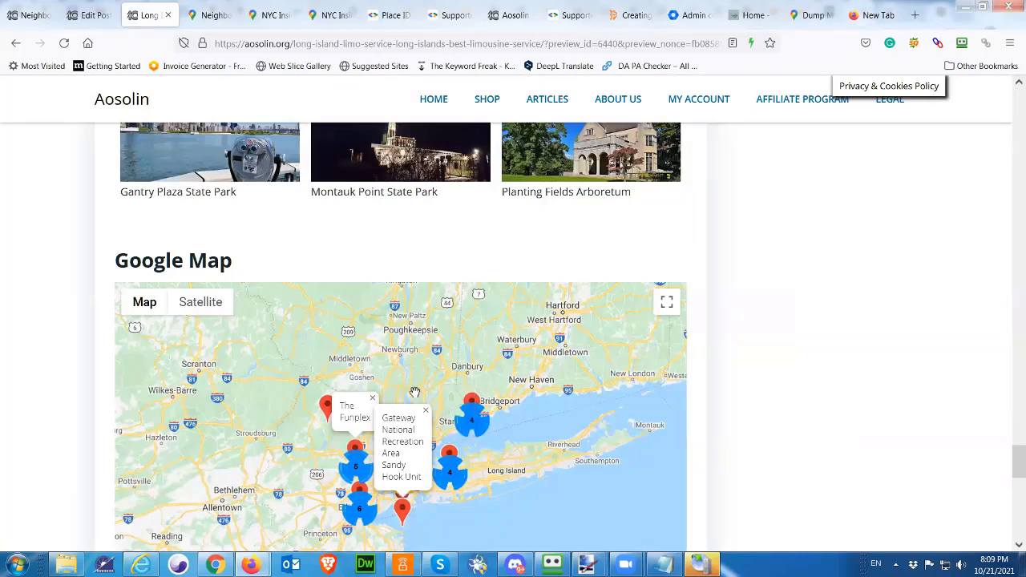
{"action": "left_click", "coordinate": [424, 412]}
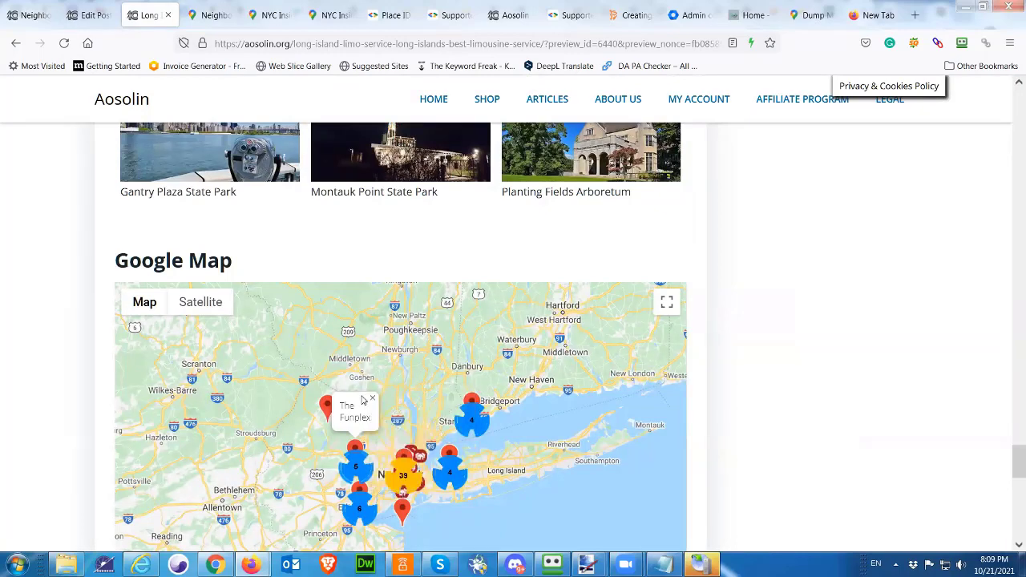
{"action": "left_click", "coordinate": [372, 398]}
- Check the post editor, then go back to the preview and bring up the ACE Limousine site
{"action": "scroll", "coordinate": [611, 401], "scroll_direction": "down", "scroll_amount": 1}
{"action": "scroll", "coordinate": [611, 401], "scroll_direction": "down", "scroll_amount": 2}
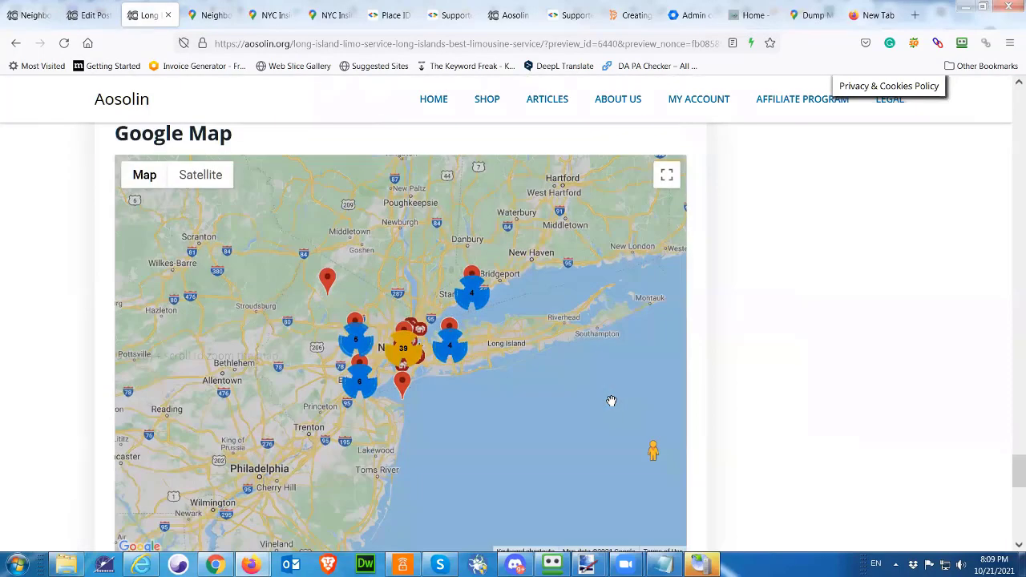
{"action": "scroll", "coordinate": [714, 384], "scroll_direction": "down", "scroll_amount": 3}
{"action": "scroll", "coordinate": [716, 385], "scroll_direction": "up", "scroll_amount": 3}
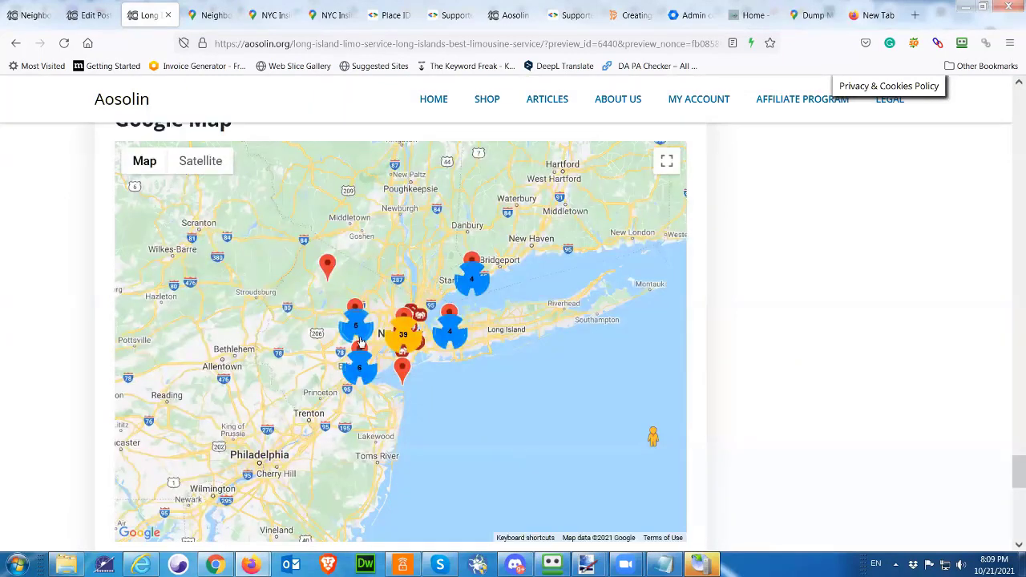
{"action": "scroll", "coordinate": [796, 354], "scroll_direction": "up", "scroll_amount": 1}
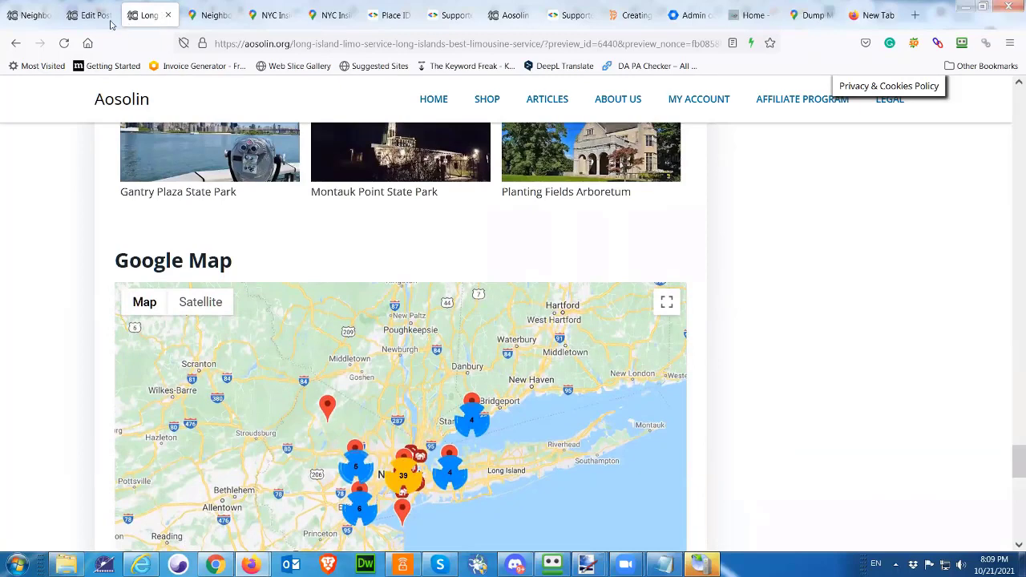
{"action": "left_click", "coordinate": [90, 15]}
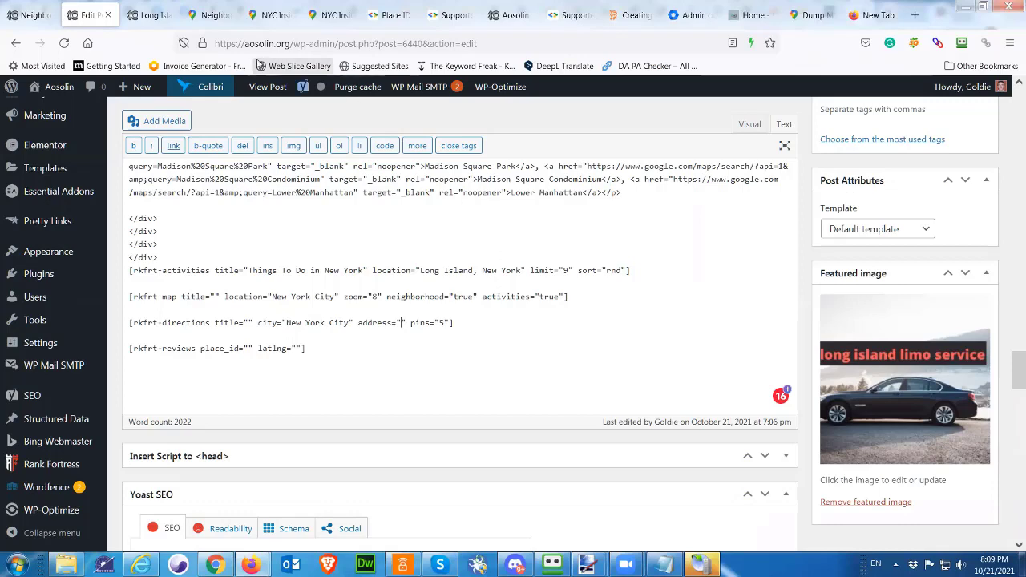
{"action": "left_click", "coordinate": [160, 18]}
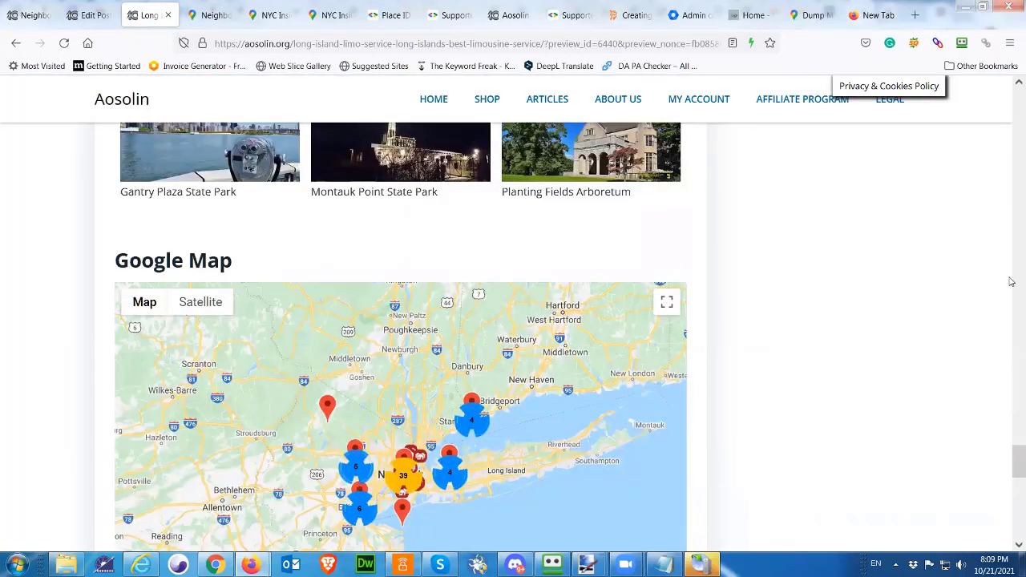
{"action": "scroll", "coordinate": [1012, 460], "scroll_direction": "up", "scroll_amount": 3}
{"action": "left_click_drag", "start_coordinate": [1011, 459], "coordinate": [1012, 374]}
{"action": "left_click_drag", "start_coordinate": [1009, 365], "coordinate": [1008, 350]}
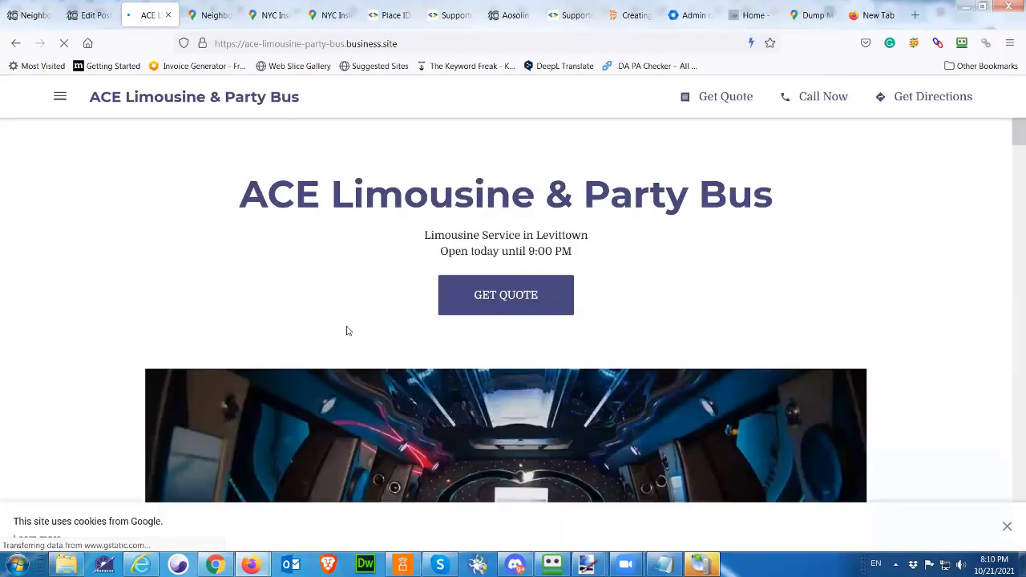
- Copy the ACE Limousine street address from the business site's Address section into the clipboard
{"action": "scroll", "coordinate": [347, 331], "scroll_direction": "down", "scroll_amount": 10}
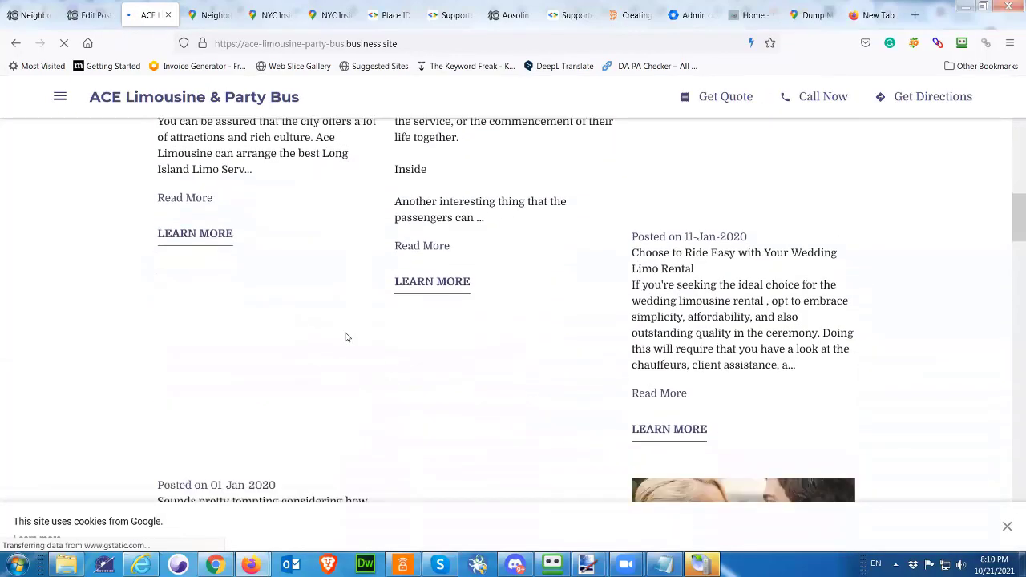
{"action": "scroll", "coordinate": [347, 337], "scroll_direction": "down", "scroll_amount": 12}
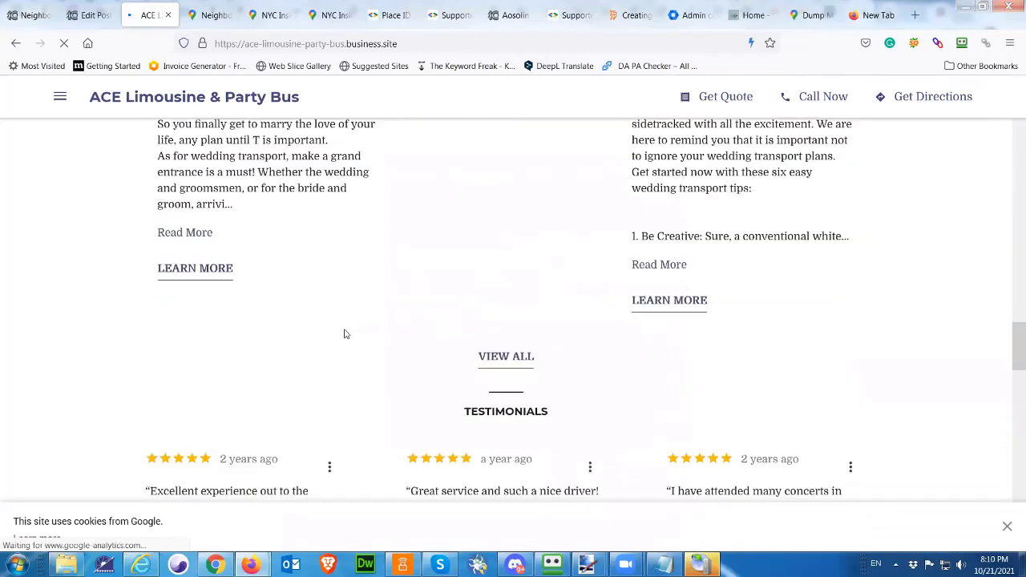
{"action": "scroll", "coordinate": [346, 334], "scroll_direction": "down", "scroll_amount": 15}
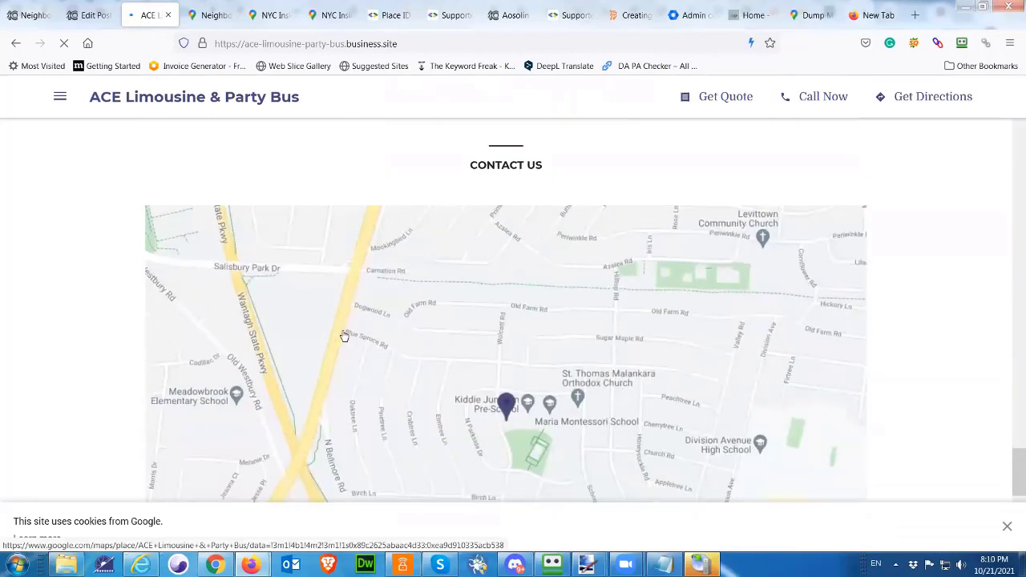
{"action": "scroll", "coordinate": [344, 335], "scroll_direction": "down", "scroll_amount": 5}
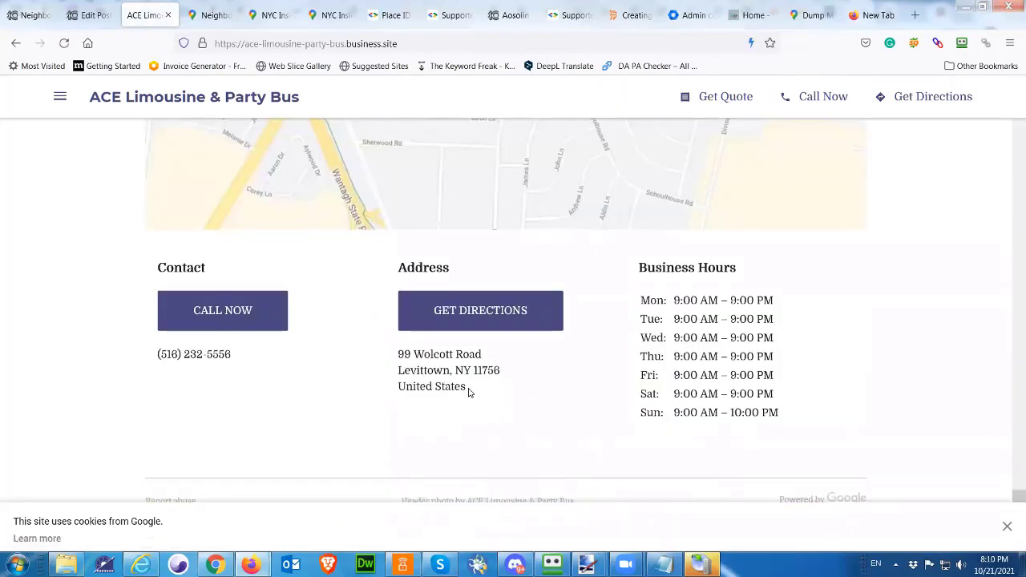
{"action": "left_click_drag", "start_coordinate": [469, 392], "coordinate": [405, 355]}
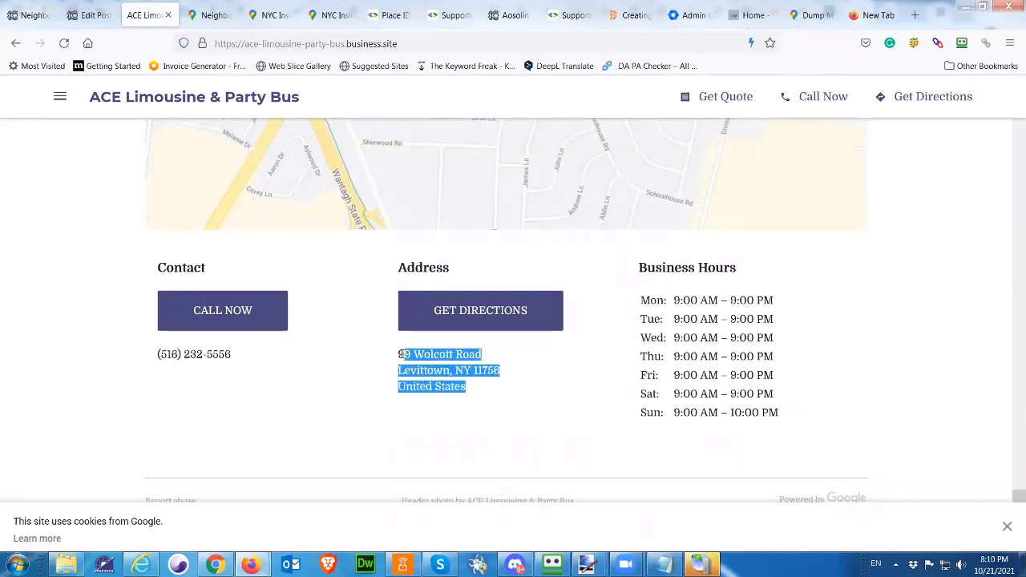
{"action": "right_click", "coordinate": [443, 352]}
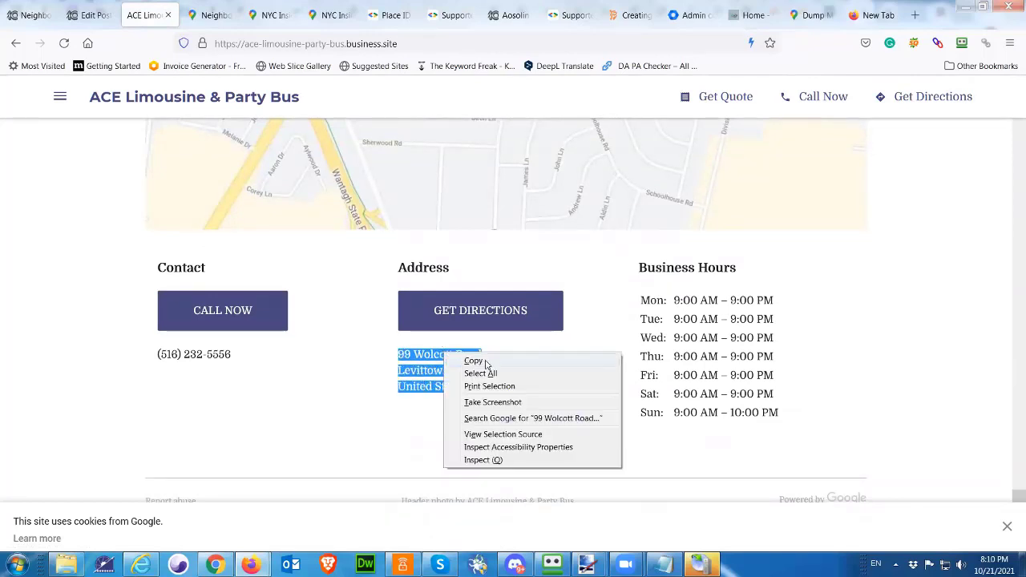
{"action": "left_click", "coordinate": [484, 361]}
{"action": "left_click", "coordinate": [98, 15]}
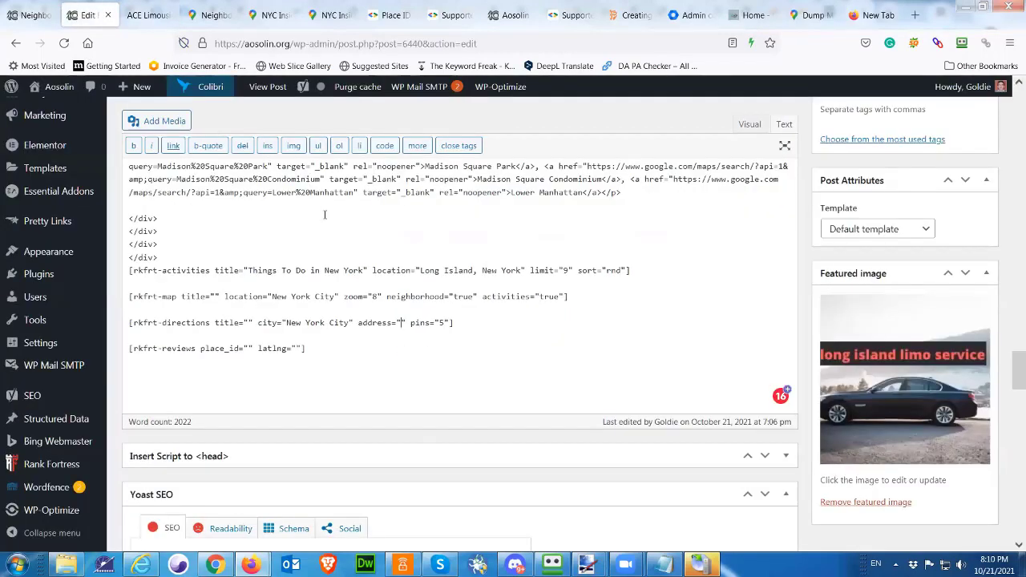
- Paste the ACE Limousine address into address="" and join the city onto the road line with a comma
{"action": "right_click", "coordinate": [401, 322]}
{"action": "left_click", "coordinate": [431, 386]}
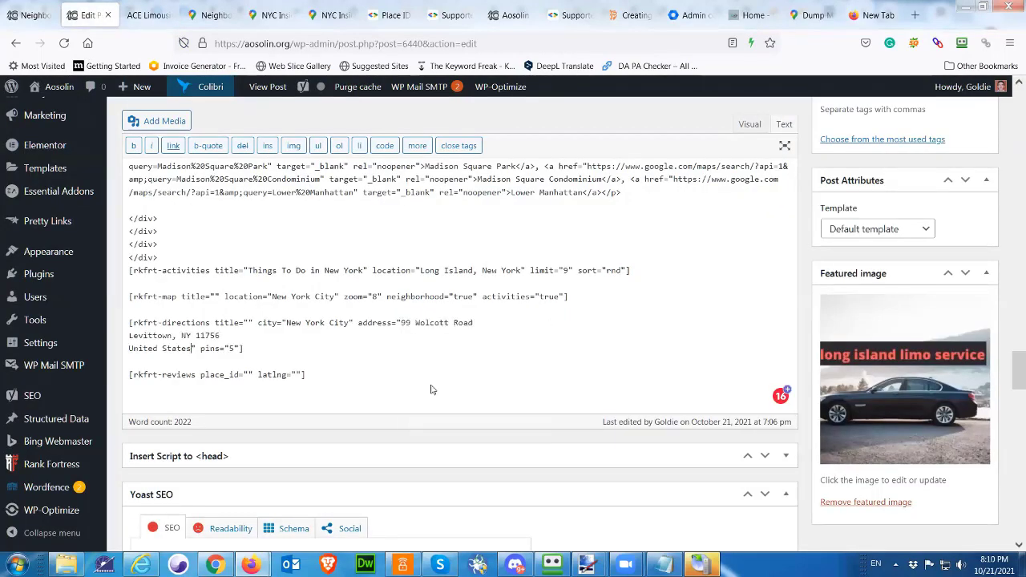
{"action": "left_click", "coordinate": [479, 322]}
{"action": "key", "text": "BackSpace"}
{"action": "key", "text": "Delete"}
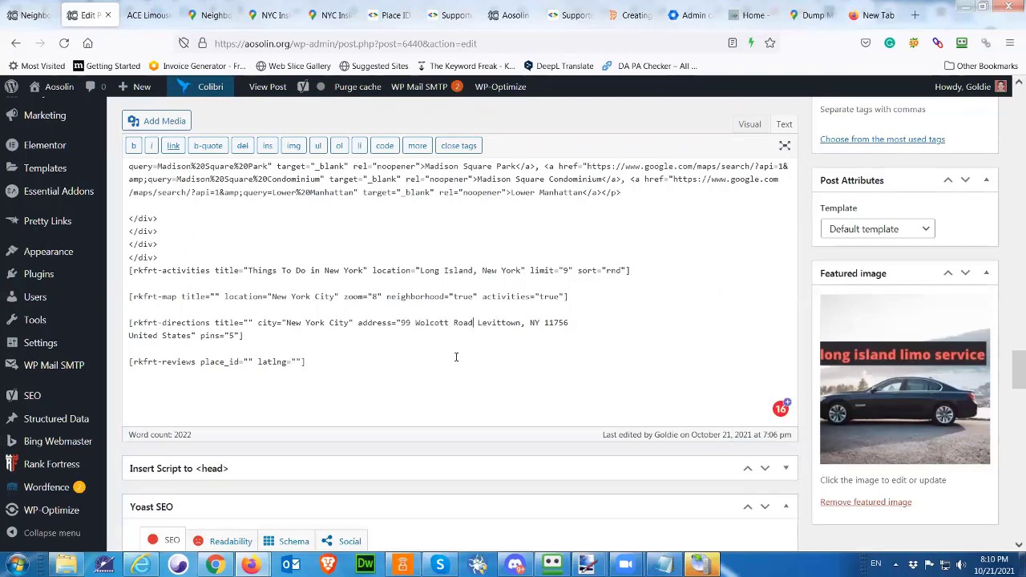
{"action": "type", "text": ","}
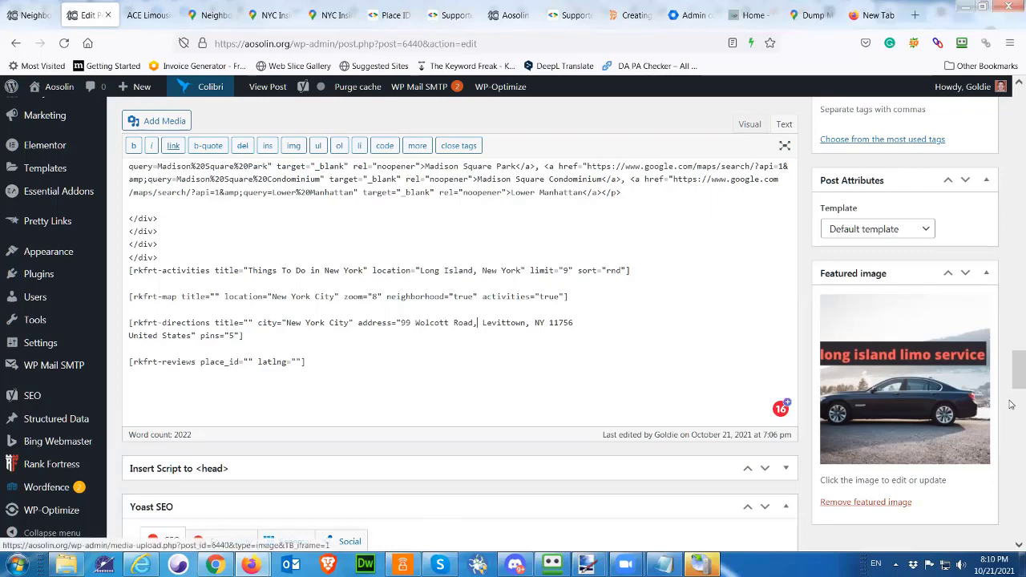
{"action": "scroll", "coordinate": [942, 334], "scroll_direction": "up", "scroll_amount": 3}
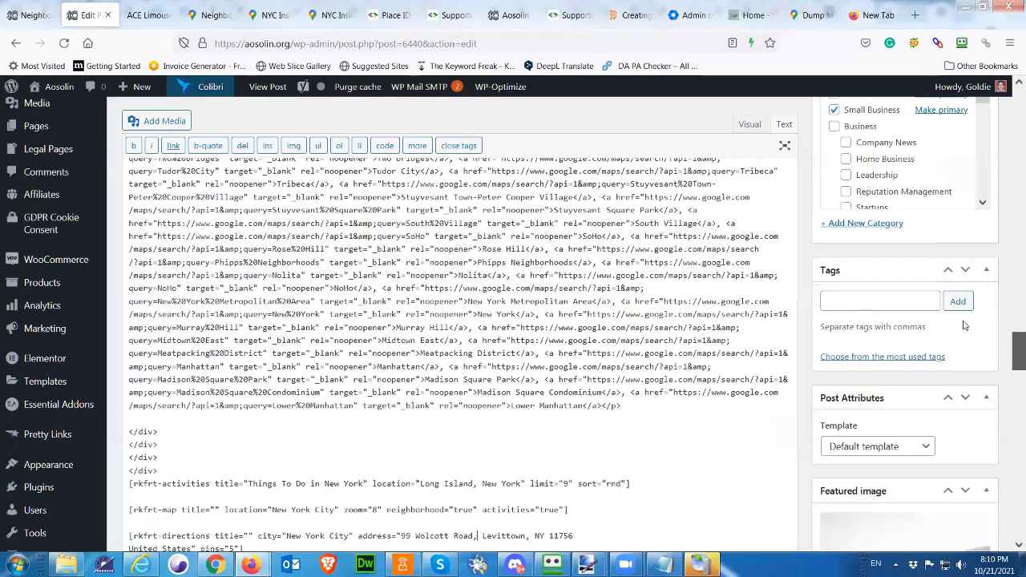
{"action": "scroll", "coordinate": [958, 325], "scroll_direction": "up", "scroll_amount": 5}
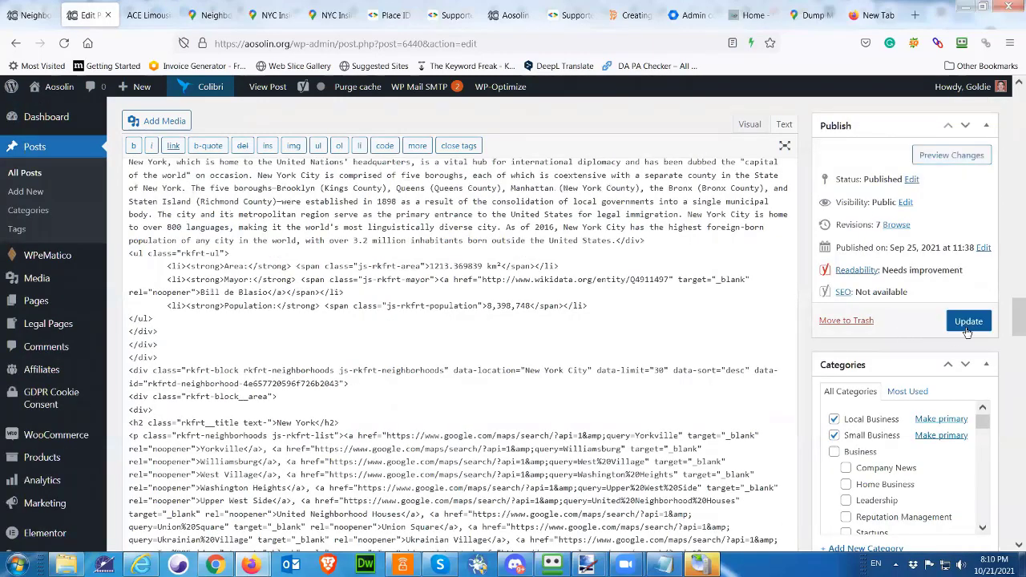
- Update the post and scroll down to check the directions shortcode's address
{"action": "left_click", "coordinate": [968, 321]}
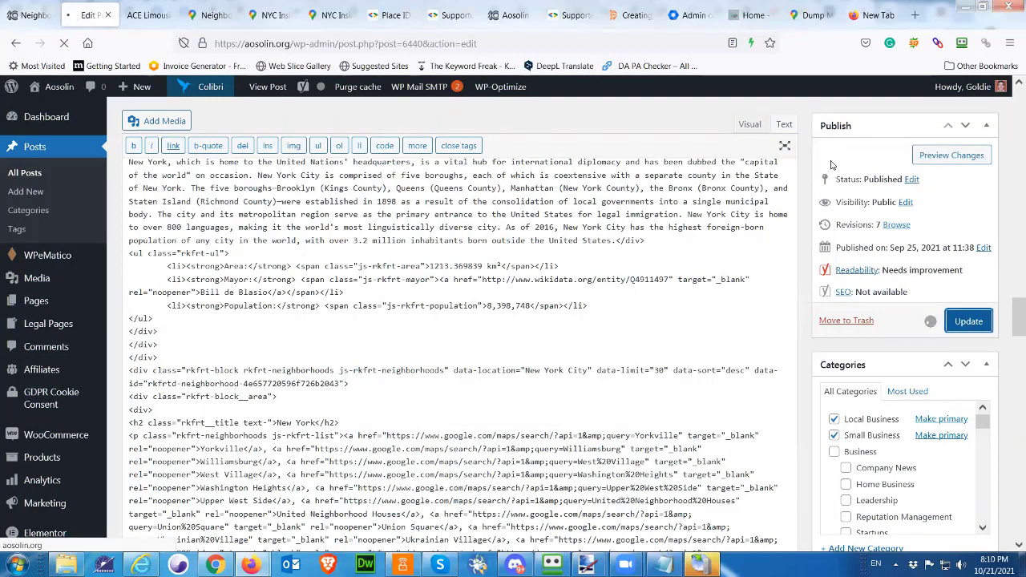
{"action": "left_click_drag", "start_coordinate": [1012, 310], "coordinate": [1011, 355]}
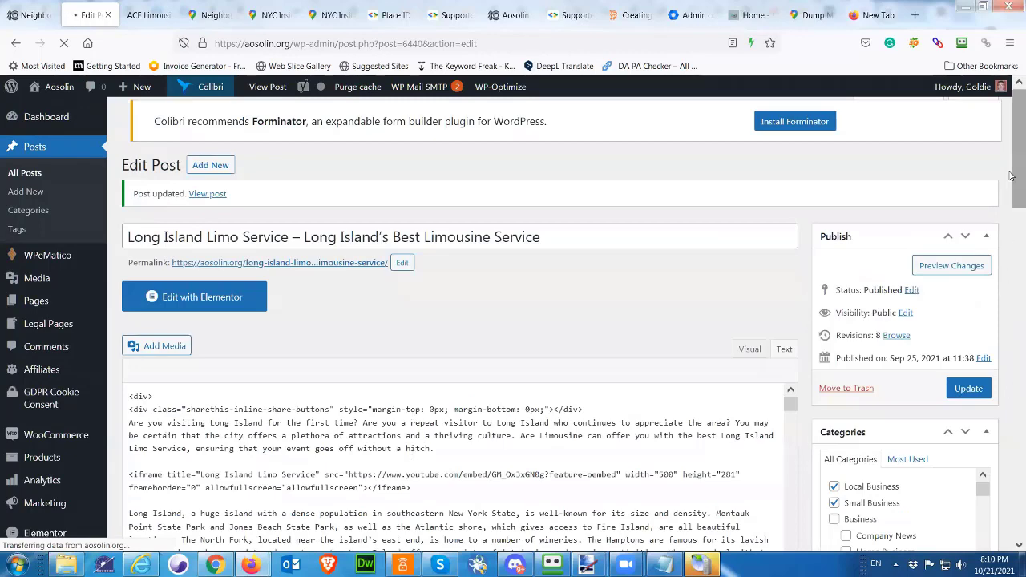
{"action": "left_click_drag", "start_coordinate": [1010, 154], "coordinate": [1010, 207]}
{"action": "left_click_drag", "start_coordinate": [792, 174], "coordinate": [807, 361]}
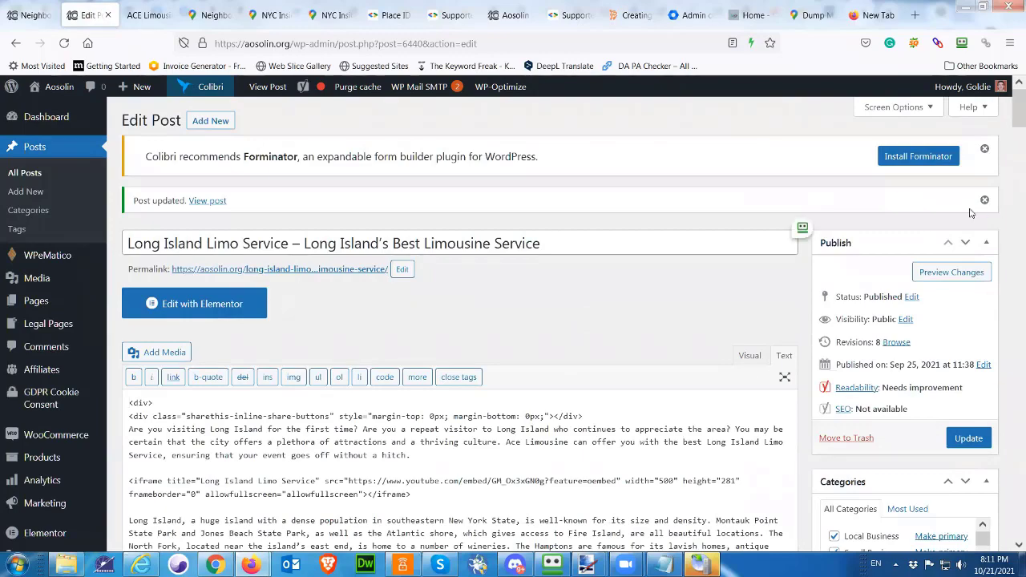
{"action": "scroll", "coordinate": [1002, 241], "scroll_direction": "down", "scroll_amount": 10}
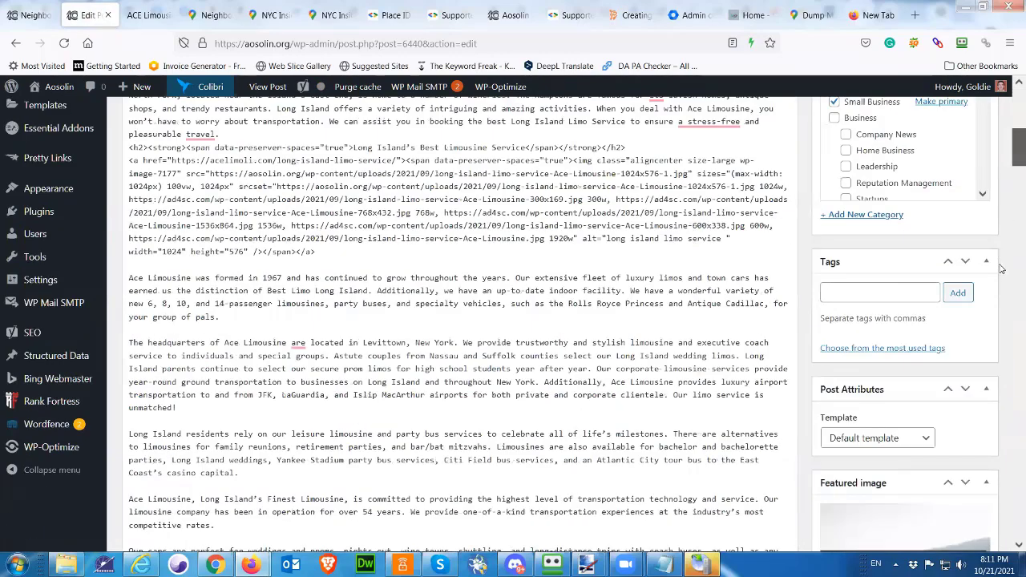
{"action": "scroll", "coordinate": [998, 353], "scroll_direction": "down", "scroll_amount": 10}
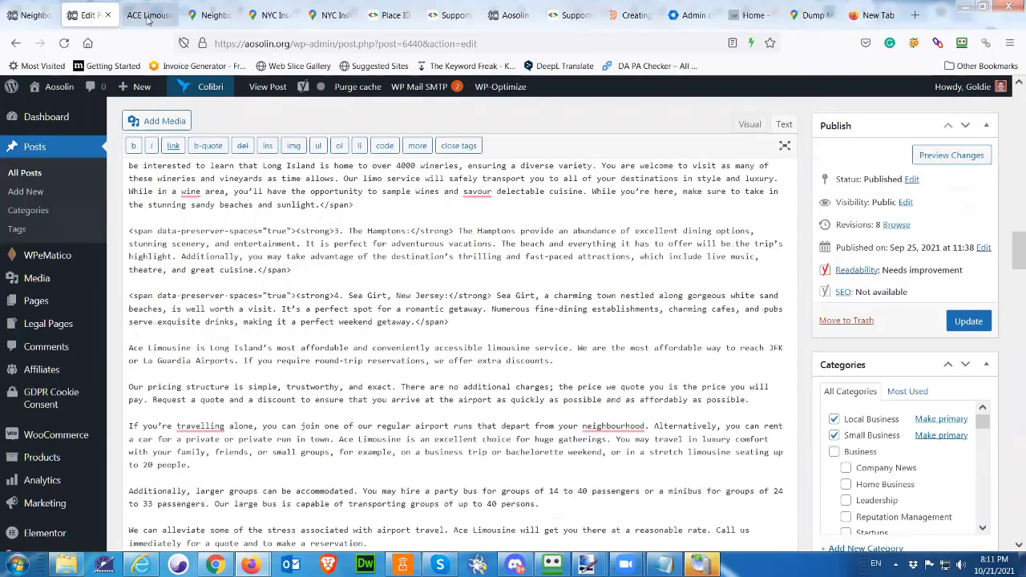
- Reload the ACE Limousine site, then go back down to the shortcode in the post editor
{"action": "left_click", "coordinate": [148, 18]}
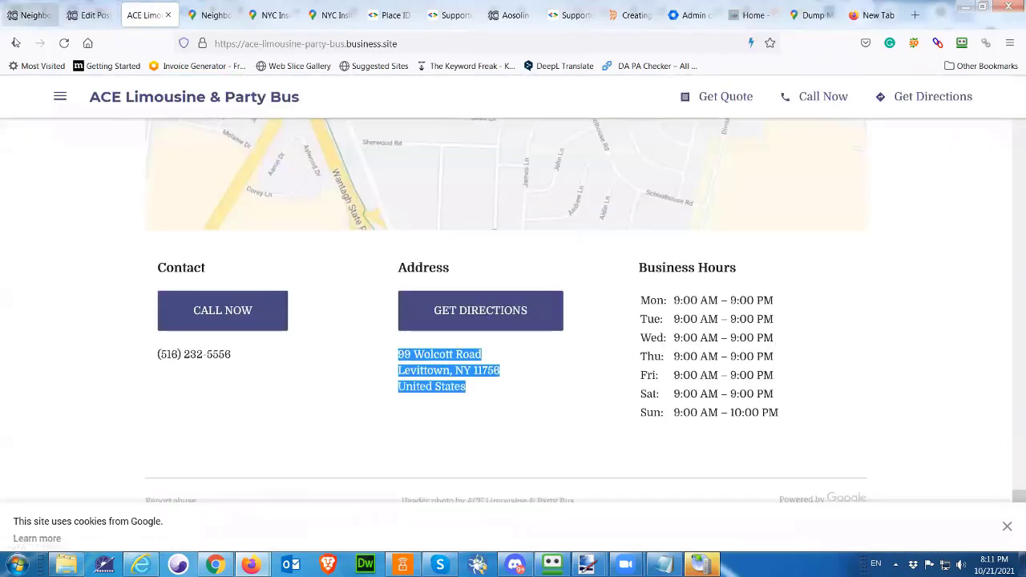
{"action": "left_click", "coordinate": [63, 43]}
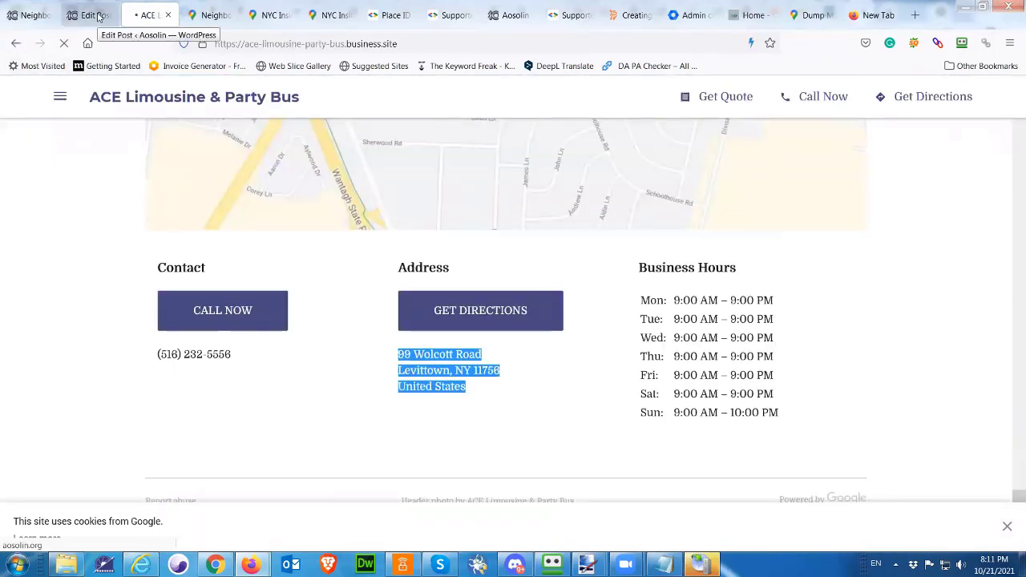
{"action": "left_click", "coordinate": [97, 16]}
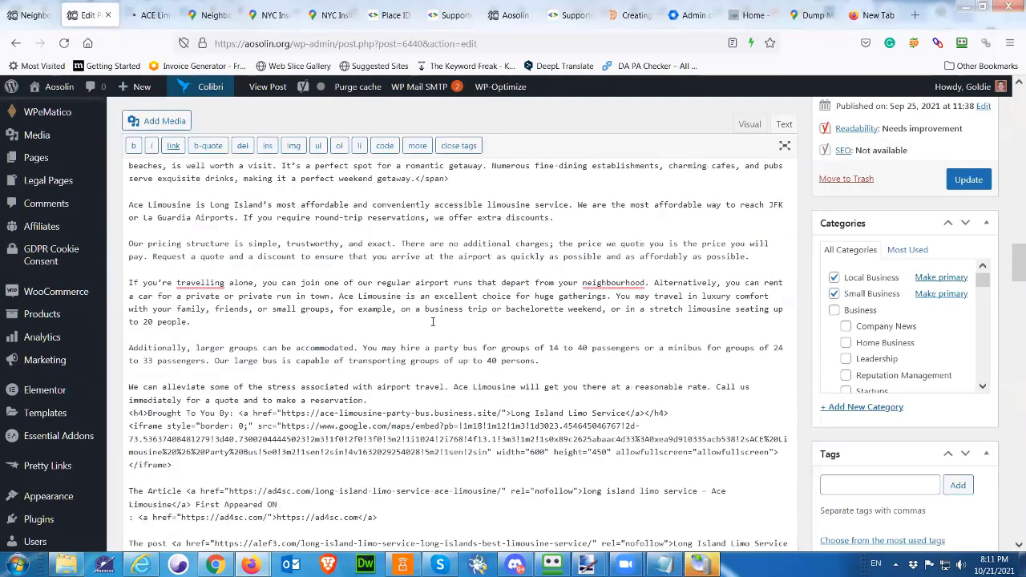
{"action": "scroll", "coordinate": [432, 321], "scroll_direction": "down", "scroll_amount": 5}
{"action": "scroll", "coordinate": [436, 322], "scroll_direction": "down", "scroll_amount": 8}
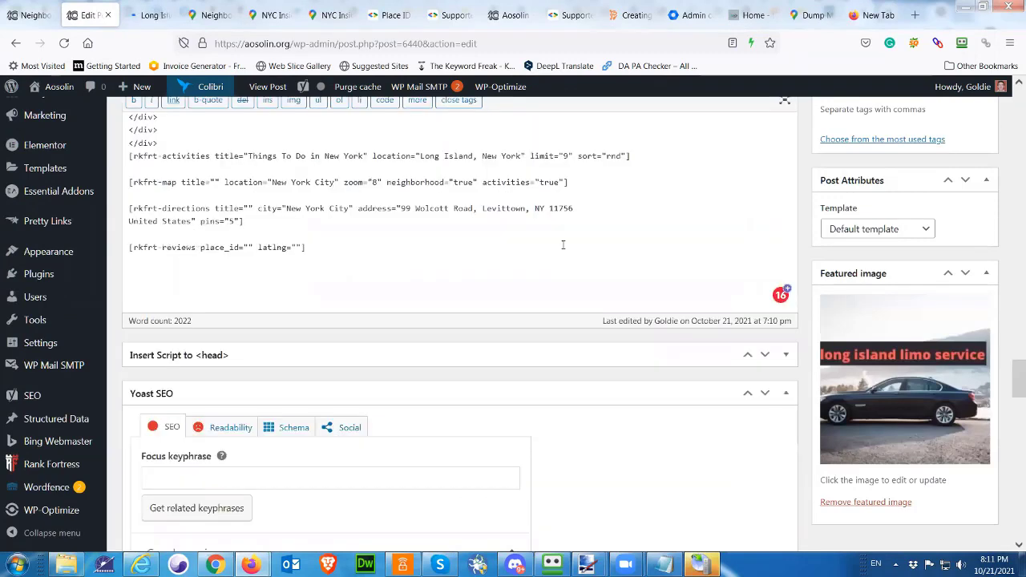
- Join 'United States' onto the address line right after ZIP code 11756
{"action": "left_click", "coordinate": [603, 203]}
{"action": "key", "text": "Delete"}
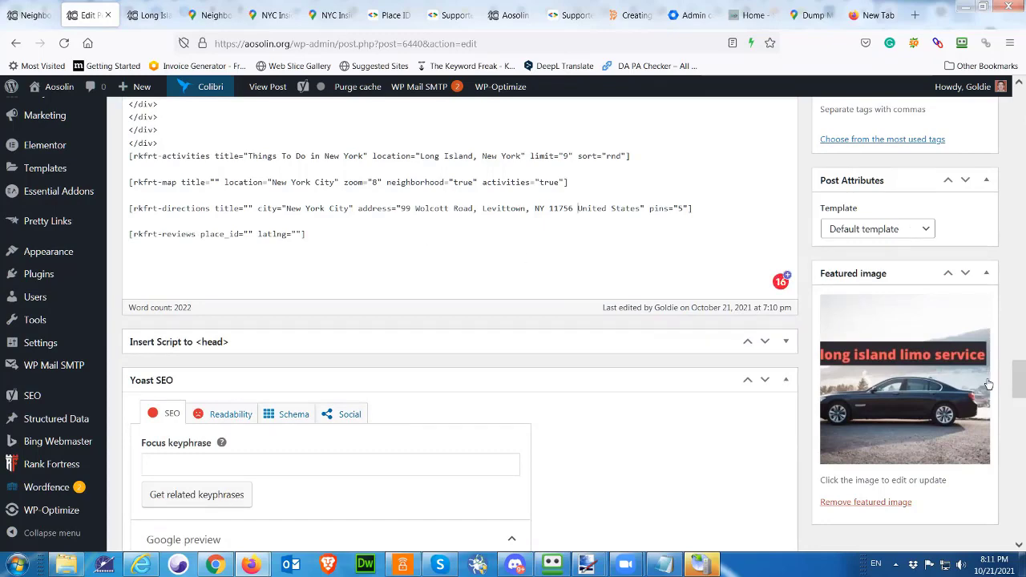
{"action": "scroll", "coordinate": [1012, 369], "scroll_direction": "up", "scroll_amount": 3}
{"action": "scroll", "coordinate": [973, 303], "scroll_direction": "up", "scroll_amount": 4}
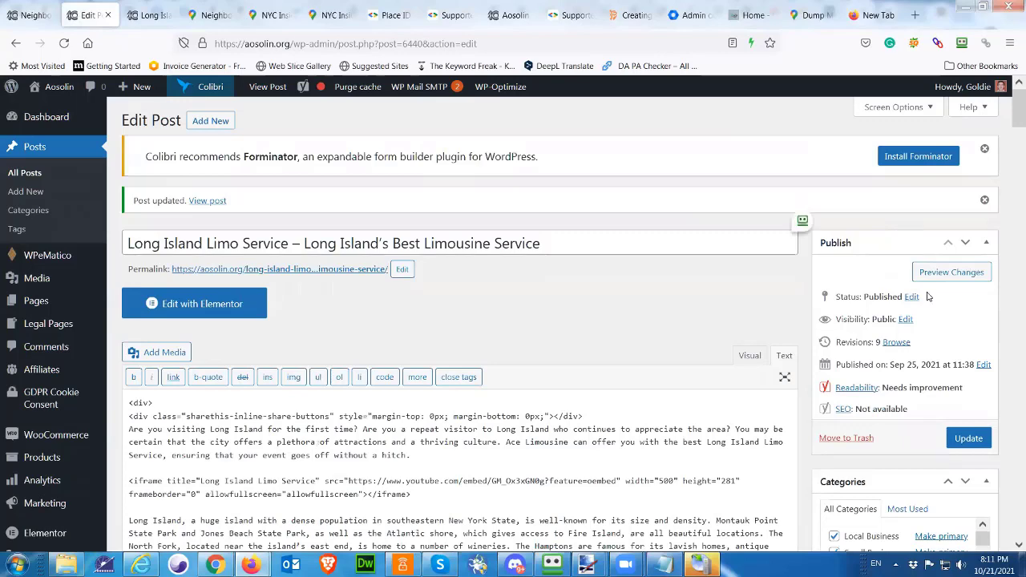
- Preview the updated post and zoom the directions map around markers A and B
{"action": "left_click", "coordinate": [948, 274]}
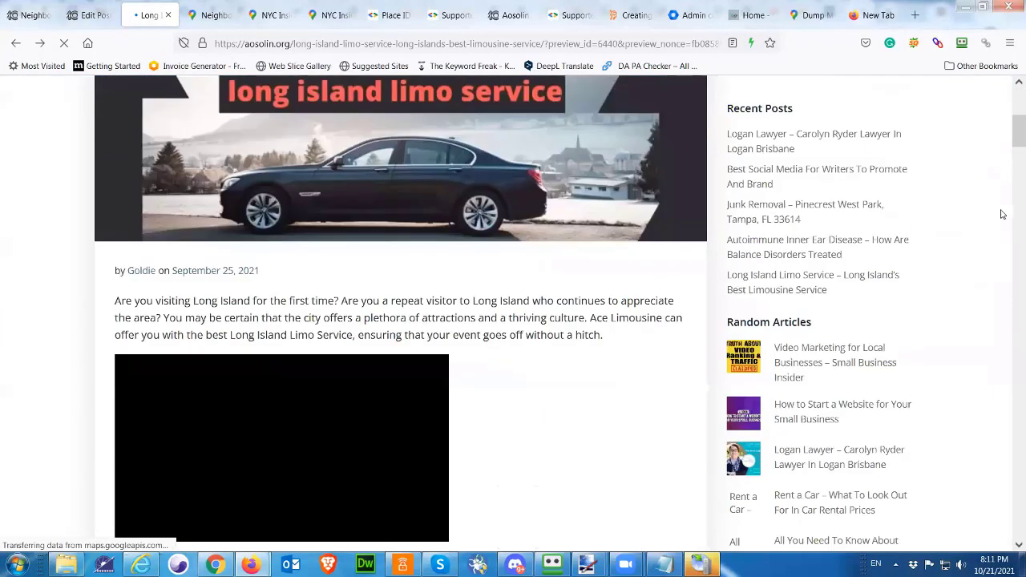
{"action": "left_click_drag", "start_coordinate": [1014, 130], "coordinate": [1010, 485]}
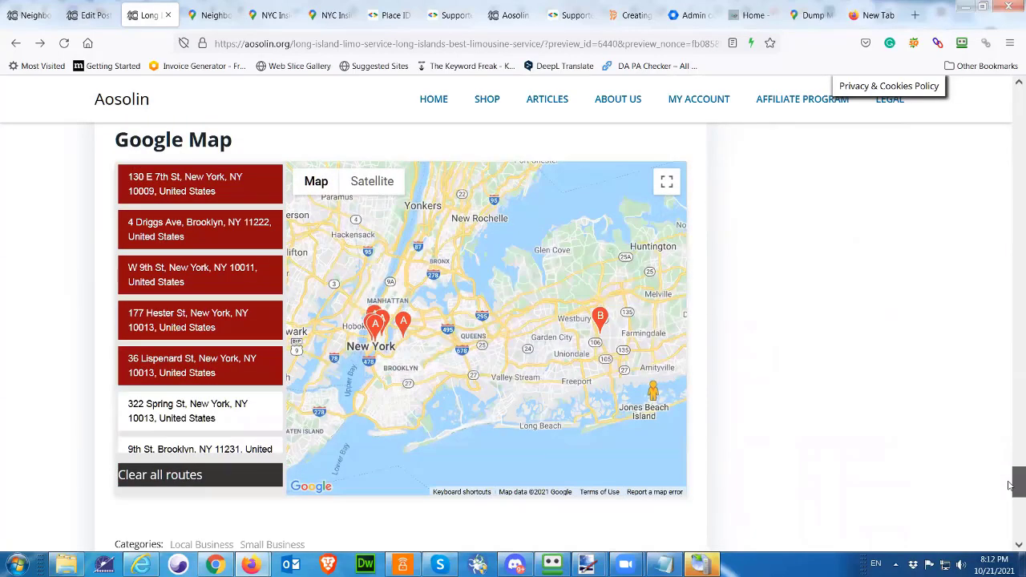
{"action": "scroll", "coordinate": [747, 416], "scroll_direction": "down", "scroll_amount": 2}
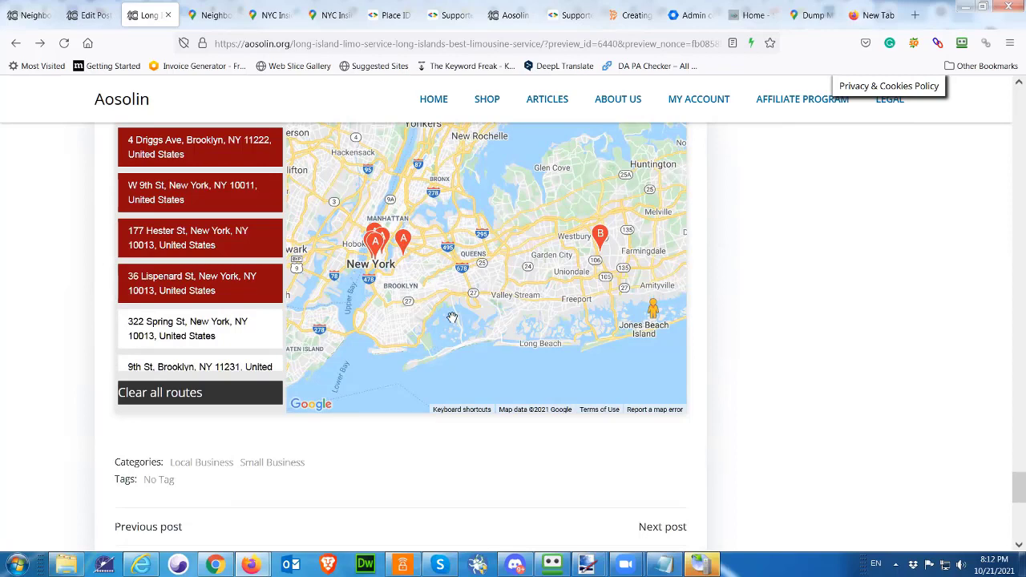
{"action": "scroll", "coordinate": [445, 319], "scroll_direction": "up", "scroll_amount": 2}
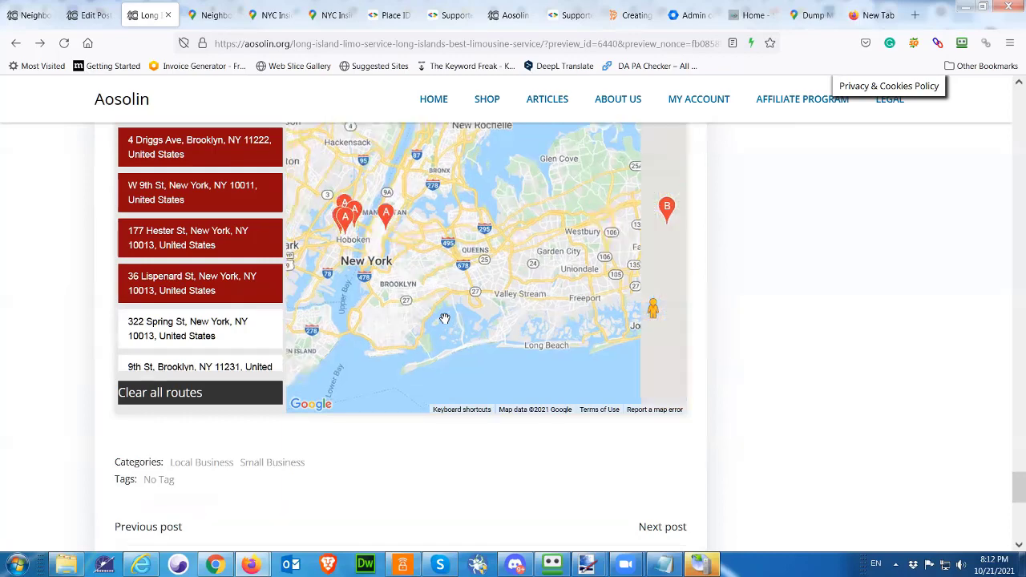
{"action": "scroll", "coordinate": [444, 318], "scroll_direction": "down", "scroll_amount": 3}
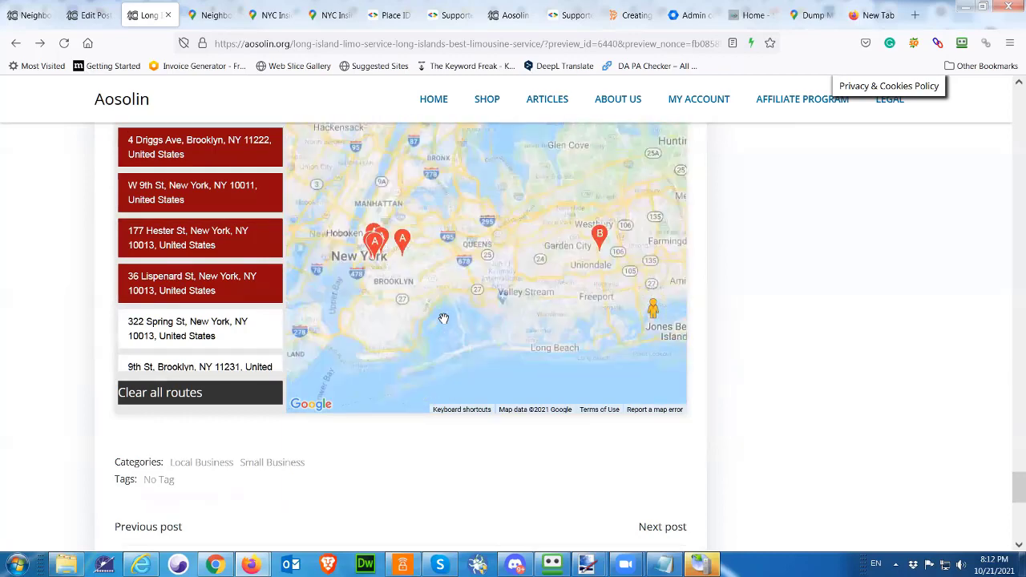
{"action": "scroll", "coordinate": [443, 318], "scroll_direction": "up", "scroll_amount": 2}
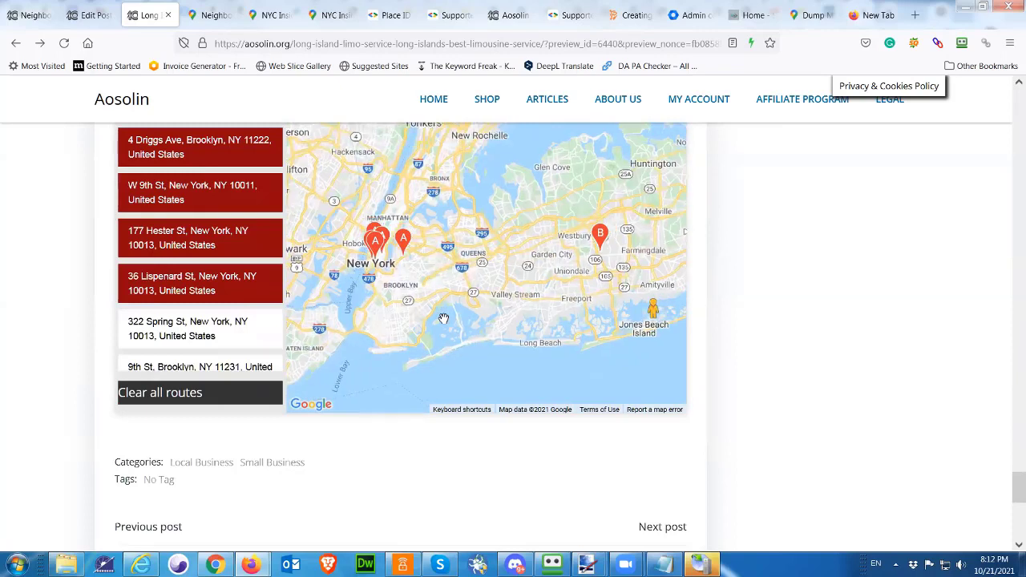
{"action": "left_click", "coordinate": [404, 240]}
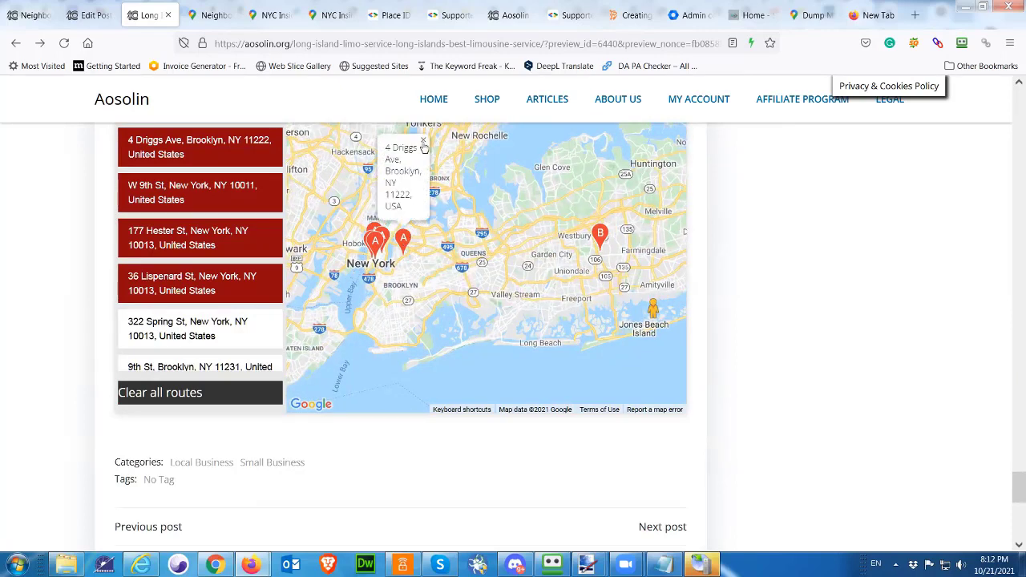
{"action": "left_click", "coordinate": [374, 240]}
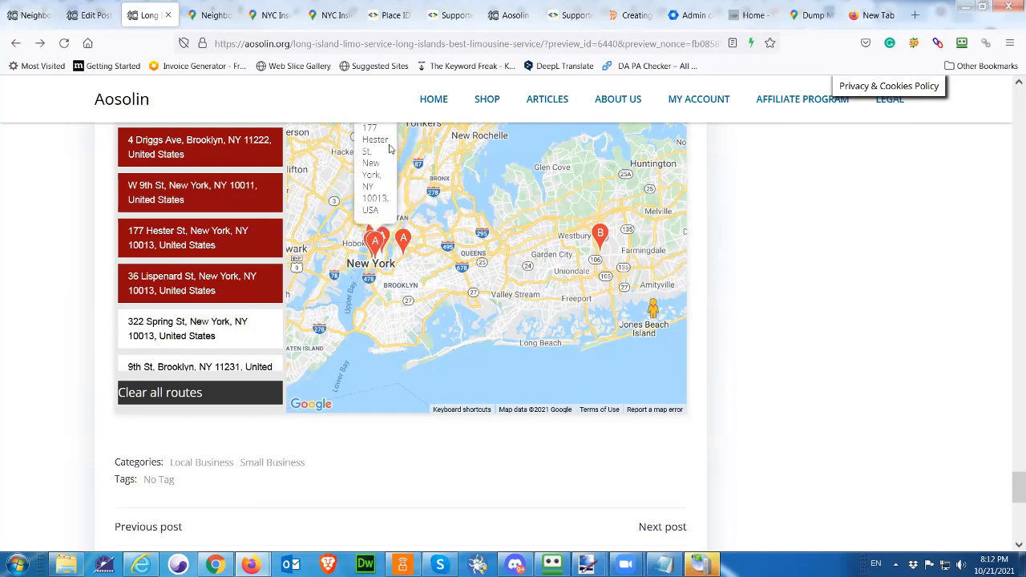
{"action": "scroll", "coordinate": [397, 247], "scroll_direction": "up", "scroll_amount": 1}
{"action": "scroll", "coordinate": [392, 197], "scroll_direction": "up", "scroll_amount": 1}
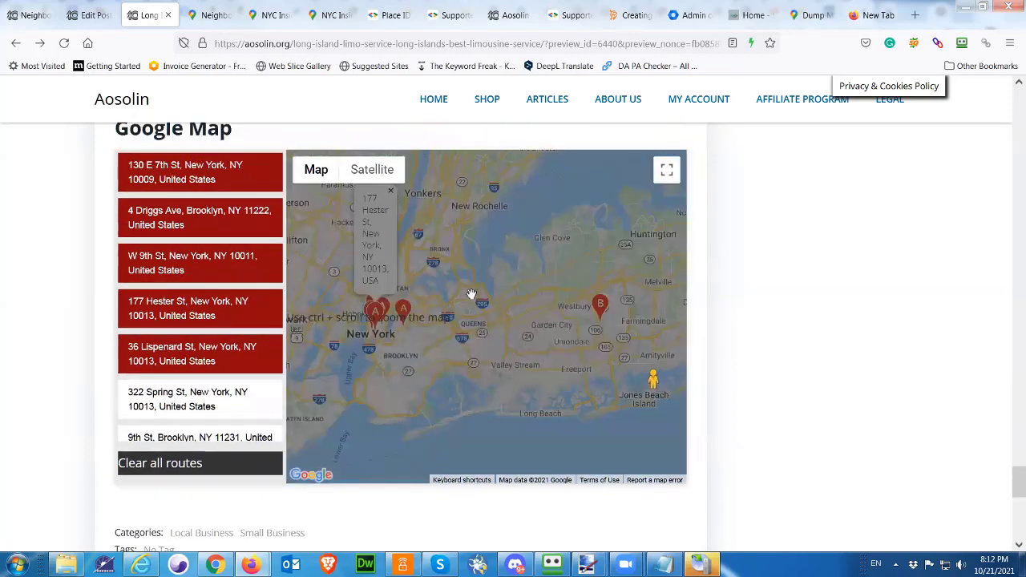
{"action": "left_click", "coordinate": [603, 311]}
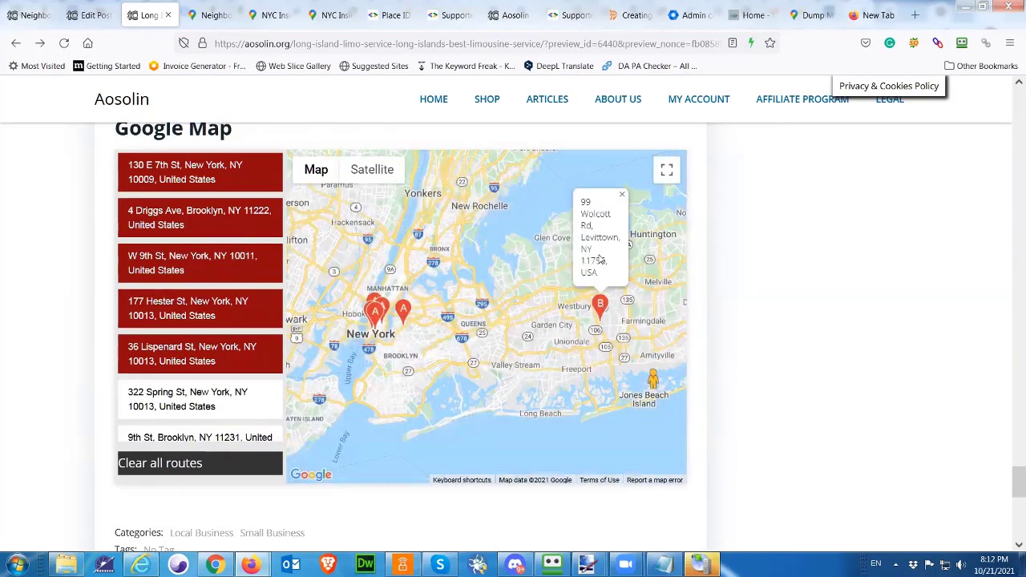
{"action": "left_click", "coordinate": [621, 195]}
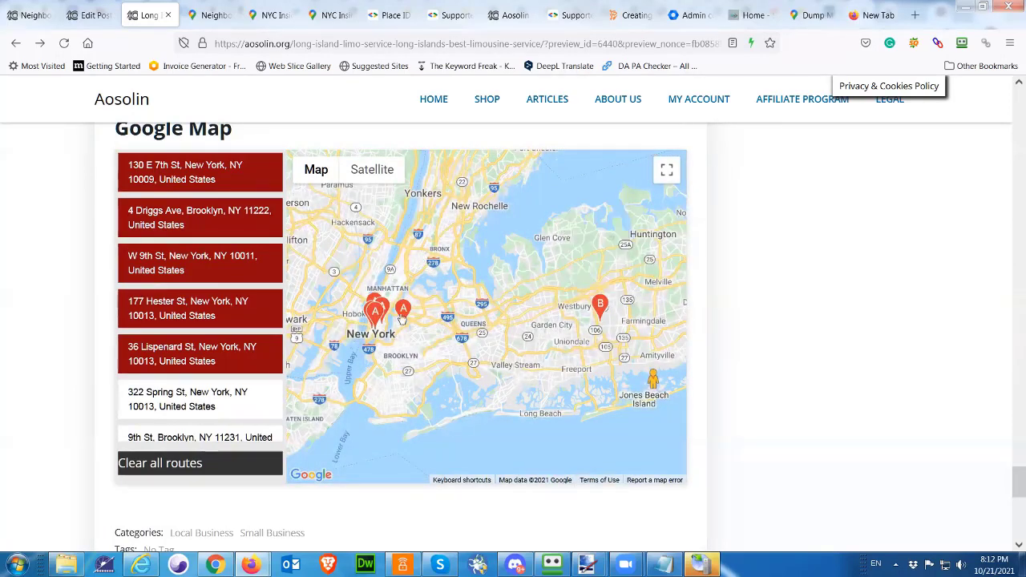
{"action": "scroll", "coordinate": [205, 373], "scroll_direction": "down", "scroll_amount": 5}
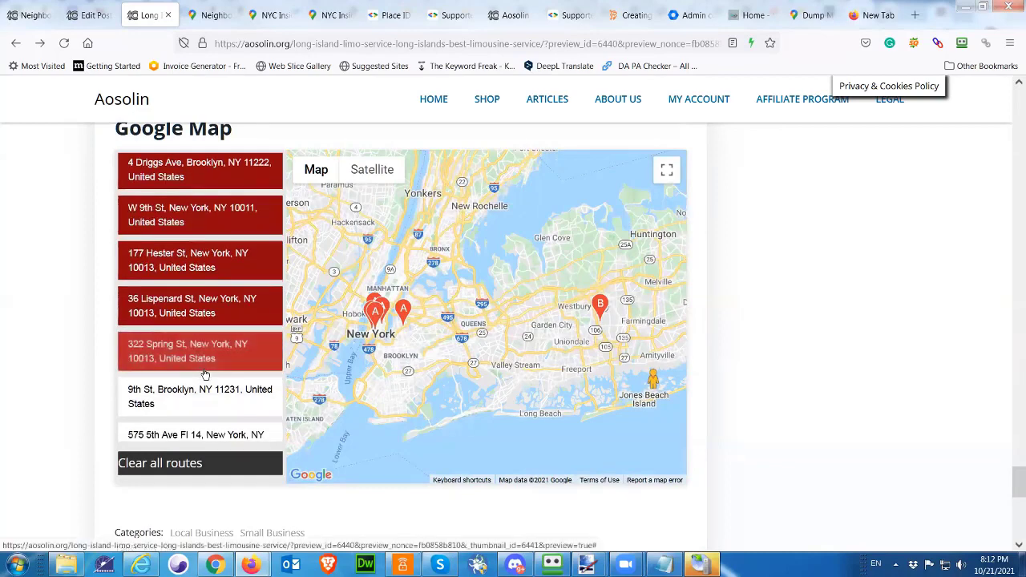
{"action": "scroll", "coordinate": [204, 372], "scroll_direction": "down", "scroll_amount": 6}
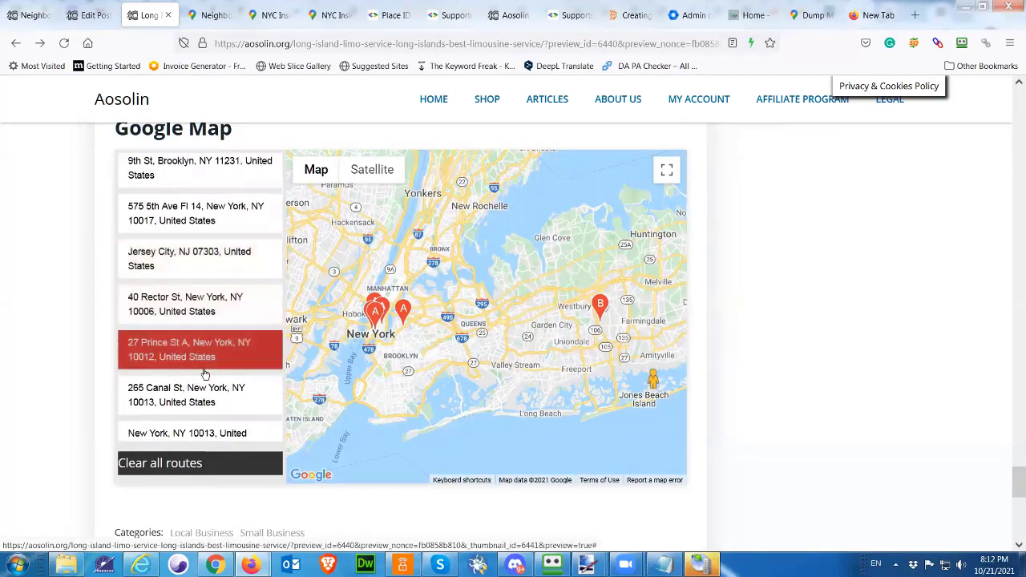
{"action": "scroll", "coordinate": [204, 372], "scroll_direction": "down", "scroll_amount": 8}
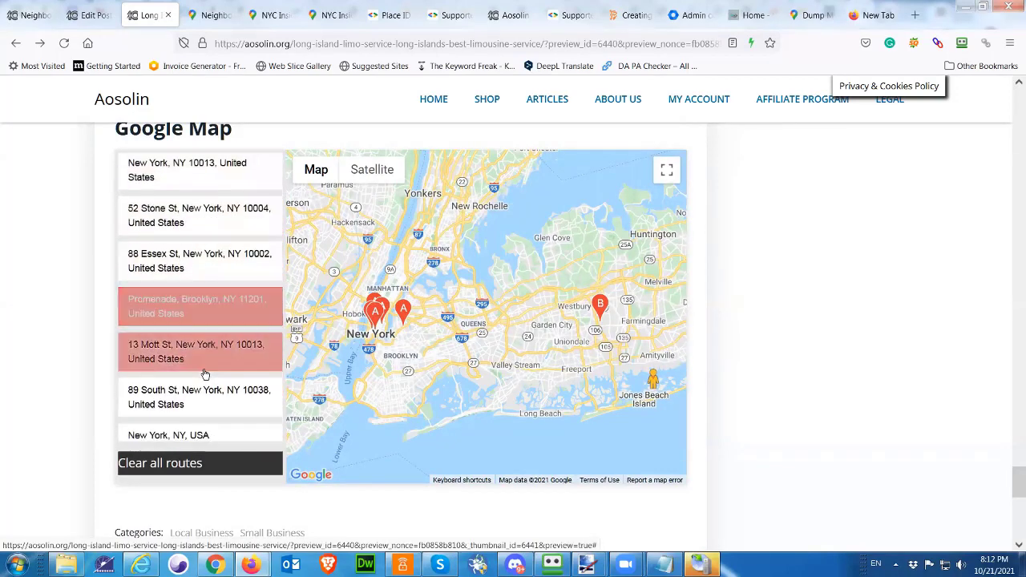
{"action": "scroll", "coordinate": [205, 372], "scroll_direction": "down", "scroll_amount": 1}
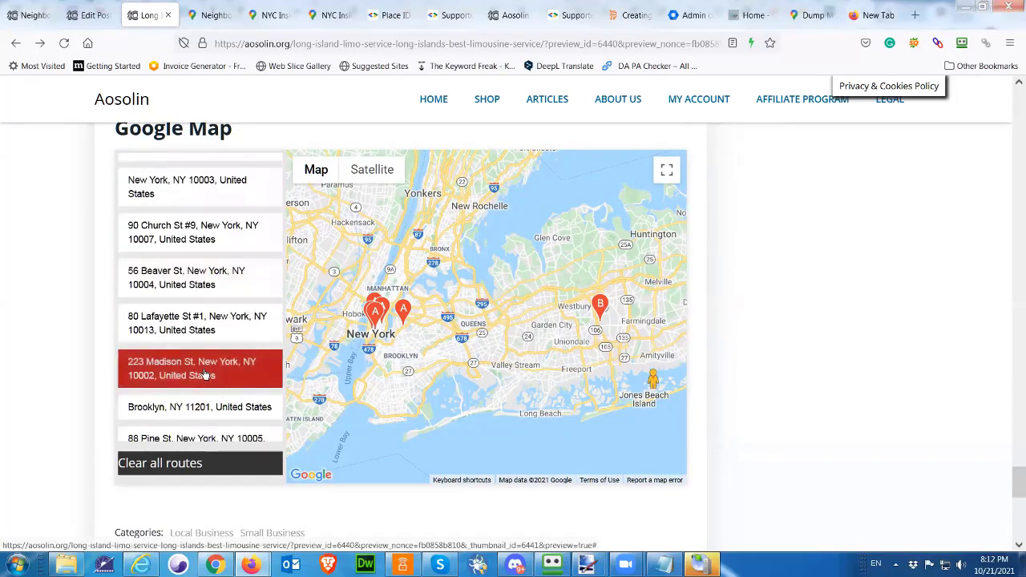
{"action": "scroll", "coordinate": [204, 372], "scroll_direction": "up", "scroll_amount": 20}
{"action": "scroll", "coordinate": [204, 373], "scroll_direction": "up", "scroll_amount": 5}
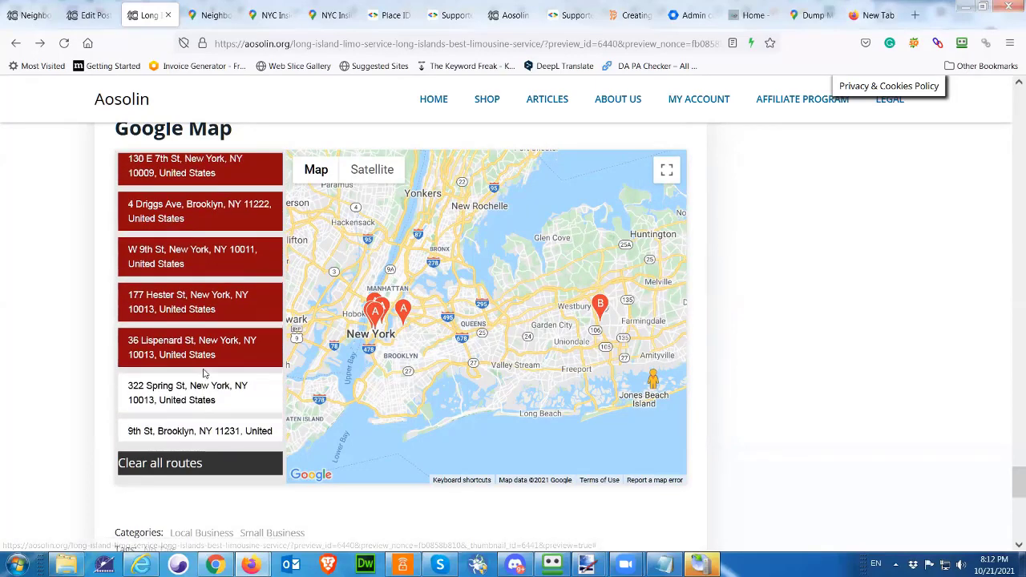
{"action": "scroll", "coordinate": [205, 373], "scroll_direction": "down", "scroll_amount": 4}
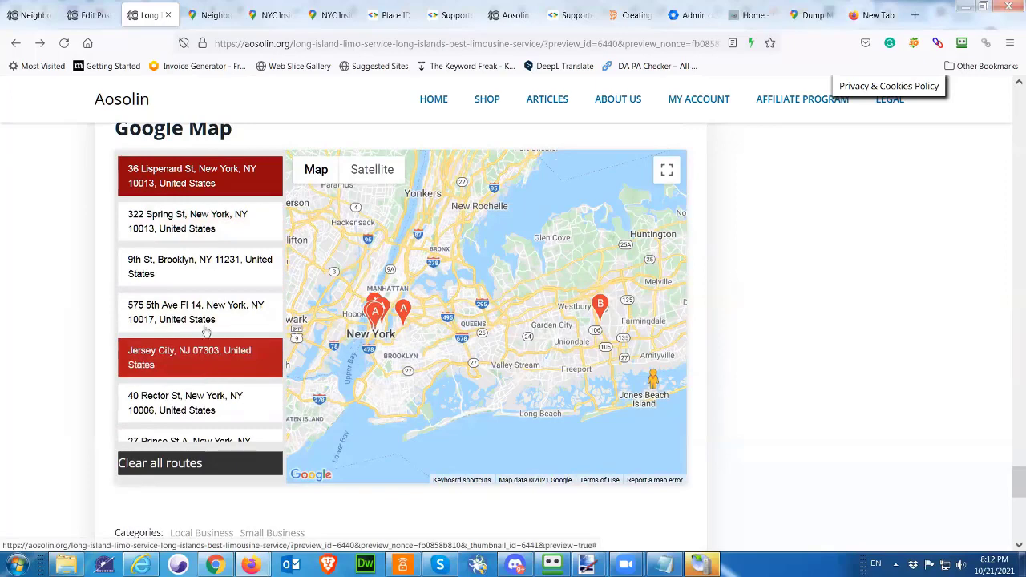
{"action": "left_click", "coordinate": [225, 230]}
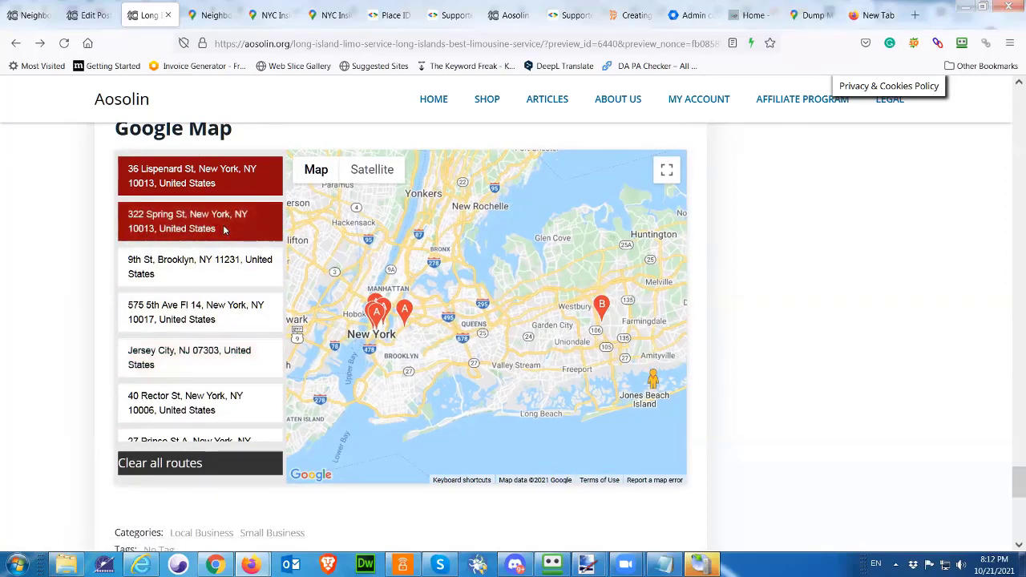
{"action": "left_click", "coordinate": [207, 266]}
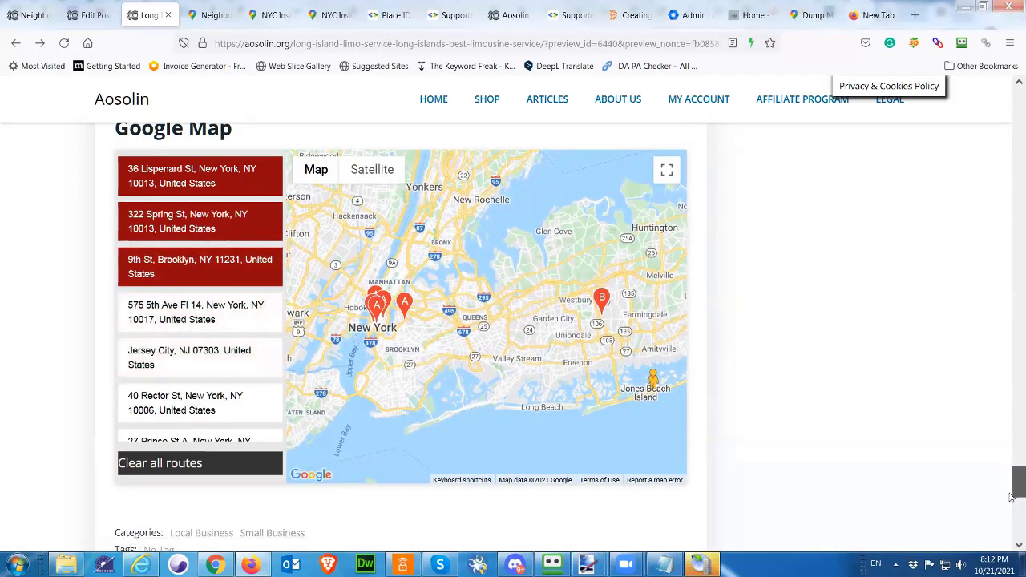
- Scroll through the rest of the preview and return to the post editor
{"action": "scroll", "coordinate": [1015, 485], "scroll_direction": "up", "scroll_amount": 2}
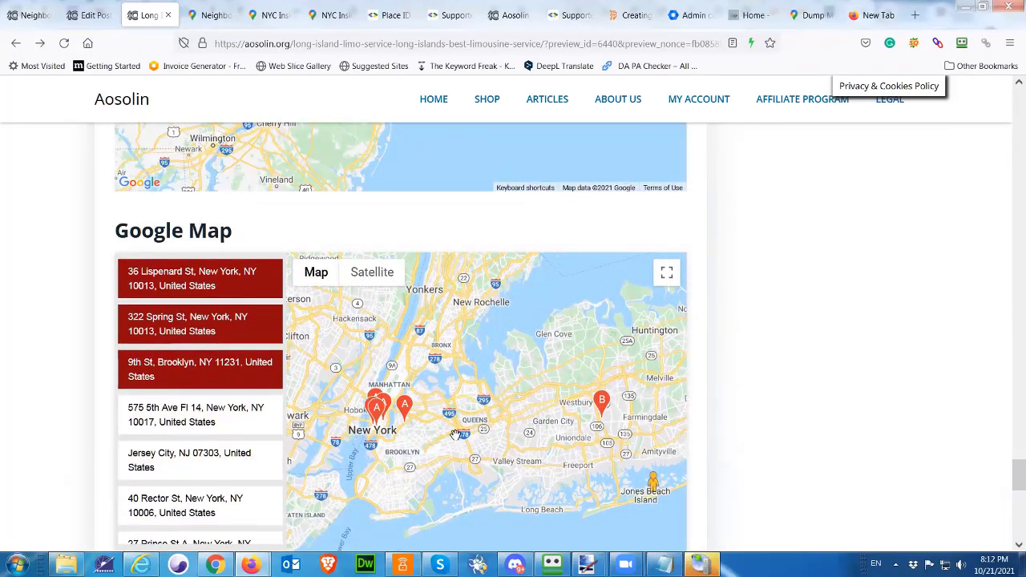
{"action": "scroll", "coordinate": [453, 435], "scroll_direction": "down", "scroll_amount": 1}
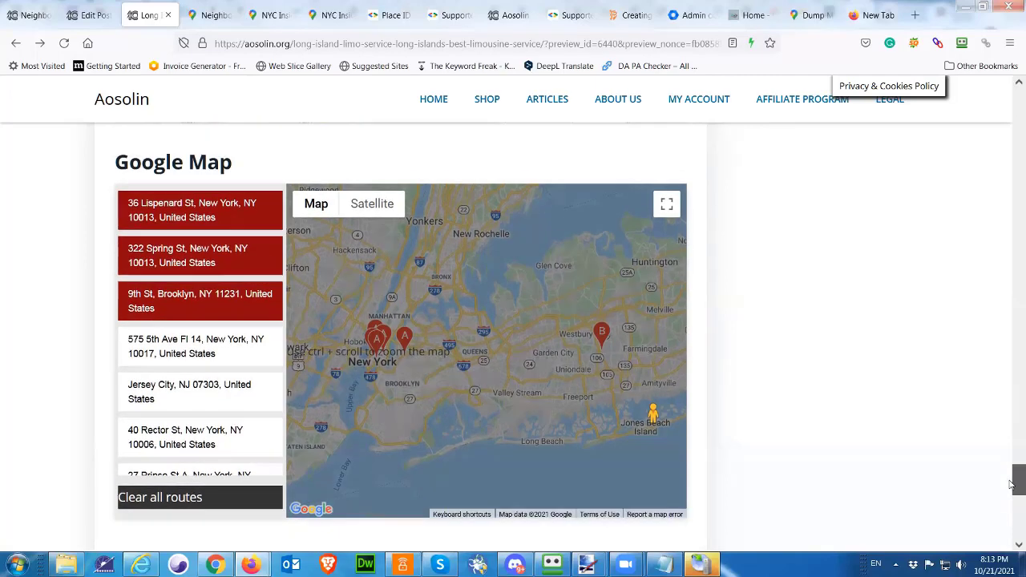
{"action": "scroll", "coordinate": [1013, 479], "scroll_direction": "down", "scroll_amount": 1}
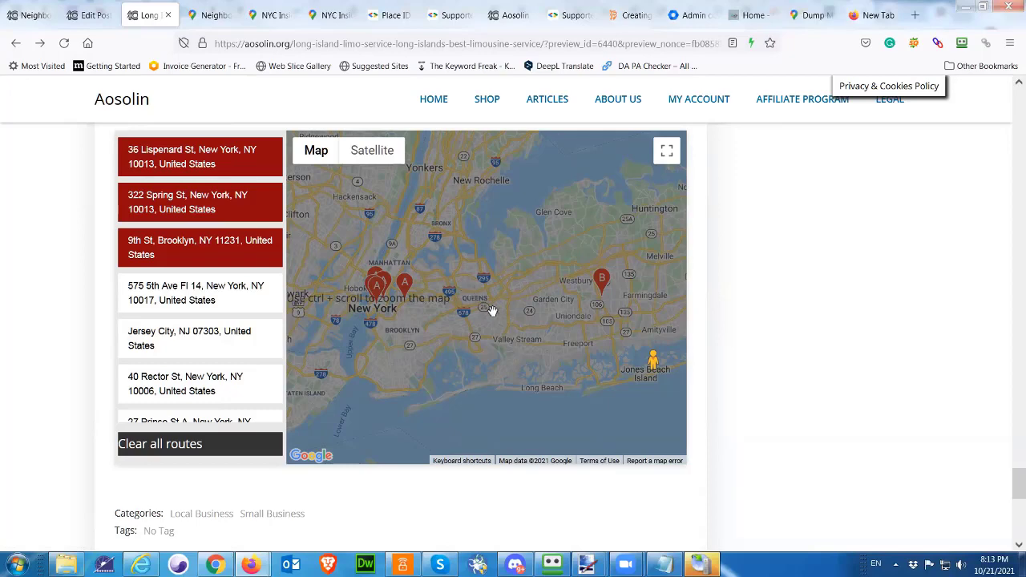
{"action": "left_click_drag", "start_coordinate": [1011, 495], "coordinate": [1011, 441]}
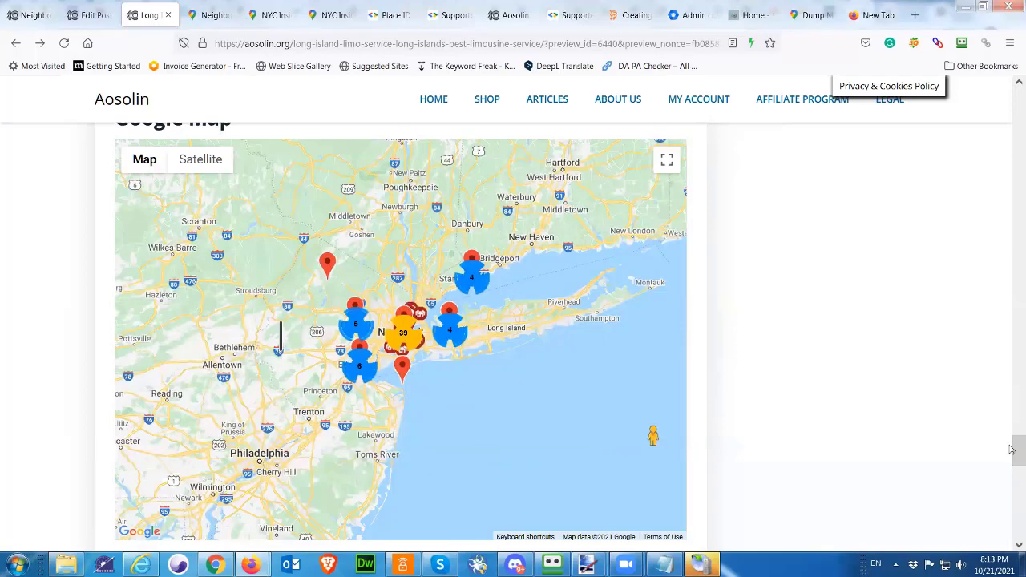
{"action": "left_click_drag", "start_coordinate": [1018, 449], "coordinate": [1018, 507]}
{"action": "scroll", "coordinate": [349, 281], "scroll_direction": "up", "scroll_amount": 3}
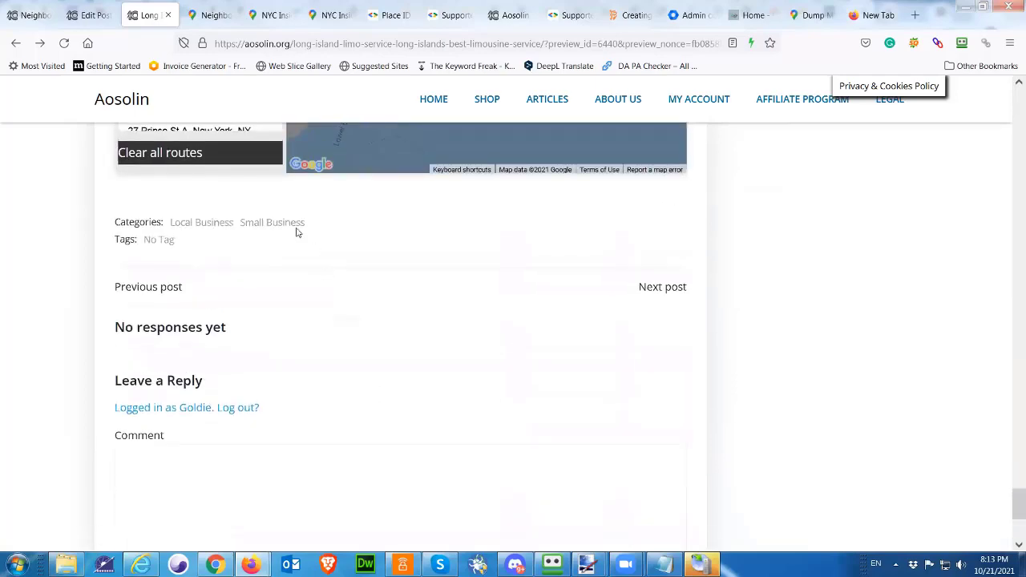
{"action": "scroll", "coordinate": [307, 277], "scroll_direction": "up", "scroll_amount": 3}
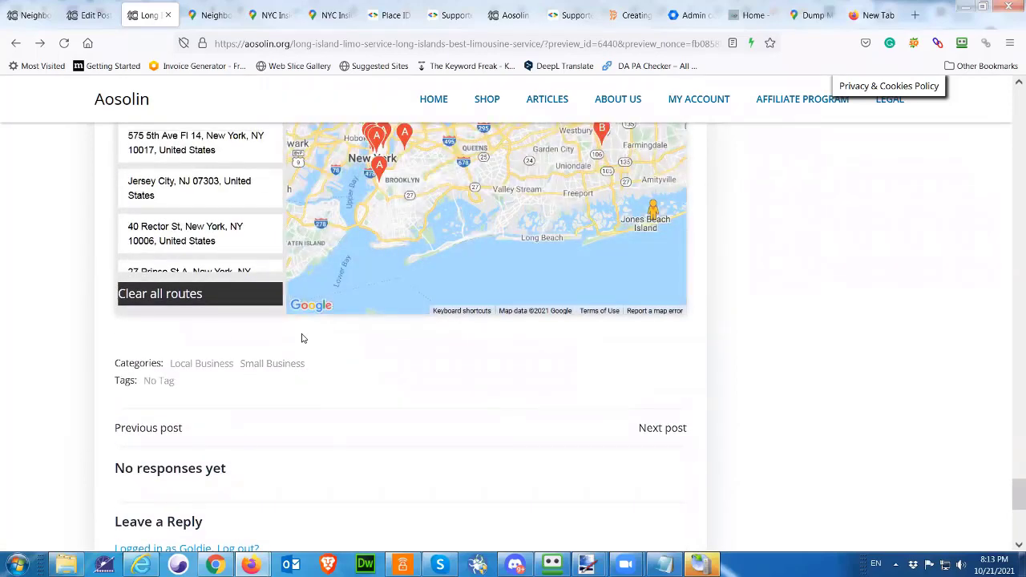
{"action": "left_click", "coordinate": [93, 14]}
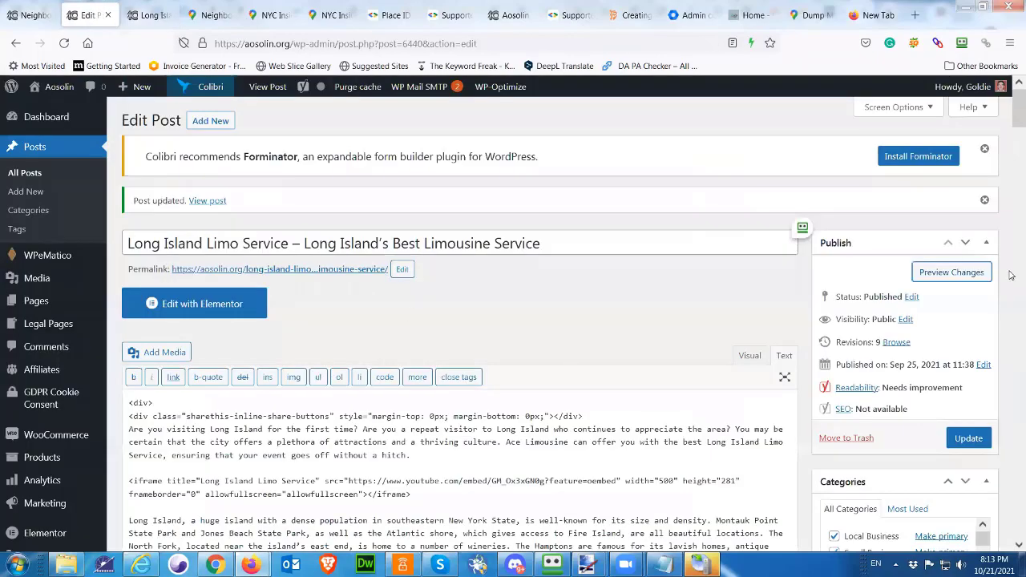
- Scroll to the closing rkfrt shortcodes, showing the reviews shortcode's empty place_id
{"action": "scroll", "coordinate": [1012, 152], "scroll_direction": "down", "scroll_amount": 5}
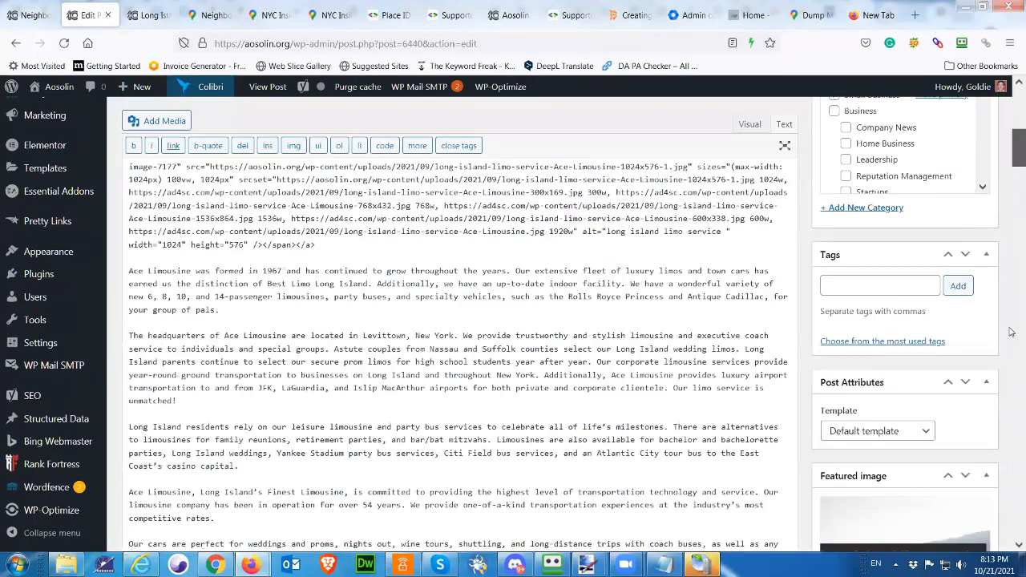
{"action": "left_click", "coordinate": [1013, 374]}
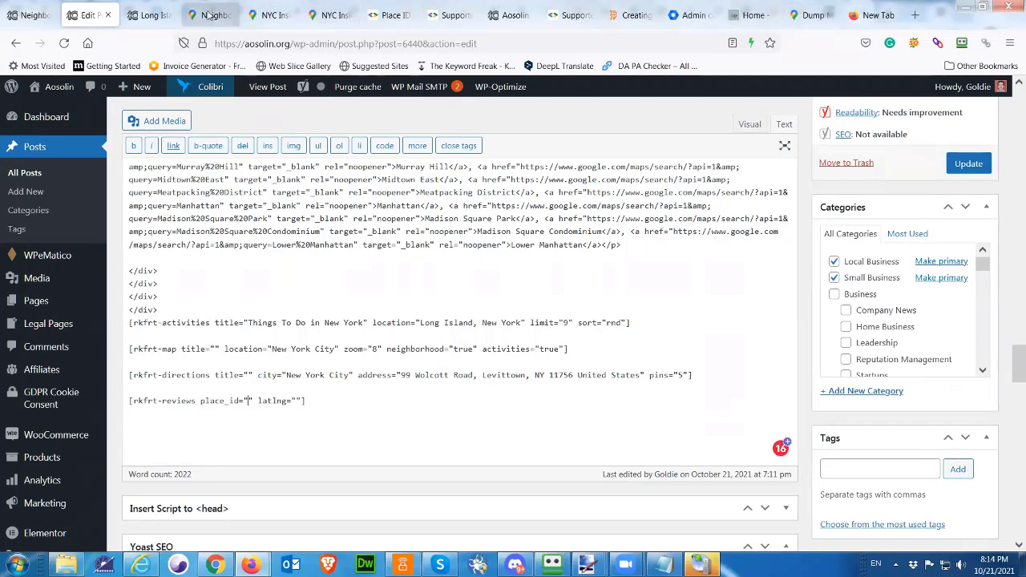
{"action": "mouse_move", "coordinate": [250, 565]}
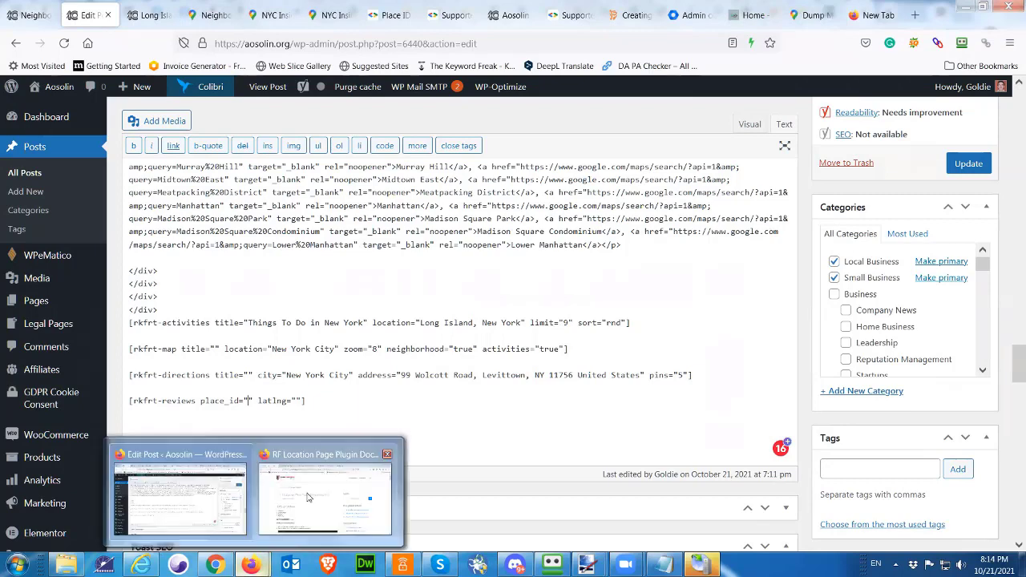
{"action": "left_click", "coordinate": [309, 492]}
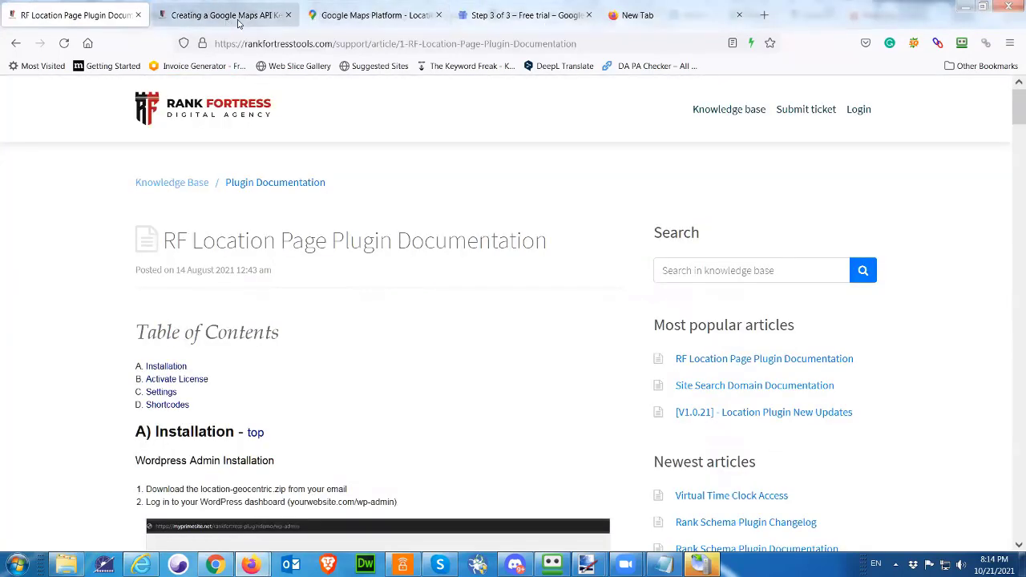
{"action": "left_click", "coordinate": [347, 18]}
{"action": "left_click", "coordinate": [234, 18]}
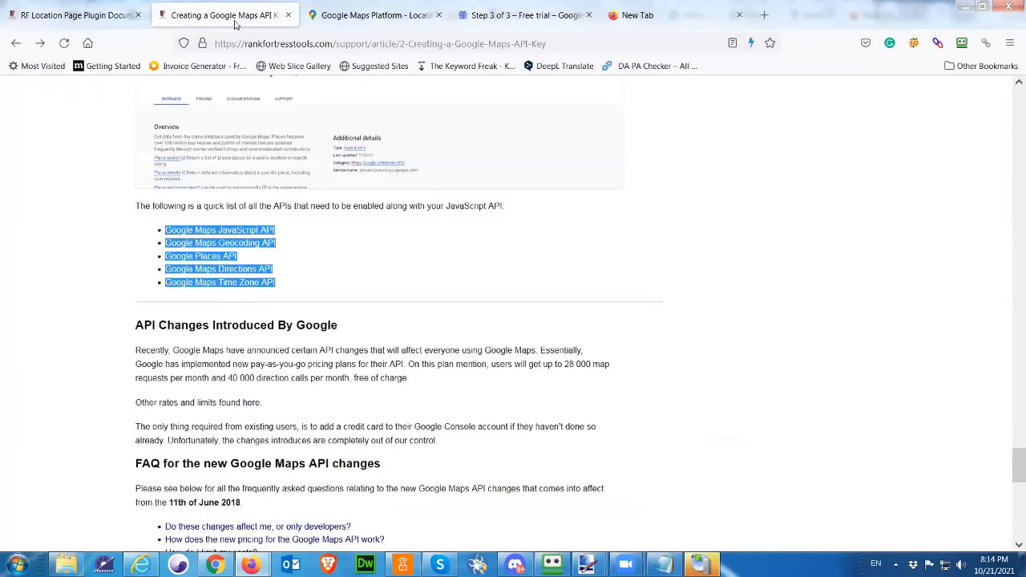
{"action": "mouse_move", "coordinate": [251, 565]}
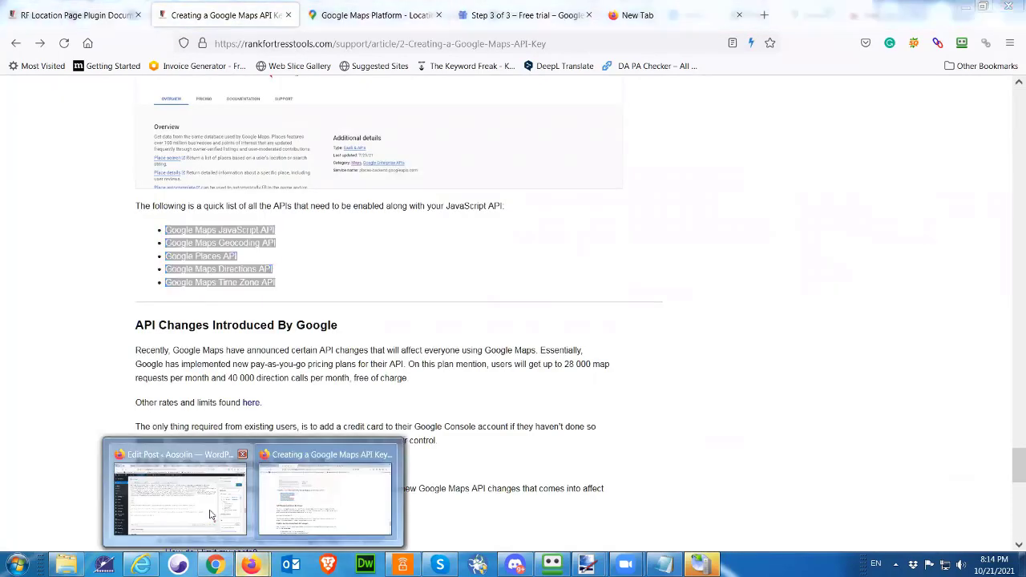
{"action": "left_click", "coordinate": [180, 493]}
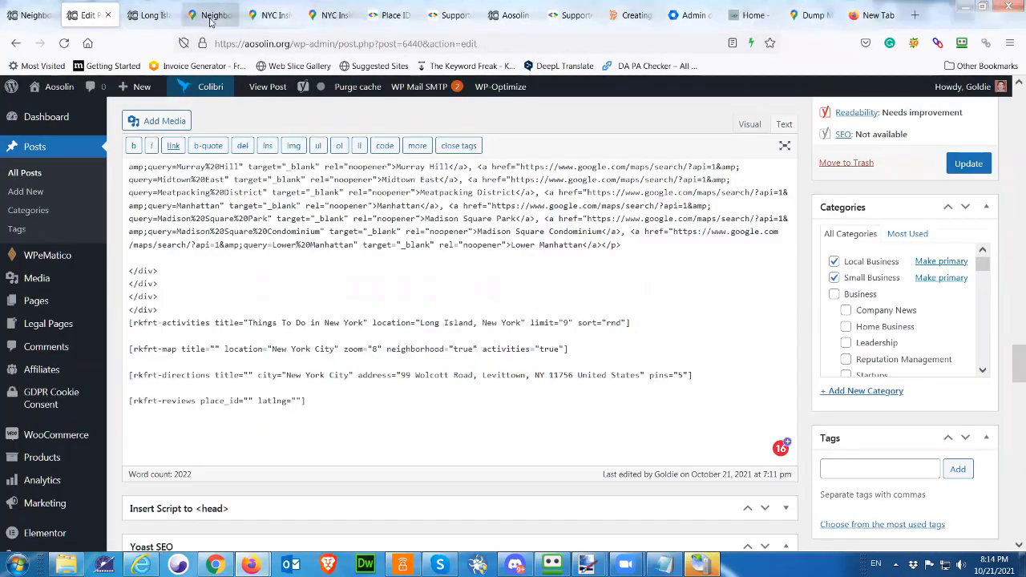
{"action": "left_click", "coordinate": [211, 18]}
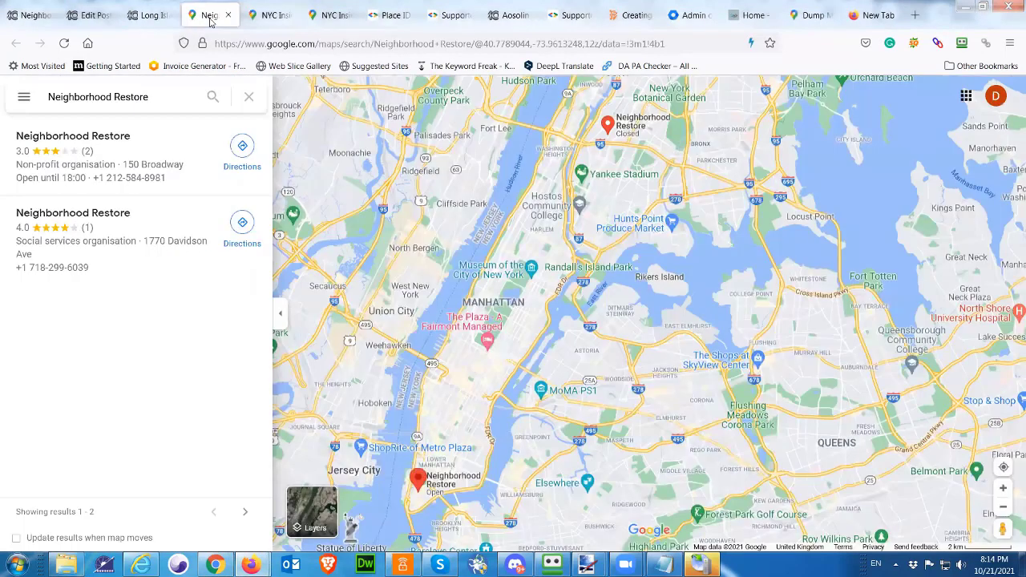
{"action": "left_click", "coordinate": [271, 19]}
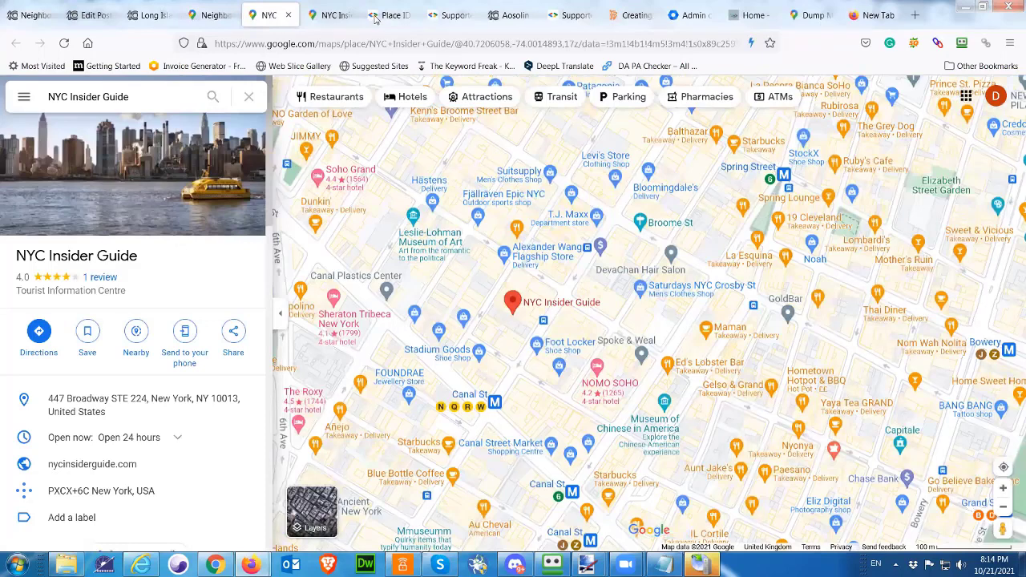
{"action": "left_click", "coordinate": [374, 19]}
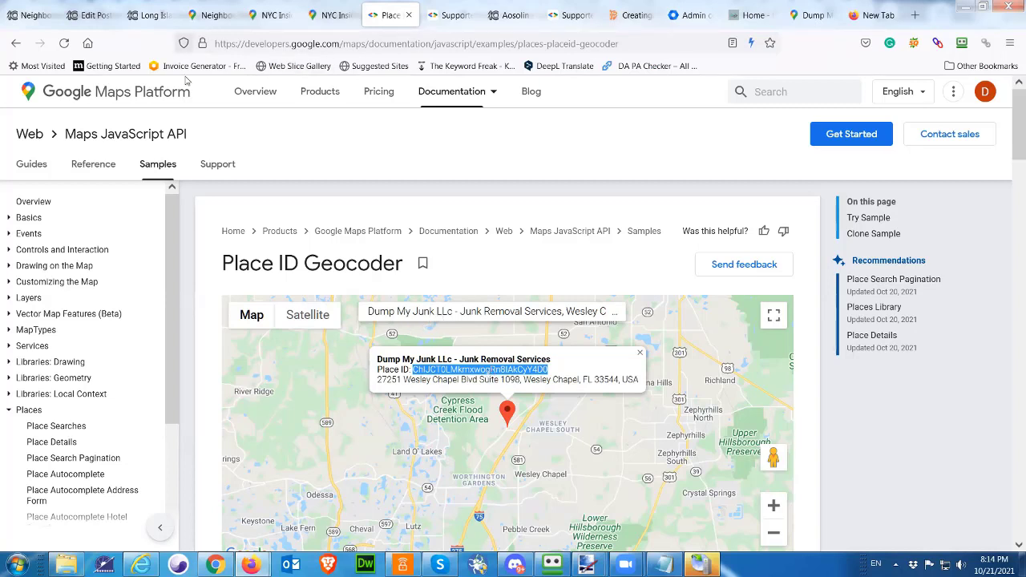
{"action": "left_click", "coordinate": [215, 564]}
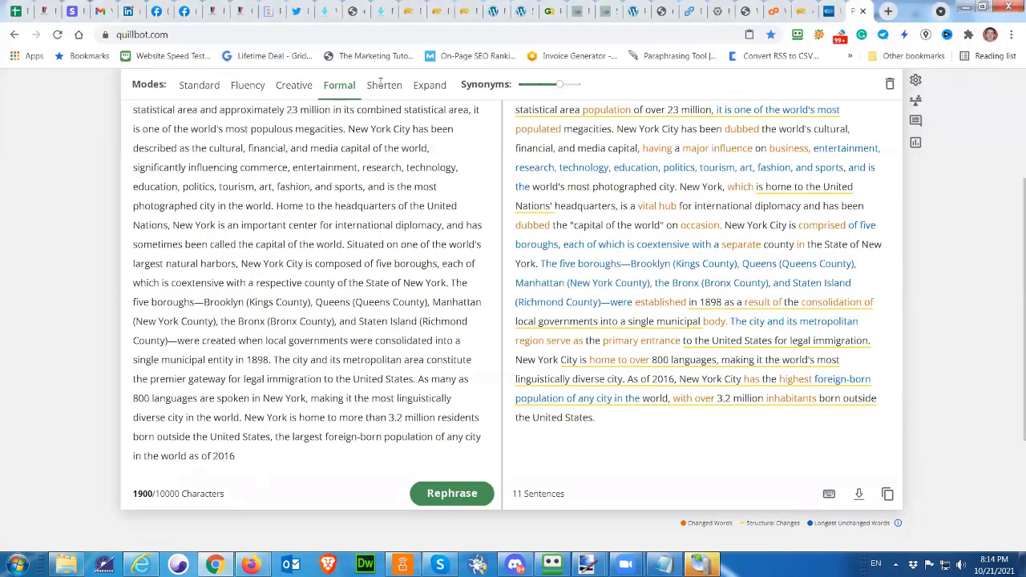
{"action": "mouse_move", "coordinate": [251, 565]}
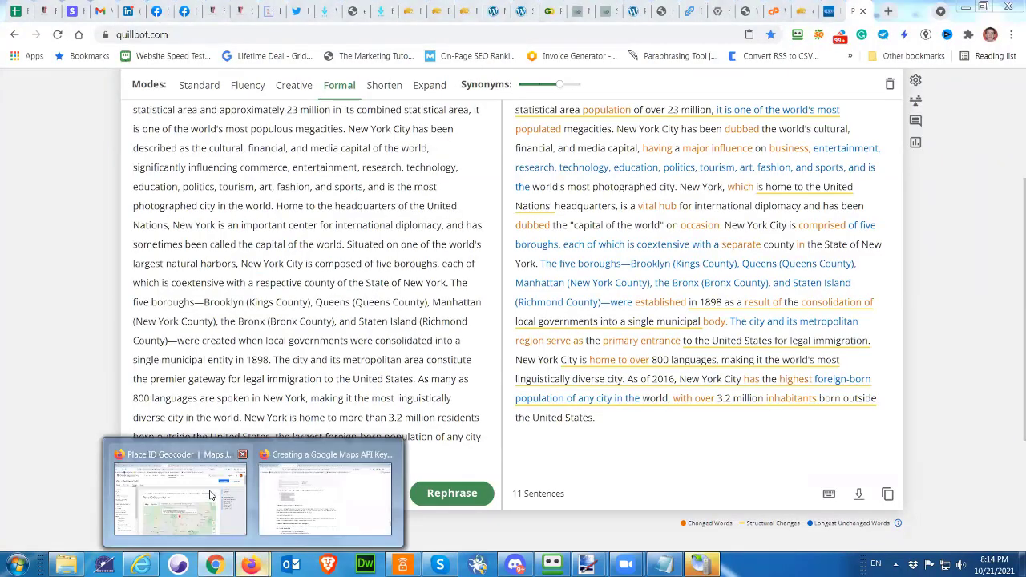
{"action": "left_click", "coordinate": [164, 490]}
{"action": "left_click", "coordinate": [90, 14]}
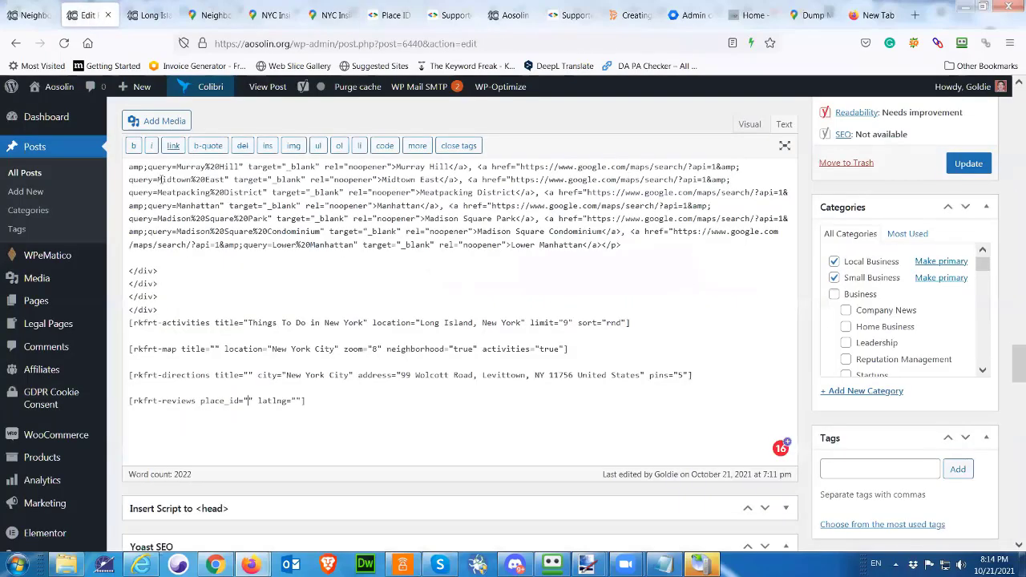
- Clear the old text from the Place ID Geocoder's location search box
{"action": "scroll", "coordinate": [293, 321], "scroll_direction": "up", "scroll_amount": 3}
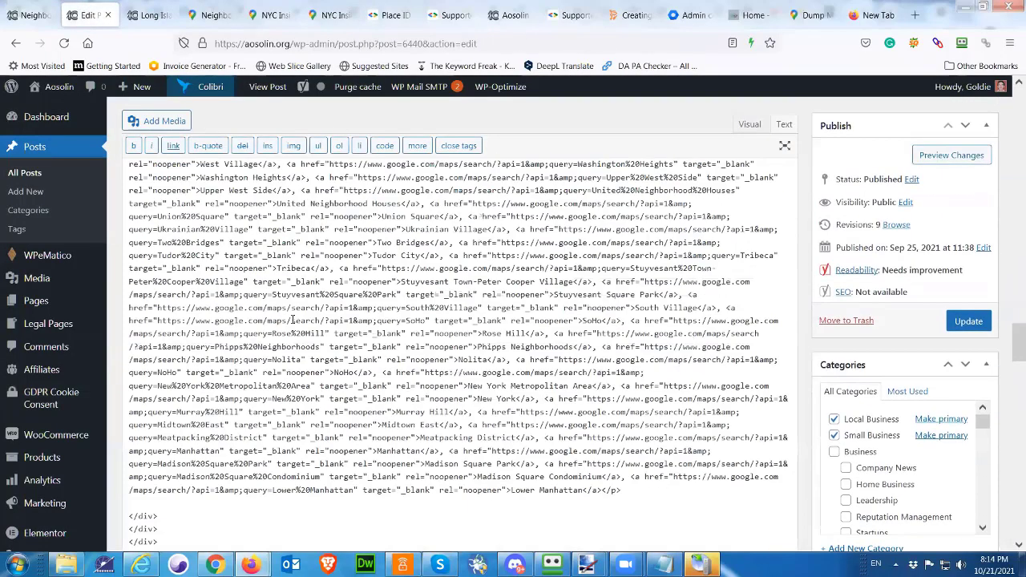
{"action": "scroll", "coordinate": [292, 320], "scroll_direction": "up", "scroll_amount": 1}
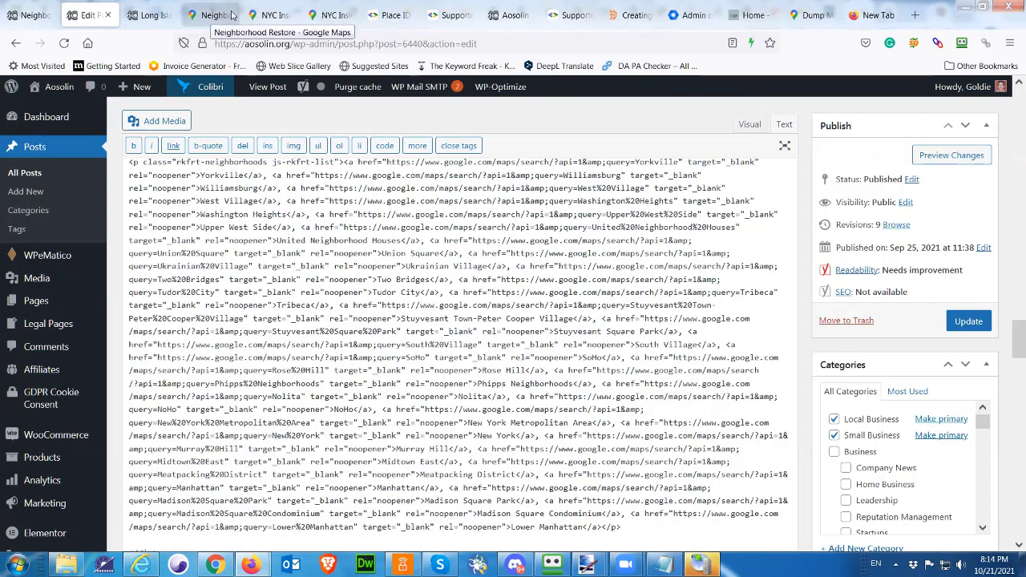
{"action": "left_click", "coordinate": [381, 16]}
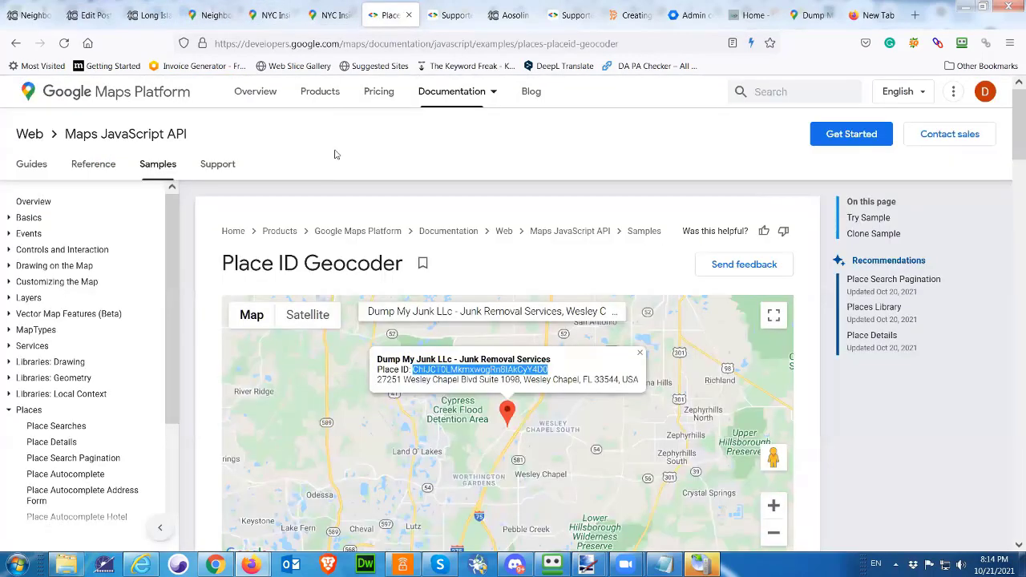
{"action": "left_click", "coordinate": [490, 311]}
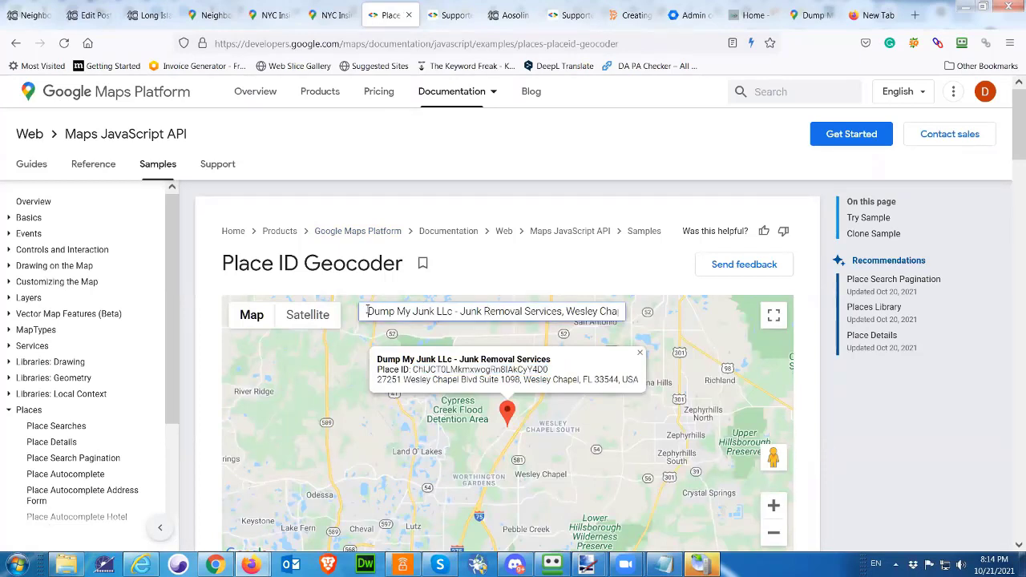
{"action": "left_click_drag", "start_coordinate": [367, 311], "coordinate": [596, 324]}
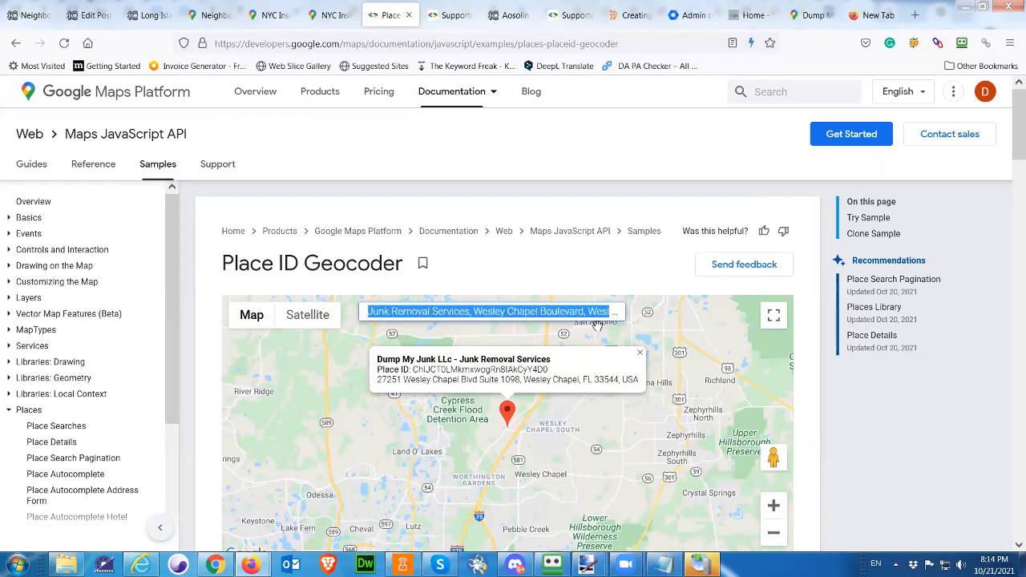
{"action": "key", "text": "Delete"}
{"action": "key", "text": "Delete"}
{"action": "key", "text": "Delete"}
{"action": "key", "text": "Delete"}
{"action": "key", "text": "Delete"}
{"action": "key", "text": "Delete"}
{"action": "key", "text": "Delete"}
{"action": "key", "text": "Delete"}
{"action": "key", "text": "Delete"}
{"action": "key", "text": "Delete"}
{"action": "key", "text": "Delete"}
{"action": "key", "text": "Delete"}
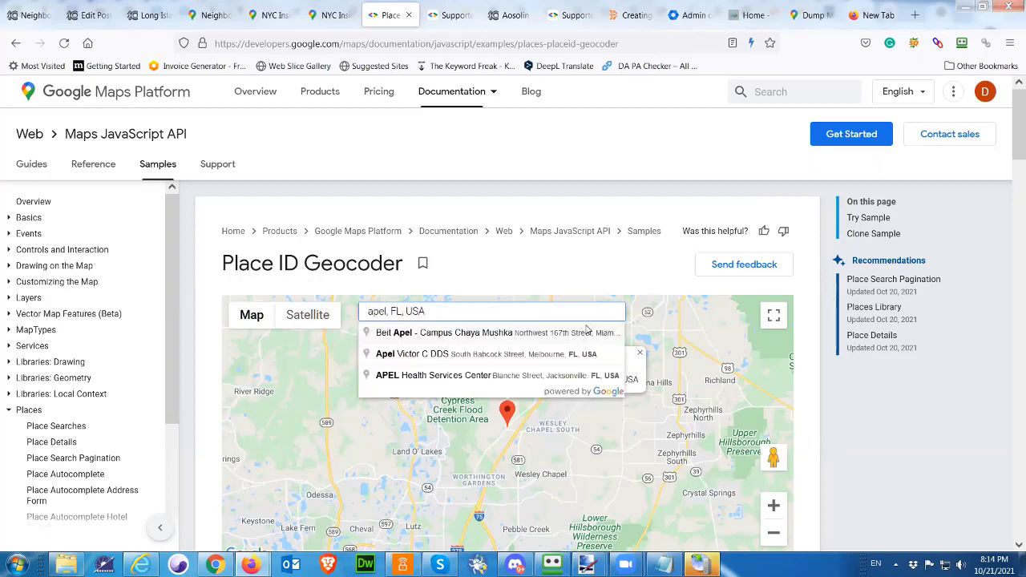
{"action": "key", "text": "Delete"}
{"action": "key", "text": "Delete"}
{"action": "key", "text": "Delete"}
{"action": "key", "text": "Delete"}
{"action": "key", "text": "Delete"}
{"action": "key", "text": "Delete"}
{"action": "key", "text": "Delete"}
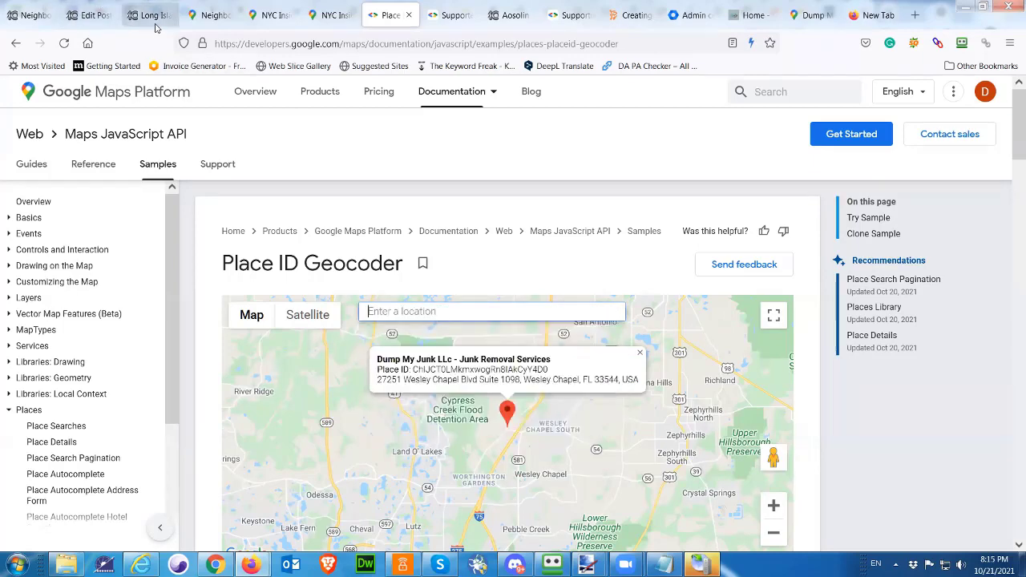
- Copy the business address from the directions shortcode in the post editor
{"action": "left_click", "coordinate": [81, 15]}
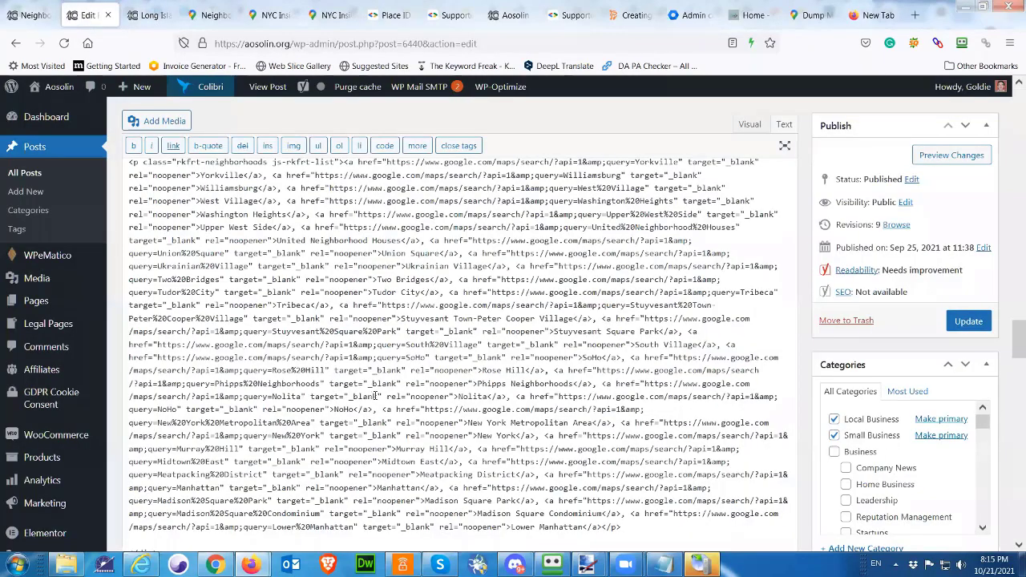
{"action": "scroll", "coordinate": [393, 361], "scroll_direction": "down", "scroll_amount": 5}
{"action": "scroll", "coordinate": [577, 359], "scroll_direction": "up", "scroll_amount": 3}
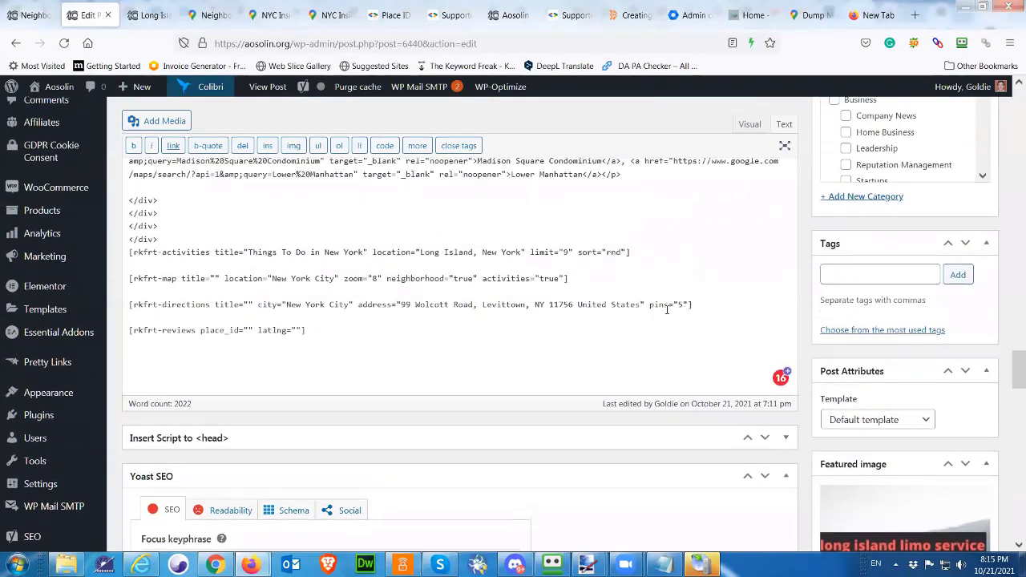
{"action": "left_click_drag", "start_coordinate": [630, 306], "coordinate": [409, 307]}
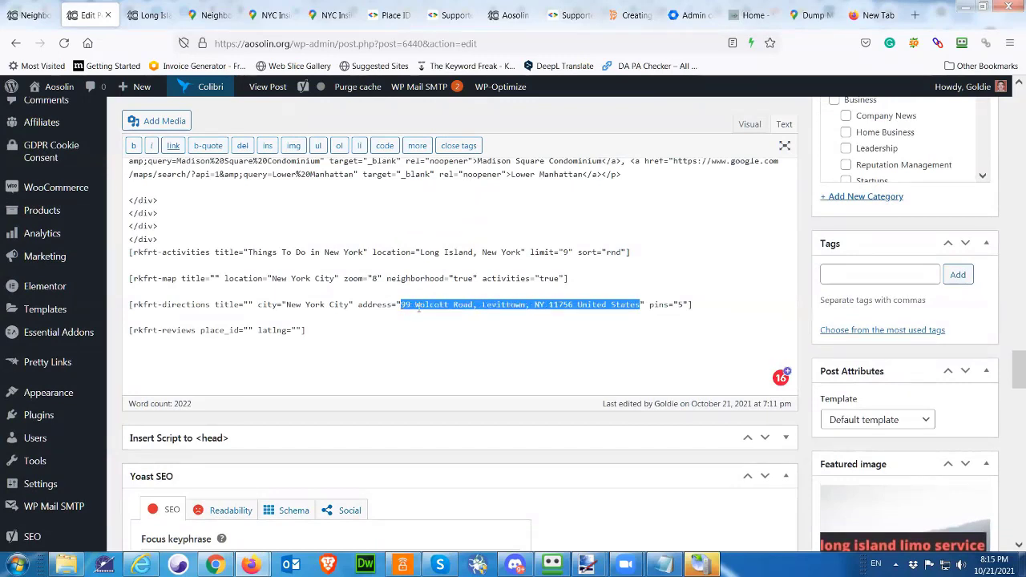
{"action": "right_click", "coordinate": [455, 306]}
{"action": "left_click", "coordinate": [492, 355]}
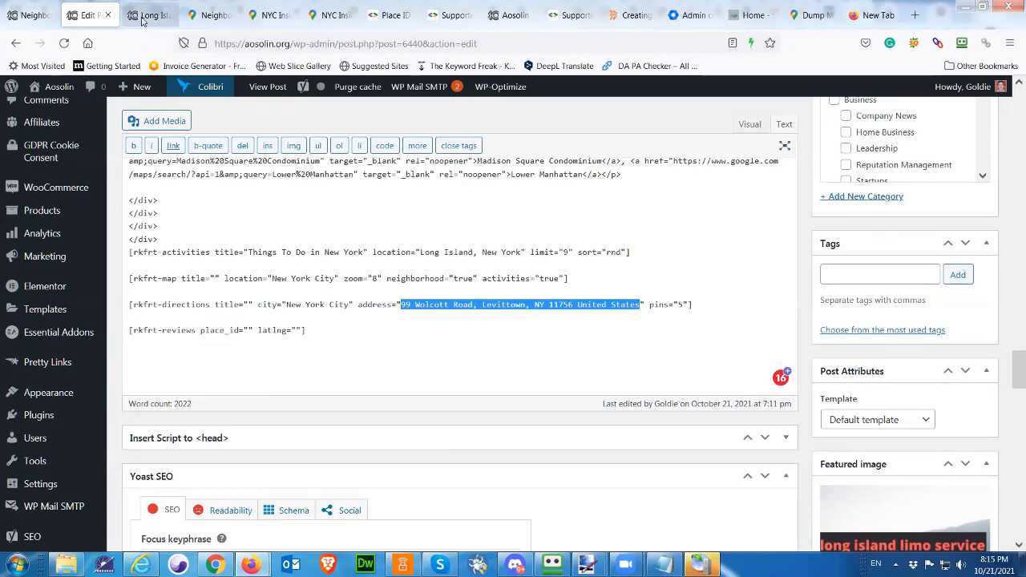
{"action": "left_click", "coordinate": [390, 16]}
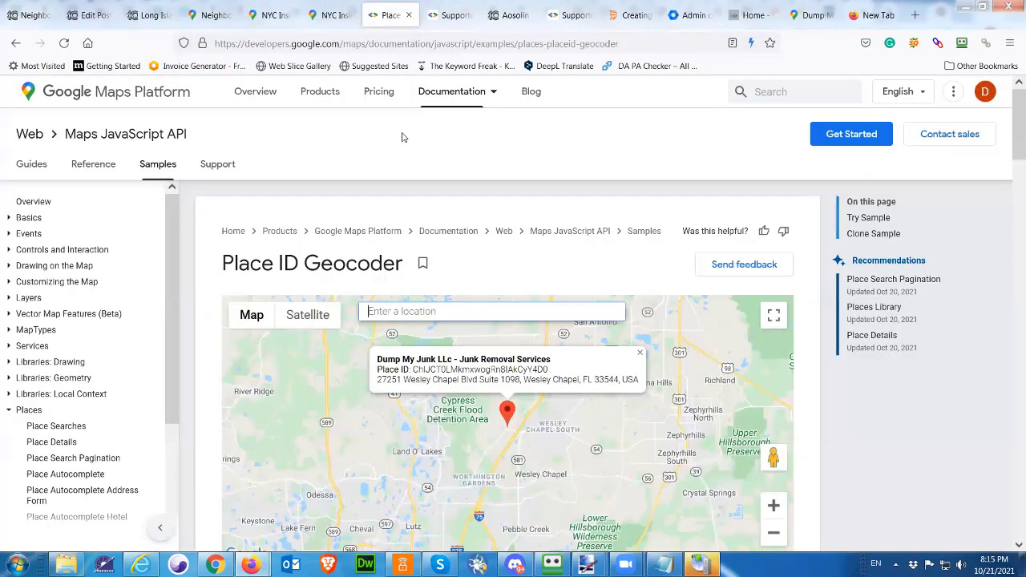
- Look up the pasted address in the geocoder and select its Place ID
{"action": "left_click", "coordinate": [404, 312]}
{"action": "right_click", "coordinate": [404, 312]}
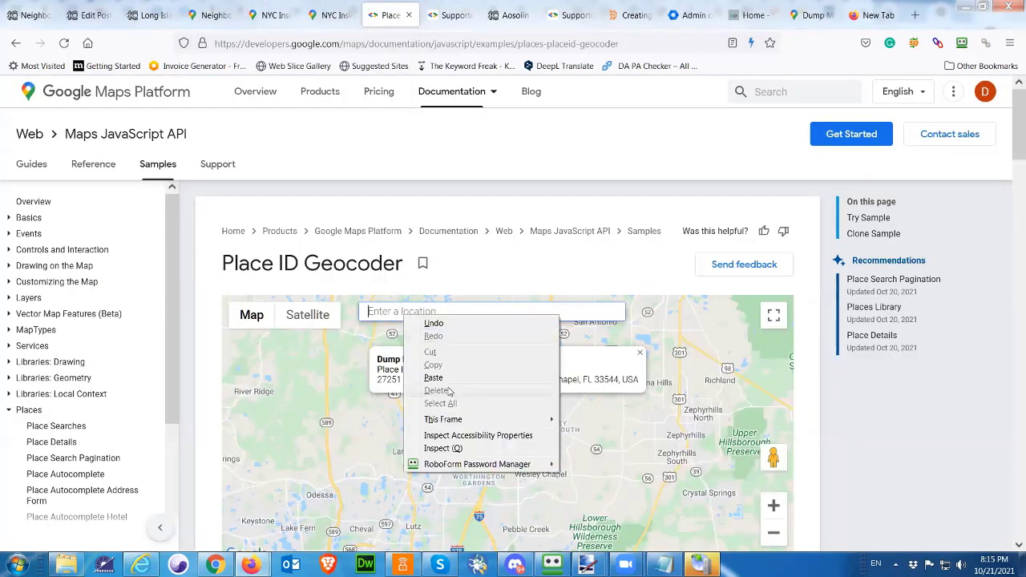
{"action": "left_click", "coordinate": [447, 387]}
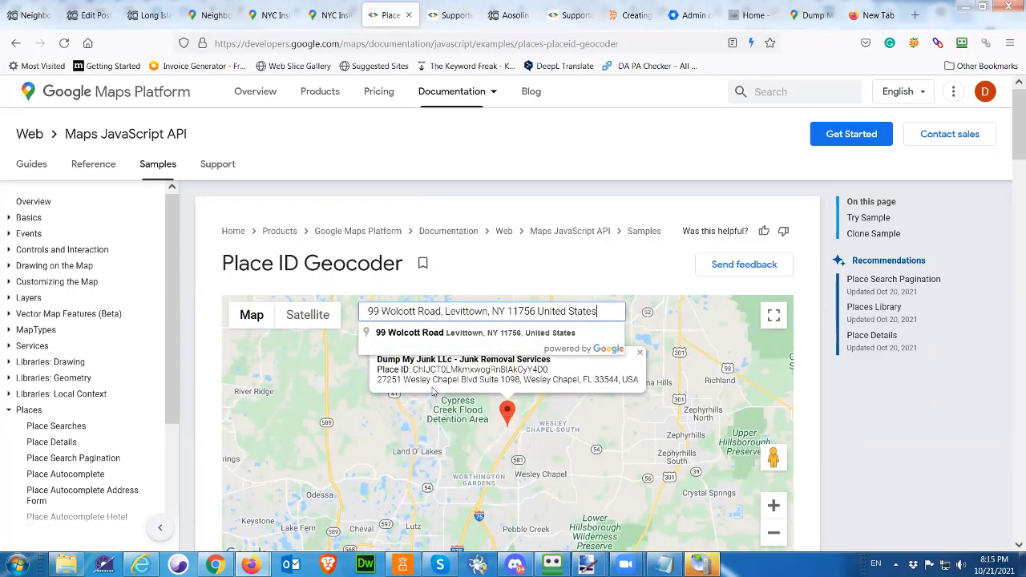
{"action": "left_click", "coordinate": [463, 335]}
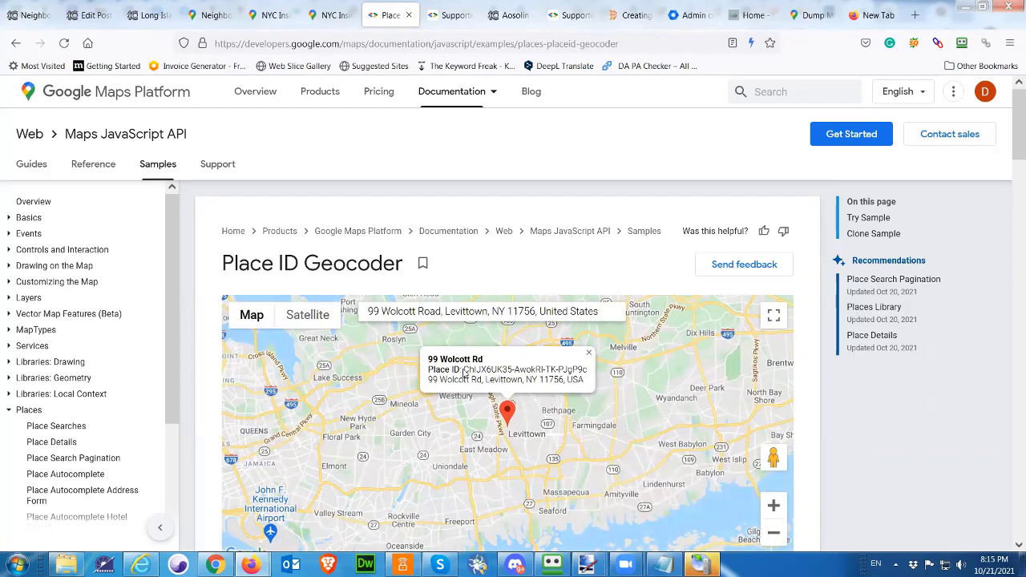
{"action": "left_click_drag", "start_coordinate": [463, 371], "coordinate": [591, 373]}
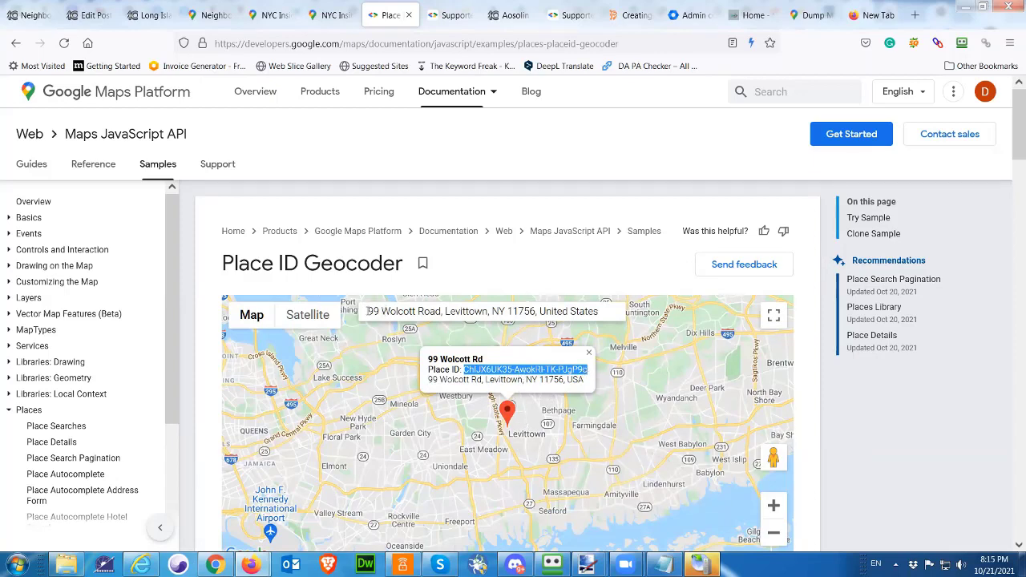
- Add 'long island limo' to the search, pick Luxury Long Island Wine Tours, and copy its Place ID
{"action": "left_click", "coordinate": [401, 298]}
{"action": "type", "text": "long island"}
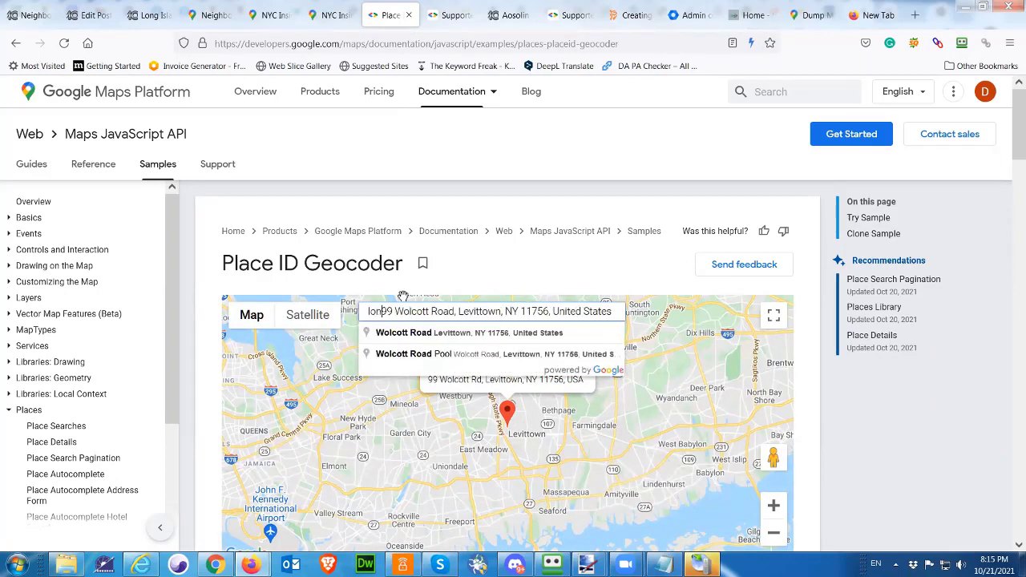
{"action": "type", "text": " limo"}
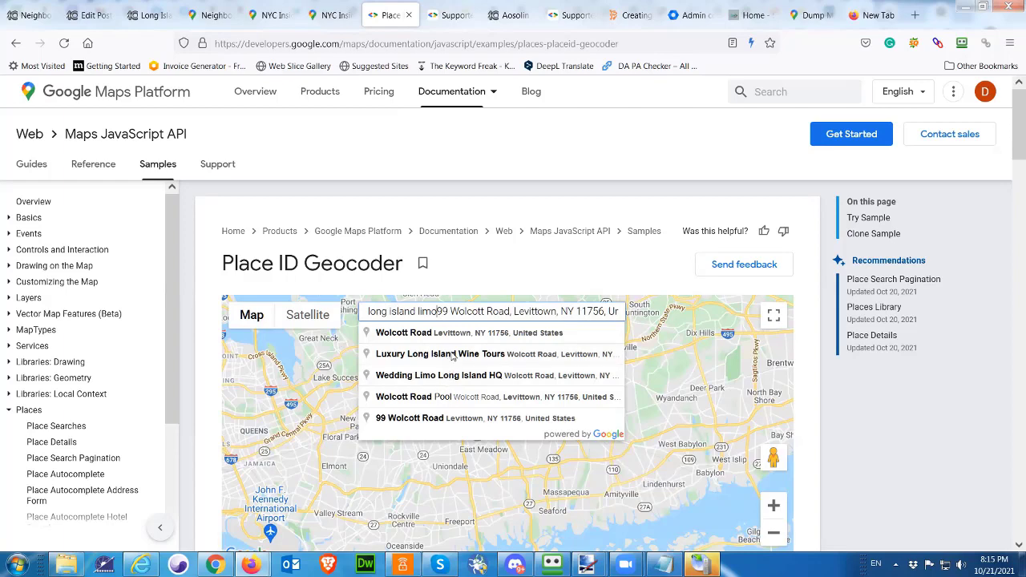
{"action": "left_click", "coordinate": [453, 355]}
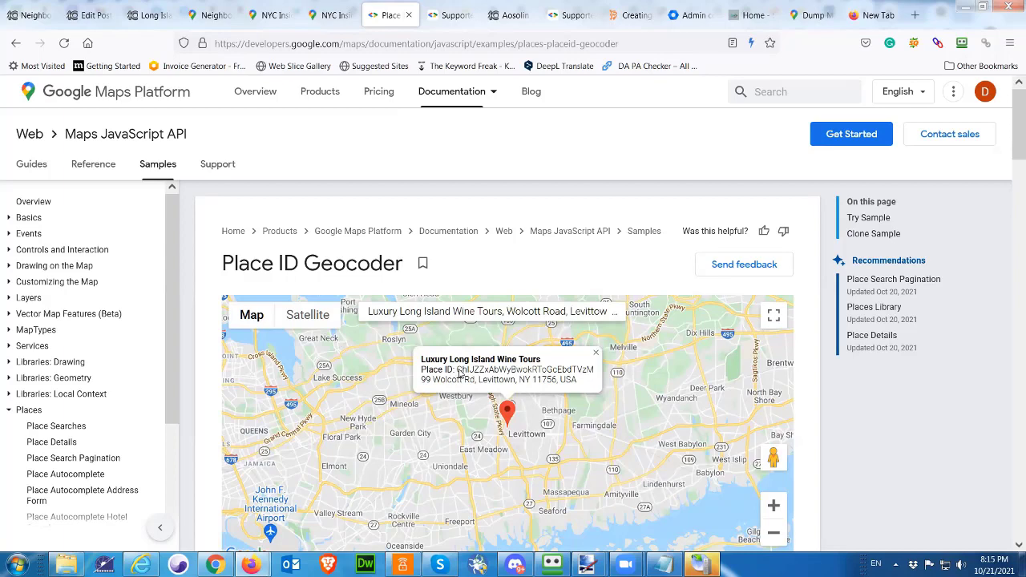
{"action": "left_click_drag", "start_coordinate": [458, 373], "coordinate": [595, 376]}
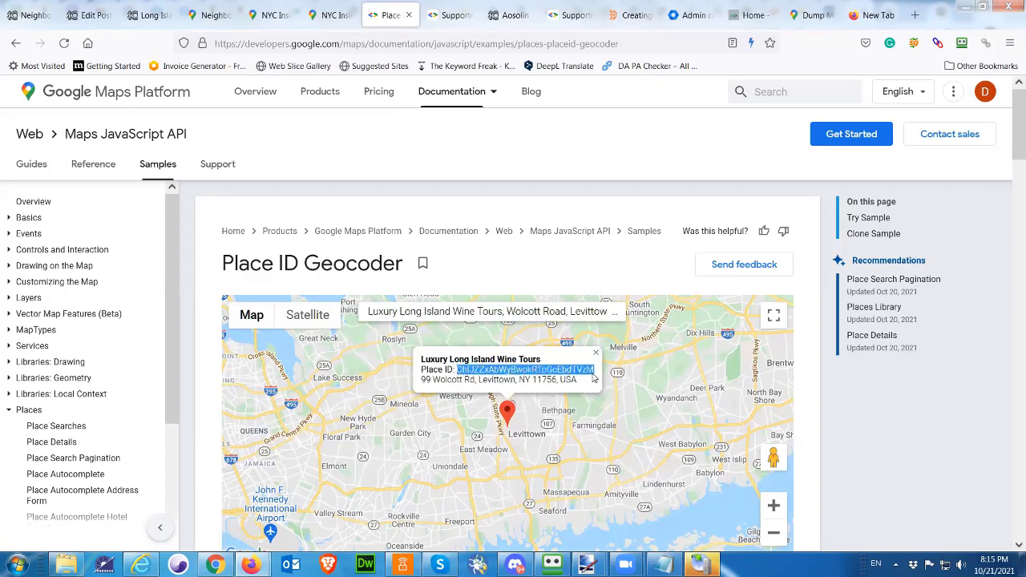
{"action": "right_click", "coordinate": [574, 378]}
{"action": "left_click", "coordinate": [614, 383]}
{"action": "left_click", "coordinate": [90, 15]}
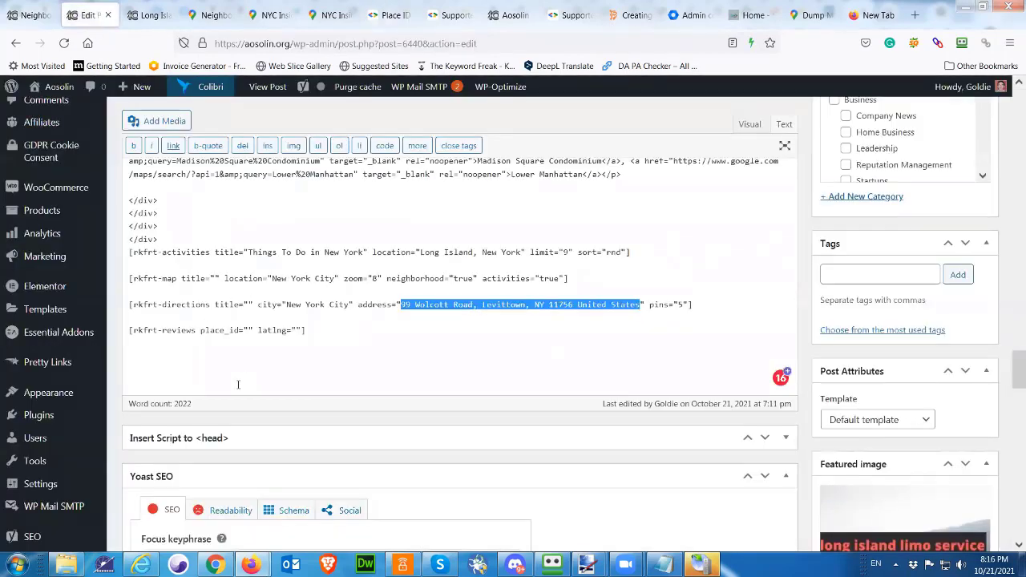
- Paste the wine tours' Place ID into the reviews shortcode's empty place_id attribute
{"action": "left_click", "coordinate": [247, 330]}
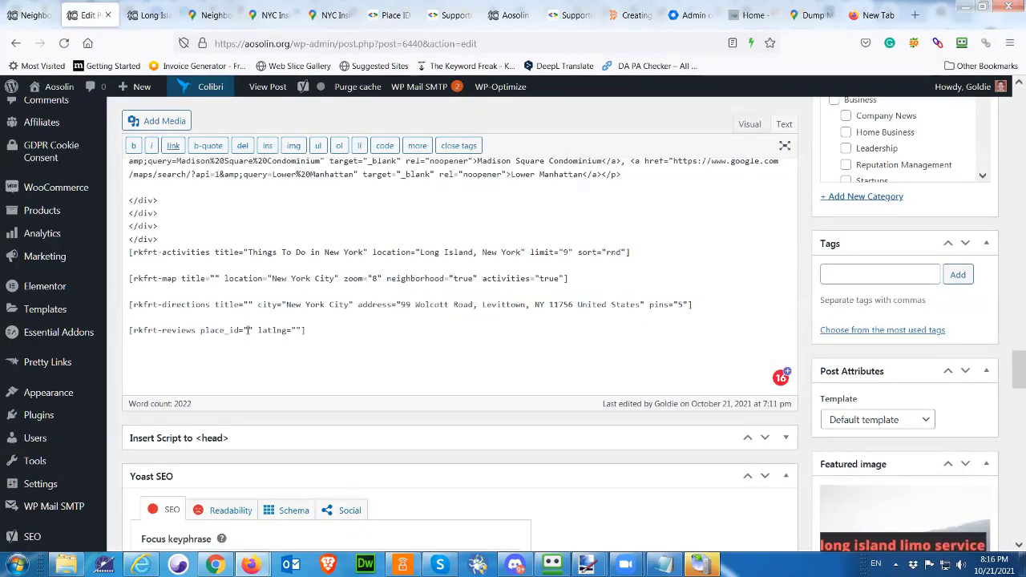
{"action": "right_click", "coordinate": [246, 330]}
{"action": "left_click", "coordinate": [273, 398]}
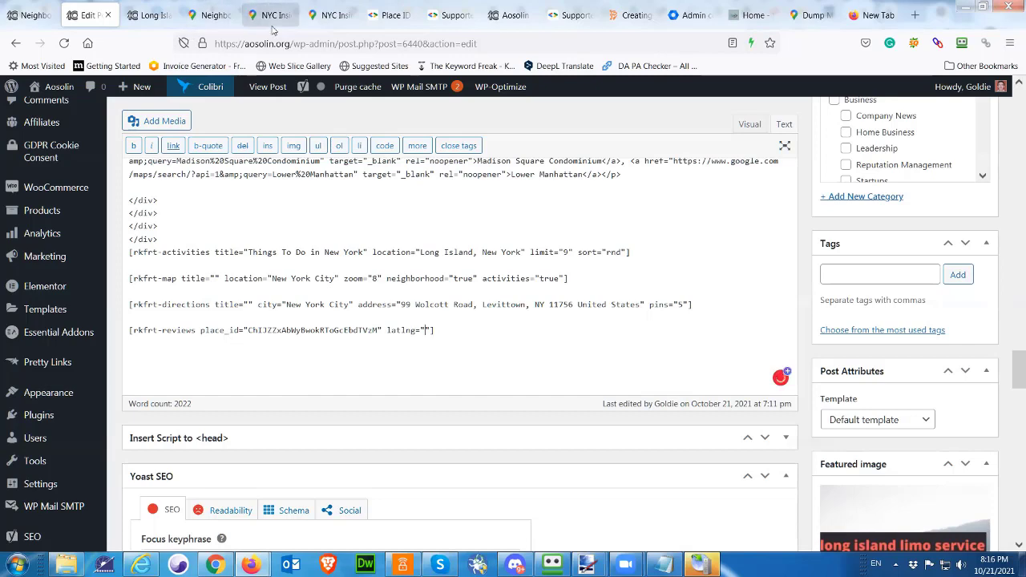
{"action": "left_click", "coordinate": [393, 17]}
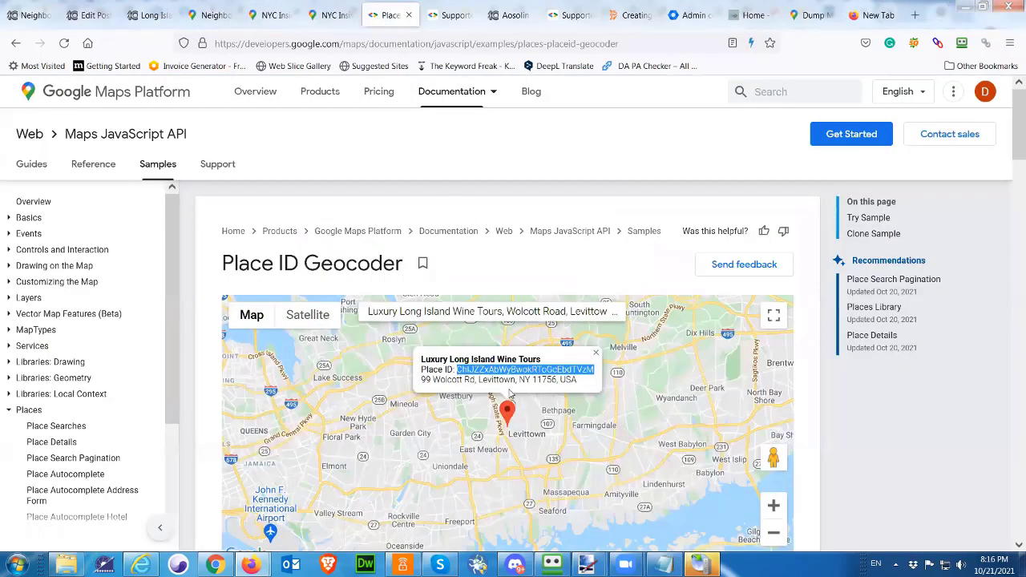
- Copy the business name Luxury Long Island Wine Tours and close the extra Google Maps page
{"action": "left_click_drag", "start_coordinate": [543, 360], "coordinate": [423, 365]}
{"action": "right_click", "coordinate": [469, 356]}
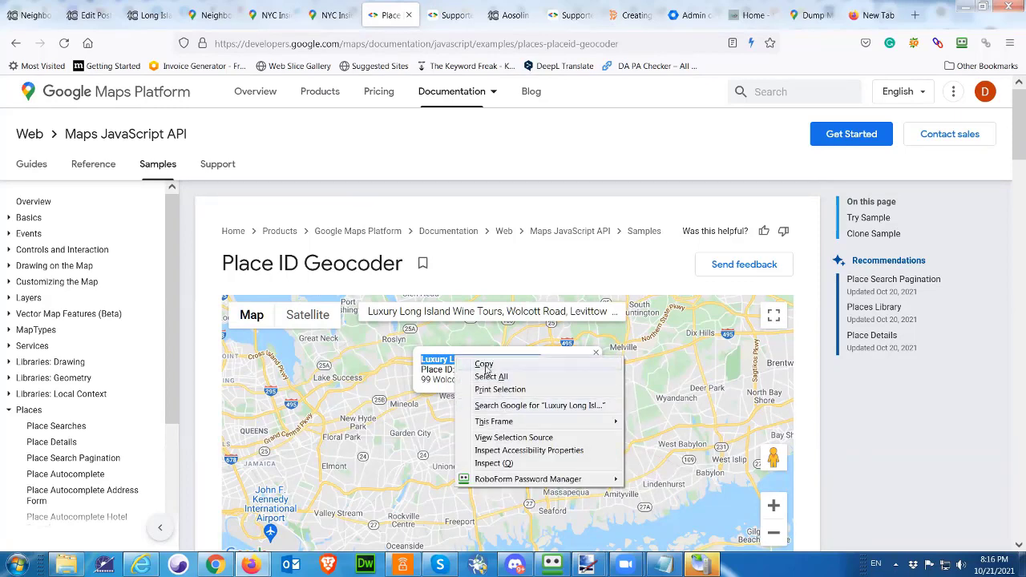
{"action": "left_click", "coordinate": [485, 365]}
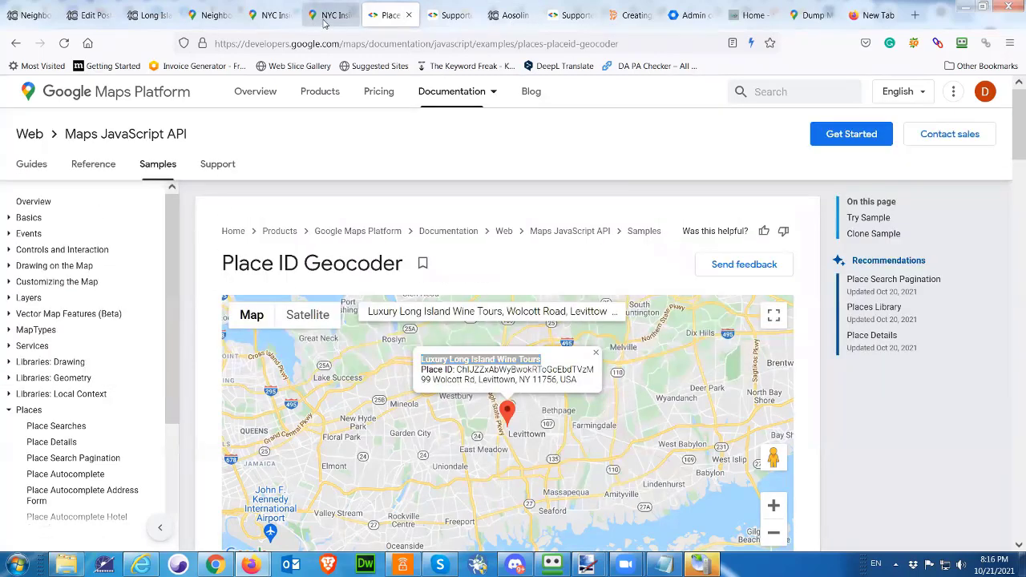
{"action": "left_click", "coordinate": [327, 15]}
{"action": "left_click", "coordinate": [141, 97]}
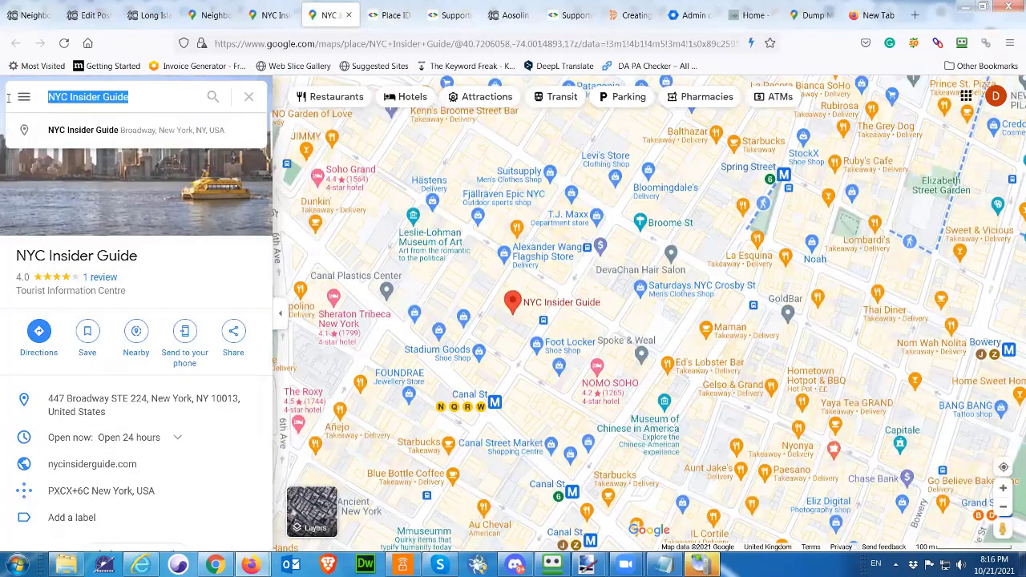
{"action": "right_click", "coordinate": [90, 101]}
{"action": "left_click", "coordinate": [133, 165]}
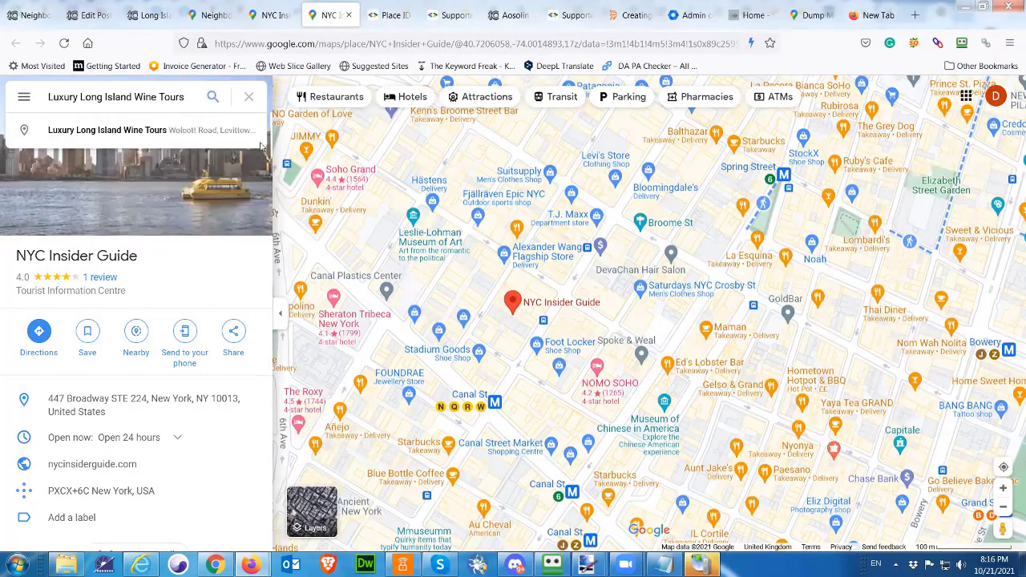
{"action": "left_click", "coordinate": [248, 97]}
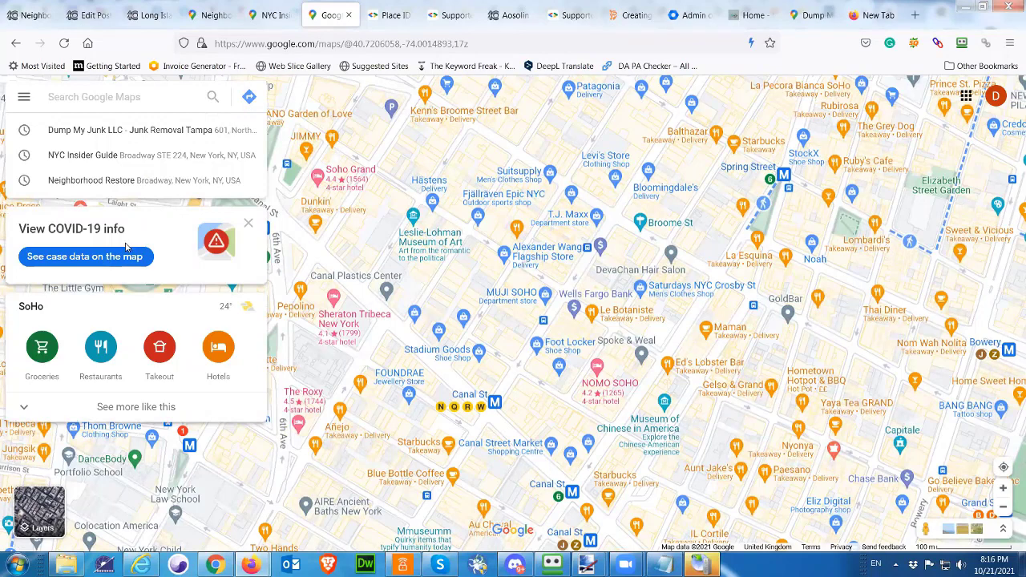
{"action": "left_click", "coordinate": [350, 16]}
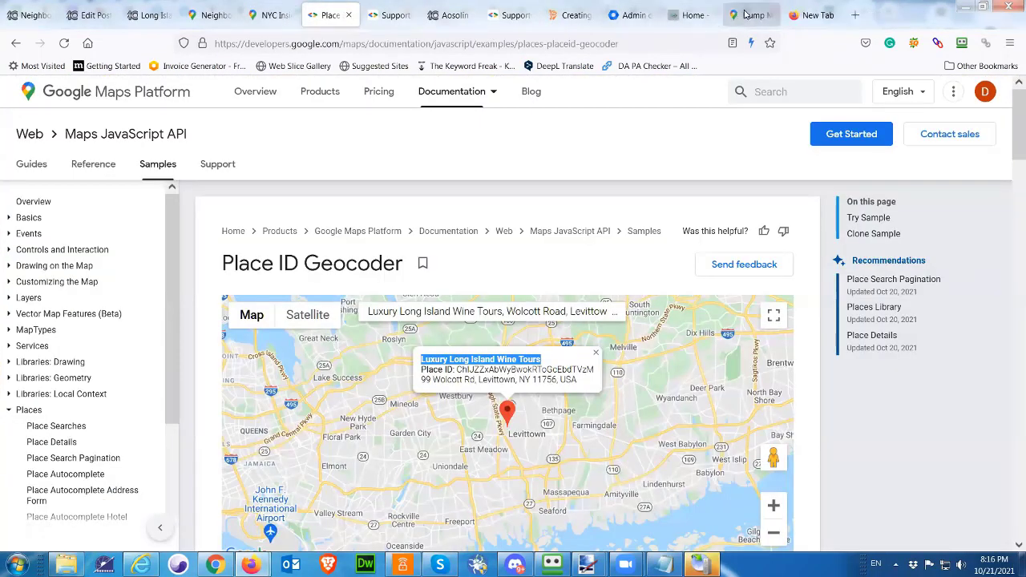
- Search Google Maps for Luxury Long Island Wine Tours, replacing the previous search
{"action": "left_click", "coordinate": [753, 15]}
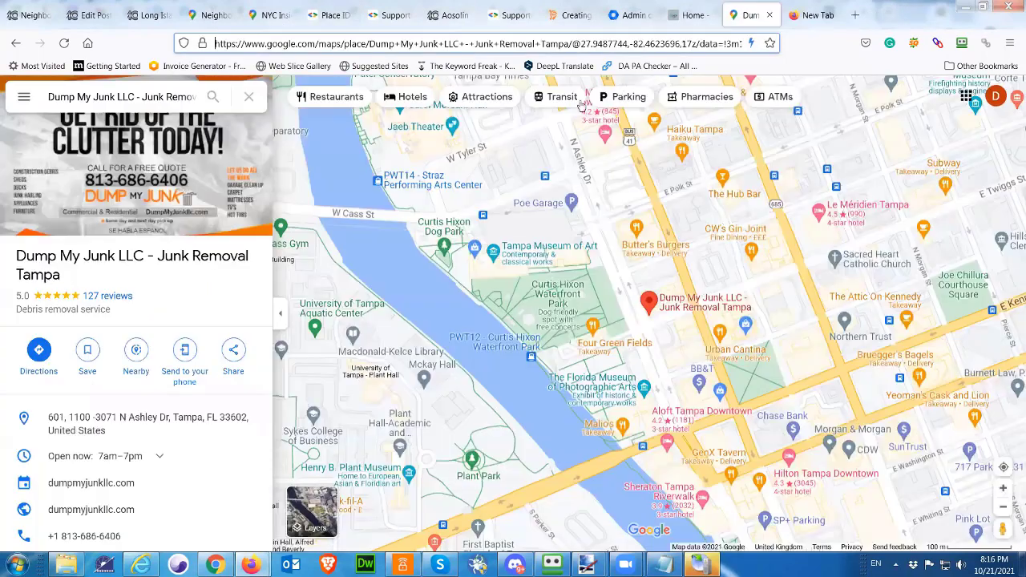
{"action": "left_click", "coordinate": [192, 97]}
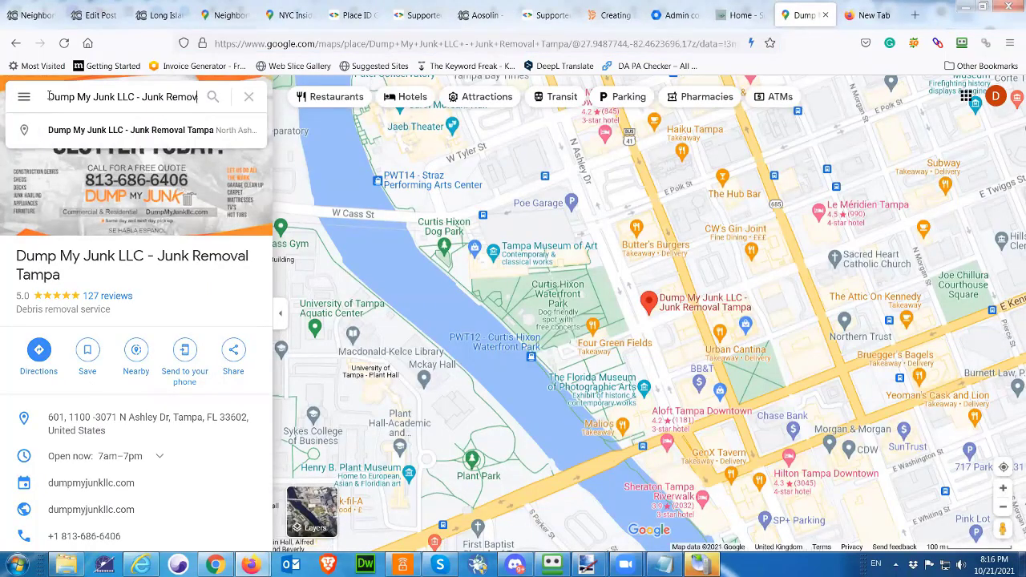
{"action": "left_click_drag", "start_coordinate": [50, 96], "coordinate": [282, 120]}
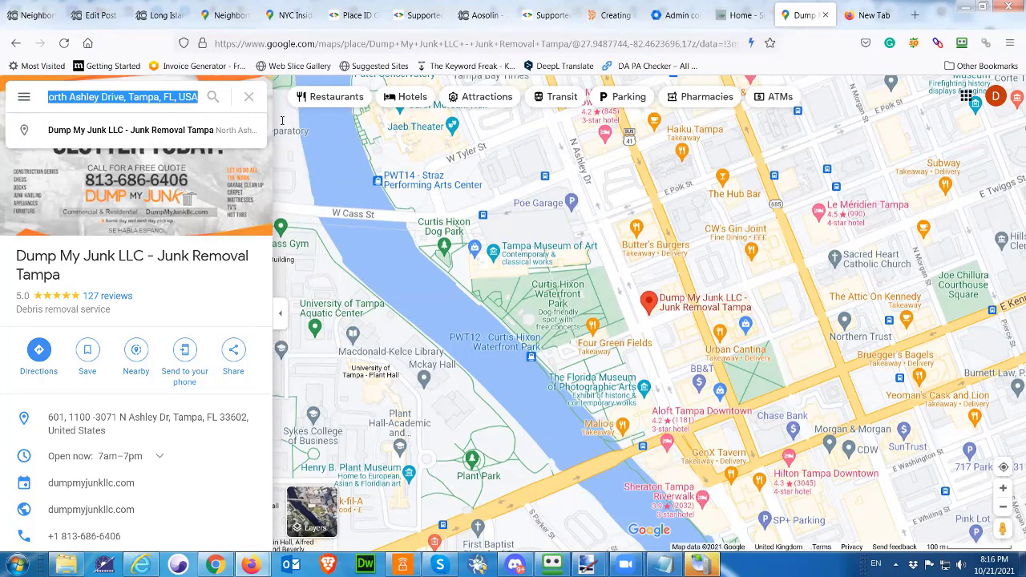
{"action": "key", "text": "BackSpace"}
{"action": "right_click", "coordinate": [50, 97]}
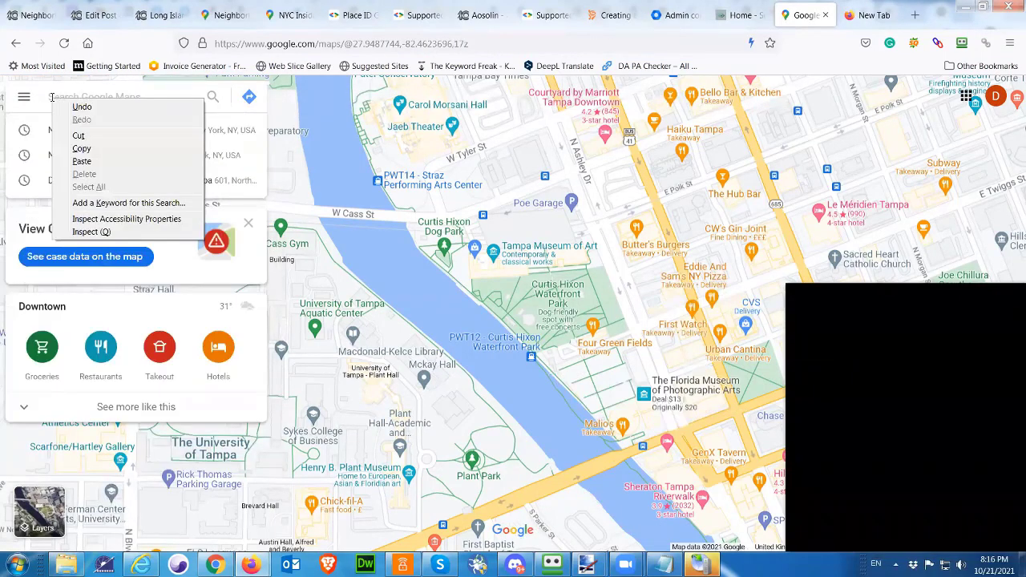
{"action": "left_click", "coordinate": [82, 161]}
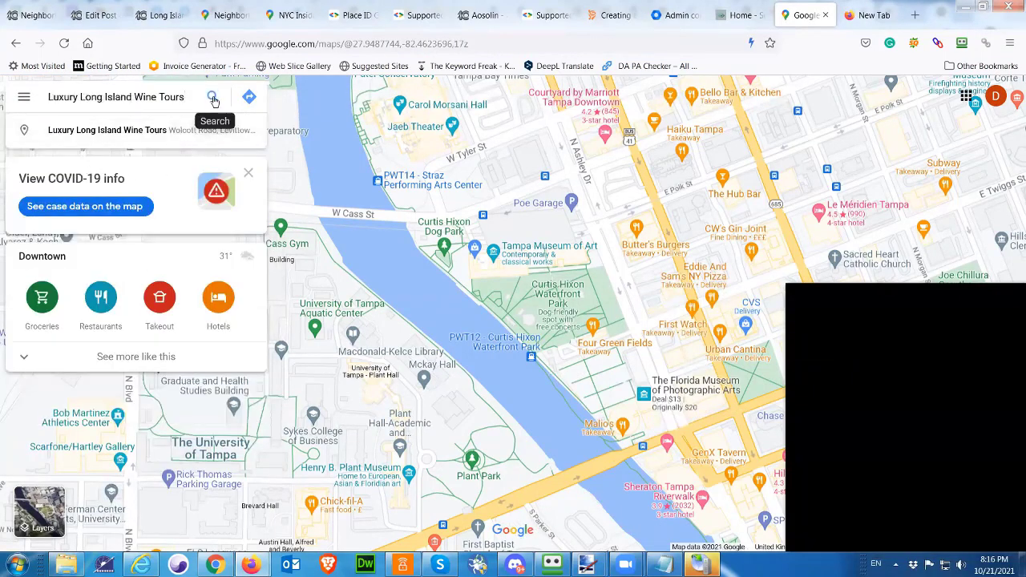
{"action": "left_click", "coordinate": [213, 98]}
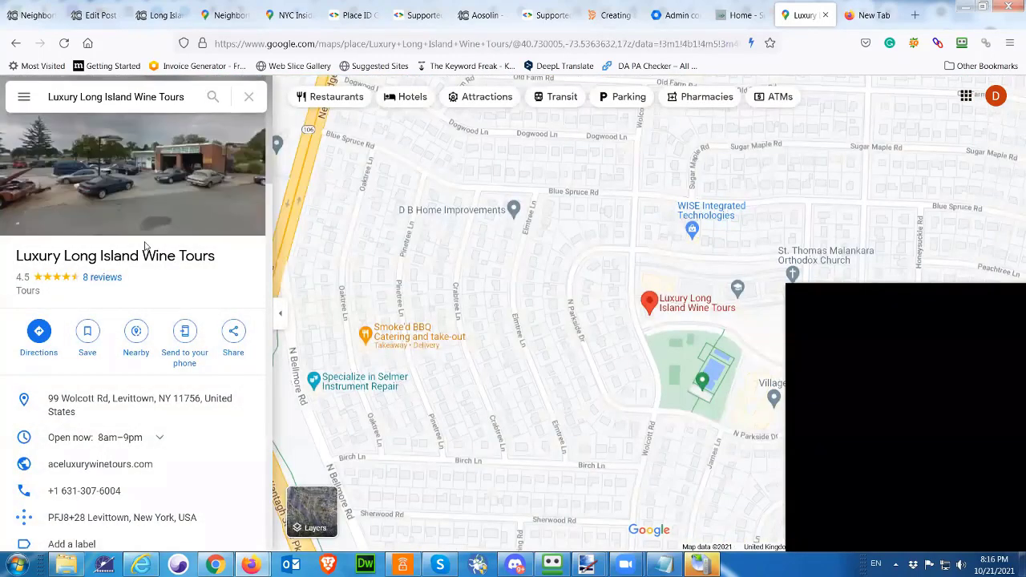
- Copy the coordinates 40.730415,-73.5365242 from the Google Maps page address
{"action": "scroll", "coordinate": [459, 137], "scroll_direction": "up", "scroll_amount": 1}
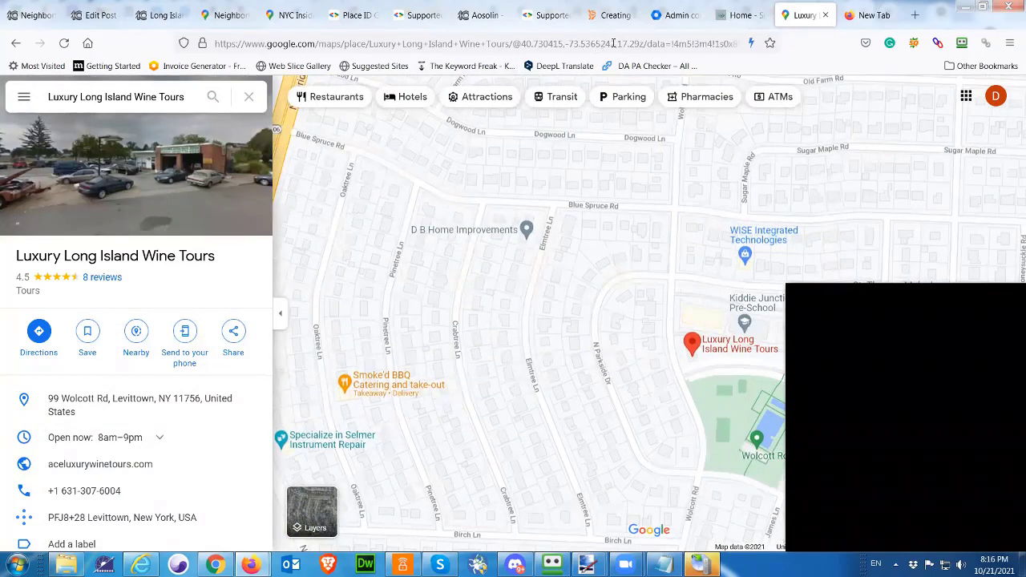
{"action": "left_click_drag", "start_coordinate": [613, 44], "coordinate": [523, 44]}
{"action": "right_click", "coordinate": [548, 44]}
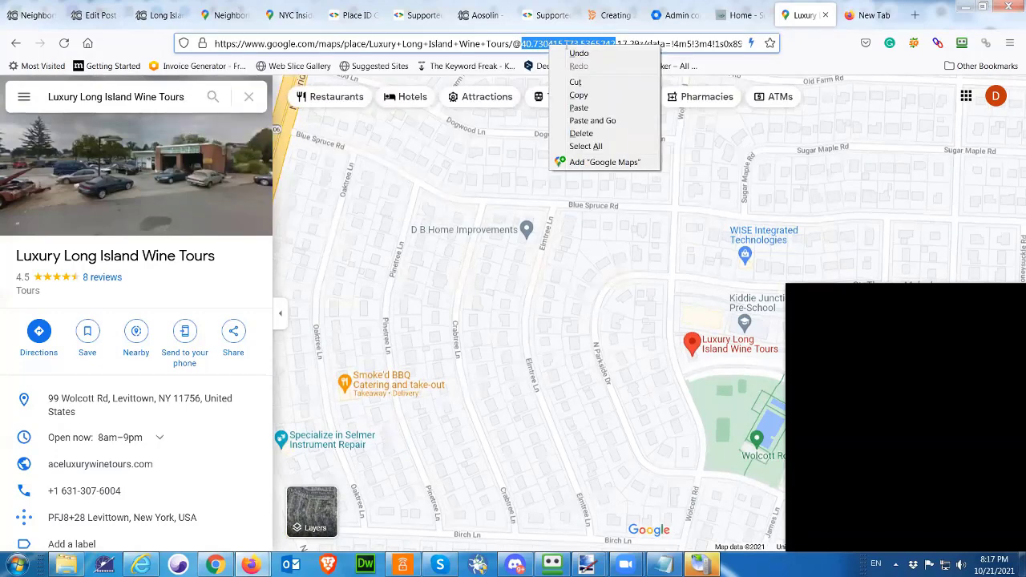
{"action": "left_click", "coordinate": [579, 96]}
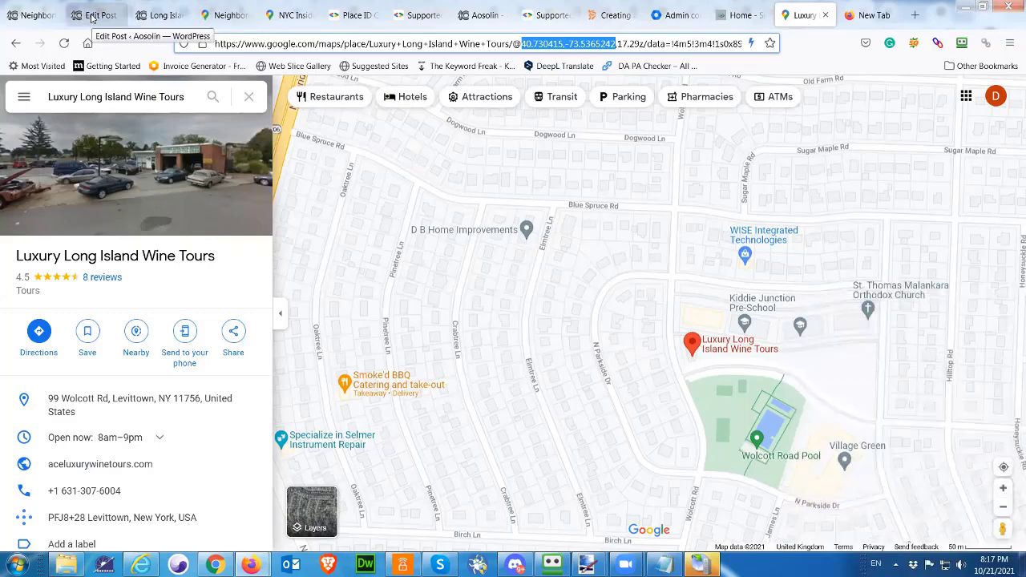
{"action": "left_click", "coordinate": [96, 16]}
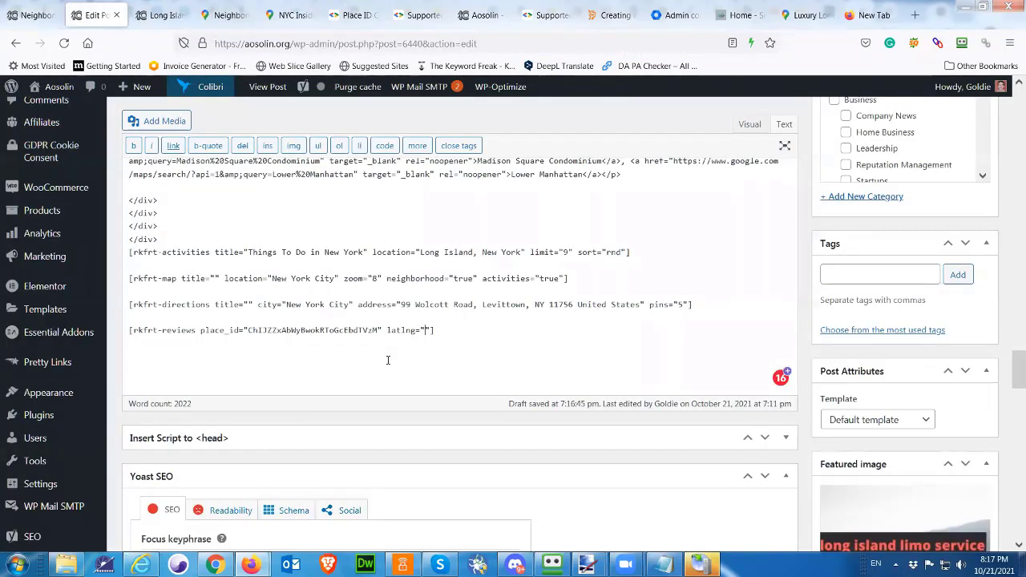
- Paste 40.730415,-73.5365242 into the reviews shortcode's latlng and update the post
{"action": "right_click", "coordinate": [425, 330]}
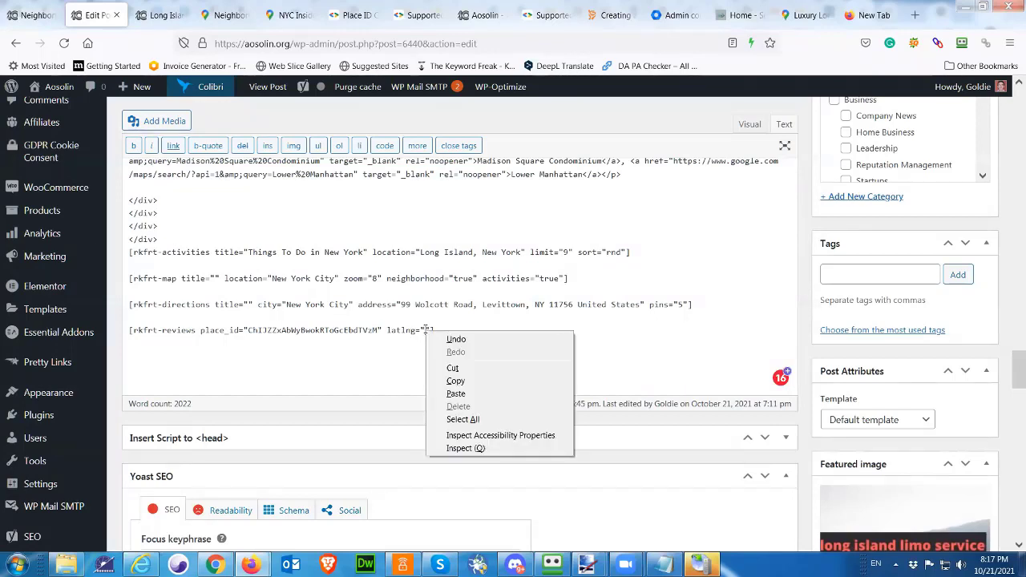
{"action": "left_click", "coordinate": [460, 400]}
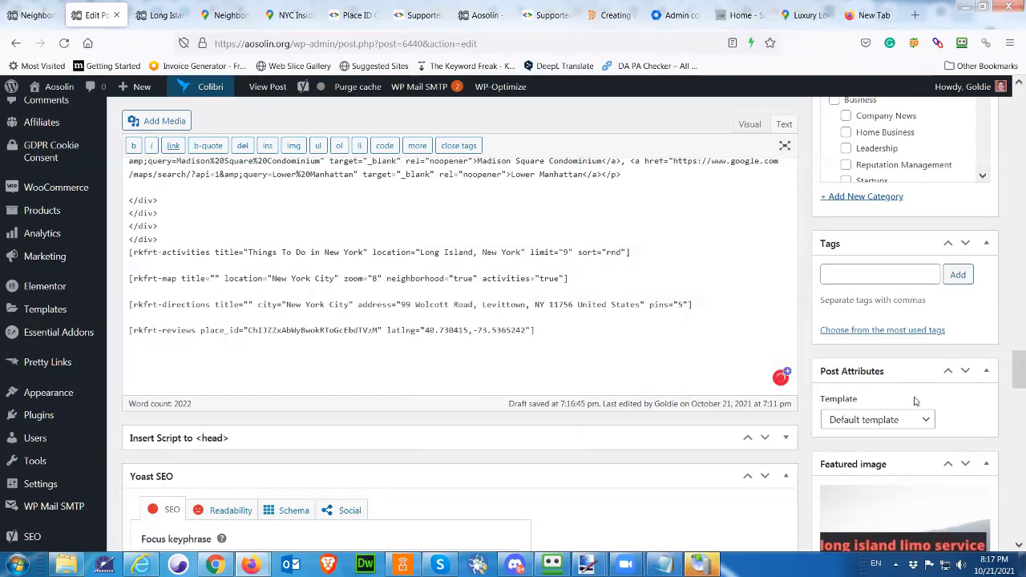
{"action": "scroll", "coordinate": [1012, 352], "scroll_direction": "up", "scroll_amount": 5}
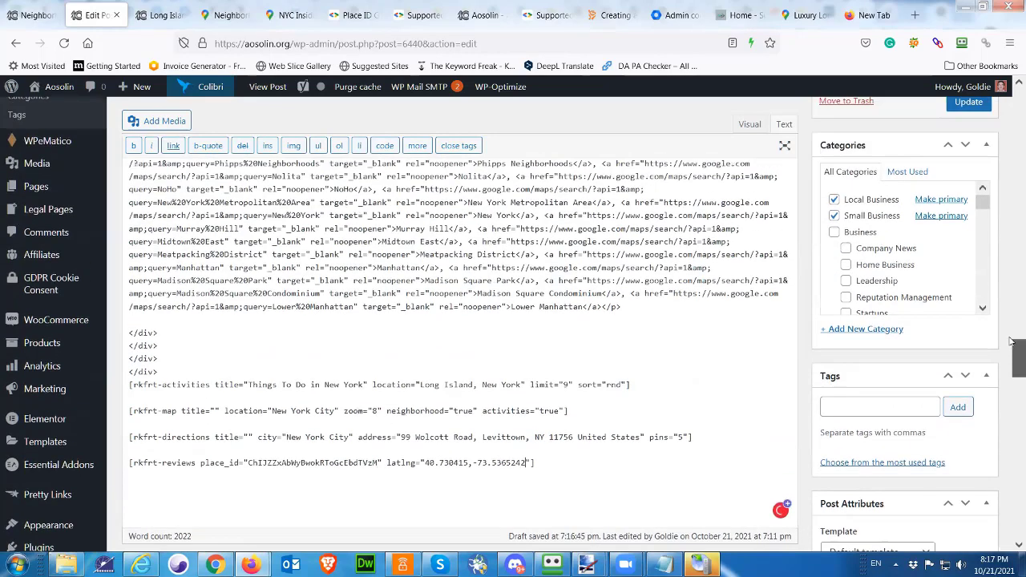
{"action": "left_click", "coordinate": [966, 288]}
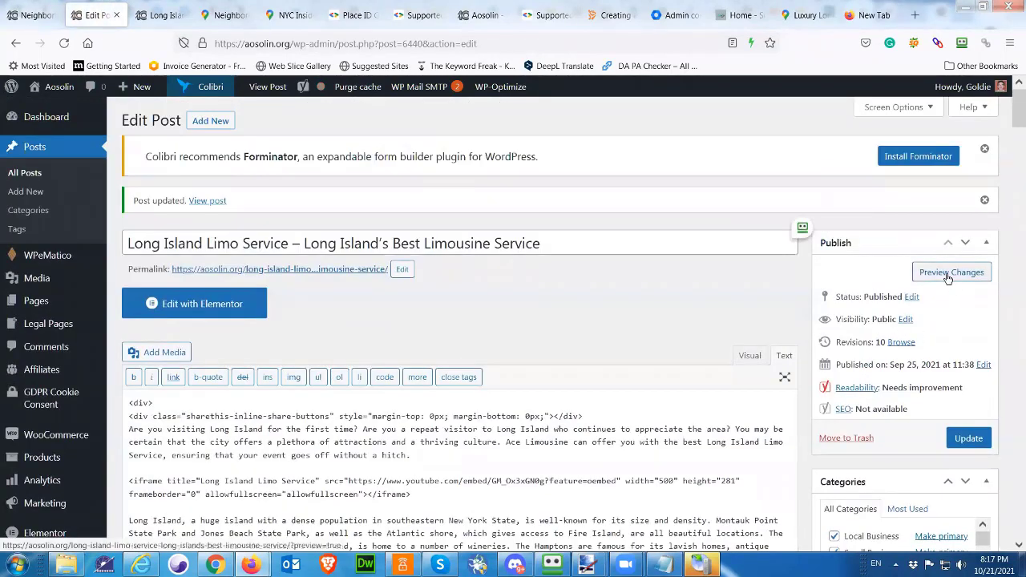
{"action": "left_click", "coordinate": [948, 273]}
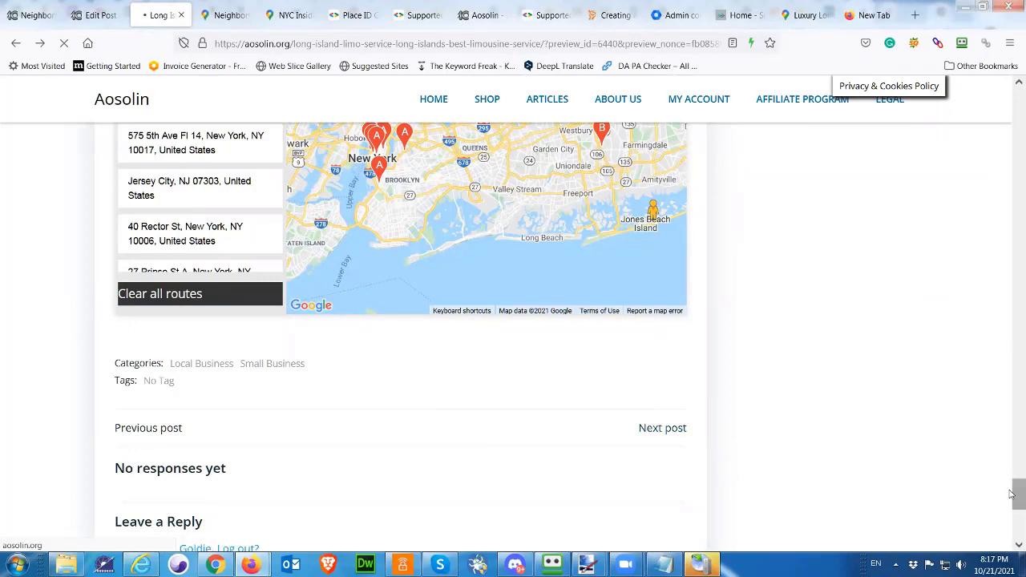
{"action": "left_click_drag", "start_coordinate": [1012, 495], "coordinate": [1012, 133]}
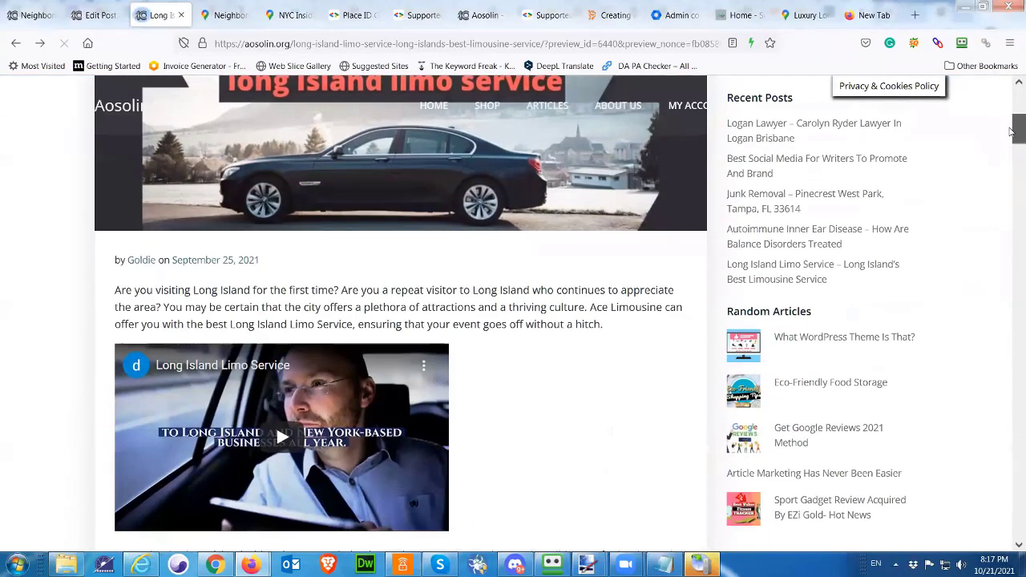
{"action": "left_click_drag", "start_coordinate": [1011, 180], "coordinate": [1007, 330]}
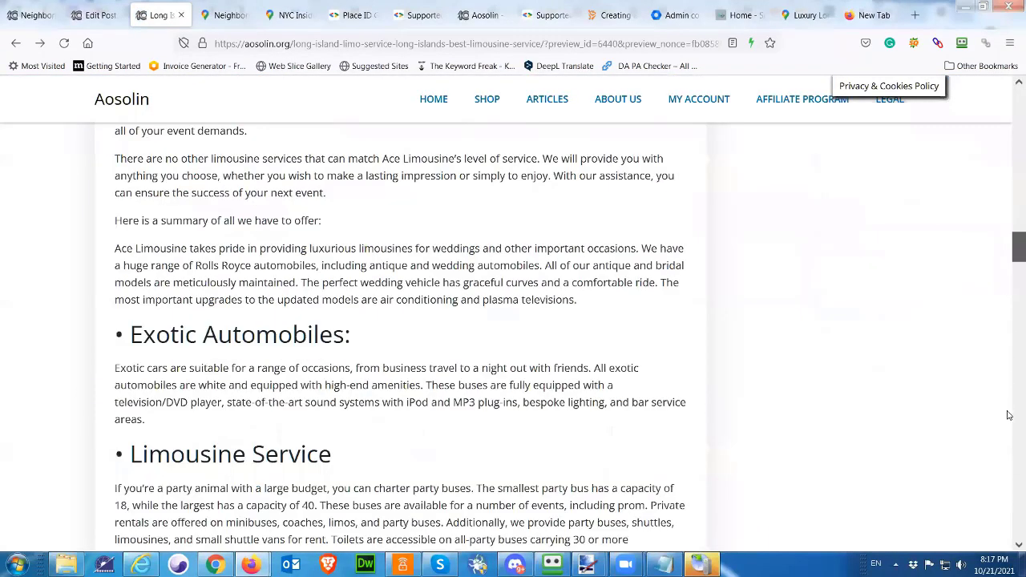
{"action": "left_click_drag", "start_coordinate": [1008, 415], "coordinate": [1007, 483]}
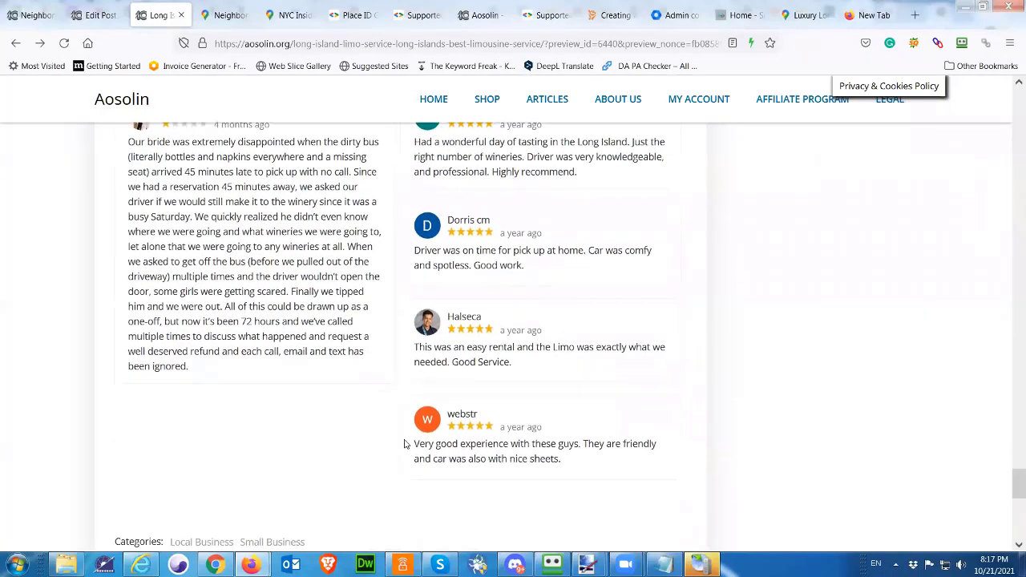
{"action": "scroll", "coordinate": [372, 338], "scroll_direction": "up", "scroll_amount": 2}
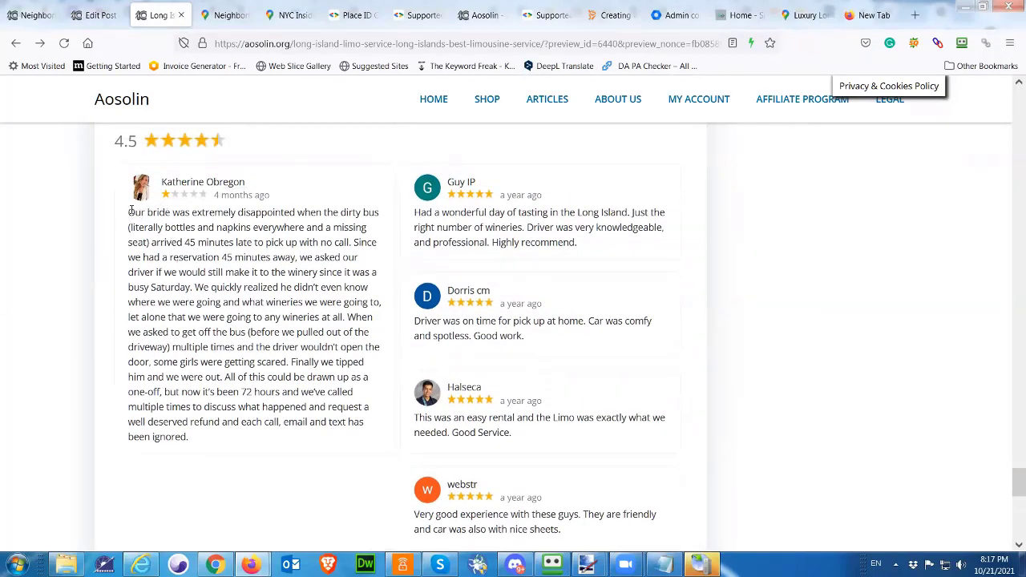
{"action": "left_click_drag", "start_coordinate": [130, 210], "coordinate": [231, 446]}
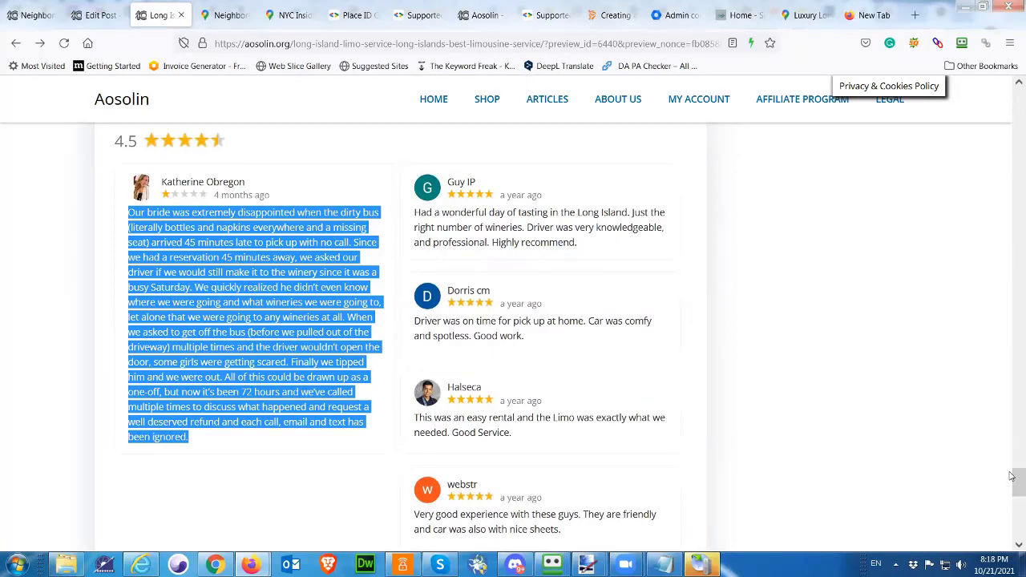
{"action": "left_click_drag", "start_coordinate": [1011, 477], "coordinate": [1006, 329]}
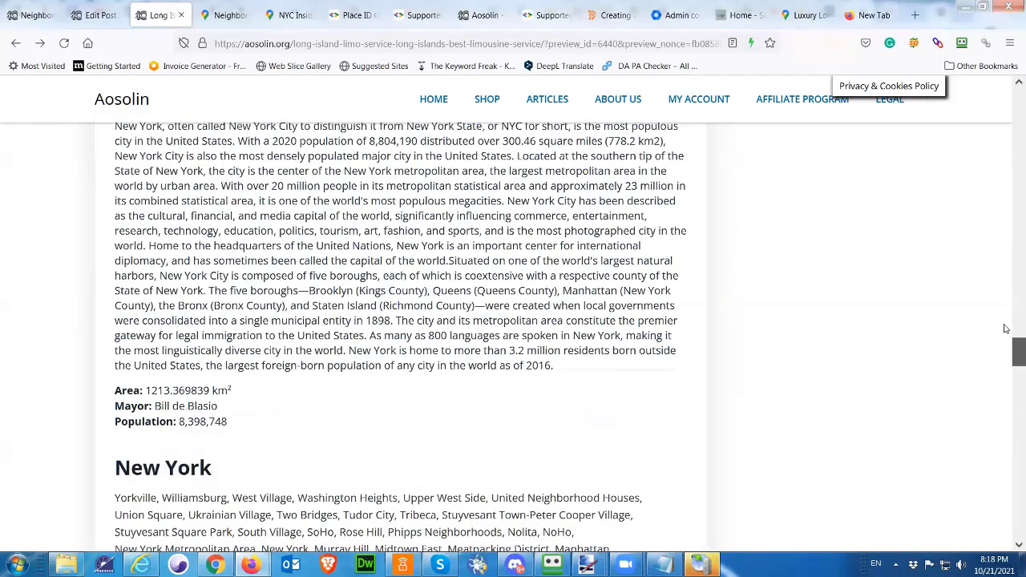
{"action": "scroll", "coordinate": [1006, 329], "scroll_direction": "up", "scroll_amount": 5}
{"action": "scroll", "coordinate": [999, 364], "scroll_direction": "down", "scroll_amount": 1}
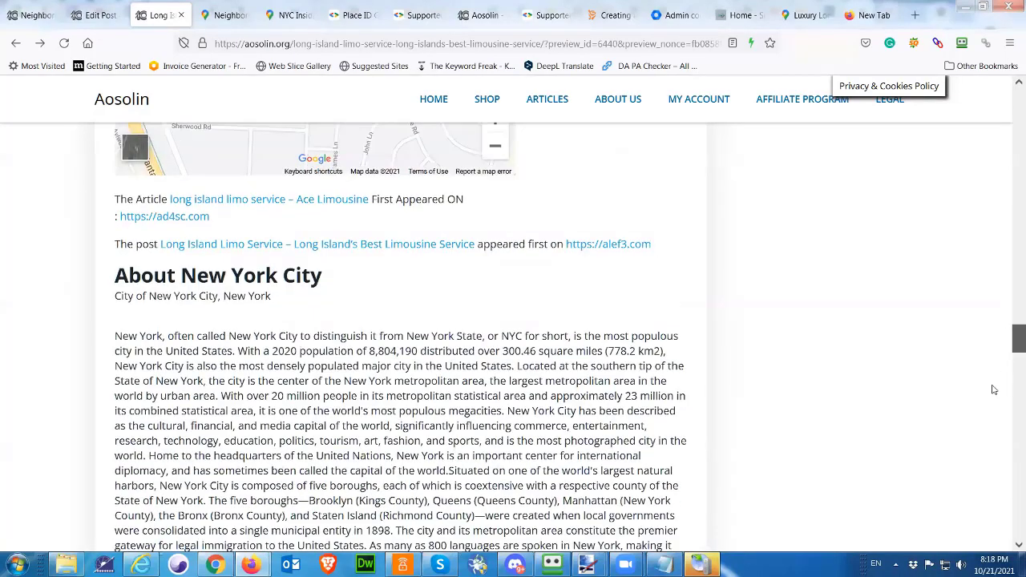
{"action": "scroll", "coordinate": [991, 400], "scroll_direction": "down", "scroll_amount": 5}
{"action": "scroll", "coordinate": [991, 453], "scroll_direction": "down", "scroll_amount": 8}
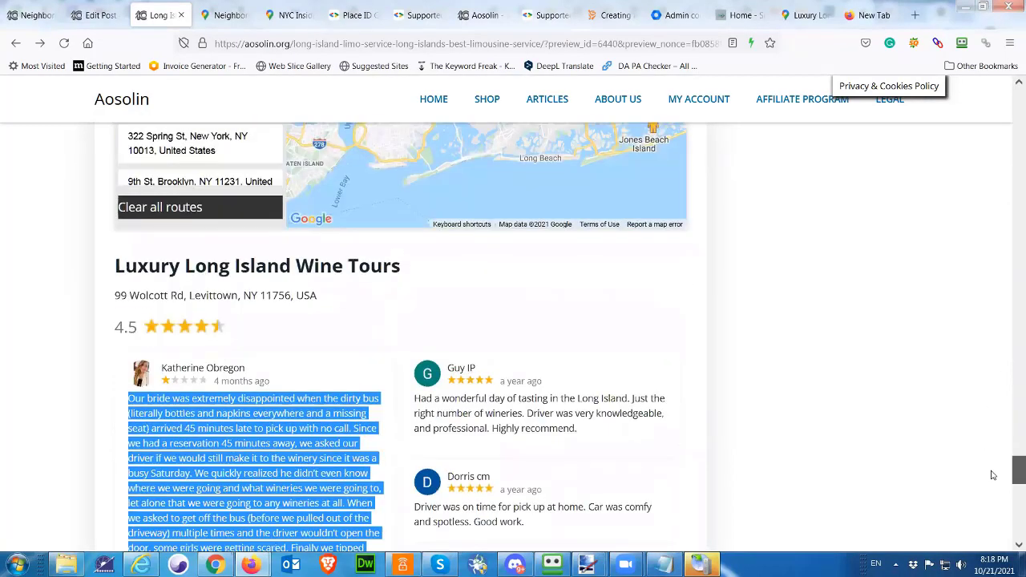
{"action": "scroll", "coordinate": [995, 484], "scroll_direction": "down", "scroll_amount": 3}
{"action": "scroll", "coordinate": [993, 465], "scroll_direction": "up", "scroll_amount": 6}
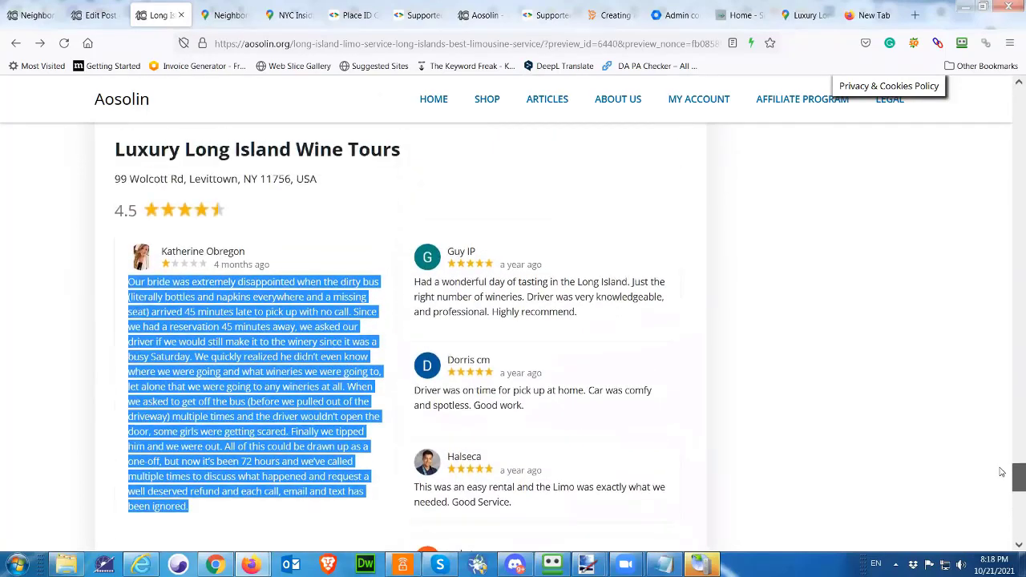
{"action": "scroll", "coordinate": [986, 433], "scroll_direction": "up", "scroll_amount": 12}
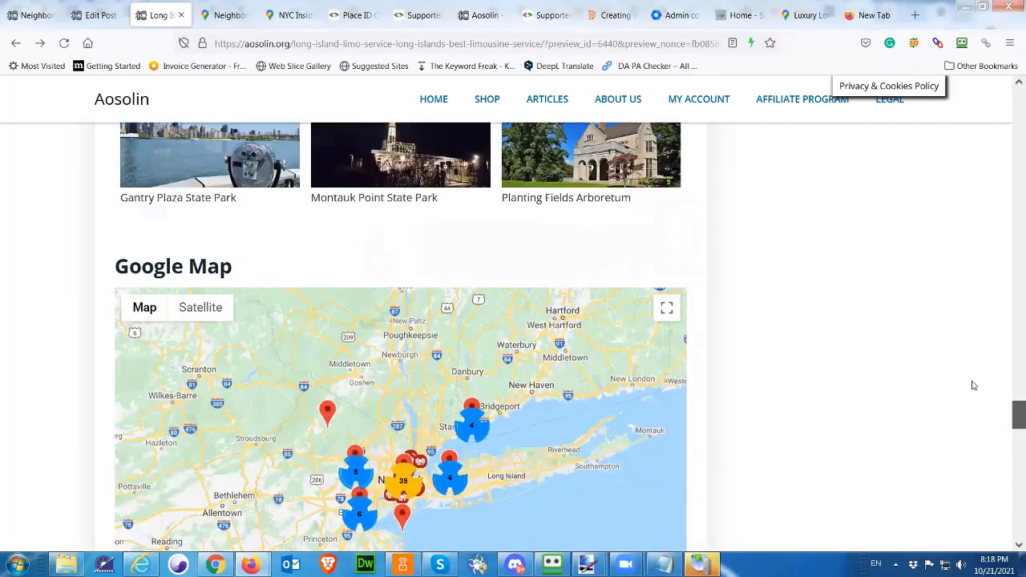
{"action": "scroll", "coordinate": [972, 370], "scroll_direction": "up", "scroll_amount": 6}
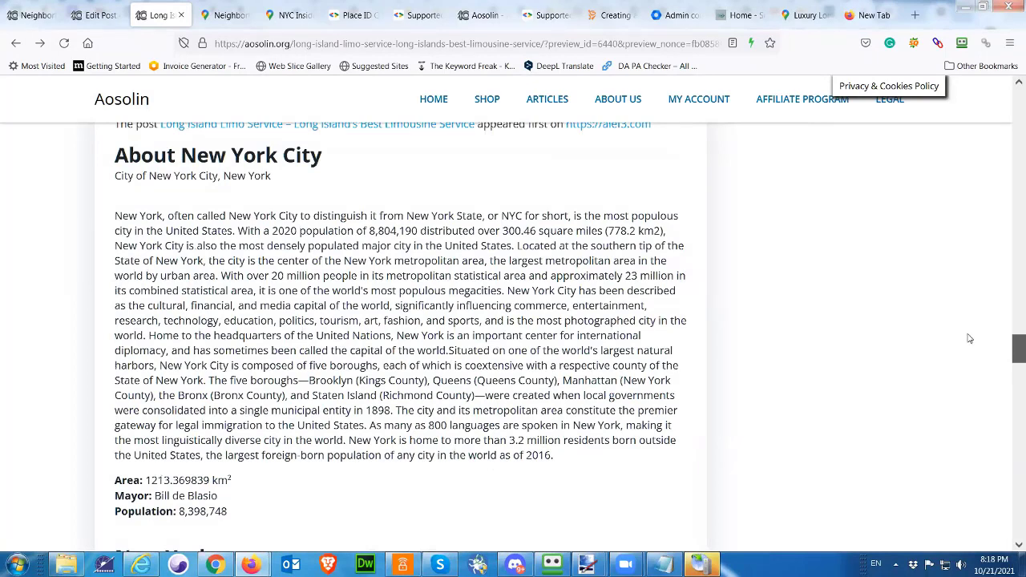
{"action": "scroll", "coordinate": [968, 338], "scroll_direction": "up", "scroll_amount": 1}
{"action": "scroll", "coordinate": [971, 357], "scroll_direction": "down", "scroll_amount": 3}
{"action": "scroll", "coordinate": [972, 352], "scroll_direction": "up", "scroll_amount": 1}
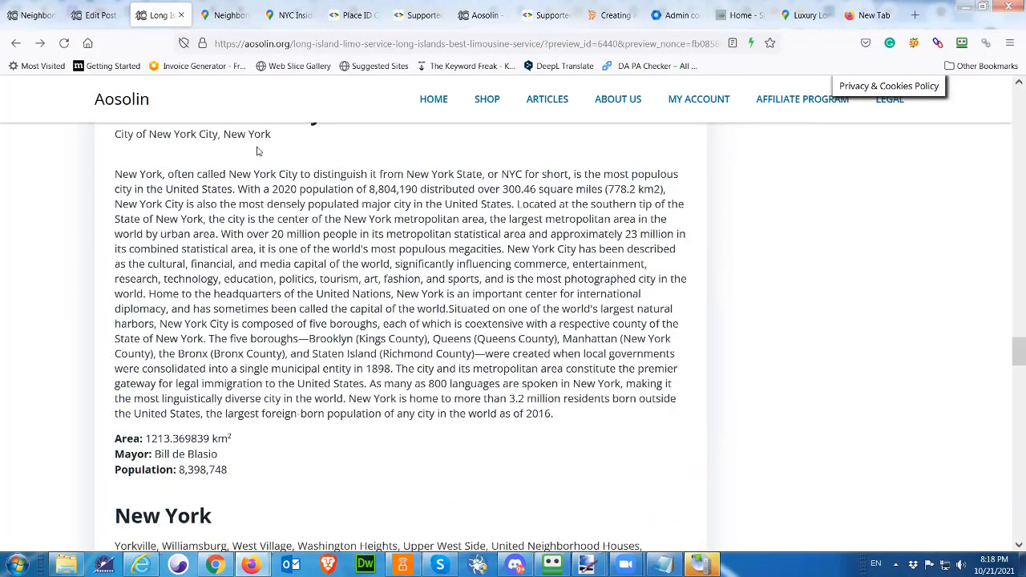
{"action": "scroll", "coordinate": [225, 338], "scroll_direction": "down", "scroll_amount": 5}
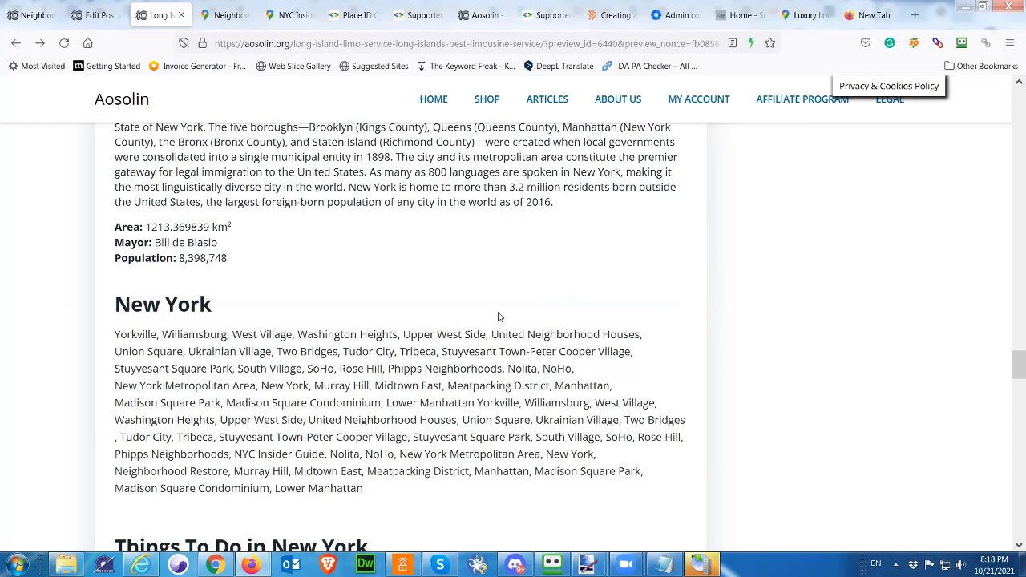
{"action": "scroll", "coordinate": [489, 445], "scroll_direction": "up", "scroll_amount": 4}
{"action": "scroll", "coordinate": [320, 460], "scroll_direction": "up", "scroll_amount": 2}
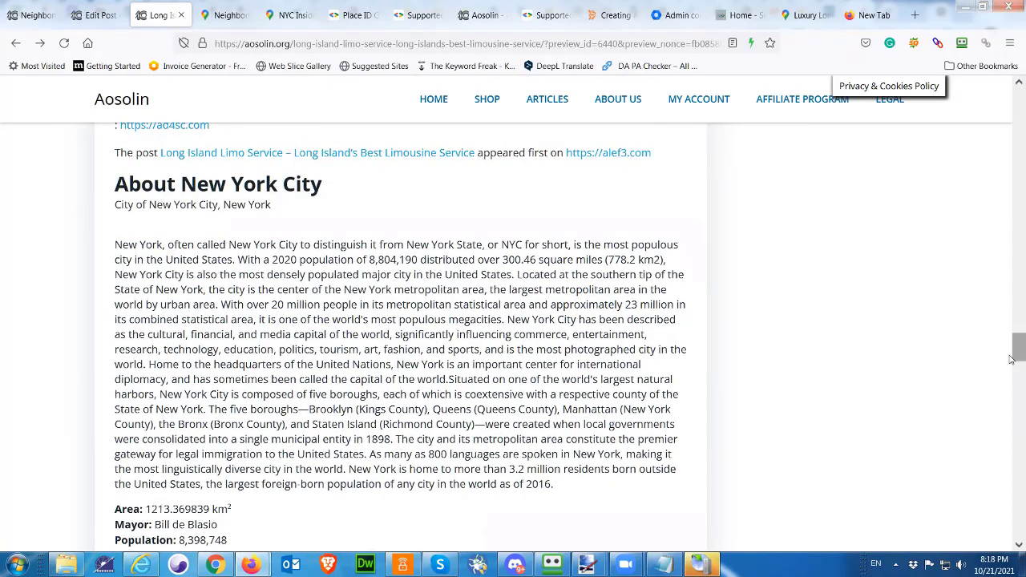
{"action": "mouse_move", "coordinate": [1011, 340]}
{"action": "left_mouse_down"}
{"action": "mouse_move", "coordinate": [1011, 491]}
{"action": "mouse_move", "coordinate": [1011, 324]}
{"action": "left_mouse_up"}
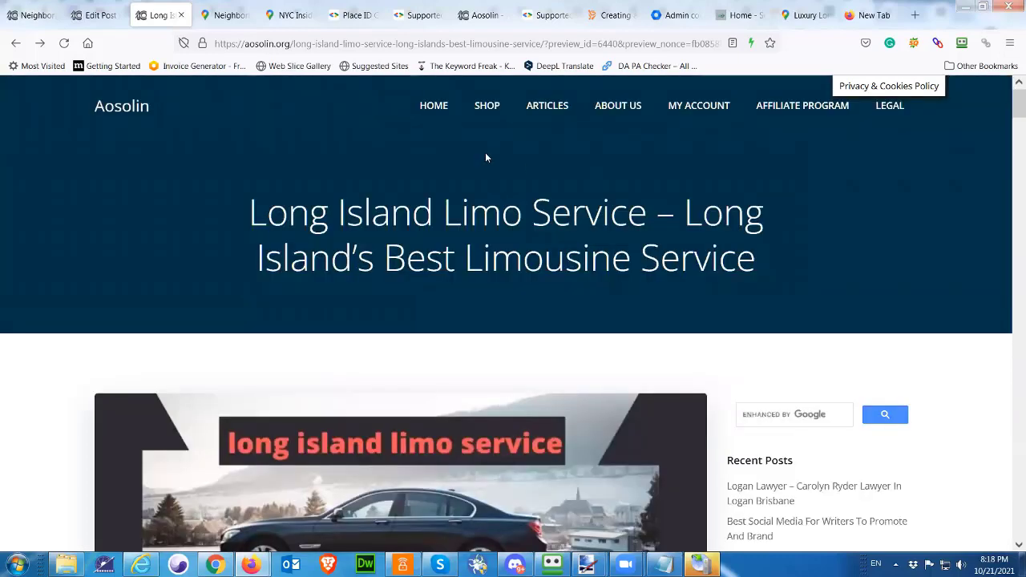
{"action": "left_click", "coordinate": [433, 110]}
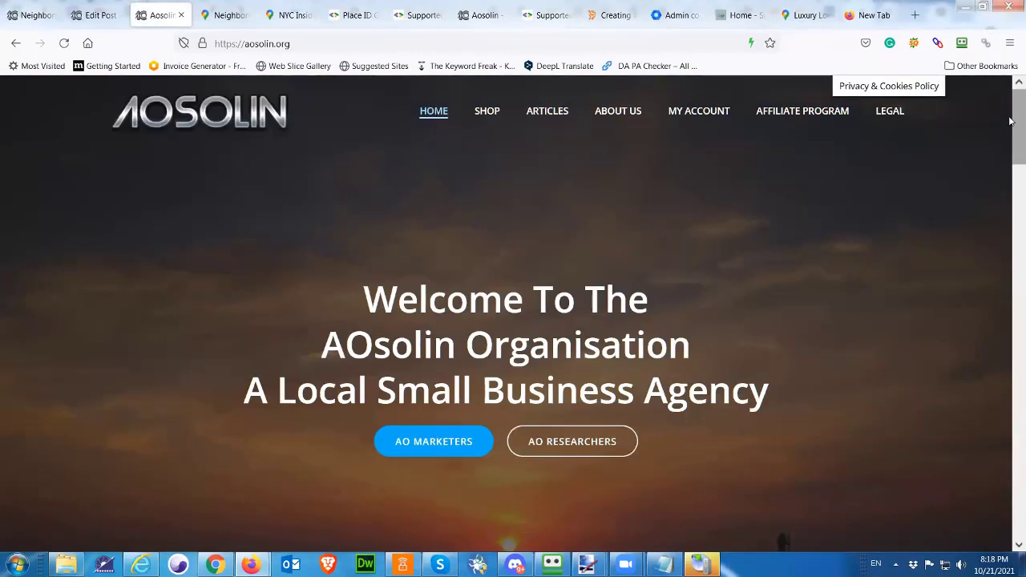
{"action": "left_click_drag", "start_coordinate": [1010, 121], "coordinate": [1010, 207]}
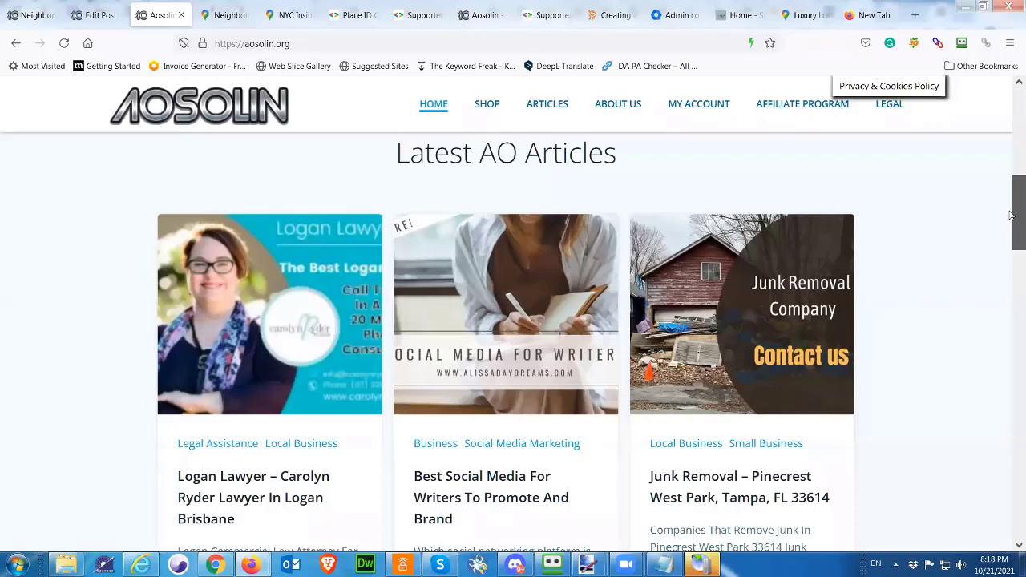
{"action": "scroll", "coordinate": [1010, 215], "scroll_direction": "down", "scroll_amount": 3}
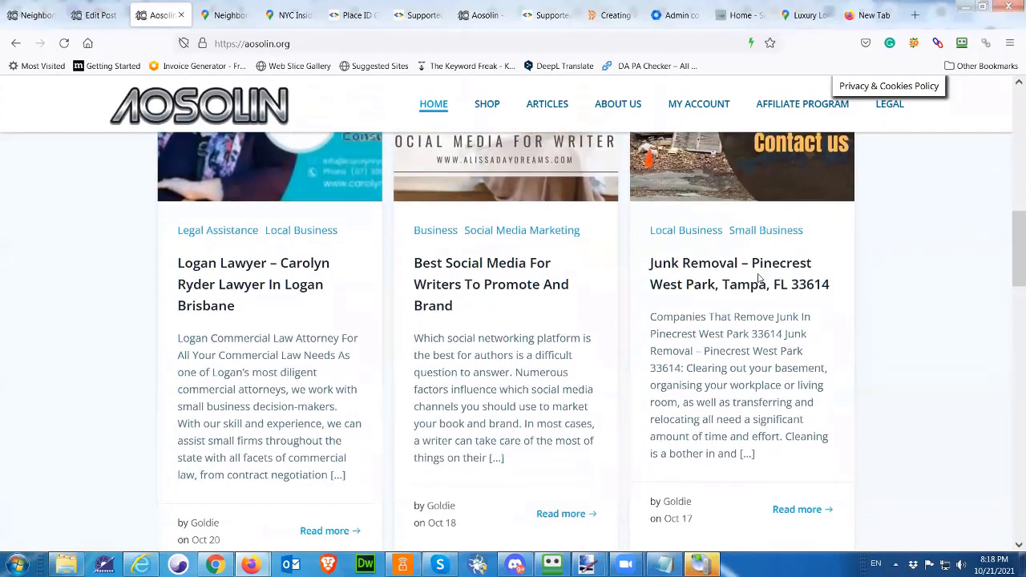
{"action": "left_click", "coordinate": [751, 269]}
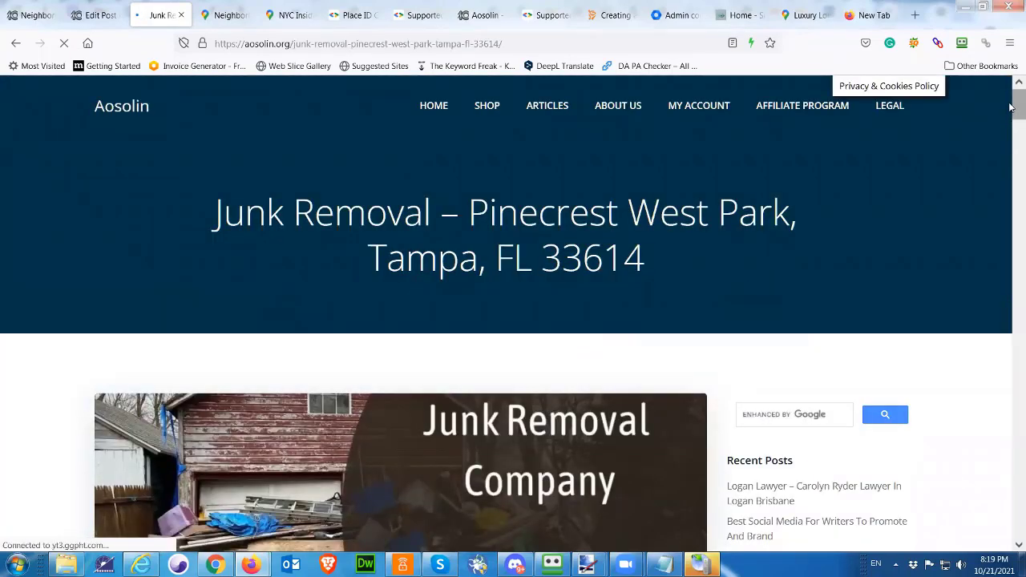
{"action": "scroll", "coordinate": [1010, 144], "scroll_direction": "down", "scroll_amount": 5}
{"action": "left_click_drag", "start_coordinate": [1010, 142], "coordinate": [1011, 375]}
{"action": "scroll", "coordinate": [1012, 376], "scroll_direction": "down", "scroll_amount": 3}
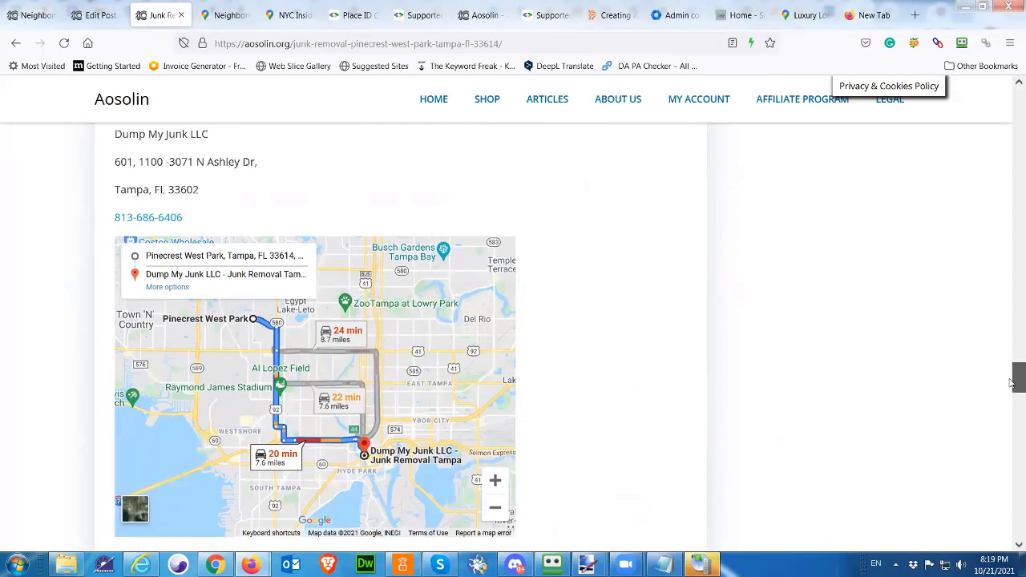
{"action": "scroll", "coordinate": [1011, 370], "scroll_direction": "down", "scroll_amount": 2}
{"action": "scroll", "coordinate": [1011, 358], "scroll_direction": "up", "scroll_amount": 6}
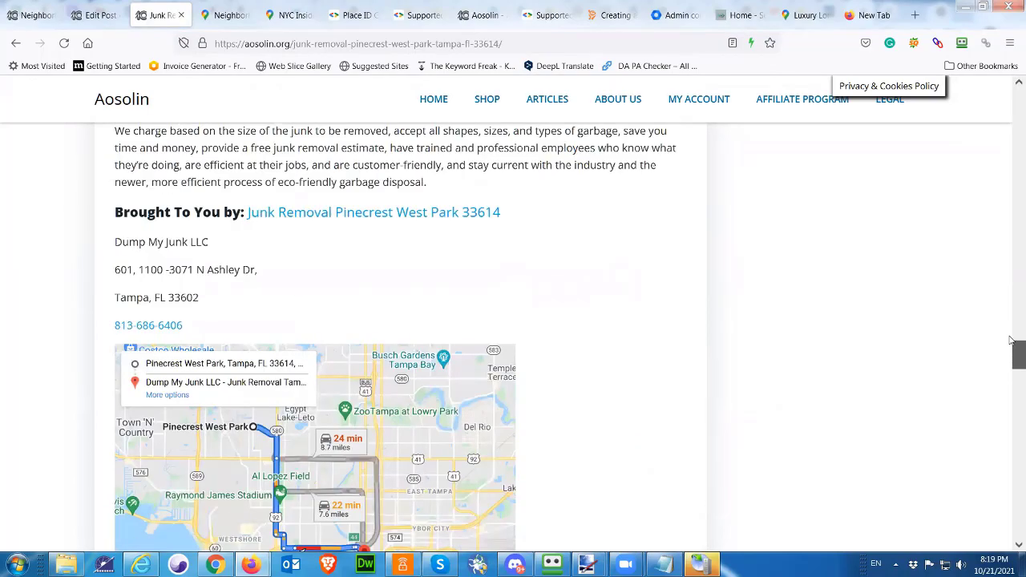
{"action": "scroll", "coordinate": [1011, 362], "scroll_direction": "down", "scroll_amount": 6}
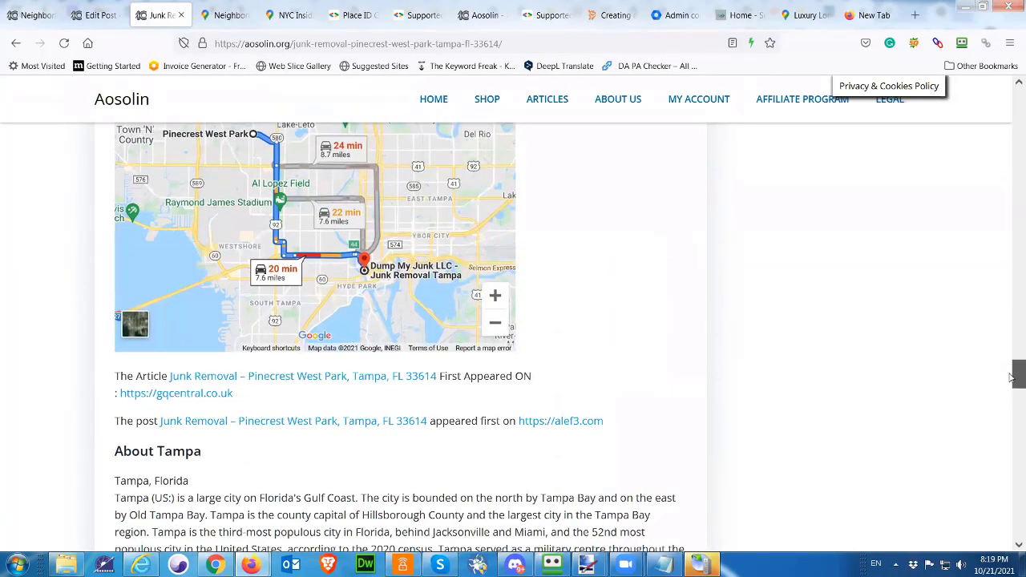
{"action": "left_click_drag", "start_coordinate": [1012, 378], "coordinate": [1012, 397]}
{"action": "left_click_drag", "start_coordinate": [200, 166], "coordinate": [115, 166]}
{"action": "scroll", "coordinate": [359, 364], "scroll_direction": "down", "scroll_amount": 2}
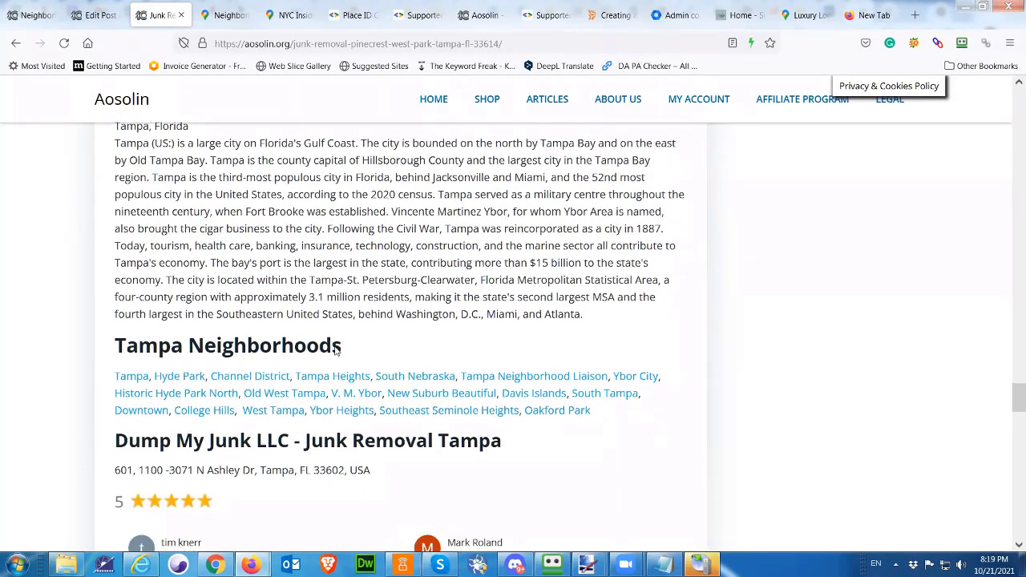
{"action": "left_click_drag", "start_coordinate": [337, 348], "coordinate": [115, 346]}
{"action": "scroll", "coordinate": [393, 340], "scroll_direction": "down", "scroll_amount": 3}
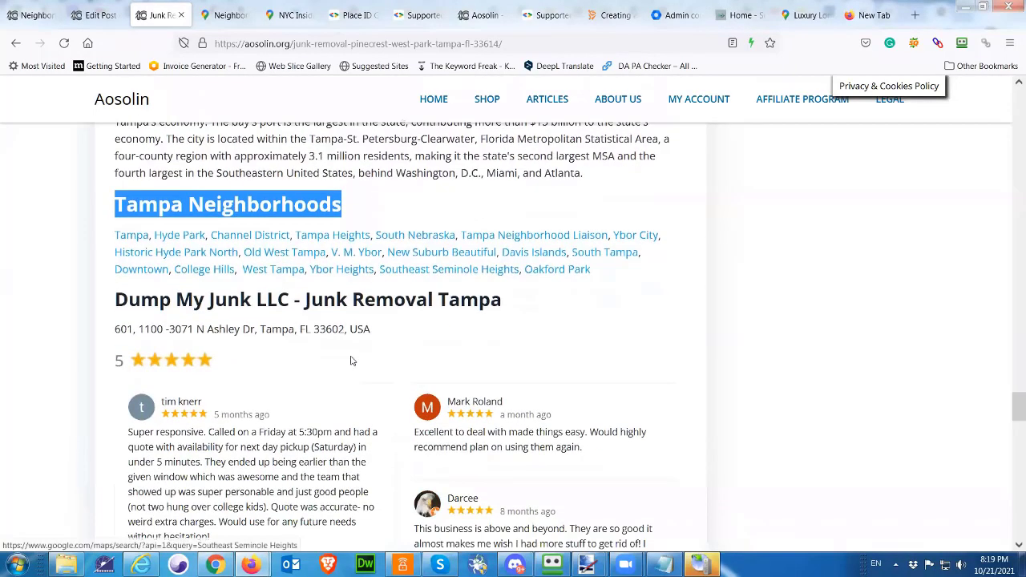
{"action": "scroll", "coordinate": [364, 417], "scroll_direction": "down", "scroll_amount": 10}
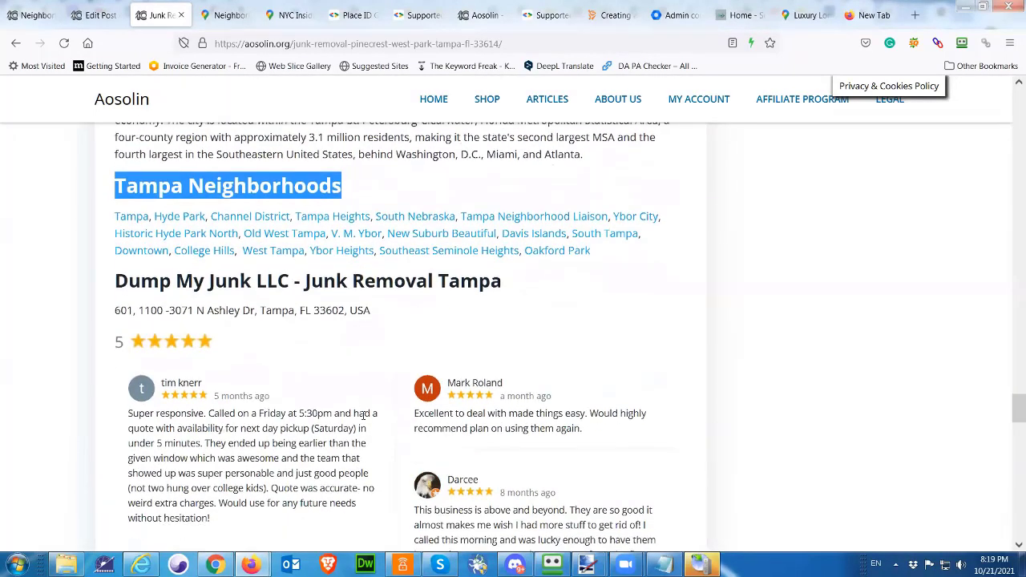
{"action": "scroll", "coordinate": [365, 421], "scroll_direction": "down", "scroll_amount": 3}
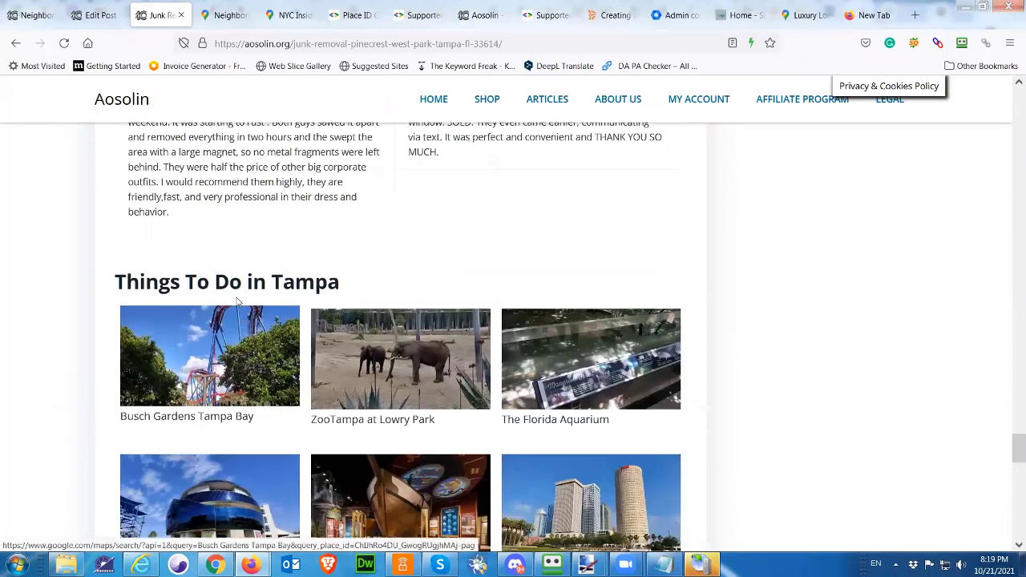
{"action": "scroll", "coordinate": [504, 443], "scroll_direction": "down", "scroll_amount": 2}
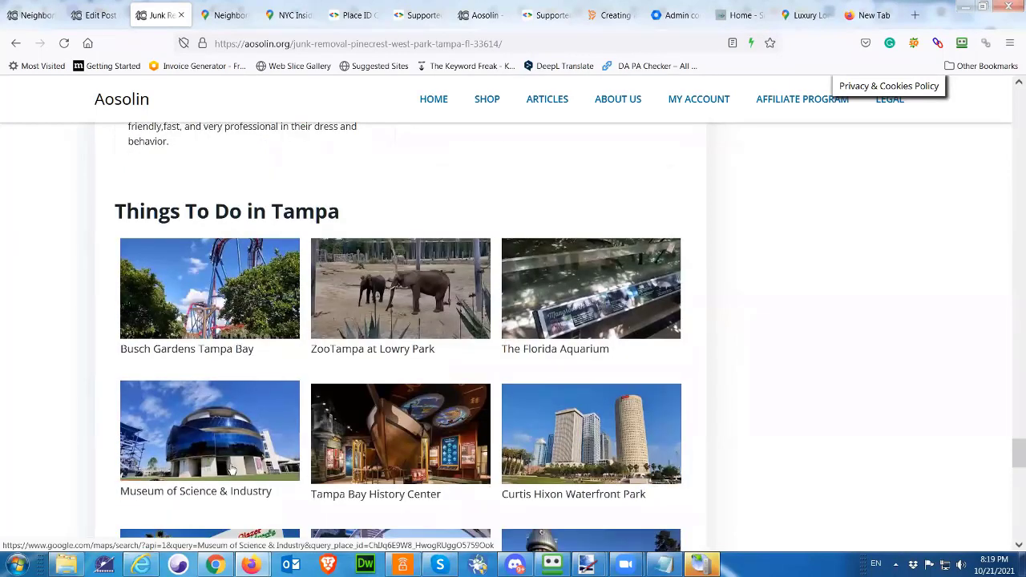
{"action": "left_click_drag", "start_coordinate": [1012, 454], "coordinate": [1008, 323]}
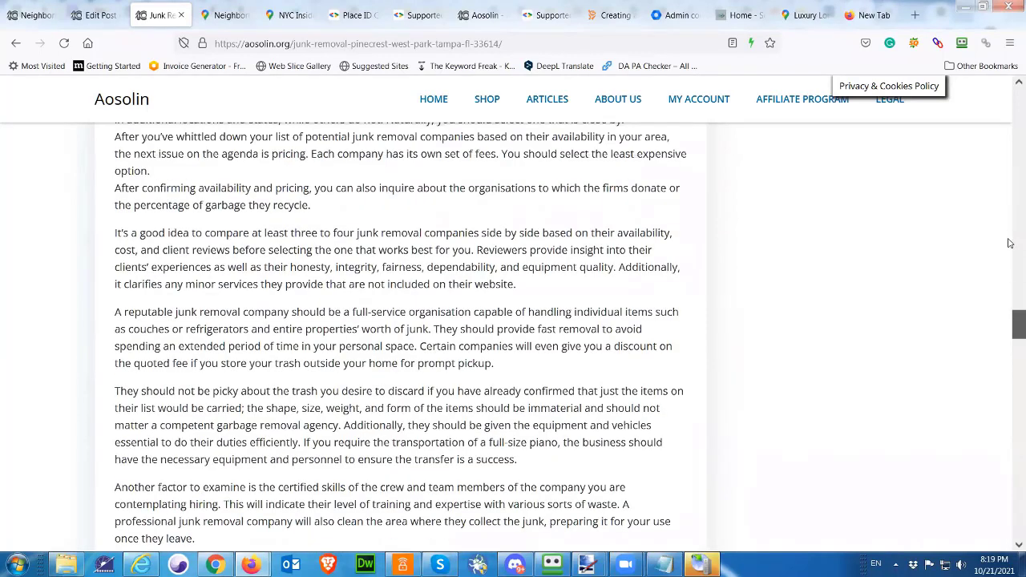
{"action": "left_click_drag", "start_coordinate": [1010, 243], "coordinate": [1012, 137]}
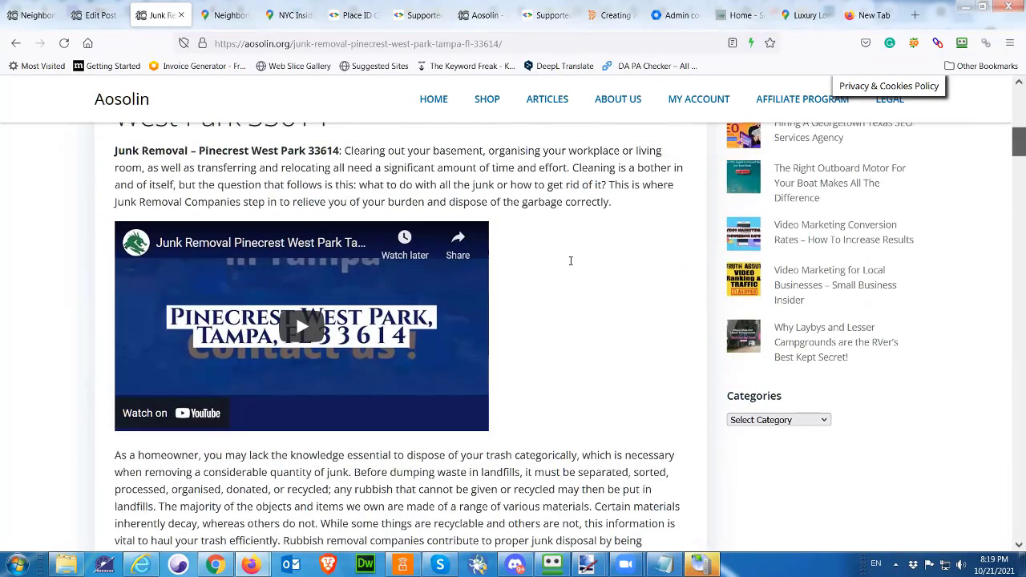
{"action": "scroll", "coordinate": [177, 262], "scroll_direction": "up", "scroll_amount": 2}
{"action": "left_click_drag", "start_coordinate": [126, 282], "coordinate": [327, 278]}
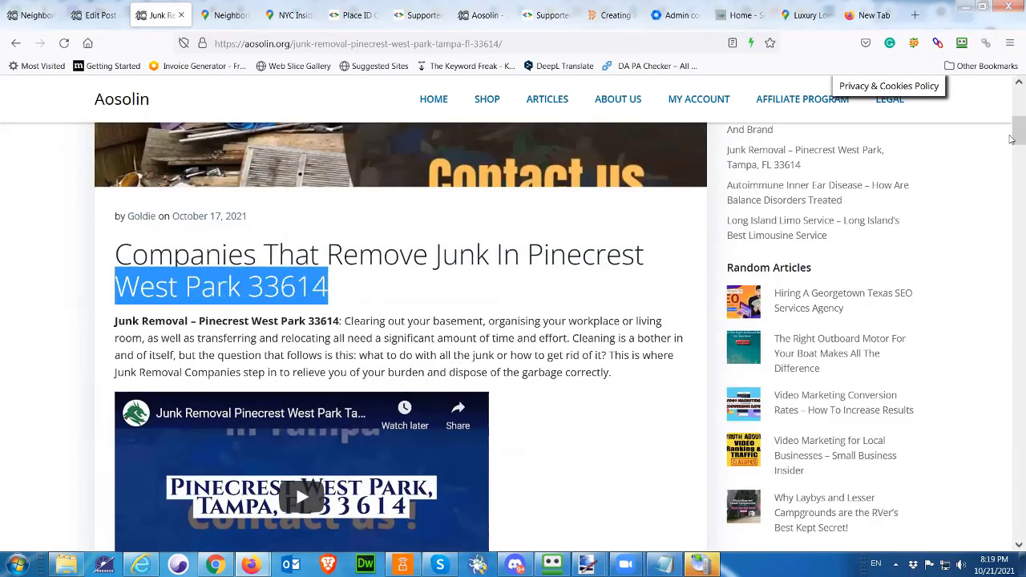
{"action": "left_click_drag", "start_coordinate": [1012, 141], "coordinate": [1012, 170]}
{"action": "mouse_move", "coordinate": [1005, 330]}
{"action": "left_mouse_down"}
{"action": "mouse_move", "coordinate": [1001, 404]}
{"action": "mouse_move", "coordinate": [1007, 343]}
{"action": "left_mouse_up"}
{"action": "scroll", "coordinate": [325, 353], "scroll_direction": "down", "scroll_amount": 2}
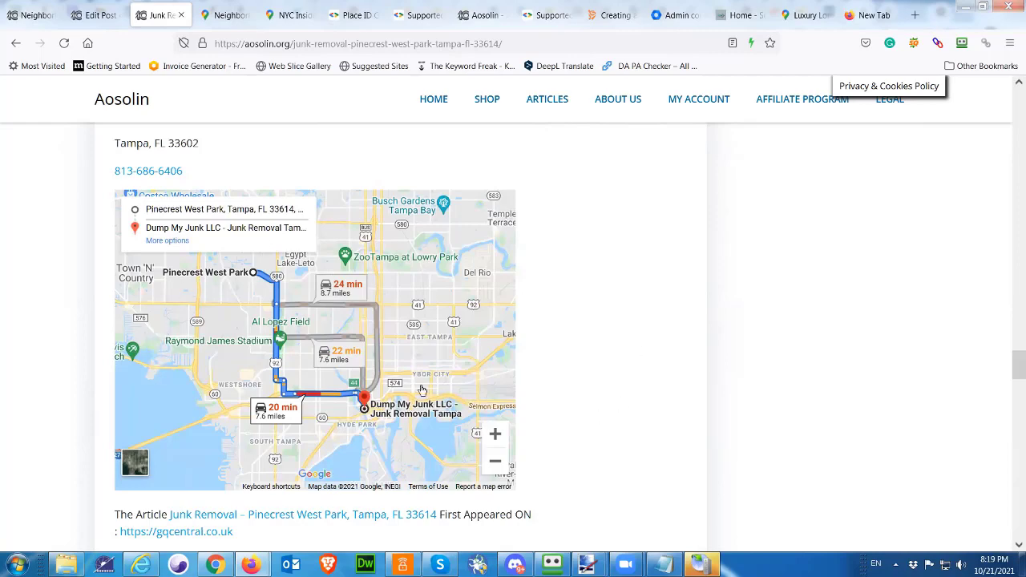
{"action": "scroll", "coordinate": [575, 396], "scroll_direction": "down", "scroll_amount": 6}
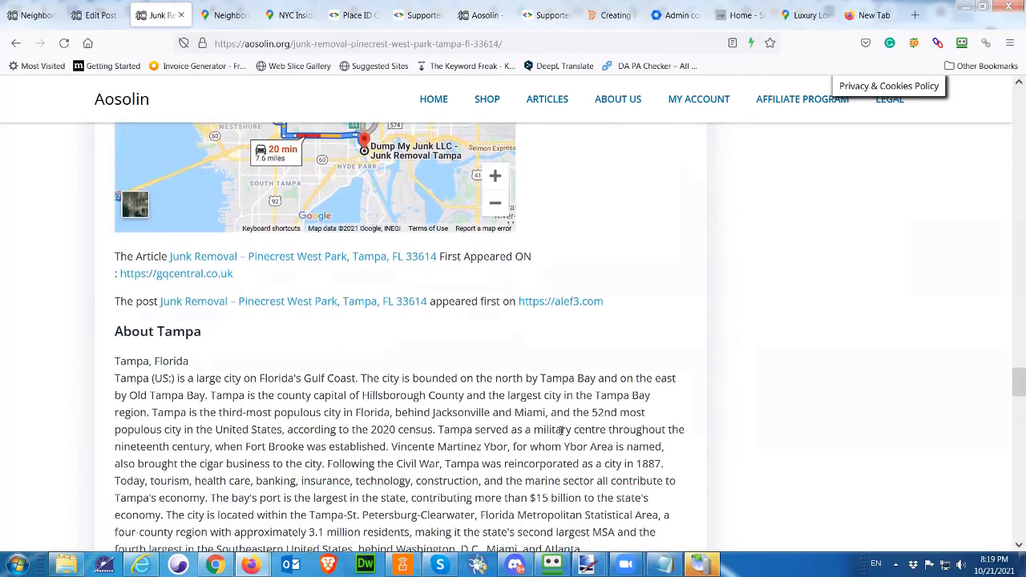
{"action": "scroll", "coordinate": [561, 431], "scroll_direction": "down", "scroll_amount": 4}
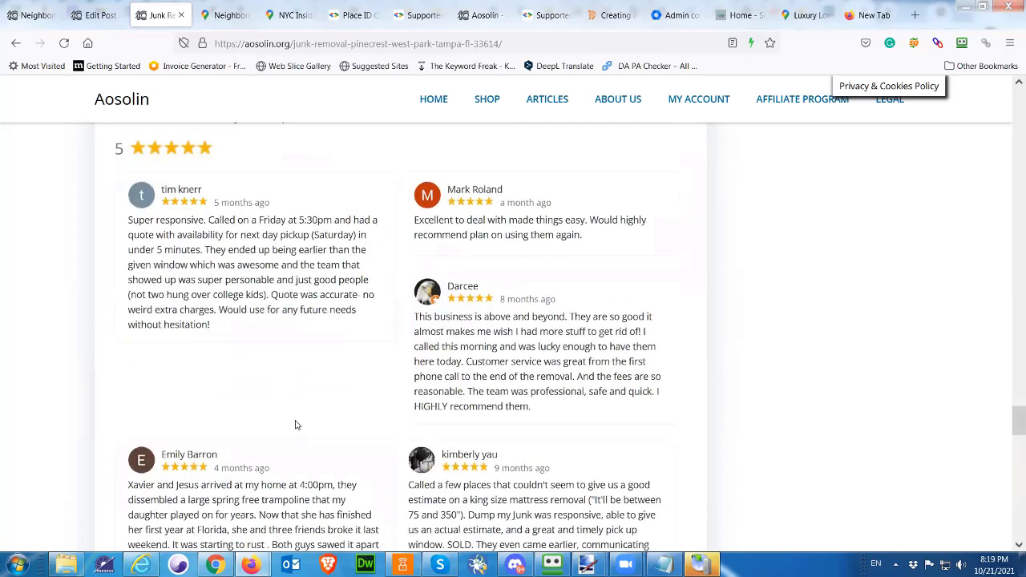
{"action": "scroll", "coordinate": [294, 425], "scroll_direction": "down", "scroll_amount": 3}
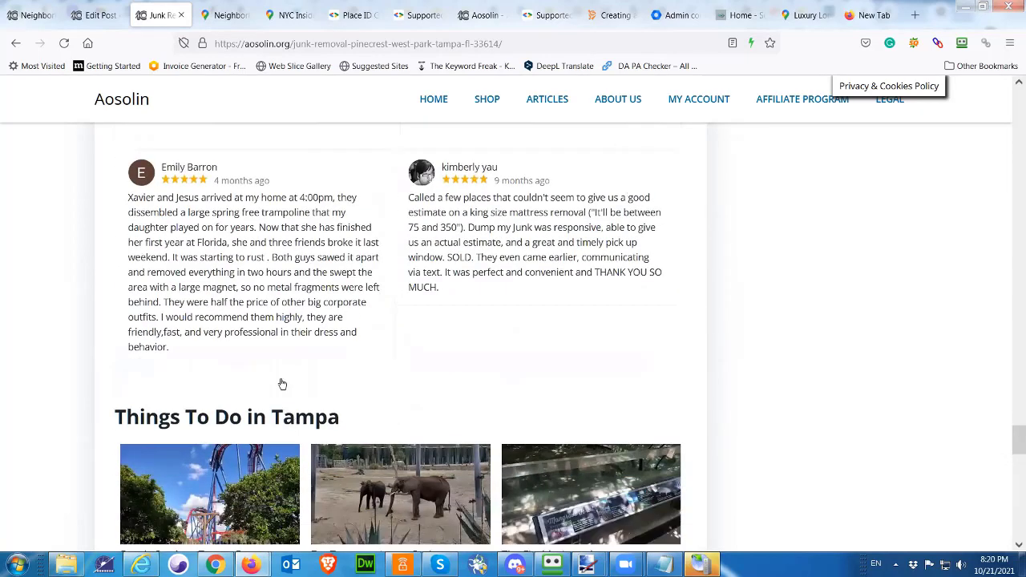
{"action": "scroll", "coordinate": [268, 373], "scroll_direction": "down", "scroll_amount": 4}
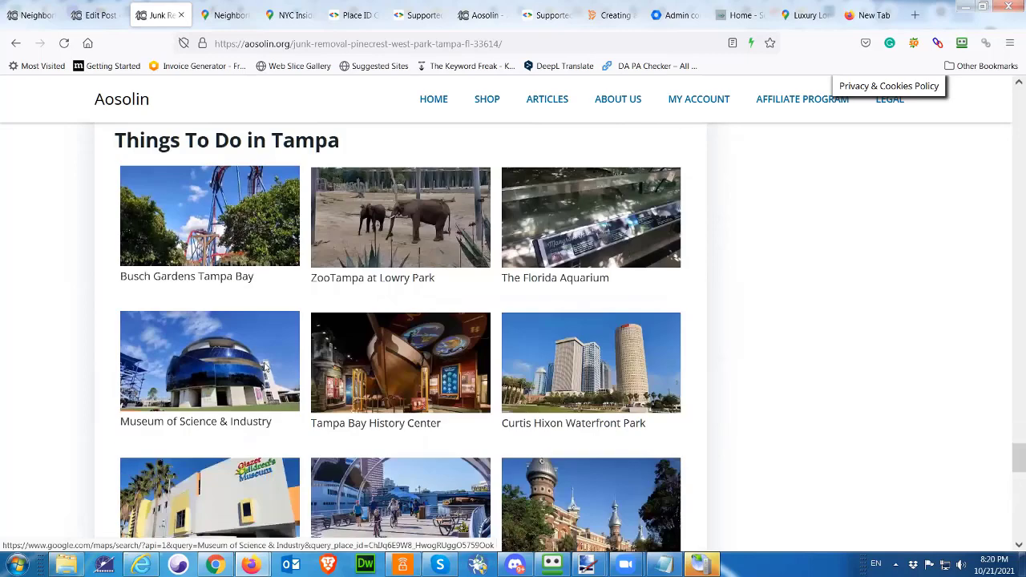
{"action": "scroll", "coordinate": [264, 367], "scroll_direction": "down", "scroll_amount": 3}
{"action": "scroll", "coordinate": [203, 465], "scroll_direction": "down", "scroll_amount": 2}
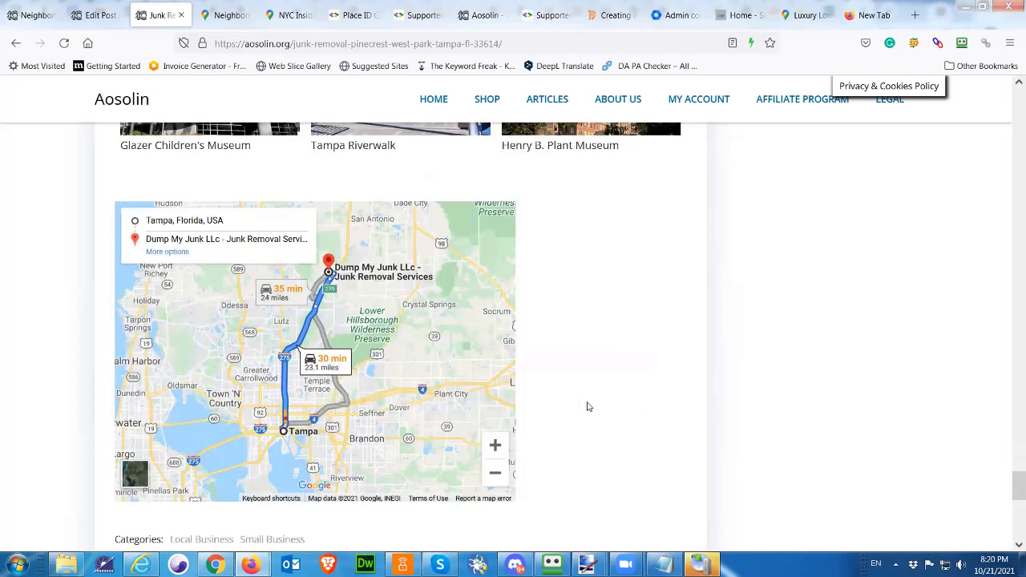
{"action": "scroll", "coordinate": [586, 406], "scroll_direction": "up", "scroll_amount": 3}
{"action": "scroll", "coordinate": [587, 406], "scroll_direction": "up", "scroll_amount": 4}
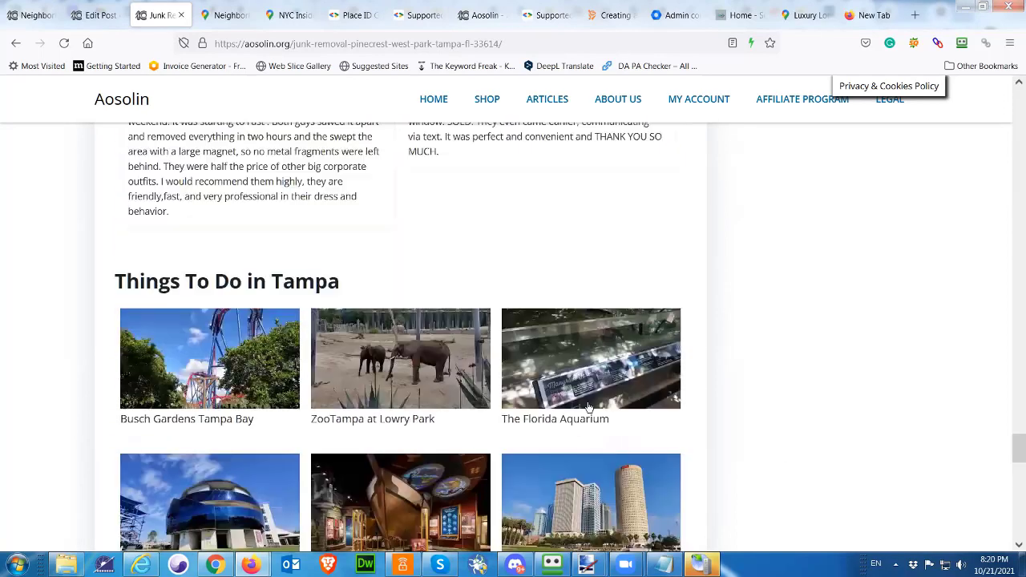
{"action": "scroll", "coordinate": [588, 402], "scroll_direction": "up", "scroll_amount": 5}
{"action": "scroll", "coordinate": [588, 402], "scroll_direction": "up", "scroll_amount": 5}
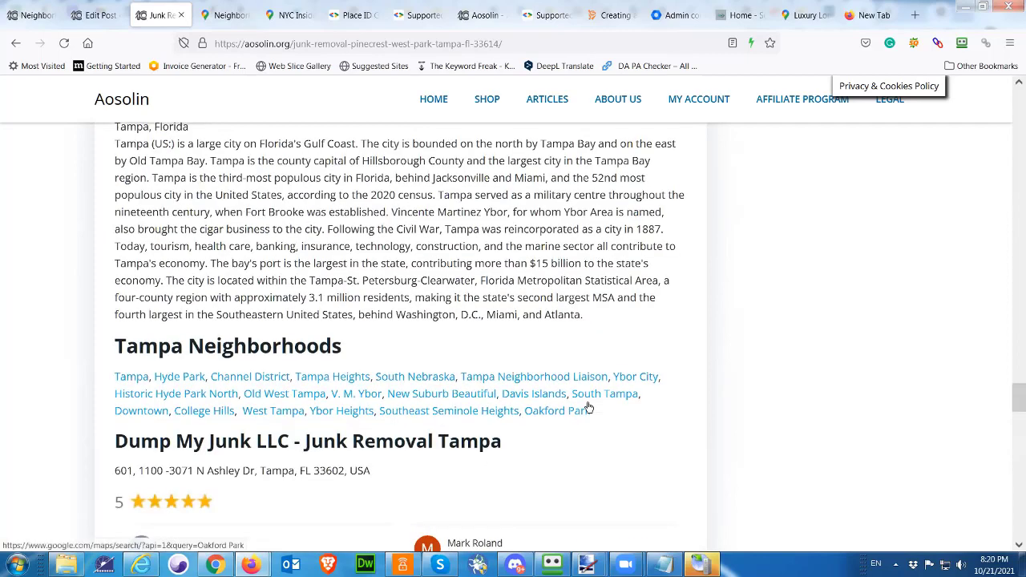
{"action": "scroll", "coordinate": [588, 402], "scroll_direction": "up", "scroll_amount": 5}
{"action": "left_click_drag", "start_coordinate": [1012, 369], "coordinate": [1012, 76]}
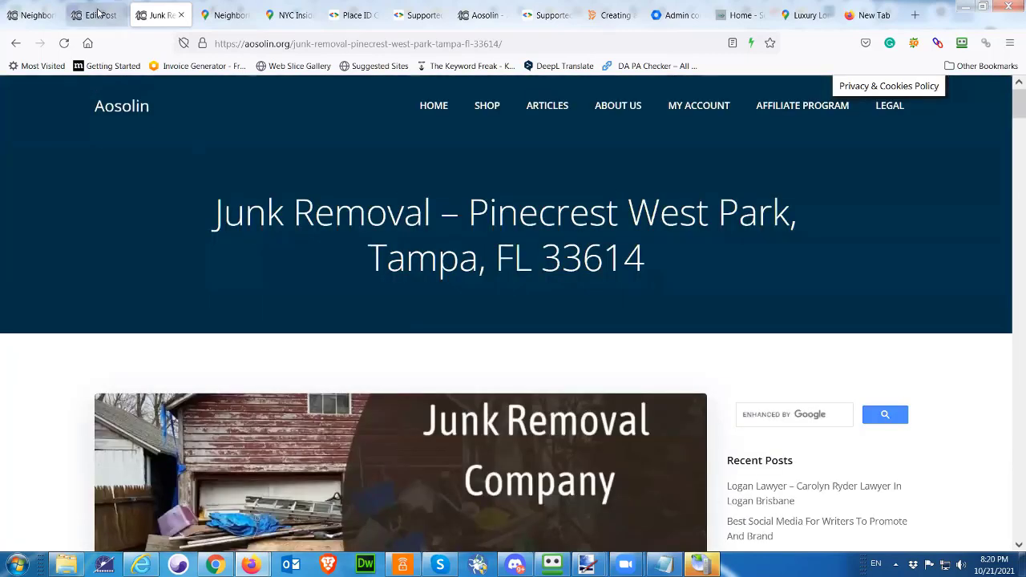
- Scroll to the end of the post's Text editor to view the rkfrt map, directions and reviews shortcodes
{"action": "left_click", "coordinate": [95, 16]}
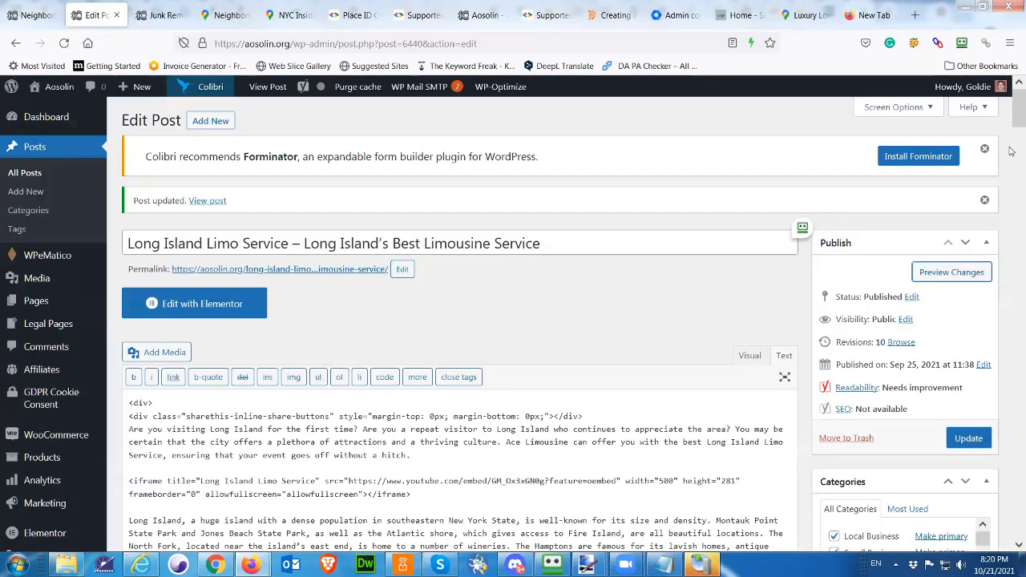
{"action": "scroll", "coordinate": [1012, 173], "scroll_direction": "down", "scroll_amount": 3}
{"action": "left_click_drag", "start_coordinate": [1011, 173], "coordinate": [1011, 371]}
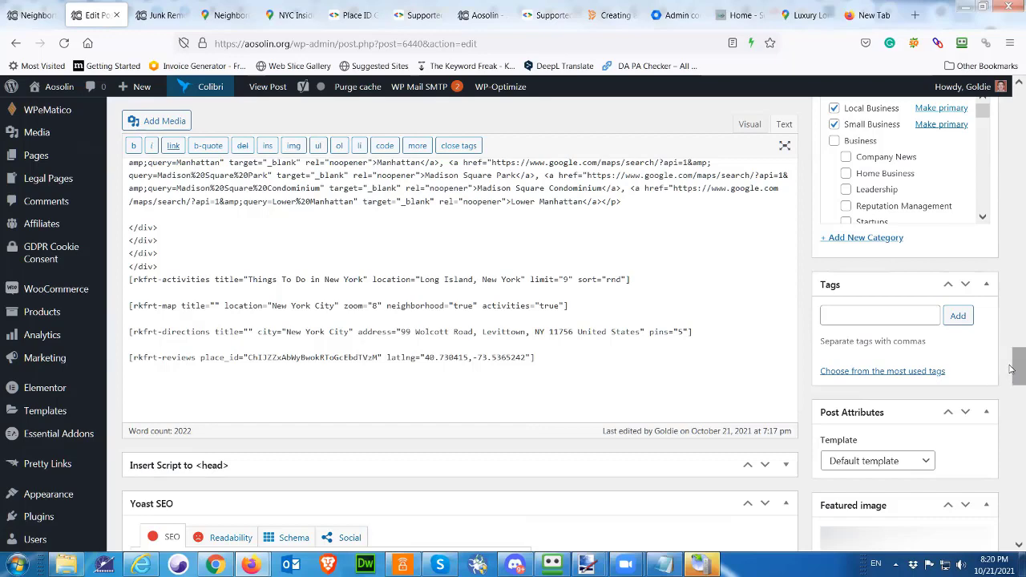
{"action": "left_click", "coordinate": [160, 14]}
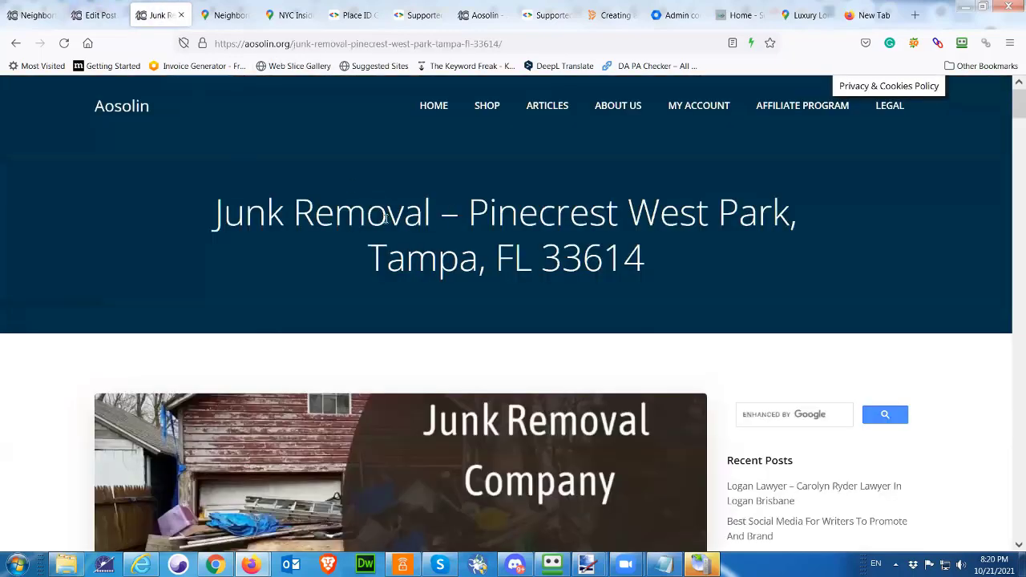
- Scroll through the Junk Removal post, then open a new Firefox private window
{"action": "left_click_drag", "start_coordinate": [1014, 108], "coordinate": [1012, 75]}
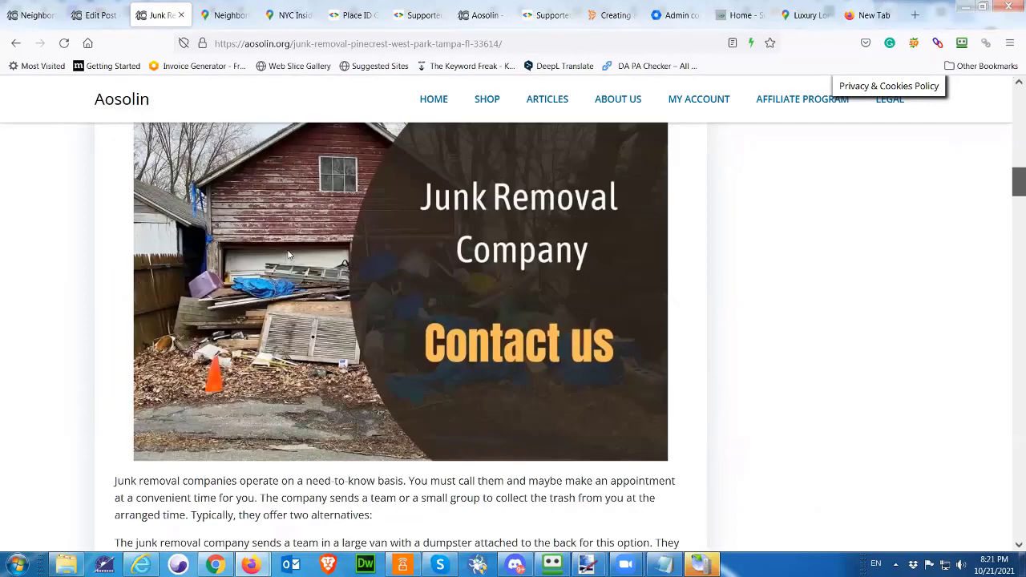
{"action": "scroll", "coordinate": [215, 210], "scroll_direction": "up", "scroll_amount": 10}
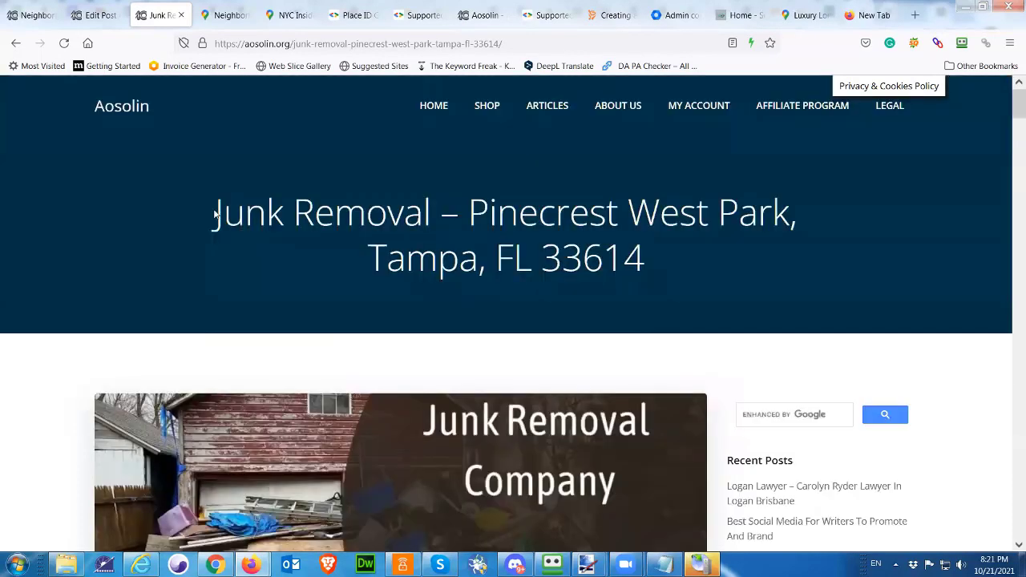
{"action": "mouse_move", "coordinate": [251, 565]}
{"action": "left_click", "coordinate": [325, 484]}
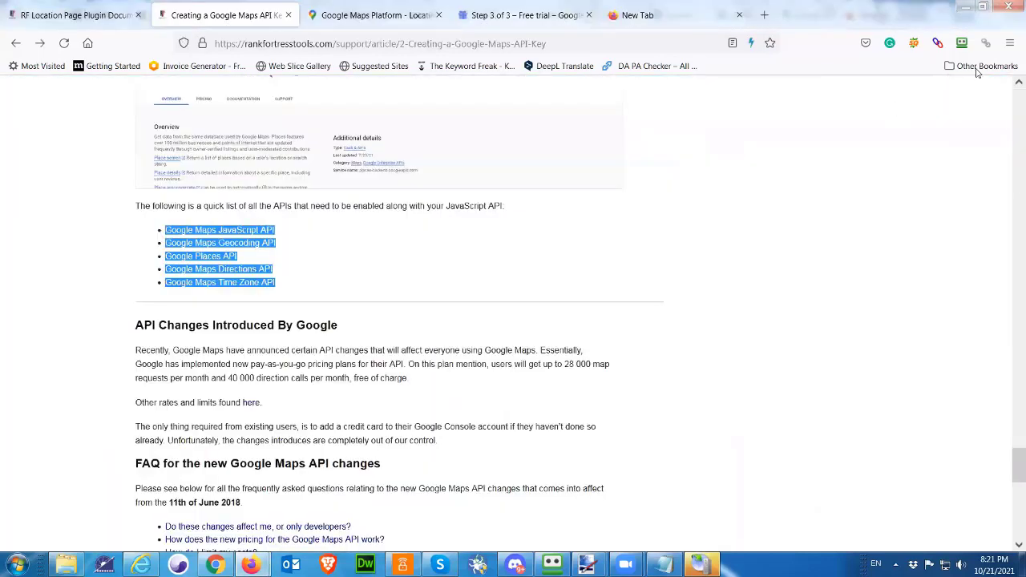
{"action": "left_click", "coordinate": [1009, 42]}
{"action": "left_click", "coordinate": [896, 141]}
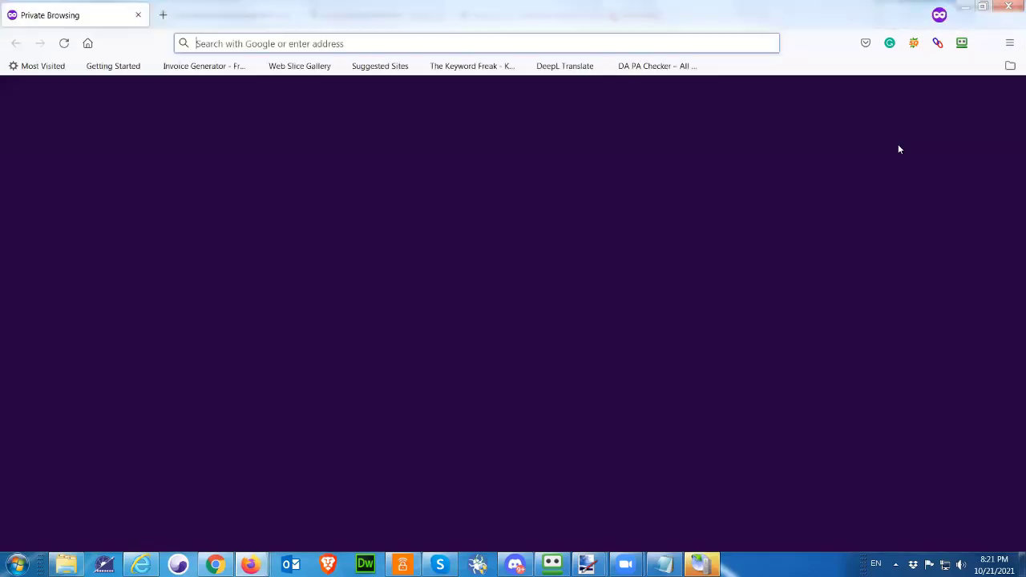
- Search Google for 'junk removal west park tampa' from the private window's address bar
{"action": "left_click", "coordinate": [206, 42]}
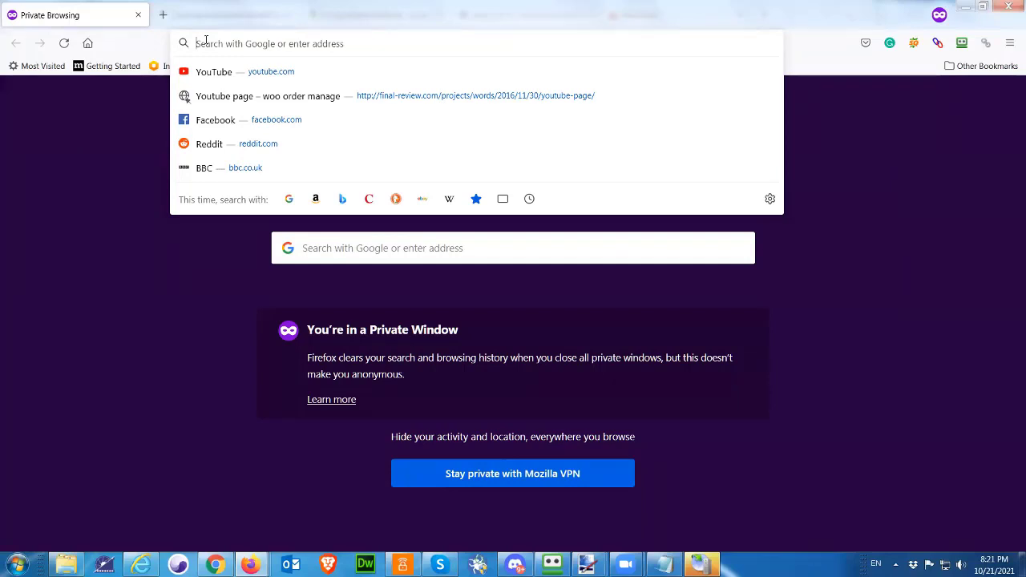
{"action": "type", "text": "junk "}
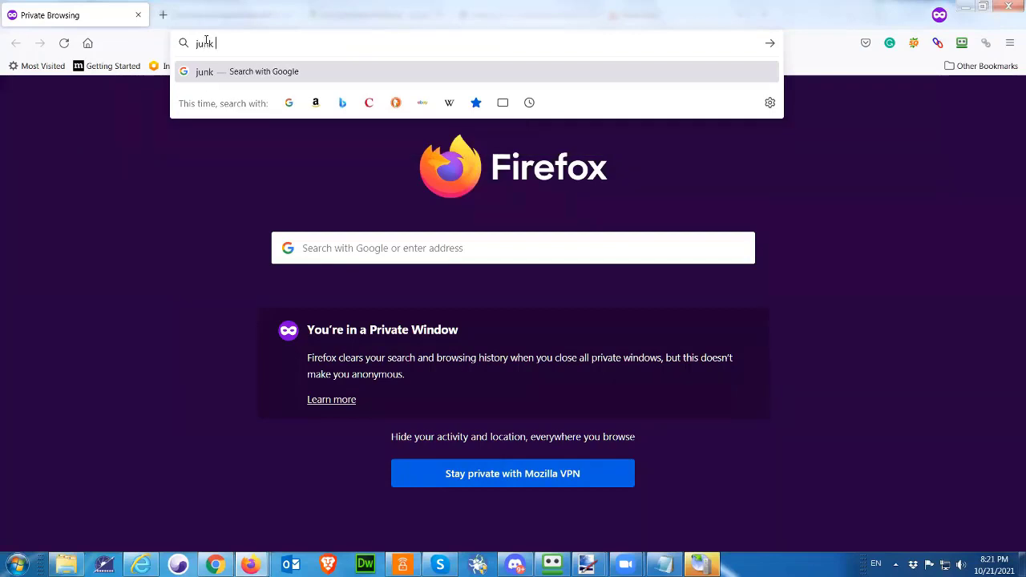
{"action": "type", "text": "removal"}
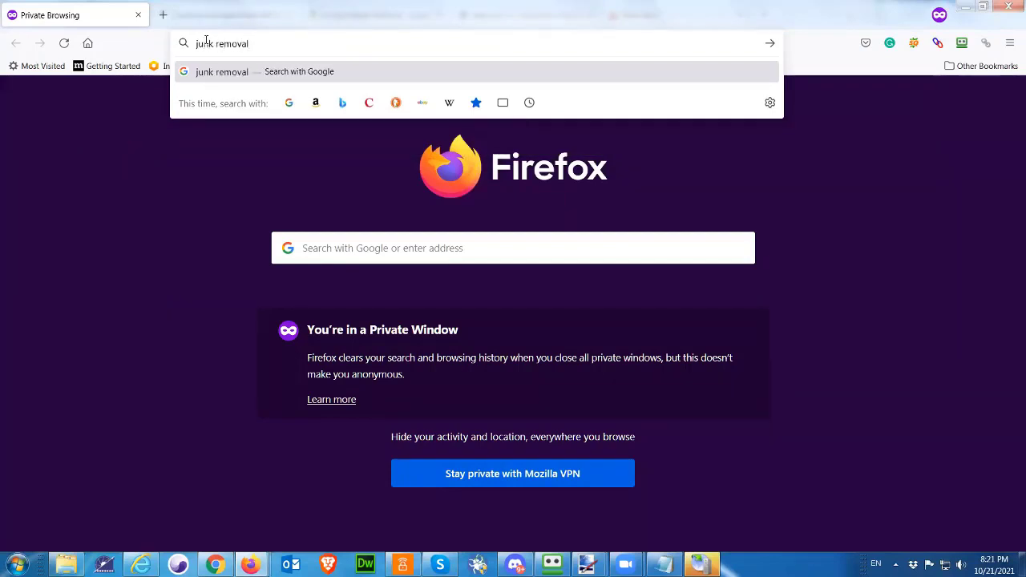
{"action": "type", "text": " west pa"}
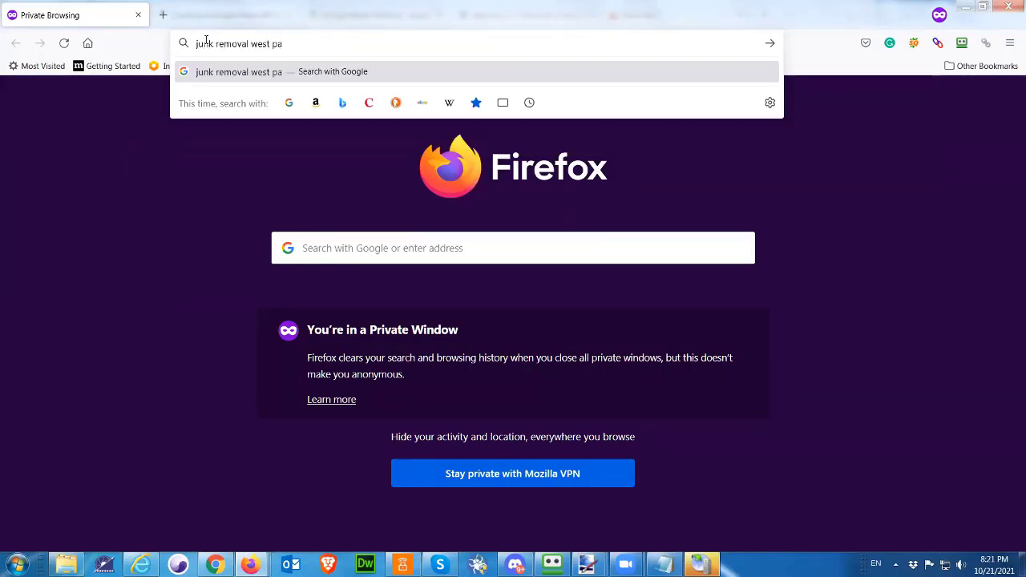
{"action": "type", "text": "rk tampa"}
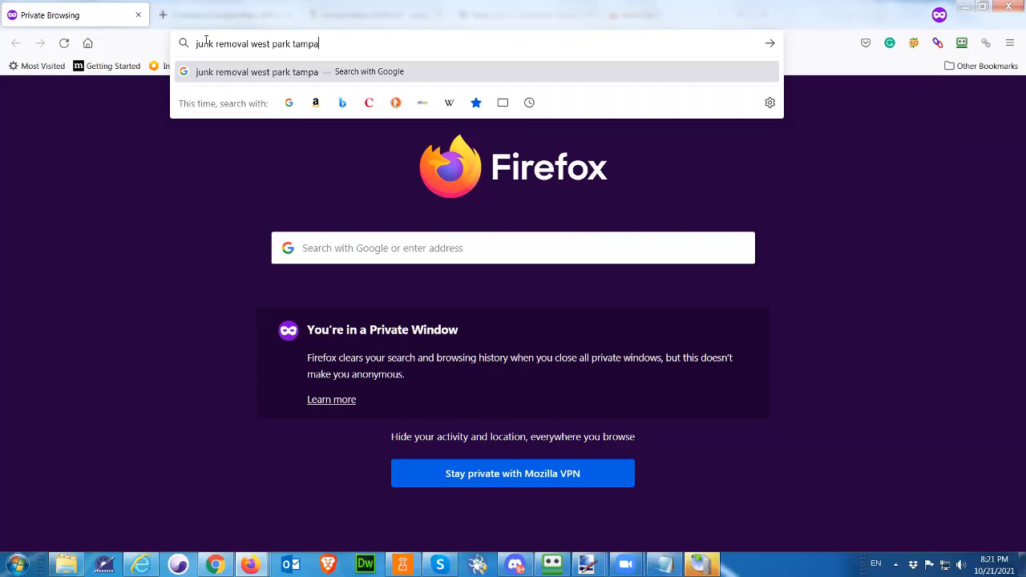
{"action": "key", "text": "Return"}
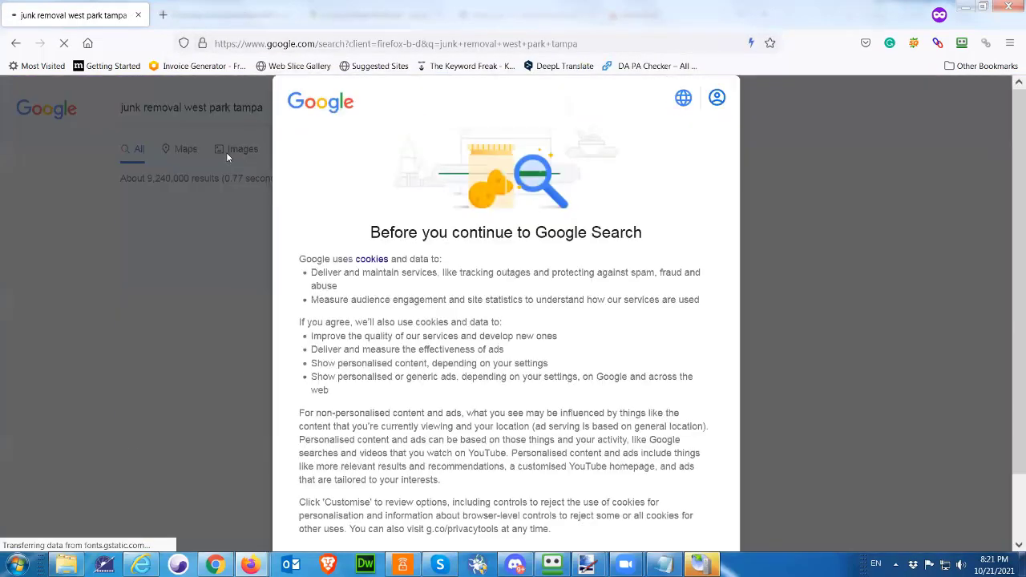
- Accept Google's cookie notice and expand the full list of local junk removal businesses
{"action": "scroll", "coordinate": [612, 521], "scroll_direction": "down", "scroll_amount": 2}
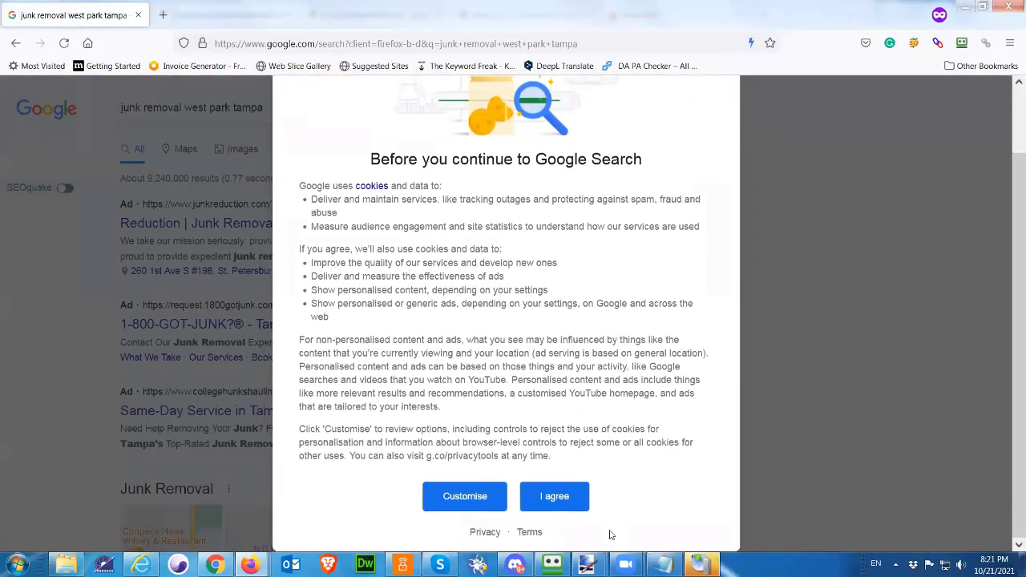
{"action": "left_click", "coordinate": [554, 492]}
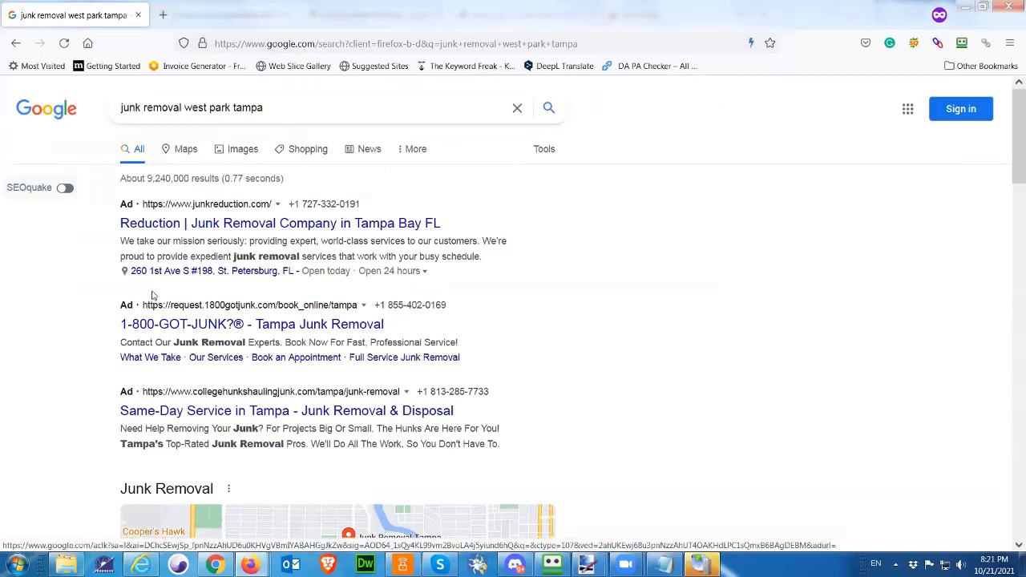
{"action": "scroll", "coordinate": [107, 283], "scroll_direction": "down", "scroll_amount": 3}
{"action": "scroll", "coordinate": [106, 283], "scroll_direction": "down", "scroll_amount": 3}
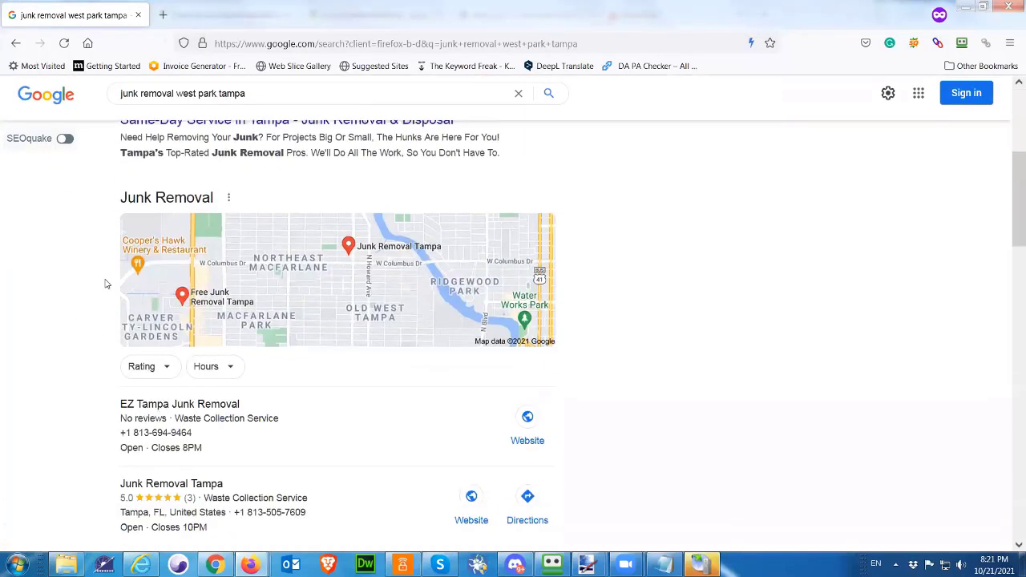
{"action": "scroll", "coordinate": [107, 283], "scroll_direction": "down", "scroll_amount": 1}
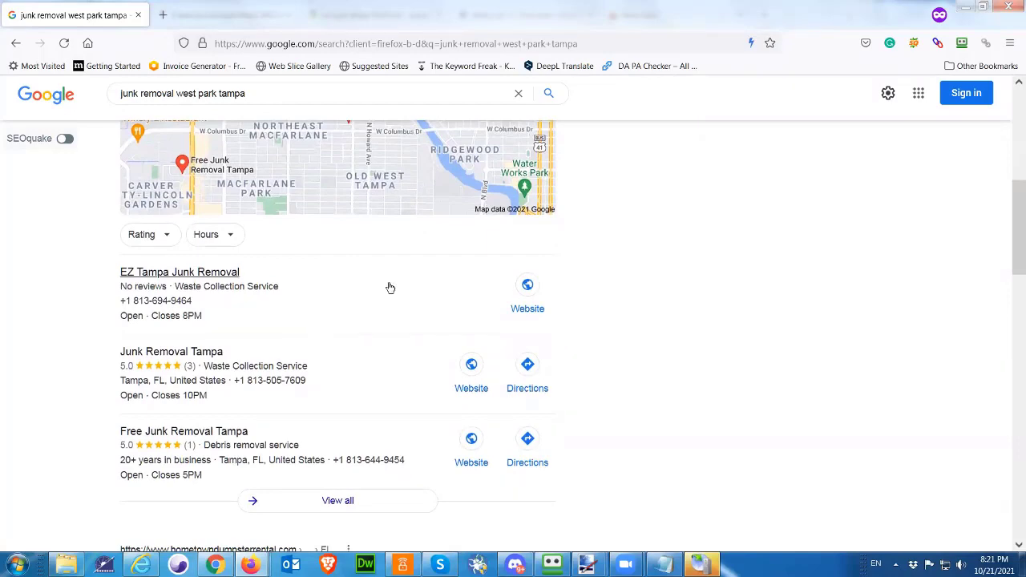
{"action": "scroll", "coordinate": [390, 288], "scroll_direction": "down", "scroll_amount": 3}
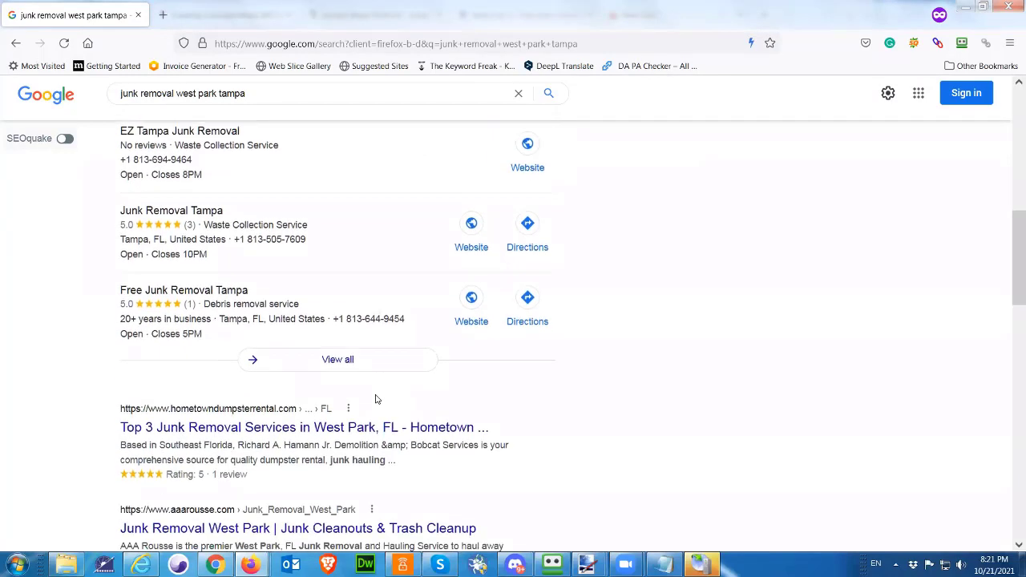
{"action": "left_click", "coordinate": [336, 365]}
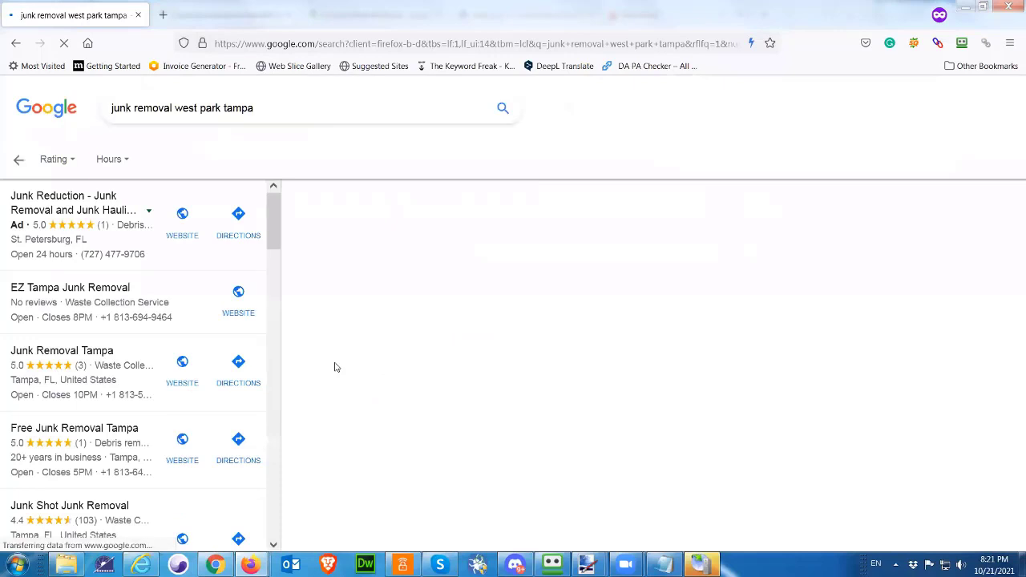
- Scroll through the local listings beside the map, then go back to the main results
{"action": "scroll", "coordinate": [179, 365], "scroll_direction": "down", "scroll_amount": 4}
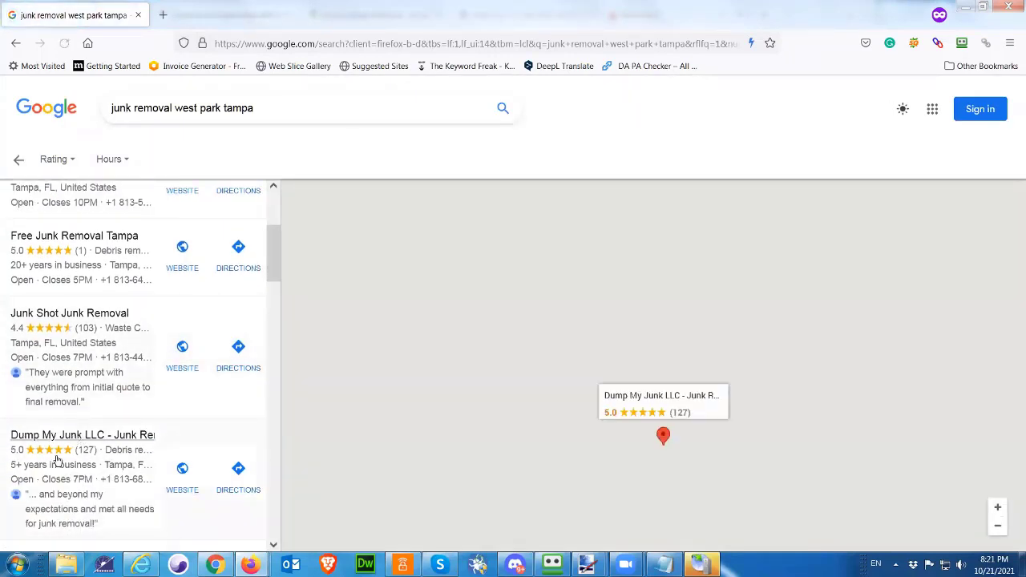
{"action": "scroll", "coordinate": [110, 423], "scroll_direction": "up", "scroll_amount": 2}
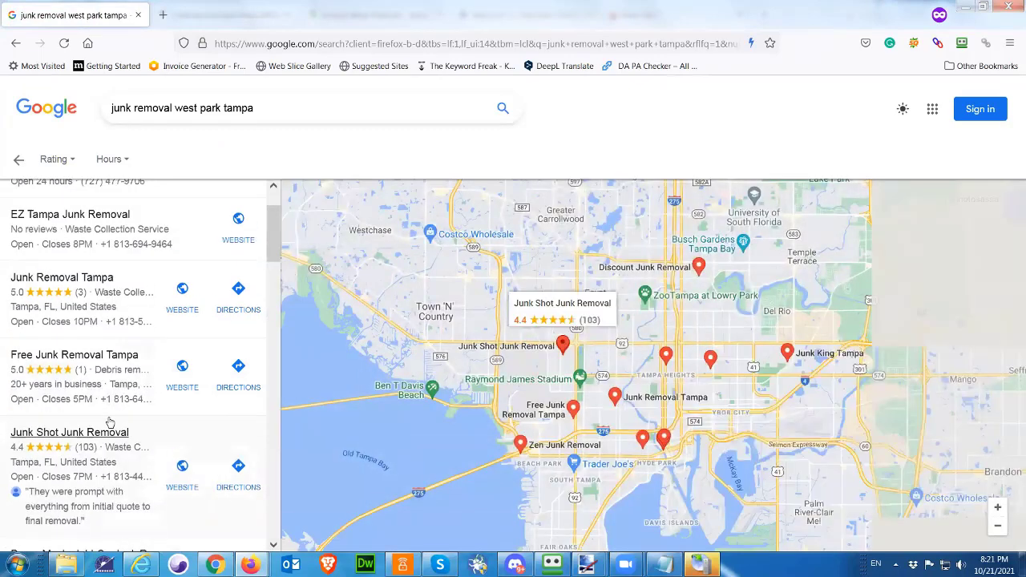
{"action": "scroll", "coordinate": [105, 361], "scroll_direction": "up", "scroll_amount": 2}
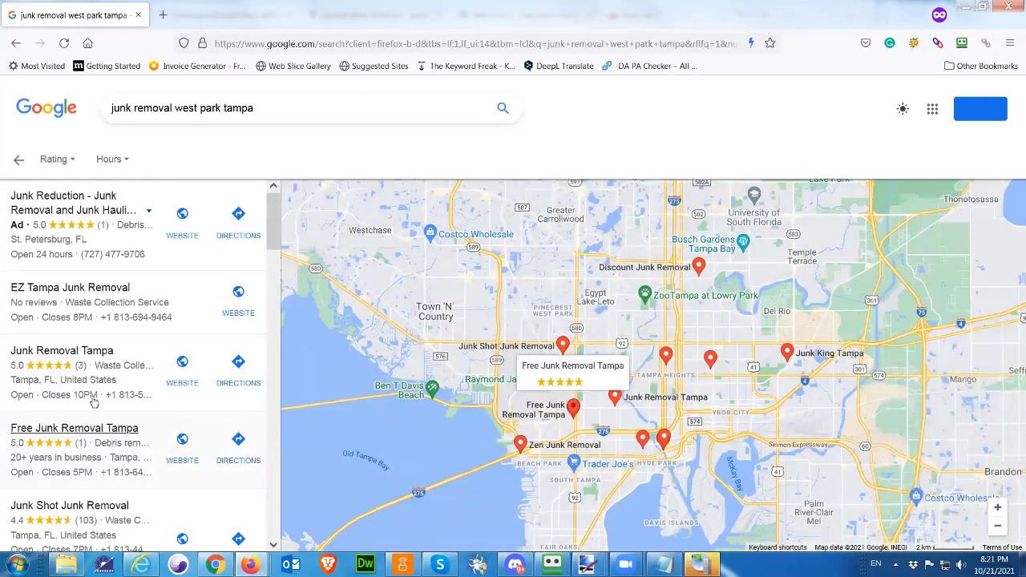
{"action": "scroll", "coordinate": [95, 449], "scroll_direction": "down", "scroll_amount": 2}
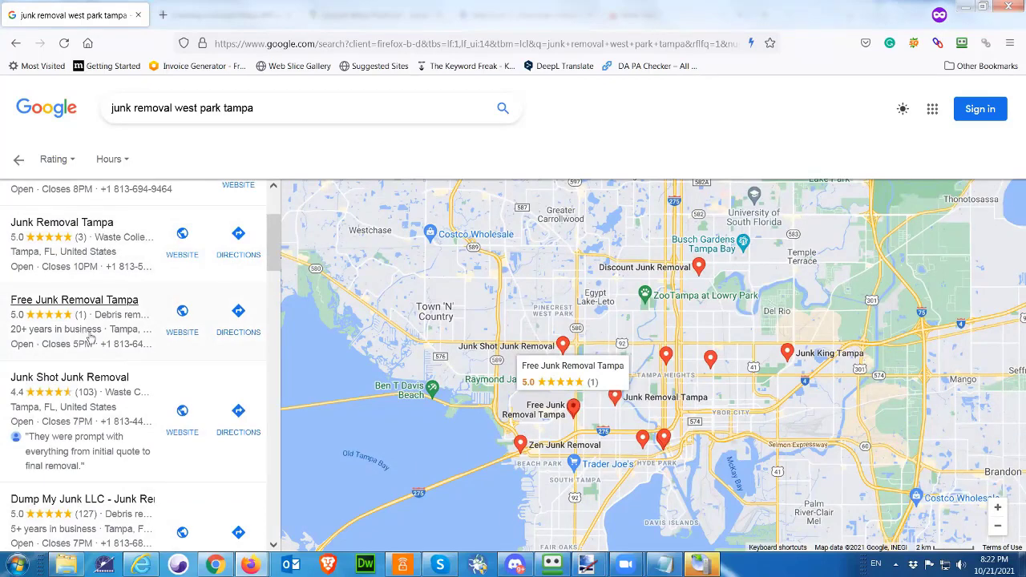
{"action": "left_click_drag", "start_coordinate": [271, 250], "coordinate": [272, 218]}
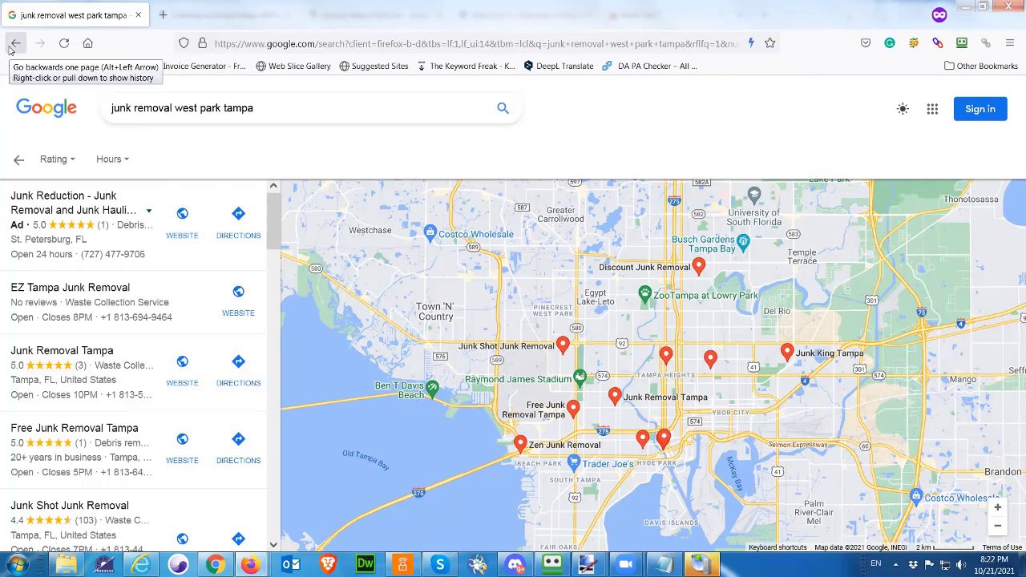
{"action": "left_click", "coordinate": [15, 44]}
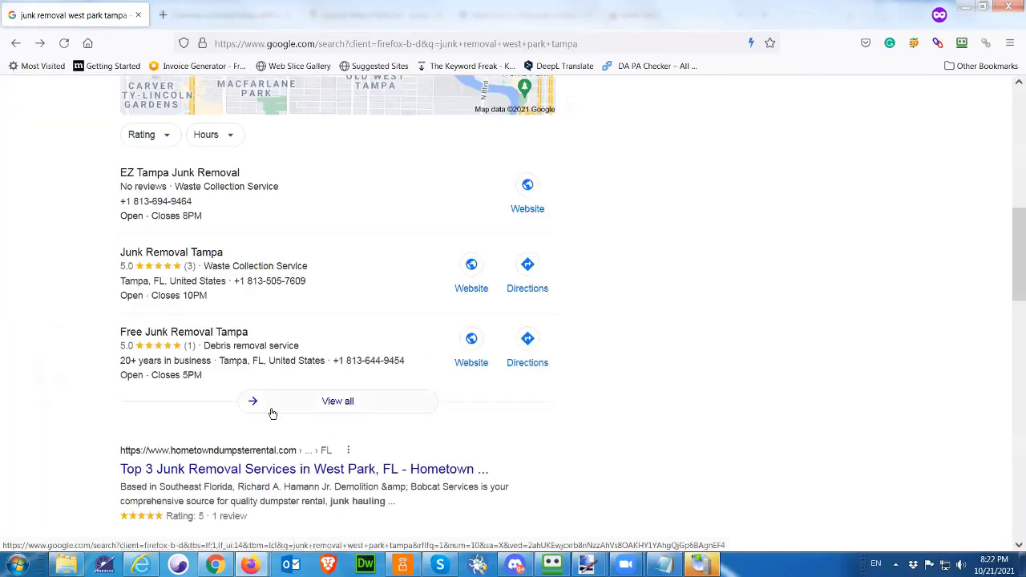
{"action": "scroll", "coordinate": [273, 410], "scroll_direction": "down", "scroll_amount": 2}
{"action": "scroll", "coordinate": [271, 412], "scroll_direction": "down", "scroll_amount": 2}
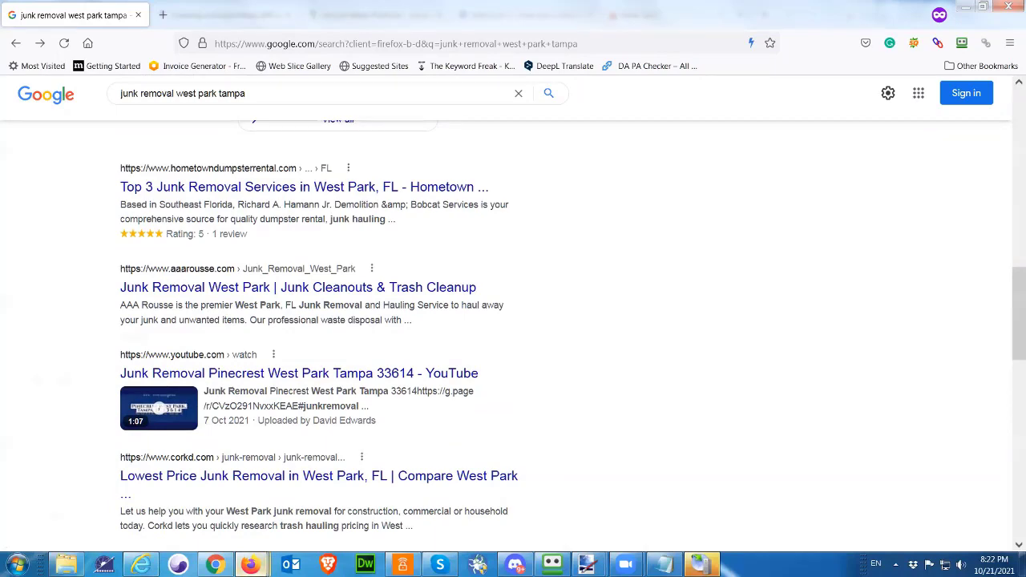
{"action": "mouse_move", "coordinate": [250, 565]}
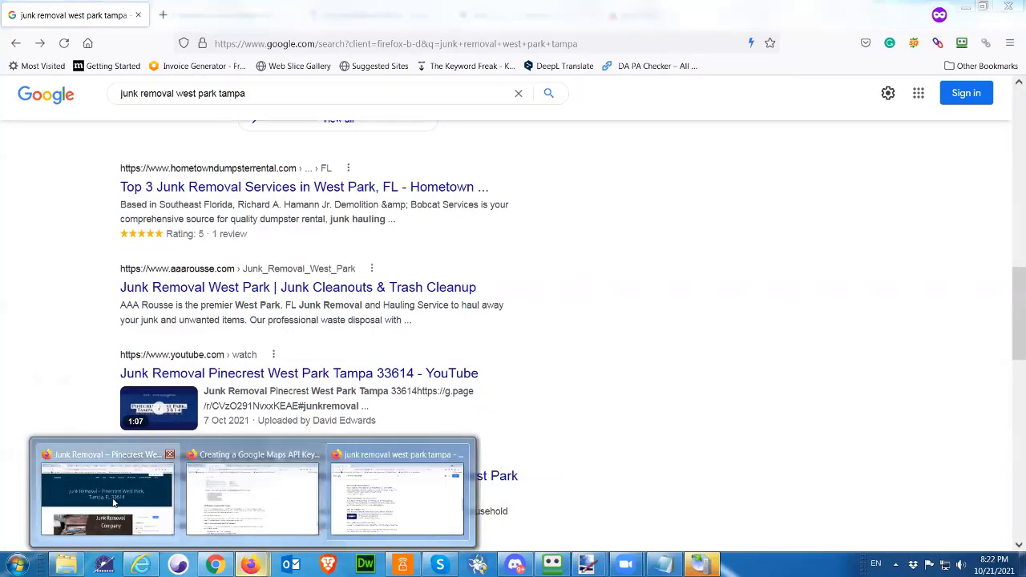
{"action": "left_click", "coordinate": [104, 491]}
{"action": "scroll", "coordinate": [382, 345], "scroll_direction": "down", "scroll_amount": 8}
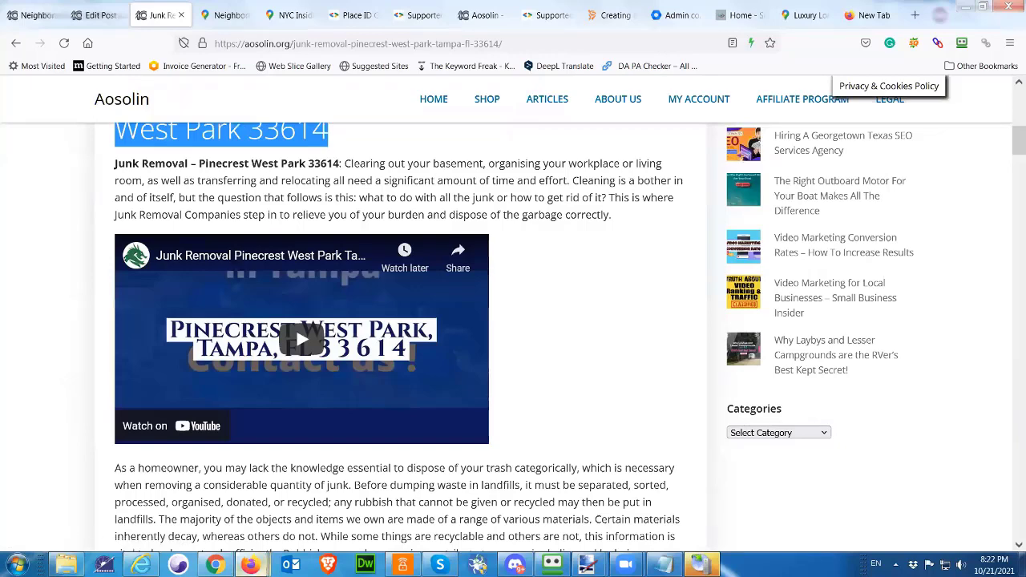
{"action": "mouse_move", "coordinate": [250, 565]}
{"action": "left_click", "coordinate": [401, 492]}
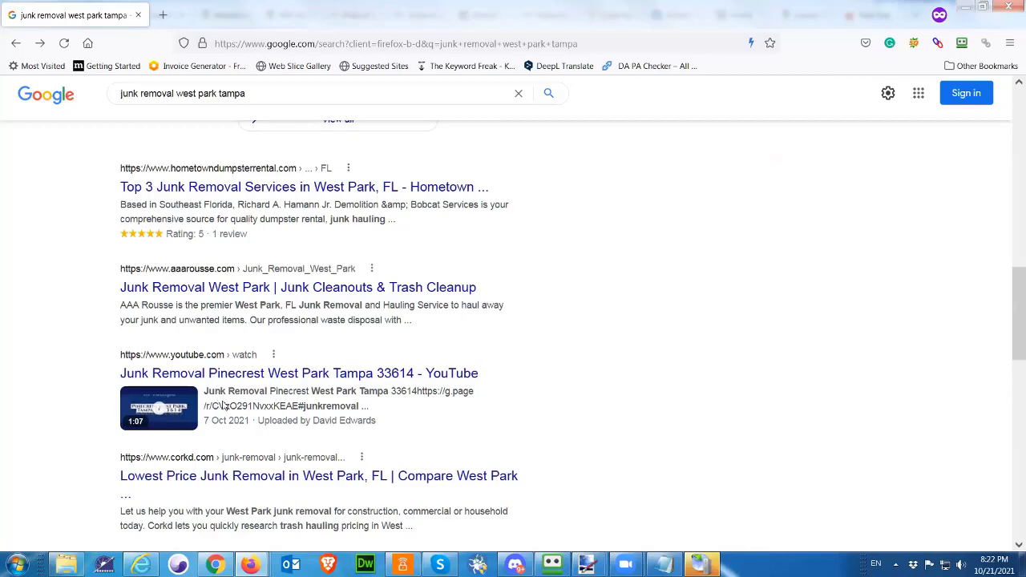
{"action": "scroll", "coordinate": [238, 425], "scroll_direction": "down", "scroll_amount": 3}
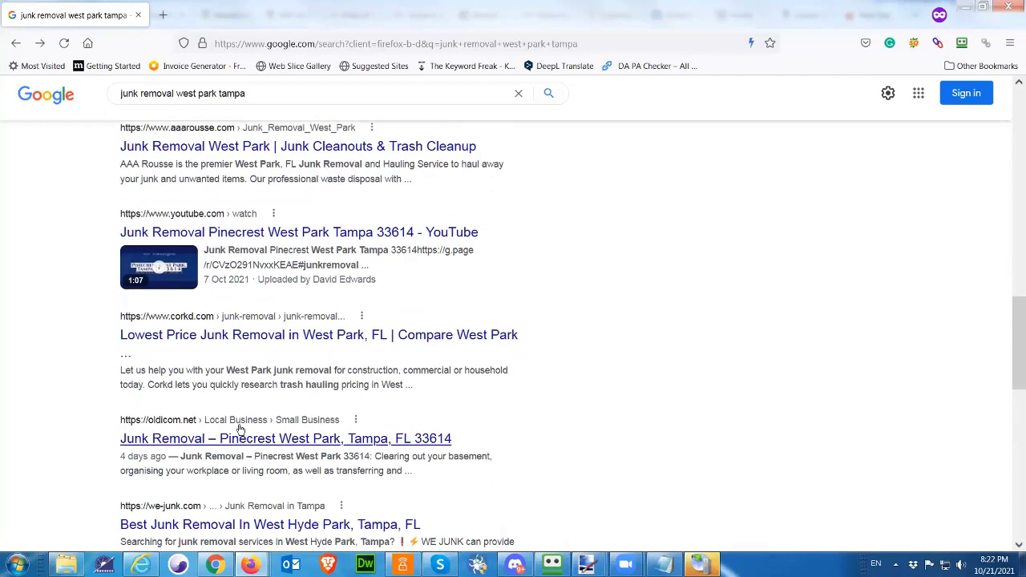
{"action": "left_click_drag", "start_coordinate": [116, 421], "coordinate": [171, 435]}
{"action": "left_click", "coordinate": [504, 481]}
{"action": "left_click_drag", "start_coordinate": [418, 472], "coordinate": [117, 426]}
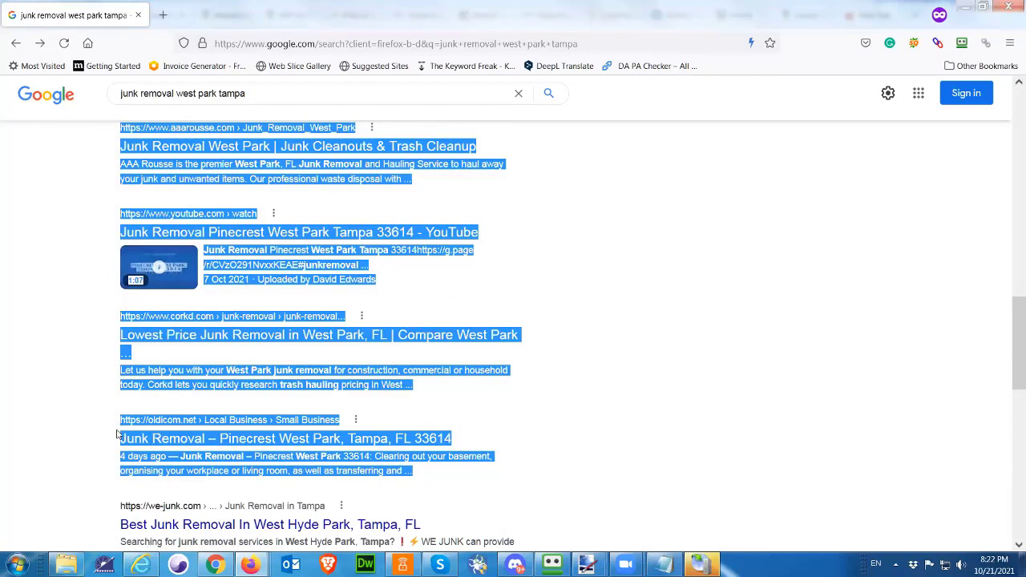
{"action": "left_click", "coordinate": [488, 493]}
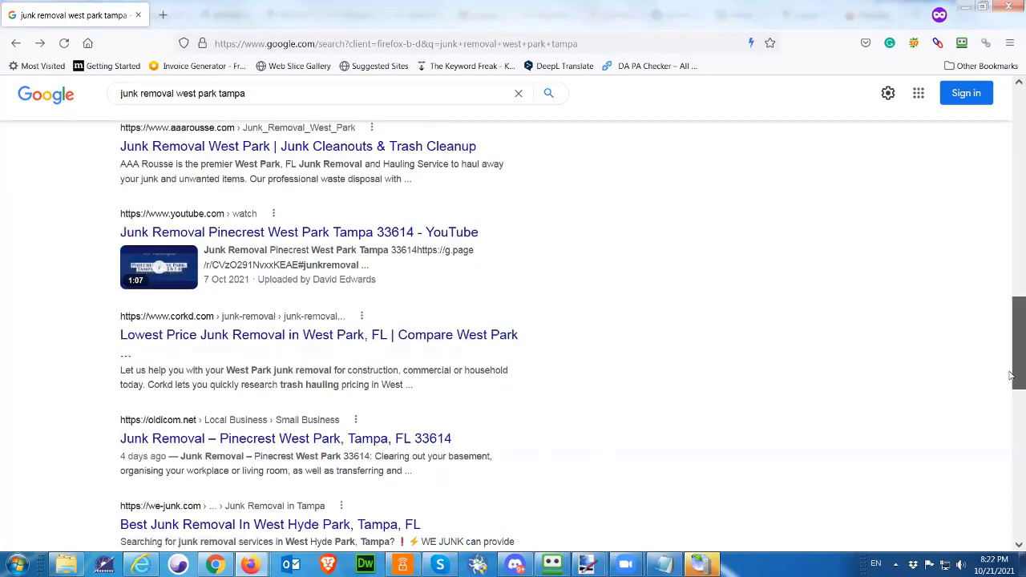
{"action": "scroll", "coordinate": [1011, 384], "scroll_direction": "up", "scroll_amount": 5}
{"action": "scroll", "coordinate": [1012, 384], "scroll_direction": "down", "scroll_amount": 4}
{"action": "scroll", "coordinate": [1012, 384], "scroll_direction": "down", "scroll_amount": 2}
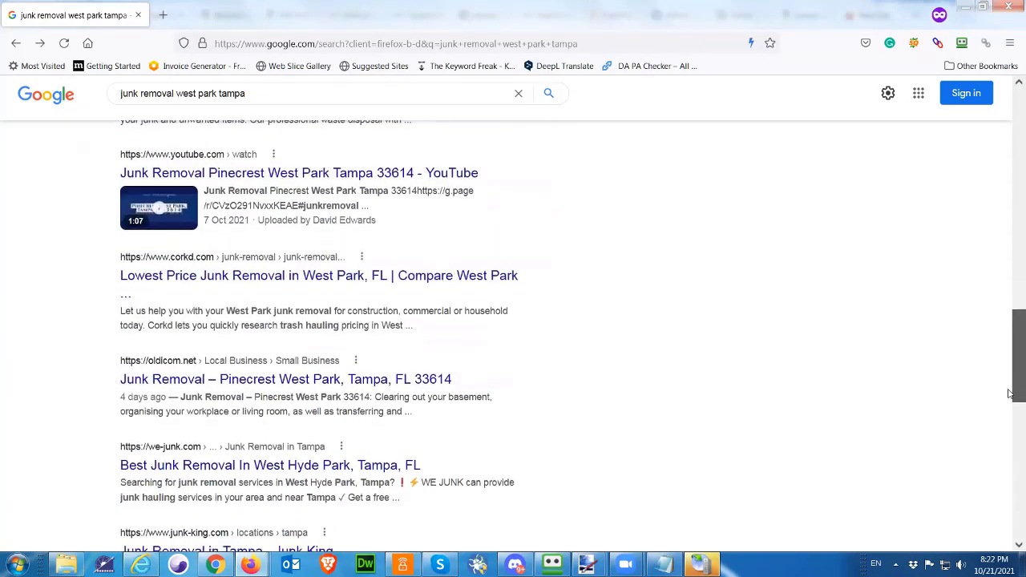
{"action": "scroll", "coordinate": [1010, 396], "scroll_direction": "down", "scroll_amount": 2}
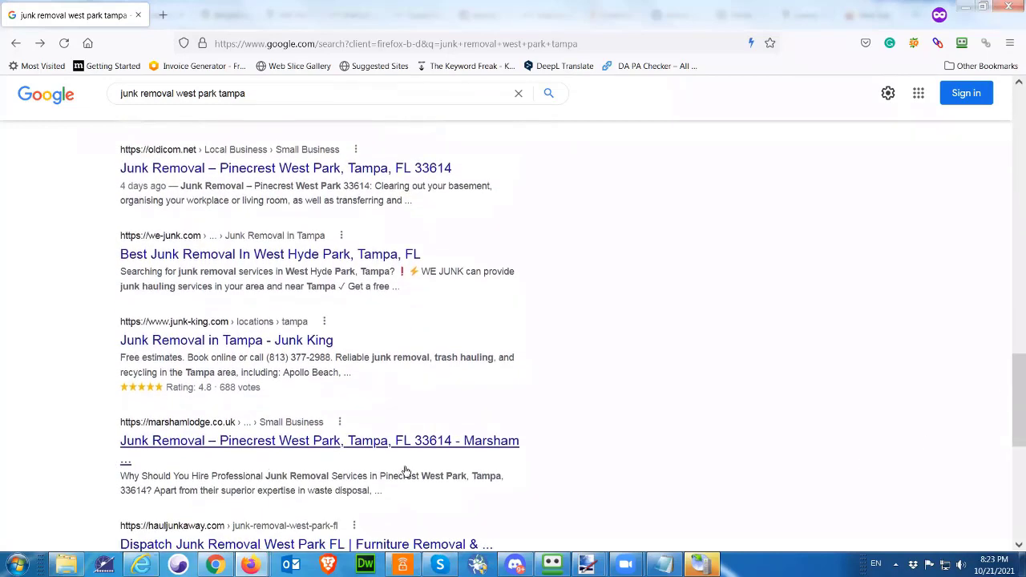
{"action": "left_click_drag", "start_coordinate": [1011, 391], "coordinate": [1011, 166]}
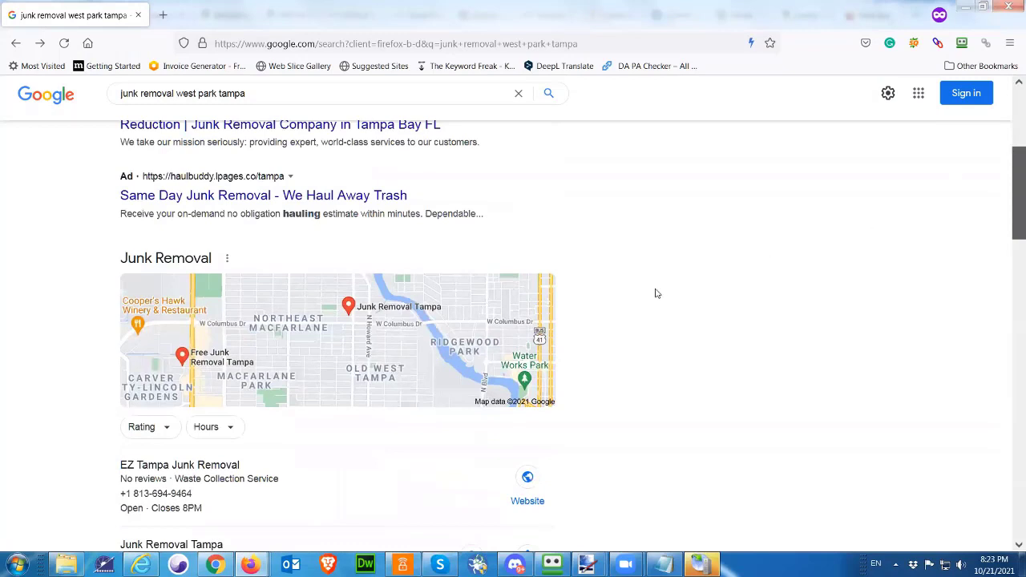
{"action": "scroll", "coordinate": [628, 321], "scroll_direction": "up", "scroll_amount": 3}
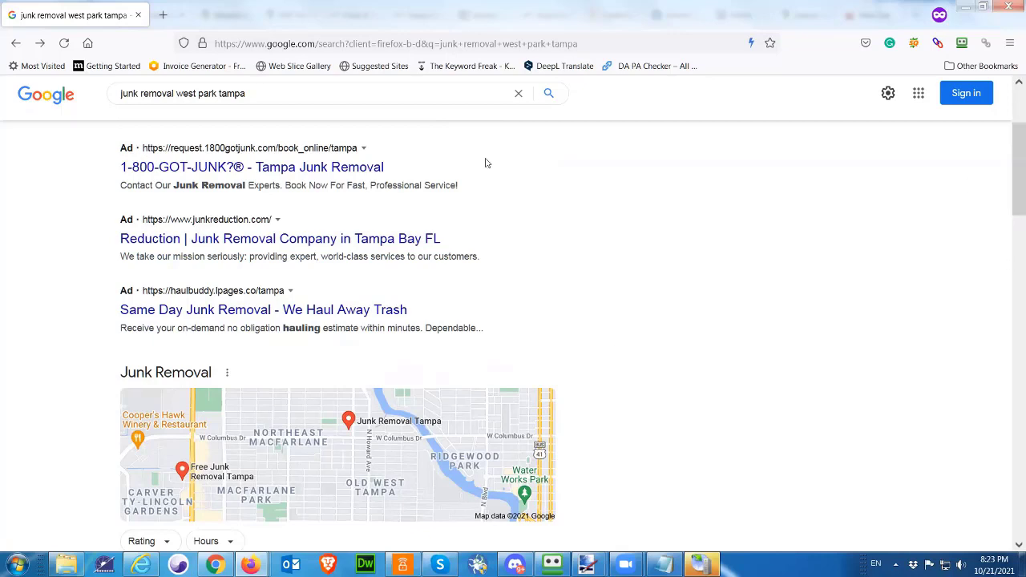
- Copy the query 'junk removal west park tampa' from Google's search box
{"action": "left_click_drag", "start_coordinate": [253, 93], "coordinate": [119, 94]}
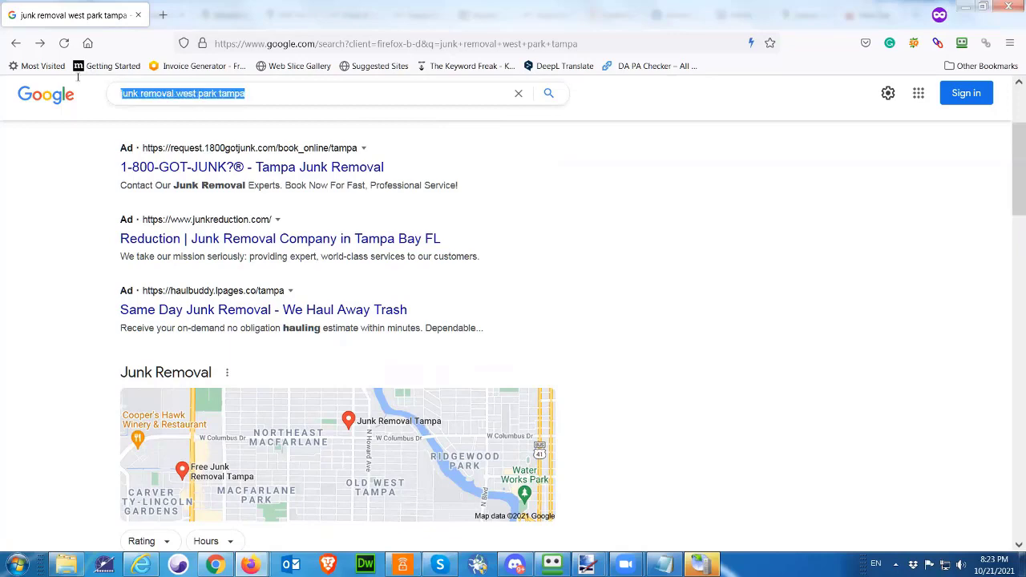
{"action": "right_click", "coordinate": [164, 96]}
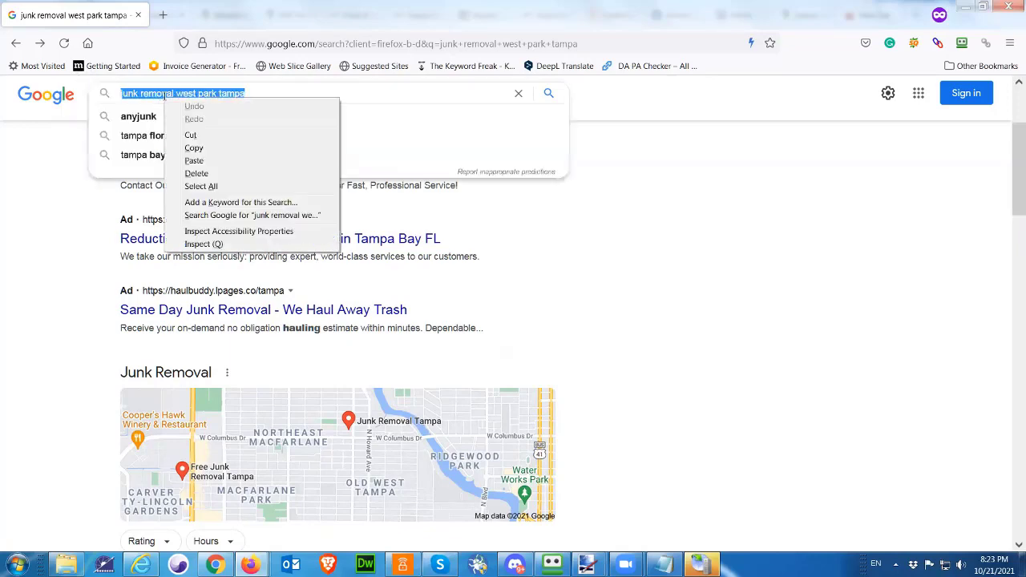
{"action": "left_click", "coordinate": [195, 148]}
{"action": "left_click", "coordinate": [143, 155]}
- Paste the query into a new private tab and run it as a Bing search
{"action": "left_click", "coordinate": [164, 16]}
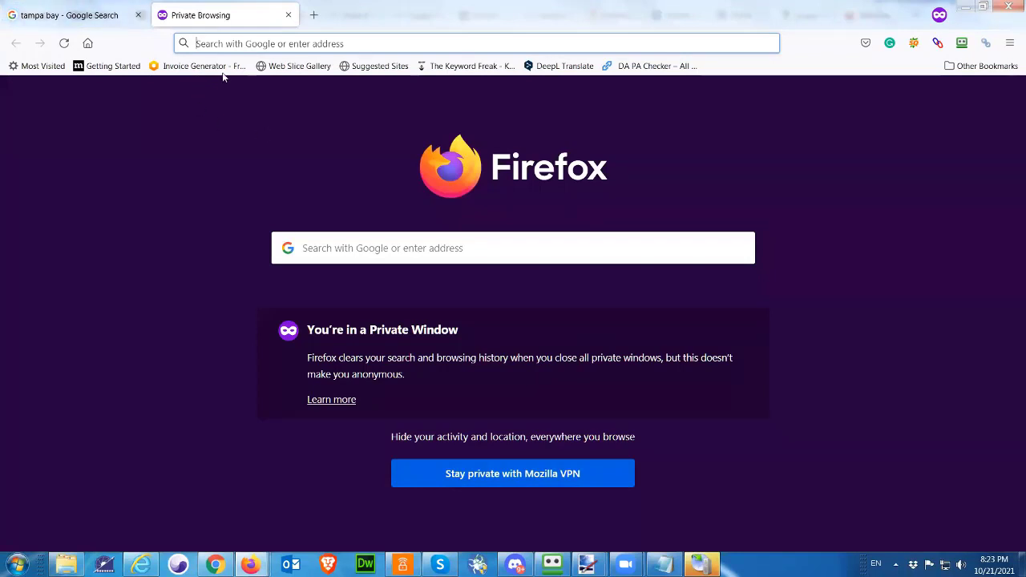
{"action": "right_click", "coordinate": [202, 44]}
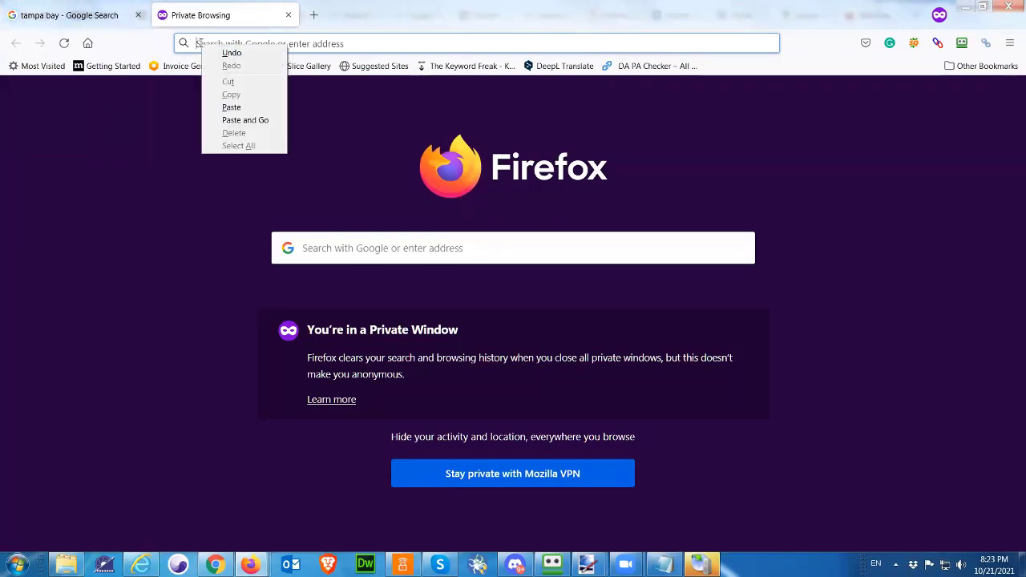
{"action": "left_click", "coordinate": [232, 107]}
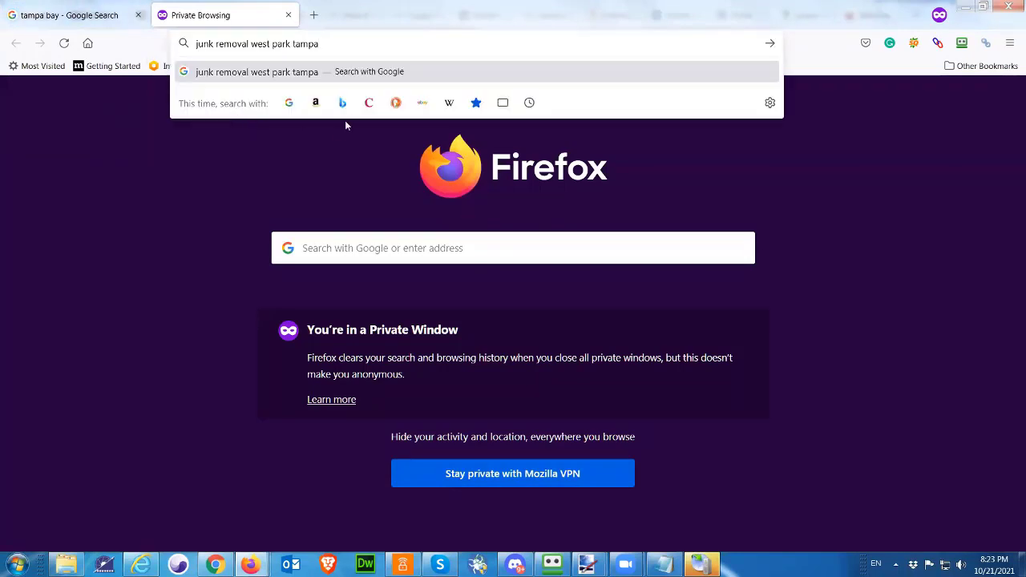
{"action": "left_click", "coordinate": [343, 104]}
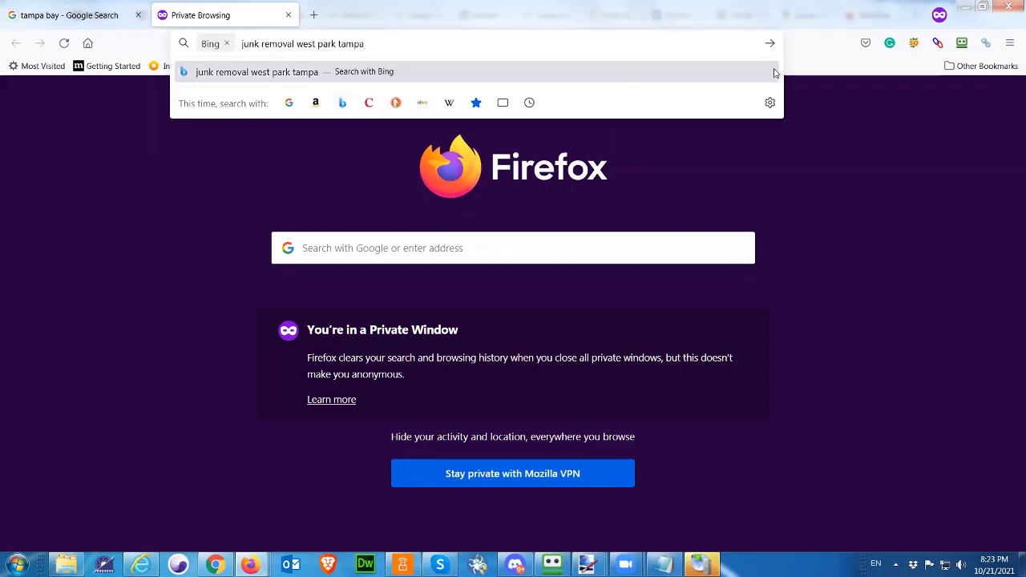
{"action": "left_click", "coordinate": [770, 44]}
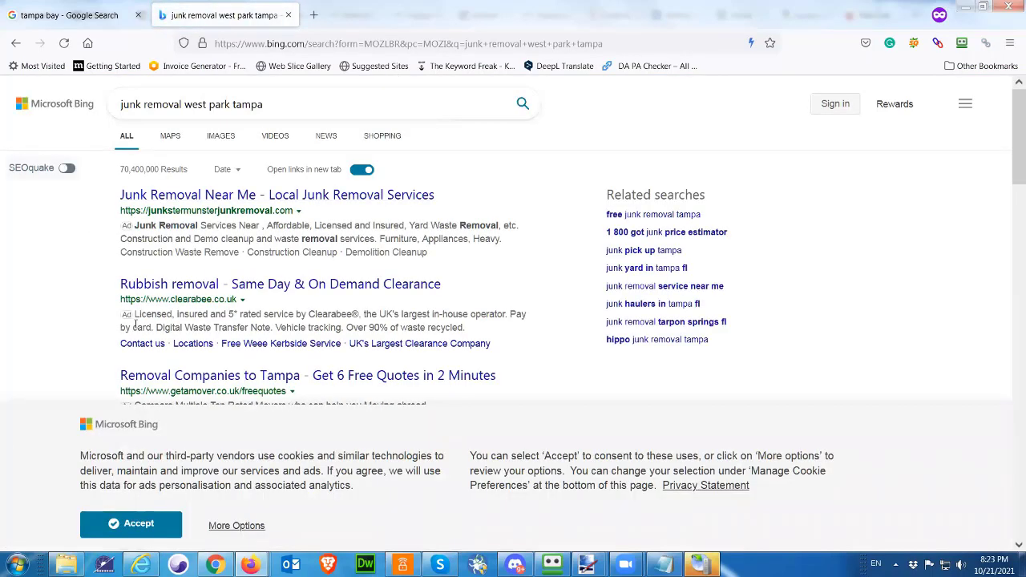
- Accept Bing's cookie notice and read the junk removal west park tampa results down to Related Searches
{"action": "left_click", "coordinate": [138, 525]}
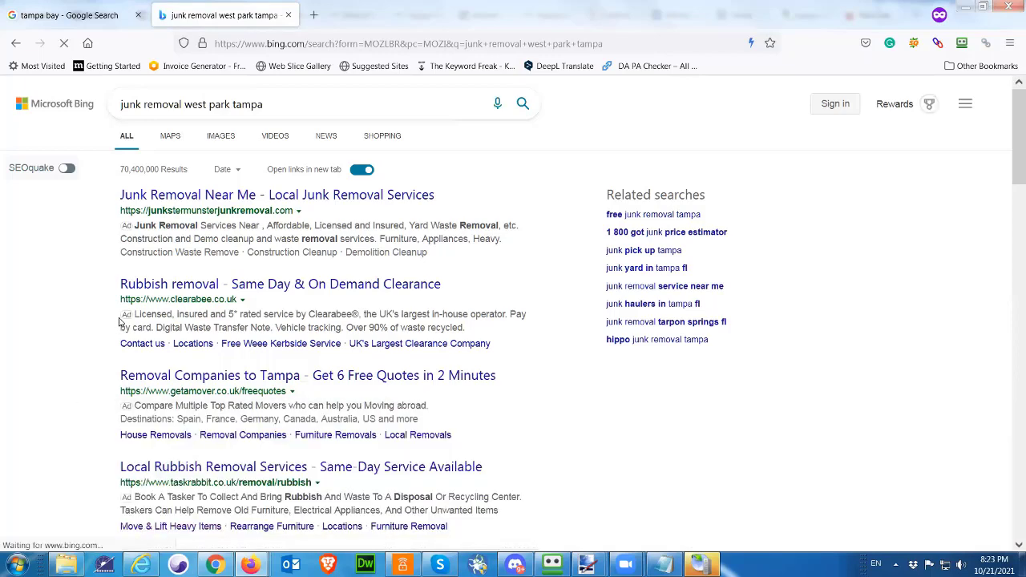
{"action": "scroll", "coordinate": [118, 321], "scroll_direction": "down", "scroll_amount": 1}
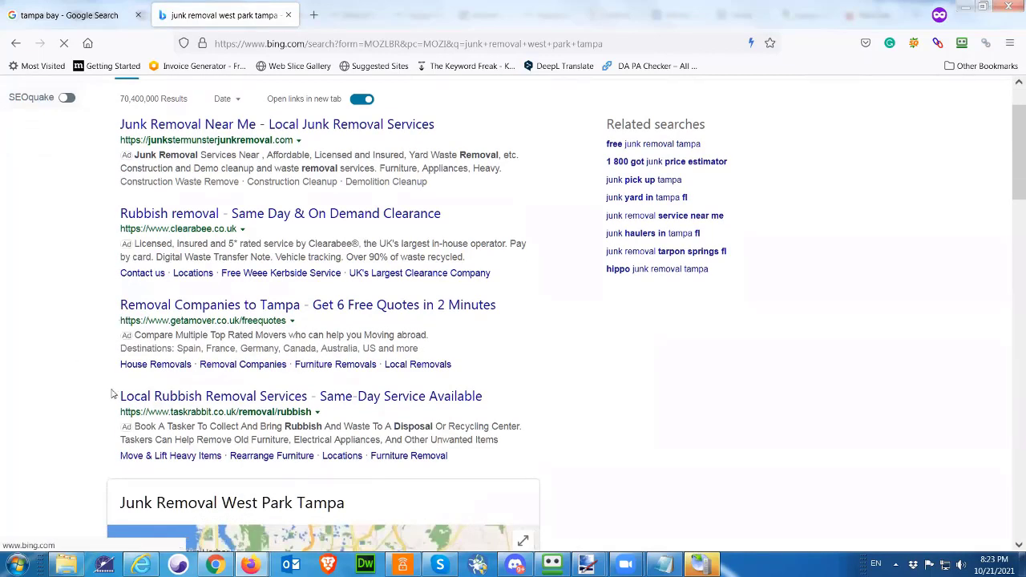
{"action": "scroll", "coordinate": [154, 256], "scroll_direction": "down", "scroll_amount": 4}
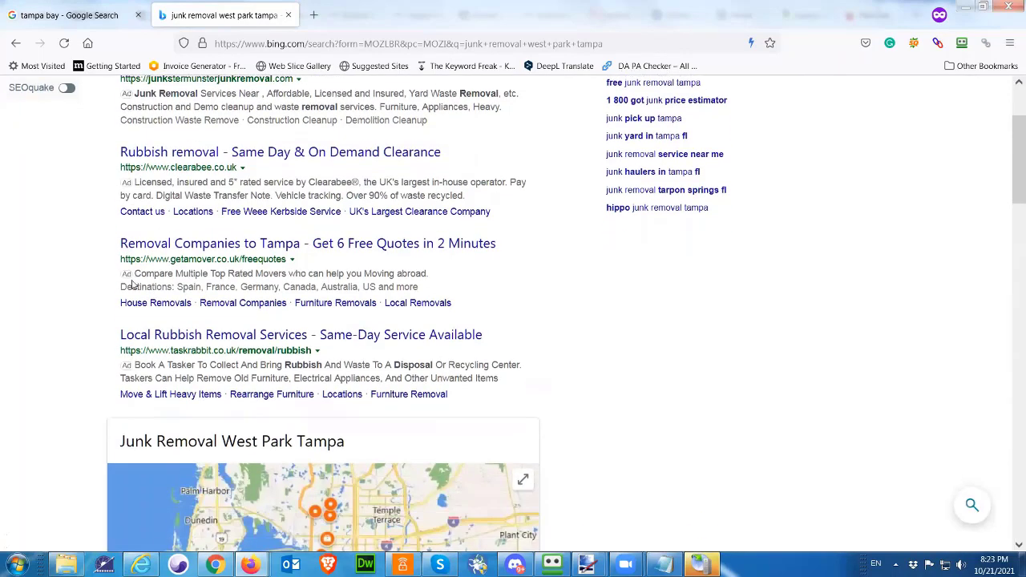
{"action": "scroll", "coordinate": [134, 292], "scroll_direction": "down", "scroll_amount": 2}
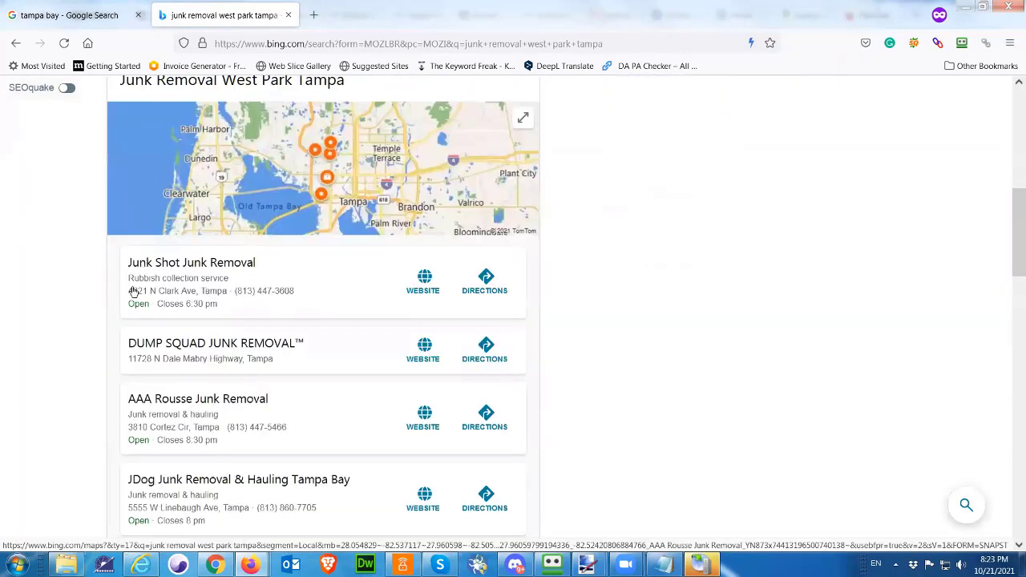
{"action": "scroll", "coordinate": [134, 292], "scroll_direction": "down", "scroll_amount": 2}
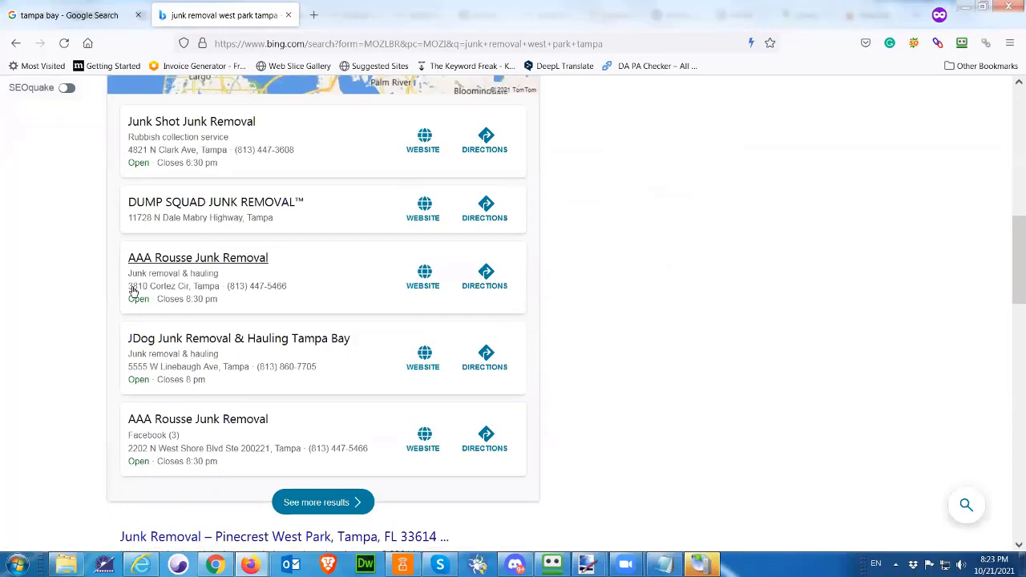
{"action": "scroll", "coordinate": [133, 292], "scroll_direction": "down", "scroll_amount": 3}
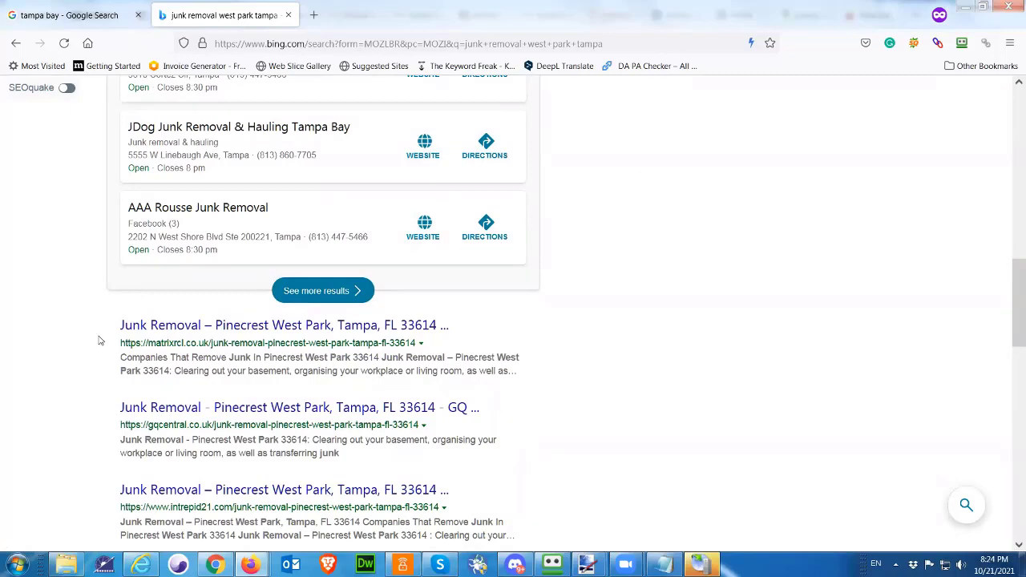
{"action": "scroll", "coordinate": [68, 389], "scroll_direction": "down", "scroll_amount": 2}
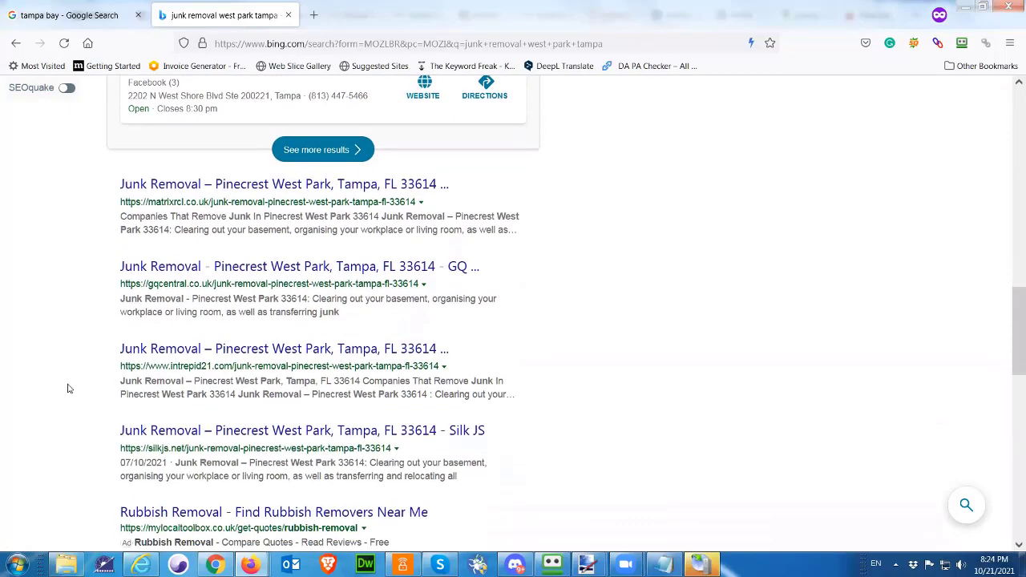
{"action": "scroll", "coordinate": [100, 377], "scroll_direction": "down", "scroll_amount": 2}
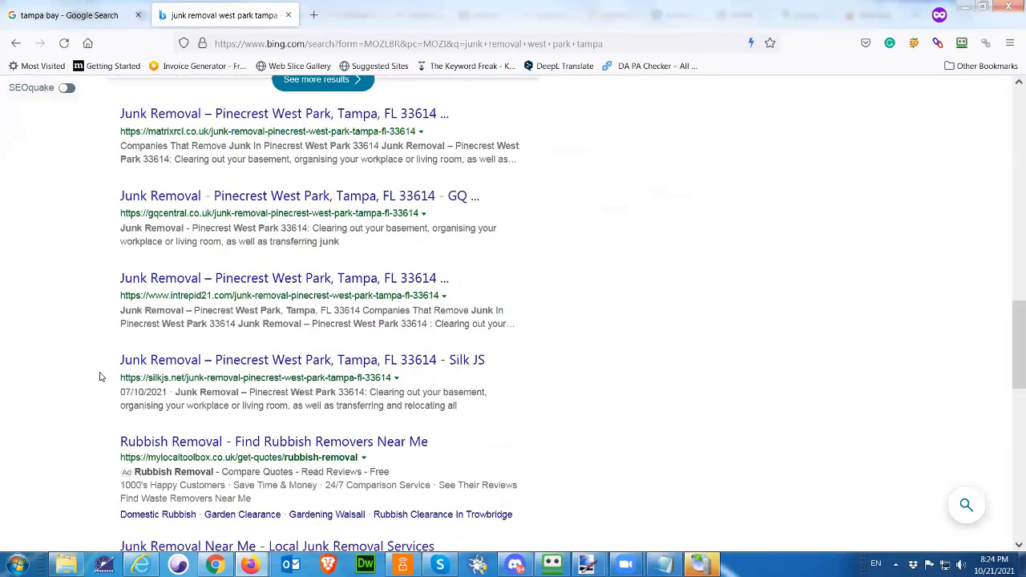
{"action": "scroll", "coordinate": [100, 377], "scroll_direction": "down", "scroll_amount": 1}
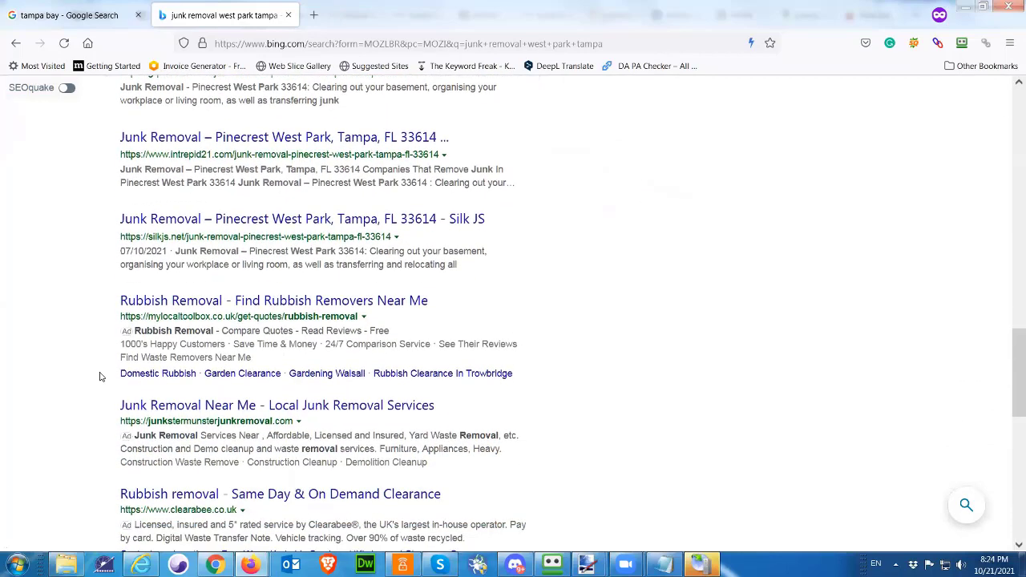
{"action": "scroll", "coordinate": [100, 377], "scroll_direction": "down", "scroll_amount": 1}
{"action": "scroll", "coordinate": [100, 376], "scroll_direction": "down", "scroll_amount": 2}
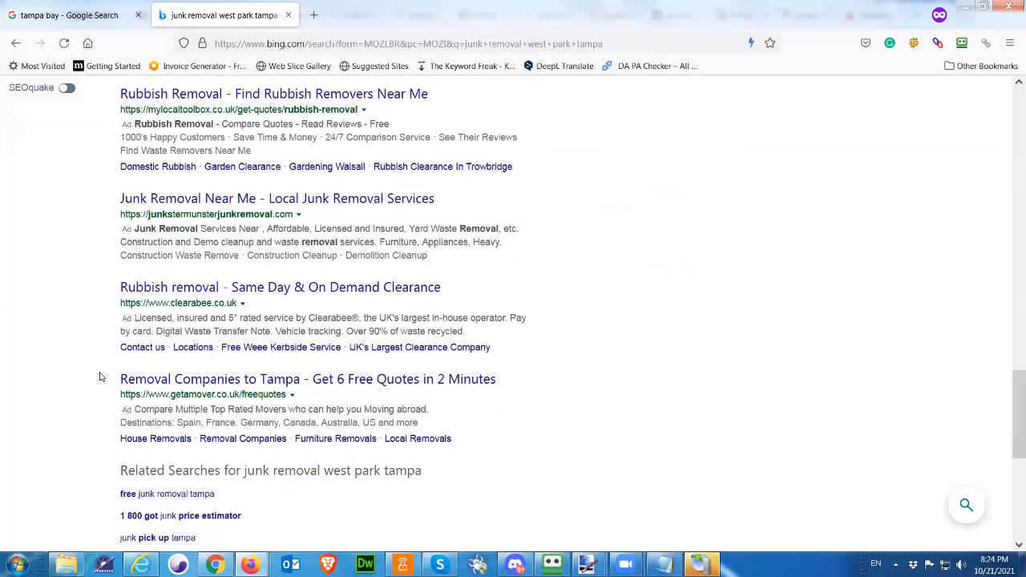
- Return to the top of the results and select the whole query in the search box
{"action": "scroll", "coordinate": [100, 376], "scroll_direction": "up", "scroll_amount": 1}
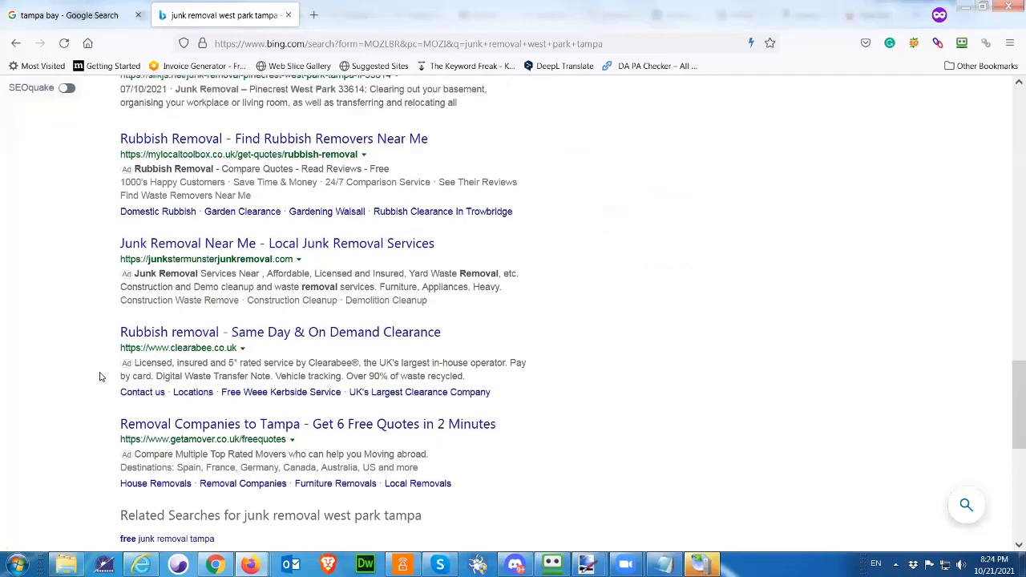
{"action": "left_click_drag", "start_coordinate": [1014, 418], "coordinate": [1011, 68]}
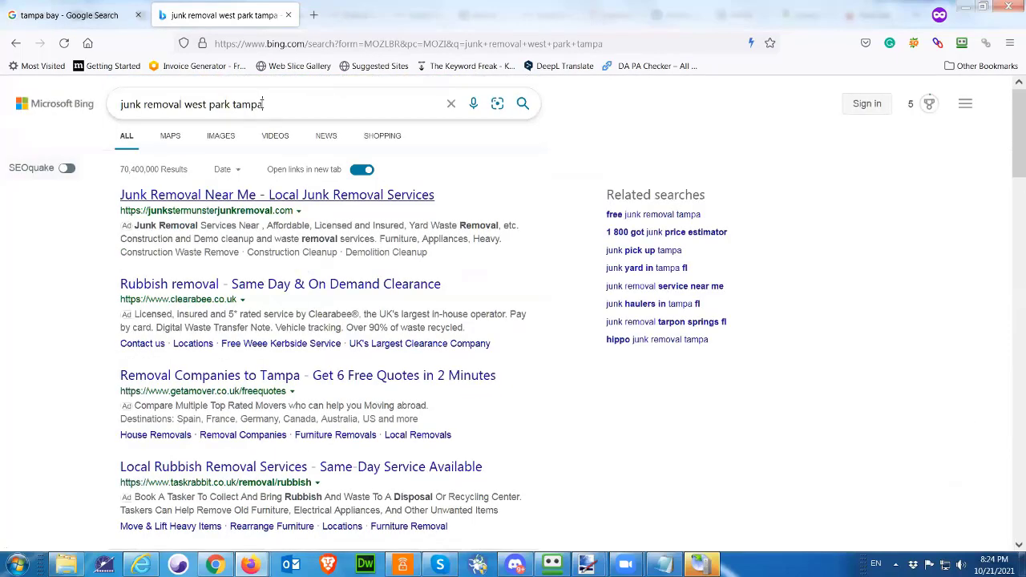
{"action": "left_click_drag", "start_coordinate": [260, 104], "coordinate": [119, 105]}
- Copy the Bing query into a new private tab and search it with DuckDuckGo
{"action": "right_click", "coordinate": [158, 109]}
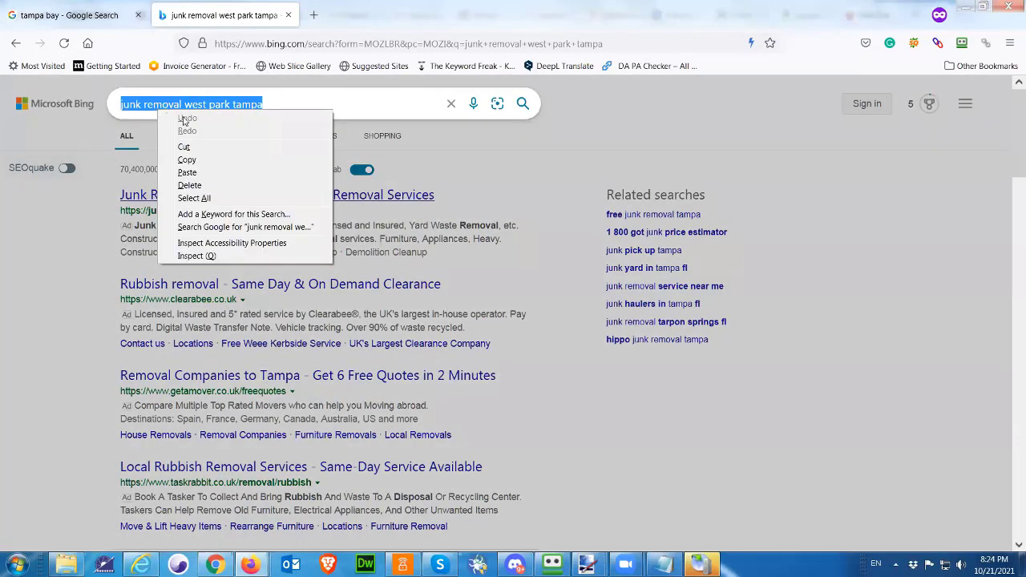
{"action": "left_click", "coordinate": [190, 160]}
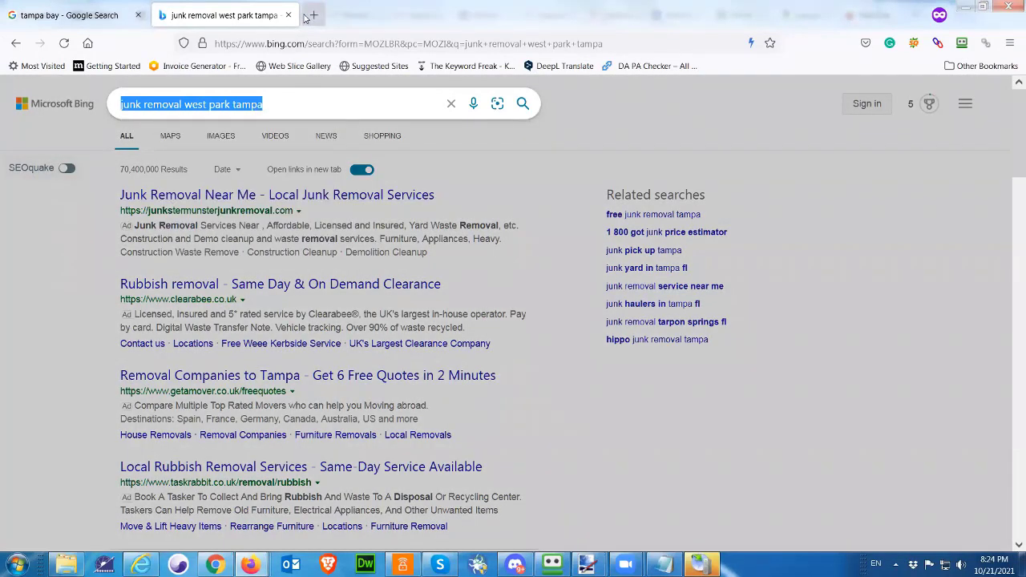
{"action": "left_click", "coordinate": [313, 15]}
{"action": "right_click", "coordinate": [208, 44]}
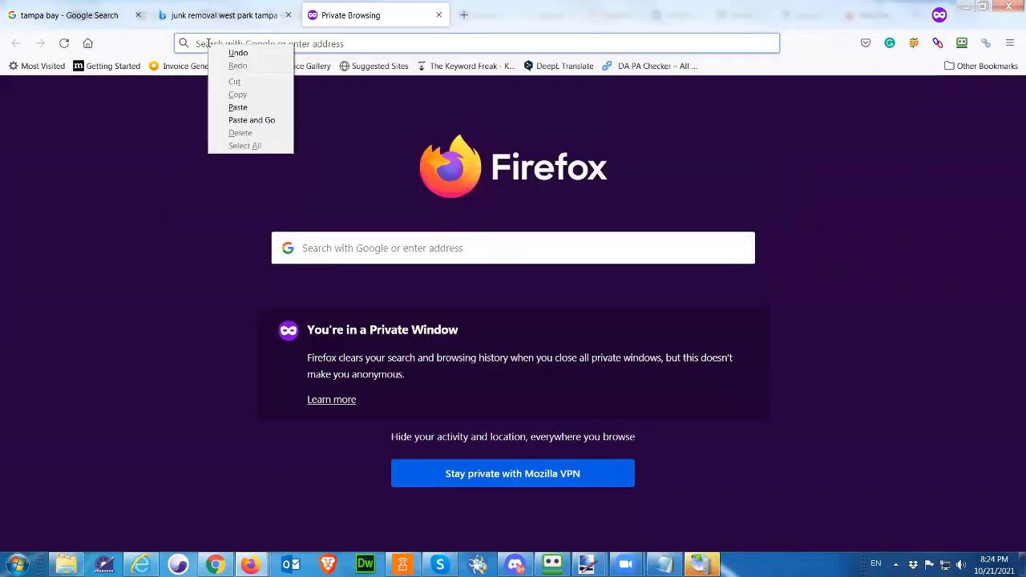
{"action": "left_click", "coordinate": [237, 105]}
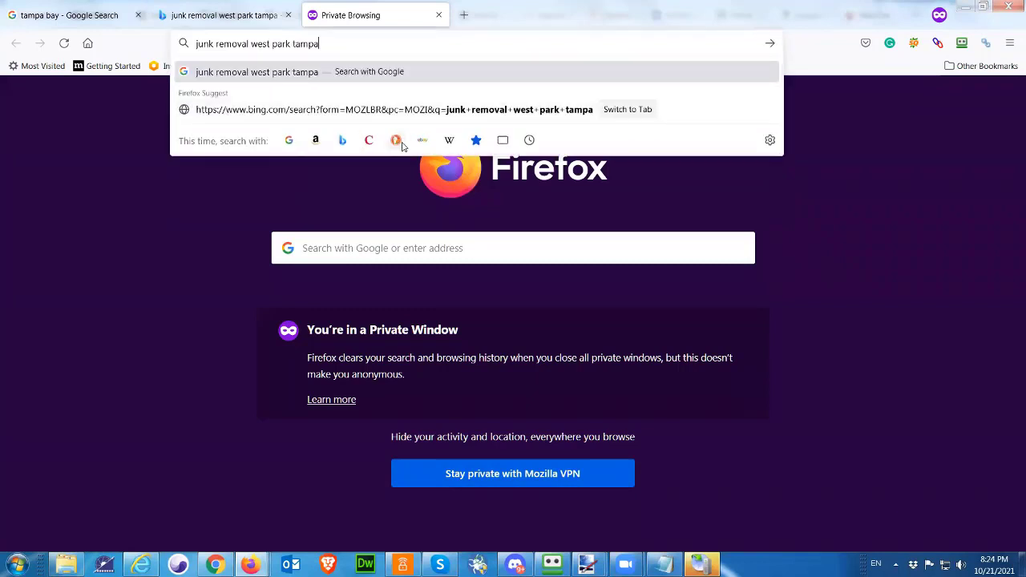
{"action": "left_click", "coordinate": [396, 141]}
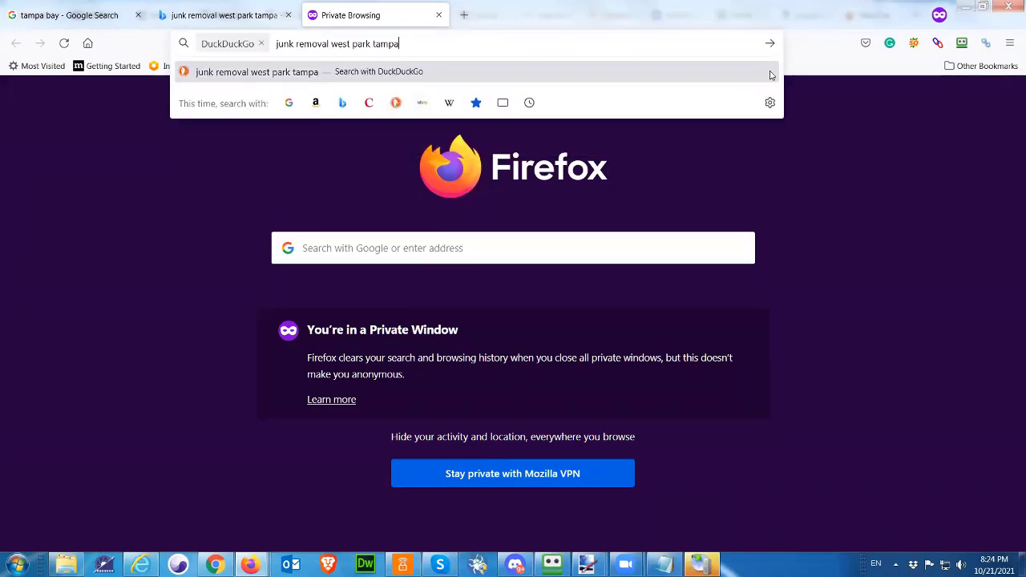
{"action": "left_click", "coordinate": [769, 43]}
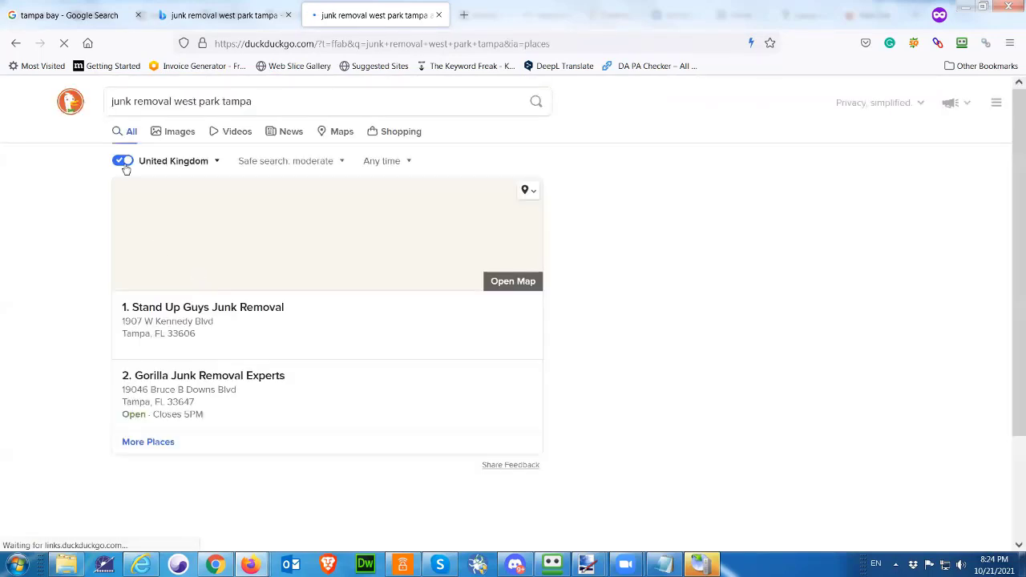
- Turn off the United Kingdom region filter and review the results down to More Results
{"action": "left_click", "coordinate": [124, 163]}
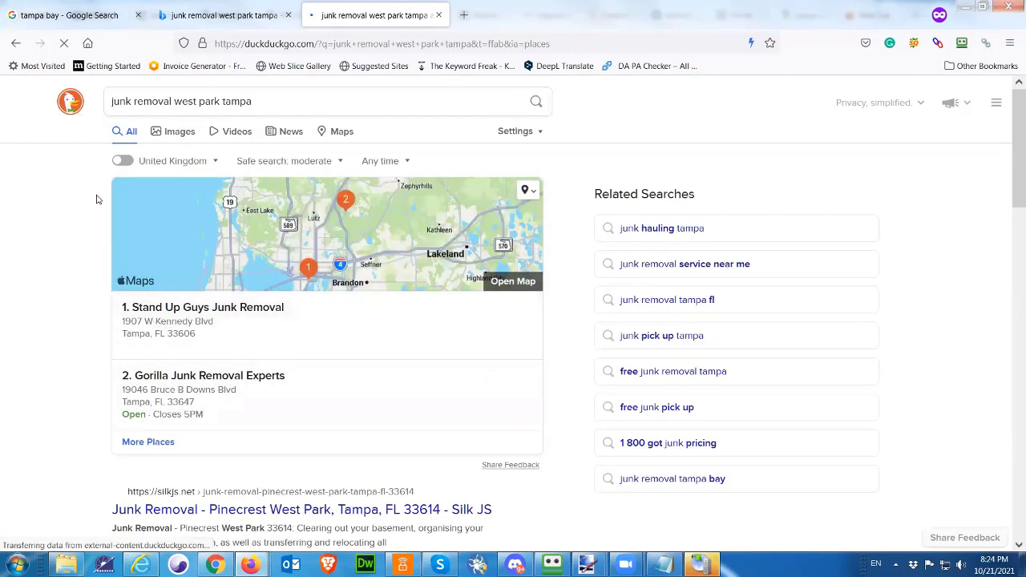
{"action": "scroll", "coordinate": [96, 199], "scroll_direction": "down", "scroll_amount": 2}
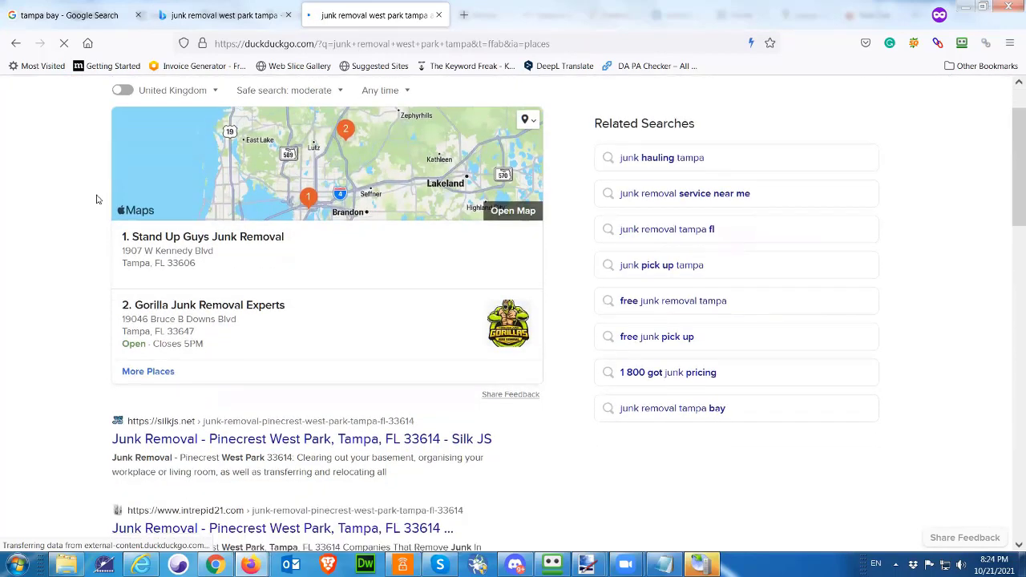
{"action": "scroll", "coordinate": [96, 199], "scroll_direction": "down", "scroll_amount": 4}
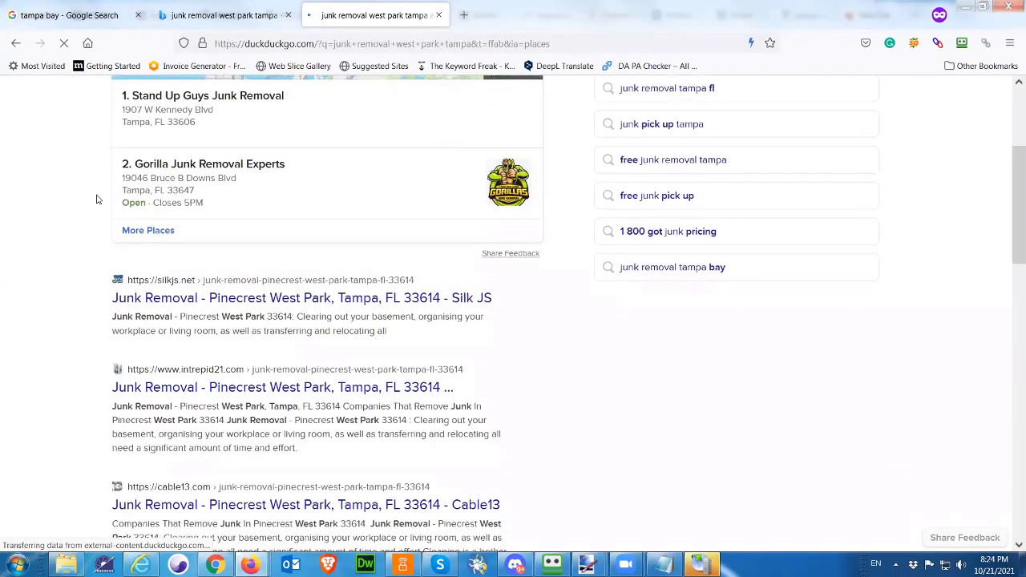
{"action": "scroll", "coordinate": [96, 199], "scroll_direction": "down", "scroll_amount": 4}
{"action": "scroll", "coordinate": [96, 199], "scroll_direction": "down", "scroll_amount": 4}
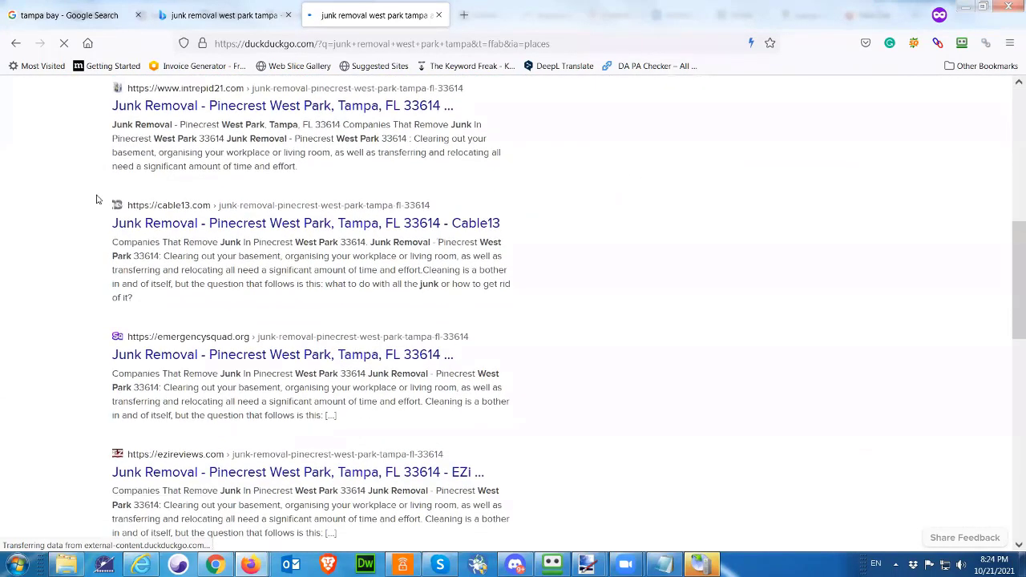
{"action": "scroll", "coordinate": [96, 199], "scroll_direction": "down", "scroll_amount": 4}
{"action": "scroll", "coordinate": [96, 199], "scroll_direction": "down", "scroll_amount": 4}
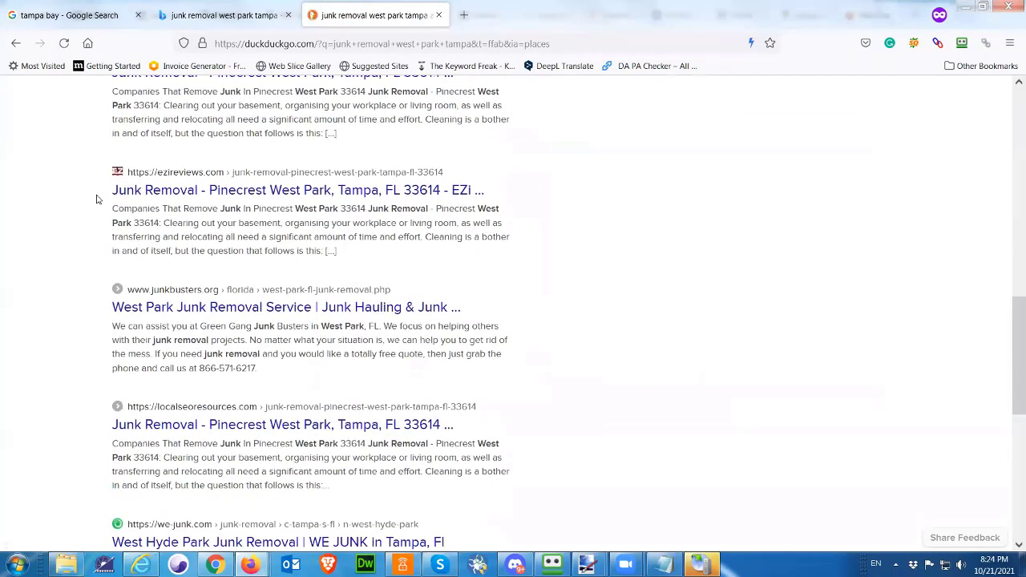
{"action": "scroll", "coordinate": [96, 199], "scroll_direction": "down", "scroll_amount": 4}
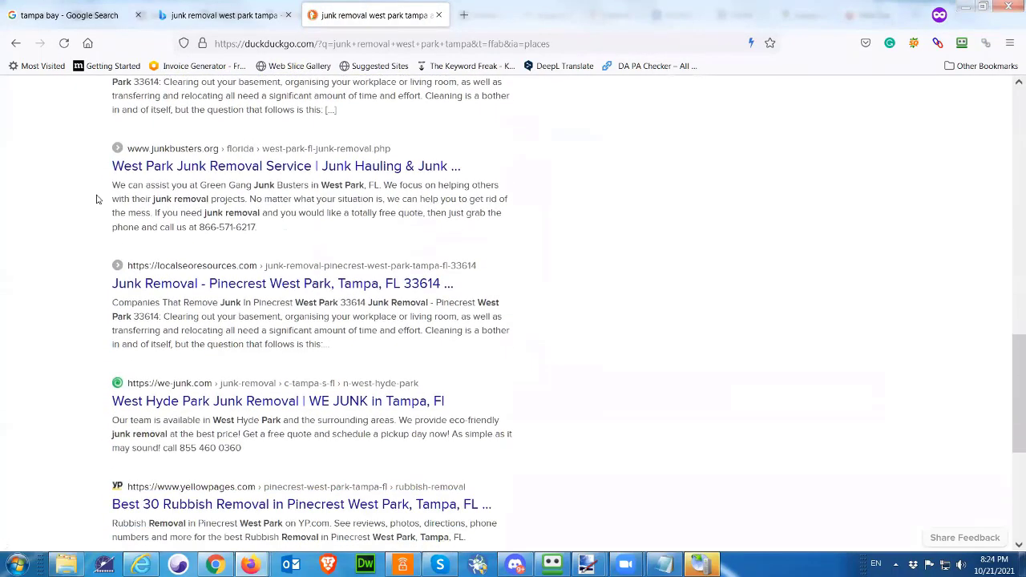
{"action": "scroll", "coordinate": [96, 198], "scroll_direction": "down", "scroll_amount": 4}
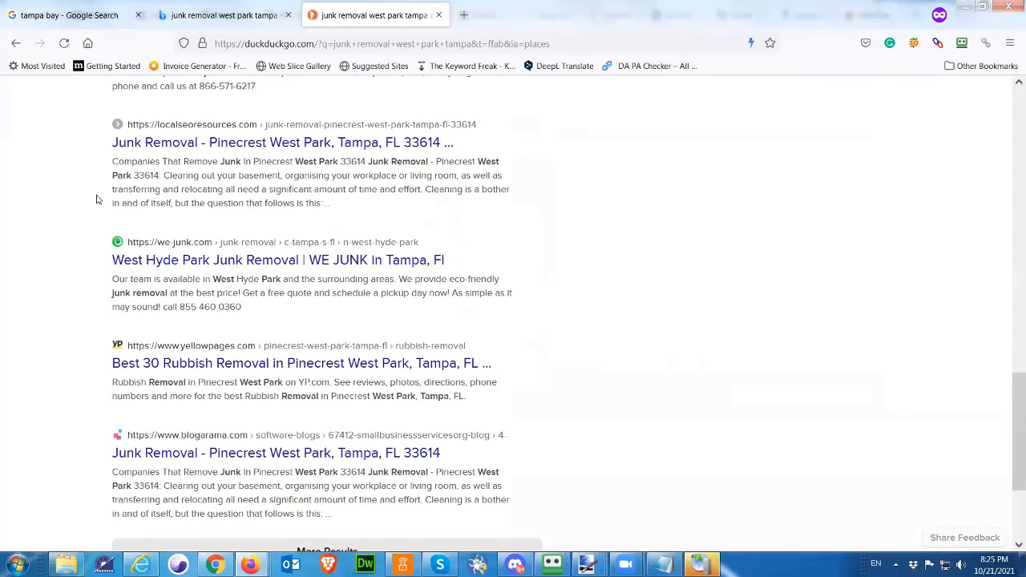
{"action": "scroll", "coordinate": [96, 198], "scroll_direction": "down", "scroll_amount": 2}
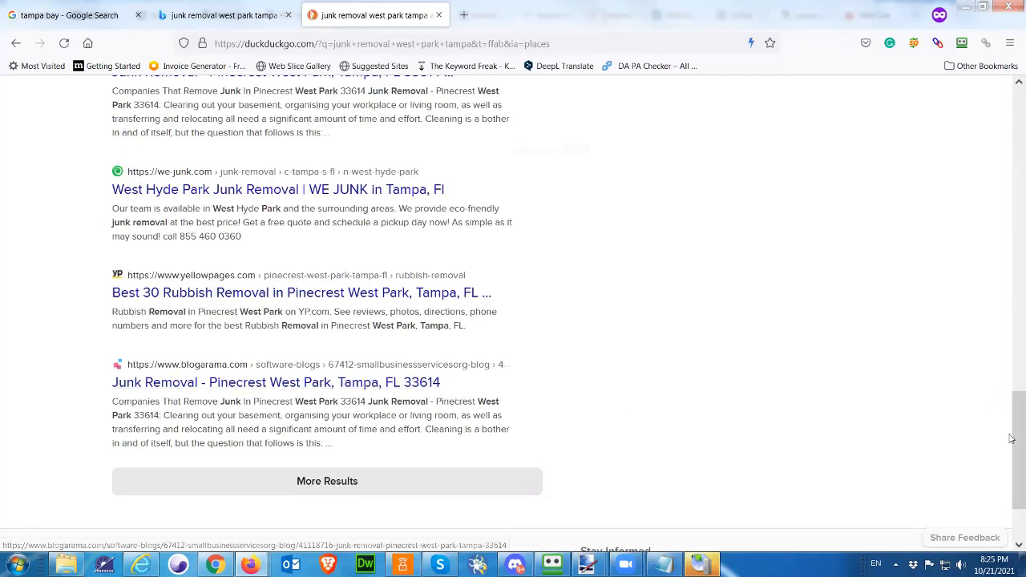
{"action": "scroll", "coordinate": [1012, 455], "scroll_direction": "up", "scroll_amount": 15}
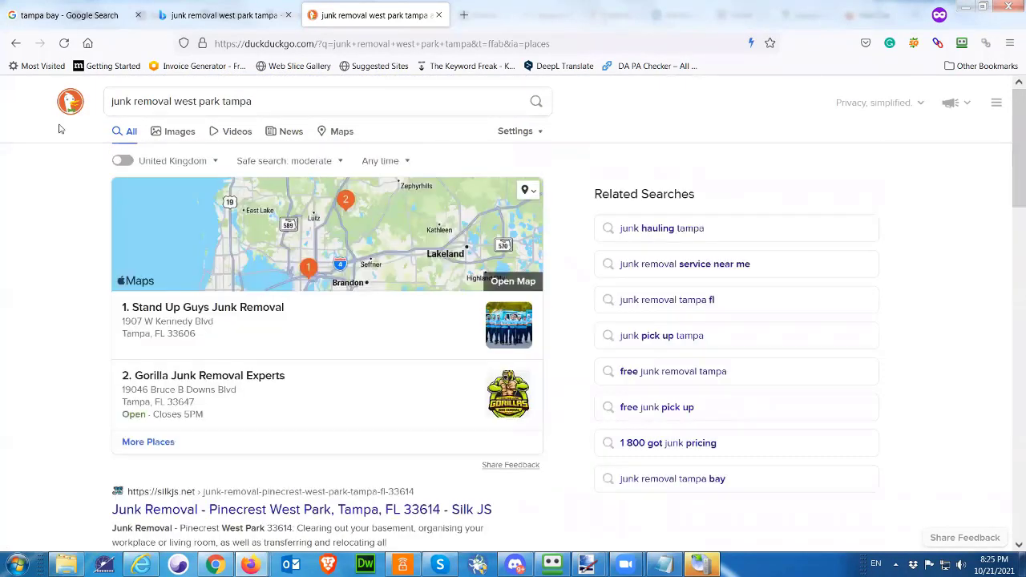
- Glance at the Bing results tab, then go back to the Google tampa bay results
{"action": "left_click", "coordinate": [224, 16]}
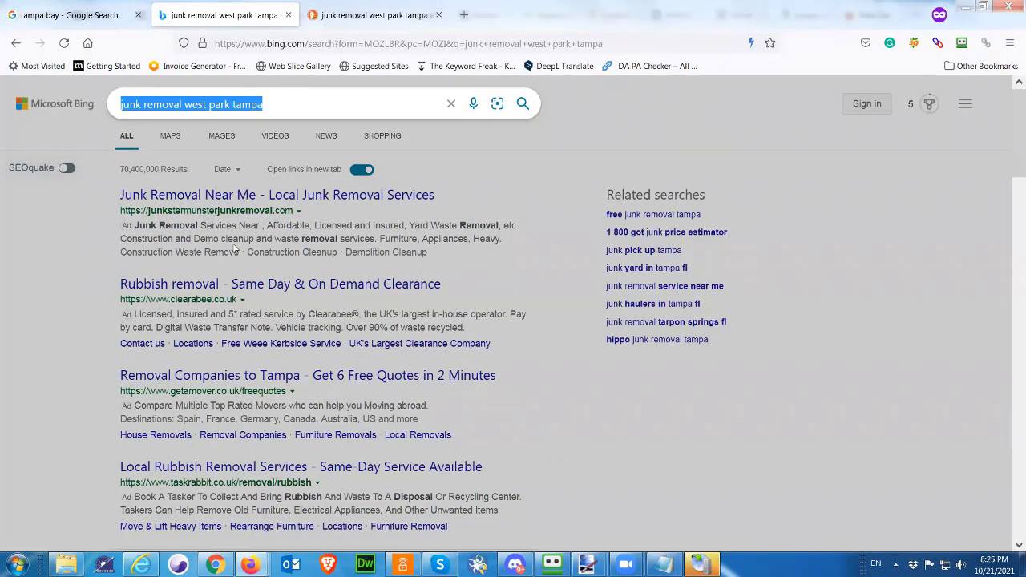
{"action": "left_click", "coordinate": [67, 15]}
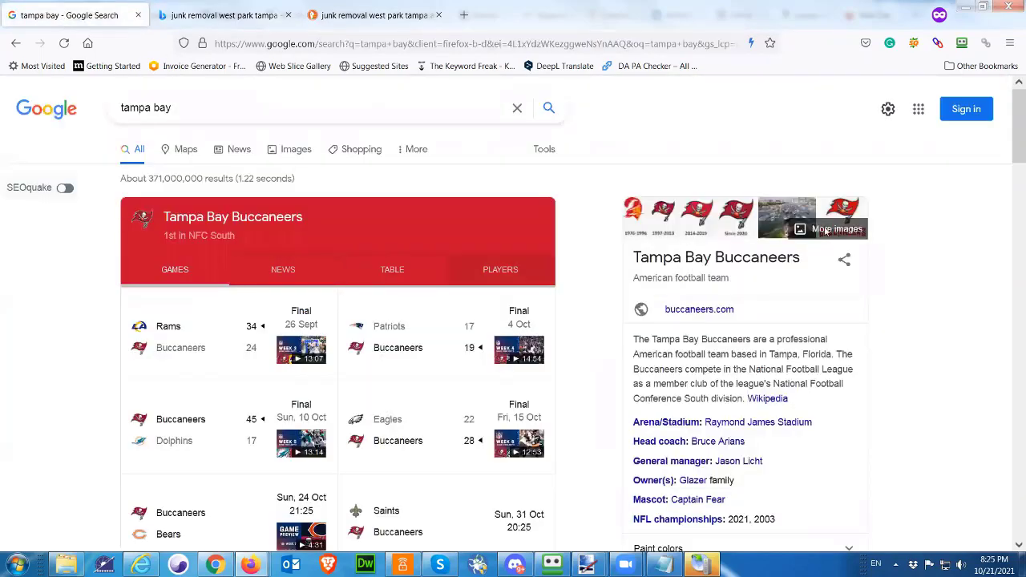
{"action": "left_click_drag", "start_coordinate": [1015, 125], "coordinate": [1010, 78]}
- Scroll to the top of QuillBot's Paraphraser showing the New York passage and its Formal rewrite
{"action": "mouse_move", "coordinate": [1013, 136]}
{"action": "left_mouse_down"}
{"action": "mouse_move", "coordinate": [1013, 162]}
{"action": "mouse_move", "coordinate": [1012, 130]}
{"action": "left_mouse_up"}
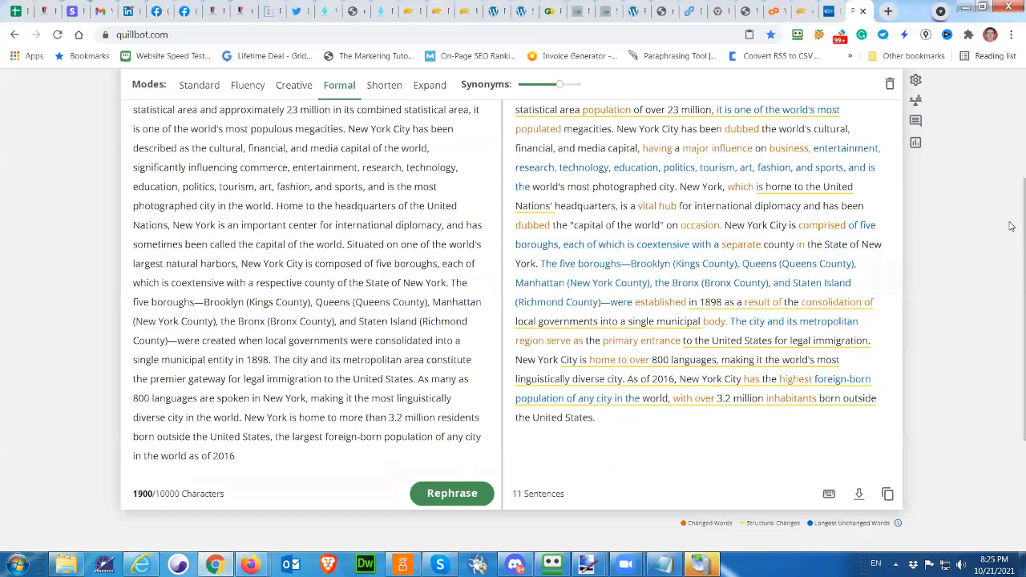
{"action": "scroll", "coordinate": [1011, 203], "scroll_direction": "up", "scroll_amount": 1}
{"action": "scroll", "coordinate": [1012, 204], "scroll_direction": "up", "scroll_amount": 3}
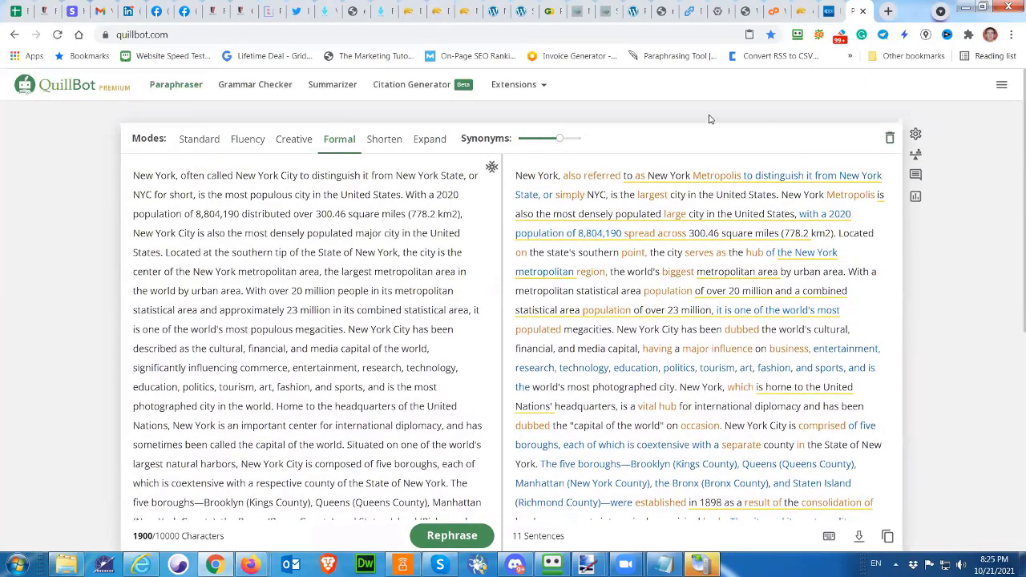